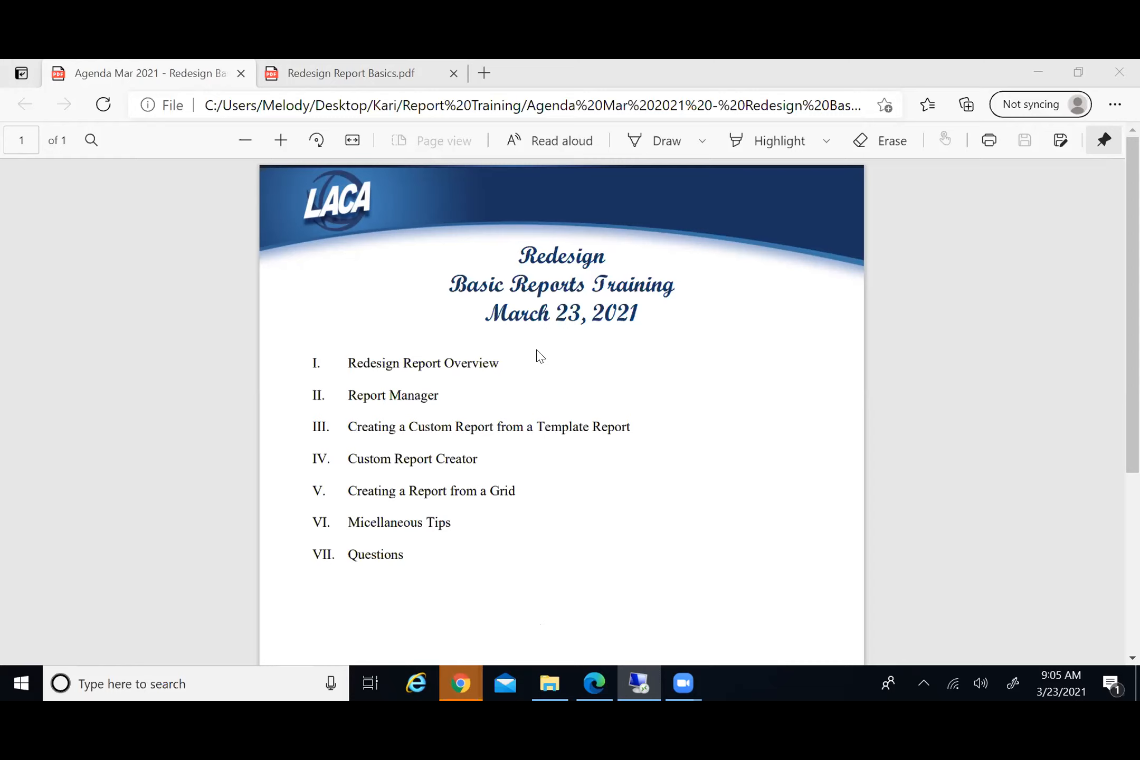
# Switch Edge from the training agenda to the Redesign Report Basics.pdf tab
pyautogui.click(350, 80)
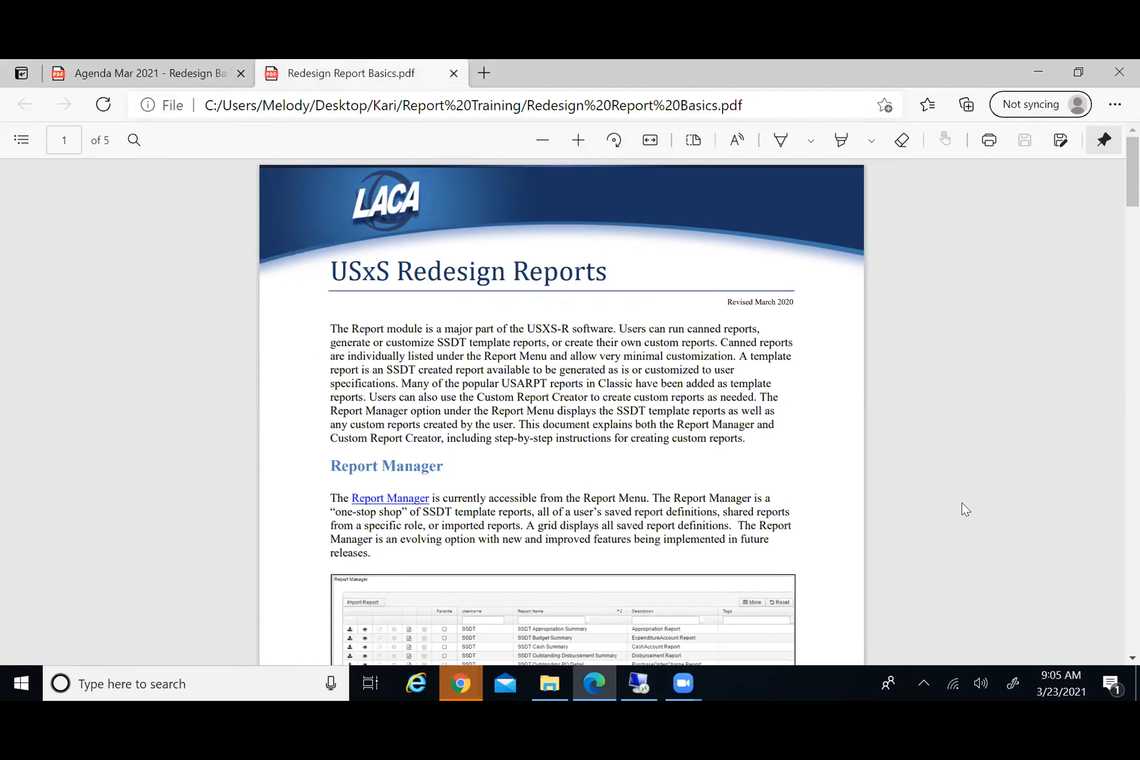
pyautogui.scroll(-2, 919, 468)
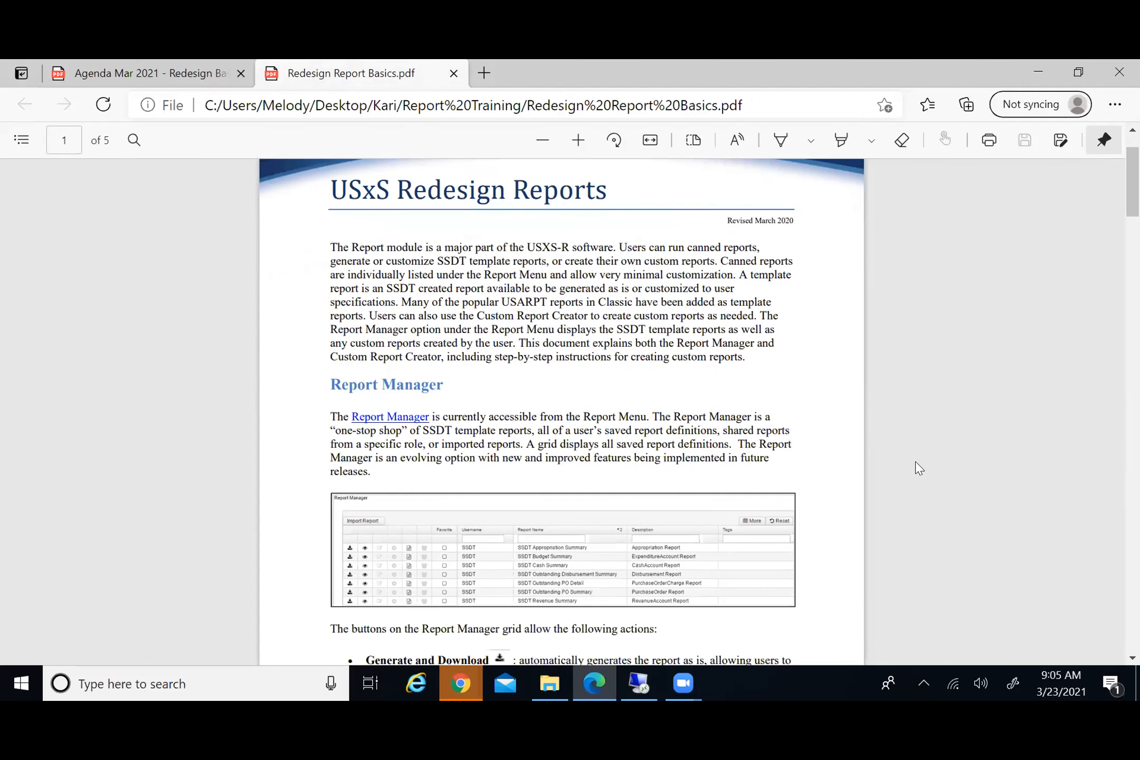
pyautogui.scroll(-5, 919, 468)
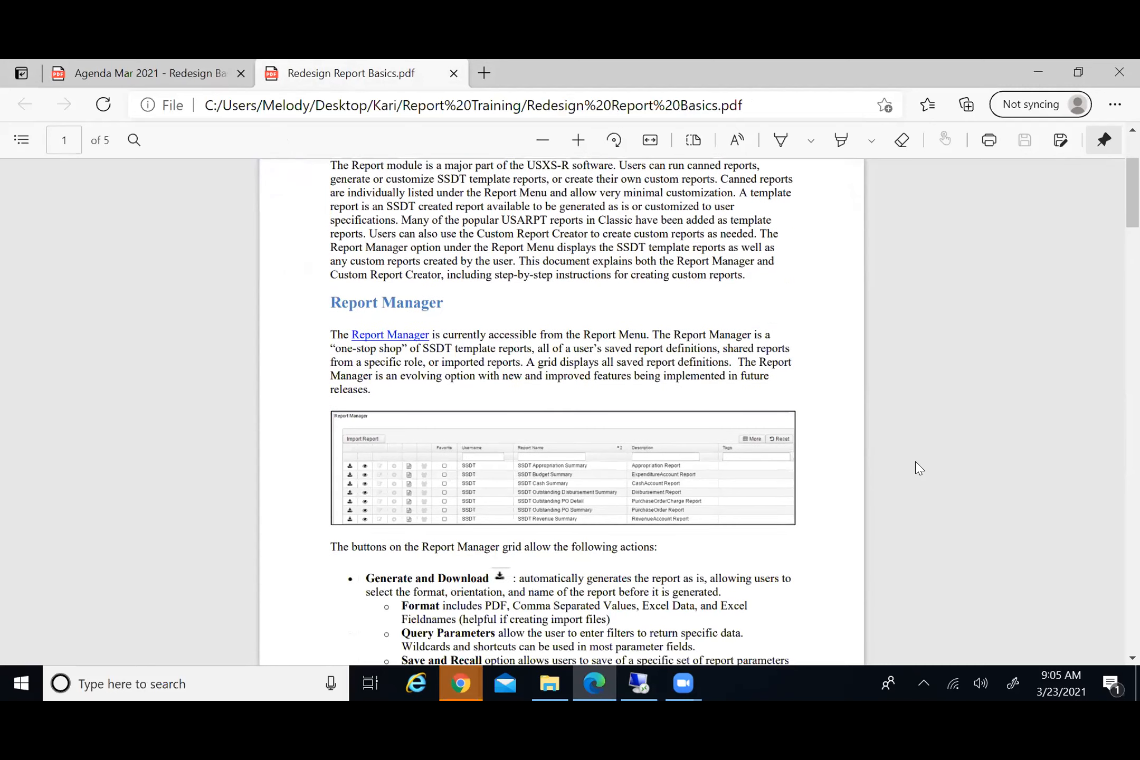
pyautogui.scroll(-3, 919, 469)
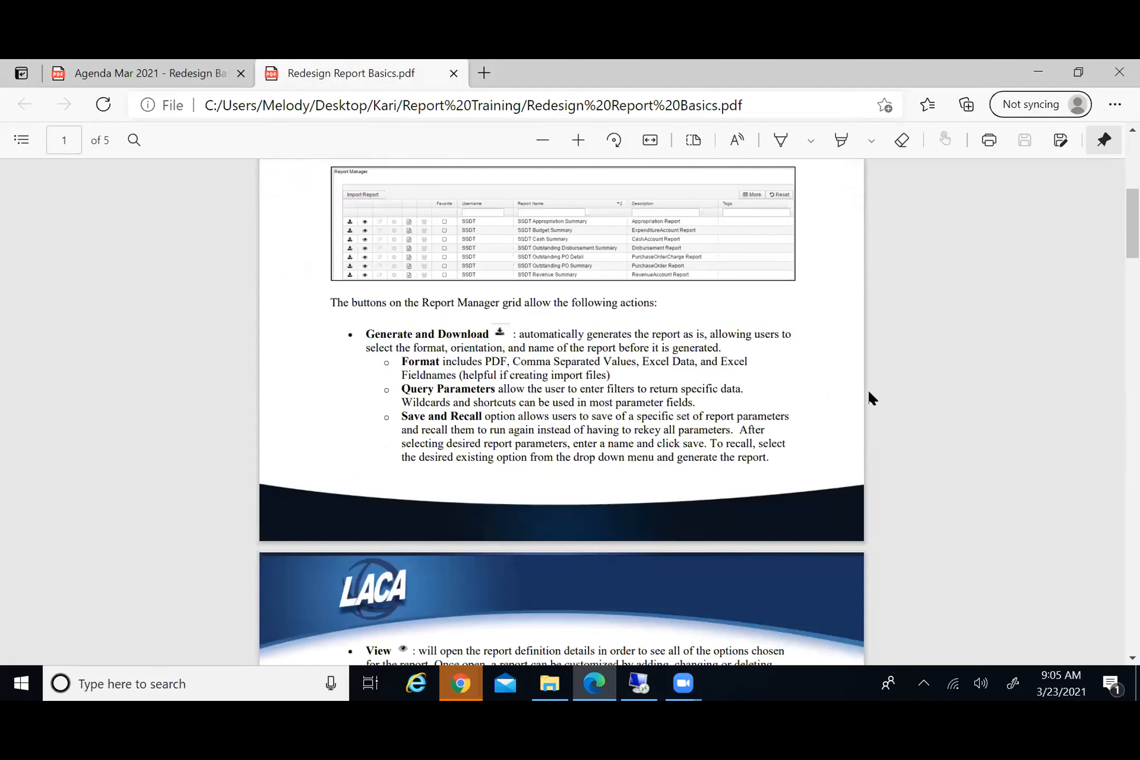
pyautogui.scroll(-3, 870, 397)
pyautogui.scroll(-10, 870, 397)
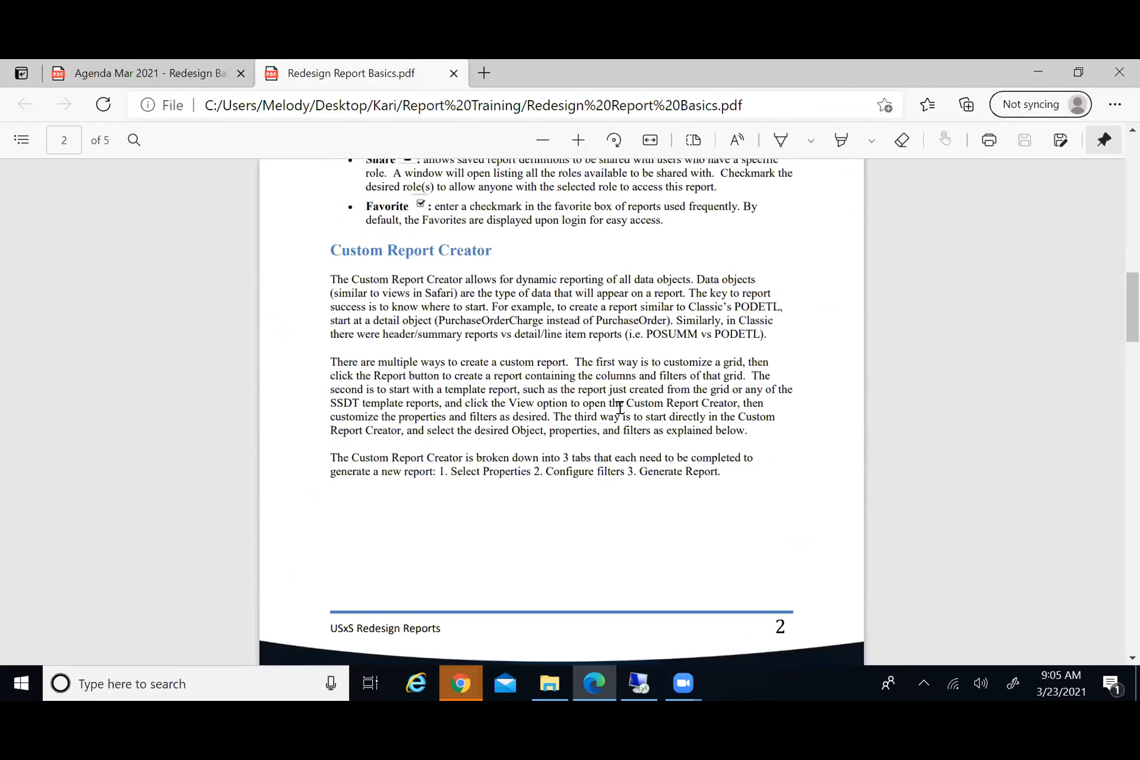
pyautogui.scroll(-15, 620, 406)
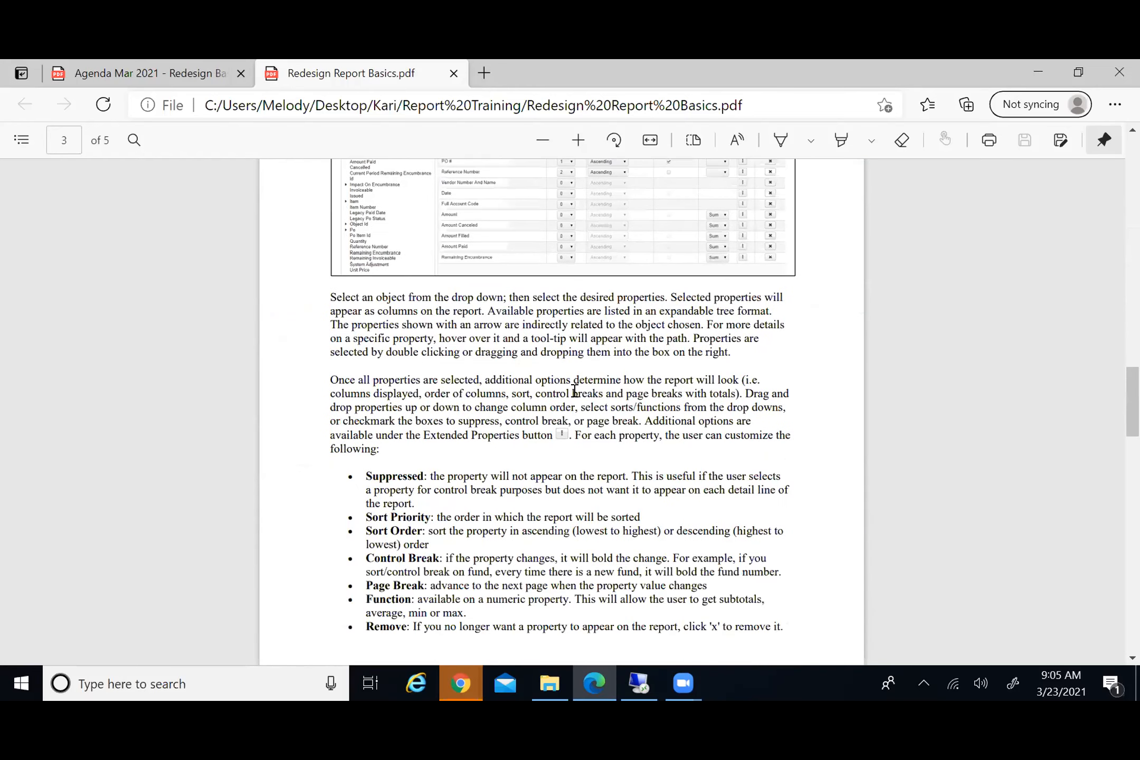
pyautogui.scroll(-10, 520, 468)
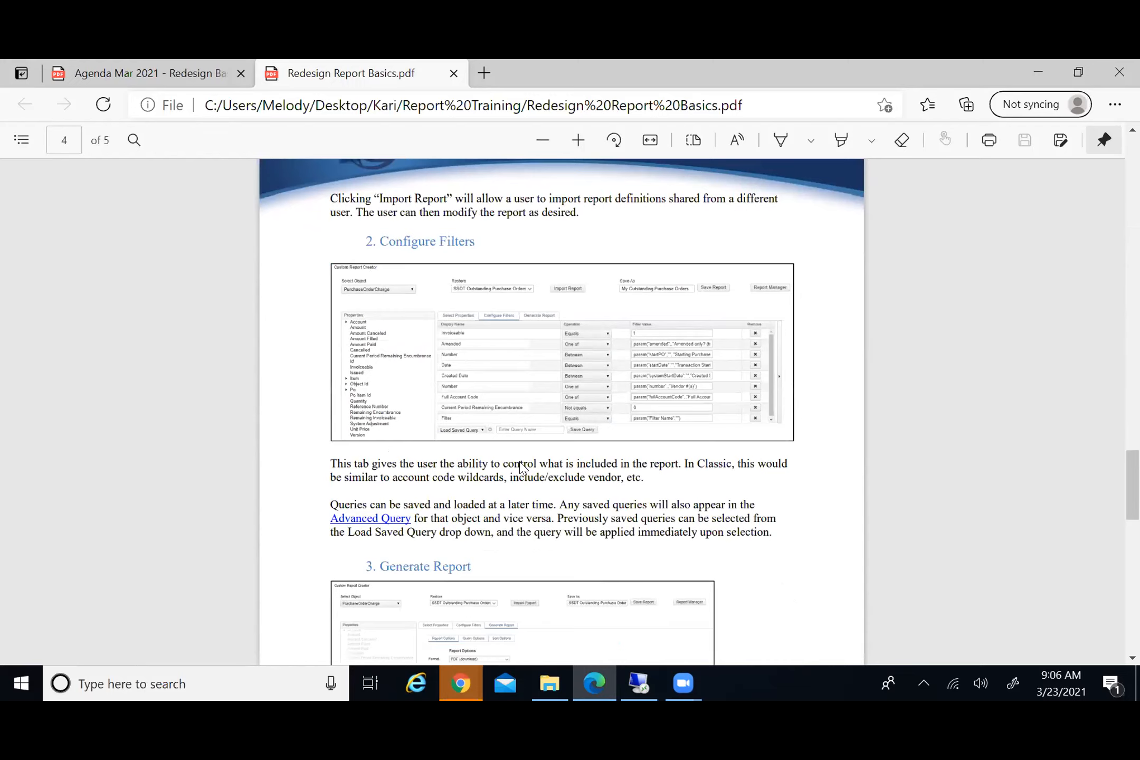
pyautogui.scroll(-12, 541, 436)
pyautogui.scroll(20, 542, 436)
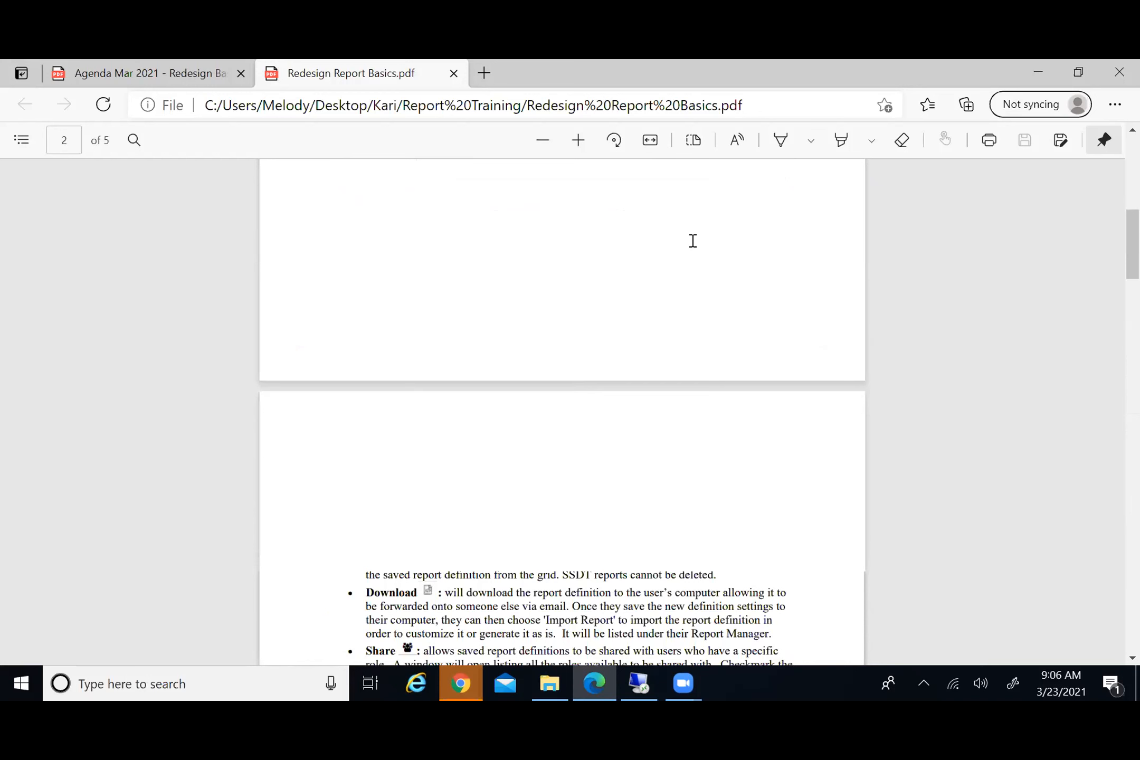
pyautogui.scroll(10, 693, 241)
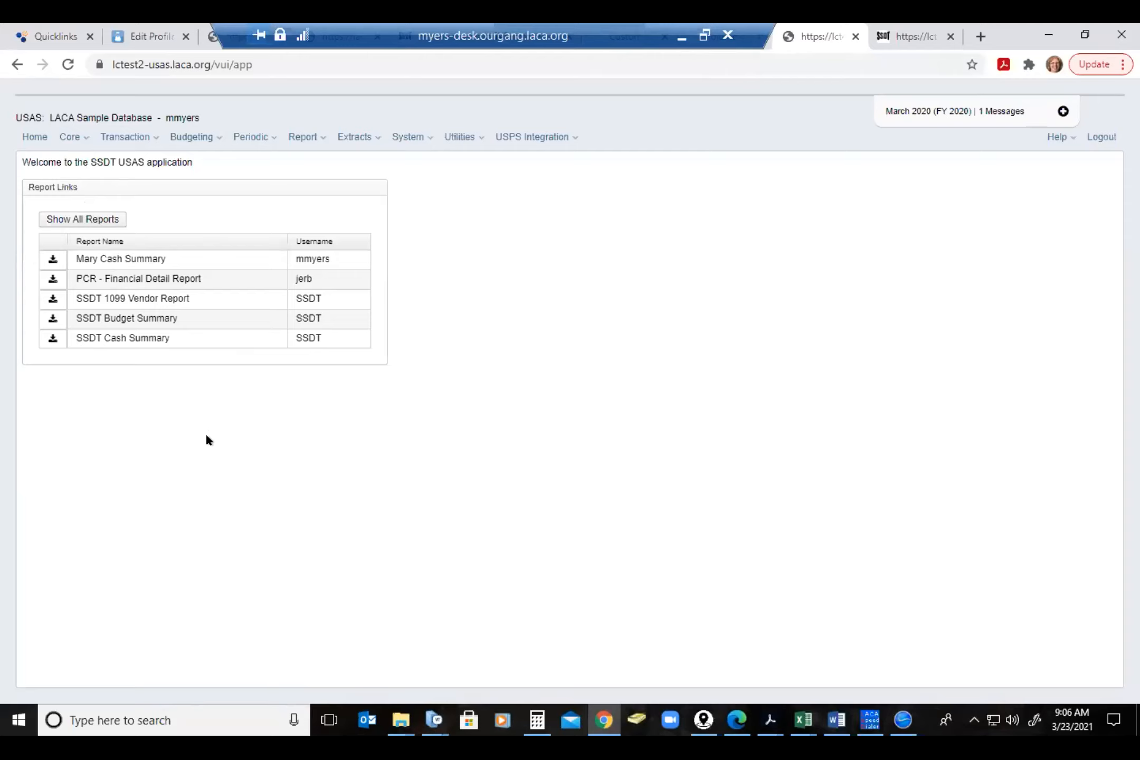
# Show all SSDT and user-created reports in the home page's Report Links panel
pyautogui.click(92, 222)
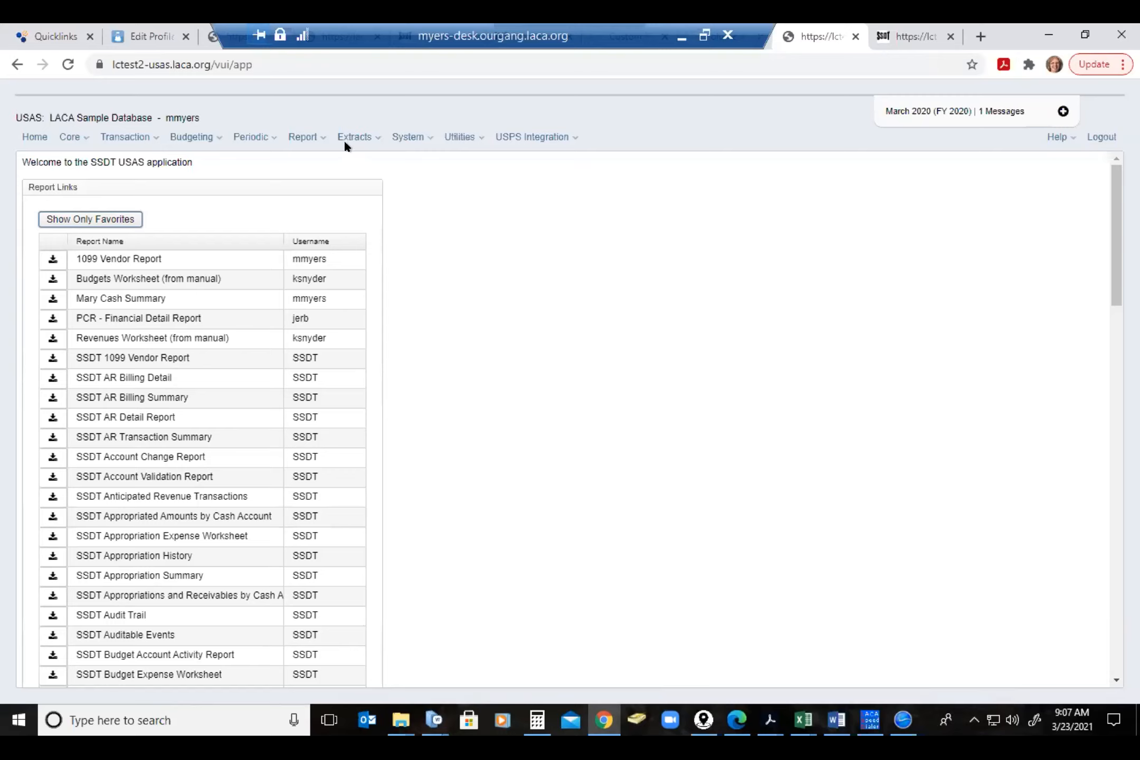
# Display the Report menu options, including Report Manager and Custom Report Creator
pyautogui.click(298, 137)
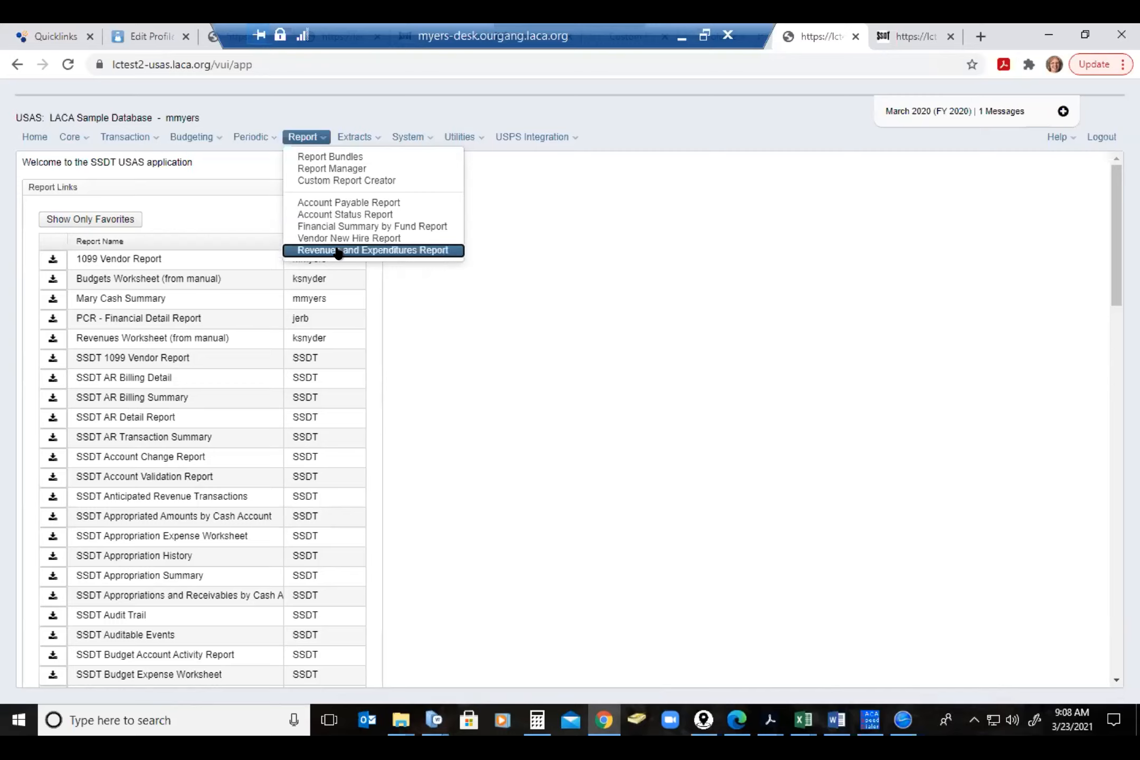
pyautogui.click(916, 37)
pyautogui.click(294, 146)
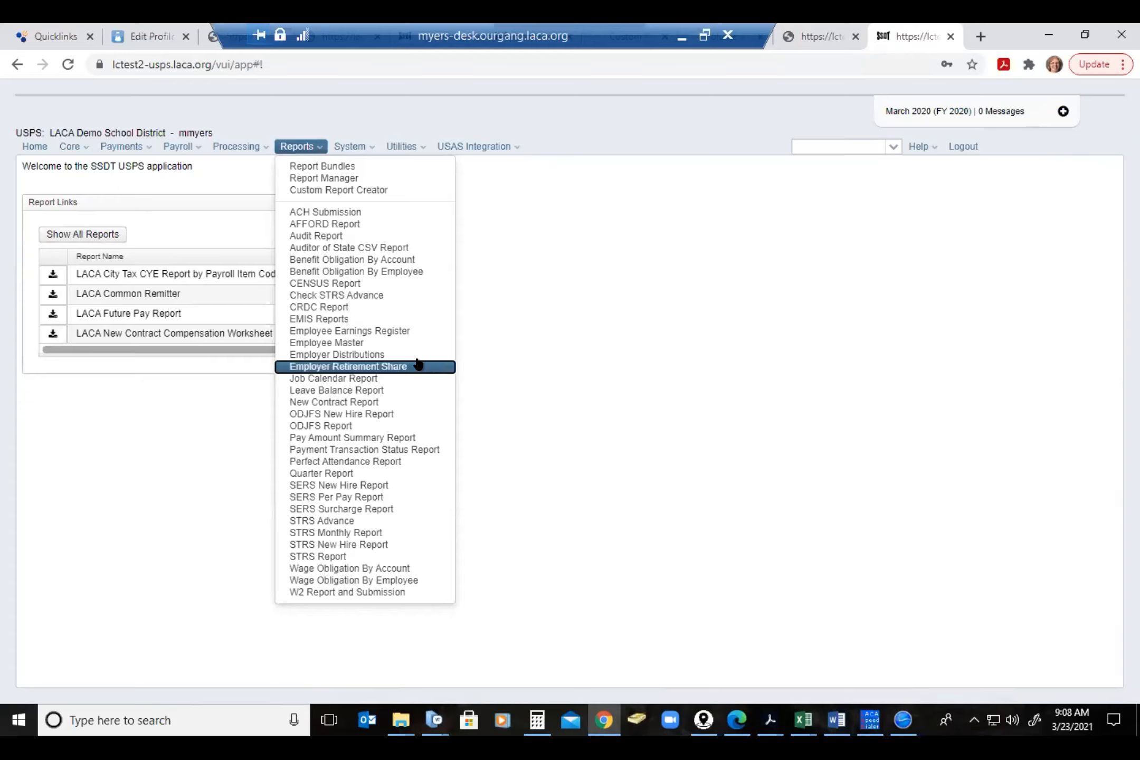
pyautogui.click(814, 35)
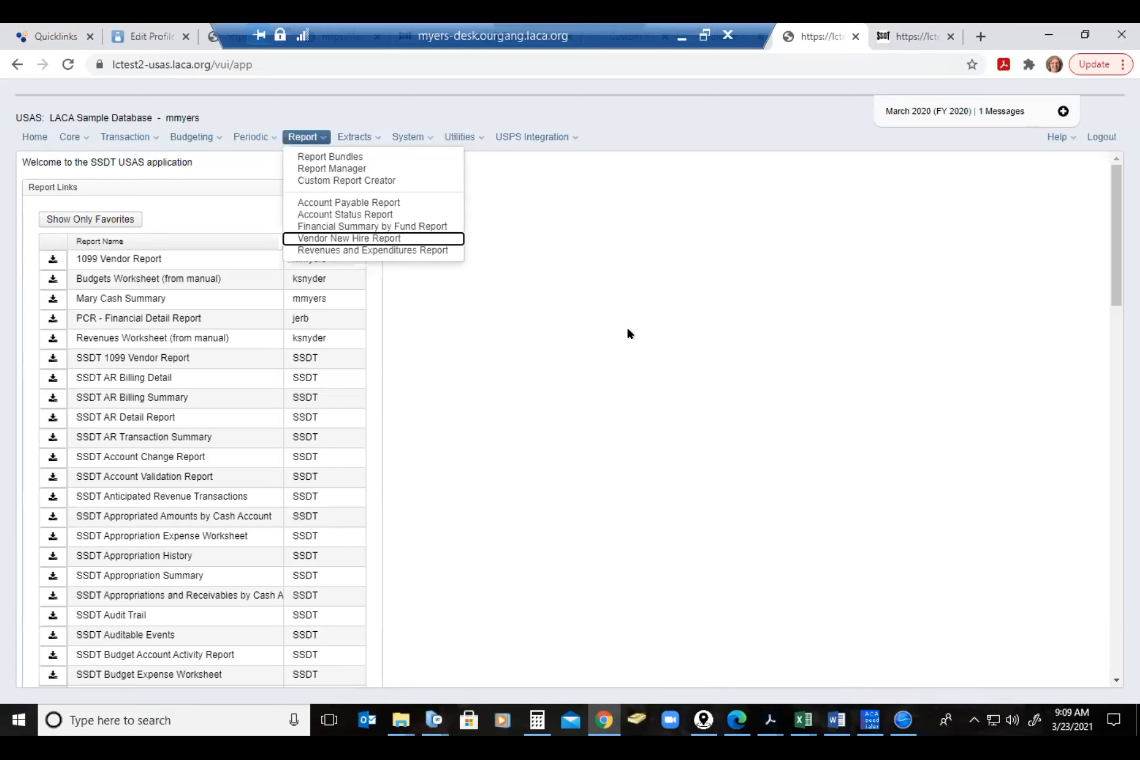
# Open the Report Bundle Manager with its six SSDT bundles, then reopen the Report menu
pyautogui.click(300, 157)
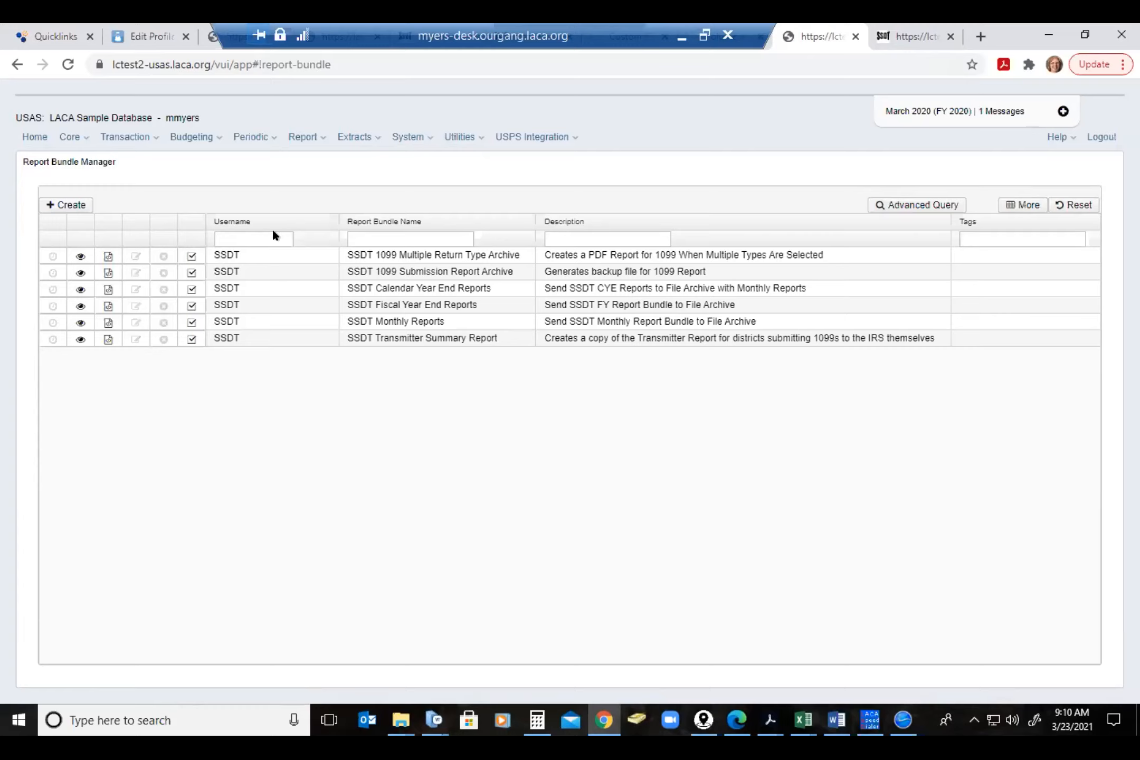
pyautogui.click(299, 137)
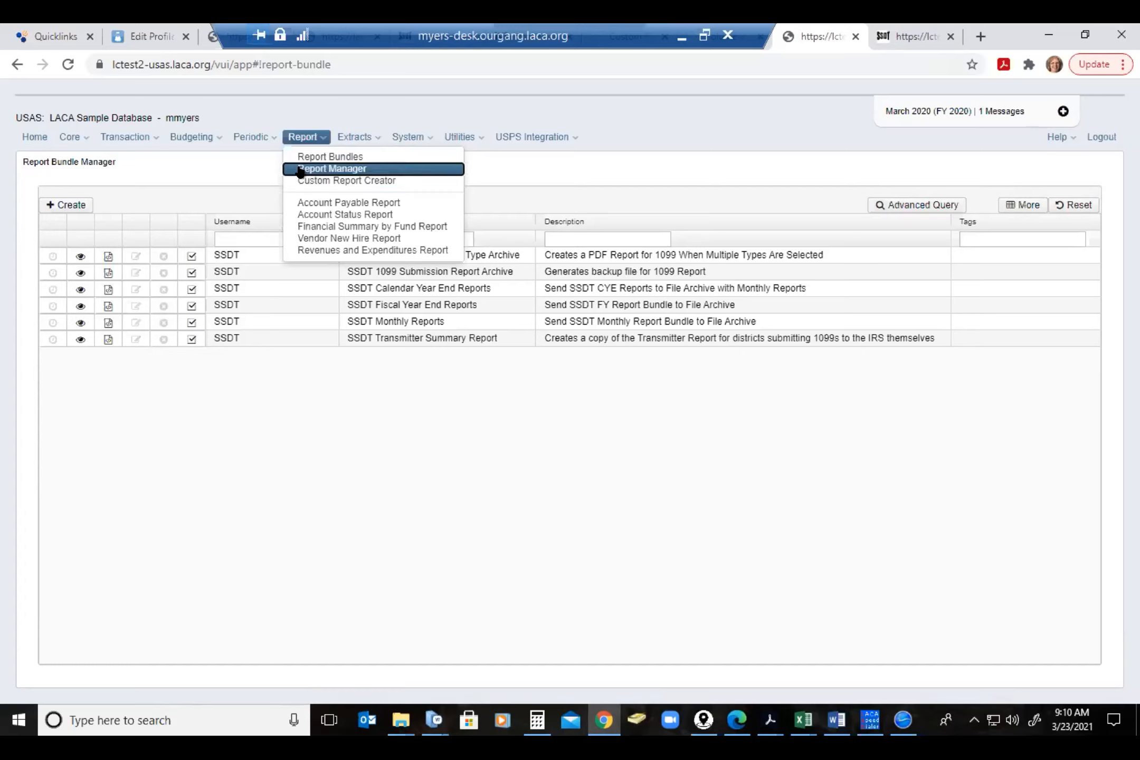
# Go to Report Manager to list user-created and SSDT reports
pyautogui.click(300, 169)
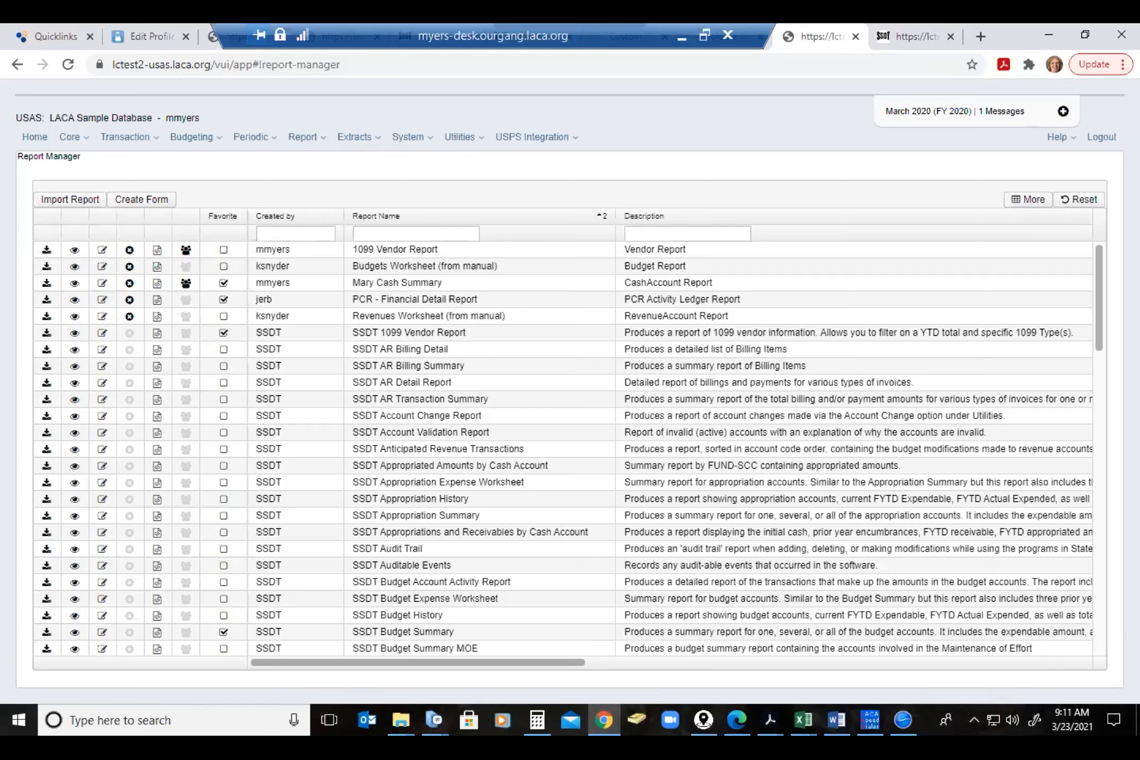
# Go to the wiki's Public Shared USAS-R Reports Library via Help > Public USAS Reports Library
pyautogui.click(1053, 129)
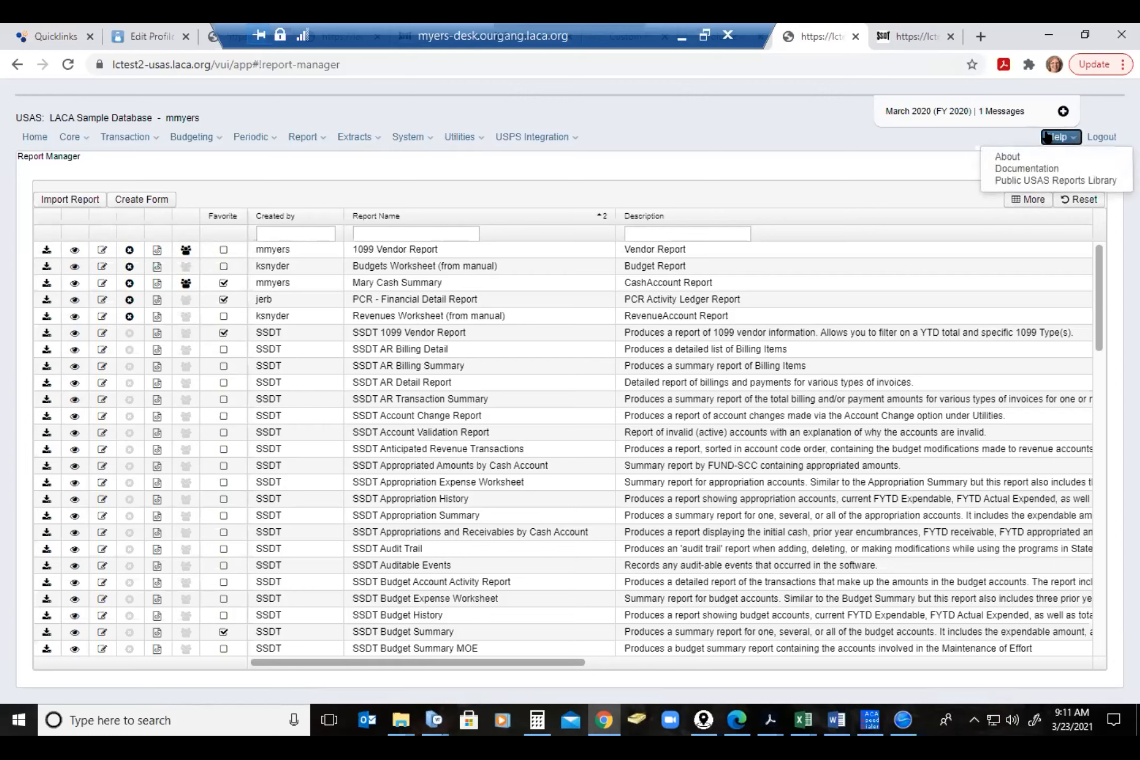
pyautogui.click(1013, 181)
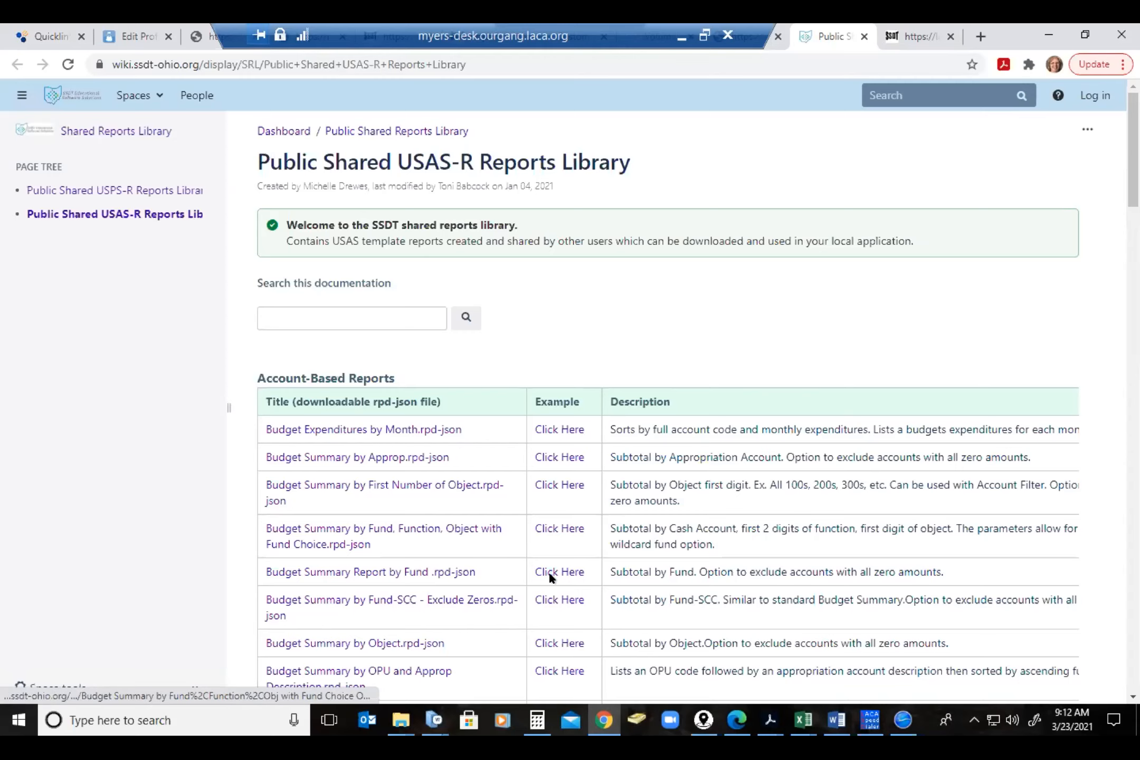
pyautogui.click(559, 528)
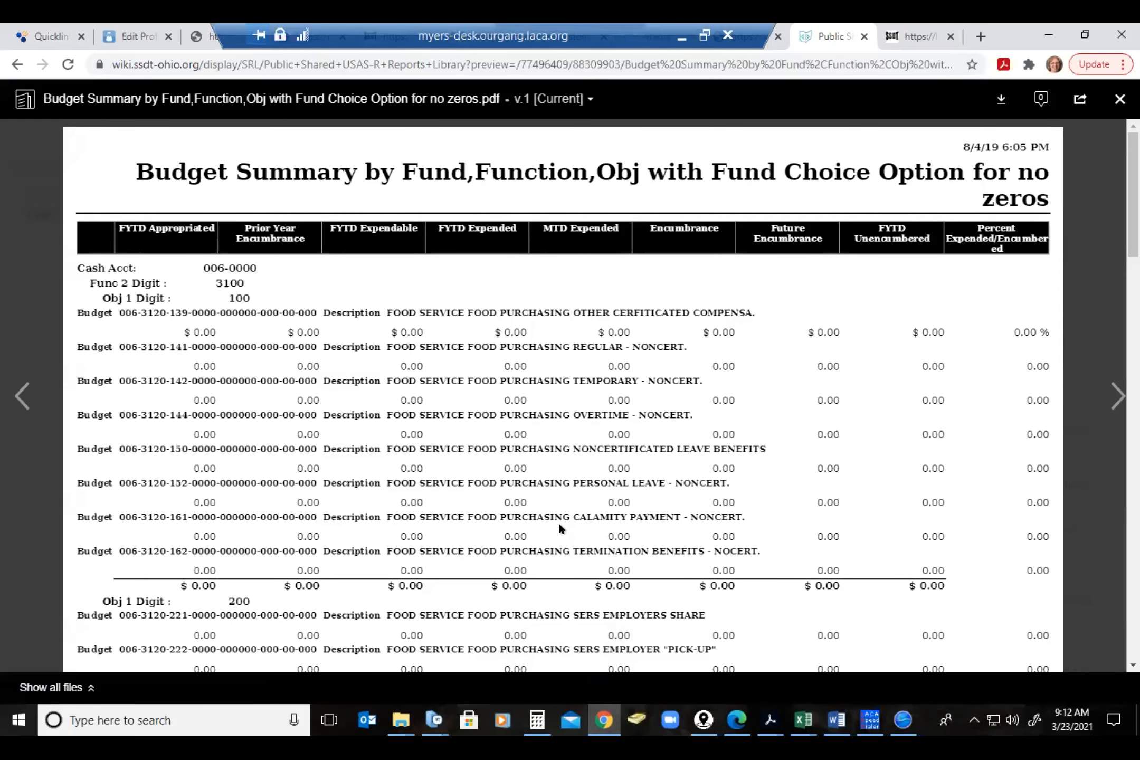
pyautogui.click(865, 36)
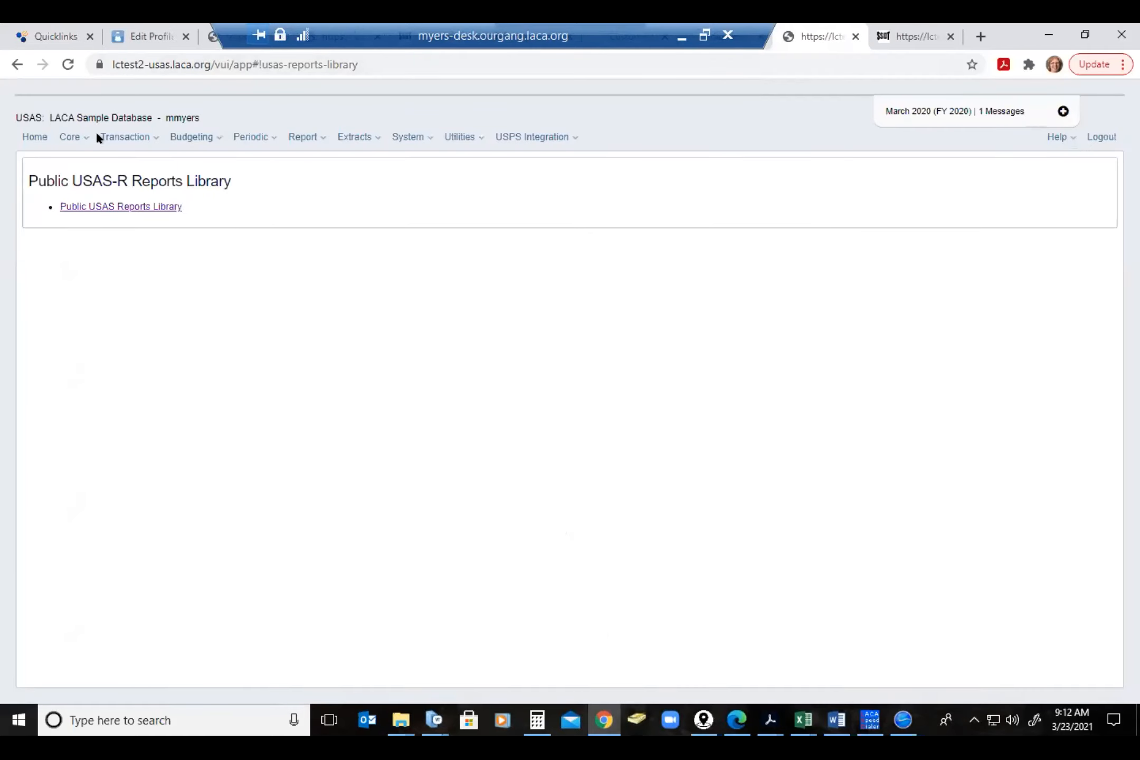
pyautogui.click(103, 207)
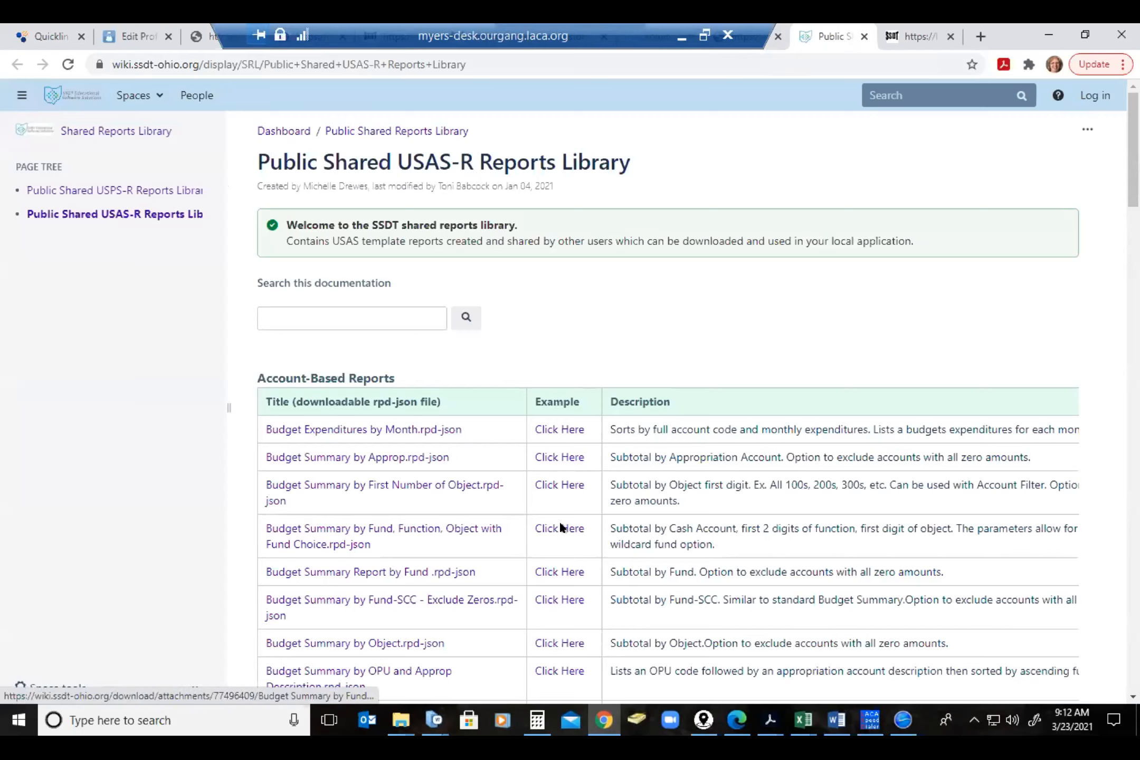
# Download the 'Budget Summary by Fund, Function, Object with Fund Choice.rpd-json' template
pyautogui.click(328, 538)
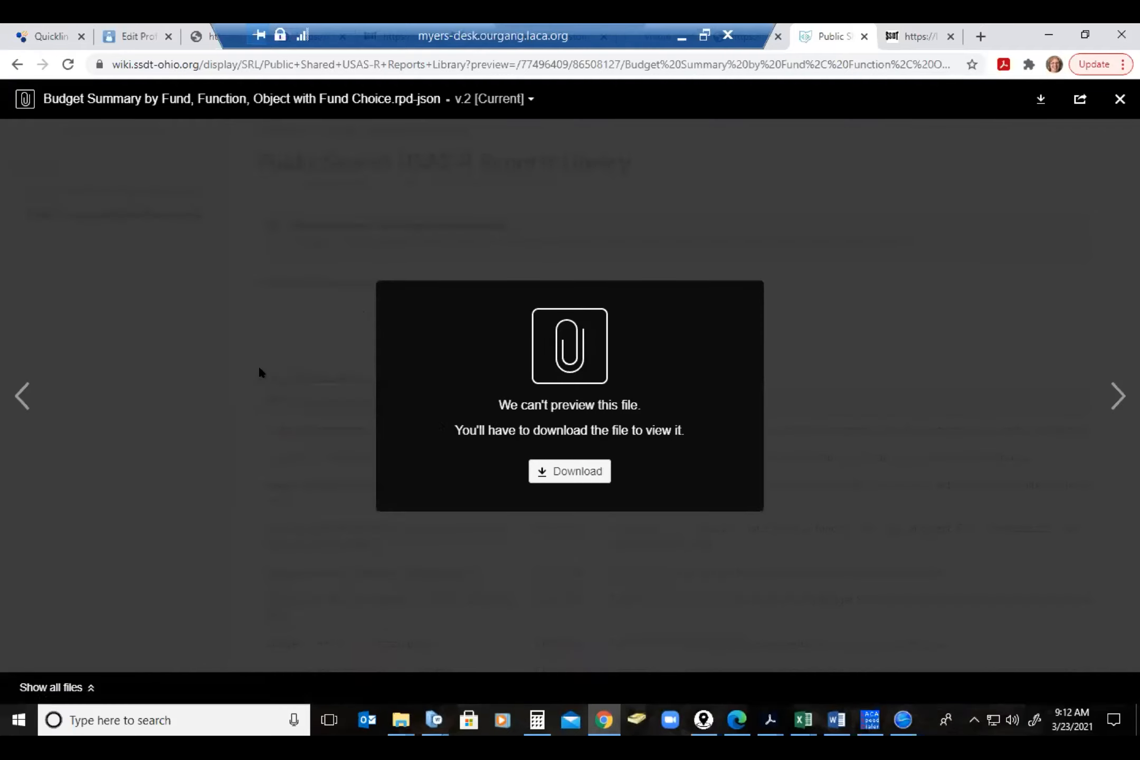
pyautogui.click(570, 472)
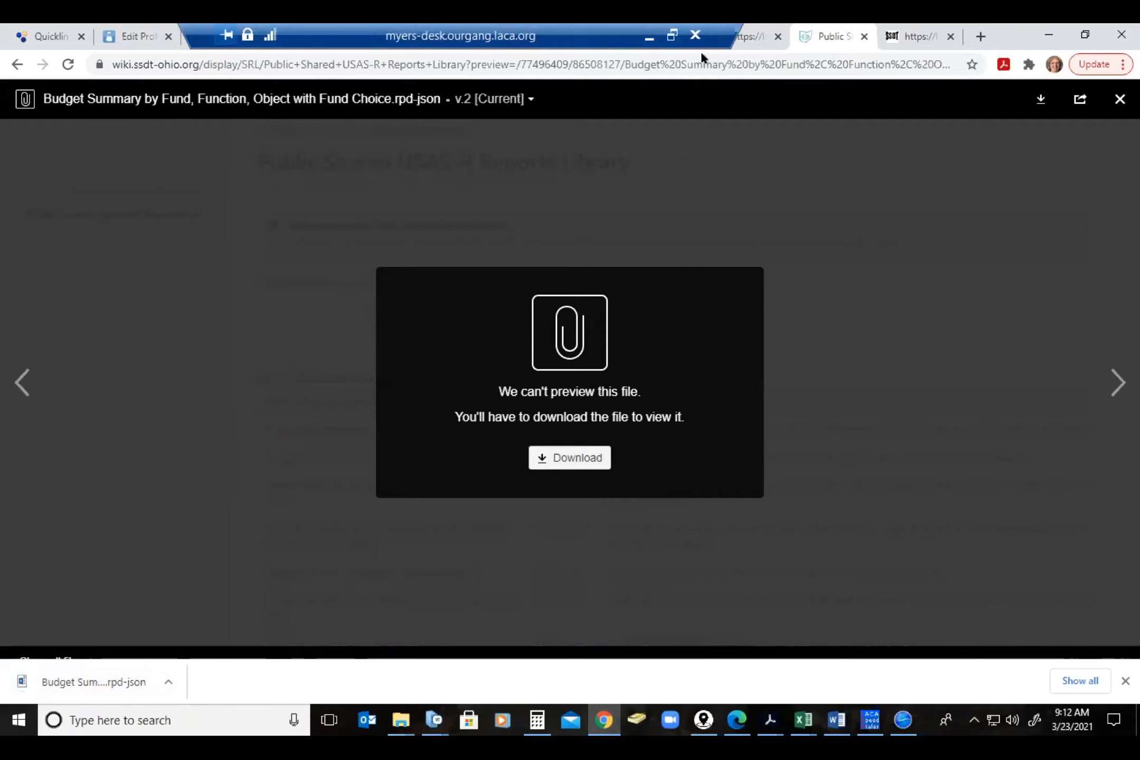
# Return to the USAS tab and open Report > Report Manager
pyautogui.click(751, 30)
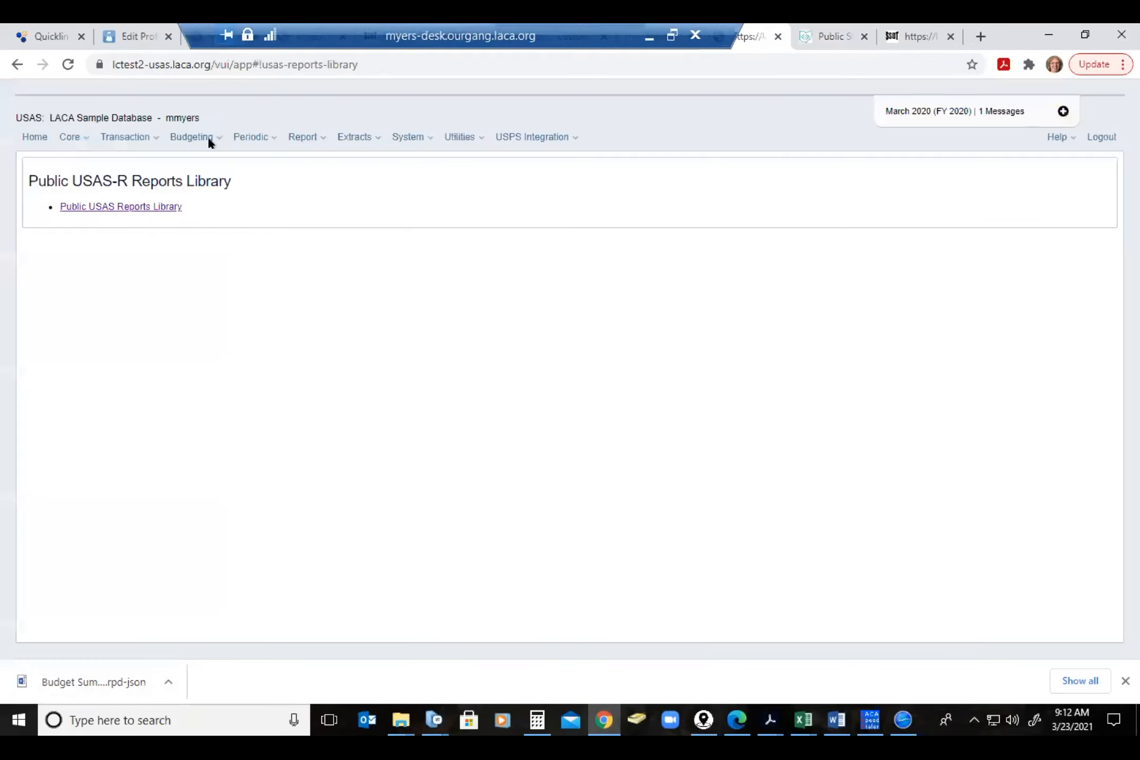
pyautogui.click(293, 136)
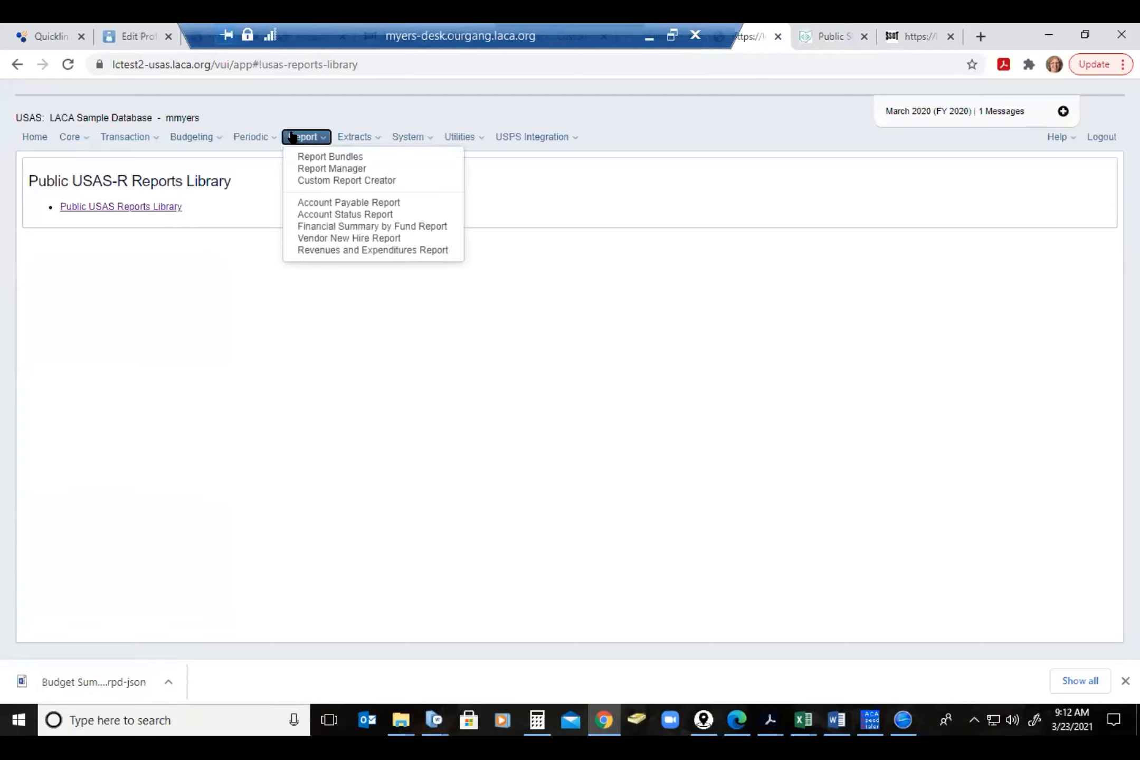
pyautogui.click(324, 169)
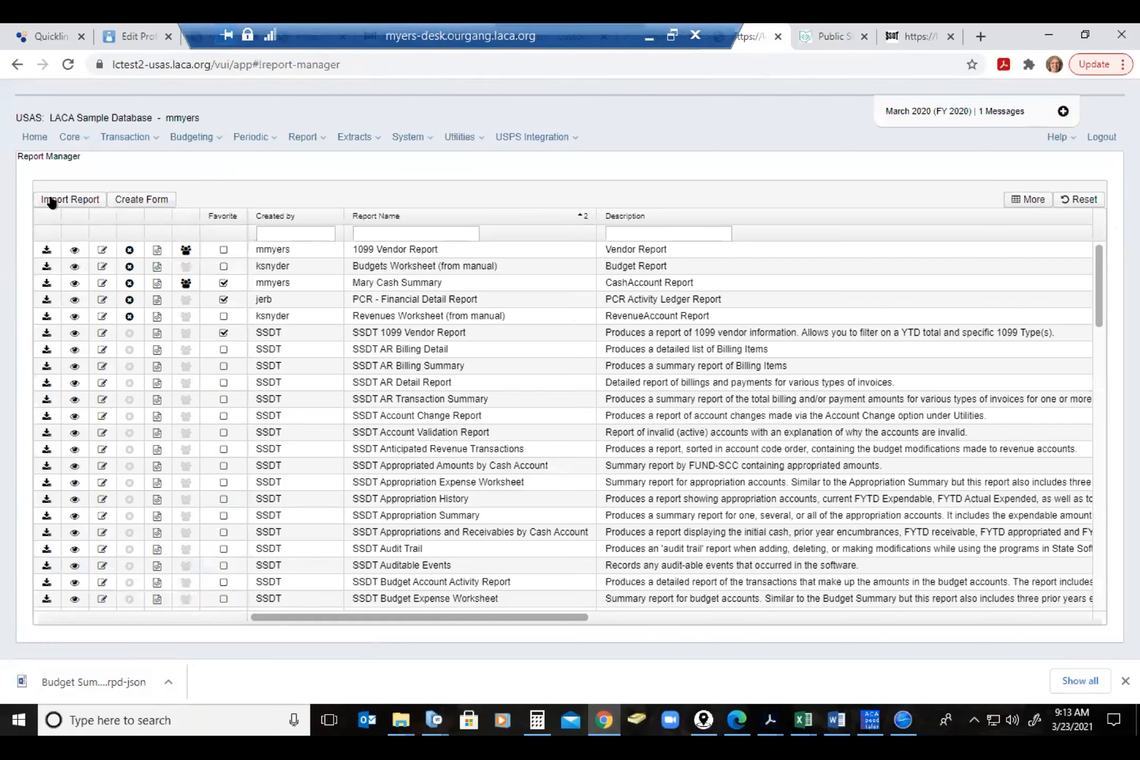
# Import the downloaded Budget Summary .rpd-json file from Downloads into Report Manager
pyautogui.click(53, 198)
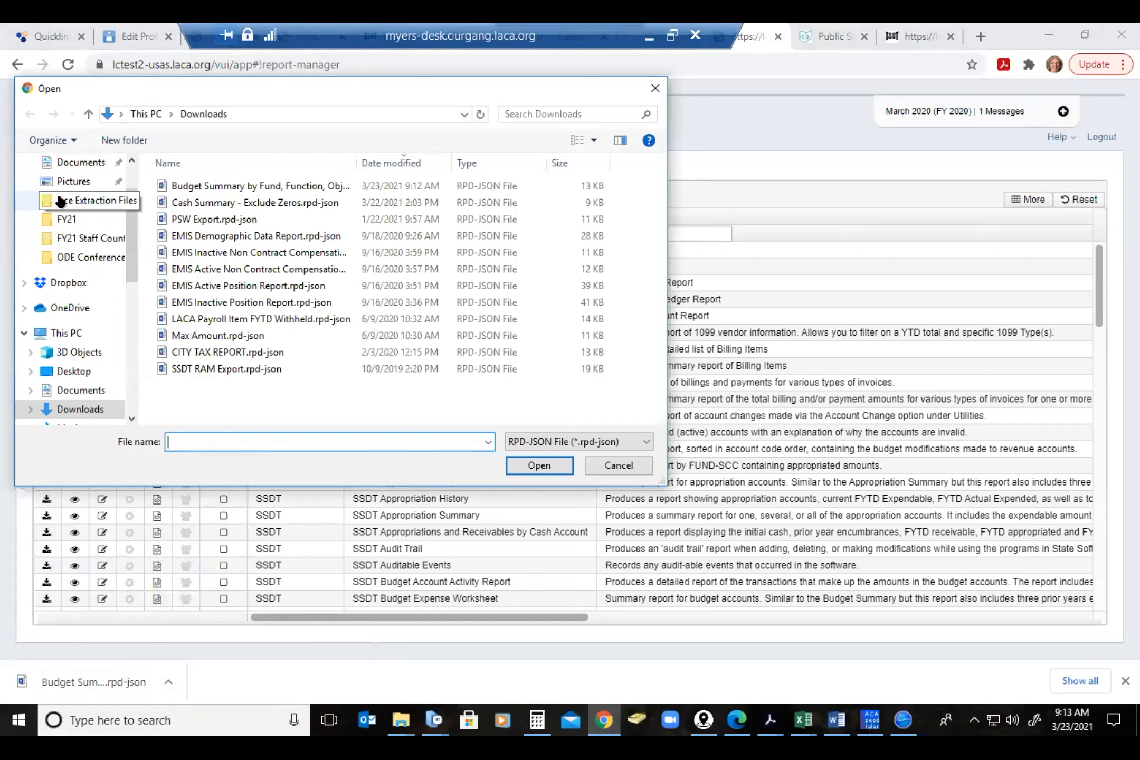
pyautogui.click(246, 185)
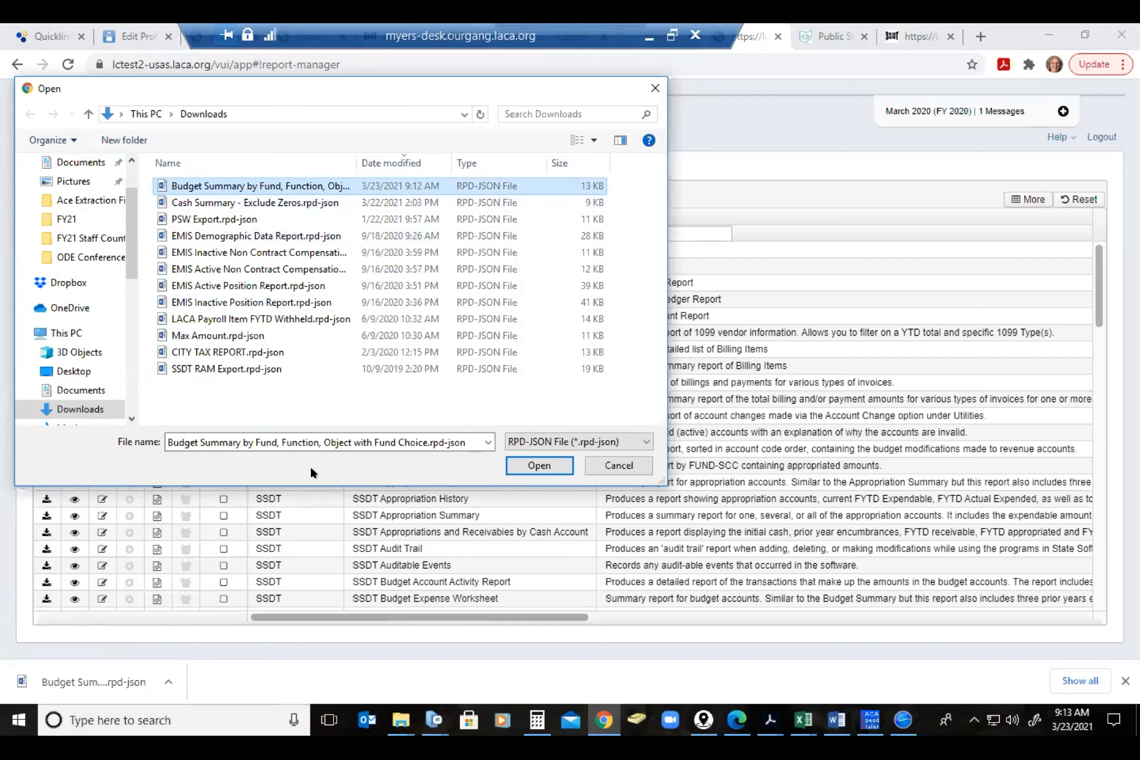
pyautogui.click(529, 463)
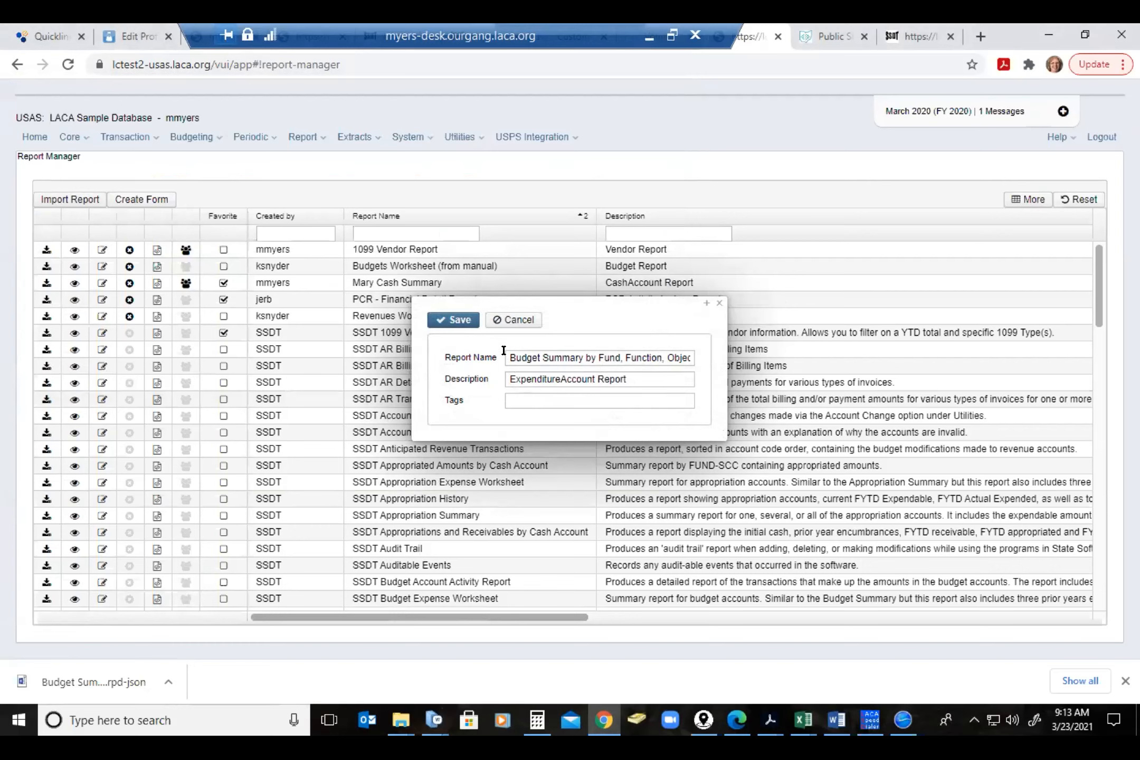
# Tag the imported Budget Summary report 'Test' and save it
pyautogui.click(671, 378)
pyautogui.click(525, 399)
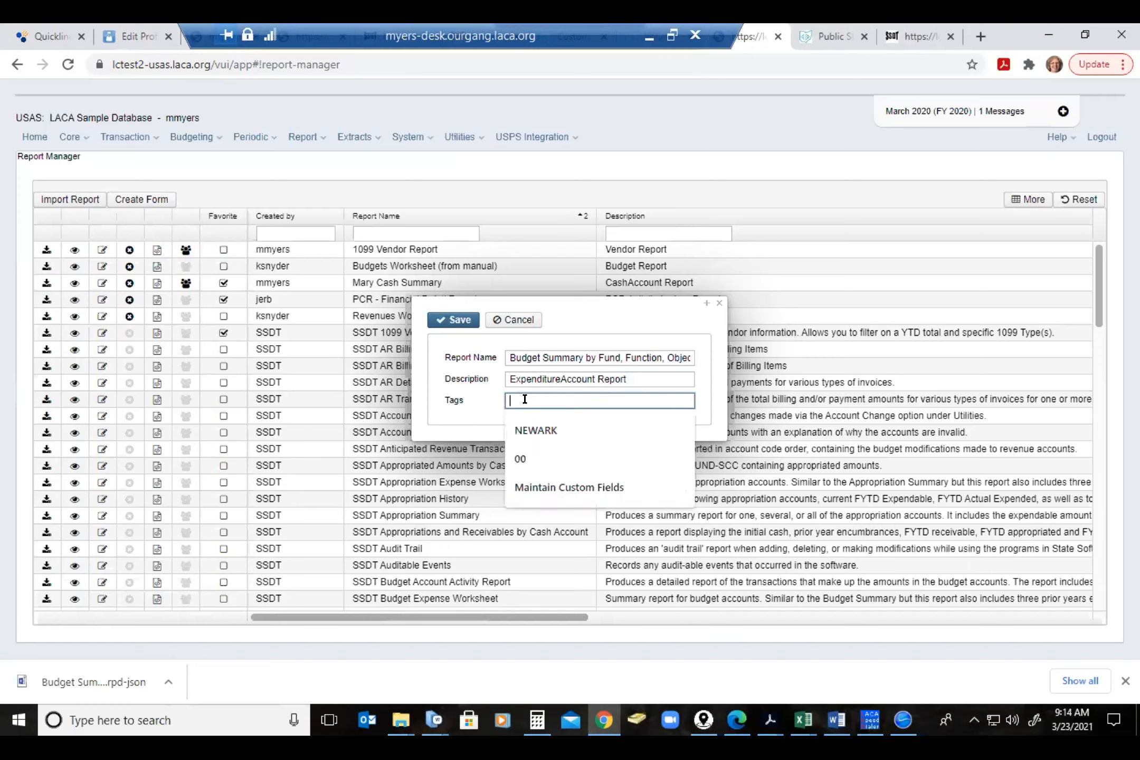
pyautogui.write('Tes')
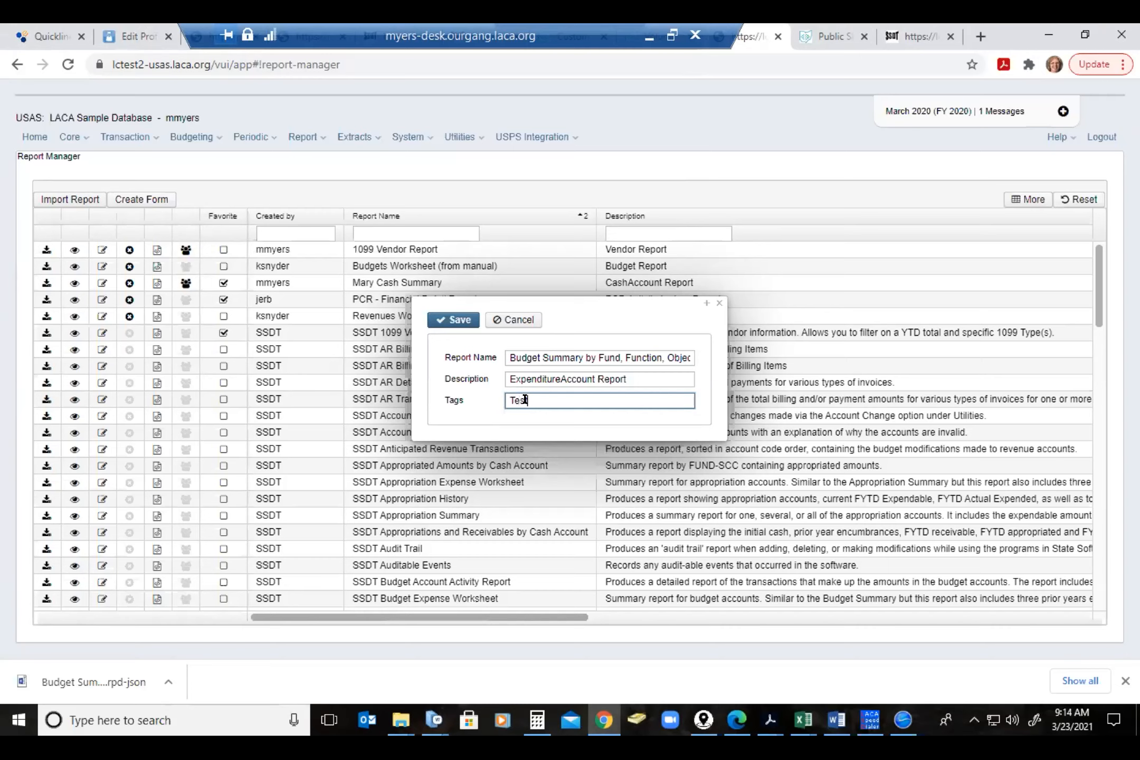
pyautogui.write('t')
pyautogui.click(451, 316)
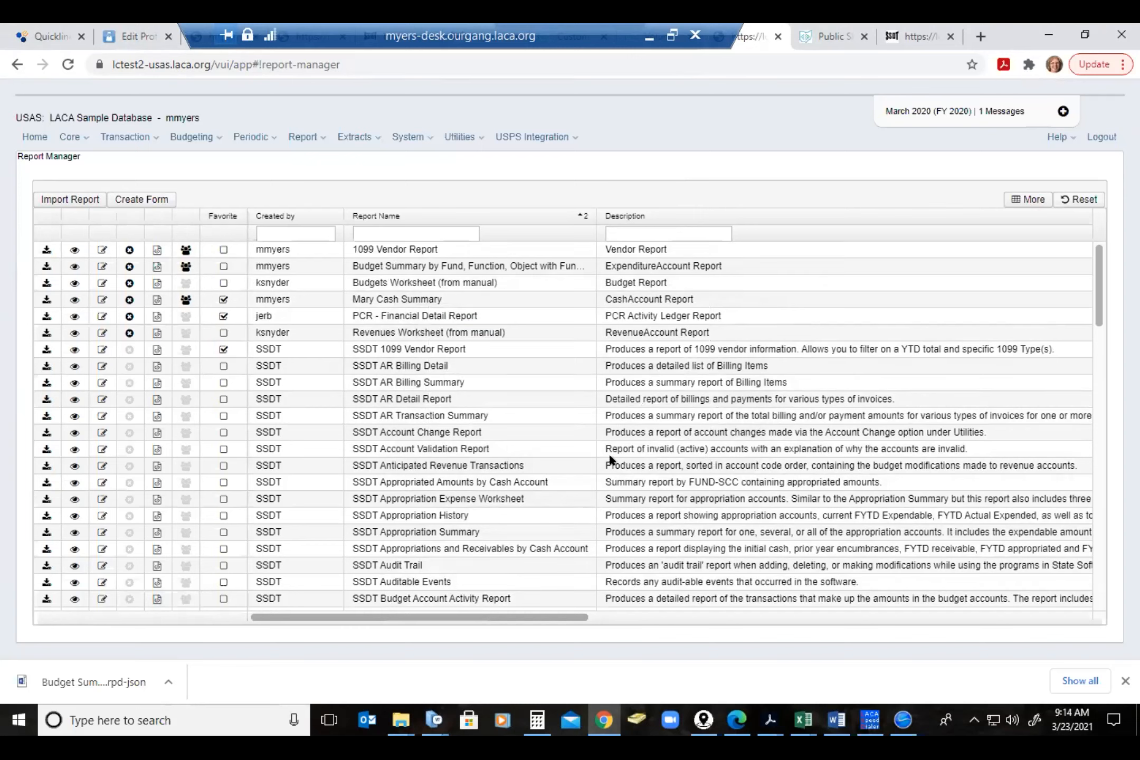
# Confirm the Budget Summary report shows the Test tag in the Tags column, then close the downloads bar
pyautogui.moveTo(524, 617); pyautogui.dragTo(867, 626)
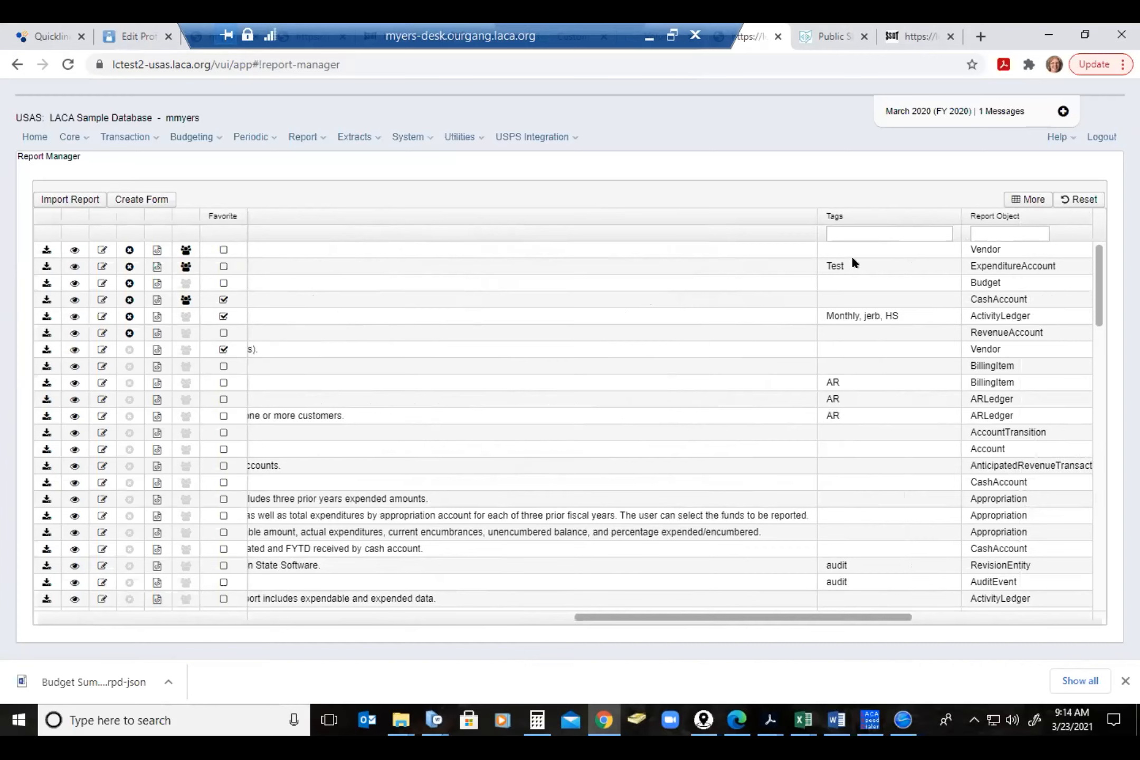
pyautogui.moveTo(666, 616); pyautogui.dragTo(273, 610)
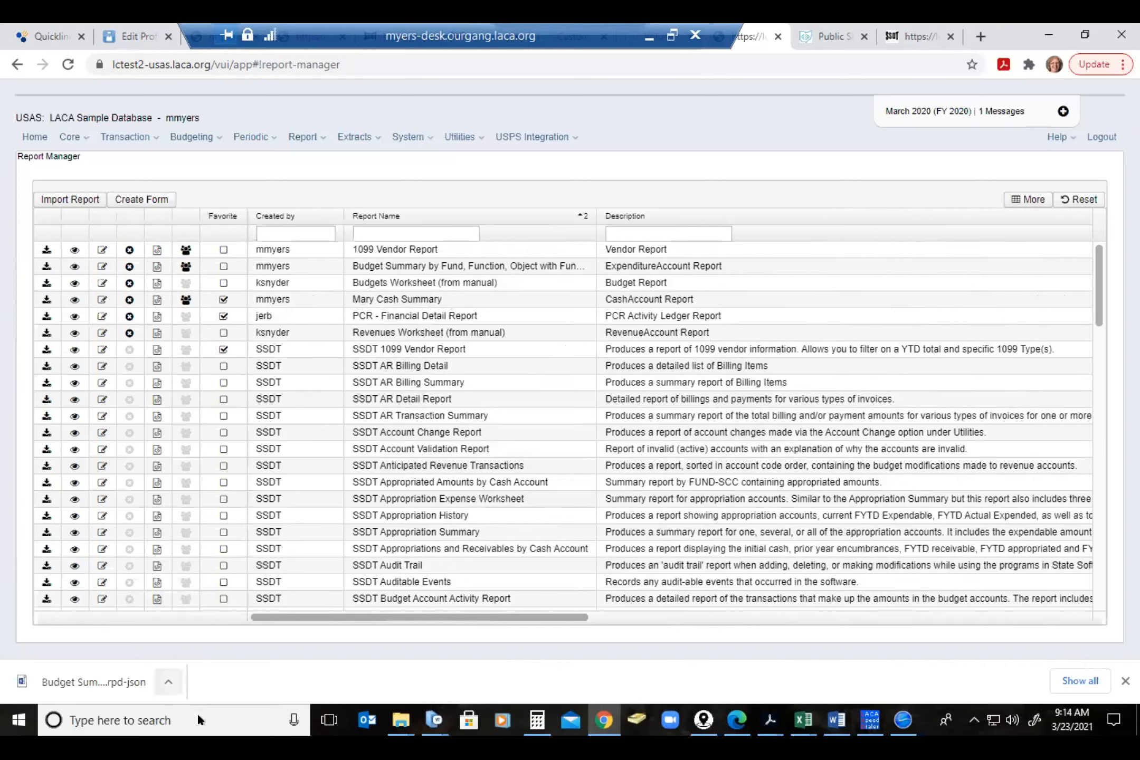
pyautogui.click(1126, 681)
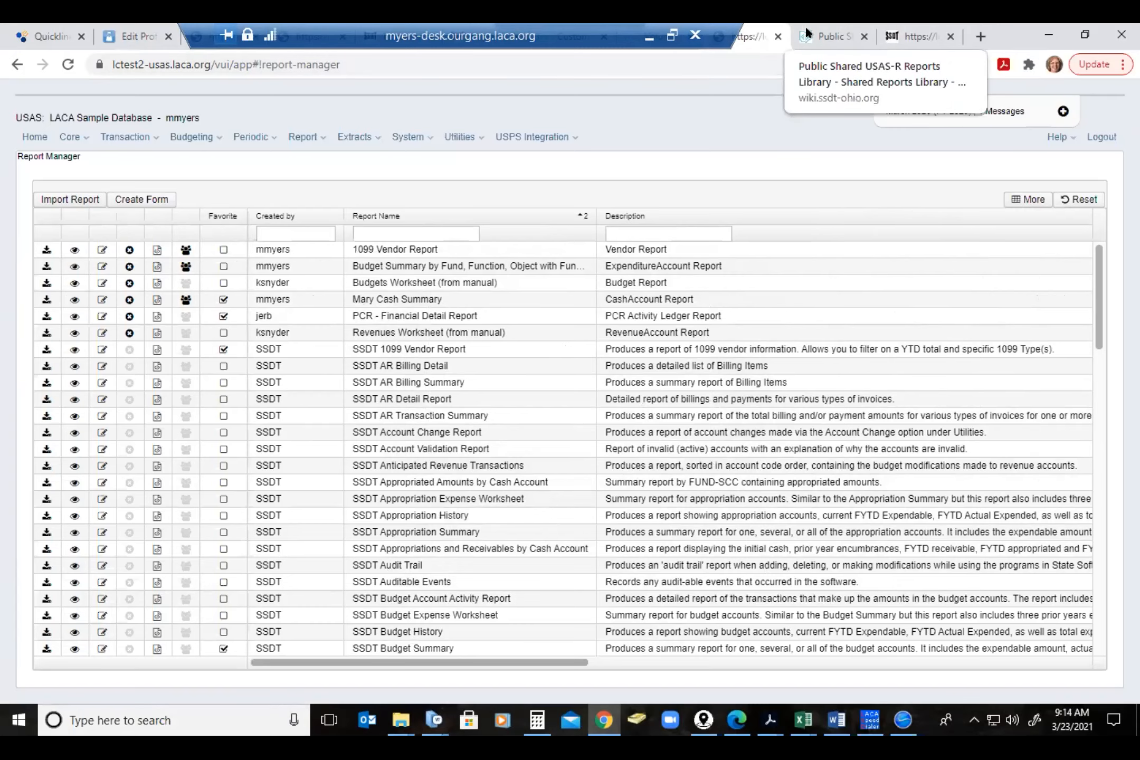
pyautogui.click(819, 35)
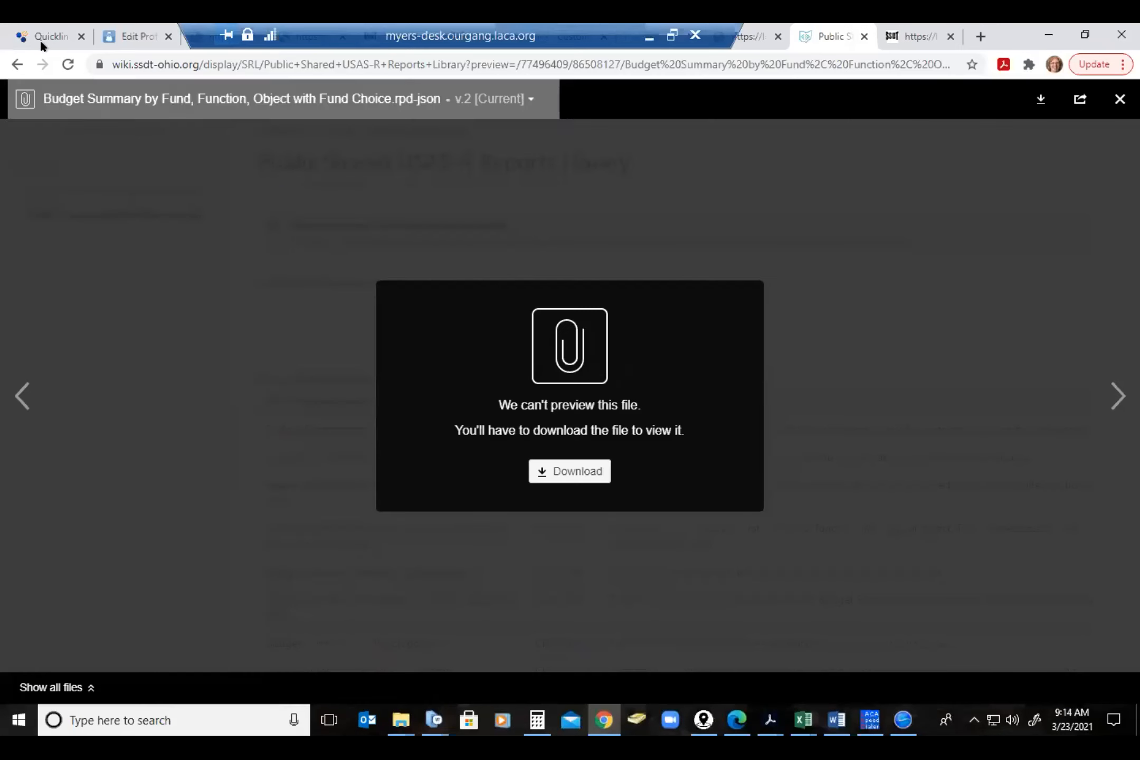
pyautogui.click(18, 63)
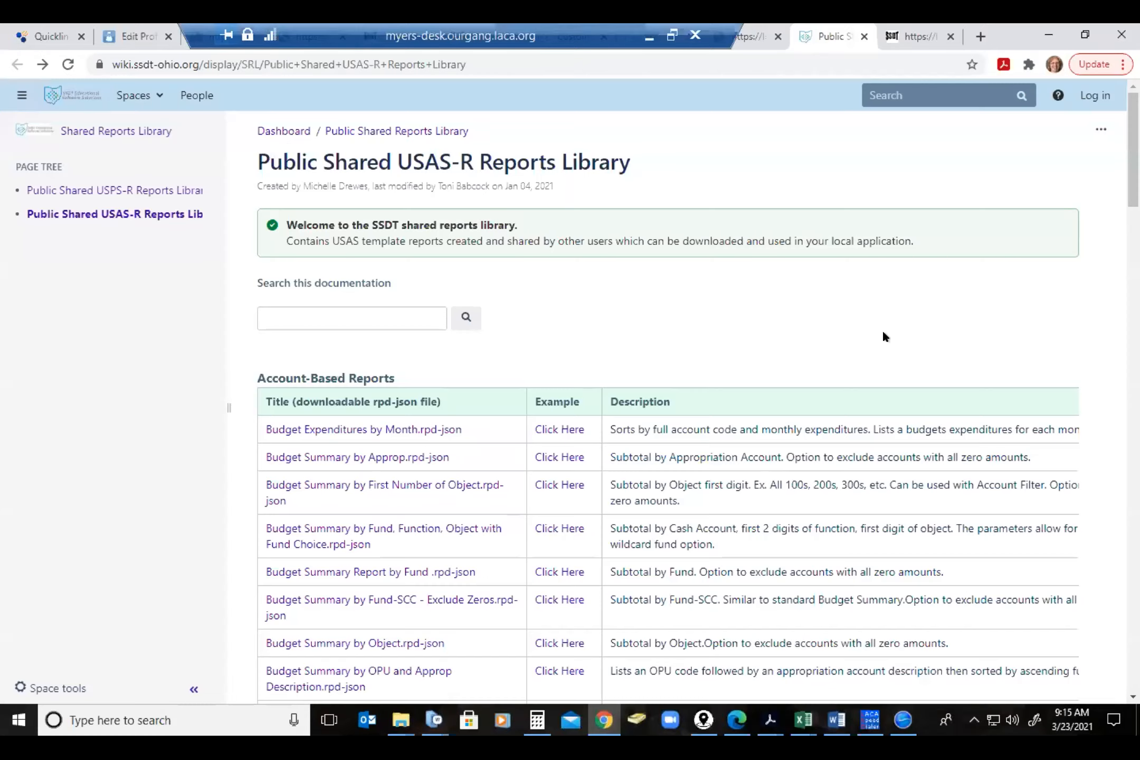
pyautogui.scroll(-10, 814, 469)
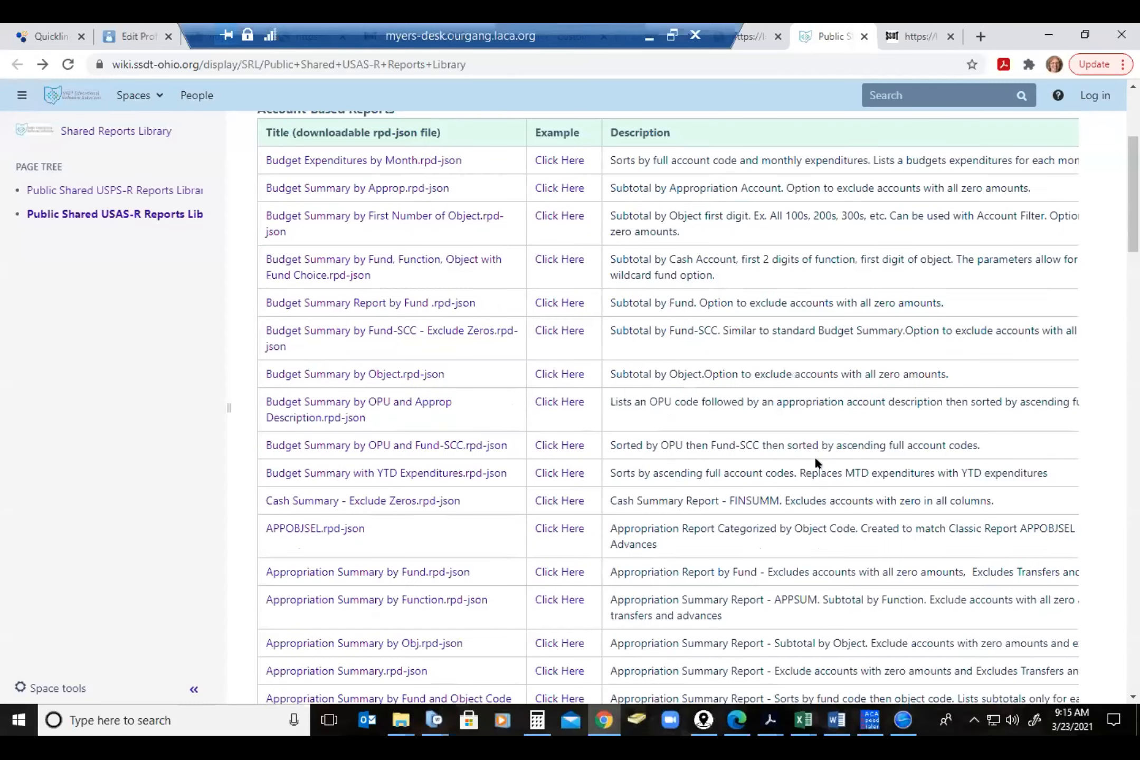
pyautogui.scroll(-12, 808, 453)
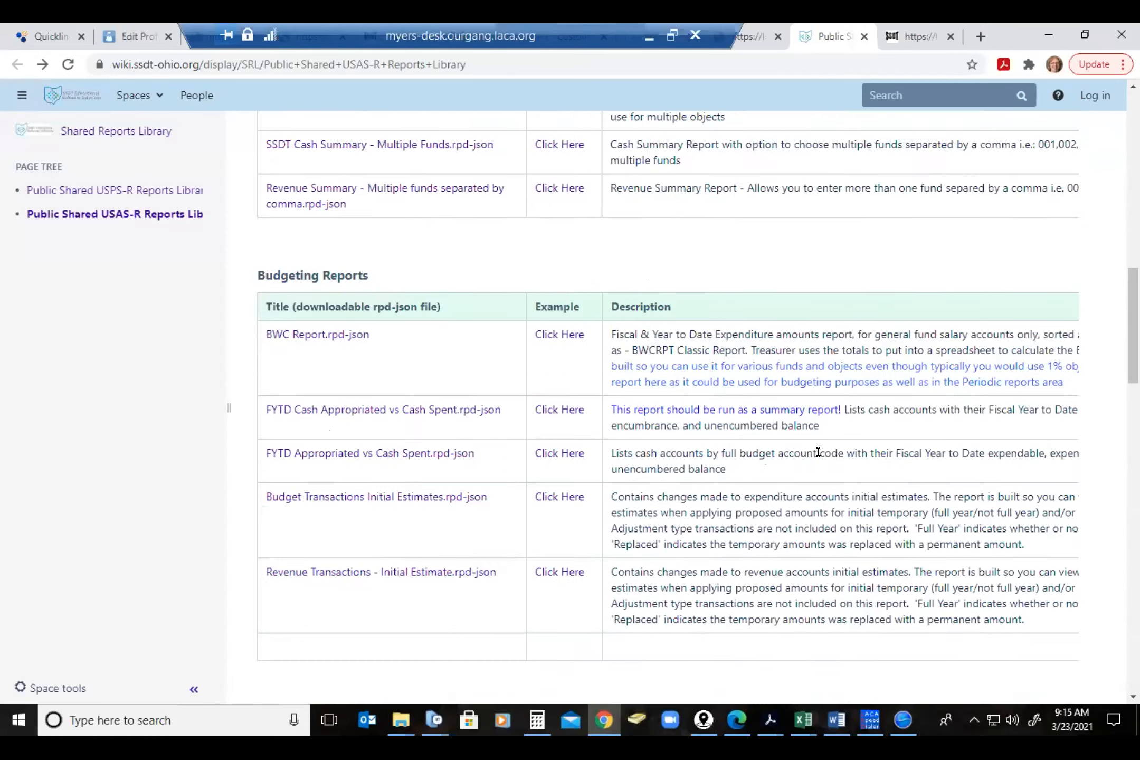
pyautogui.scroll(-5, 808, 453)
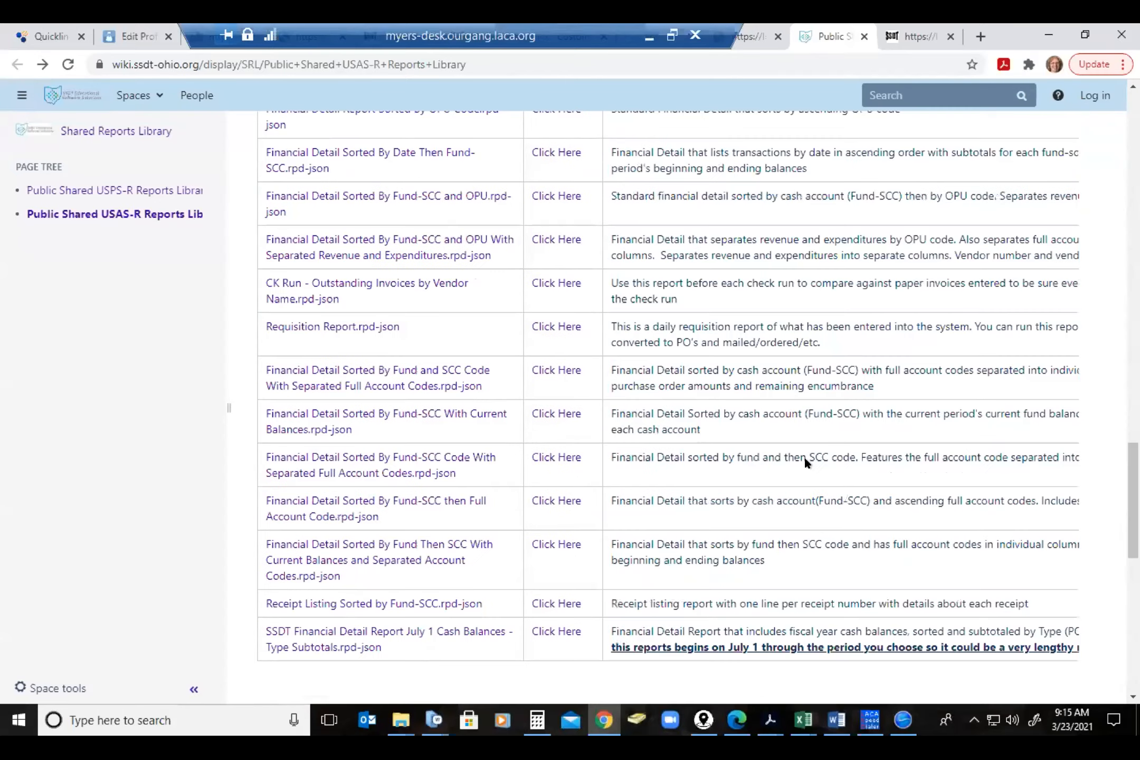
pyautogui.scroll(-5, 804, 459)
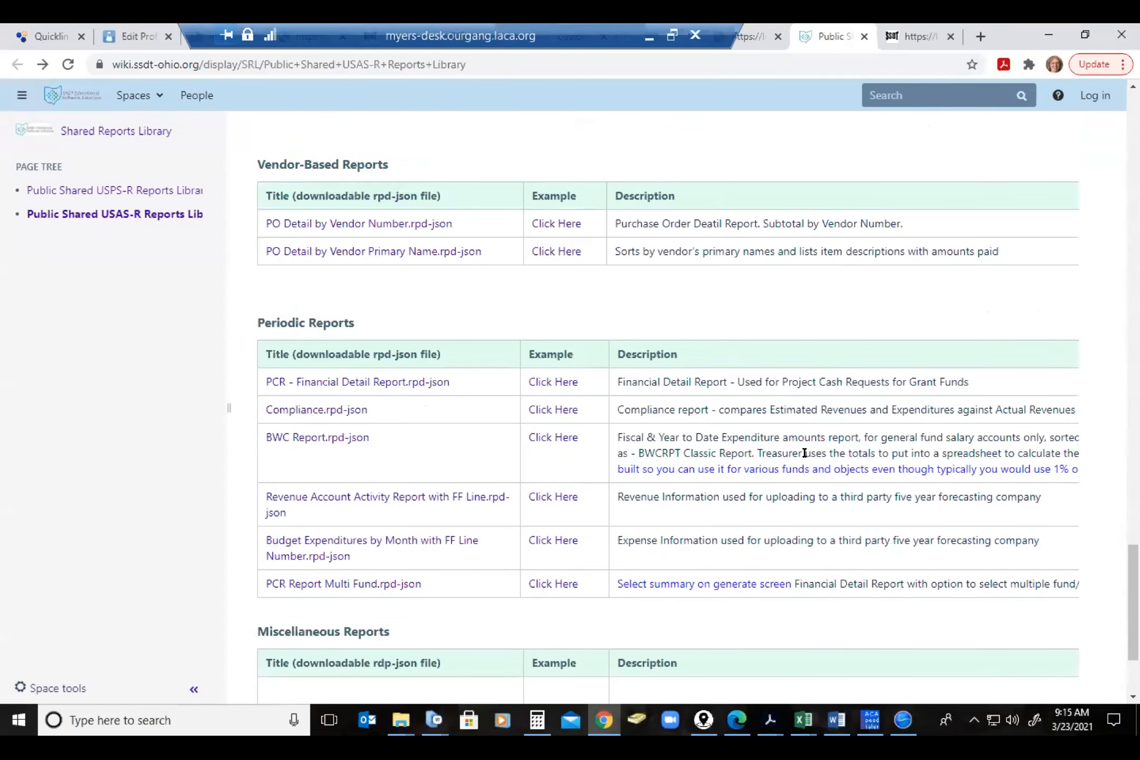
pyautogui.scroll(2, 805, 455)
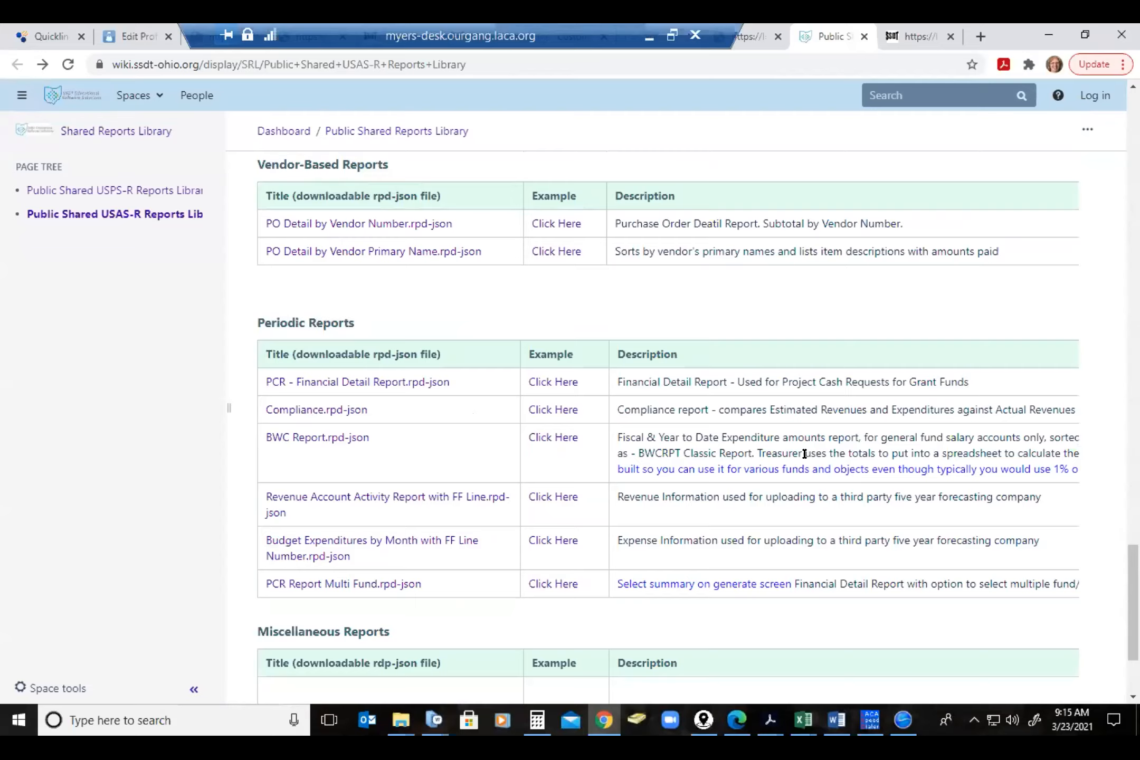
pyautogui.scroll(6, 804, 454)
pyautogui.scroll(13, 806, 452)
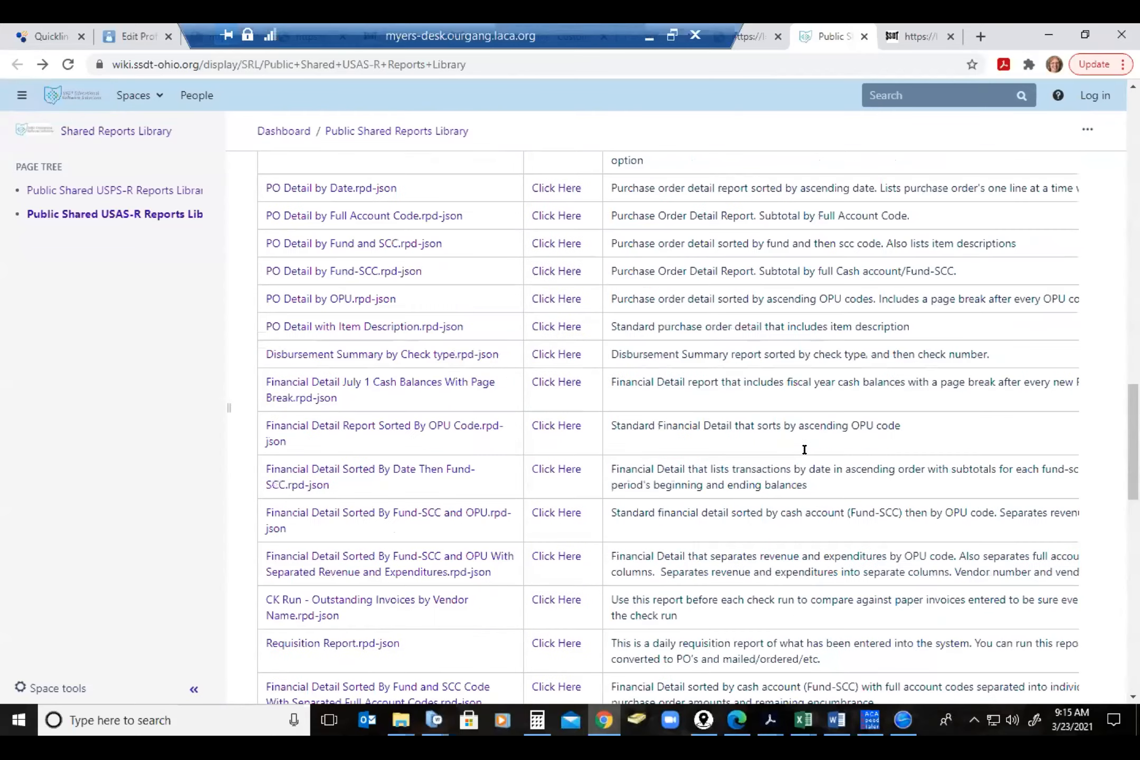
pyautogui.scroll(7, 803, 446)
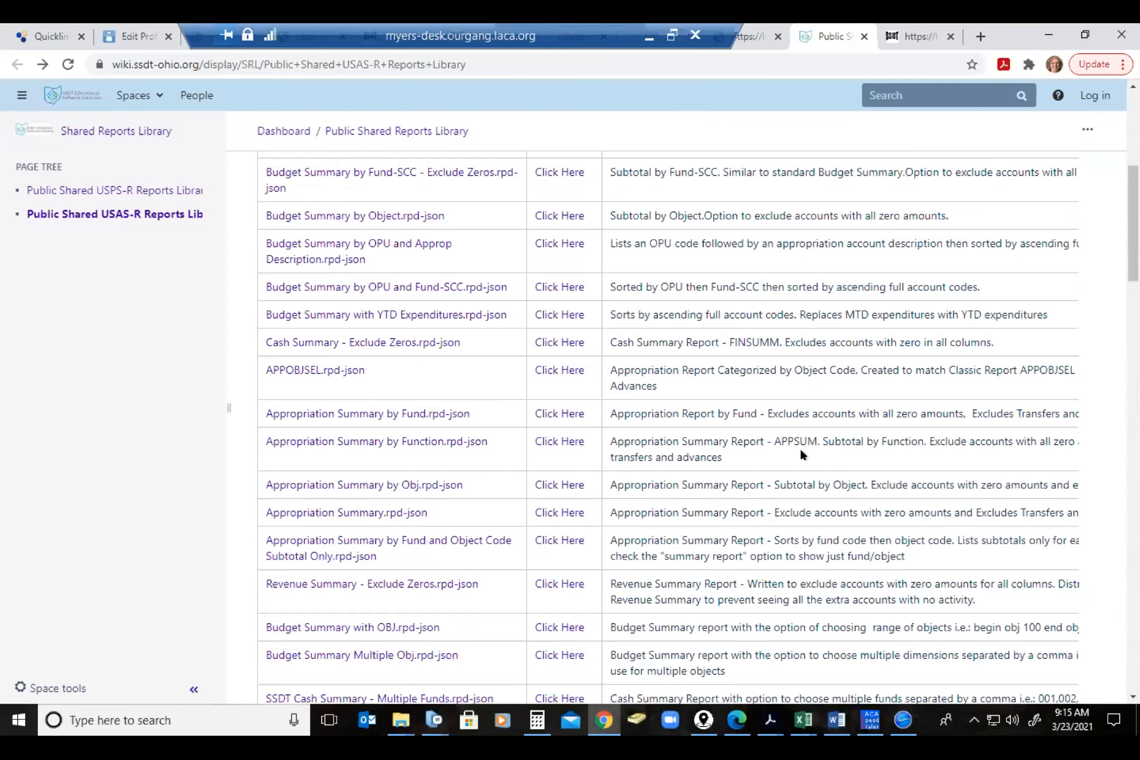
pyautogui.scroll(5, 801, 453)
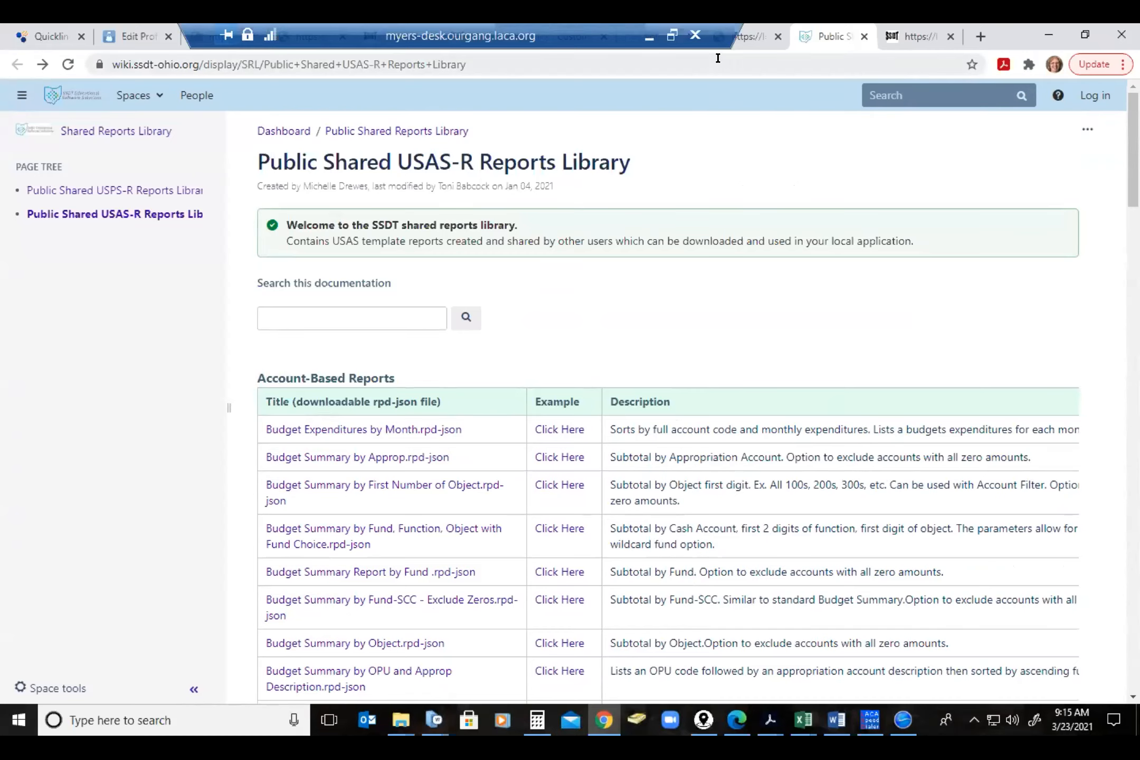
# Go back to the USAS Report Manager and scroll down to SSDT Purchase Order Detail
pyautogui.click(753, 36)
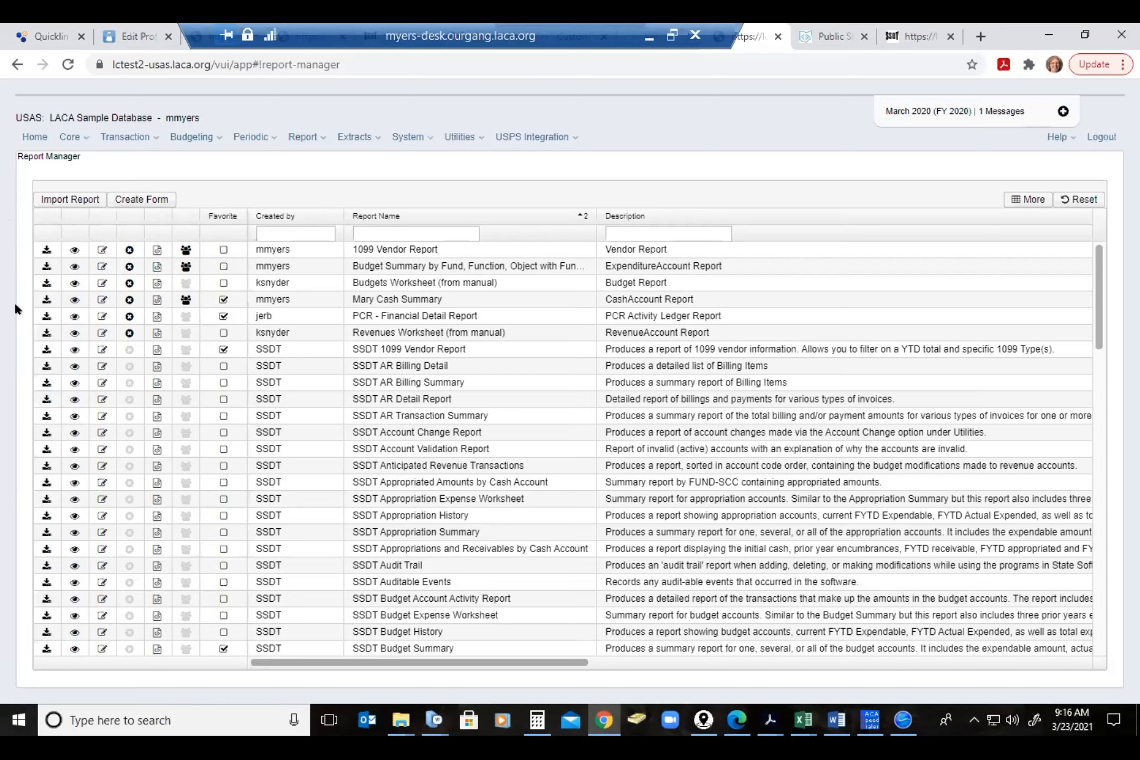
pyautogui.scroll(-6, 29, 311)
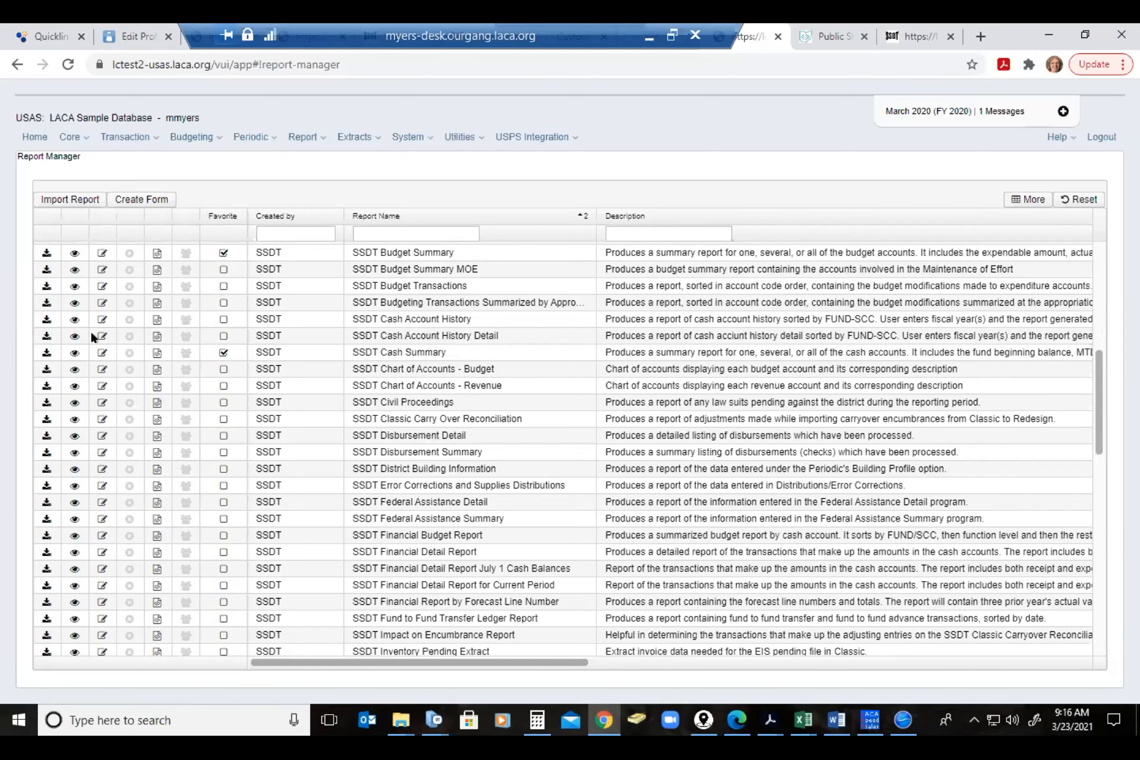
pyautogui.scroll(-6, 100, 332)
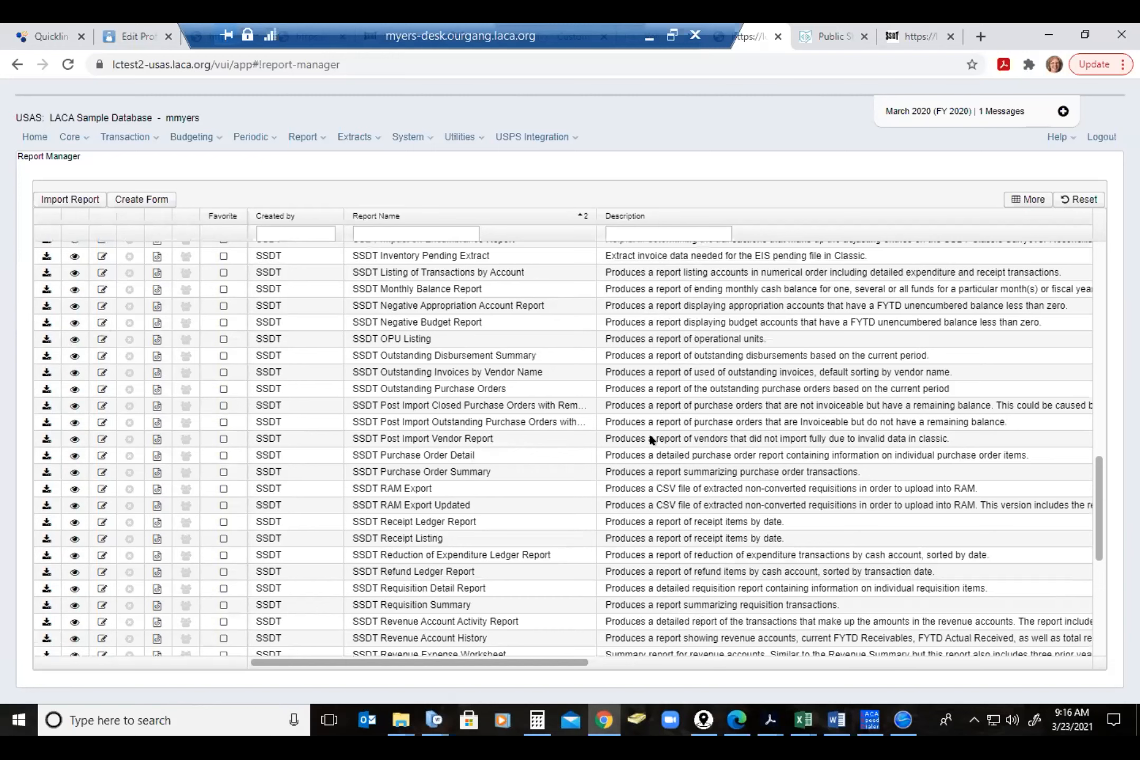
# Open Generate Report for SSDT Purchase Order Detail and expand its Format list
pyautogui.click(43, 450)
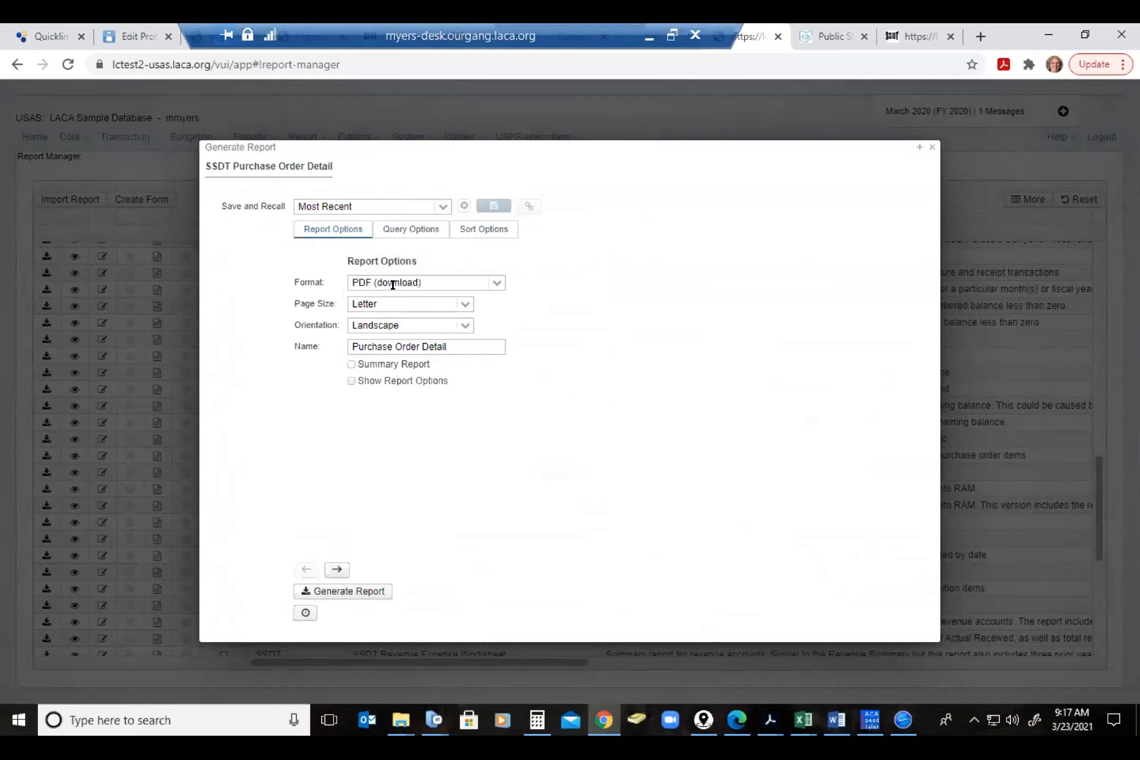
pyautogui.click(495, 285)
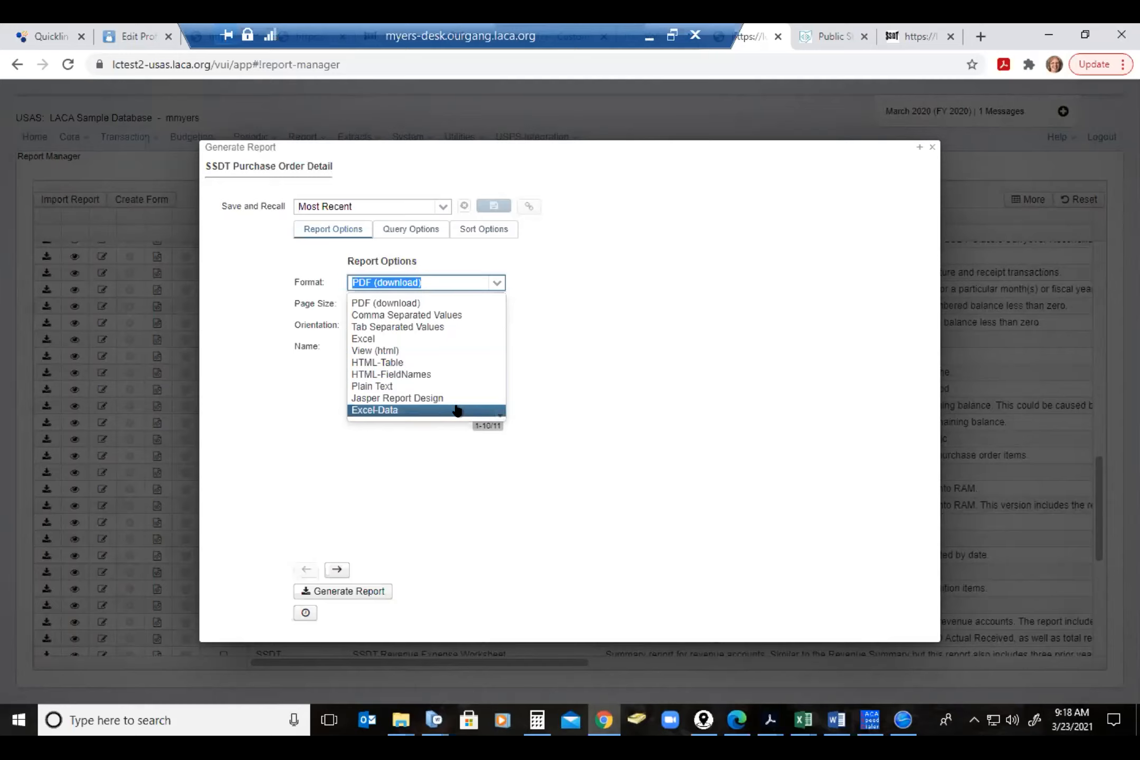
# Browse the Format options and keep PDF (download) as the output format
pyautogui.scroll(-1, 454, 404)
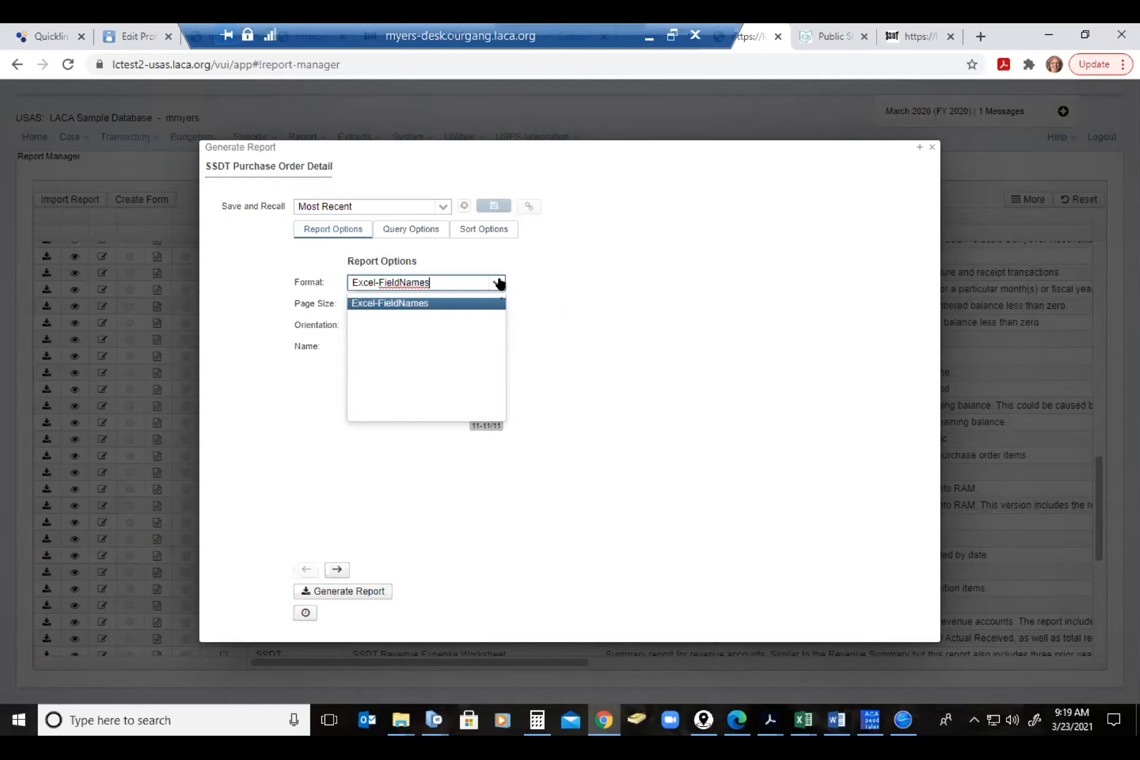
pyautogui.scroll(1, 414, 312)
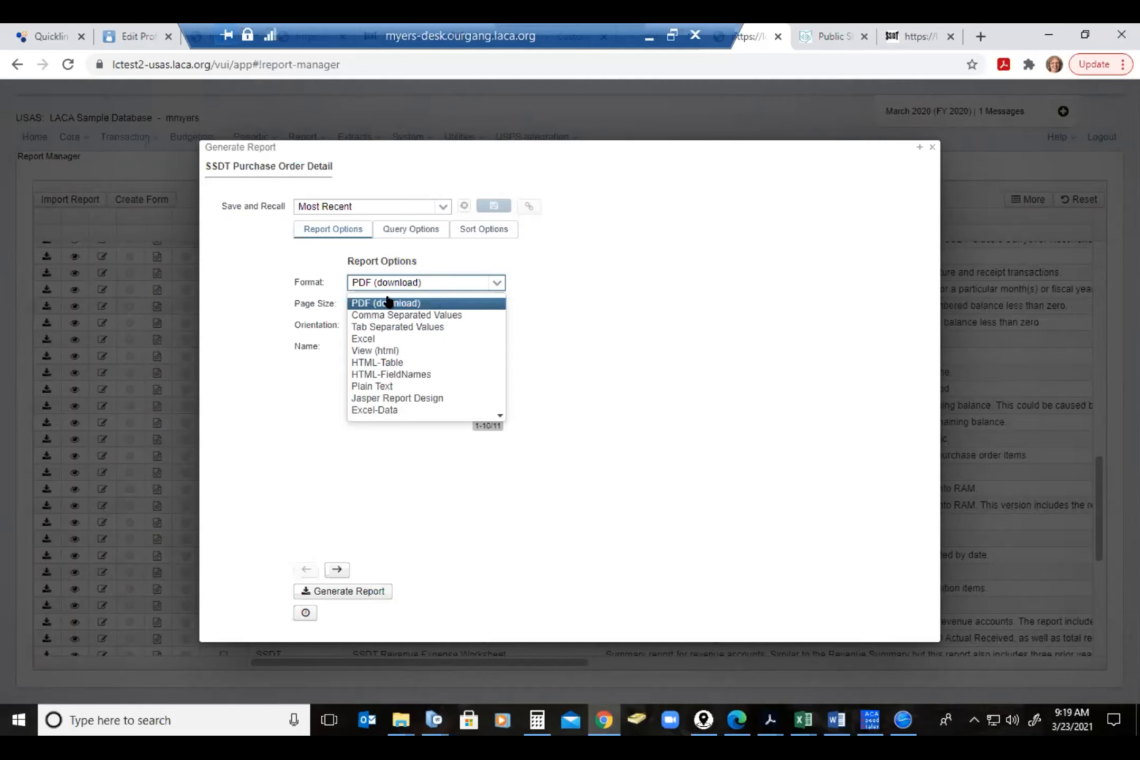
pyautogui.click(577, 302)
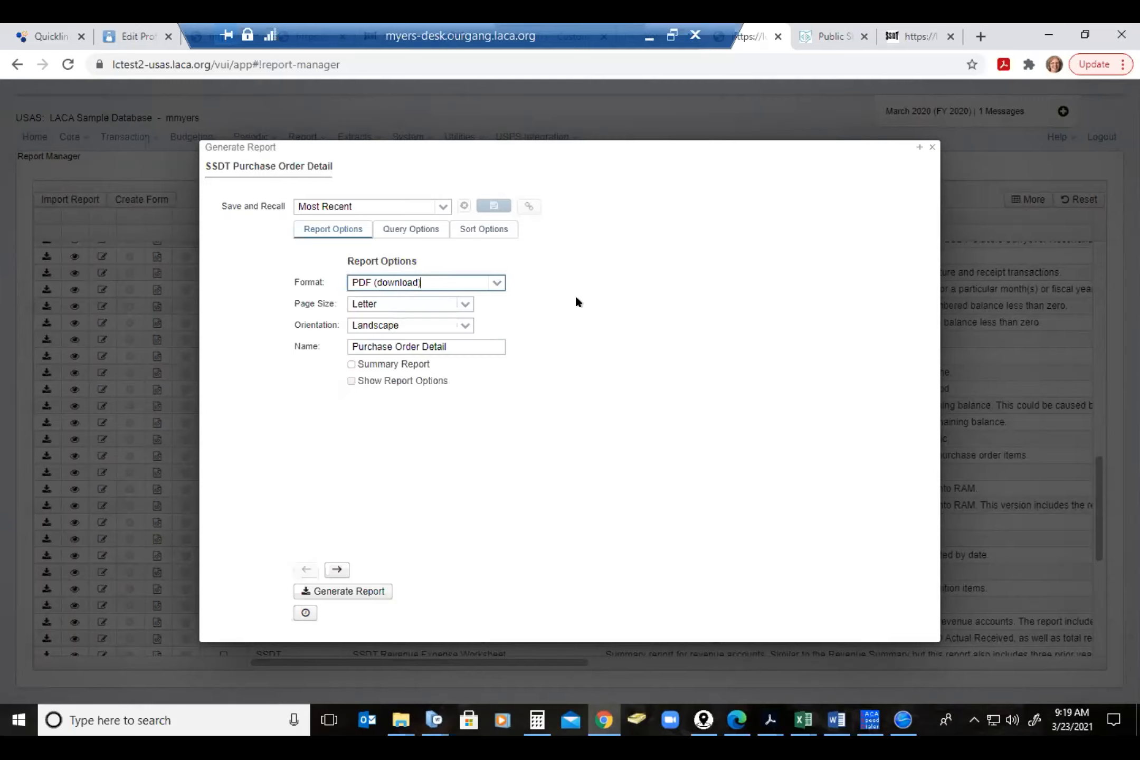
# Keep Letter page size and Landscape orientation, then maximize the Generate Report dialog
pyautogui.click(465, 306)
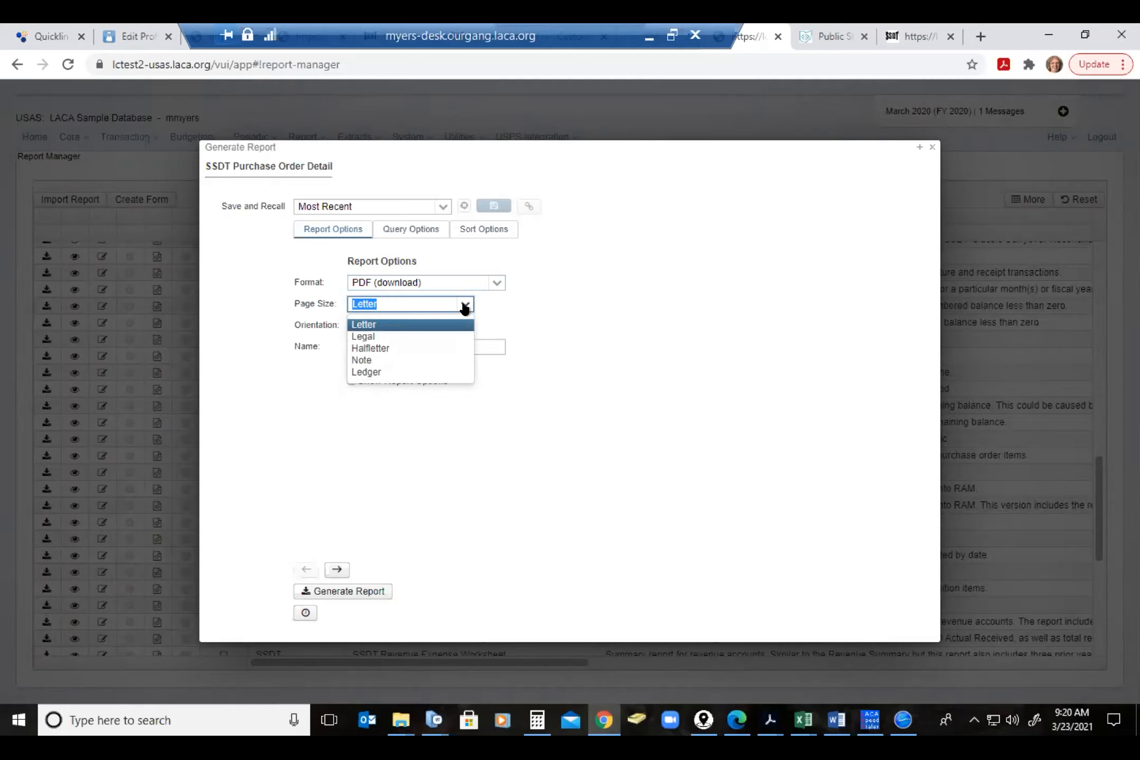
pyautogui.click(497, 320)
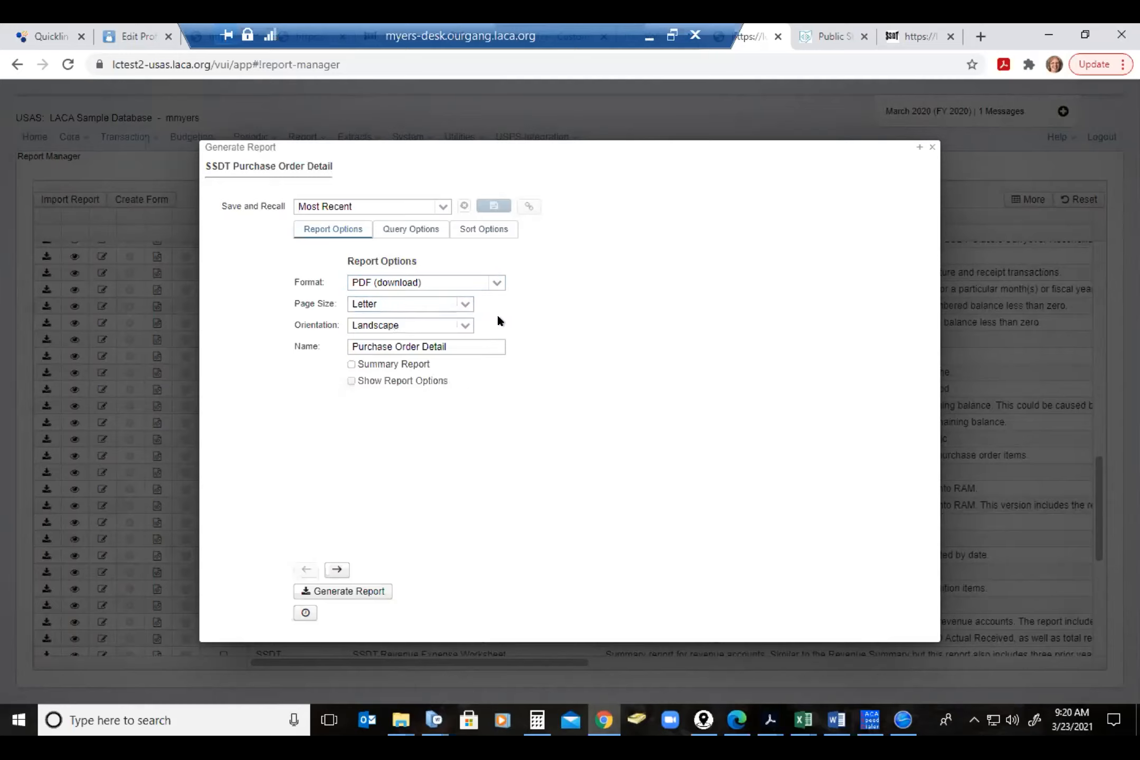
pyautogui.click(466, 326)
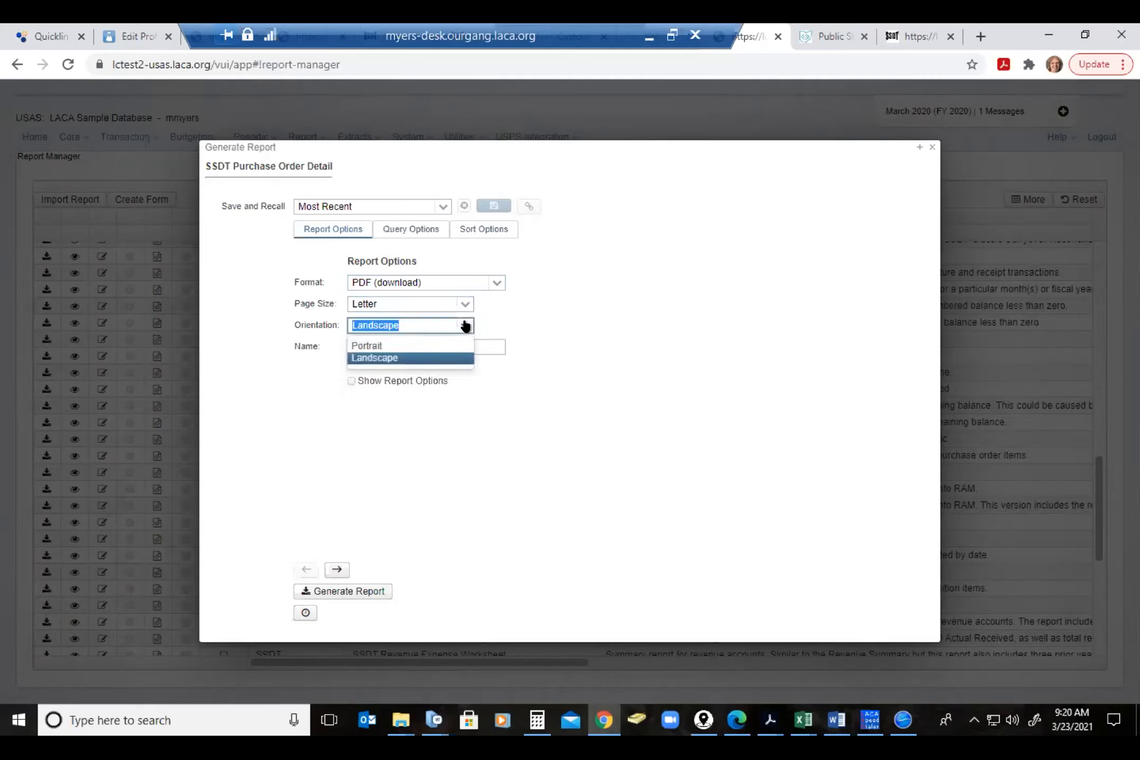
pyautogui.click(550, 306)
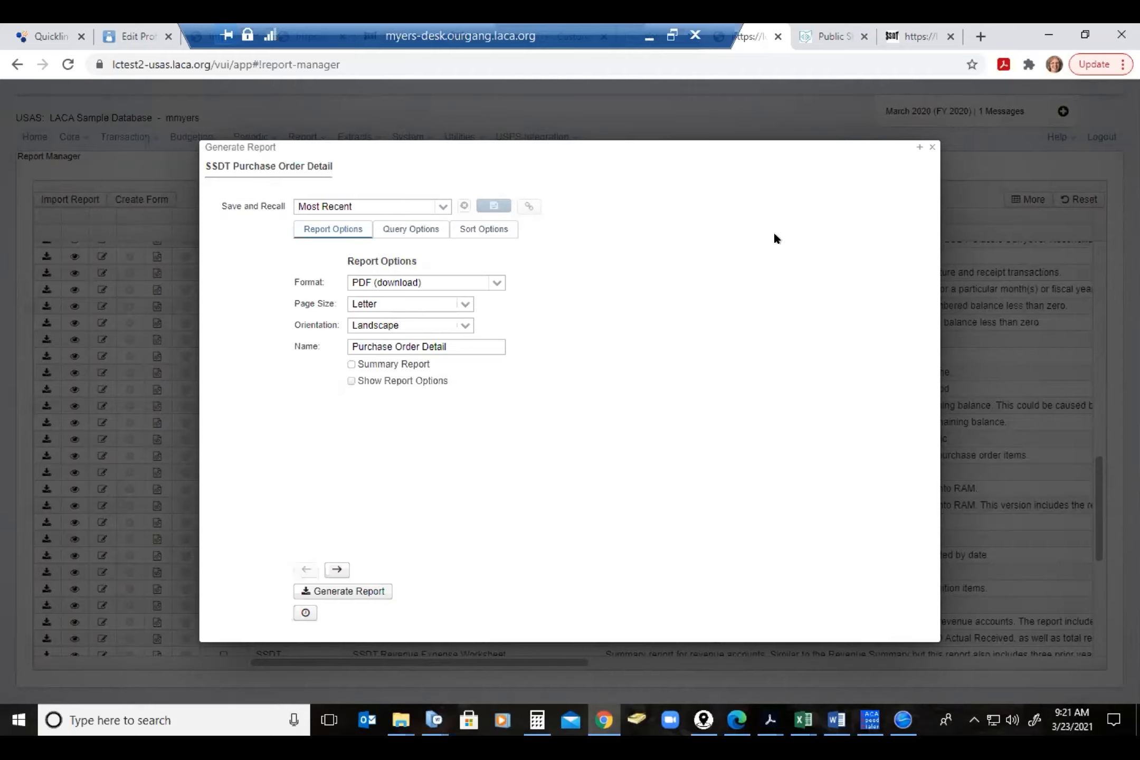
pyautogui.click(919, 147)
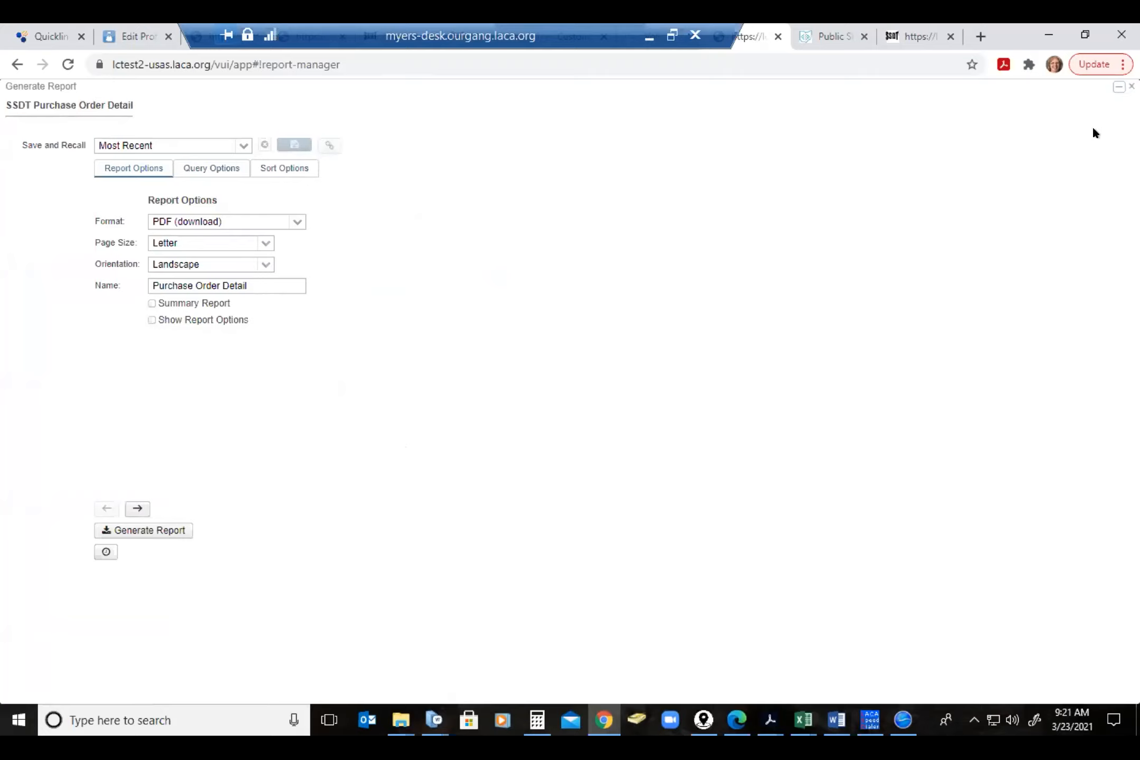
# Restore the Purchase Order Detail Generate Report dialog to its normal size
pyautogui.click(1115, 87)
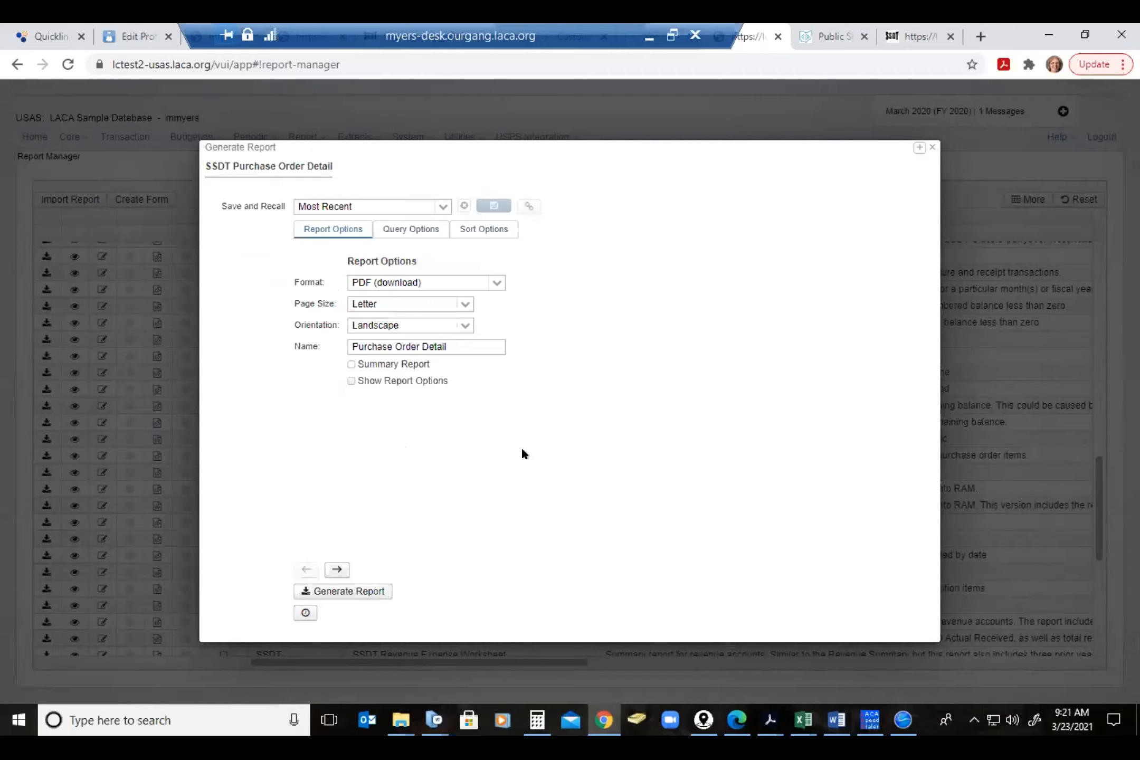
# Show the Query Options tab with the report's query parameters
pyautogui.click(411, 231)
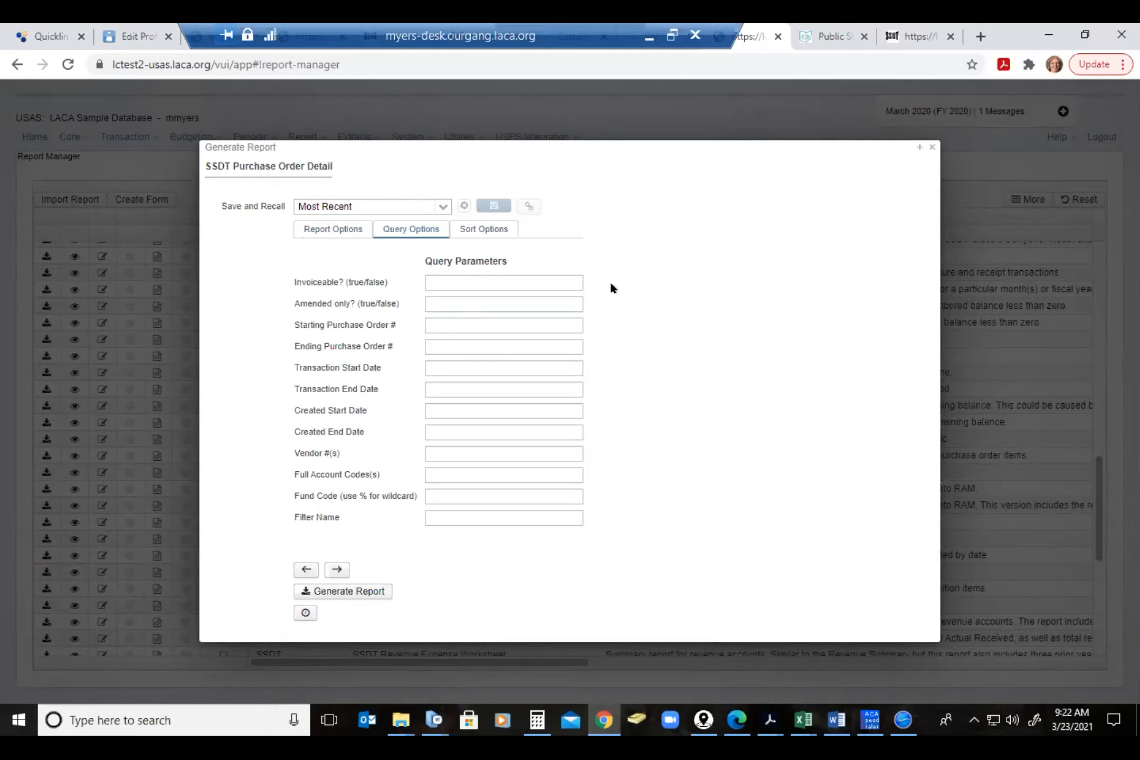
# Set the Invoiceable? (true/false) parameter to true
pyautogui.click(469, 275)
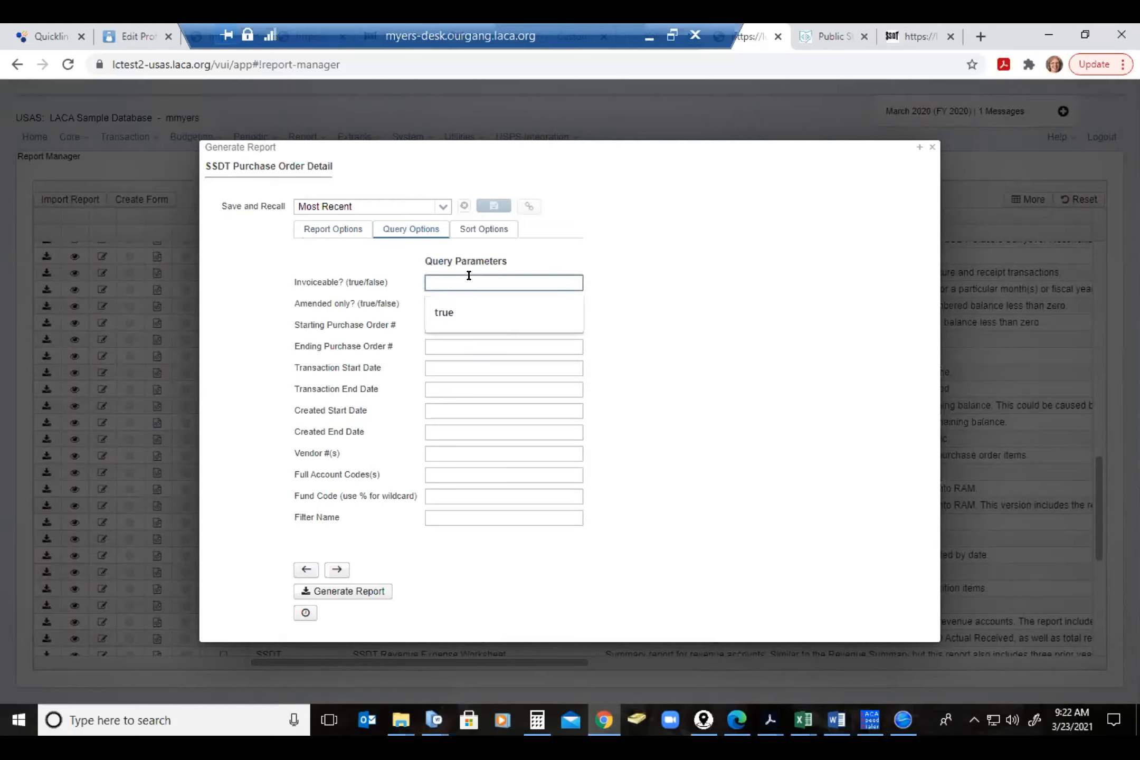
pyautogui.click(448, 312)
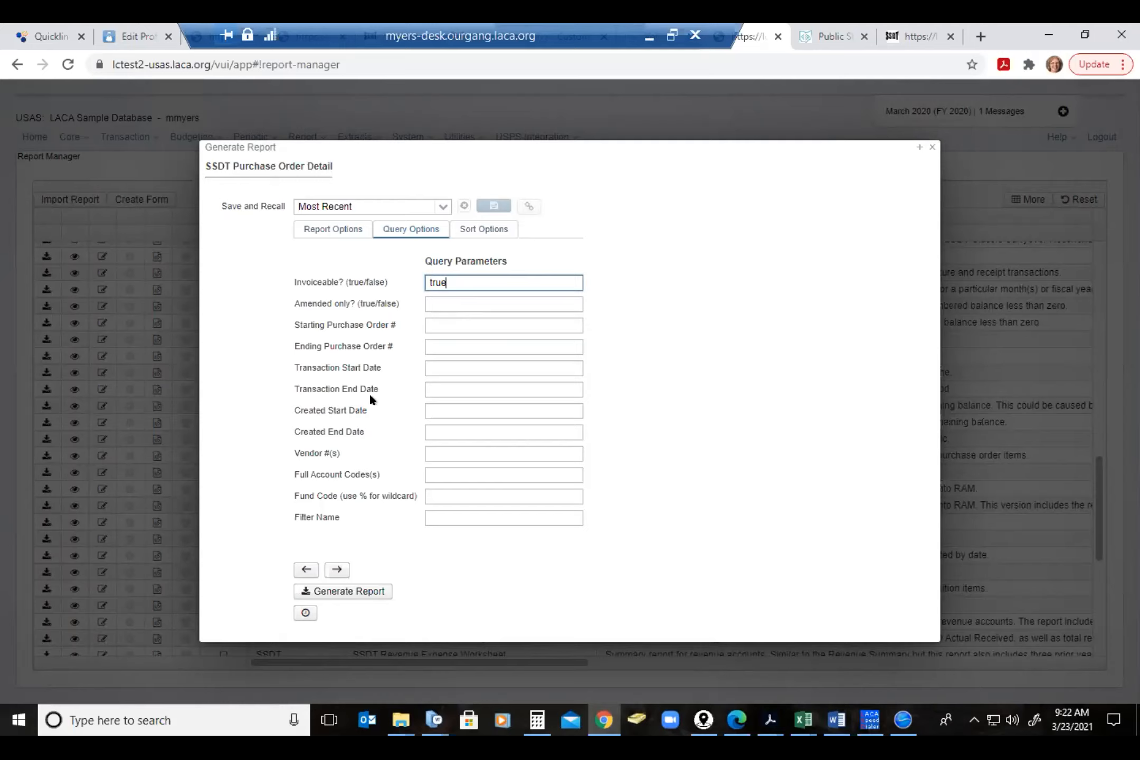
pyautogui.click(438, 362)
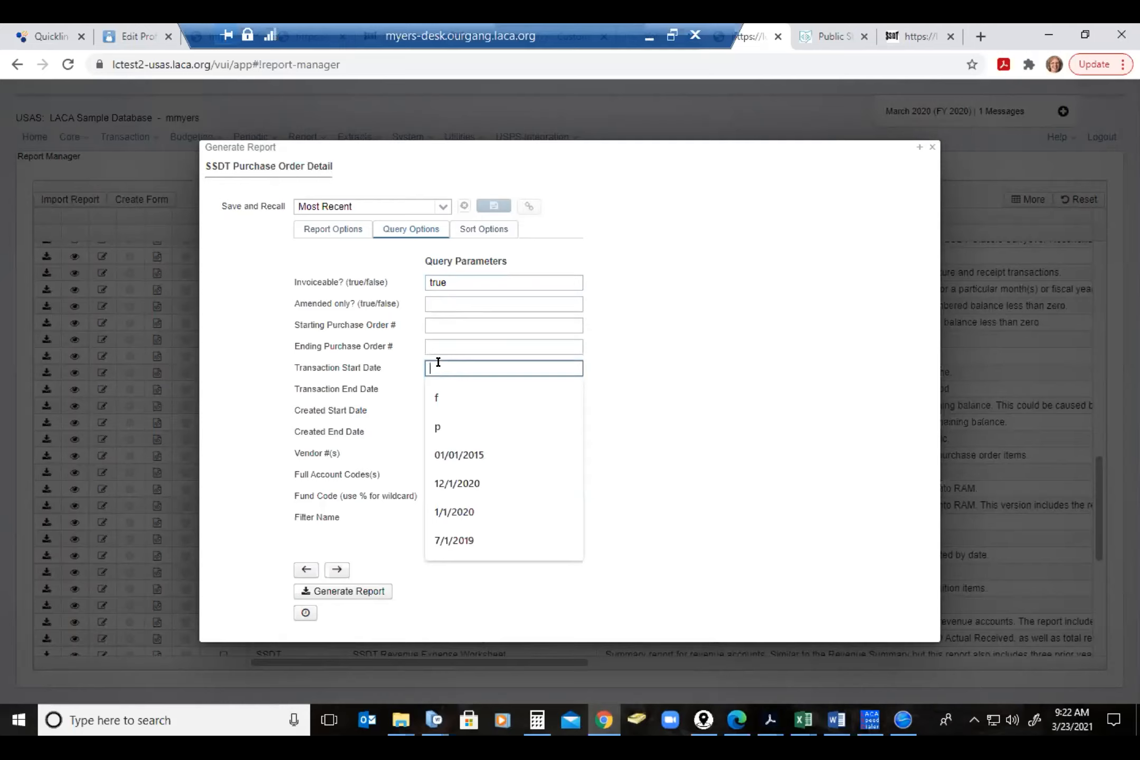
pyautogui.write('f')
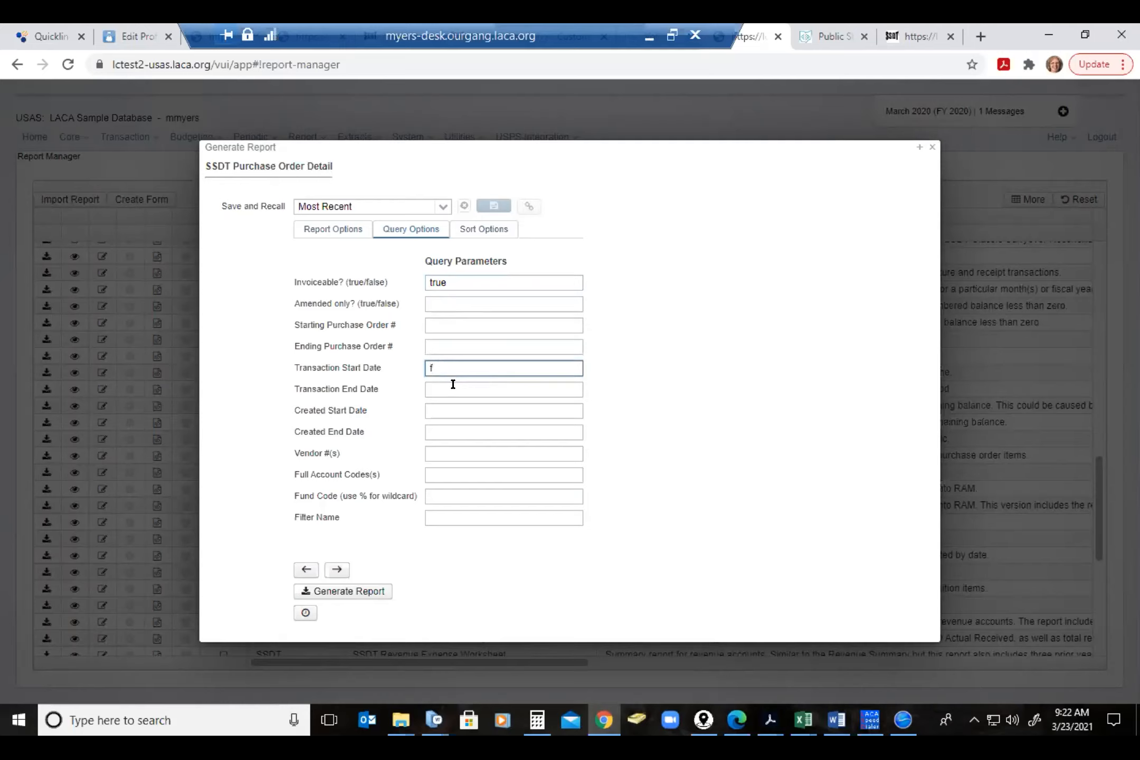
pyautogui.click(453, 384)
pyautogui.write('l')
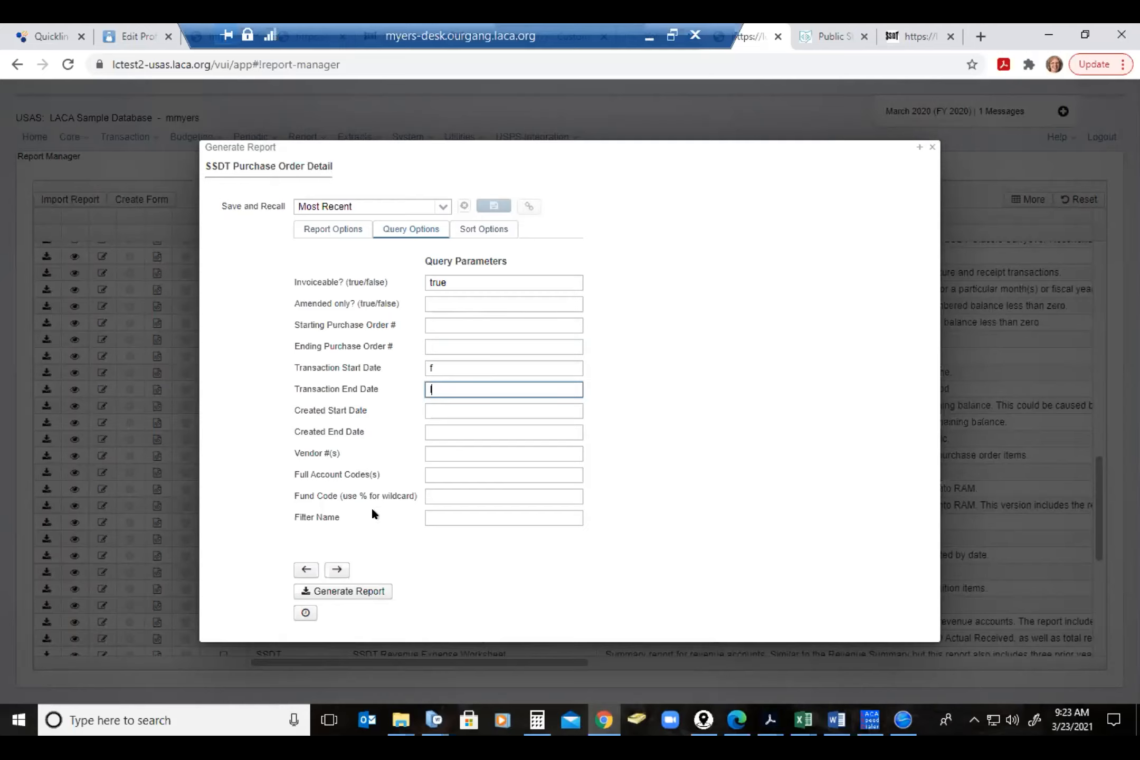
pyautogui.click(438, 495)
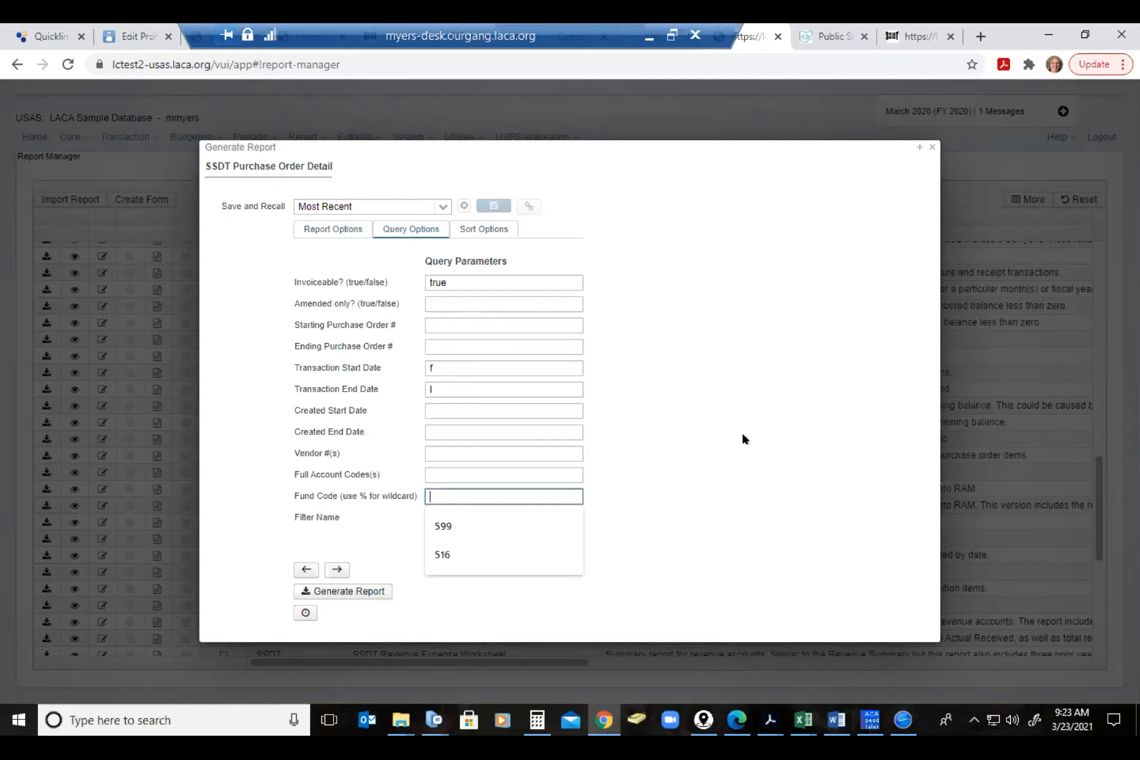
# Enter 2% as the Fund Code wildcard
pyautogui.write('2%')
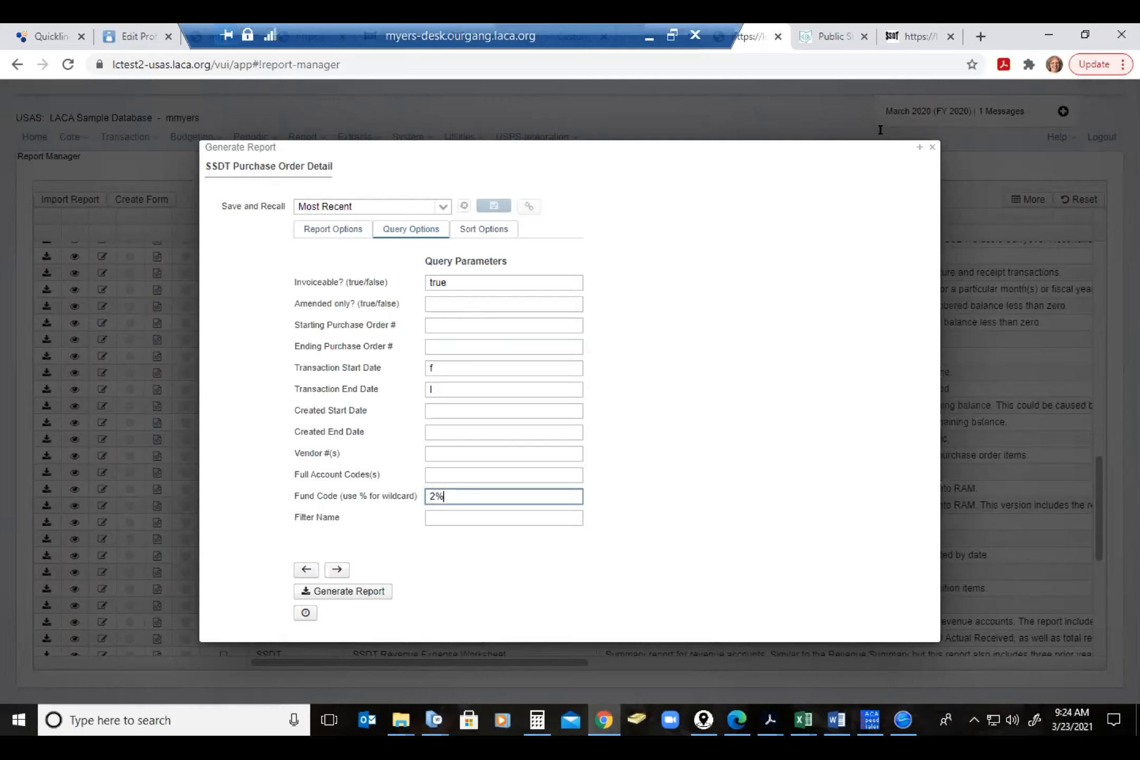
pyautogui.click(427, 475)
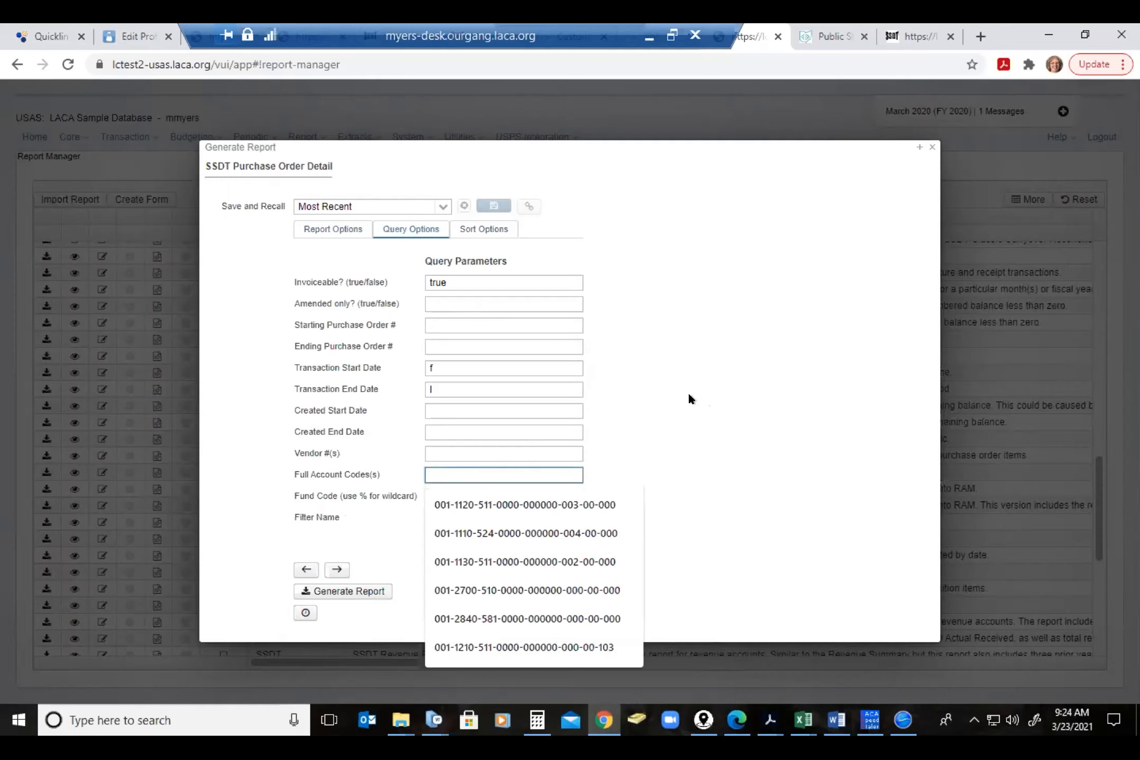
pyautogui.write('001')
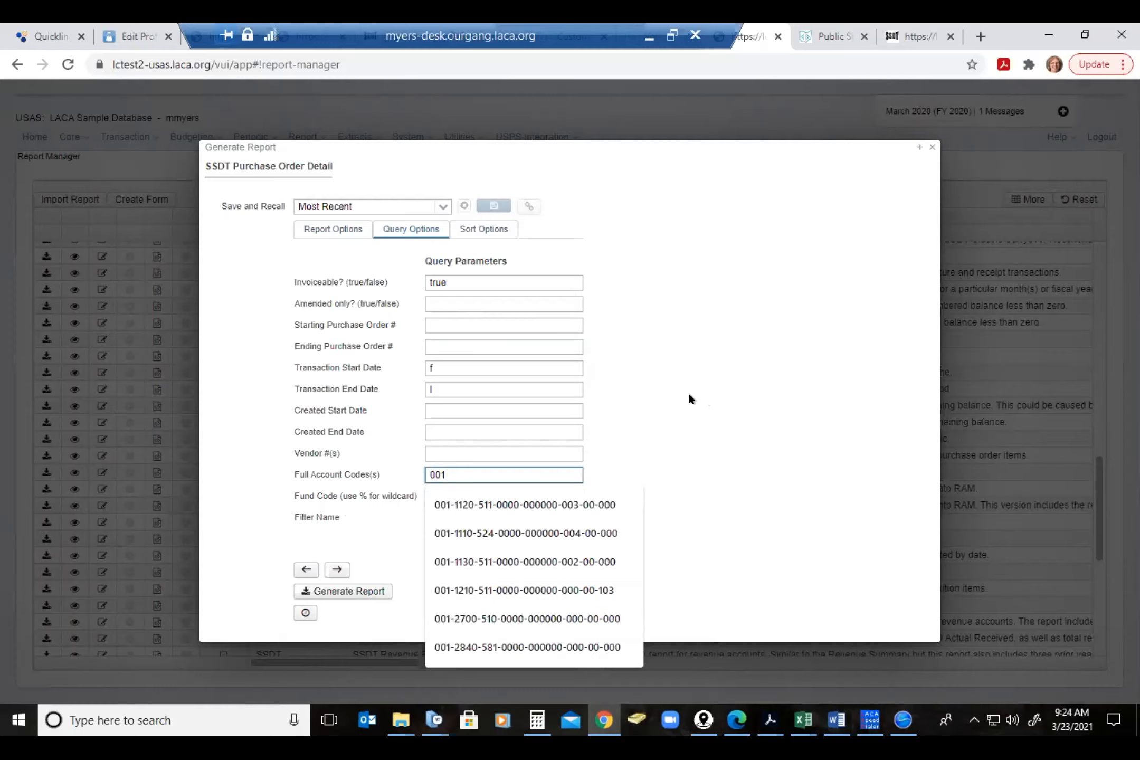
pyautogui.write('-25')
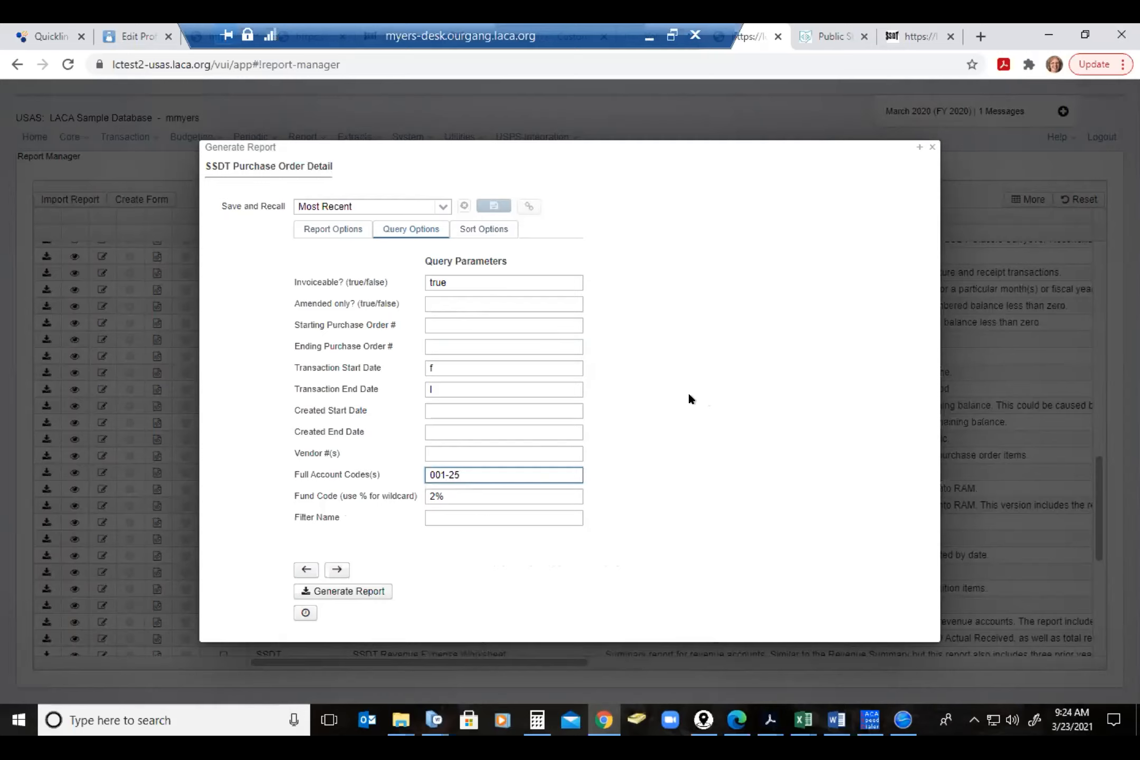
pyautogui.write('10-512')
pyautogui.write('-')
pyautogui.press('BackSpace')
pyautogui.press('BackSpace')
pyautogui.press('BackSpace')
pyautogui.press('BackSpace')
pyautogui.press('BackSpace')
pyautogui.press('BackSpace')
pyautogui.press('BackSpace')
pyautogui.press('BackSpace')
pyautogui.press('BackSpace')
pyautogui.press('BackSpace')
pyautogui.press('BackSpace')
pyautogui.press('BackSpace')
pyautogui.press('BackSpace')
# Recall the Default and then the Most Recent saved report options
pyautogui.click(440, 208)
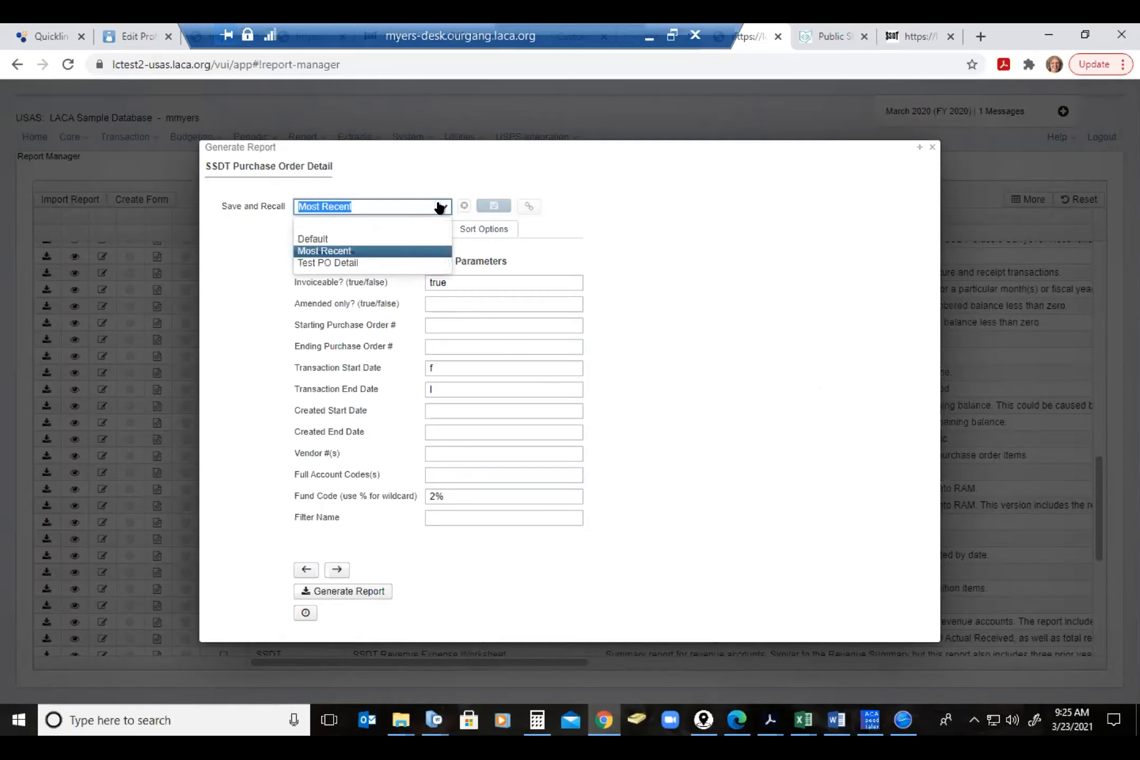
pyautogui.click(311, 238)
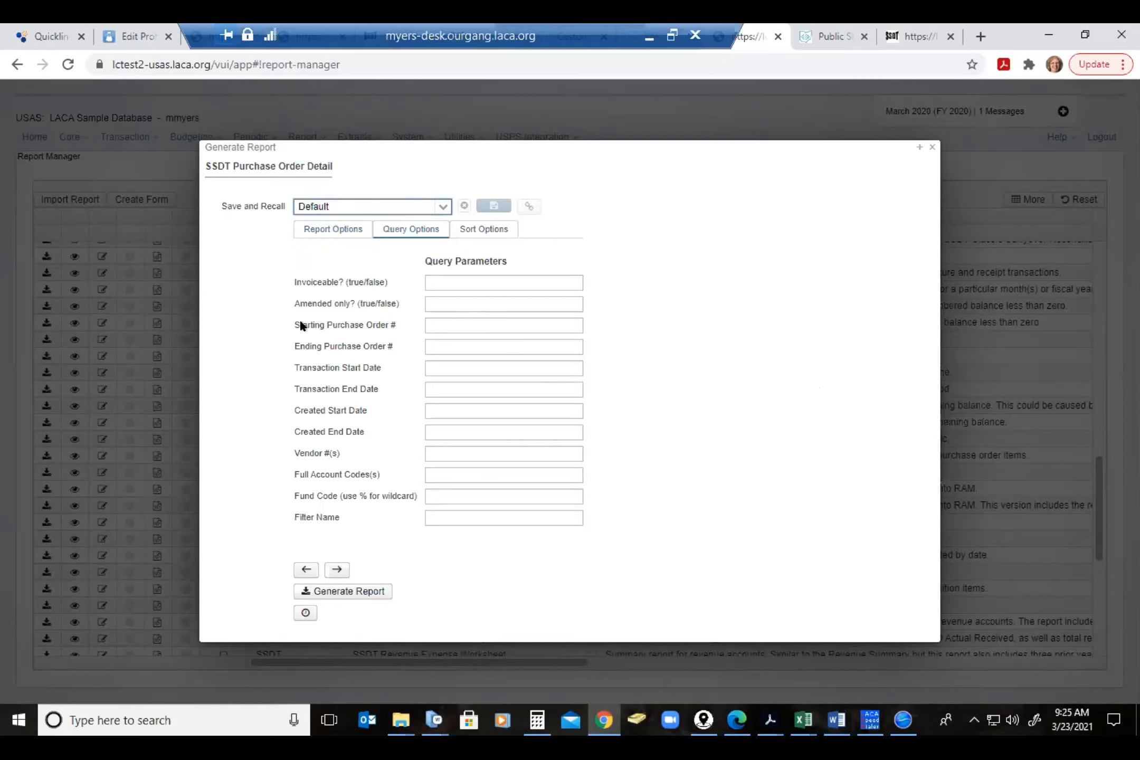
pyautogui.click(440, 209)
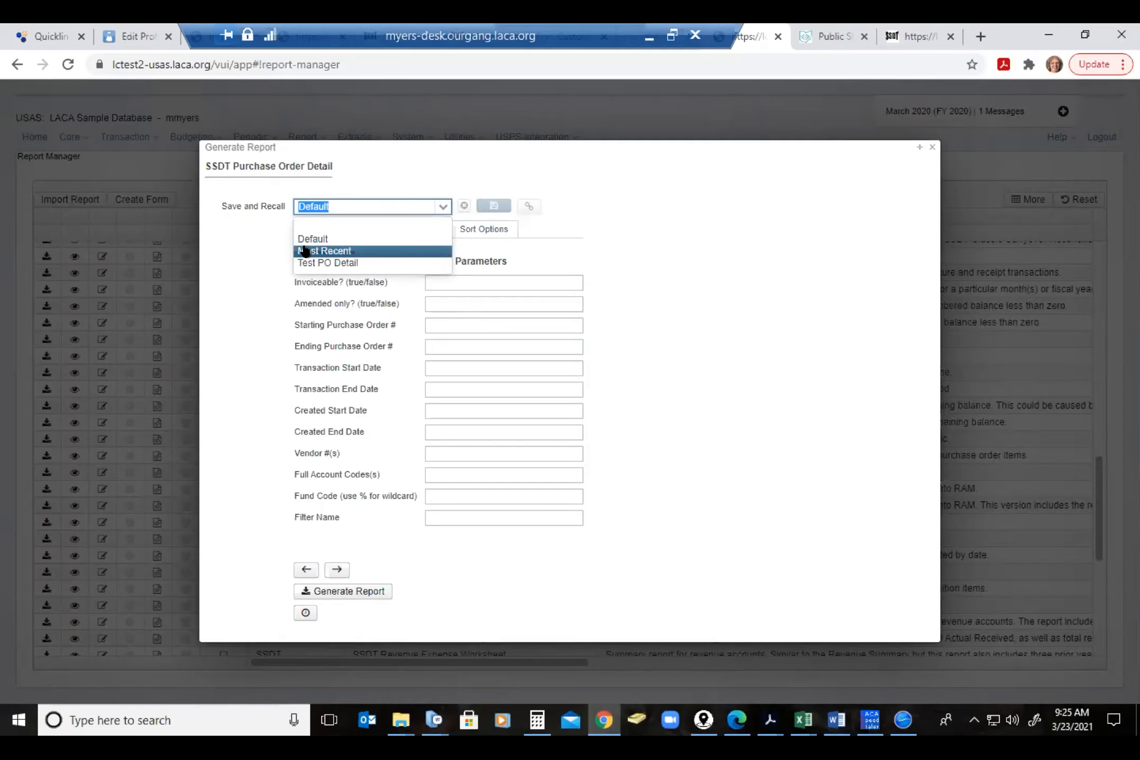
pyautogui.click(307, 251)
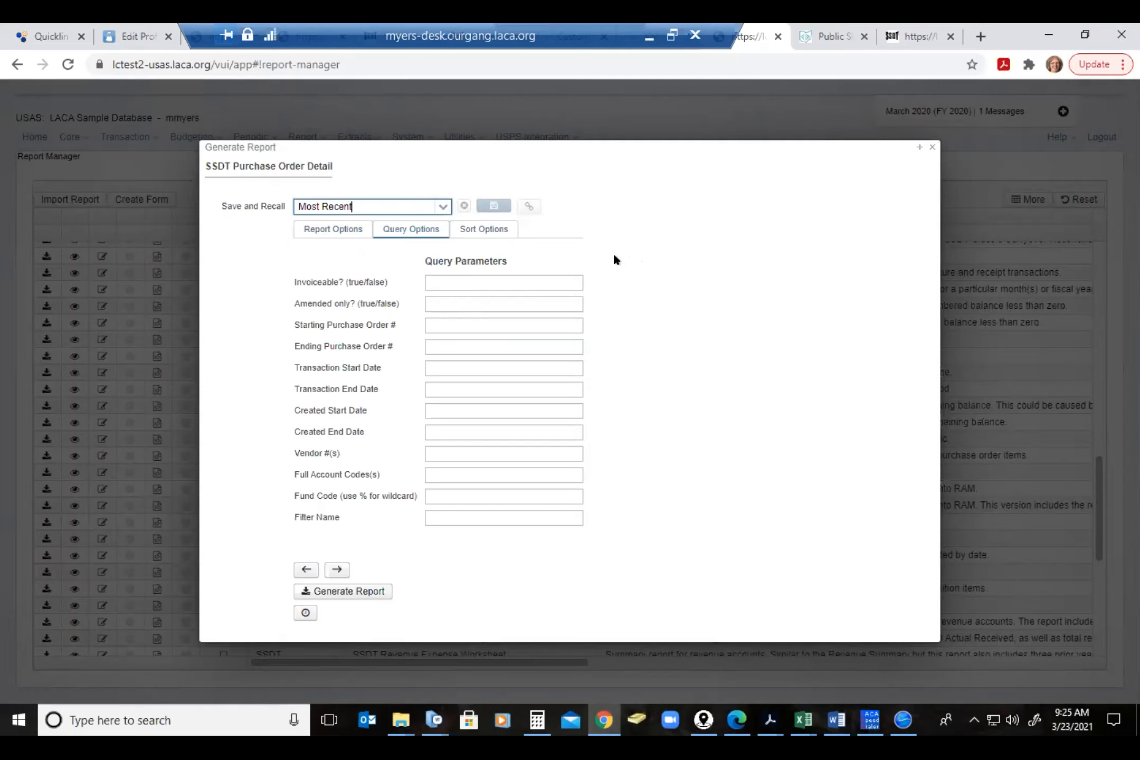
# Load the saved Test PO Detail options and enter 2%% as the Fund Code
pyautogui.click(440, 208)
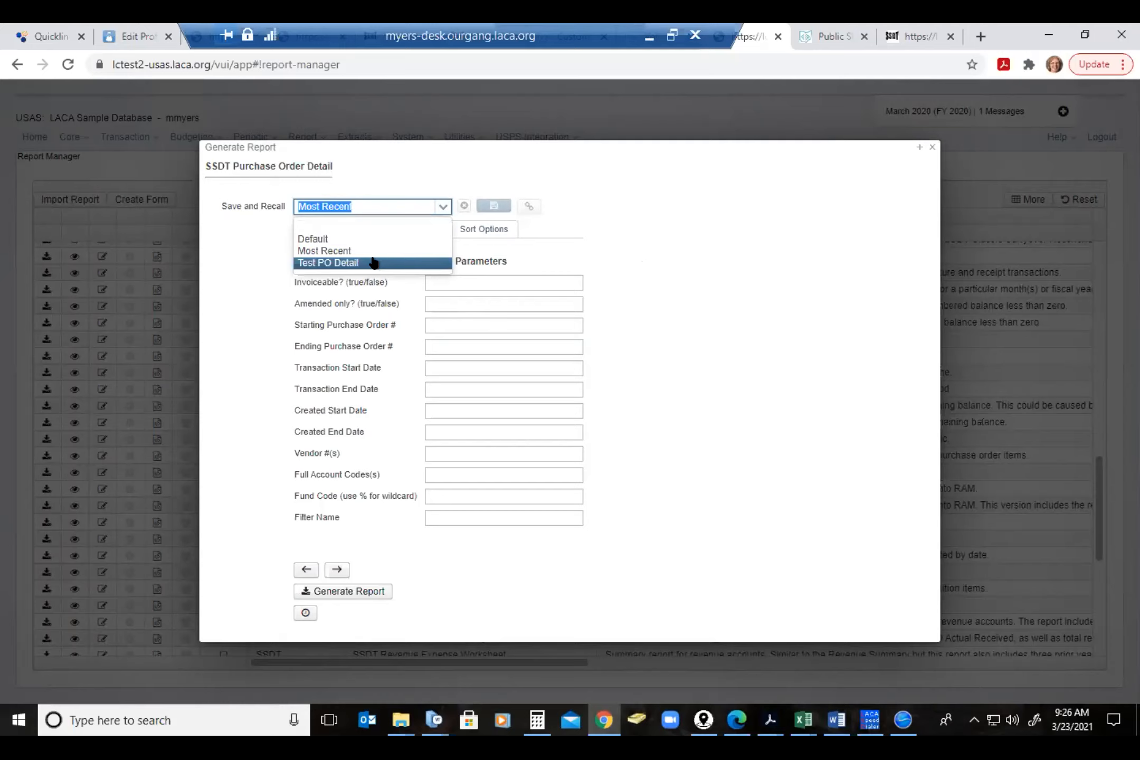
pyautogui.click(372, 260)
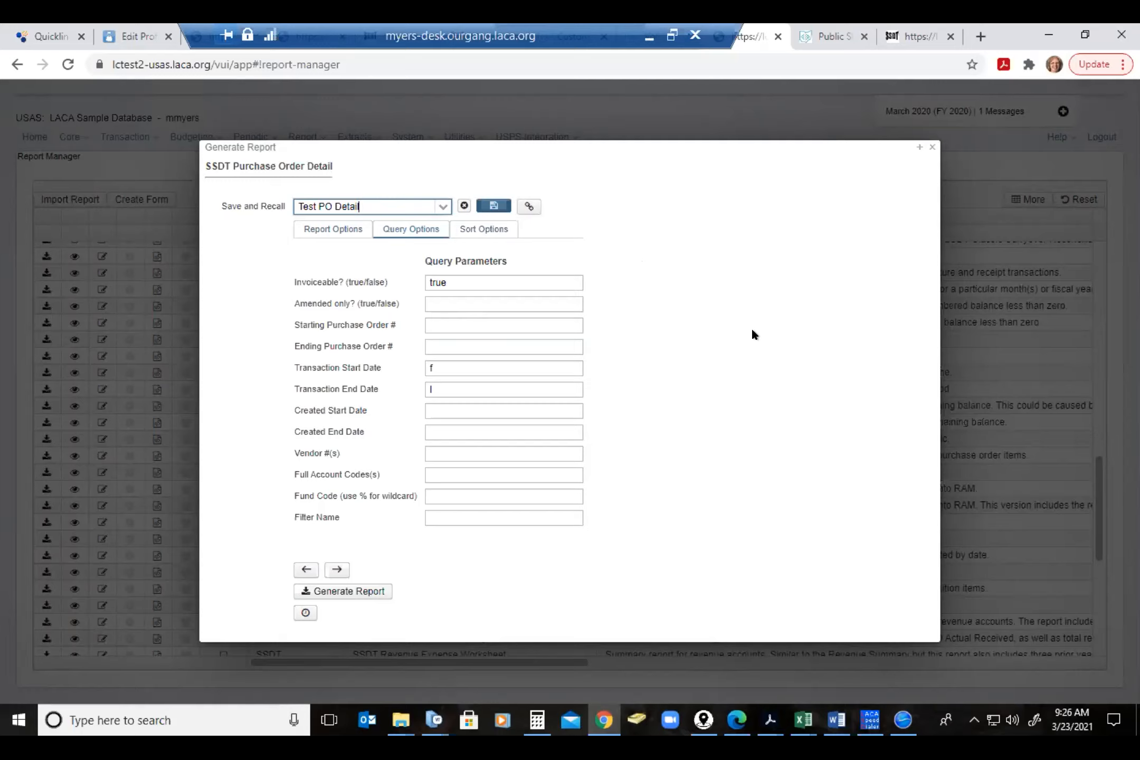
pyautogui.click(443, 494)
pyautogui.write('2%%')
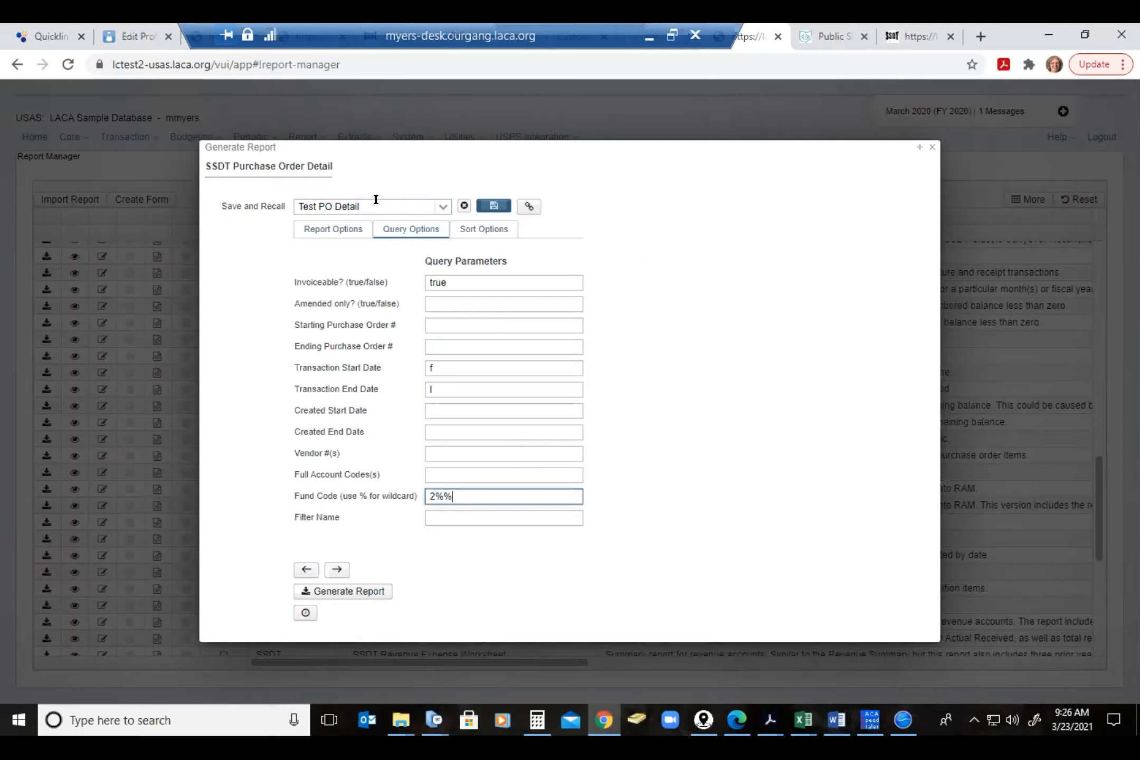
# Save the current query parameters as a new option named 'Student Activities Open PO'
pyautogui.click(442, 207)
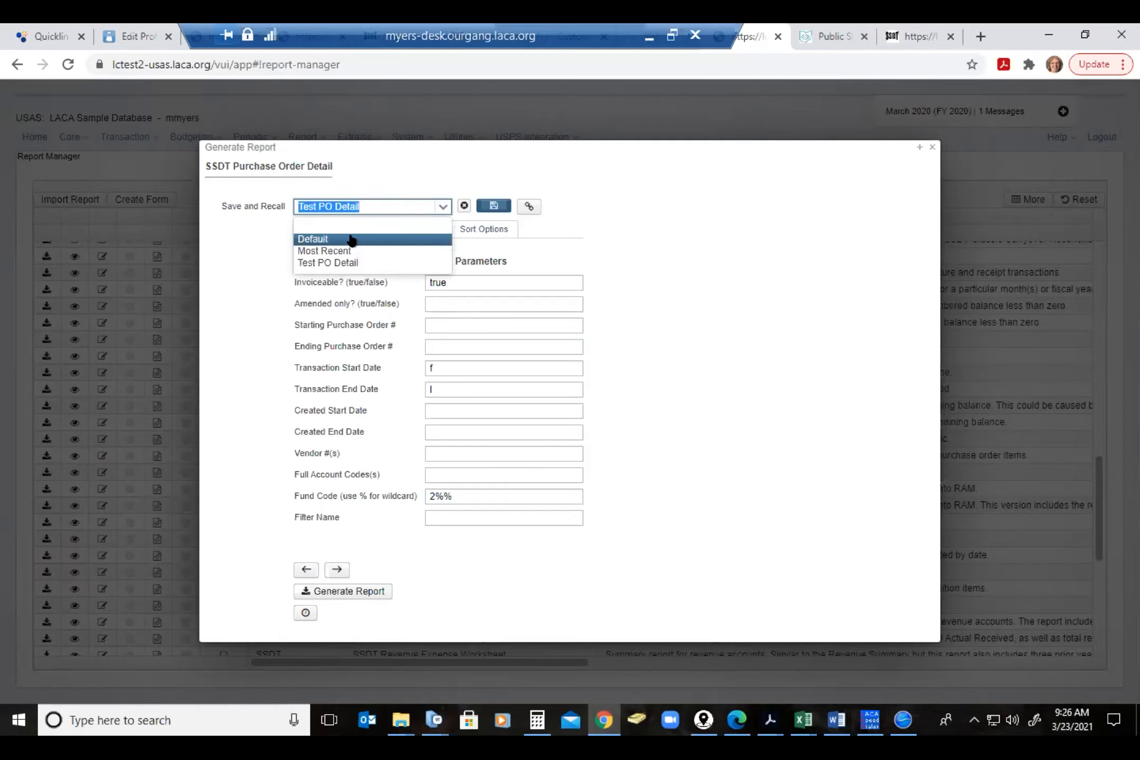
pyautogui.click(348, 227)
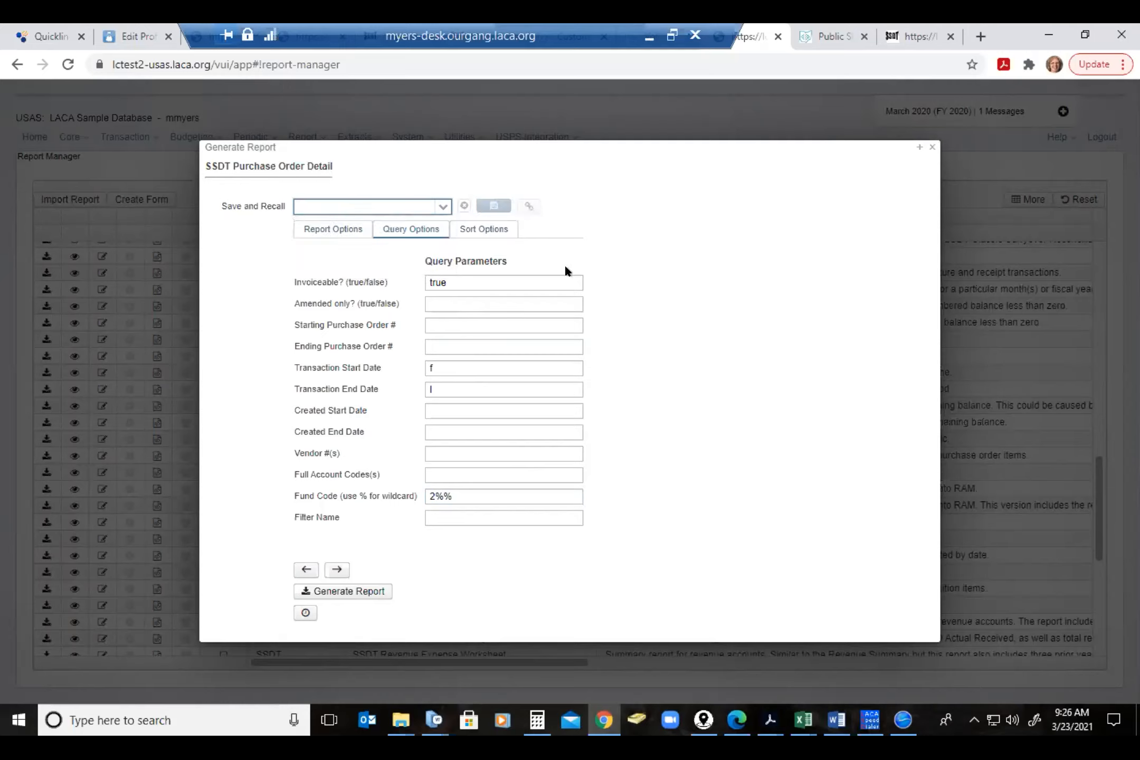
pyautogui.write('Studen')
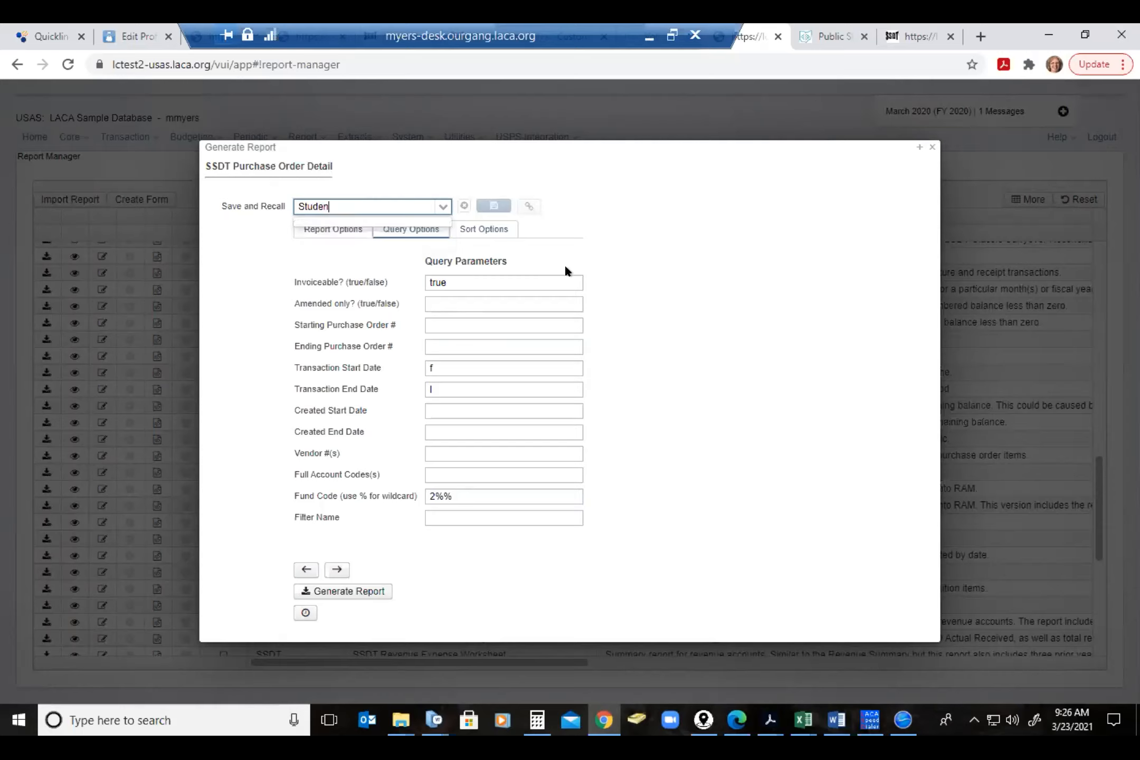
pyautogui.write('t Activities Open PO')
pyautogui.press('Return')
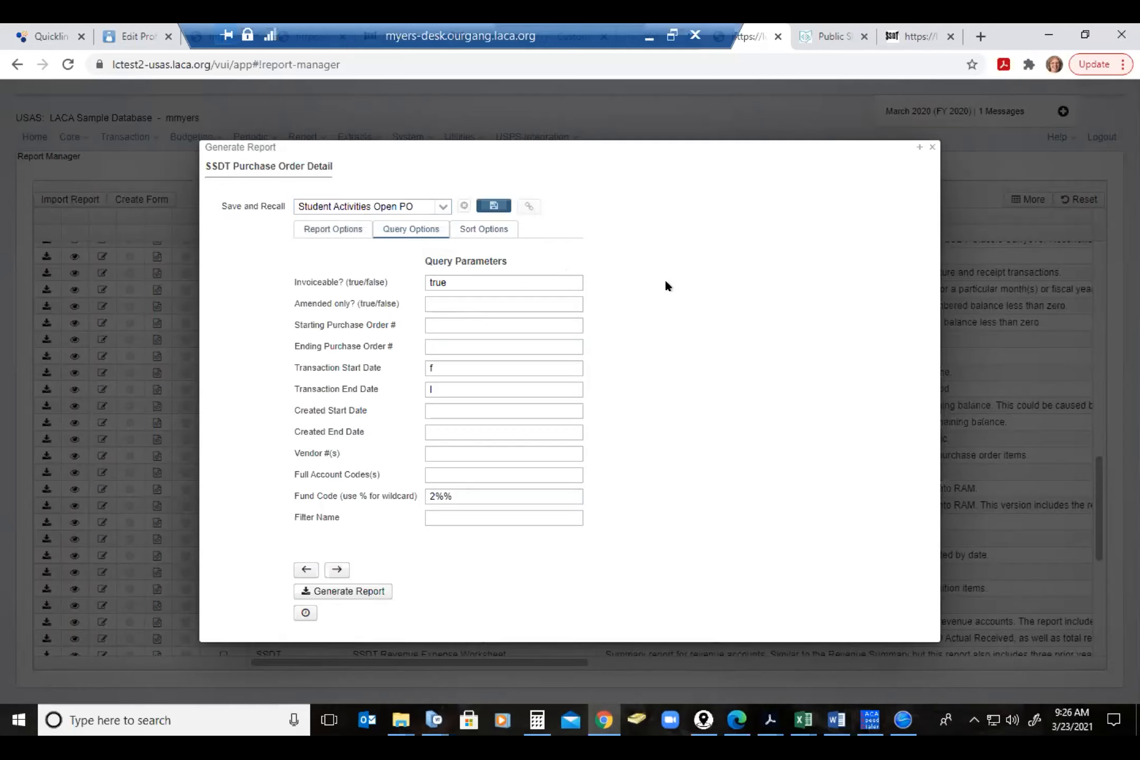
pyautogui.click(489, 202)
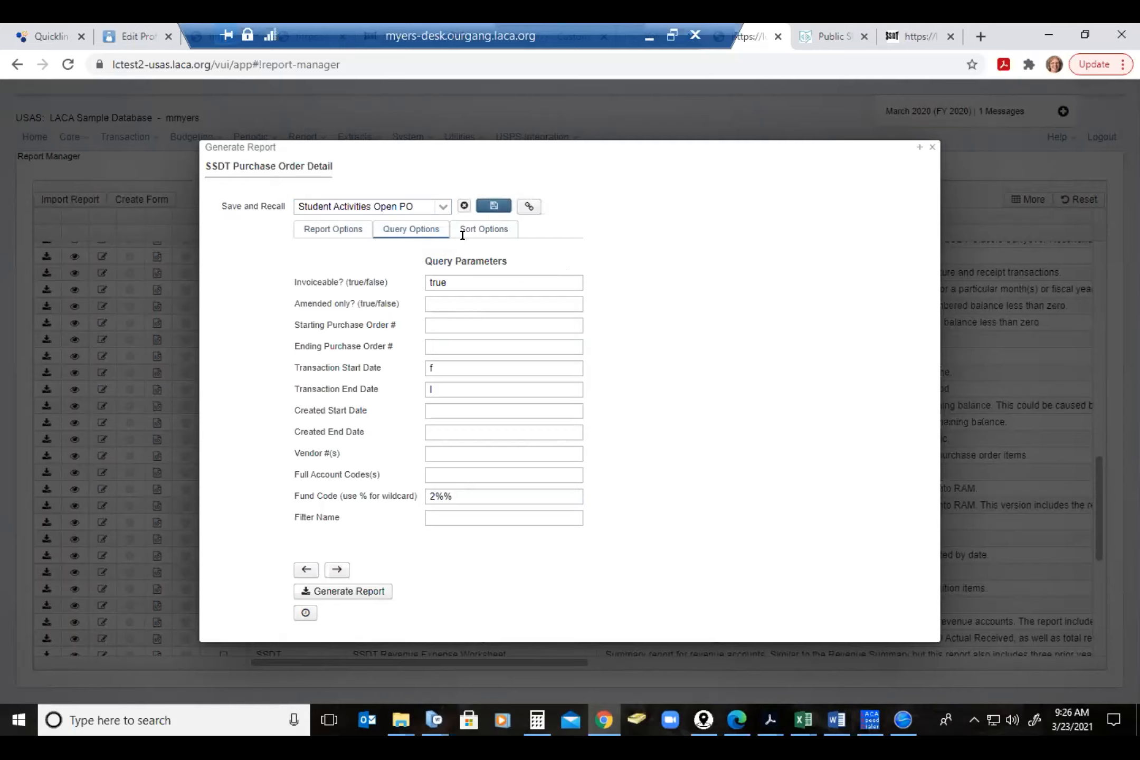
# Load Test PO Detail, then recall Student Activities Open PO and show the report's direct link
pyautogui.click(441, 207)
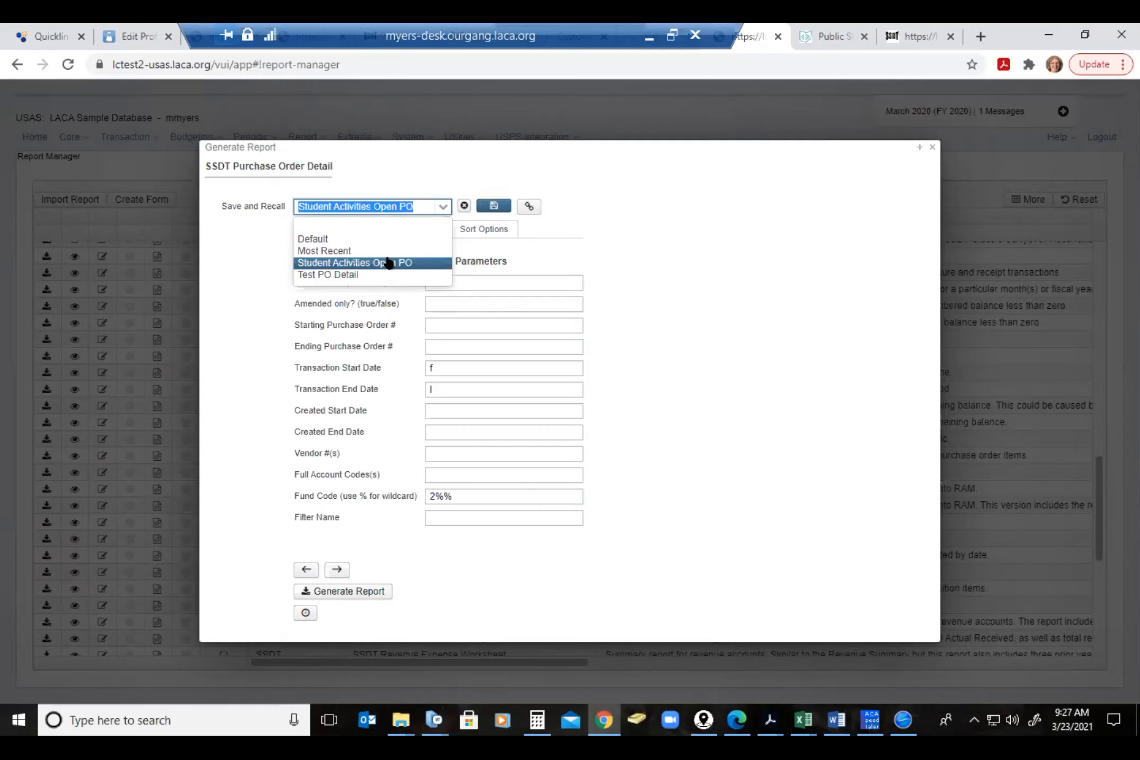
pyautogui.click(370, 274)
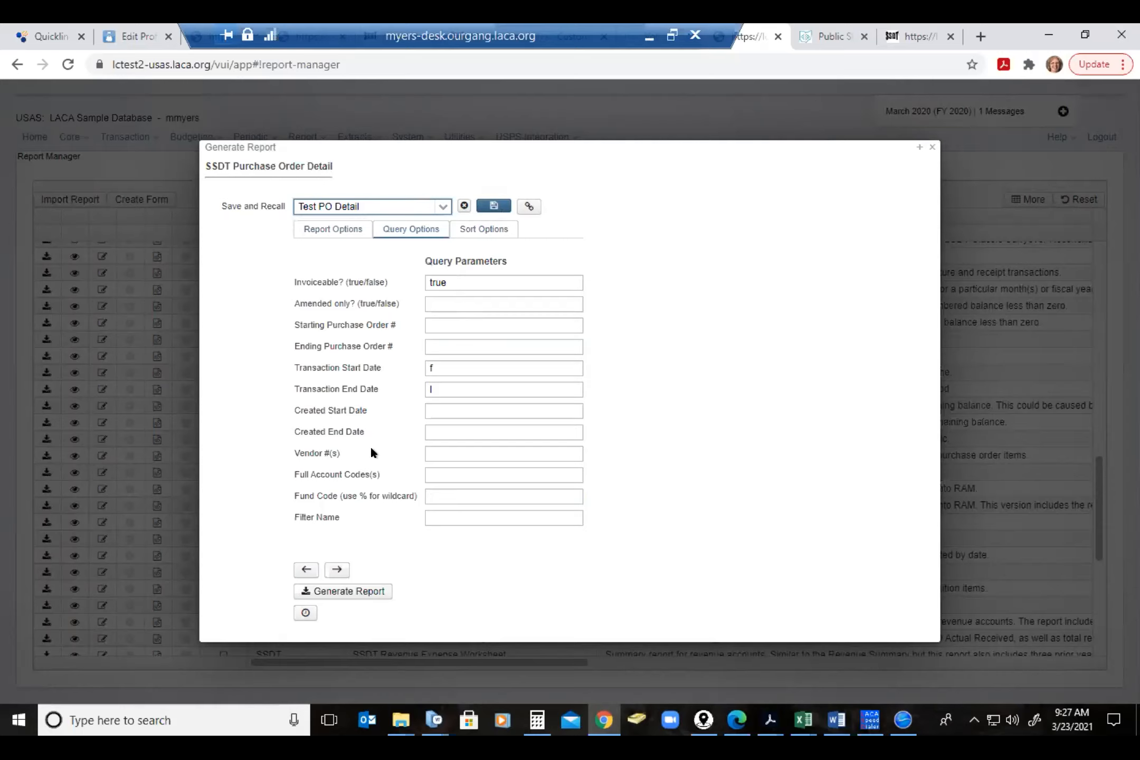
pyautogui.click(441, 207)
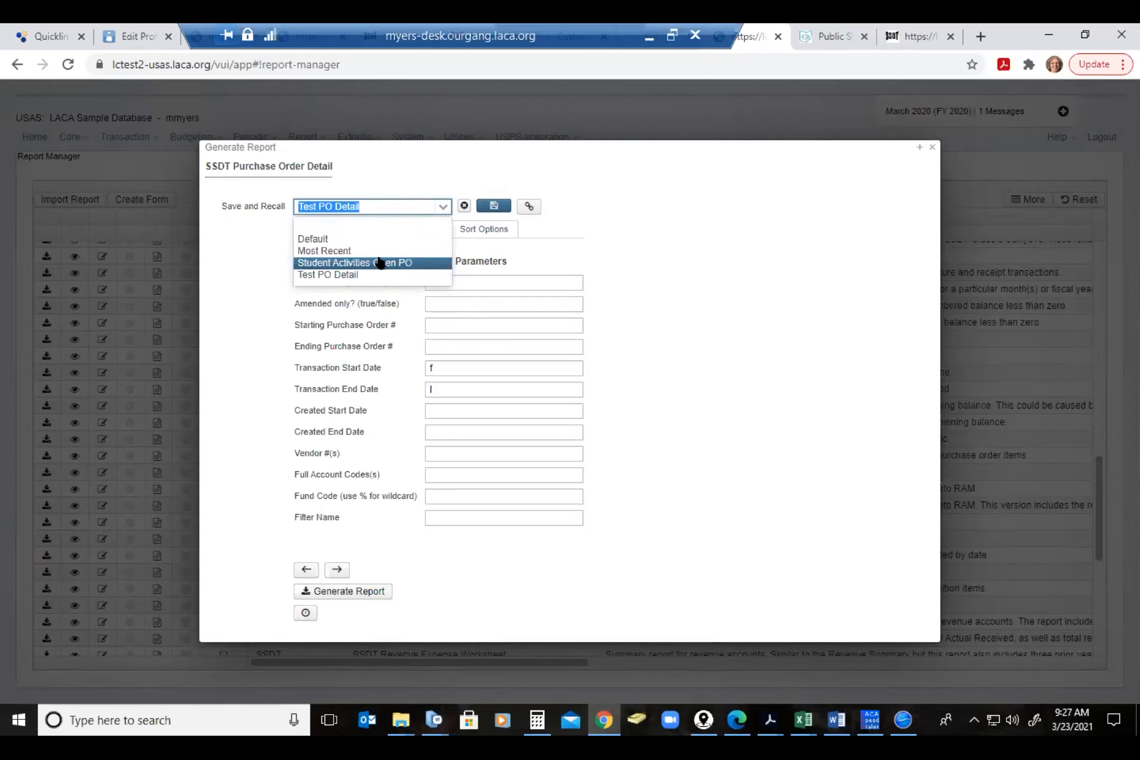
pyautogui.click(379, 263)
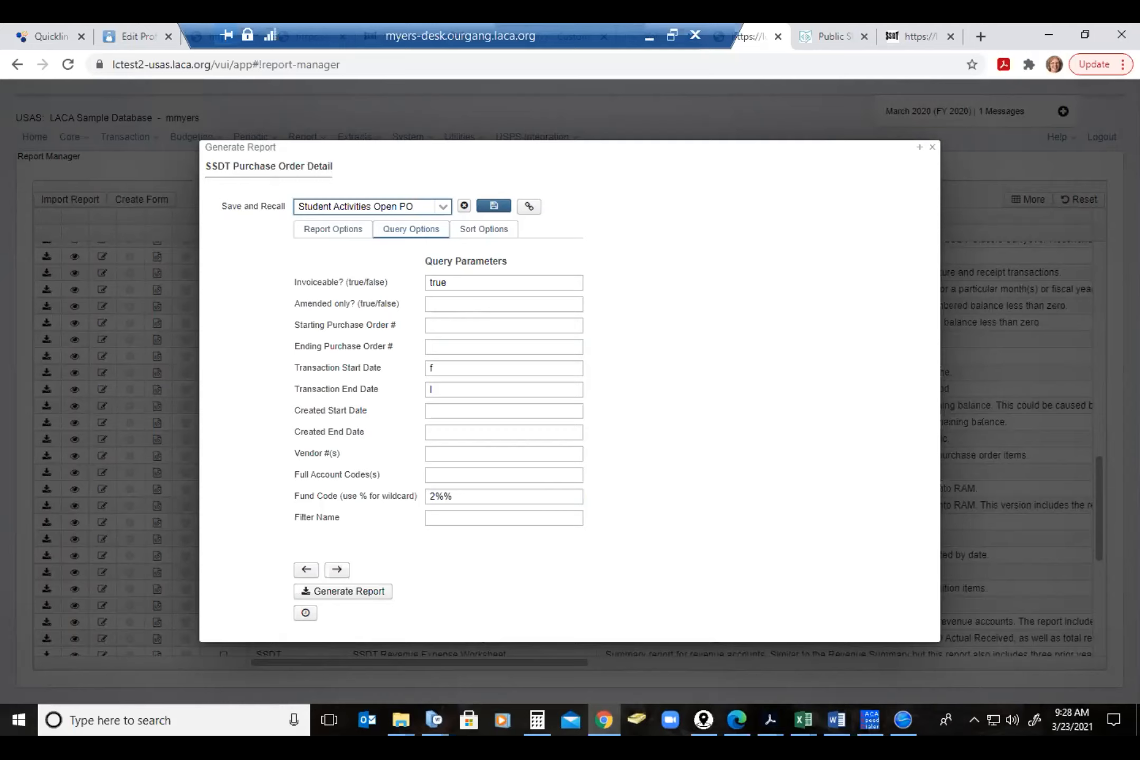
pyautogui.click(528, 203)
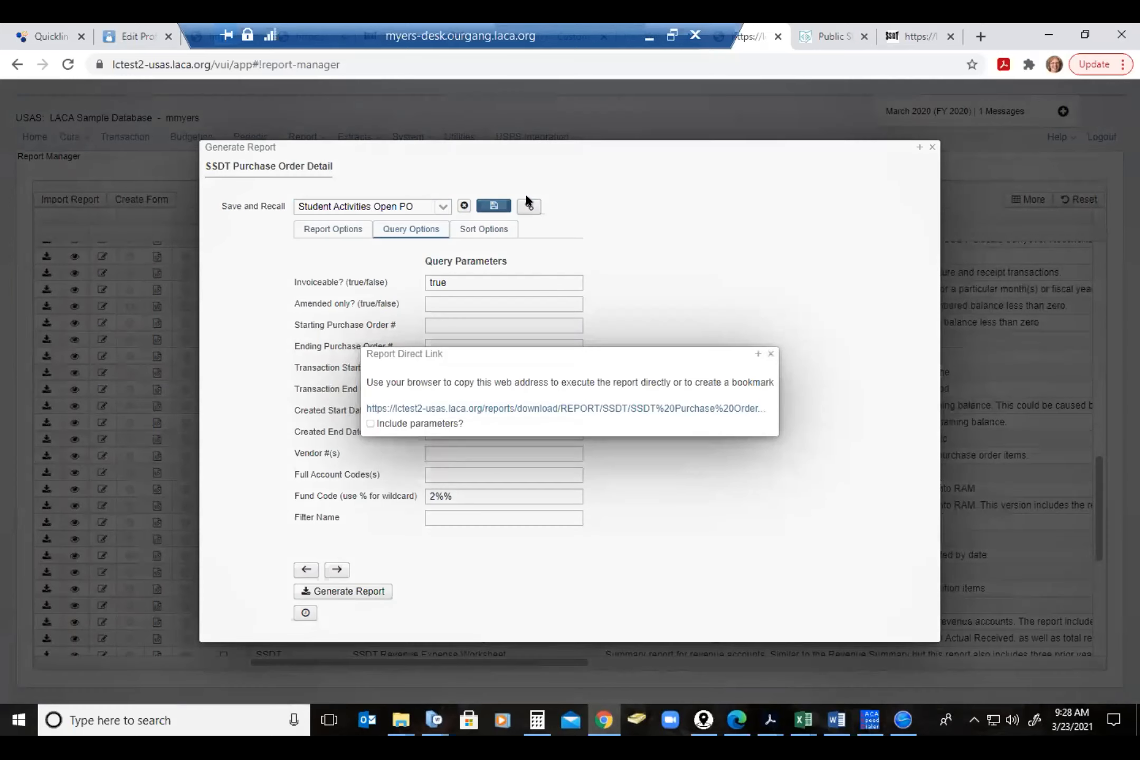
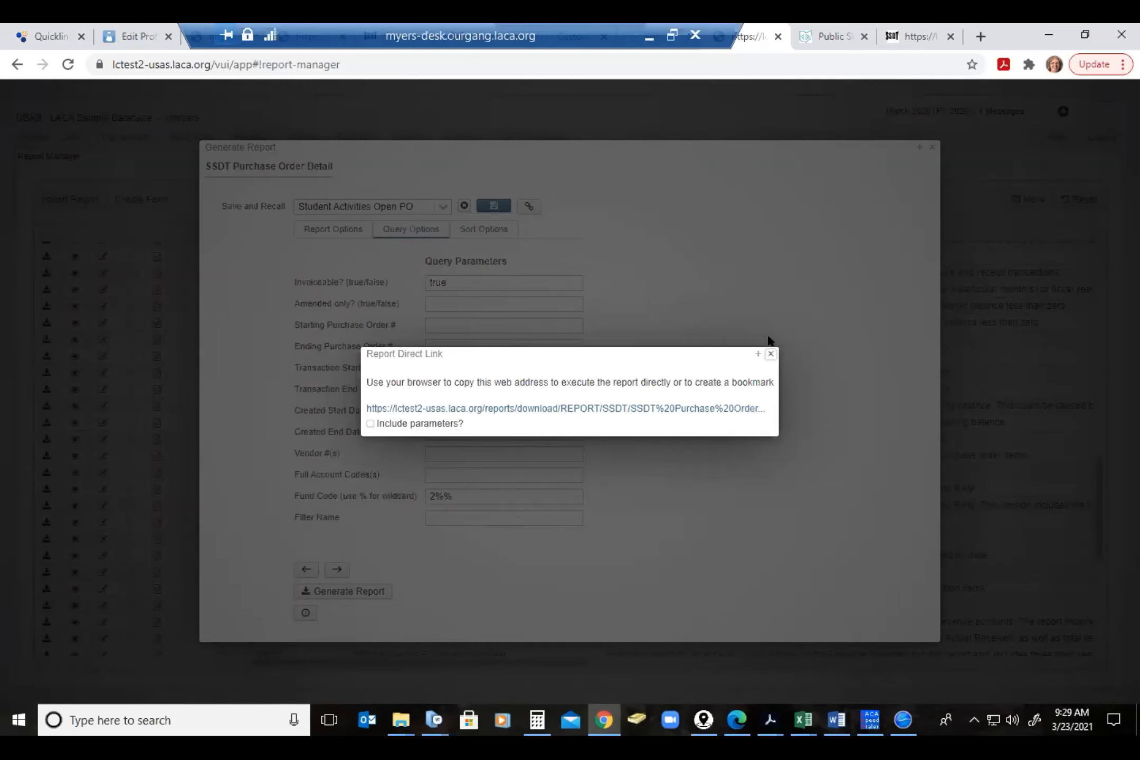
# Close the Report Direct Link popup for the Student Activities Open PO settings
pyautogui.click(770, 354)
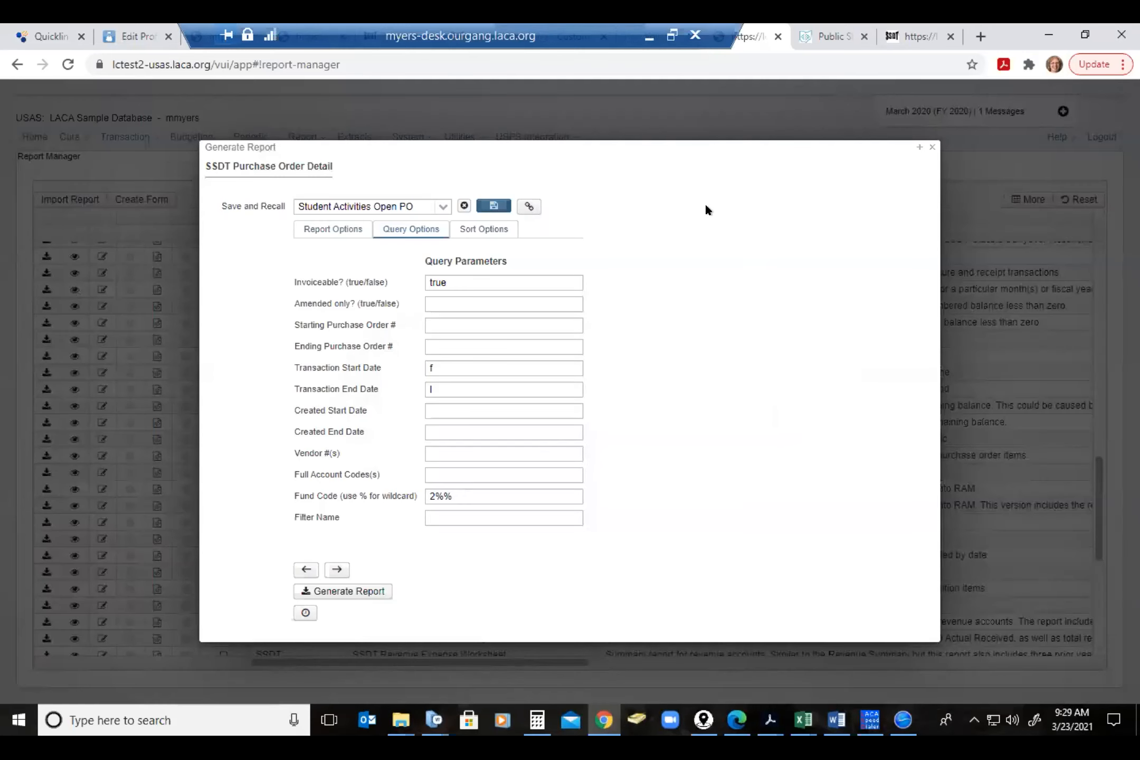
# Close the Purchase Order Detail form and open the SSDT Inventory Pending Extract report form
pyautogui.click(933, 148)
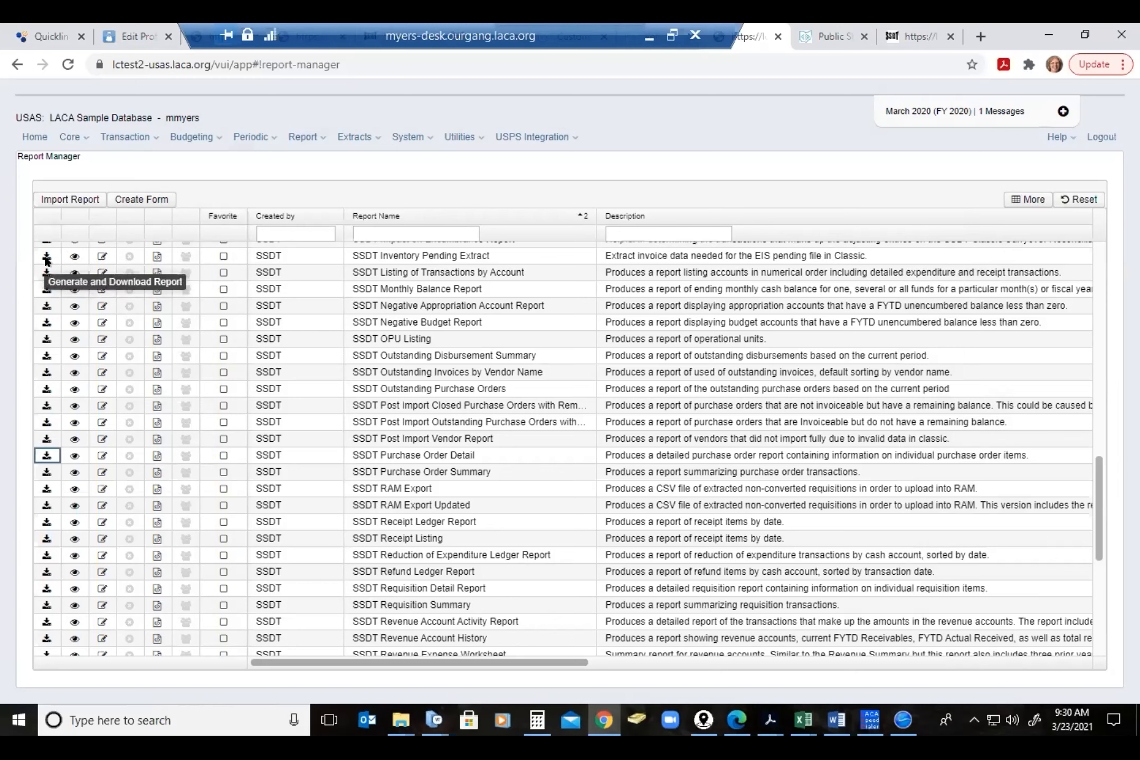
pyautogui.click(46, 257)
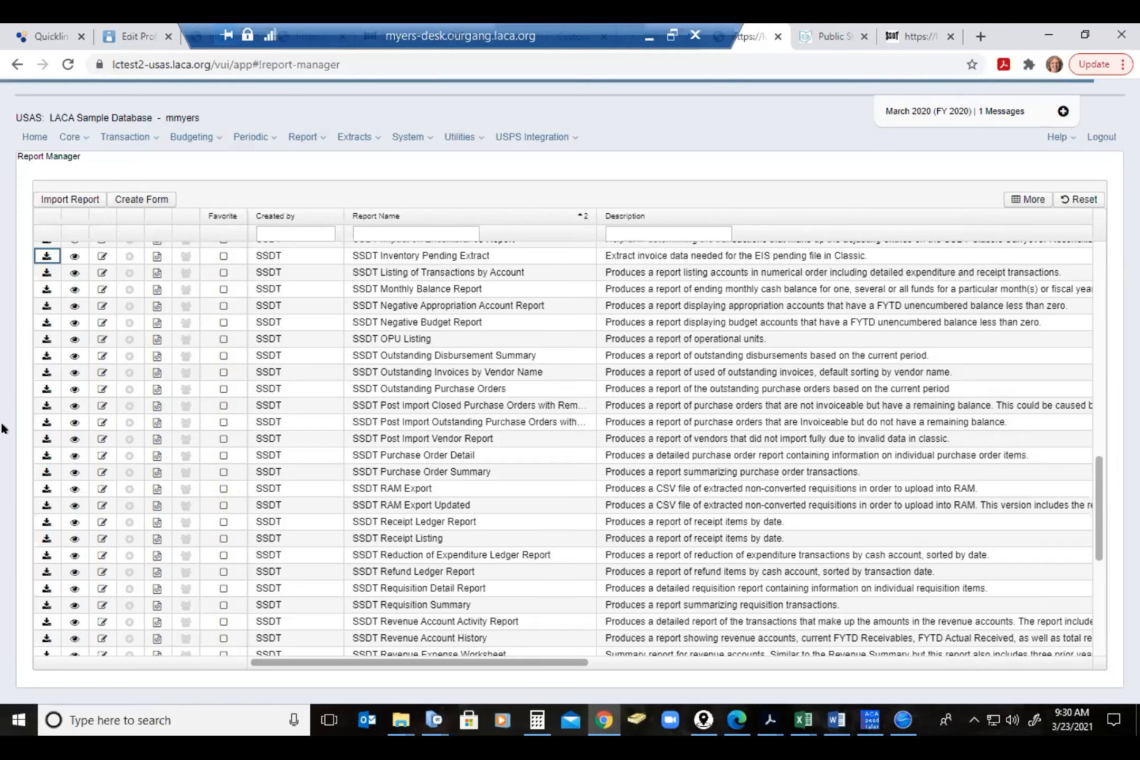
# View the USPS Report Manager, then return to the USAS Report Manager
pyautogui.click(916, 27)
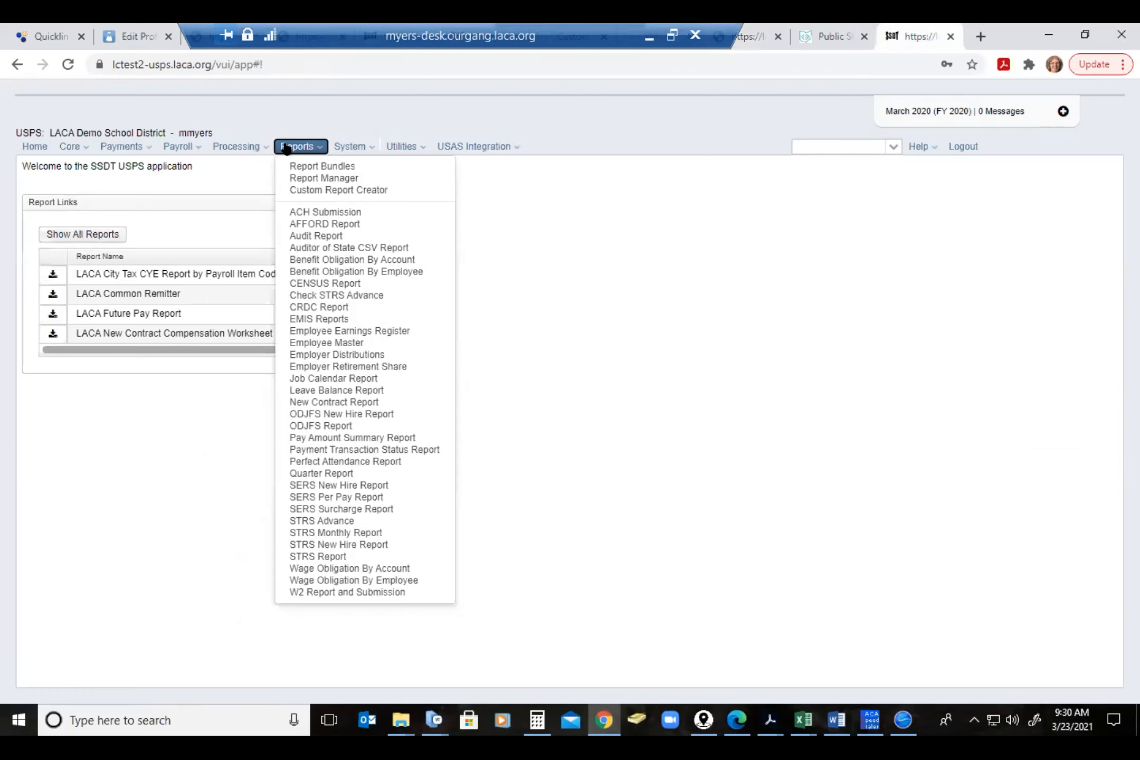
pyautogui.click(324, 180)
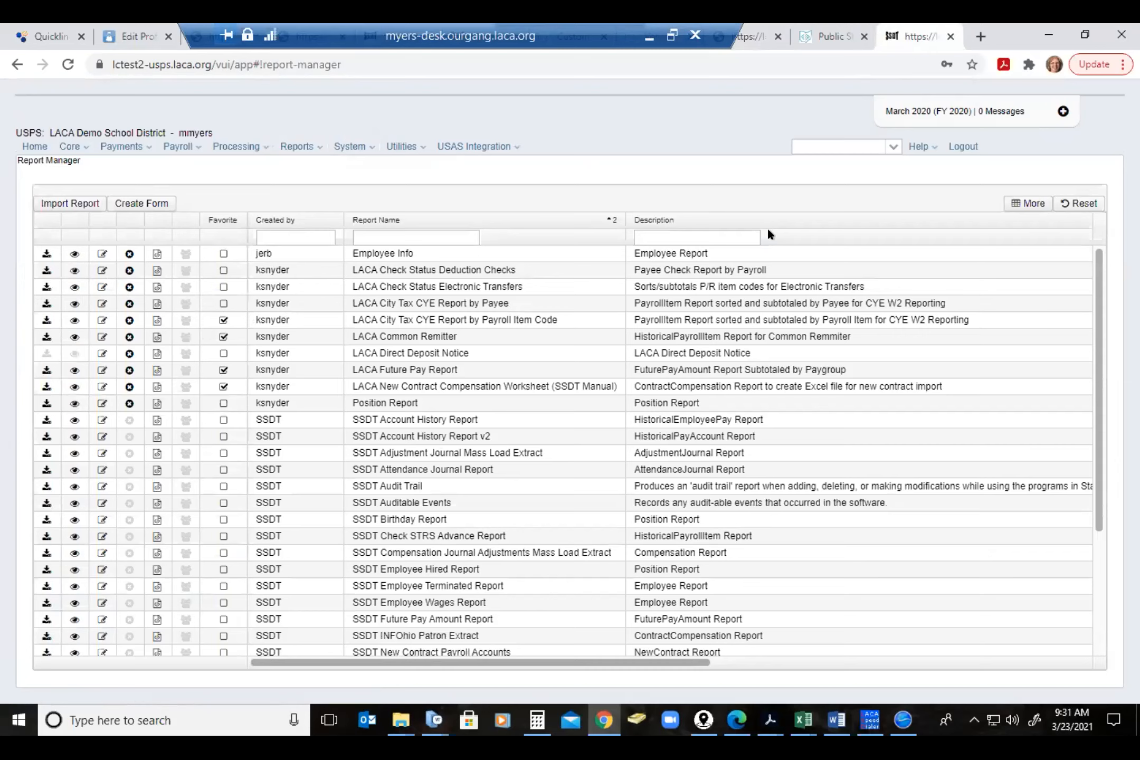
pyautogui.click(754, 36)
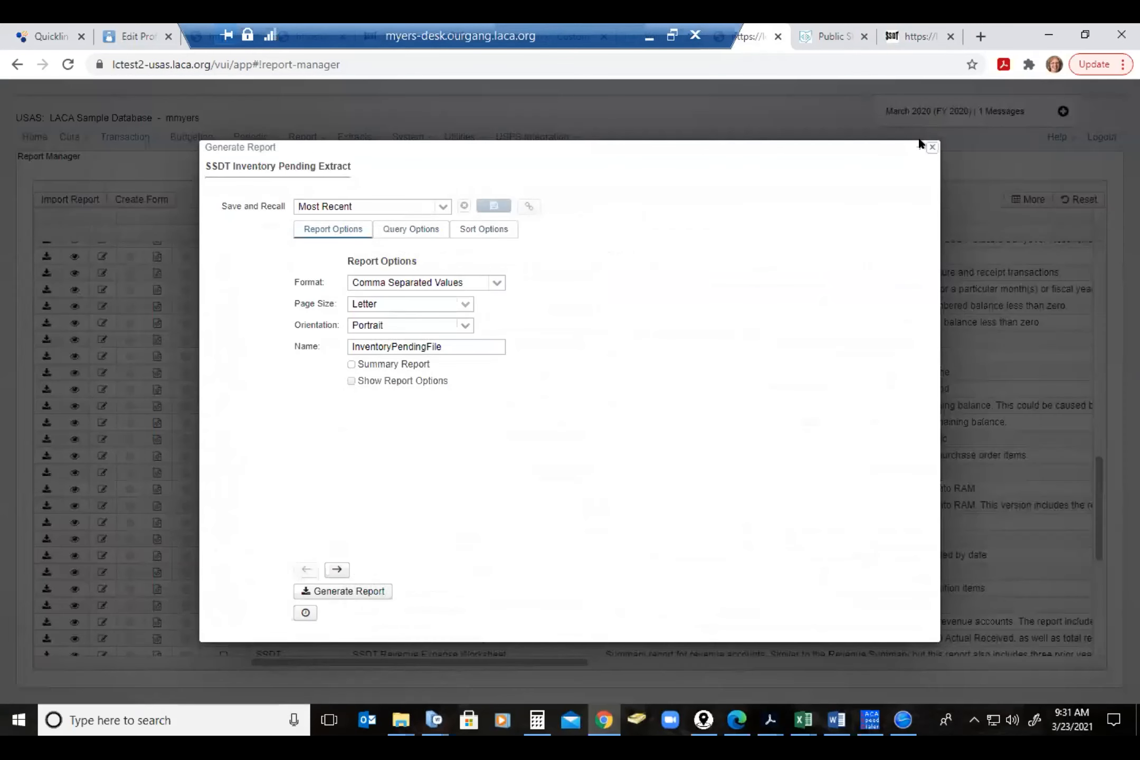
# Close Inventory Pending Extract, open Purchase Order Detail's sort options and pick Fund
pyautogui.click(930, 148)
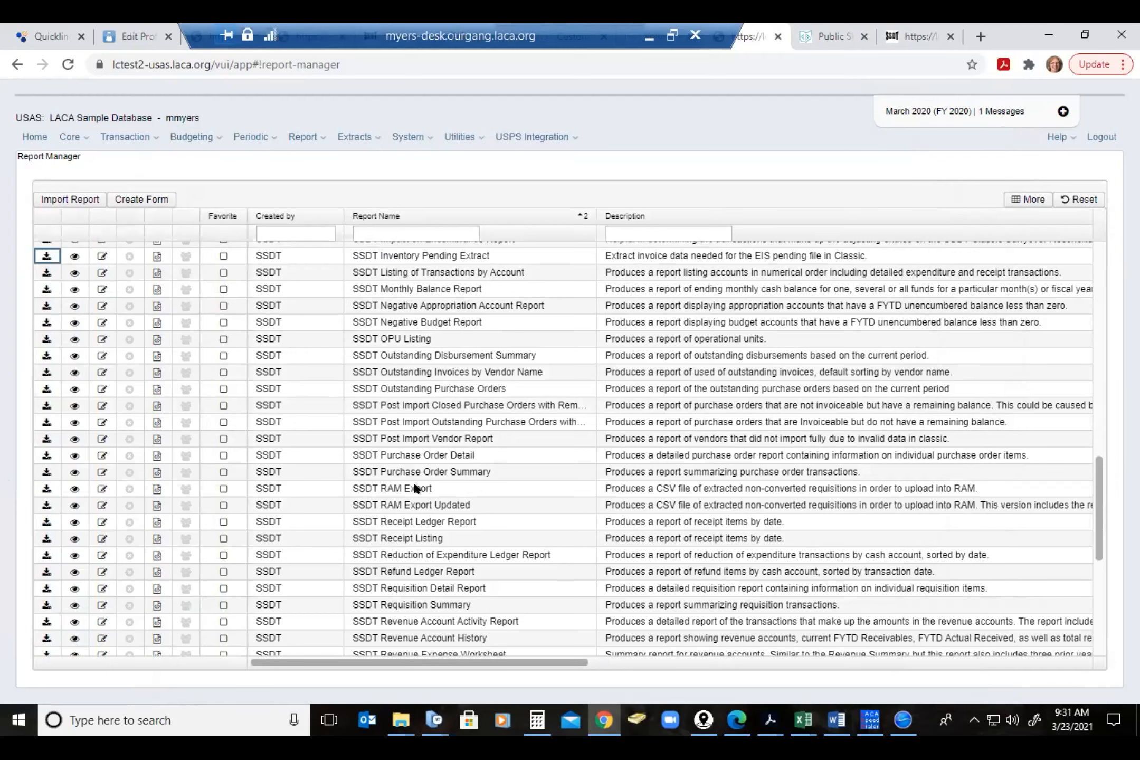
pyautogui.click(46, 455)
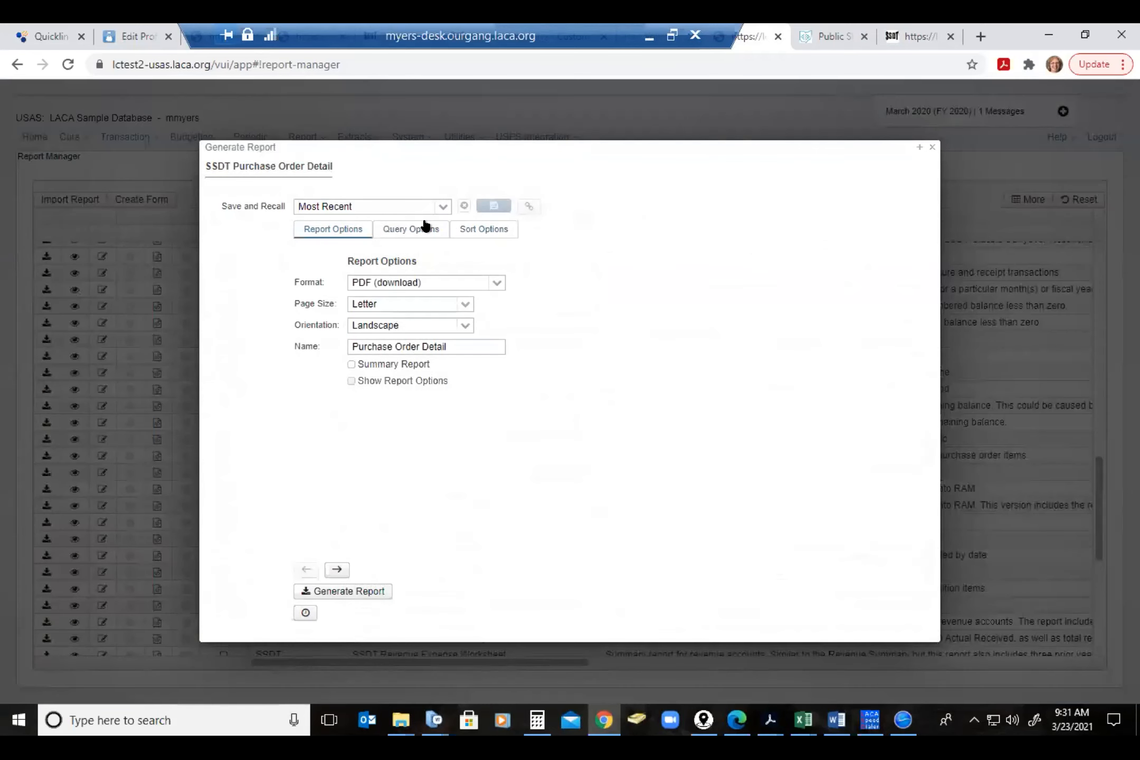
pyautogui.click(425, 226)
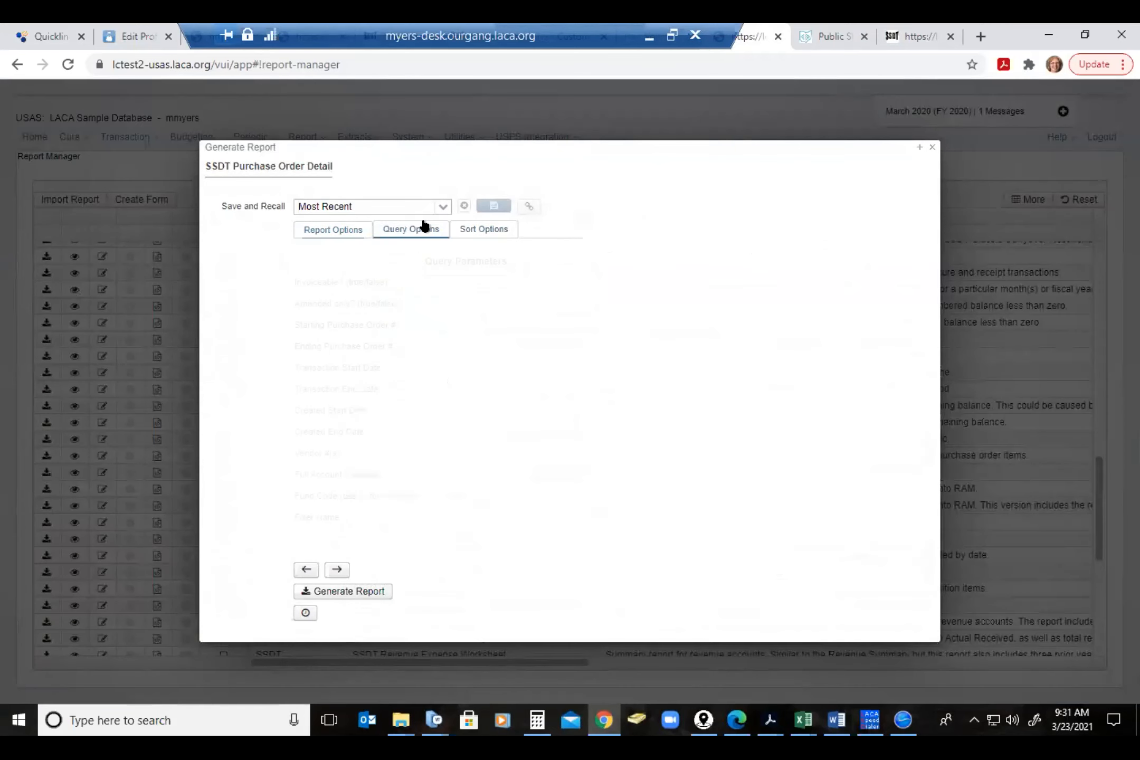
pyautogui.click(487, 233)
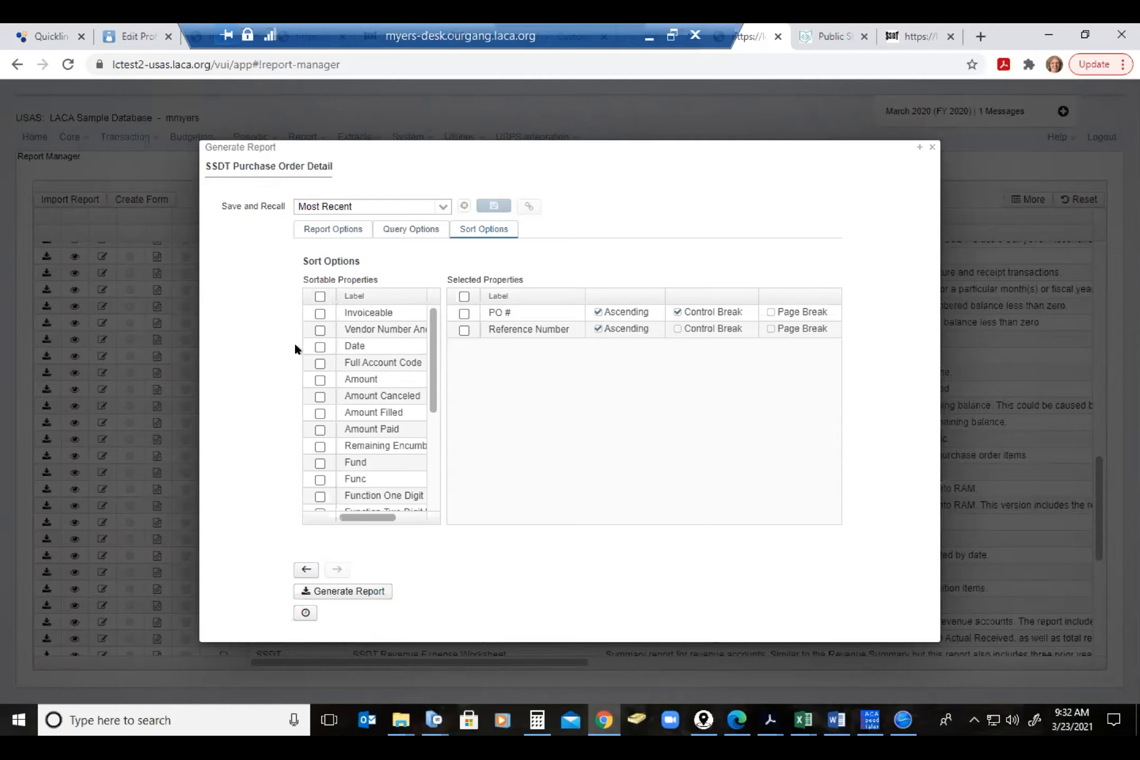
pyautogui.click(356, 463)
# Add Fund as a sort field and move it above PO # to lead the sort
pyautogui.moveTo(350, 459); pyautogui.dragTo(528, 394)
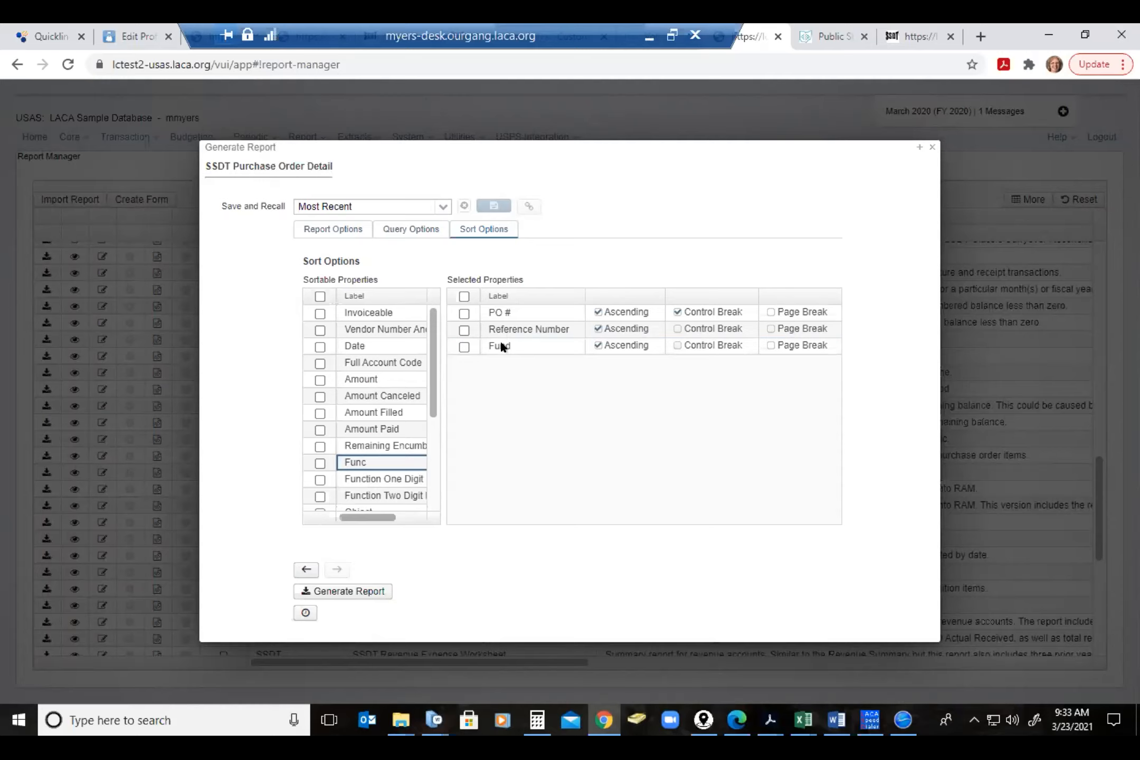
pyautogui.moveTo(500, 346); pyautogui.dragTo(485, 299)
# Add Func, Remaining Encumbrance and Amount Canceled as sort fields; enable Fund's control break
pyautogui.click(320, 462)
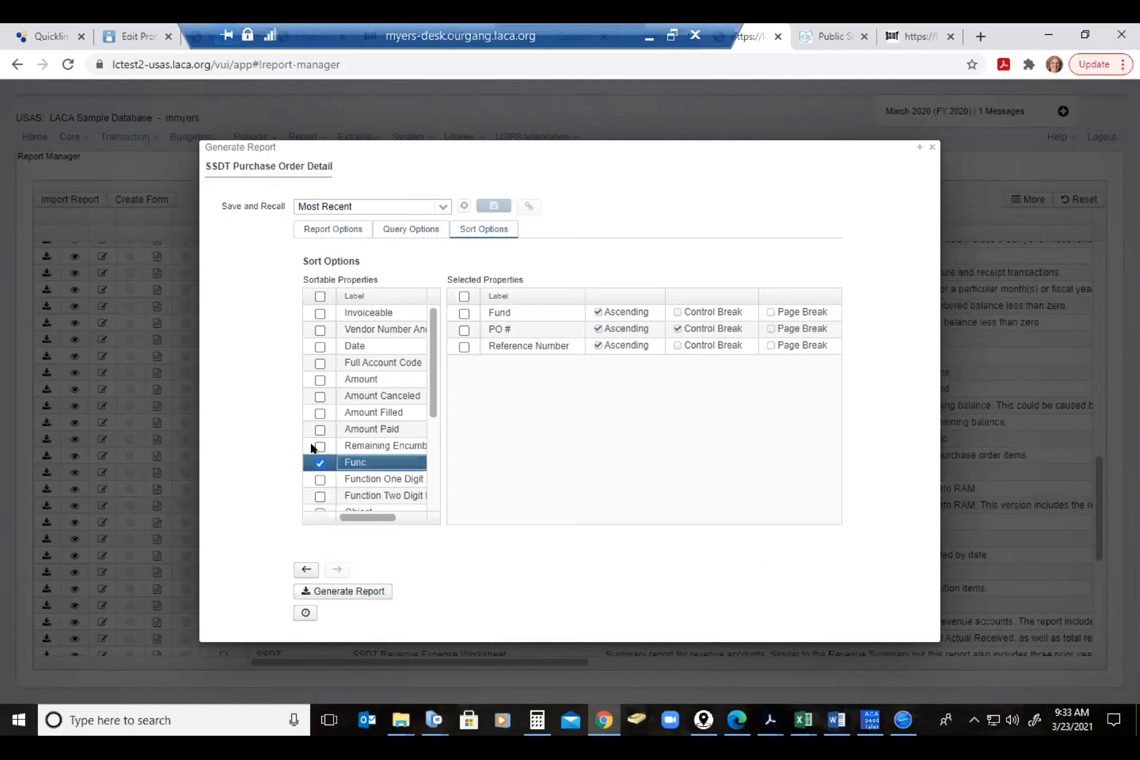
pyautogui.click(312, 447)
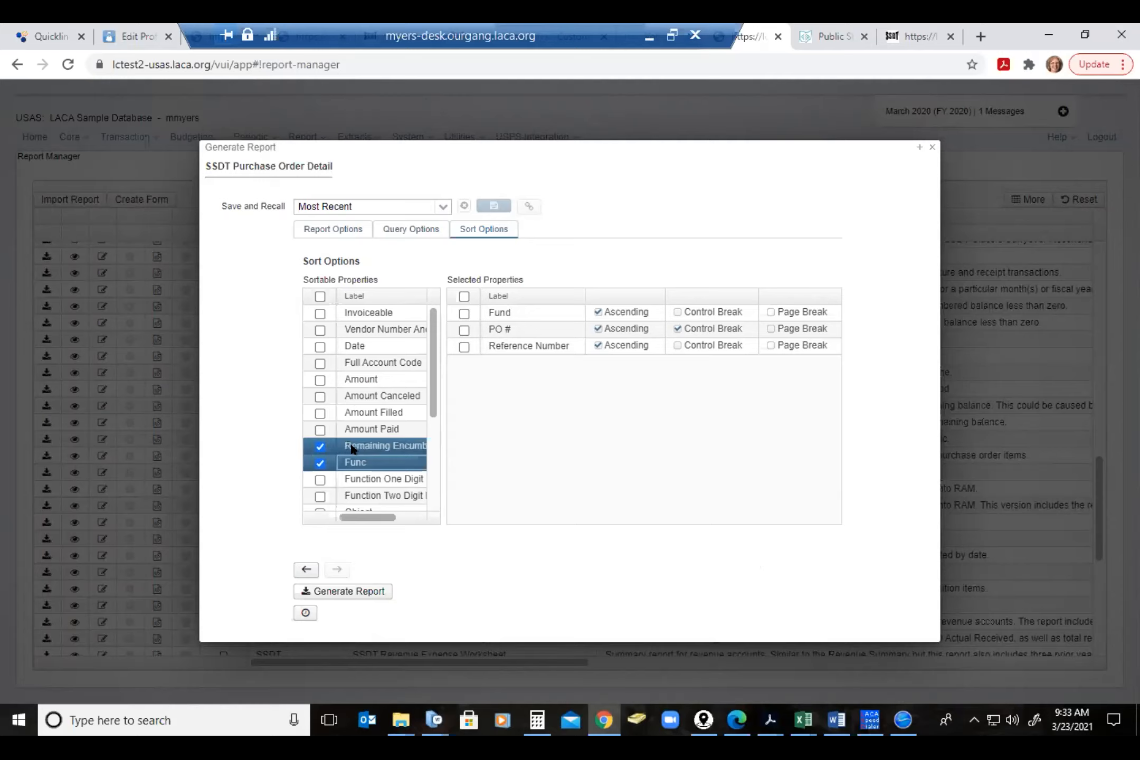
pyautogui.click(313, 394)
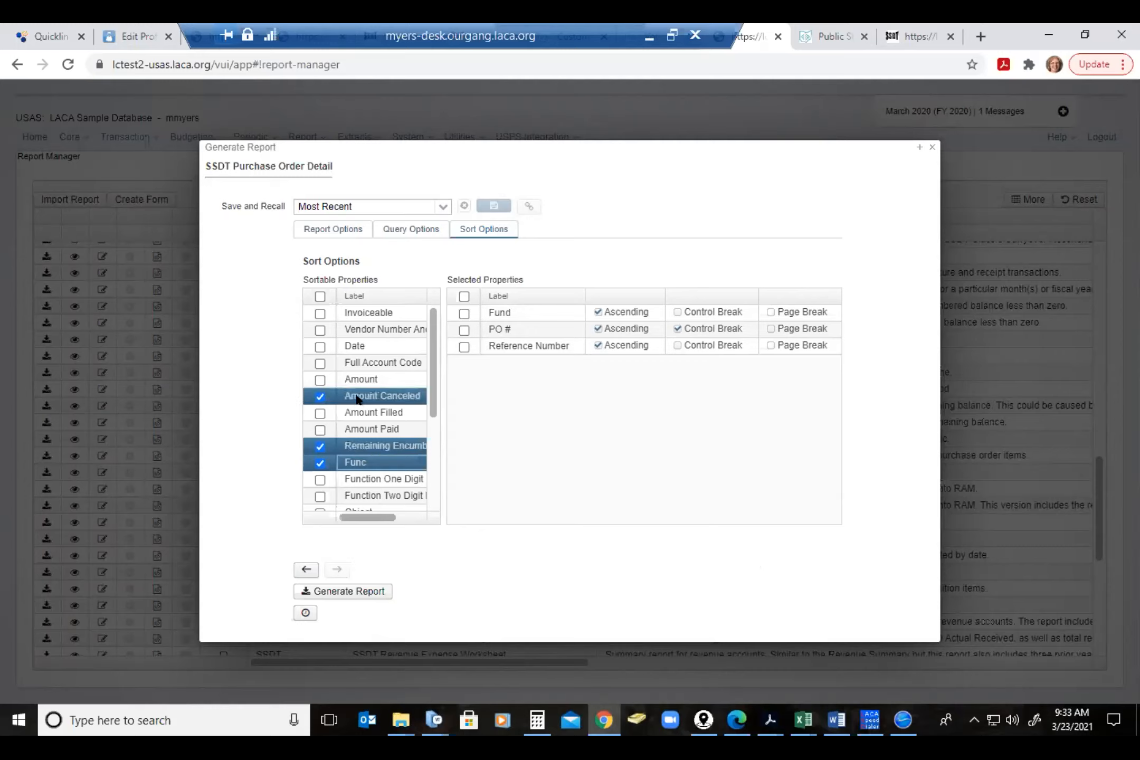
pyautogui.moveTo(390, 403); pyautogui.dragTo(527, 399)
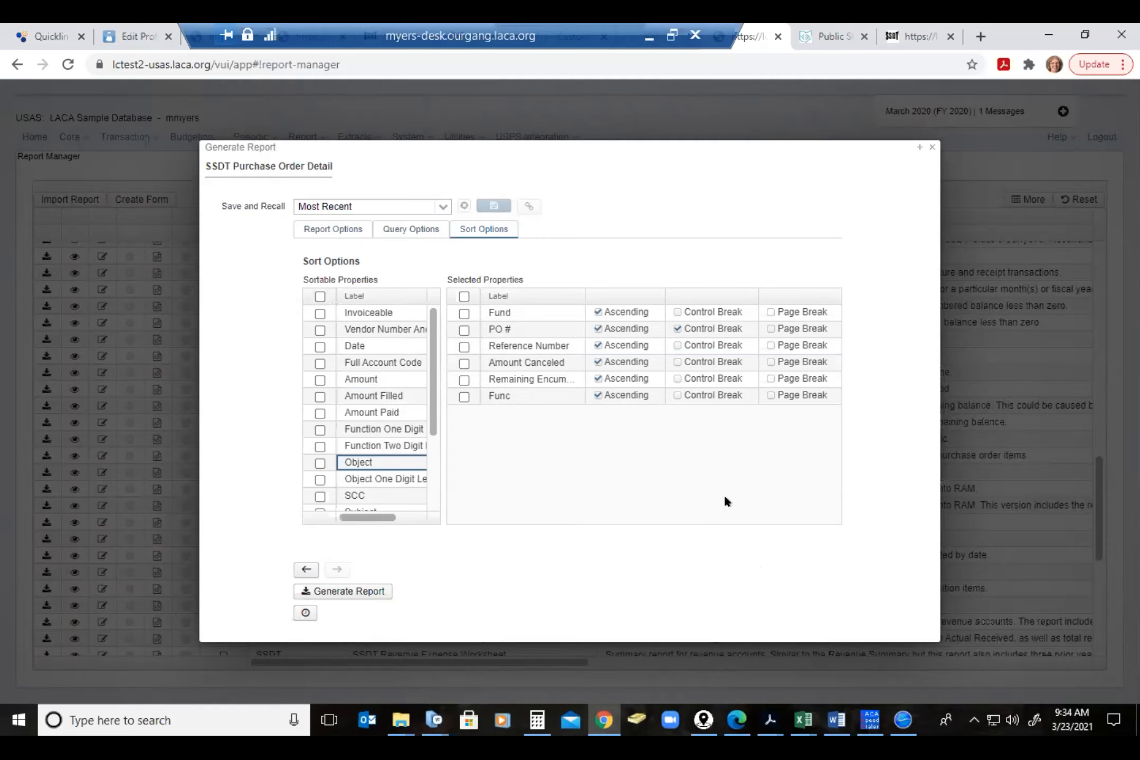
pyautogui.click(676, 312)
pyautogui.click(304, 613)
# Close the Purchase Order Detail report dialog and scroll to the top of the report list
pyautogui.click(933, 147)
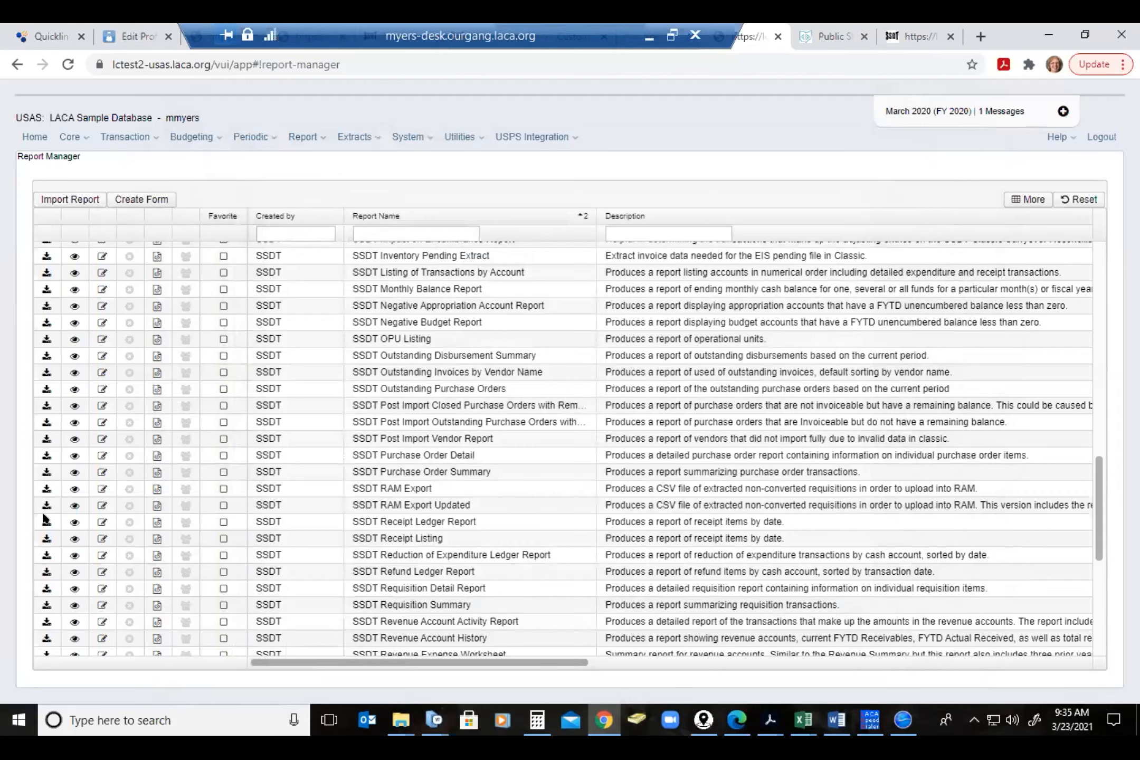
pyautogui.scroll(8, 79, 422)
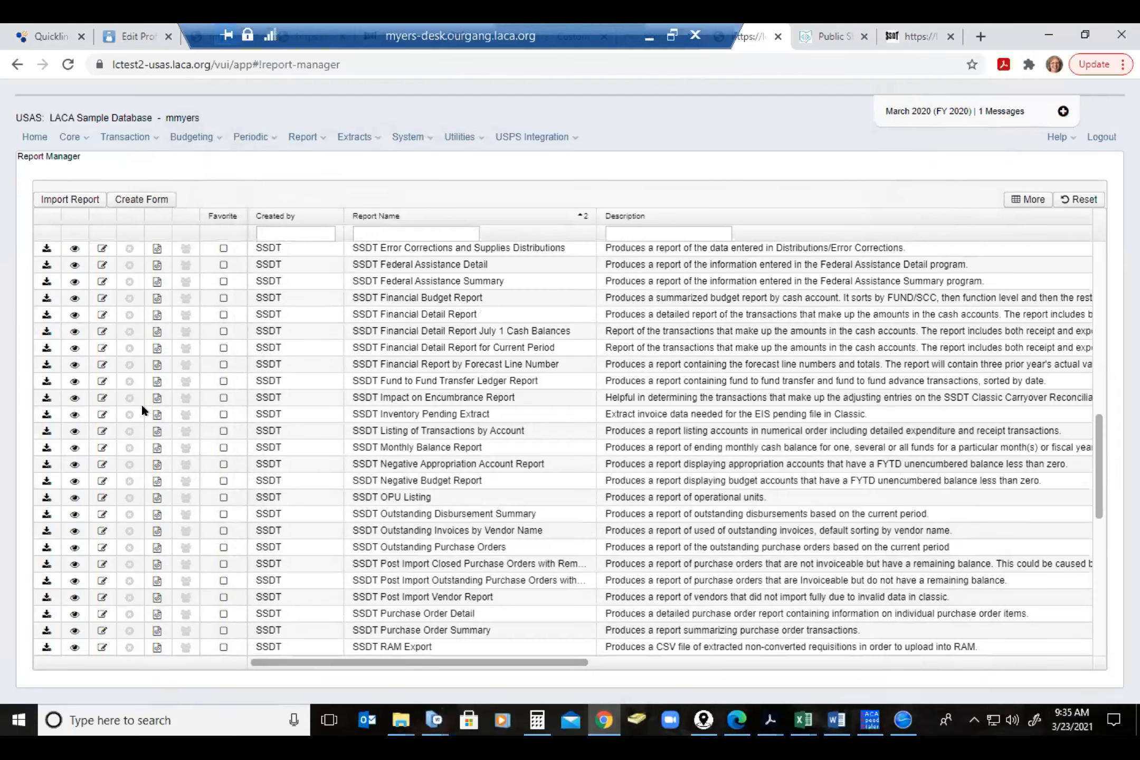
pyautogui.scroll(2, 349, 319)
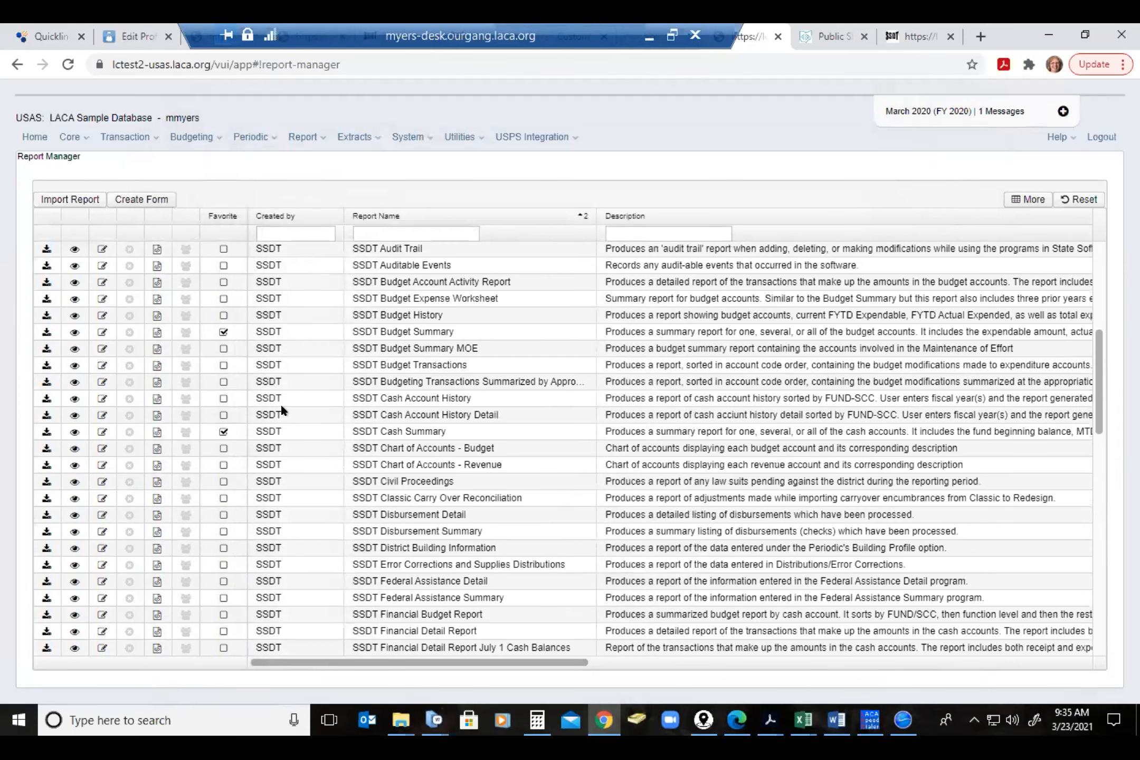
# Open the SSDT Cash Summary report definition in Detail Report View
pyautogui.click(71, 434)
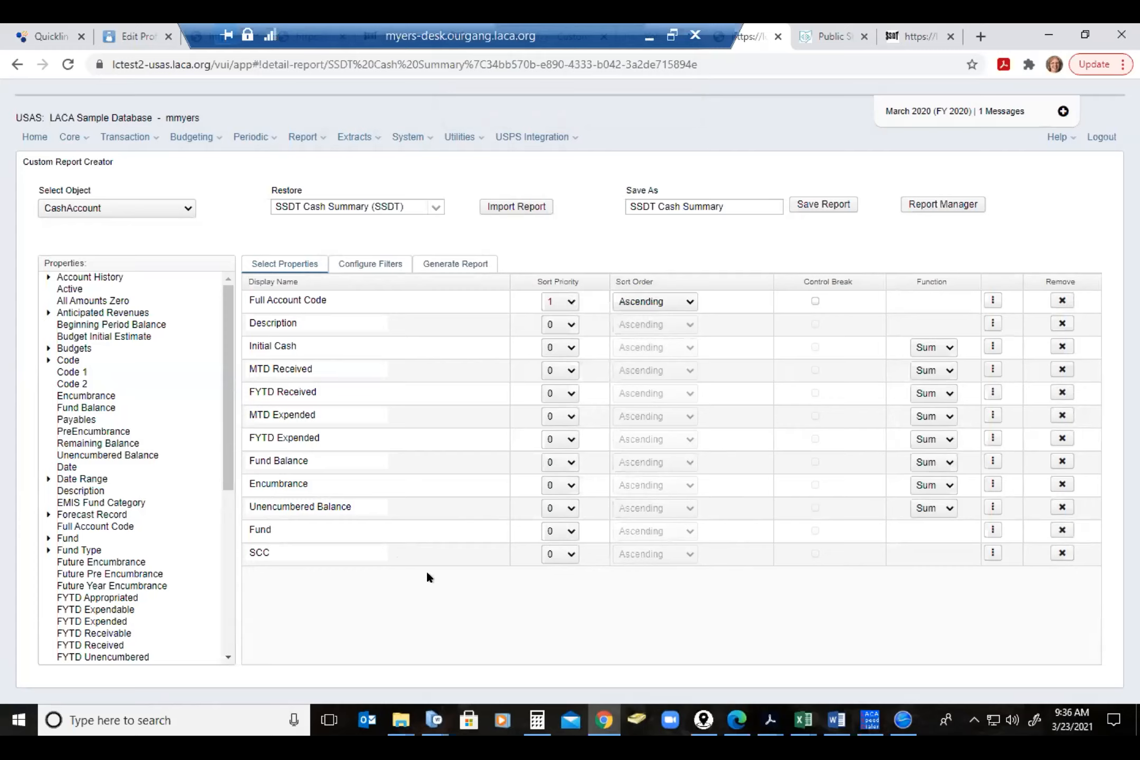
# Leave the Cash Summary definition in the Custom Report Creator for the Report Manager list
pyautogui.click(958, 206)
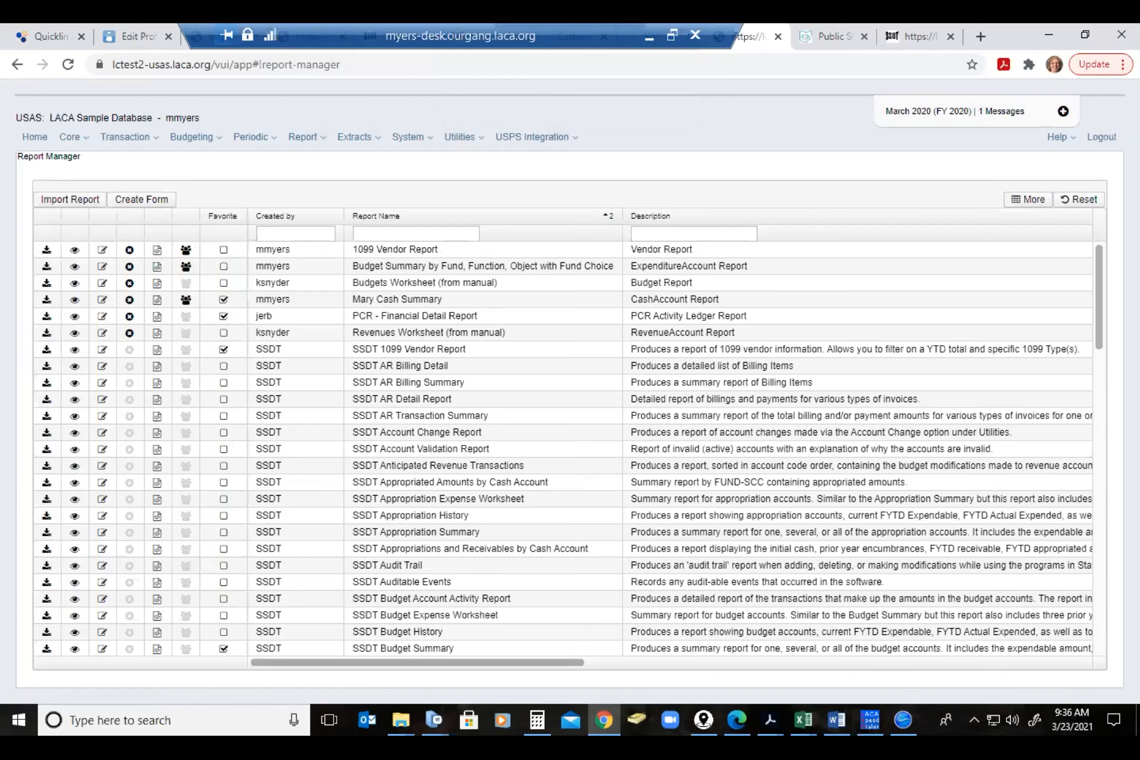
# Review Budgets Worksheet's details unchanged, then open tags for SSDT Appropriations and Receivables by Cash Account
pyautogui.click(96, 278)
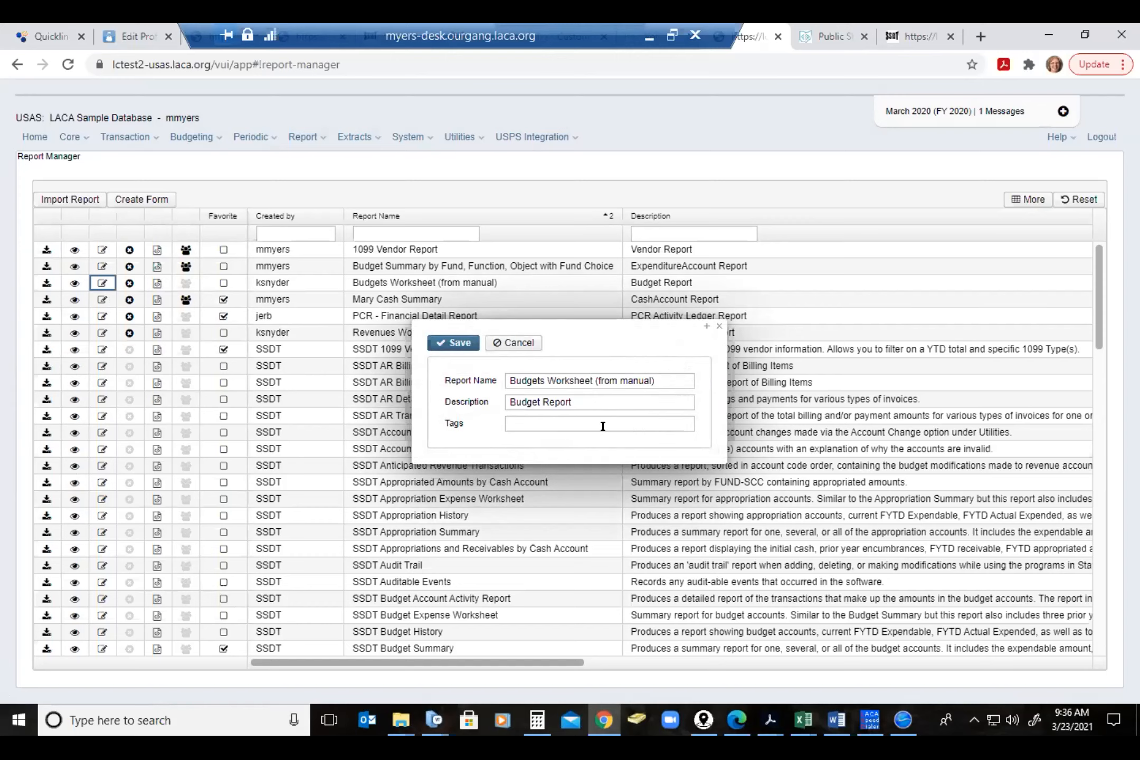
pyautogui.click(719, 326)
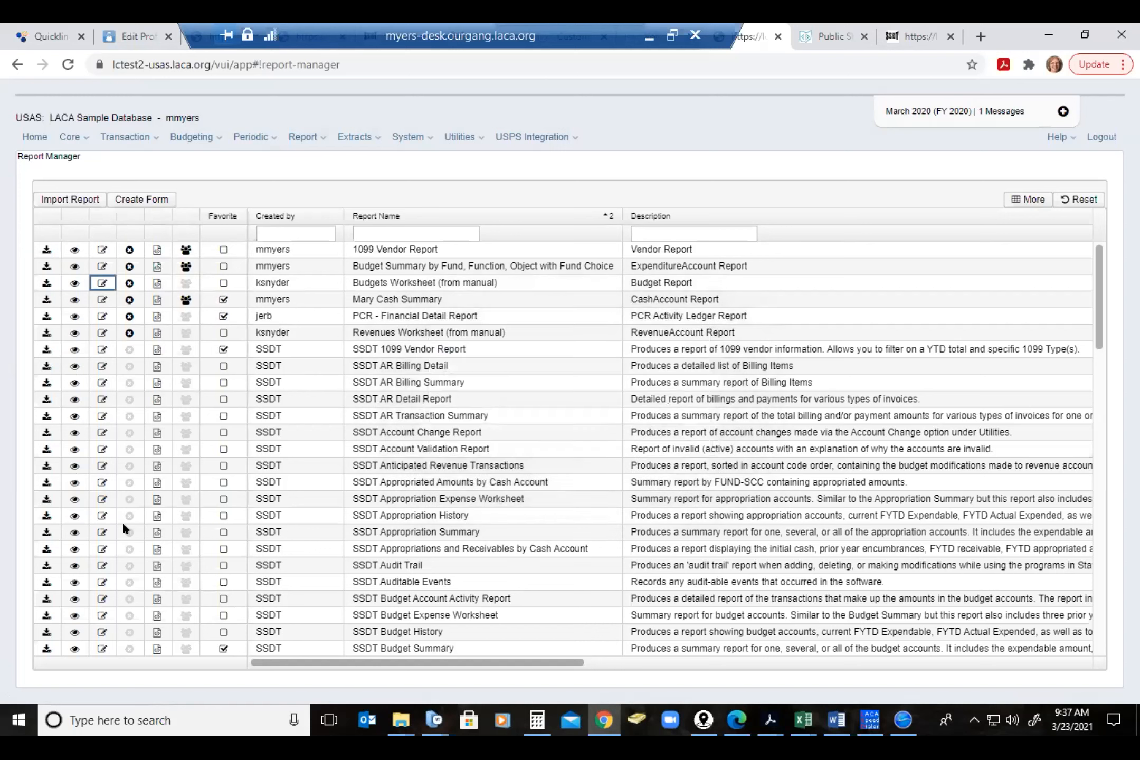
pyautogui.click(96, 549)
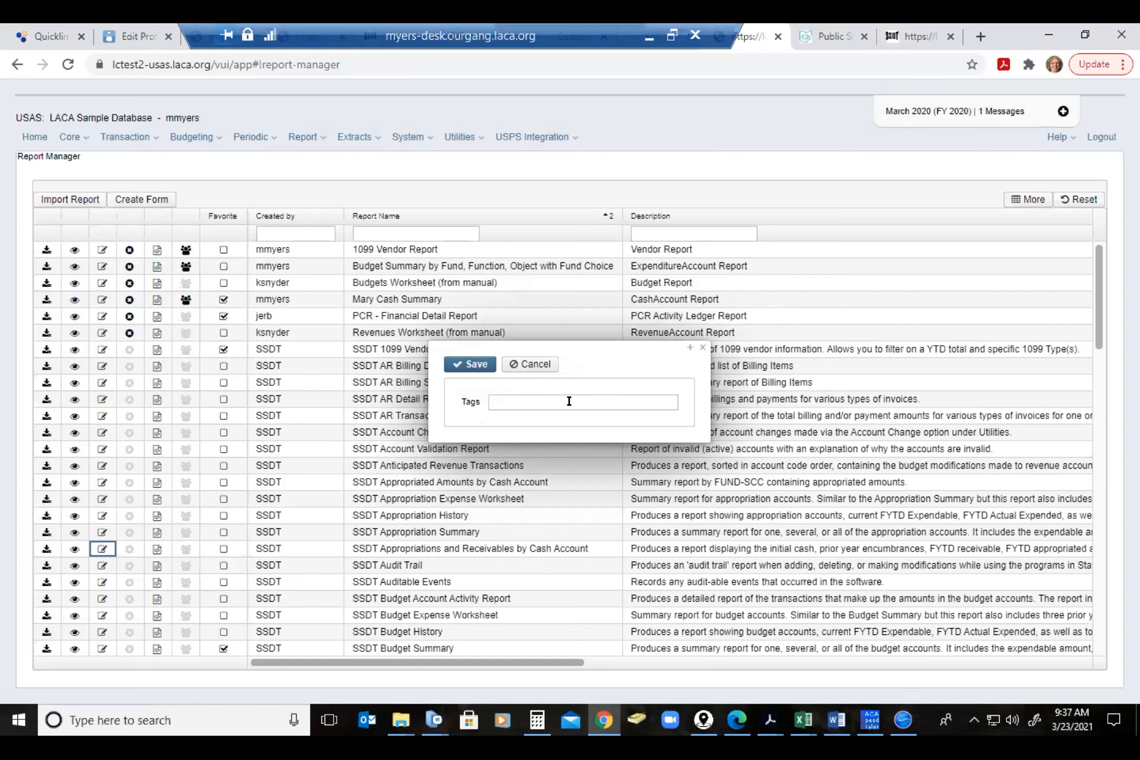
# Dismiss the Tags dialog unsaved, returning to the Report Manager's custom report list
pyautogui.click(703, 348)
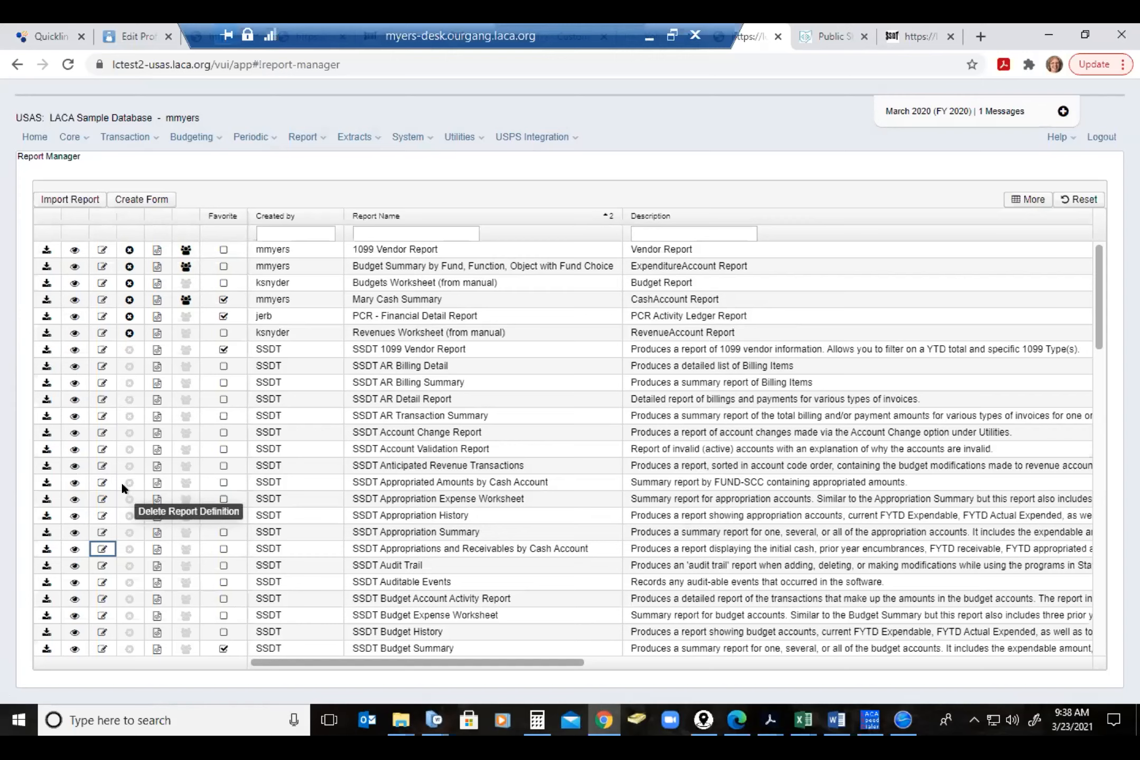
# Save the Mary Cash Summary report definition locally as an rpd-json file
pyautogui.click(157, 299)
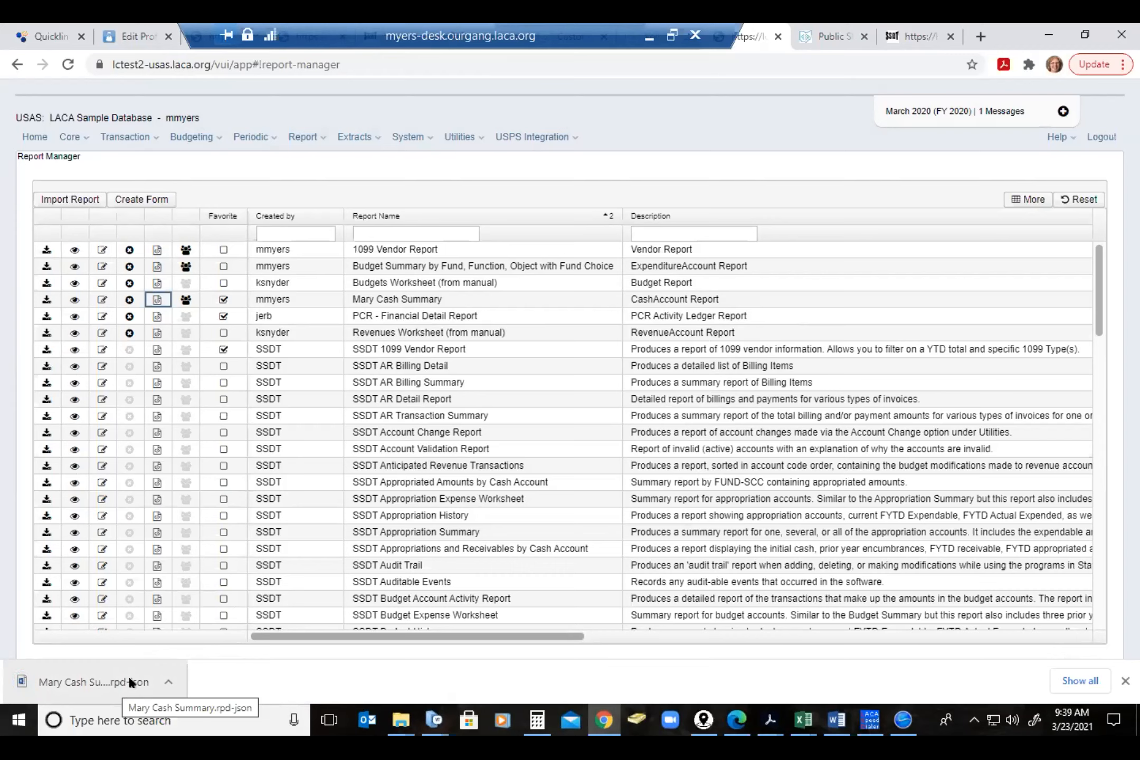
pyautogui.click(58, 199)
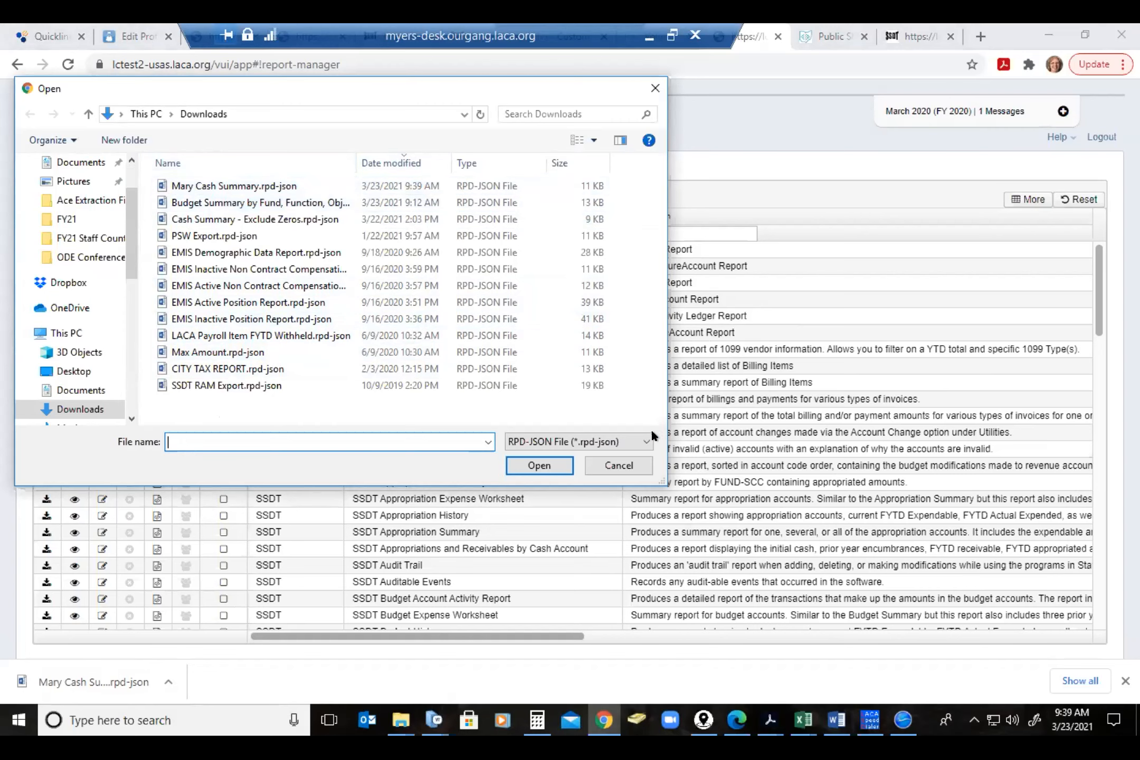
pyautogui.click(627, 467)
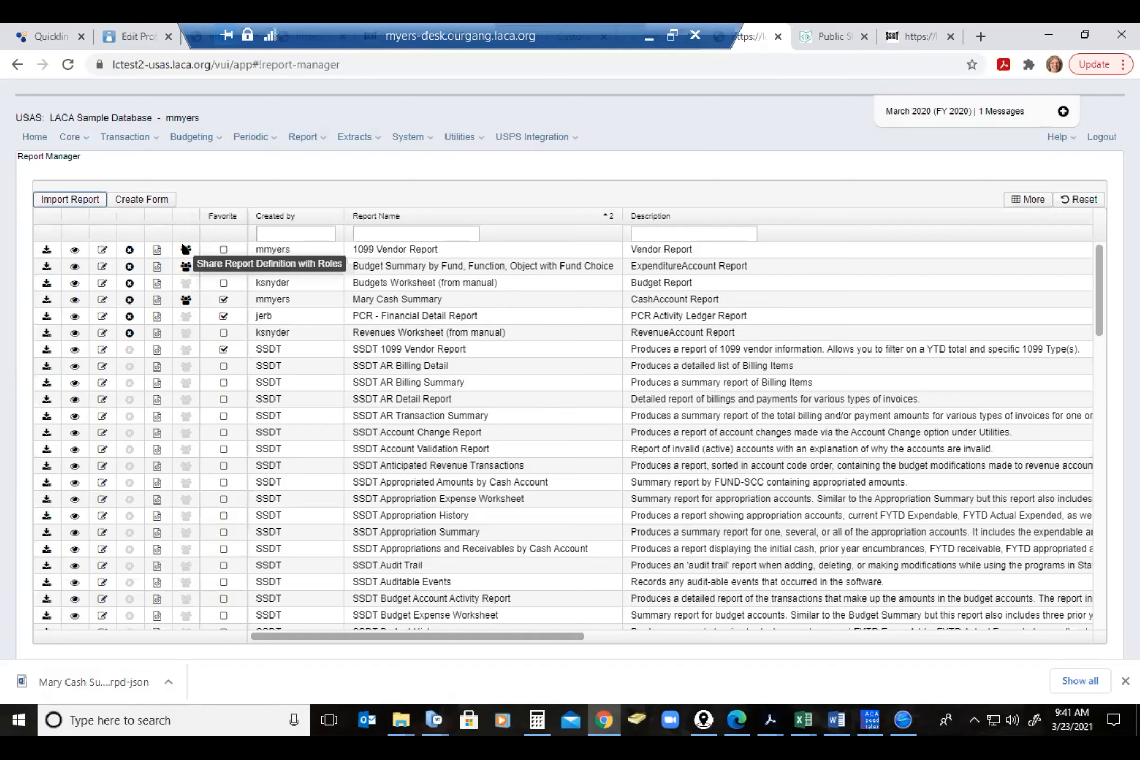
# Share Mary Cash Summary with the USAS_STANDARD and USAS_MANAGER roles only, leaving USAS_RO unchecked
pyautogui.click(185, 300)
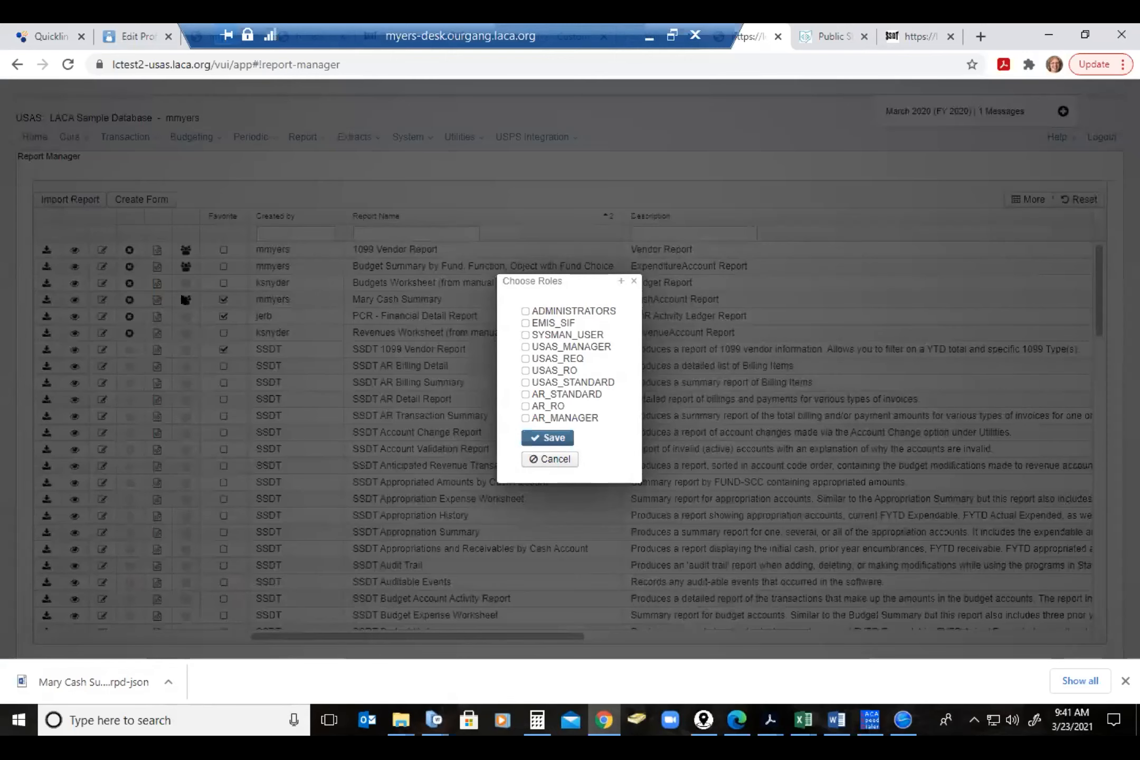
pyautogui.click(523, 371)
pyautogui.click(521, 385)
pyautogui.click(524, 369)
pyautogui.click(526, 347)
pyautogui.click(555, 436)
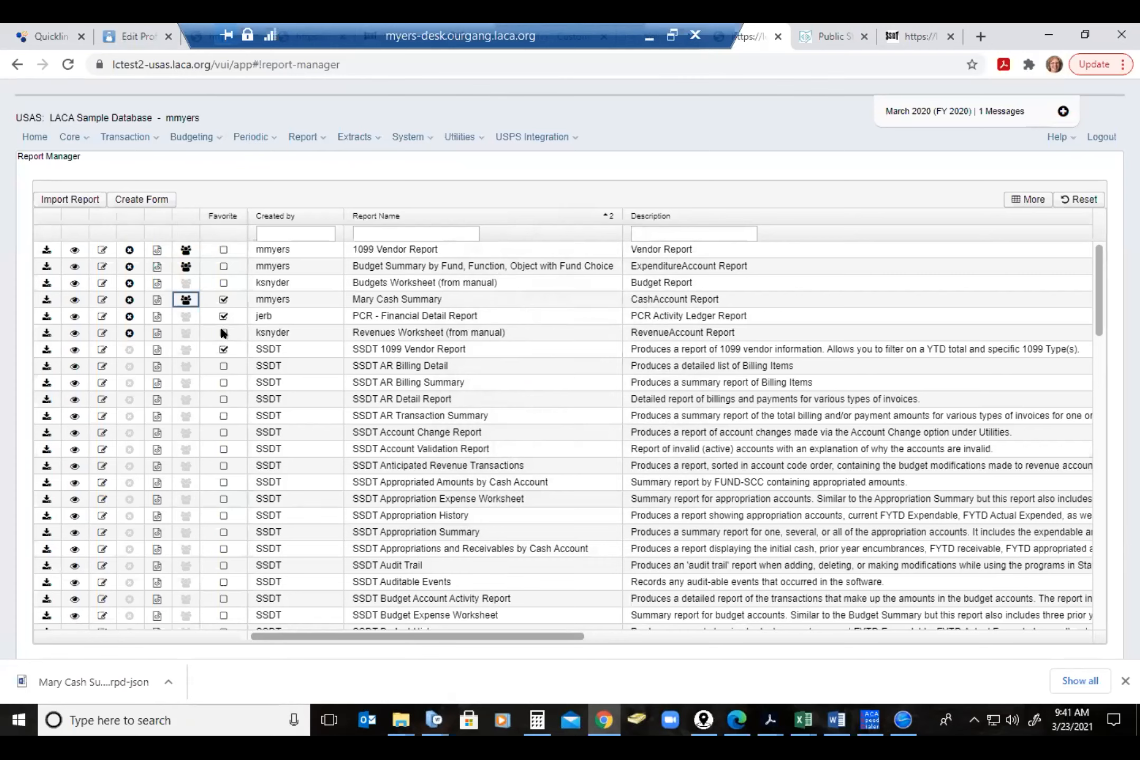
# On the Home page, switch Report Links from all reports back to favorites only
pyautogui.click(24, 138)
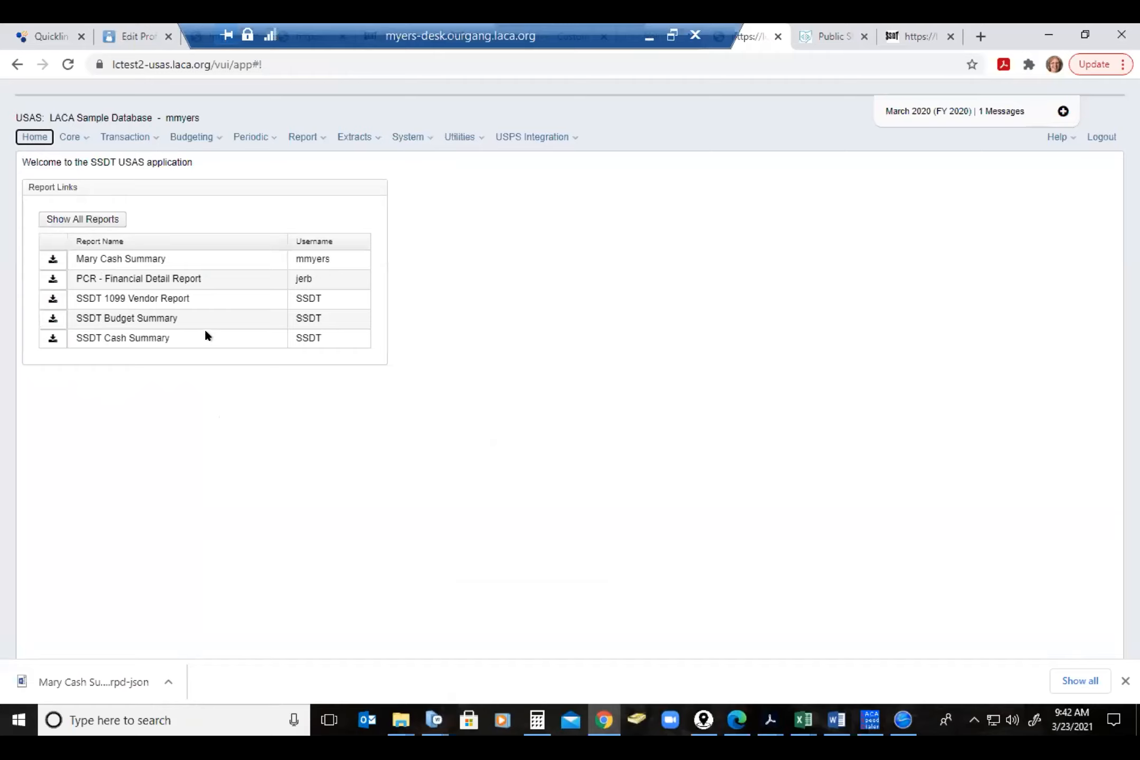
pyautogui.click(82, 219)
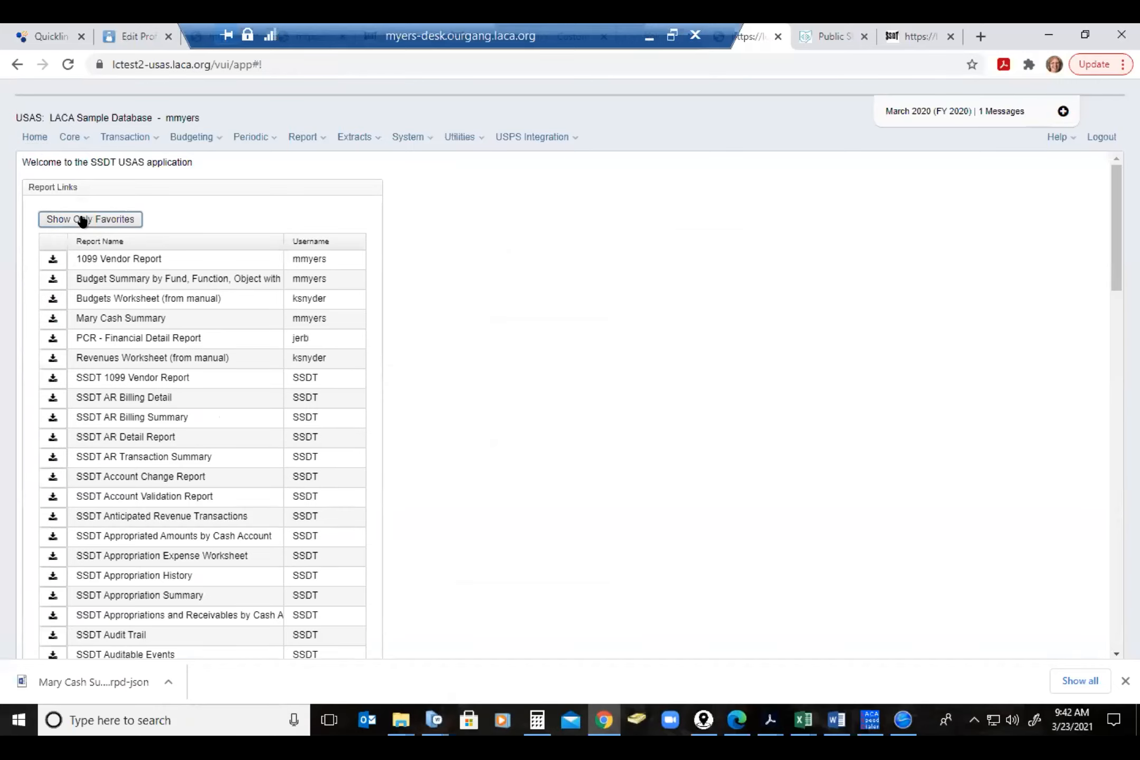
pyautogui.click(89, 217)
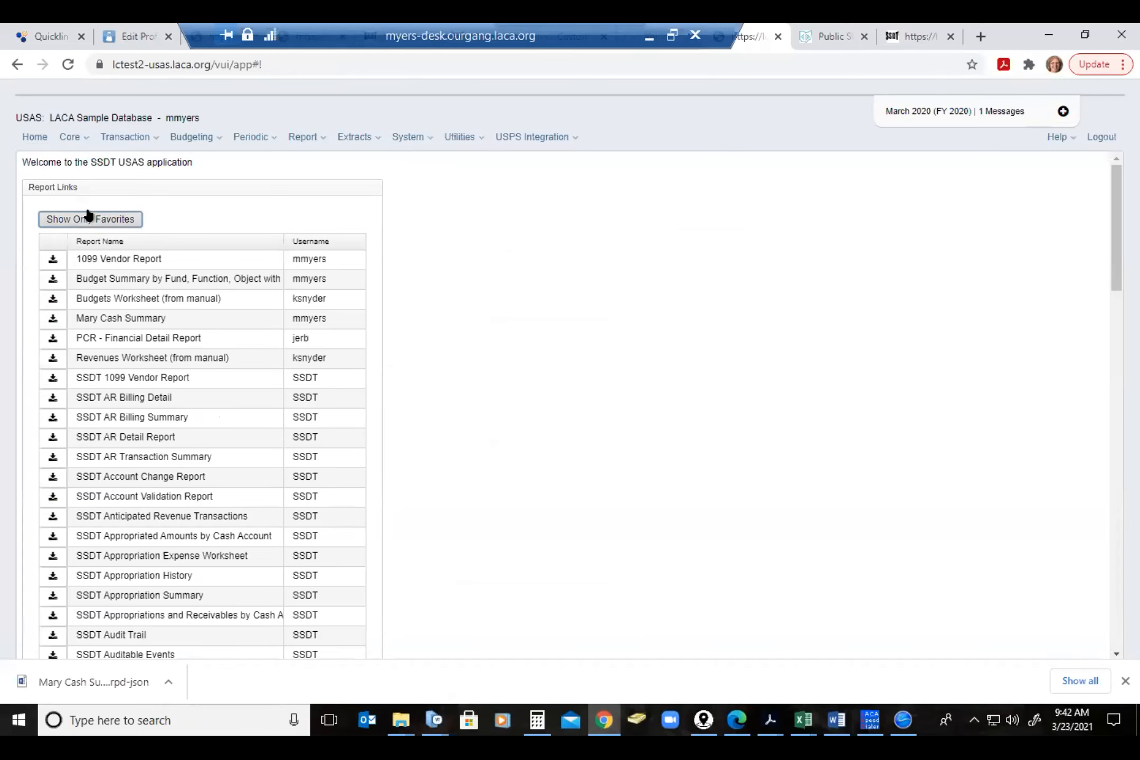
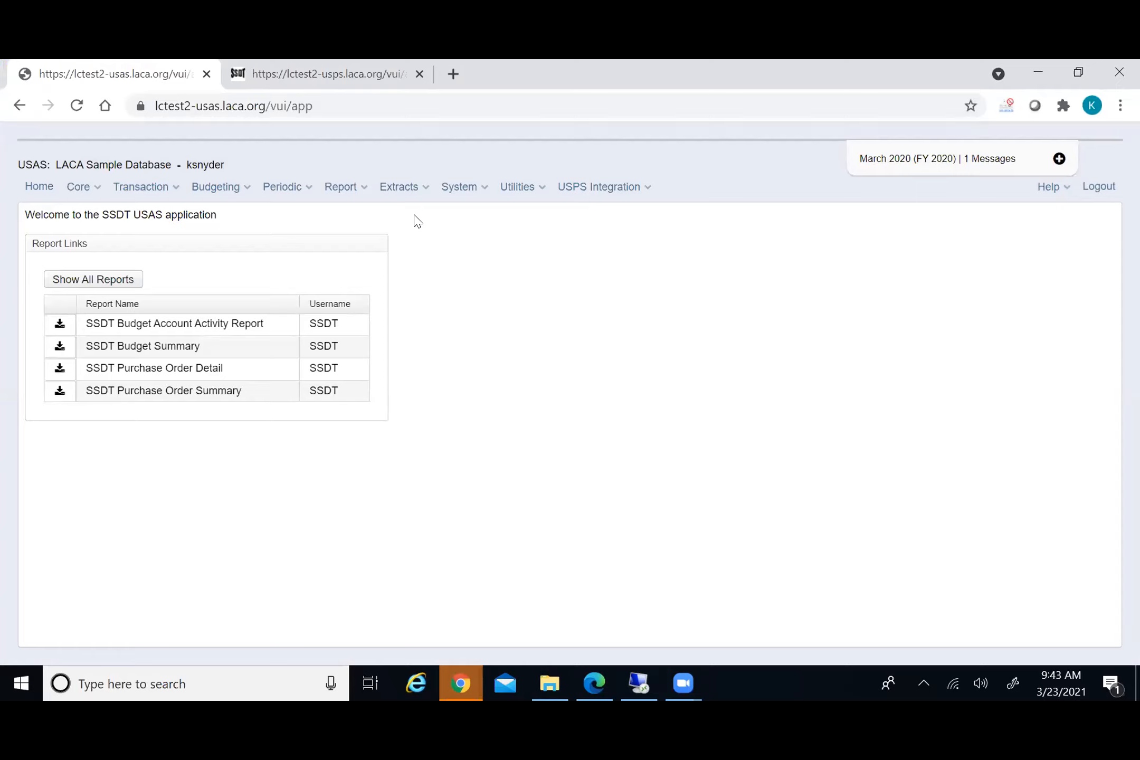
# From the home page, open the Report menu and go to Report Manager
pyautogui.click(340, 189)
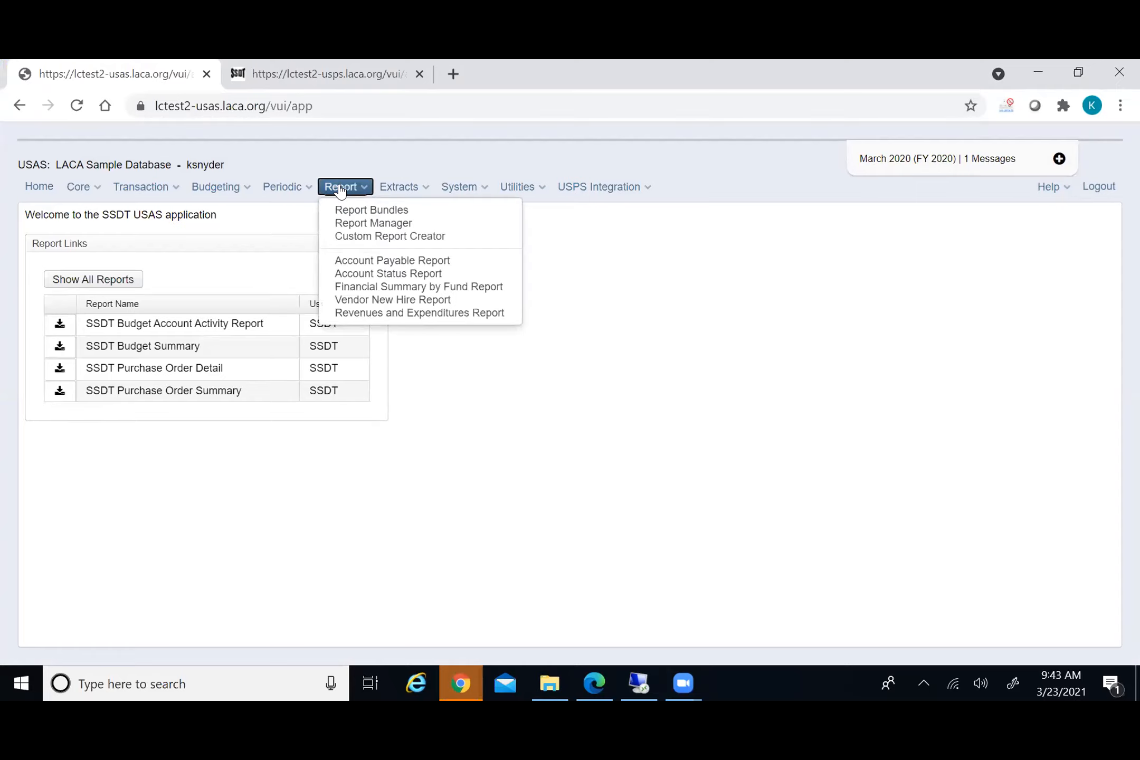
pyautogui.click(374, 226)
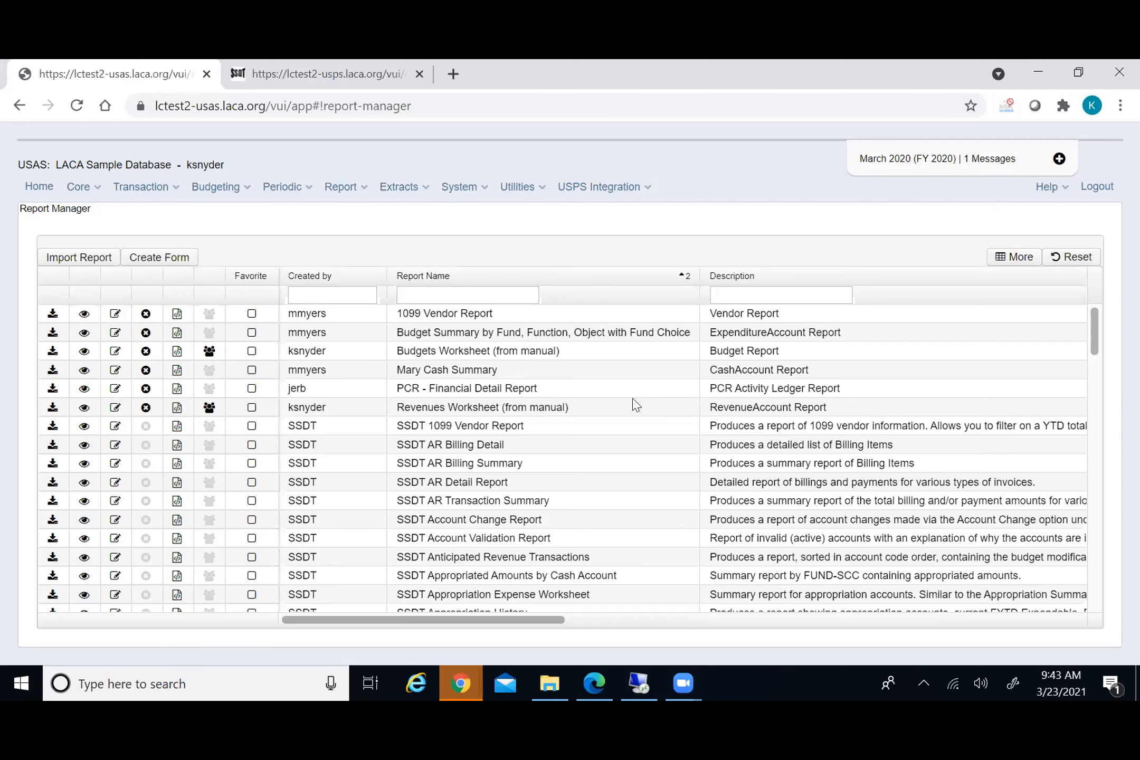
# Filter the report list by 'ssdt cash' and open the SSDT Cash Summary report
pyautogui.scroll(-3, 442, 504)
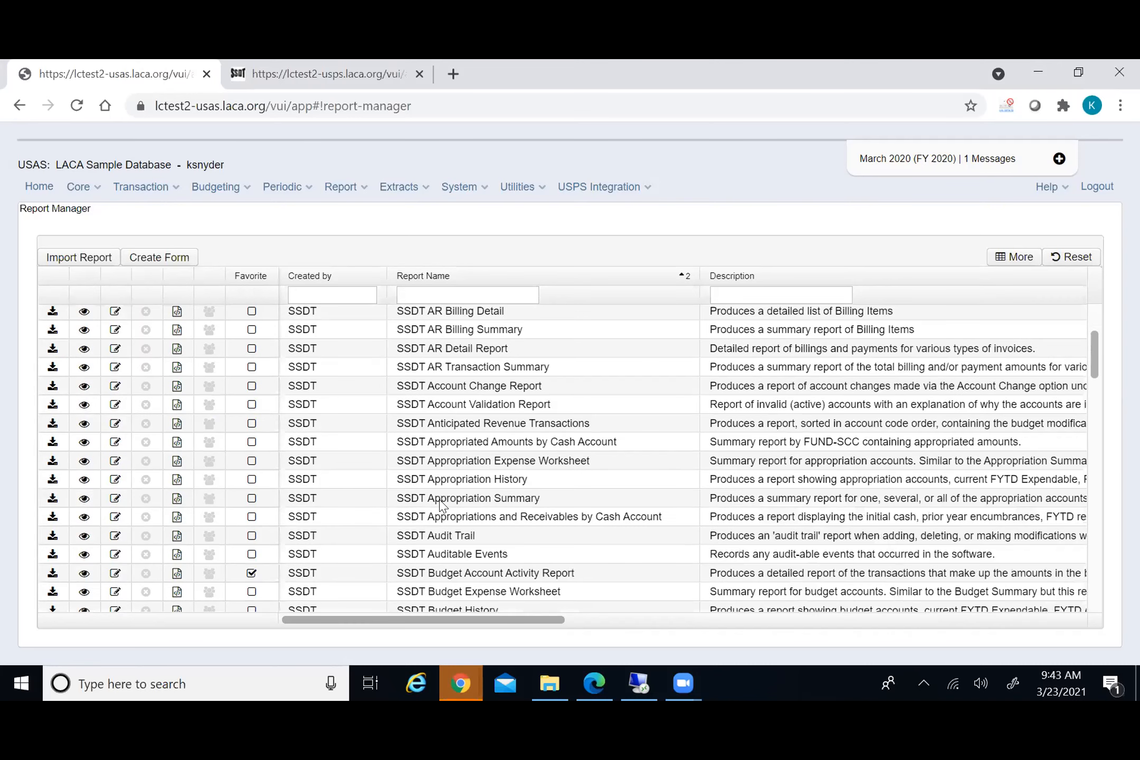
pyautogui.scroll(-3, 442, 504)
pyautogui.scroll(-3, 442, 505)
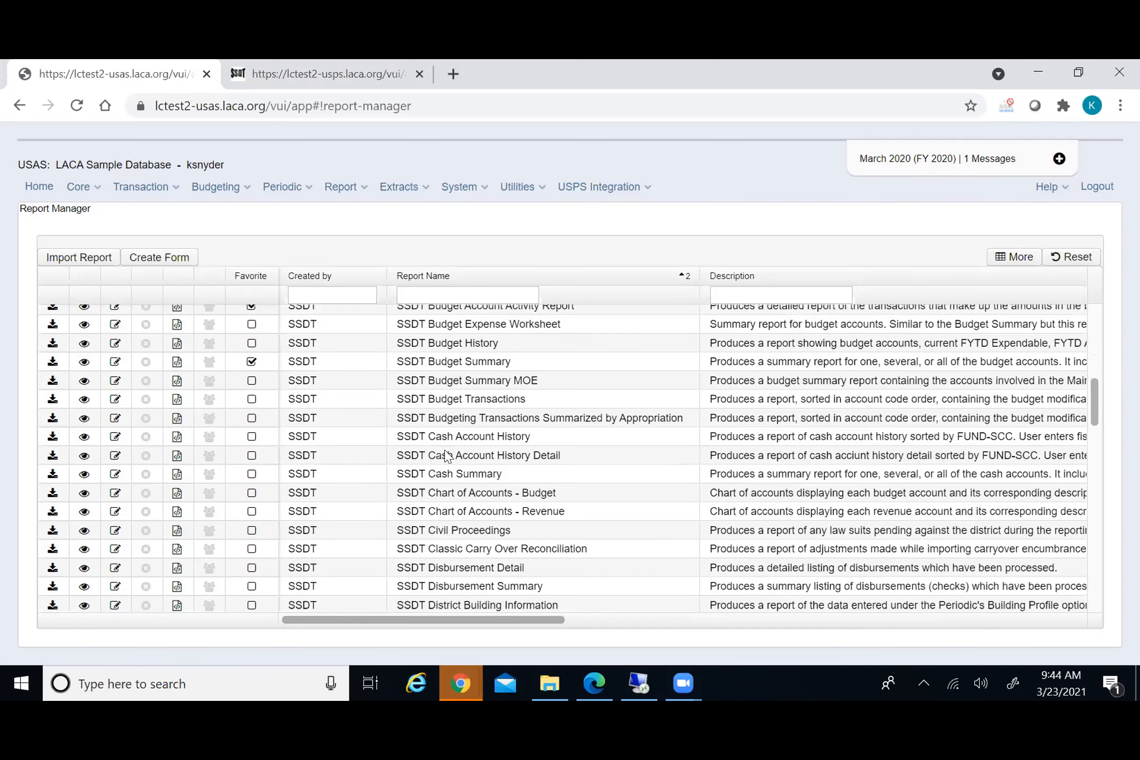
pyautogui.scroll(10, 452, 408)
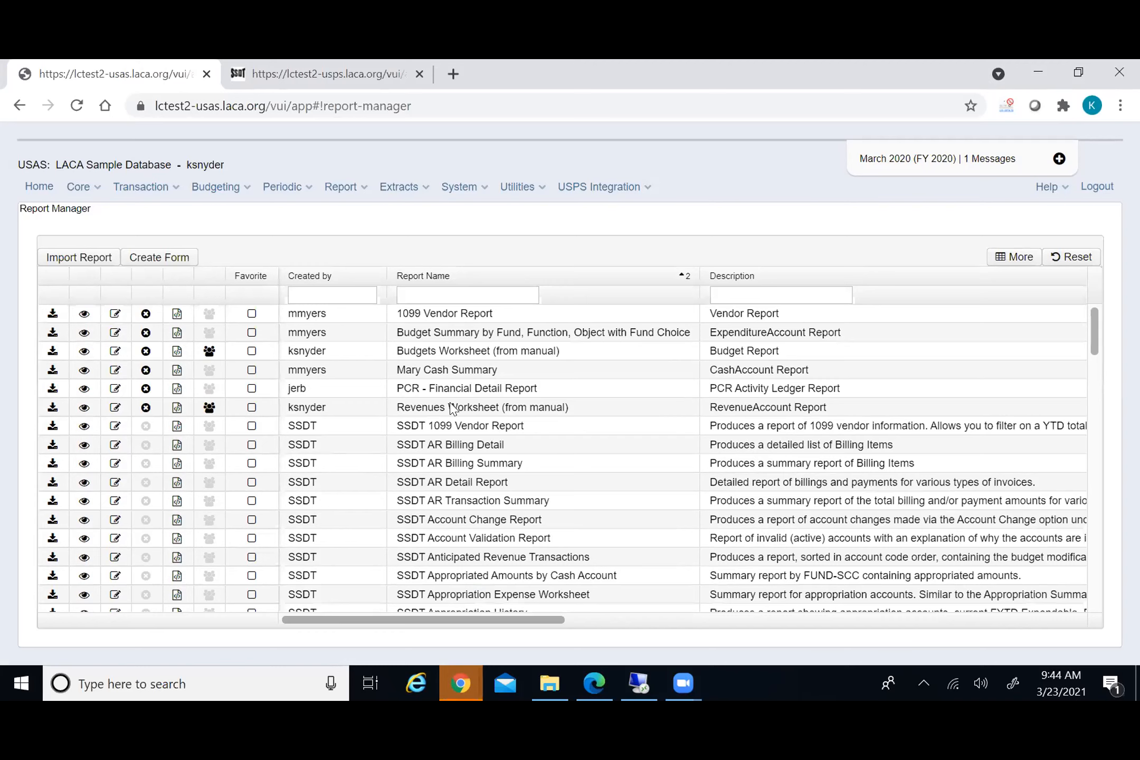
pyautogui.scroll(-5, 452, 408)
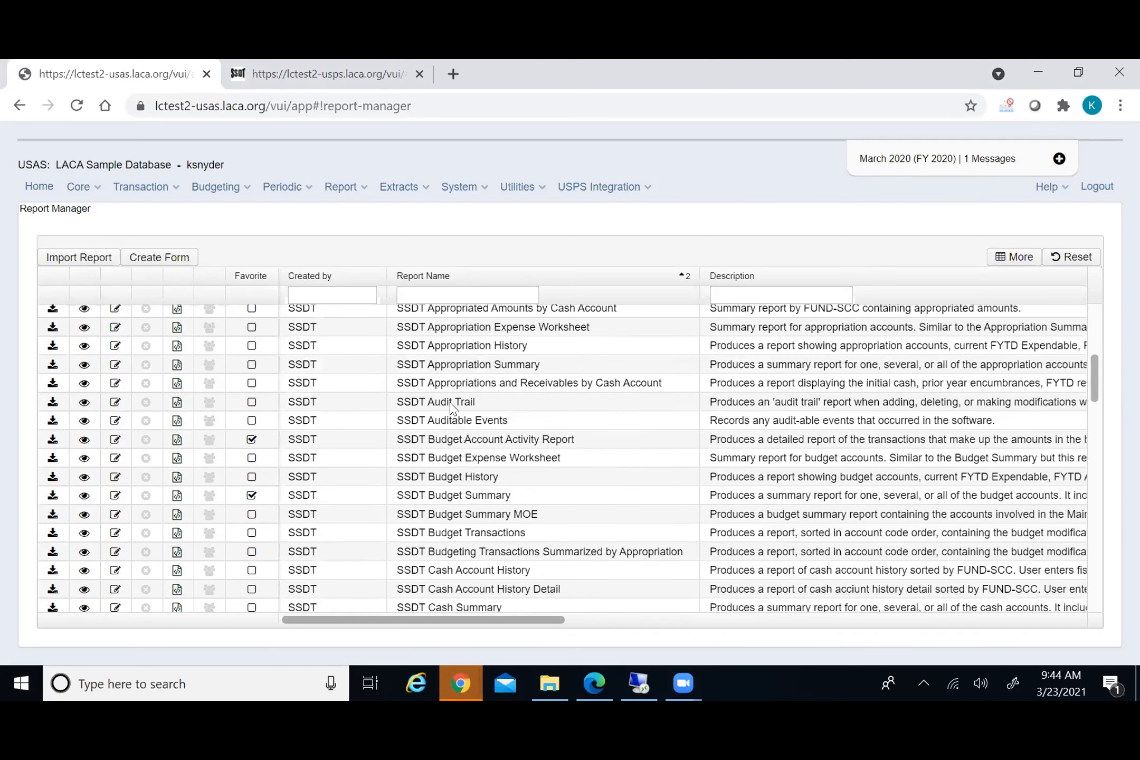
pyautogui.click(433, 293)
pyautogui.write('ssdt cash')
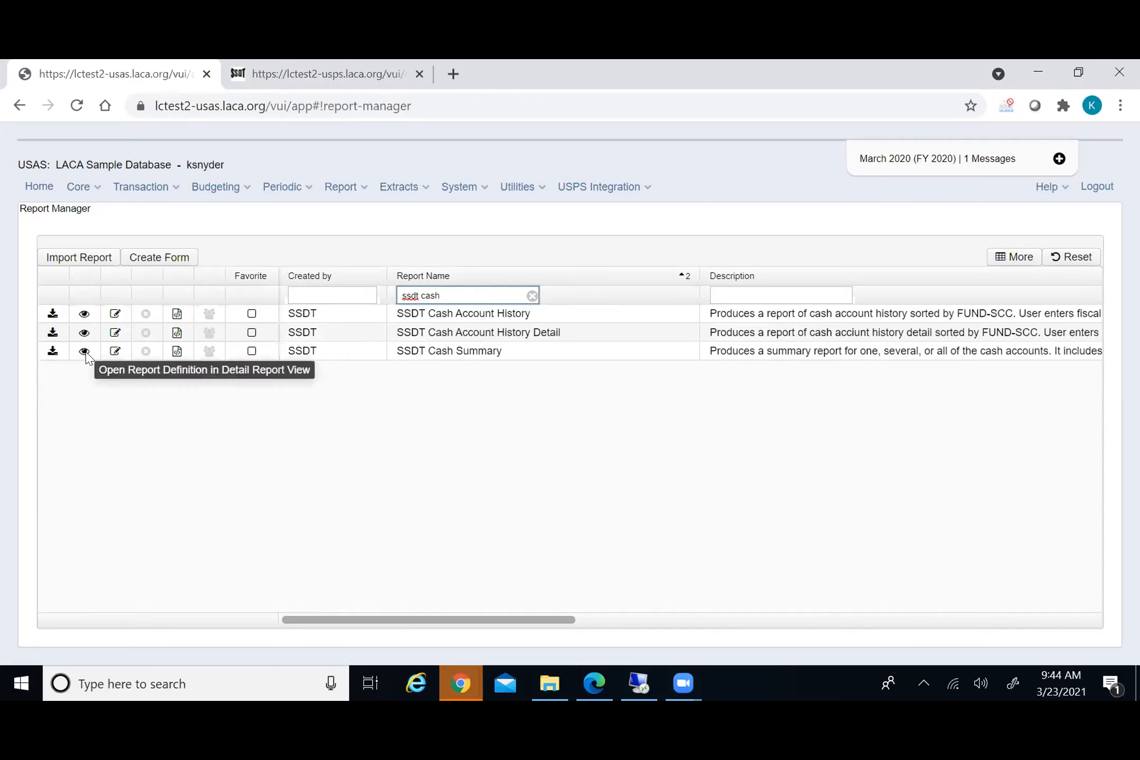
pyautogui.click(85, 352)
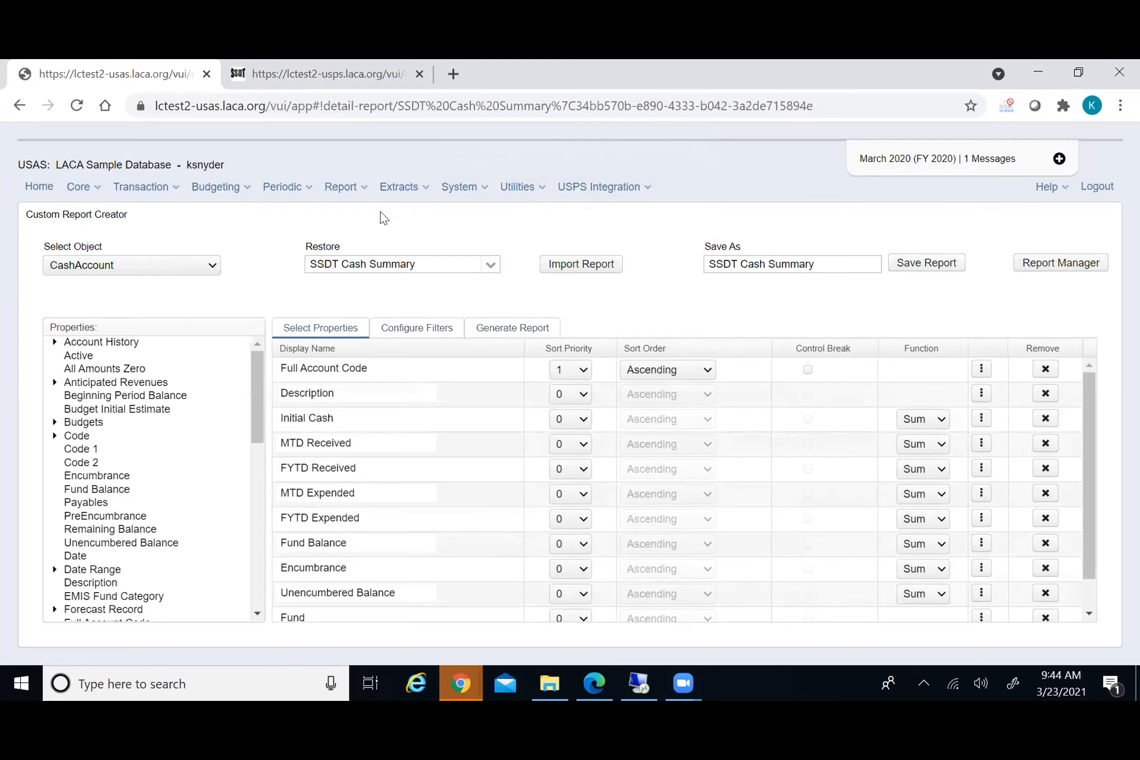
# Keep CashAccount as the SSDT Cash Summary's object and move on to report generation
pyautogui.click(213, 266)
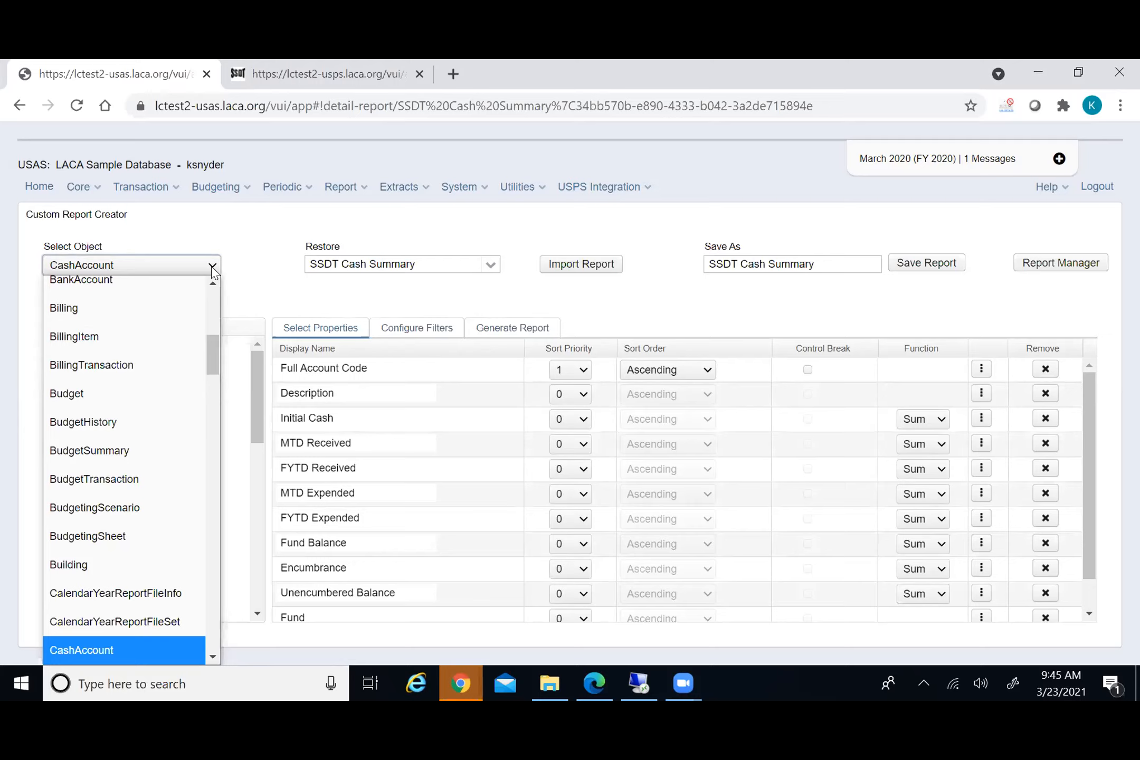
pyautogui.click(265, 241)
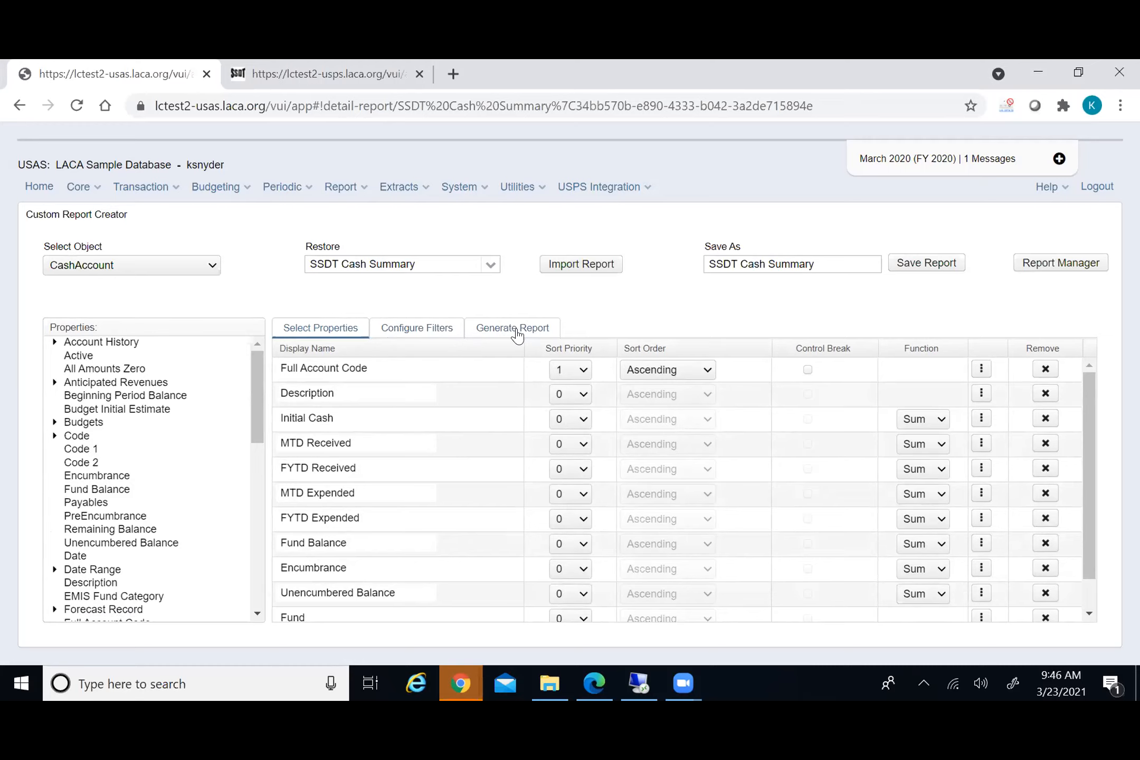
pyautogui.click(515, 331)
# Generate the SSDT Cash Summary as a PDF Cash Summary Report
pyautogui.scroll(-5, 648, 376)
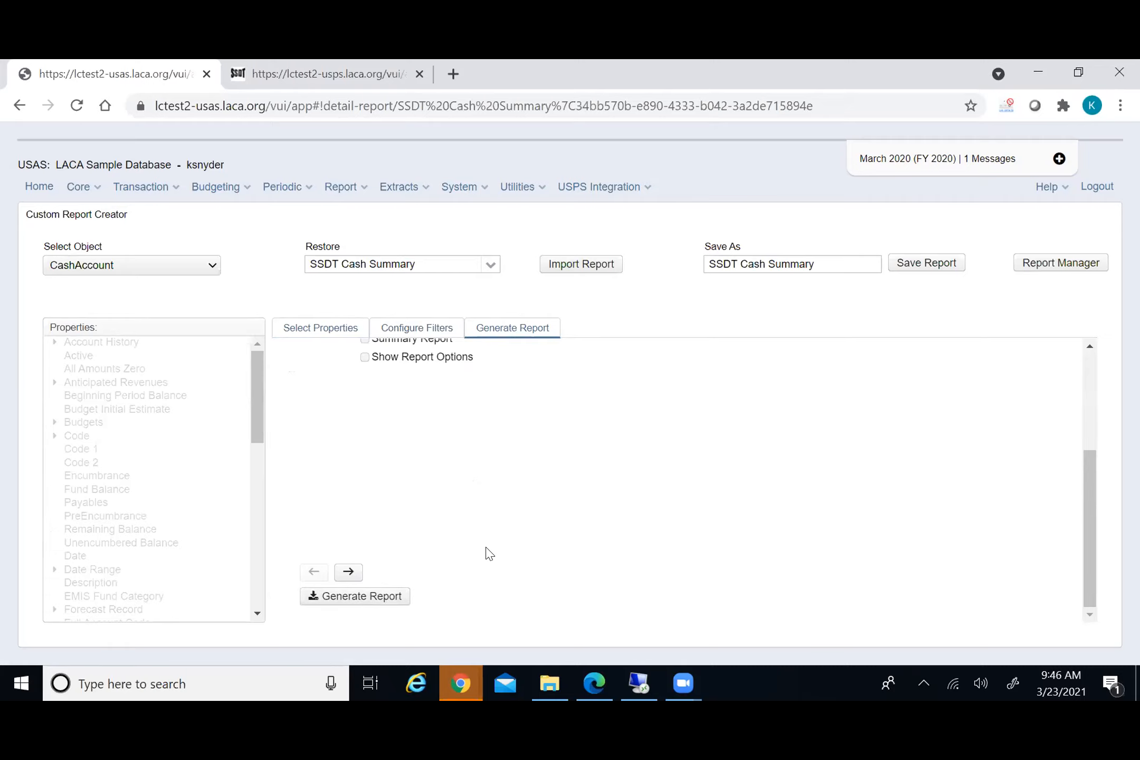
pyautogui.click(387, 595)
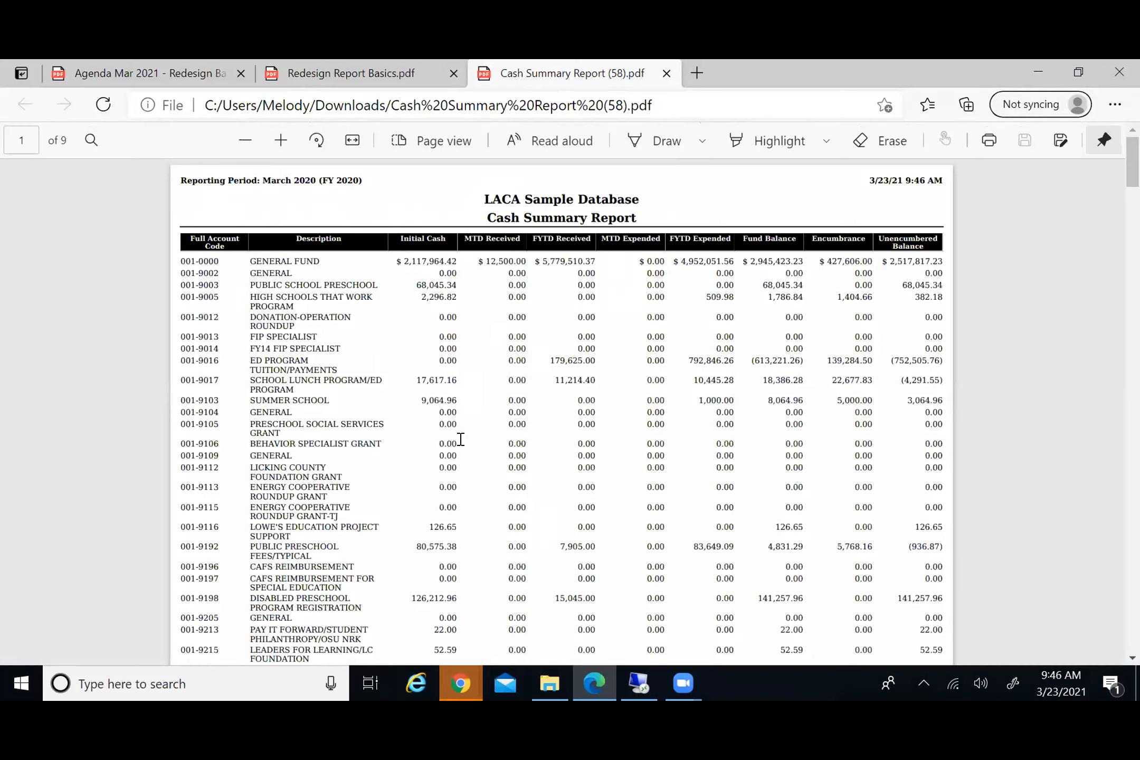
# Scroll through all nine PDF pages to the Grand Total, back to page 1, then minimize Edge
pyautogui.scroll(-20, 420, 395)
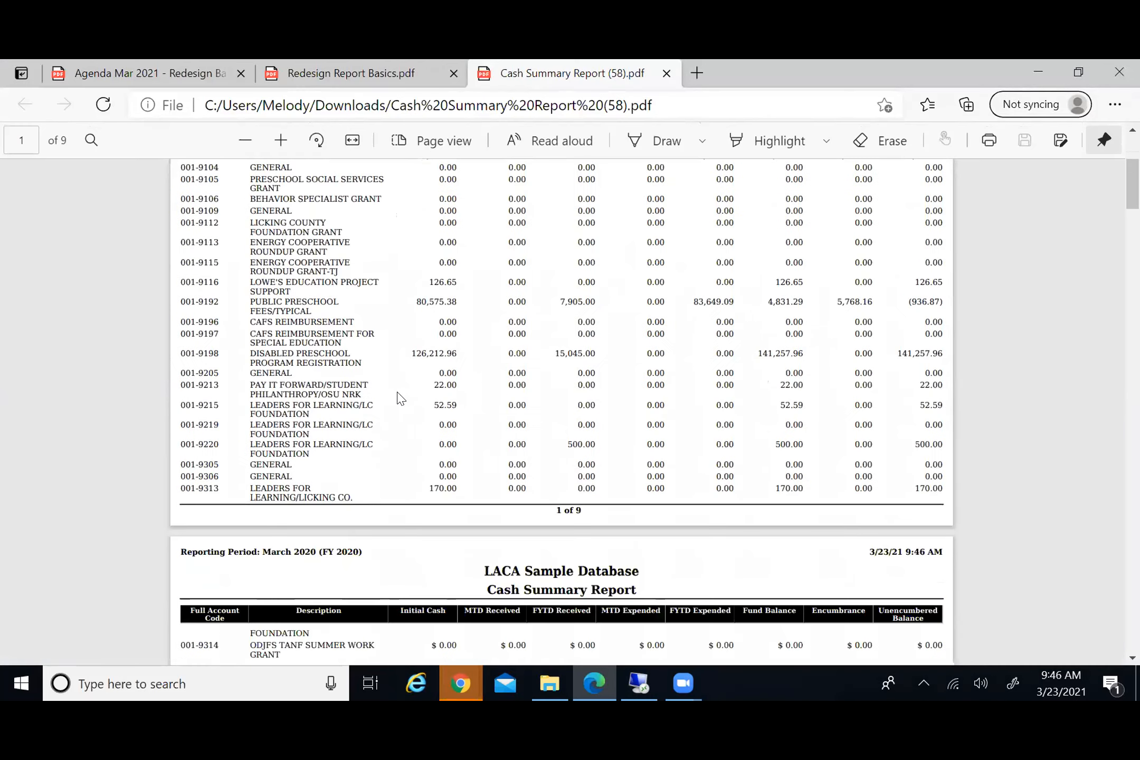
pyautogui.scroll(-20, 402, 398)
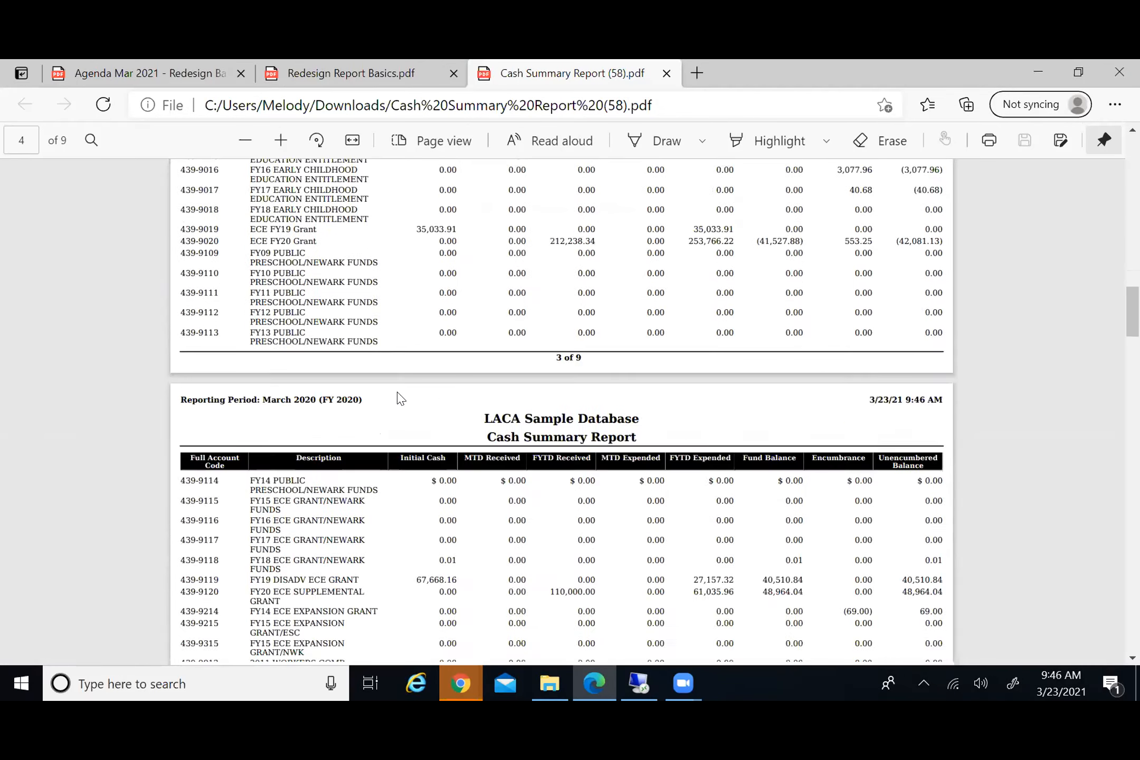
pyautogui.scroll(-20, 401, 398)
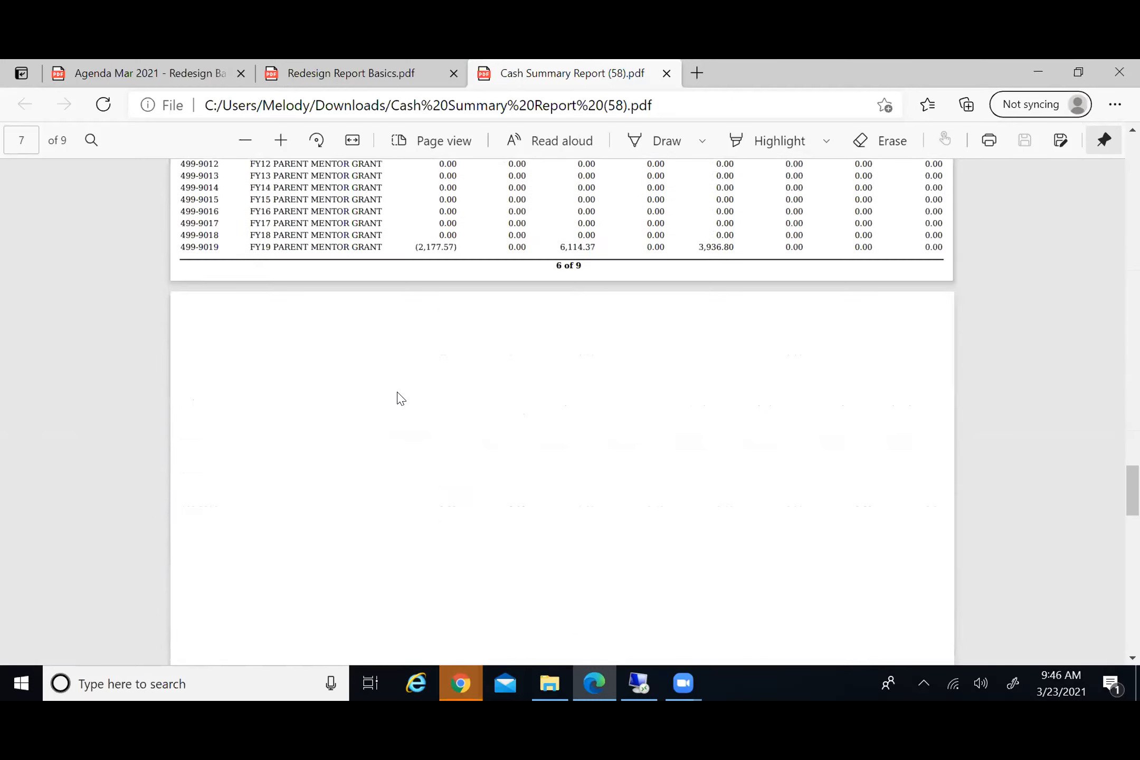
pyautogui.scroll(-20, 402, 399)
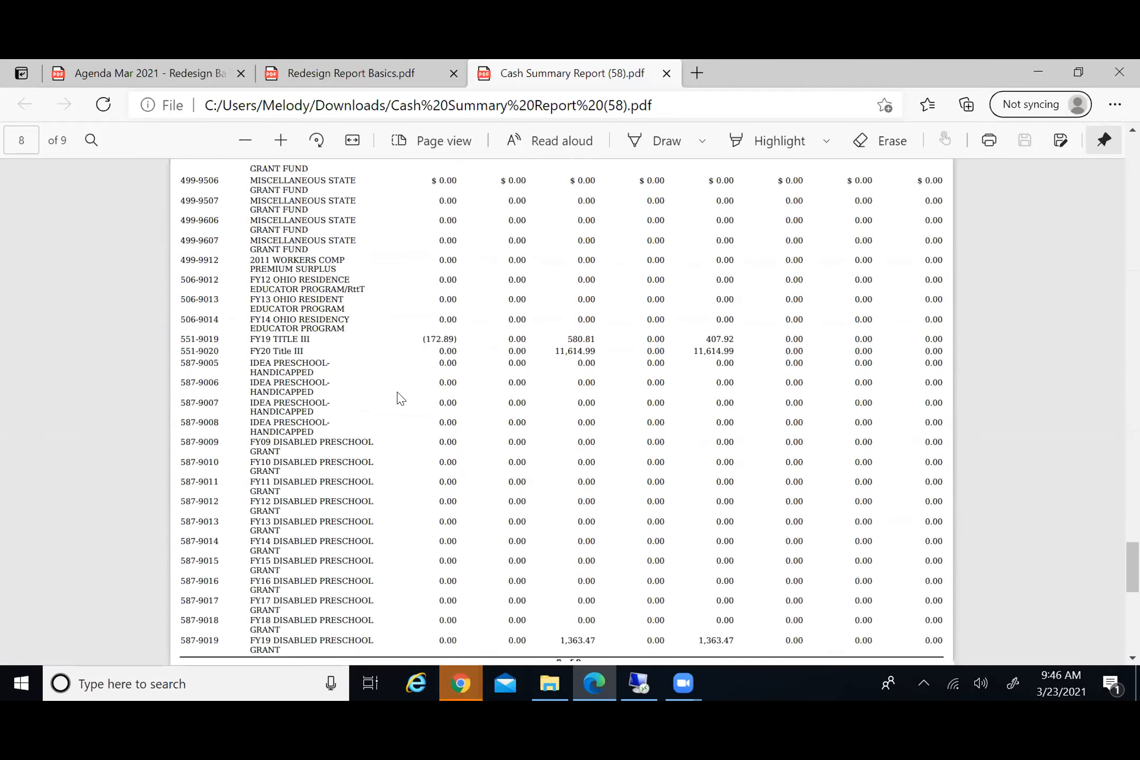
pyautogui.scroll(-2, 401, 399)
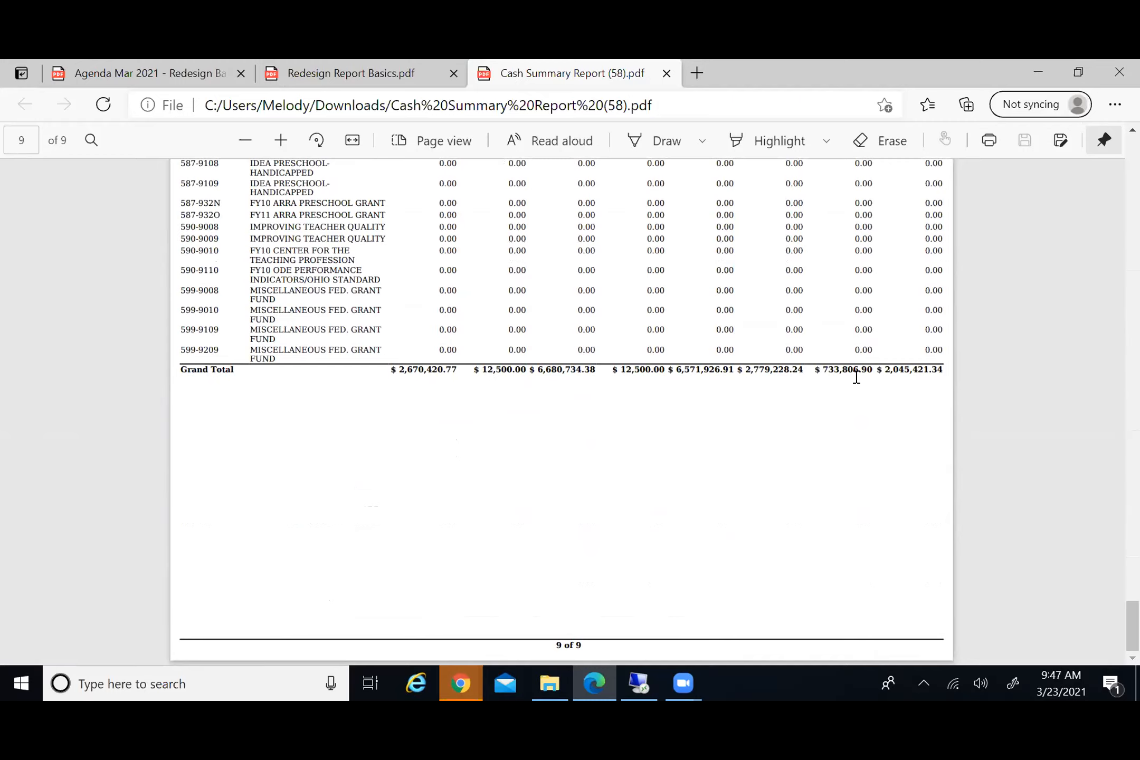
pyautogui.scroll(20, 950, 534)
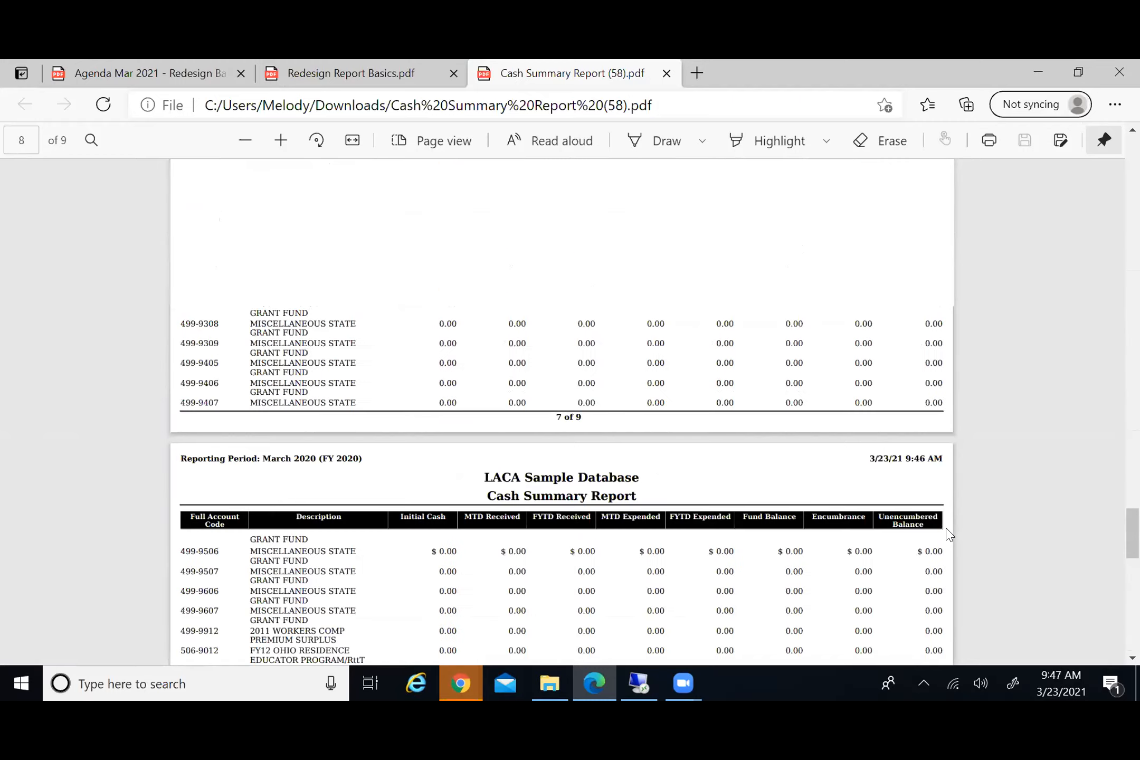
pyautogui.scroll(20, 947, 535)
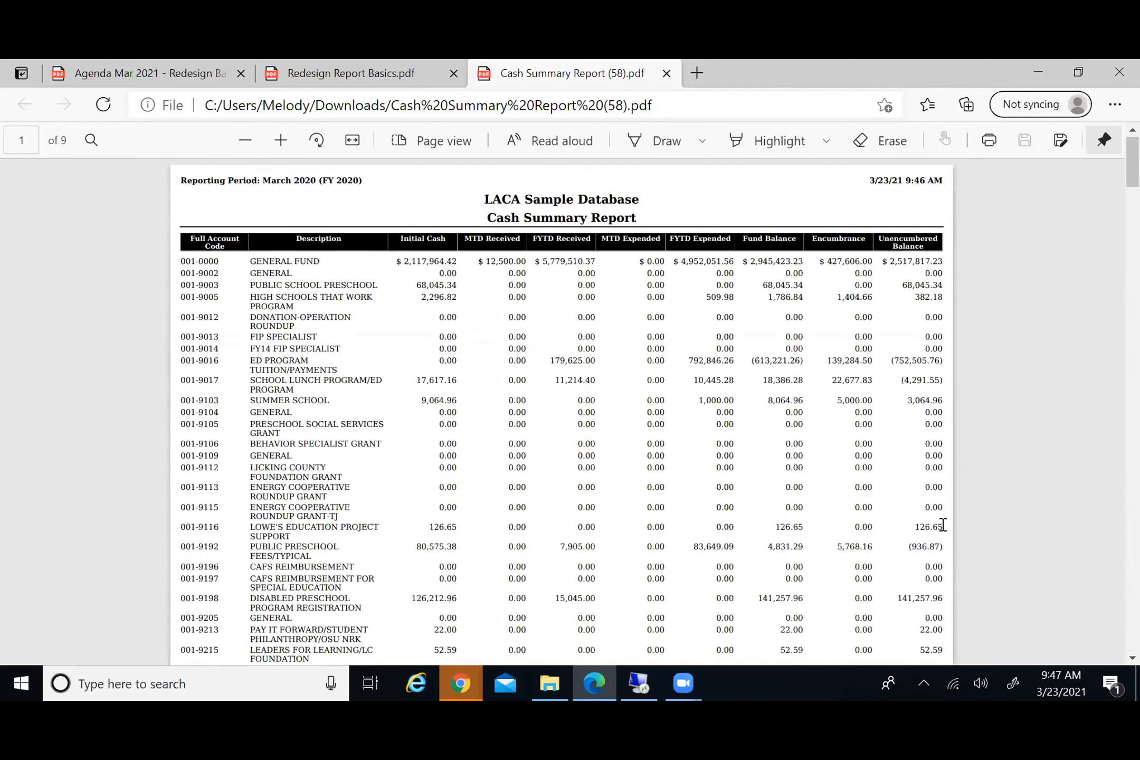
pyautogui.click(1039, 71)
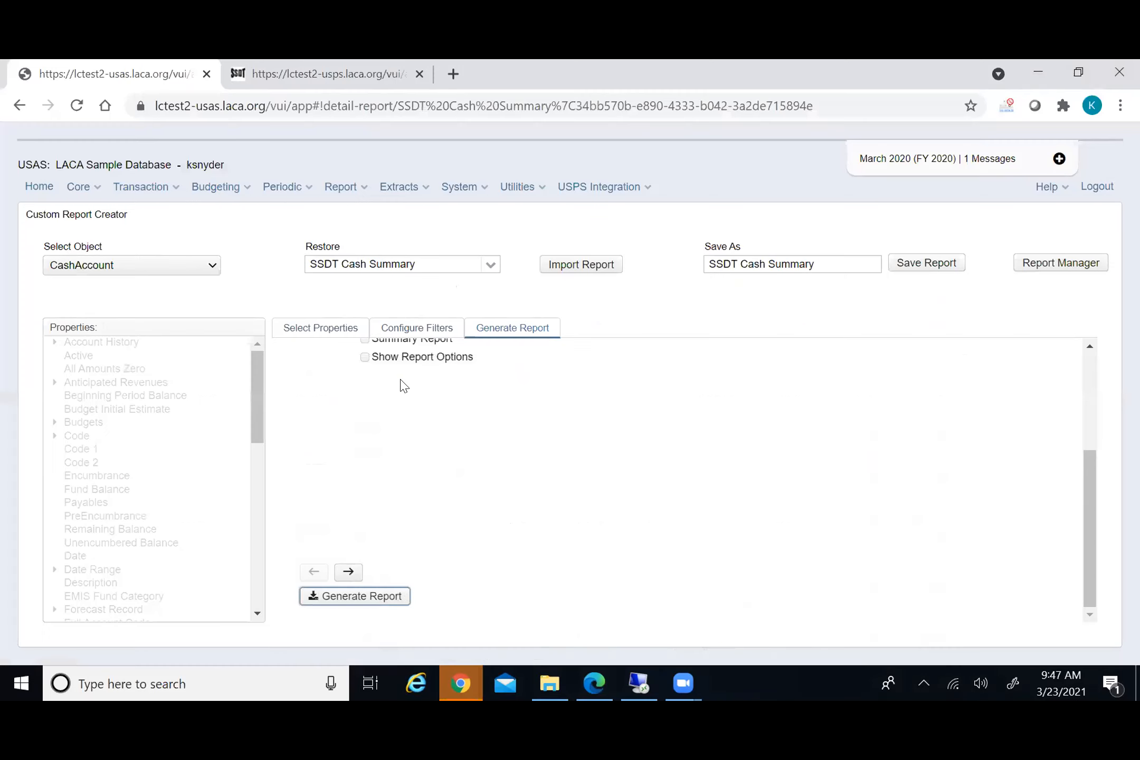
# Return to the Select Properties tab and select Active in the Properties tree
pyautogui.scroll(4, 625, 456)
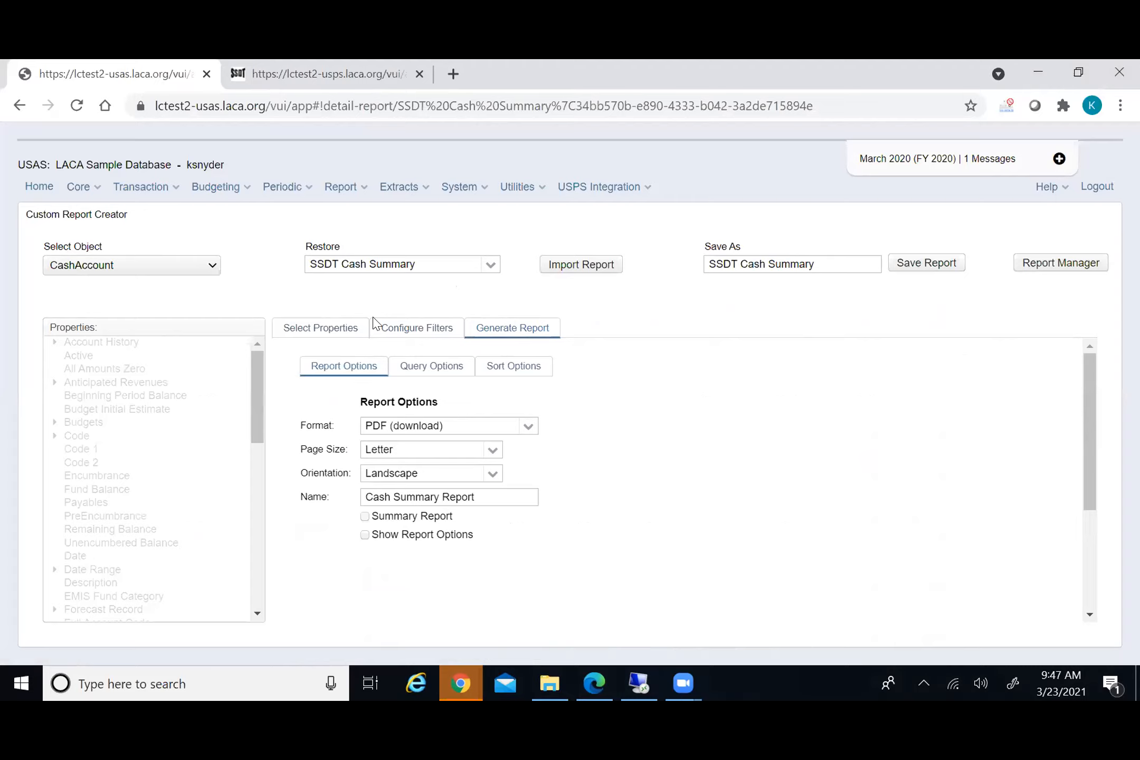
pyautogui.click(316, 331)
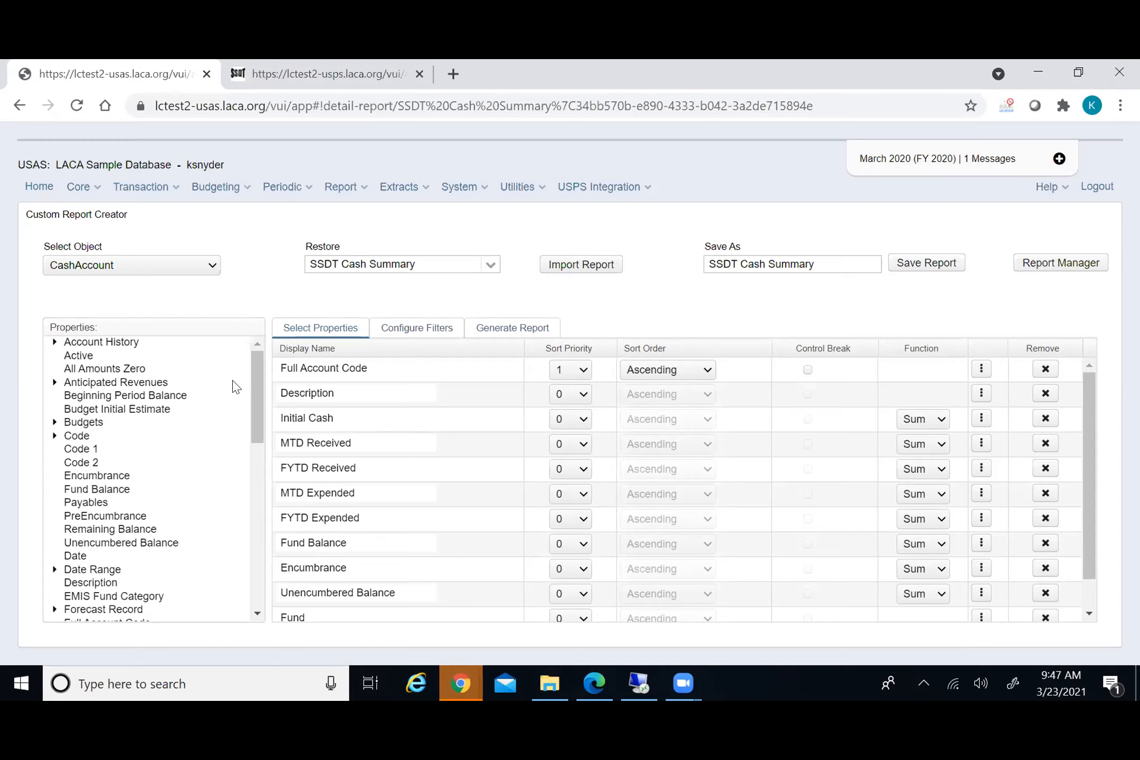
pyautogui.moveTo(258, 433)
pyautogui.mouseDown()
pyautogui.moveTo(258, 604)
pyautogui.moveTo(269, 442)
pyautogui.mouseUp()
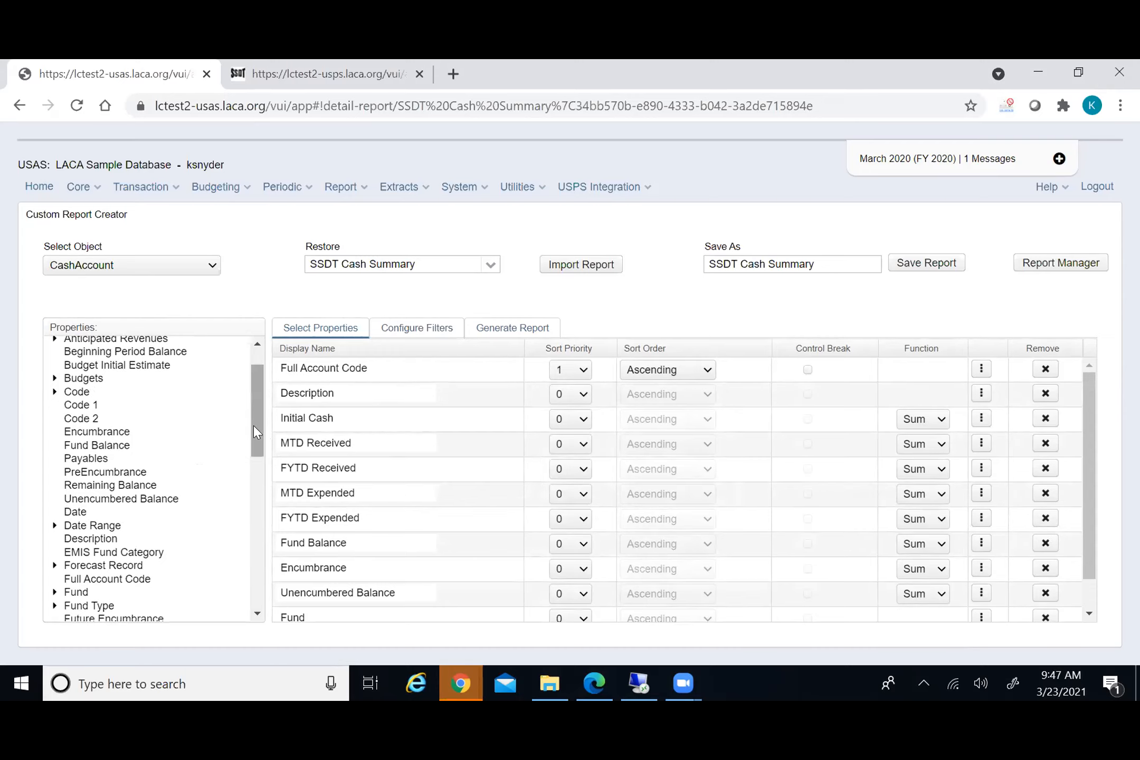
pyautogui.scroll(1, 253, 426)
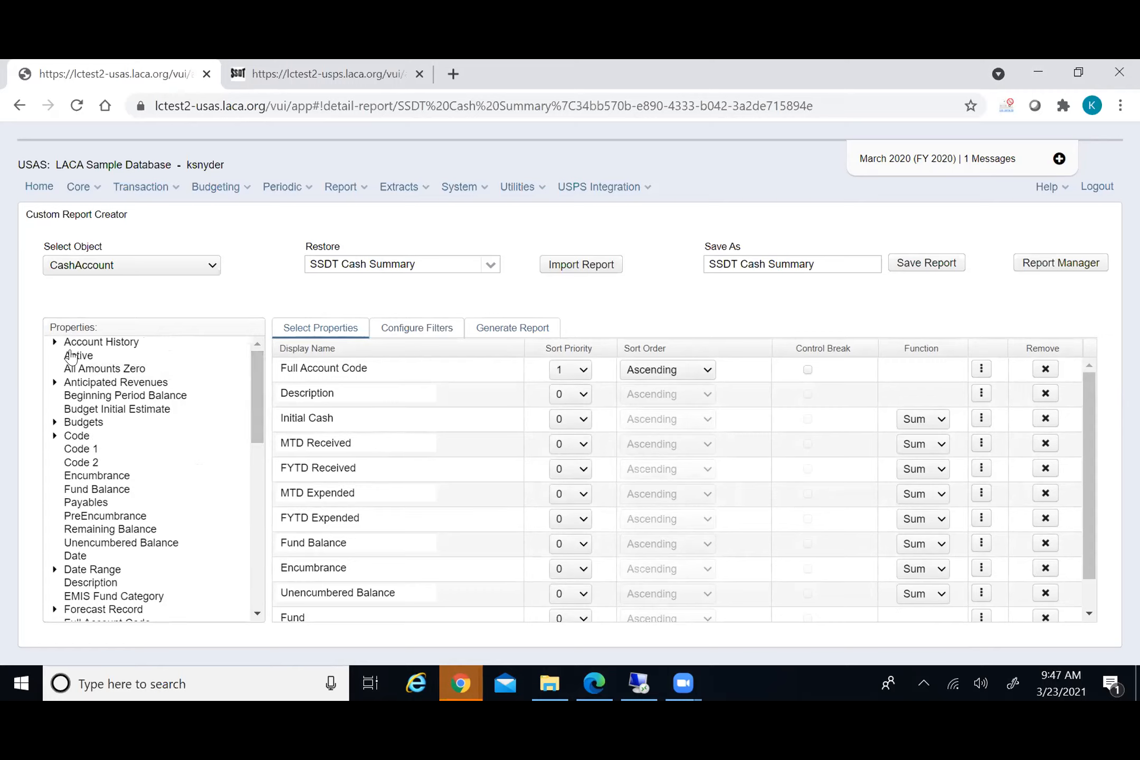
pyautogui.click(82, 358)
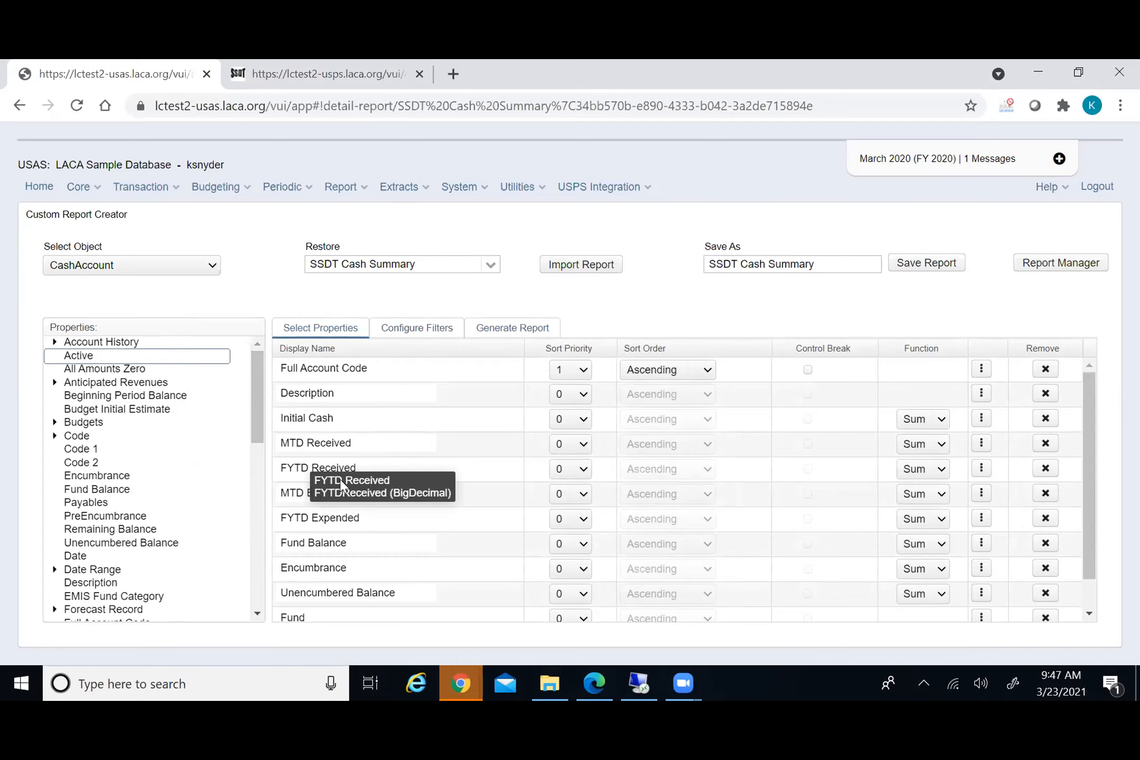
pyautogui.moveTo(1093, 521); pyautogui.dragTo(1094, 558)
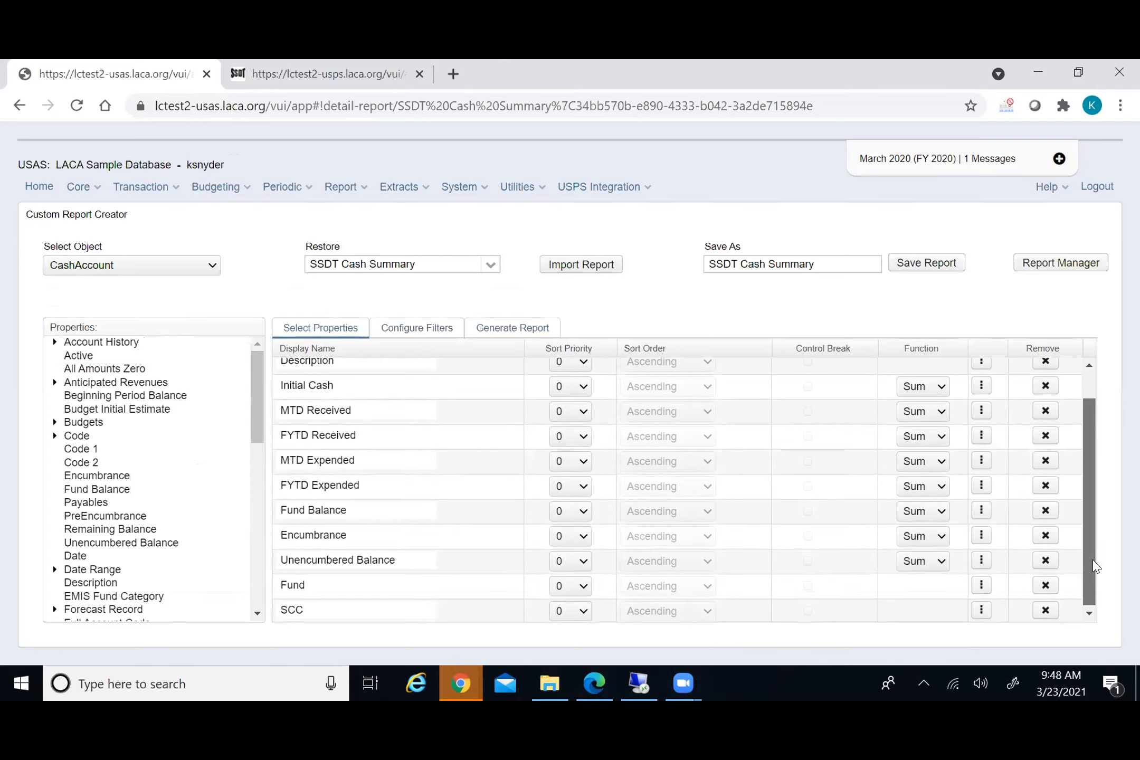
pyautogui.click(85, 358)
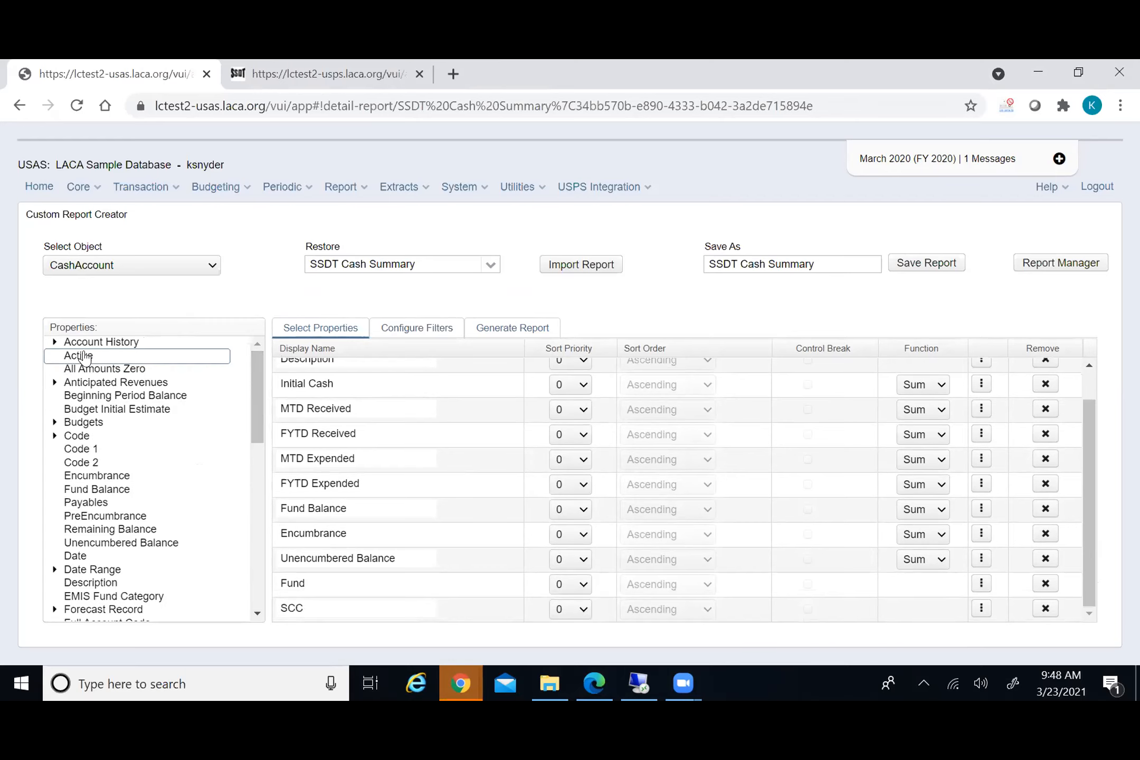
# Add Active as a column, remove it, then drop it below Unencumbered Balance
pyautogui.doubleClick(84, 358)
pyautogui.scroll(-1, 720, 483)
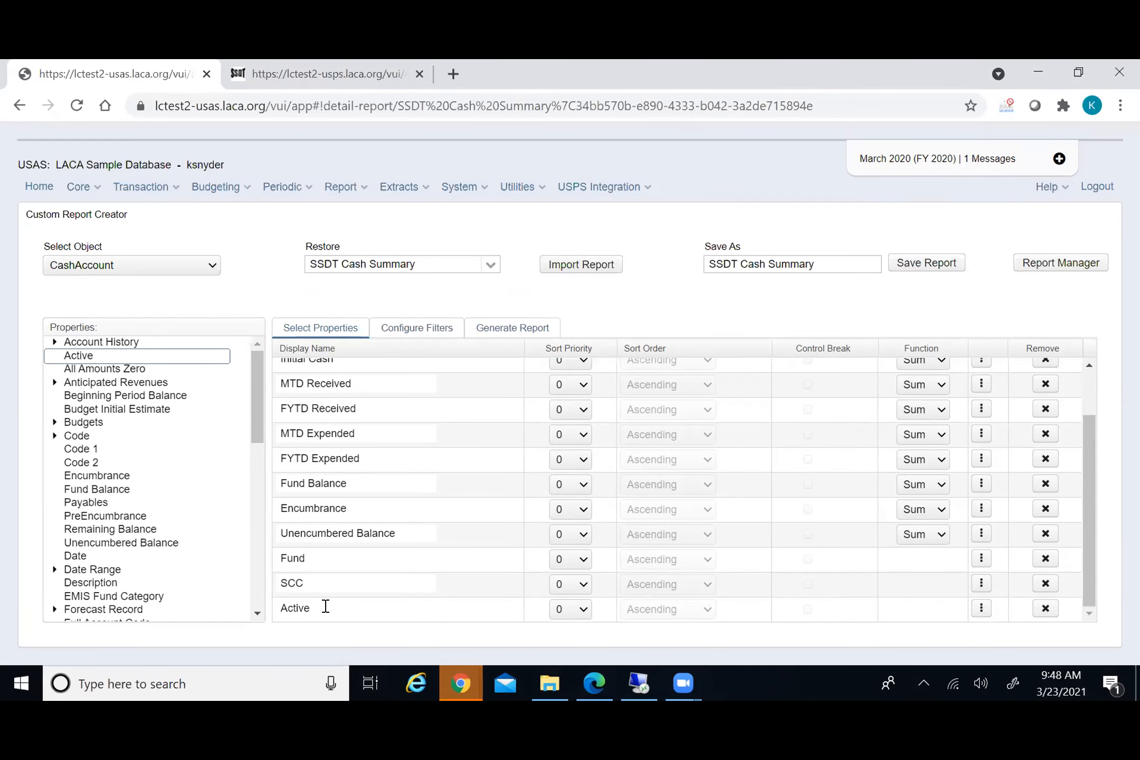
pyautogui.moveTo(81, 359); pyautogui.dragTo(369, 597)
pyautogui.click(1044, 611)
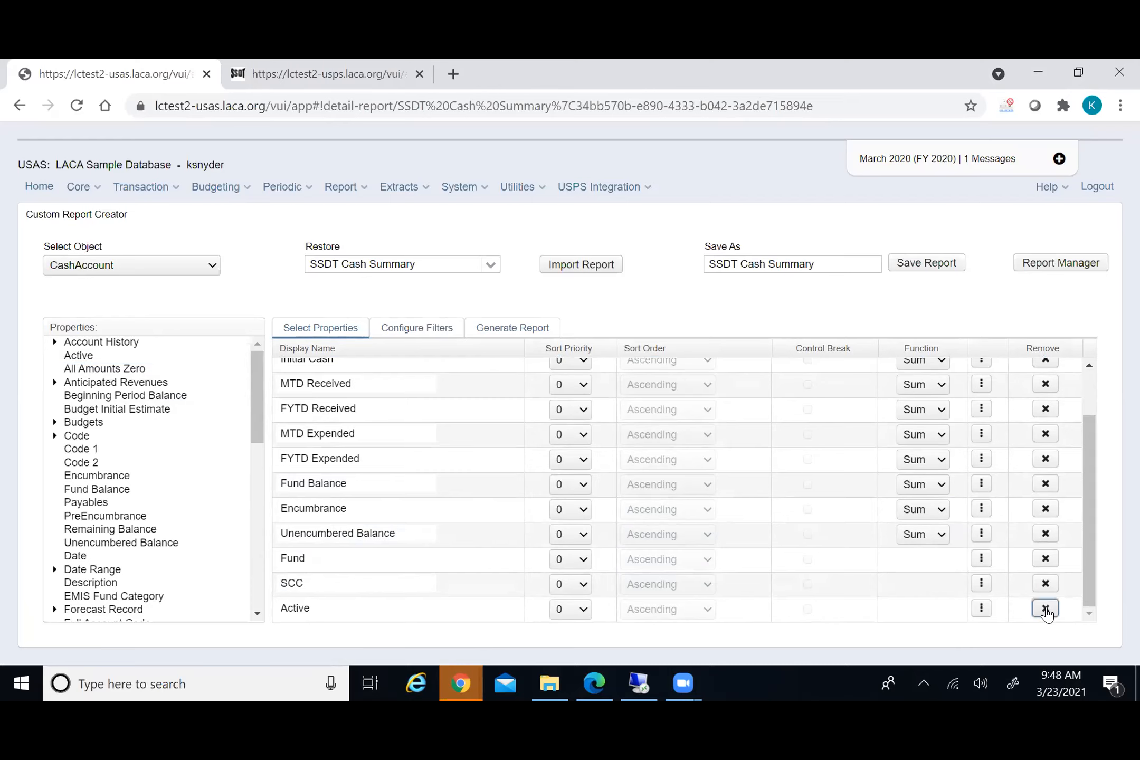
pyautogui.scroll(-1, 417, 559)
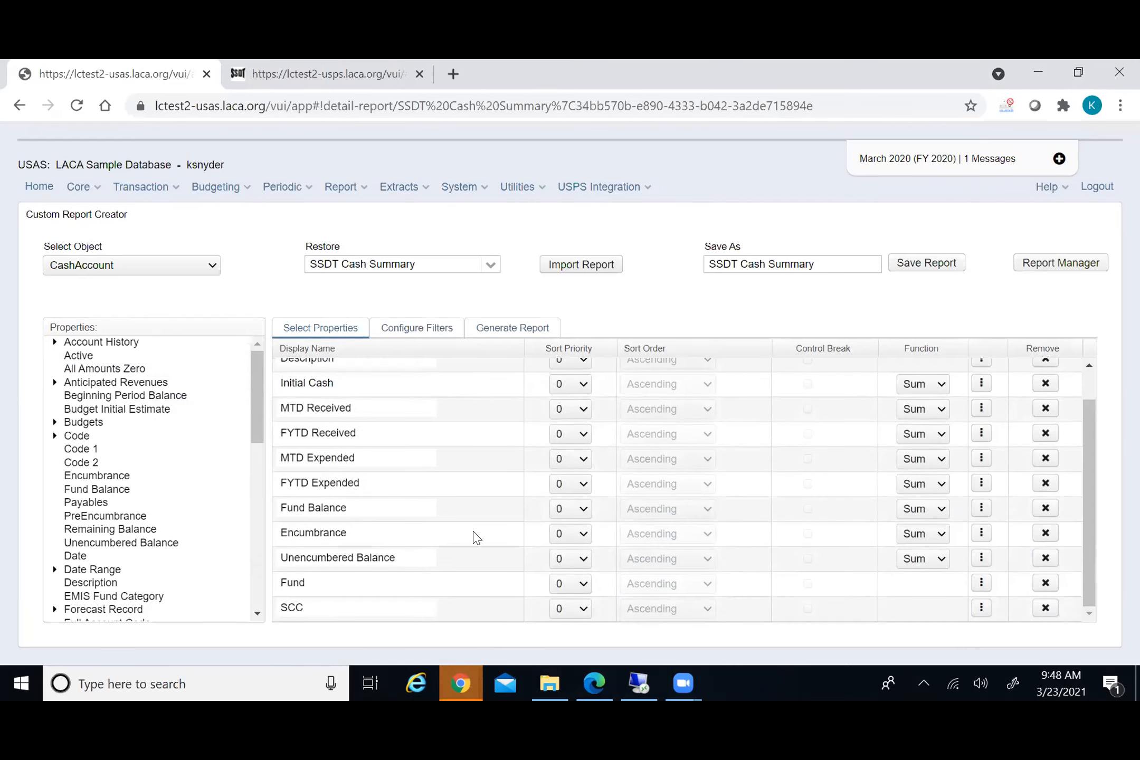
pyautogui.moveTo(87, 359); pyautogui.dragTo(360, 583)
# Drag the Active column below SCC so it becomes the last column
pyautogui.scroll(-3, 479, 525)
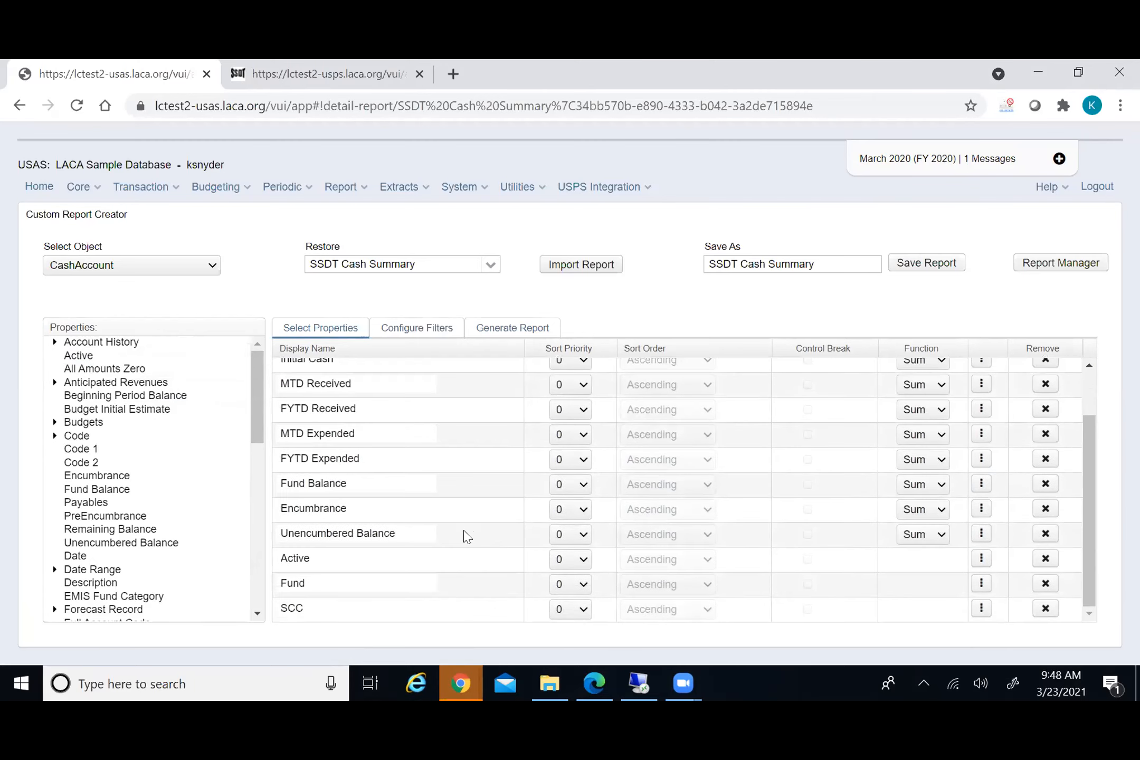
pyautogui.moveTo(480, 570); pyautogui.dragTo(472, 615)
pyautogui.moveTo(486, 563); pyautogui.dragTo(451, 560)
pyautogui.scroll(-2, 61, 475)
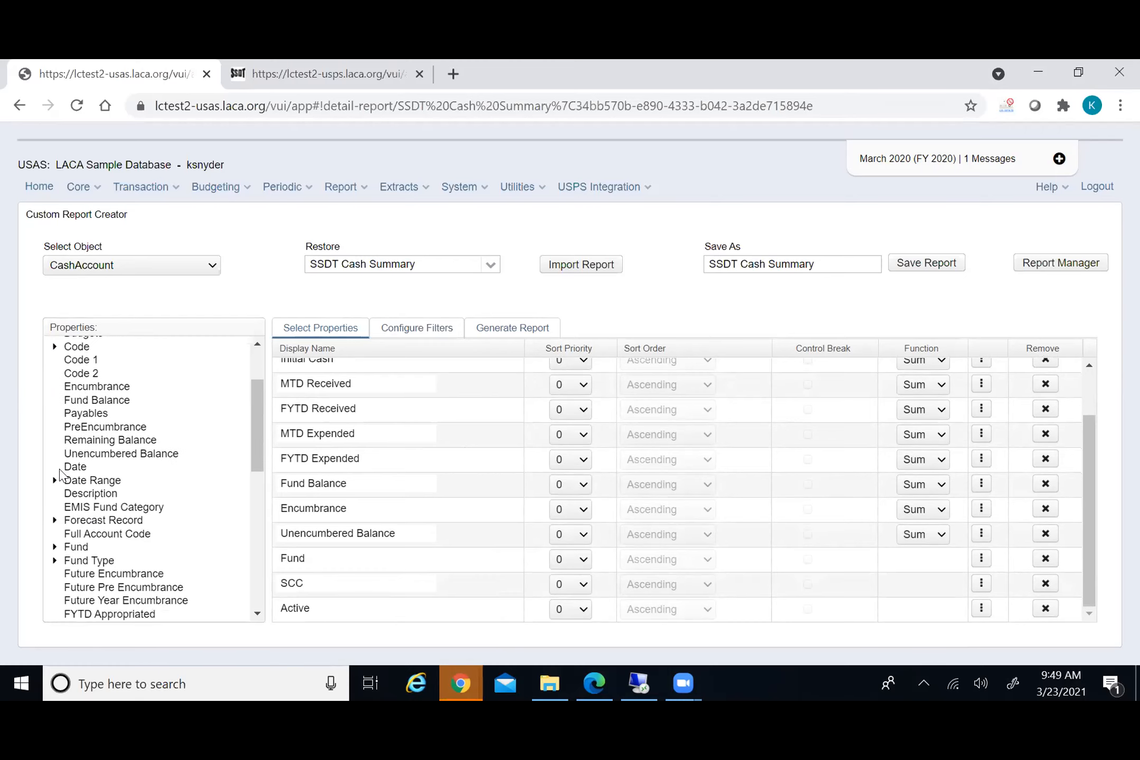
pyautogui.scroll(-2, 61, 475)
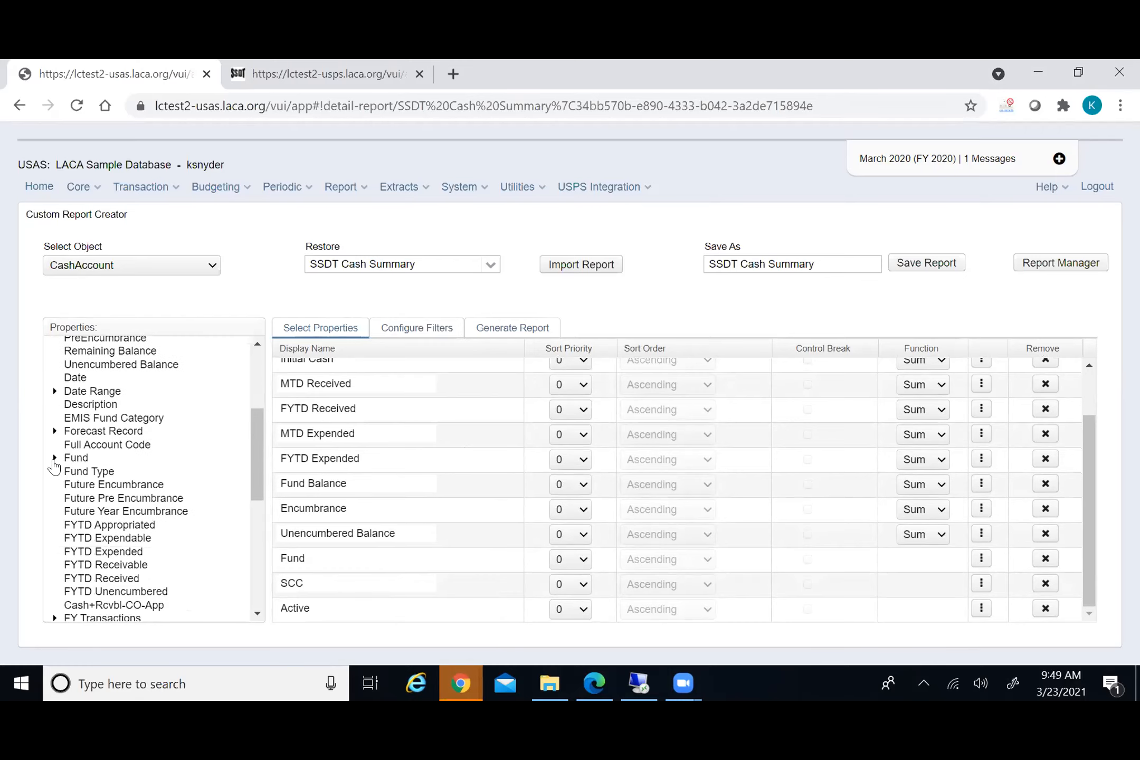
pyautogui.click(55, 459)
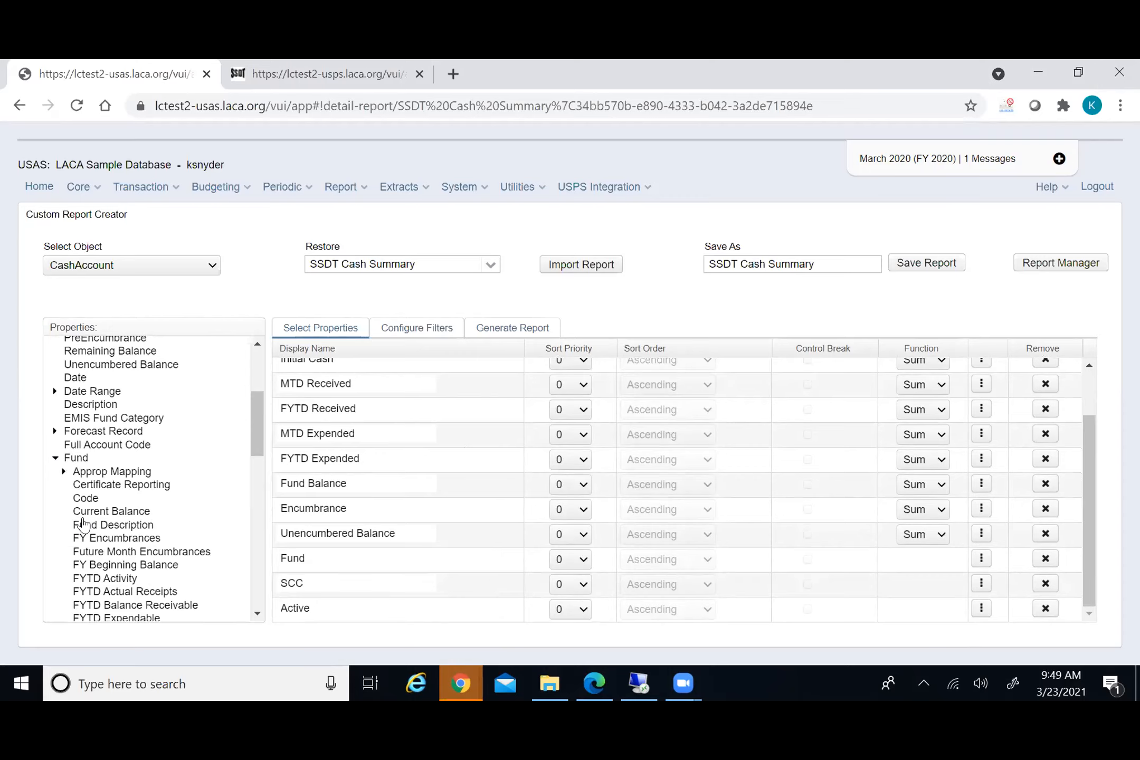
pyautogui.scroll(-2, 89, 525)
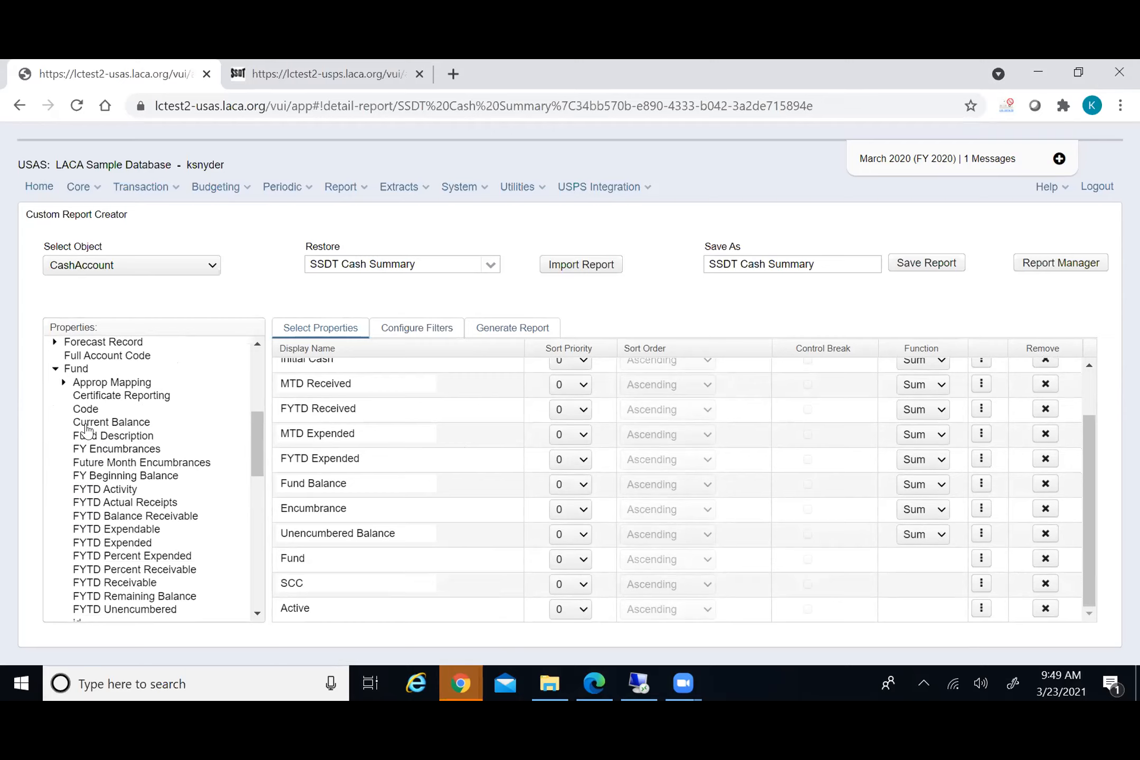
pyautogui.click(55, 370)
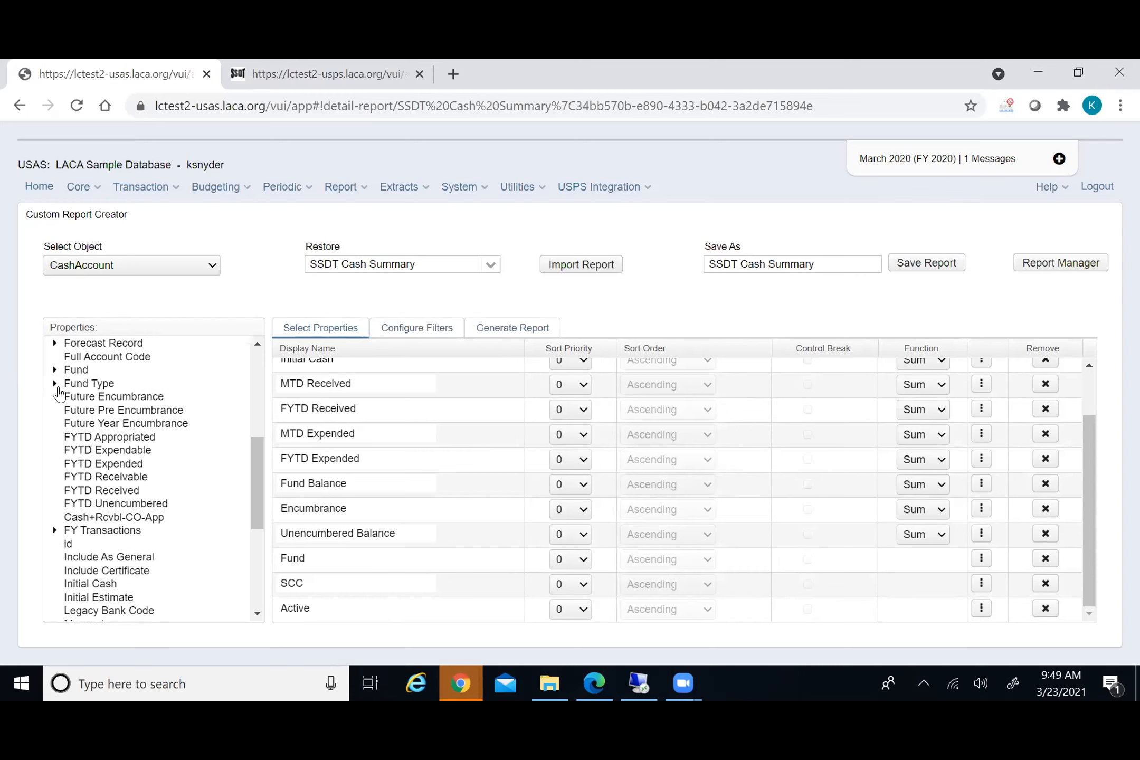
pyautogui.scroll(4, 59, 393)
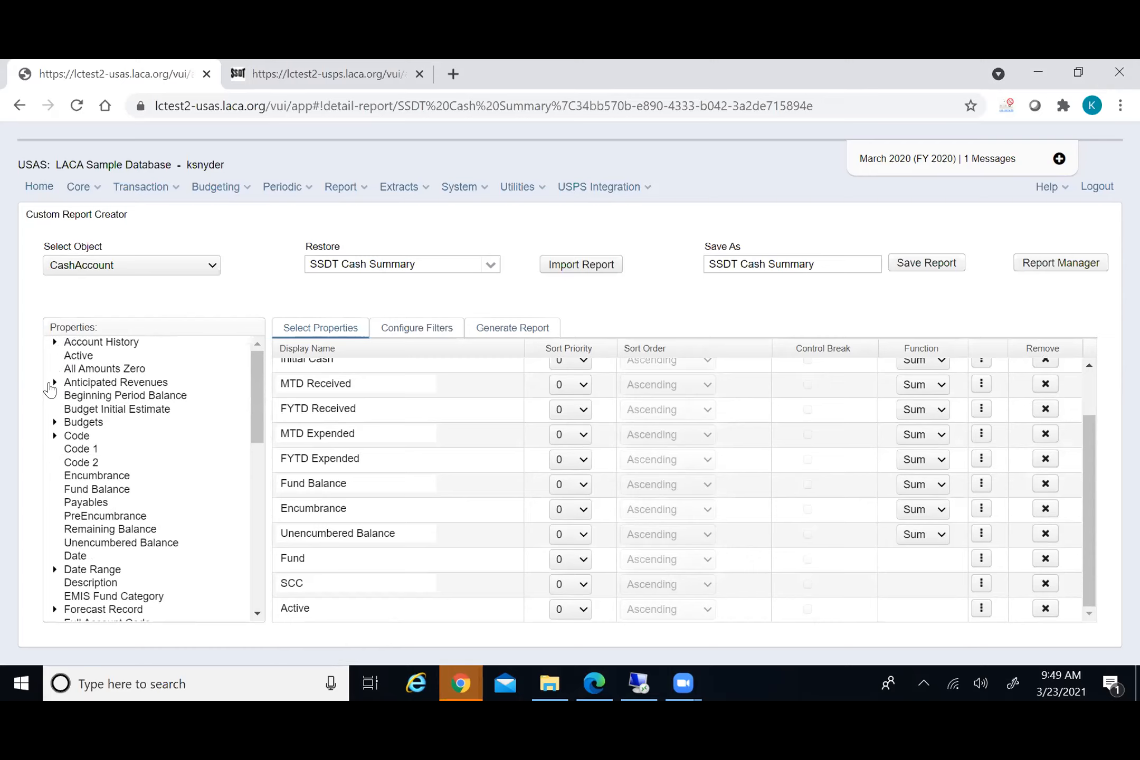
pyautogui.scroll(-2, 45, 487)
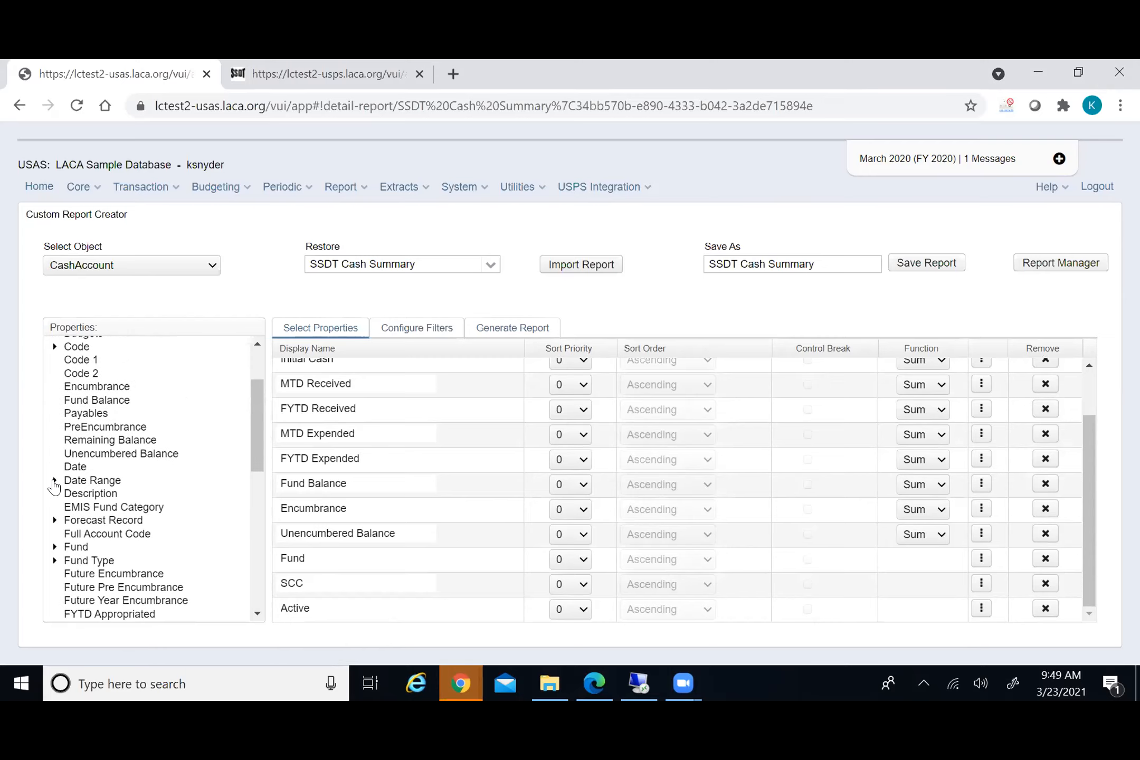
pyautogui.click(55, 480)
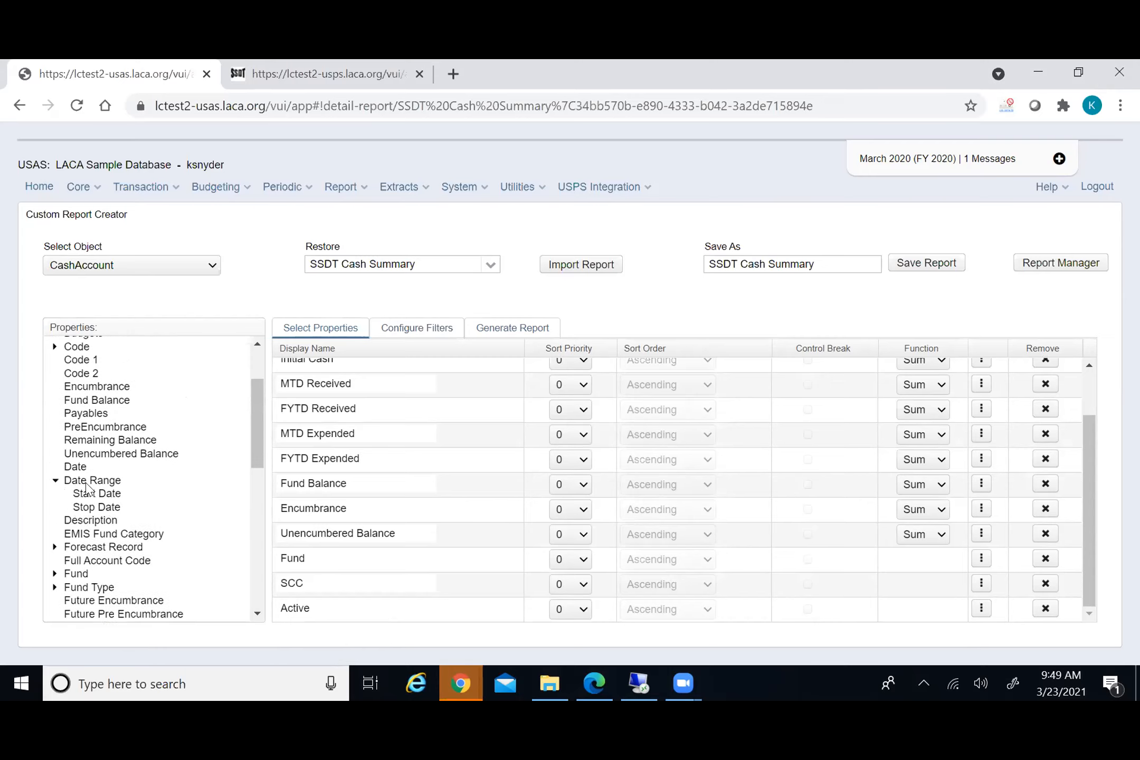
pyautogui.click(55, 481)
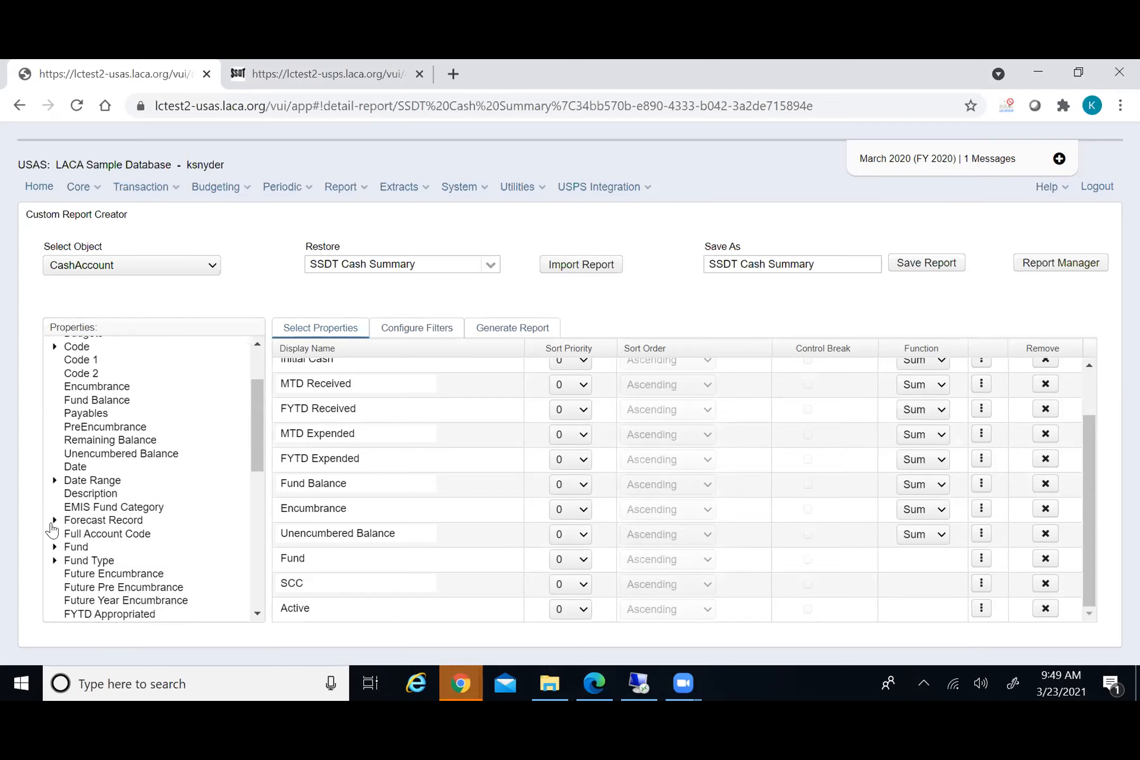
pyautogui.scroll(-2, 64, 533)
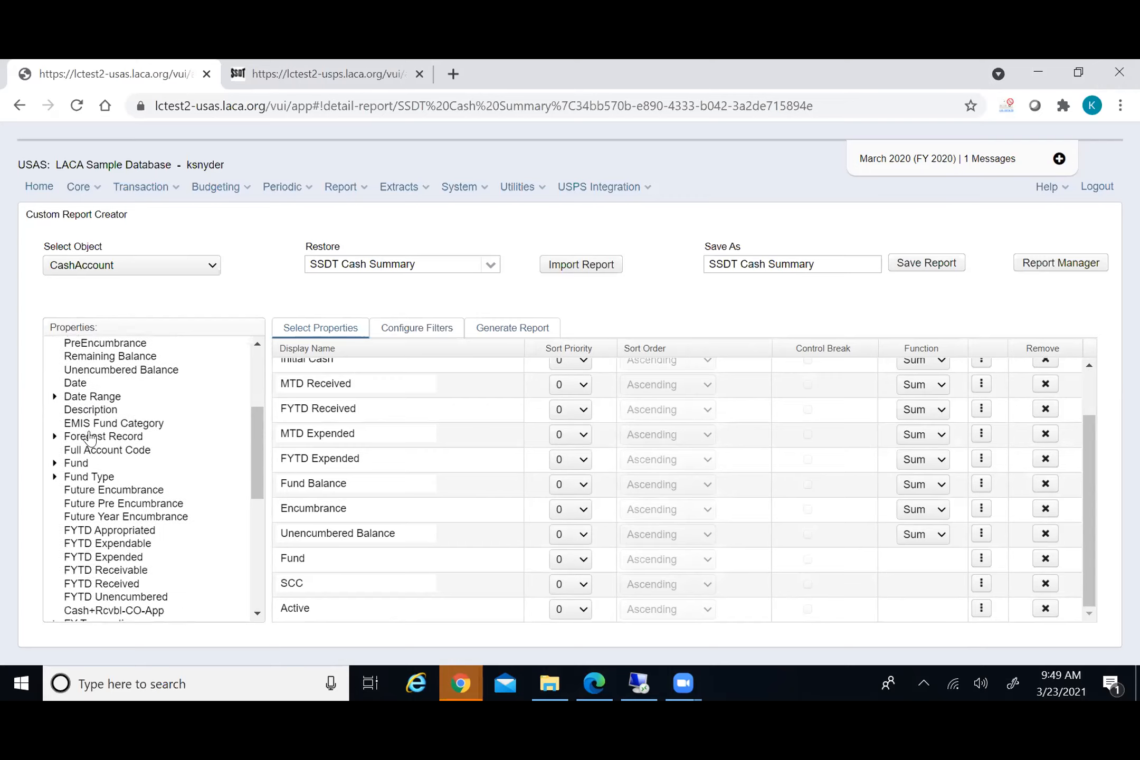
pyautogui.scroll(4, 106, 499)
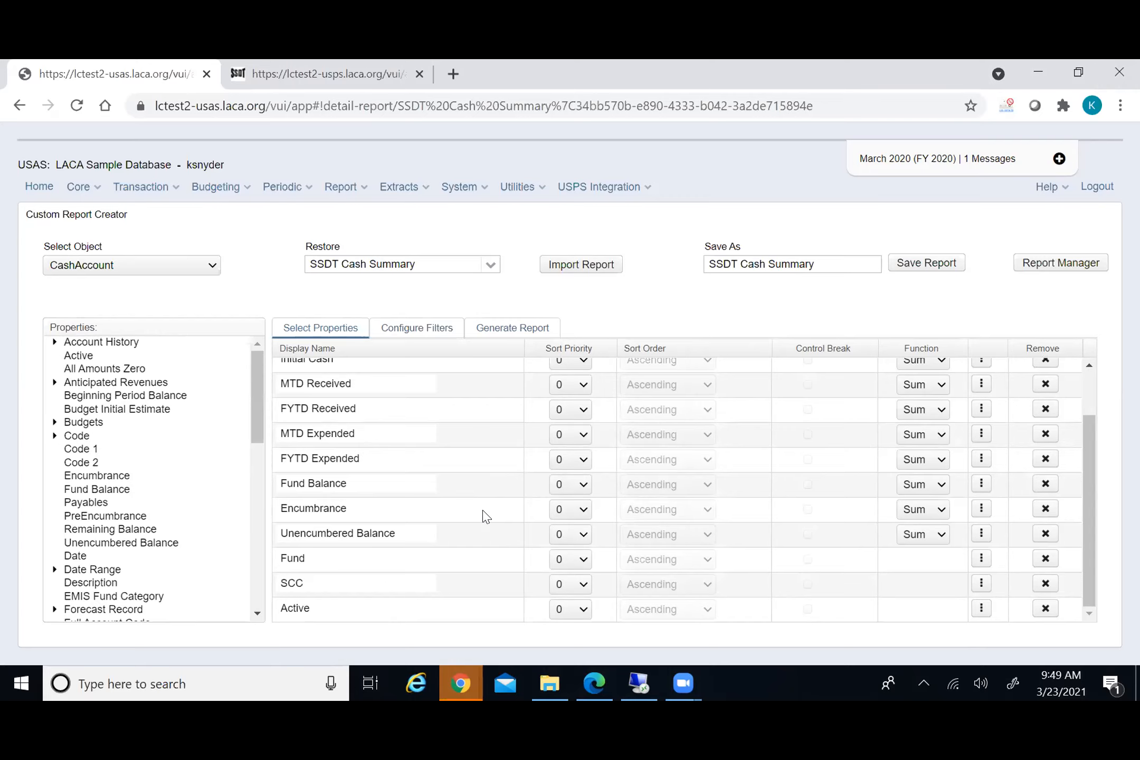
pyautogui.scroll(3, 461, 433)
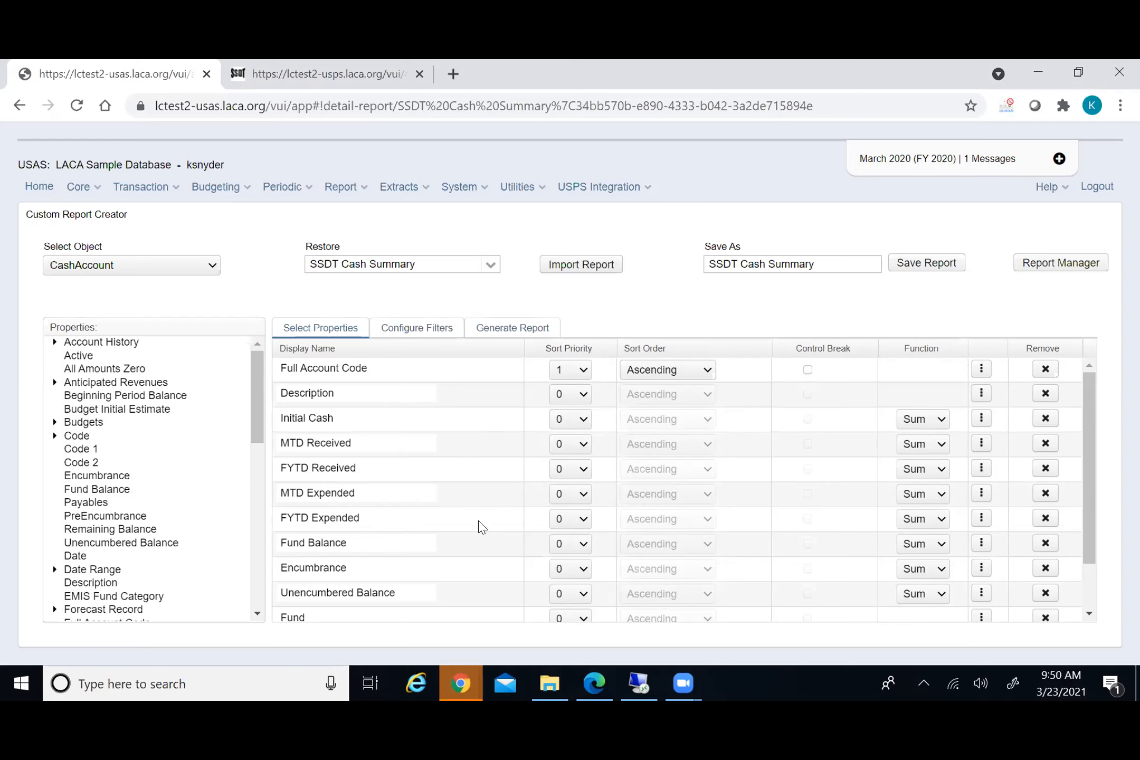
# Review the Cash Summary's property columns, then open the Generate Report tab
pyautogui.scroll(-1, 455, 525)
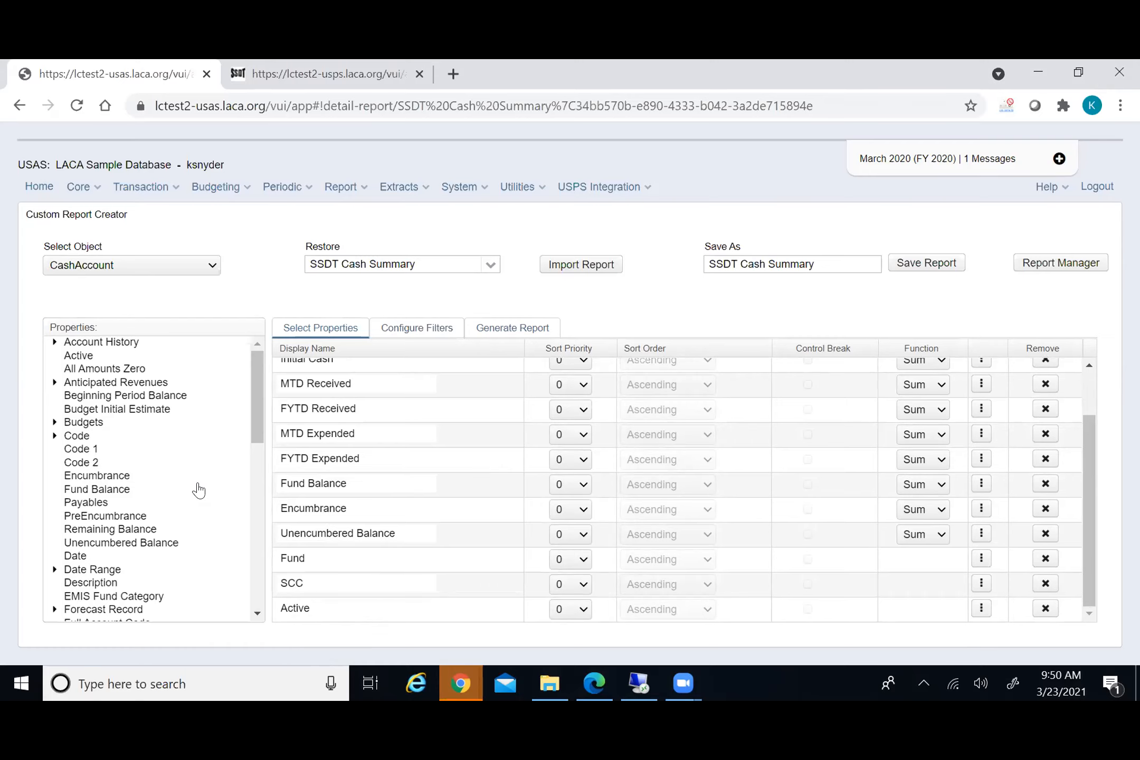
pyautogui.scroll(2, 346, 406)
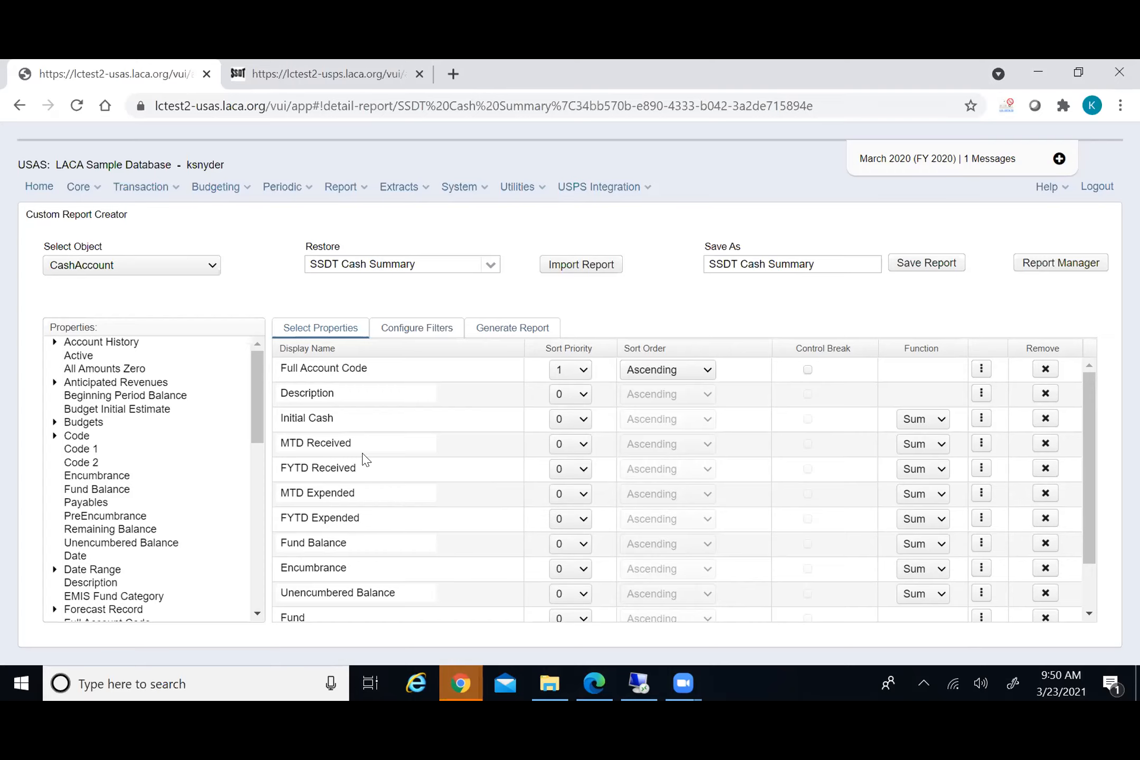
pyautogui.scroll(-2, 369, 465)
pyautogui.scroll(2, 400, 499)
pyautogui.click(517, 332)
# Generate the Cash Summary PDF with the Active column, then minimize Edge
pyautogui.scroll(-3, 623, 414)
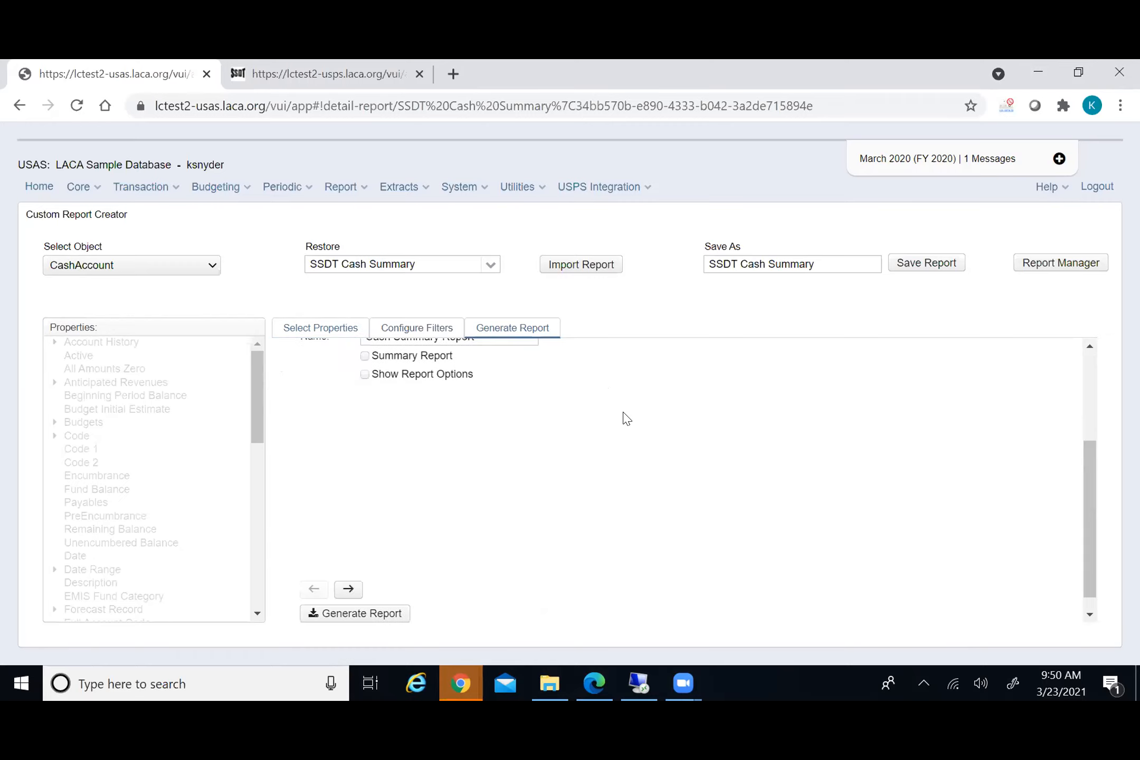
pyautogui.click(388, 598)
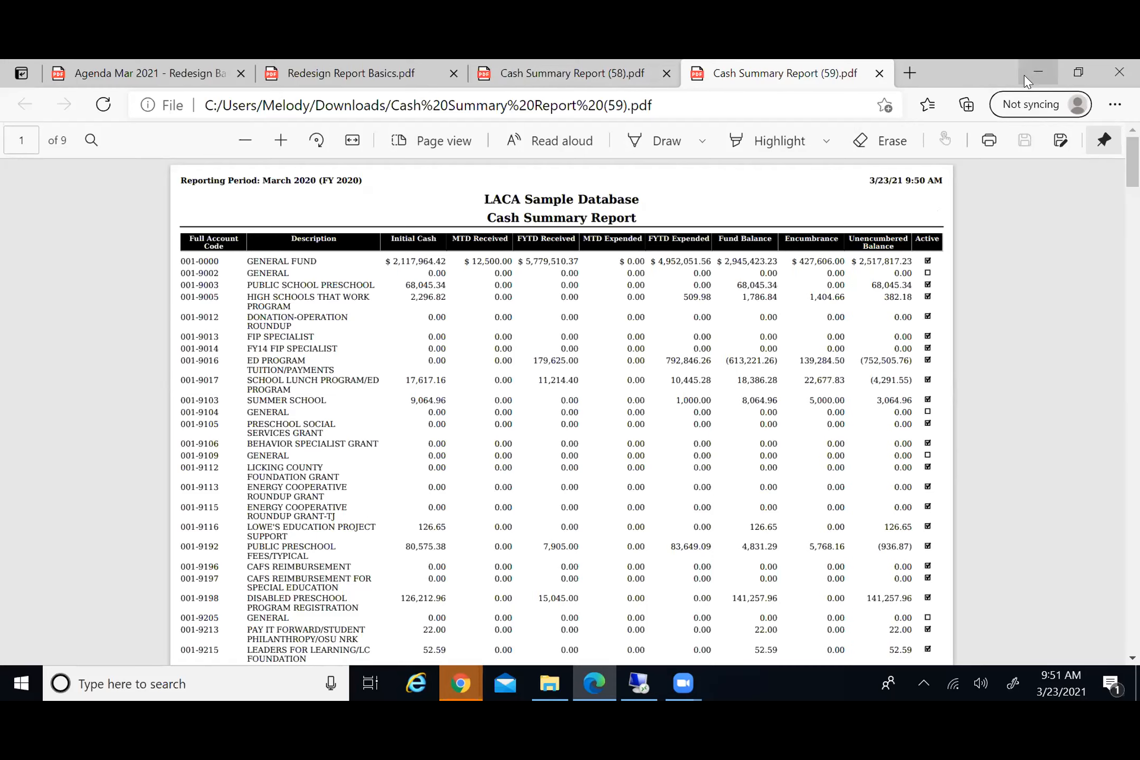
pyautogui.click(1038, 73)
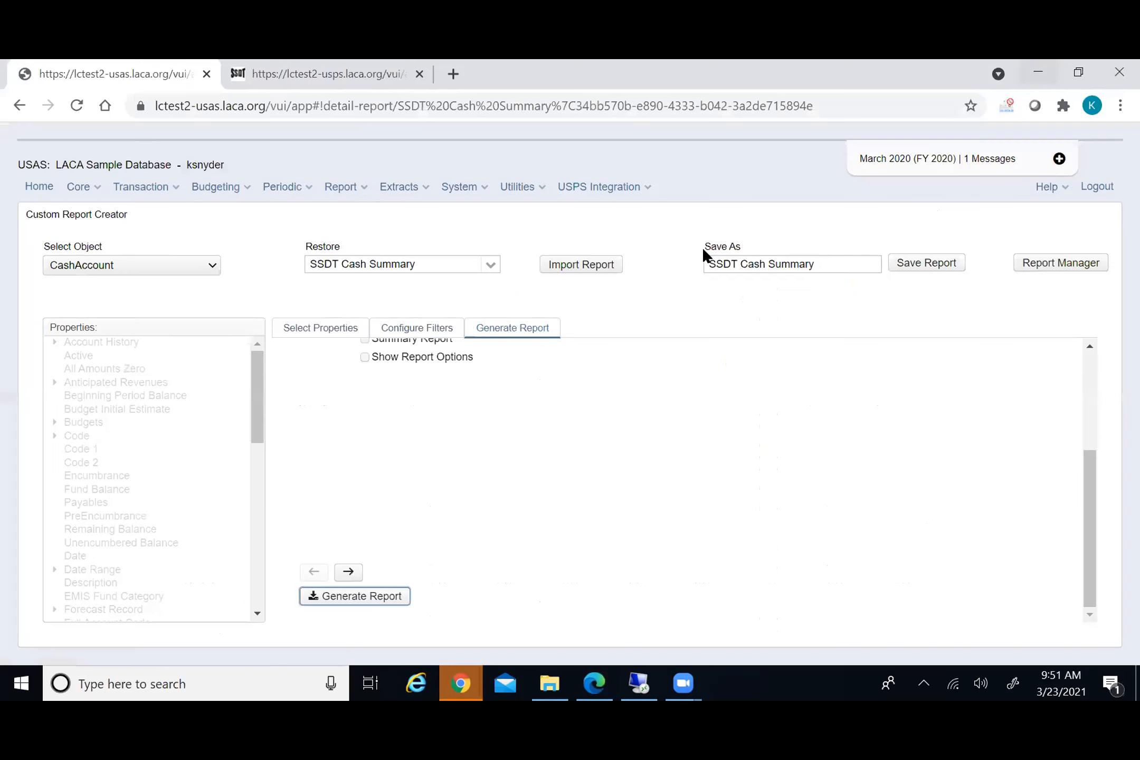
# On Select Properties, remove the Active column and review the remaining columns
pyautogui.click(330, 330)
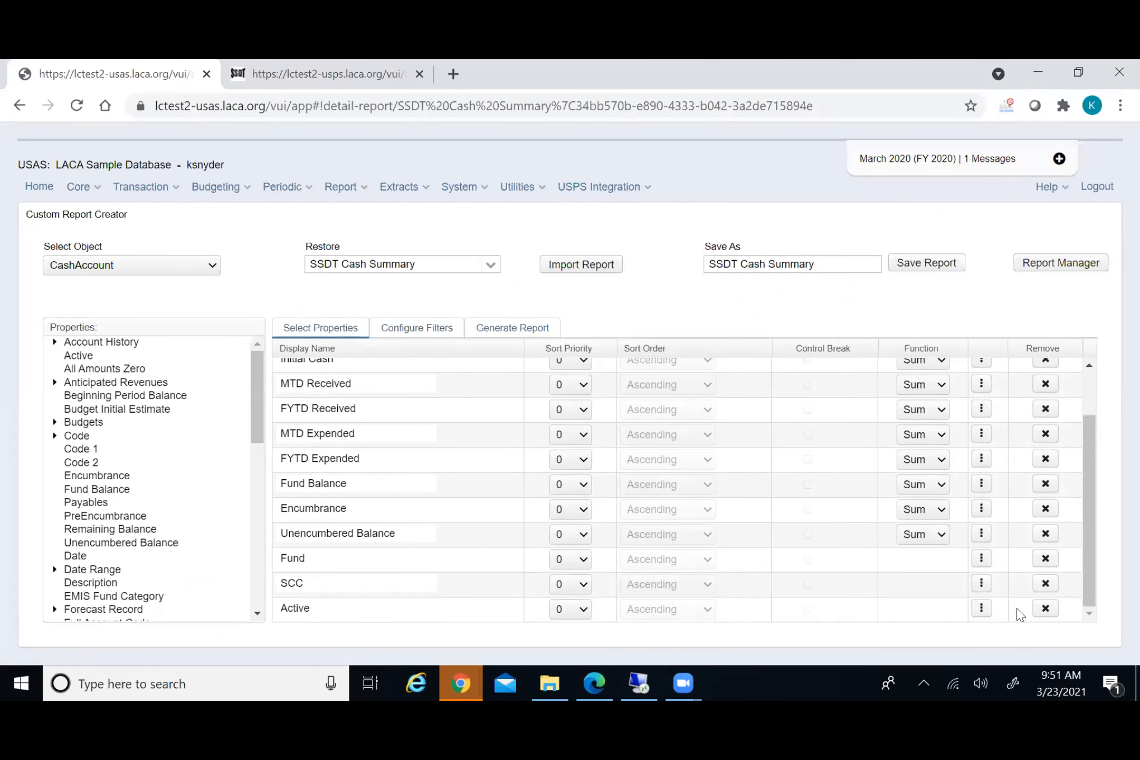
pyautogui.click(1046, 610)
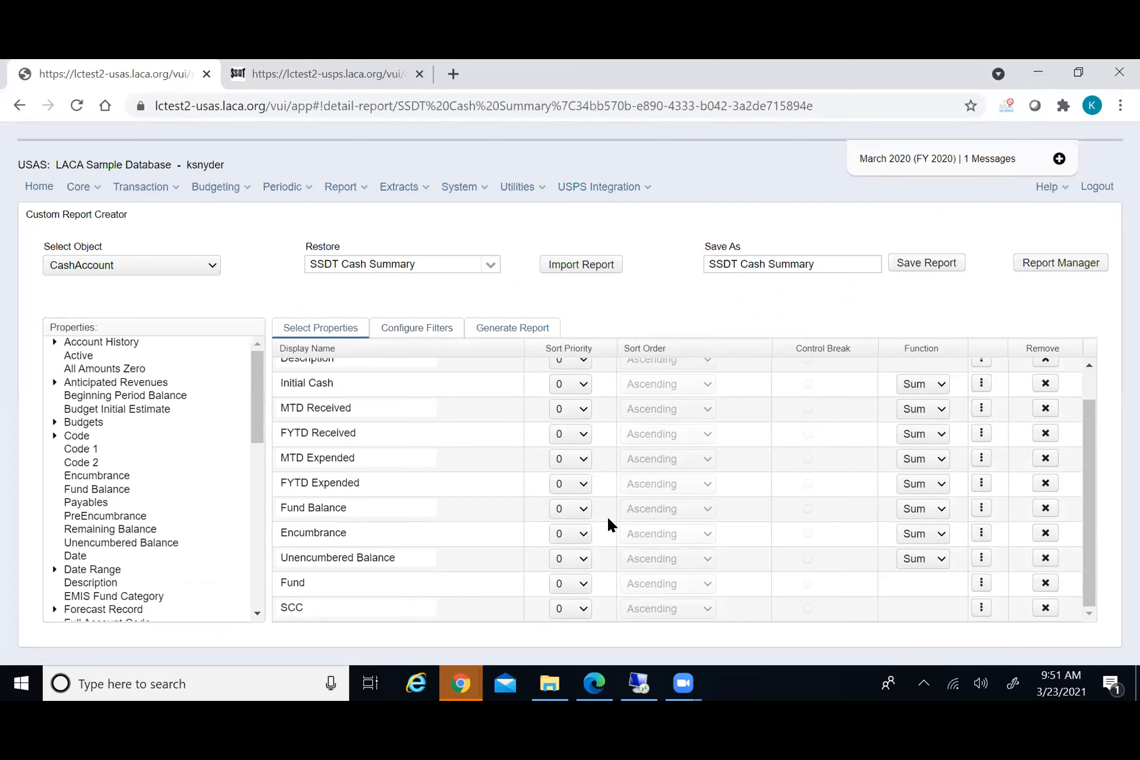
pyautogui.scroll(2, 607, 517)
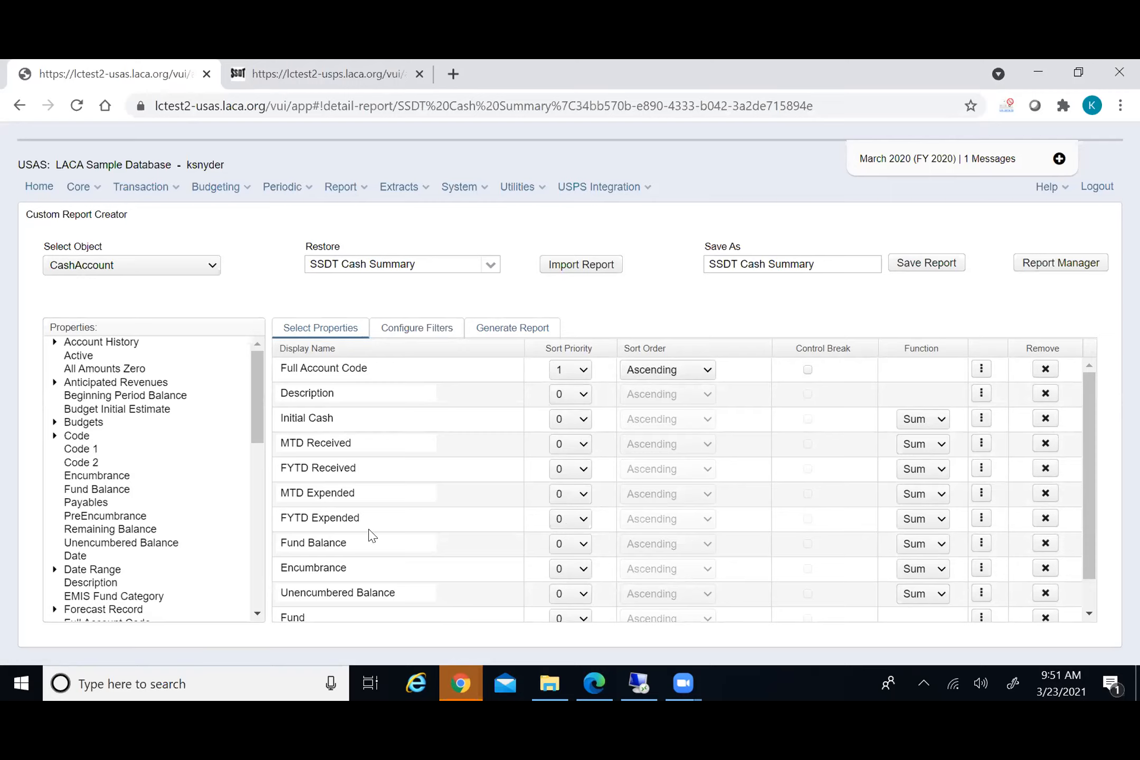
pyautogui.scroll(-1, 499, 560)
pyautogui.scroll(1, 497, 557)
pyautogui.scroll(-1, 407, 551)
# Make Fund sort priority 1 and Full Account Code sort priority 2, ascending
pyautogui.click(570, 584)
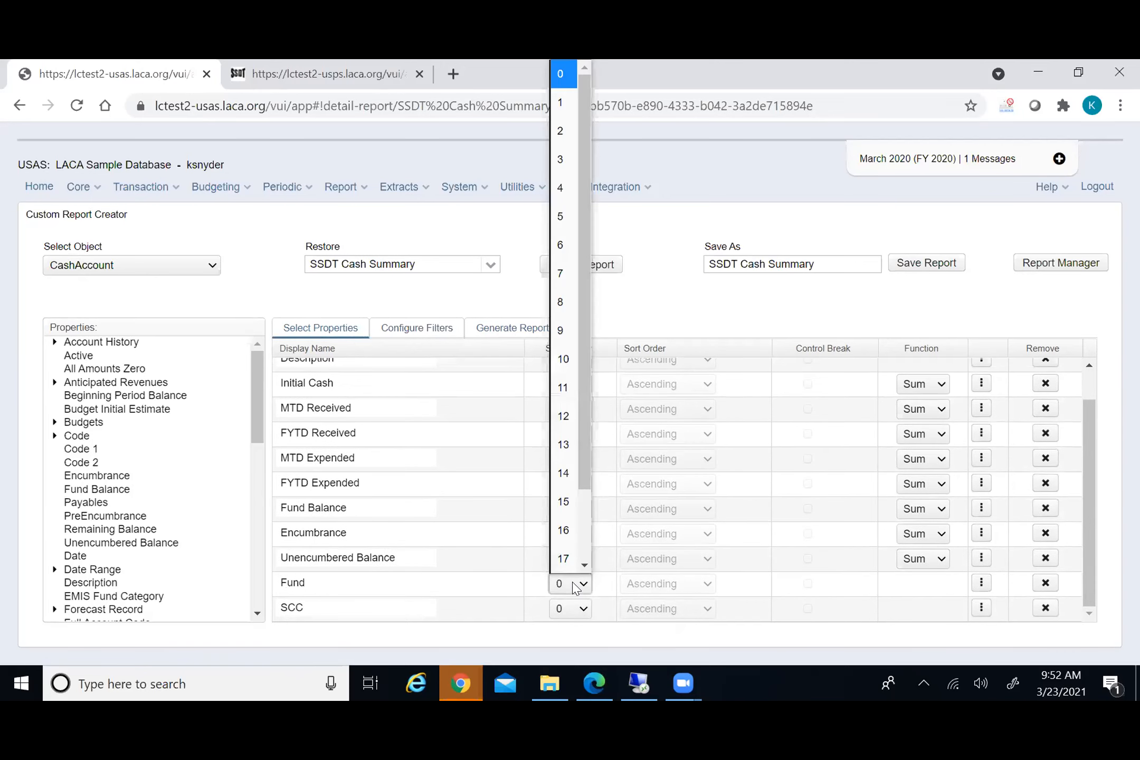
pyautogui.click(560, 76)
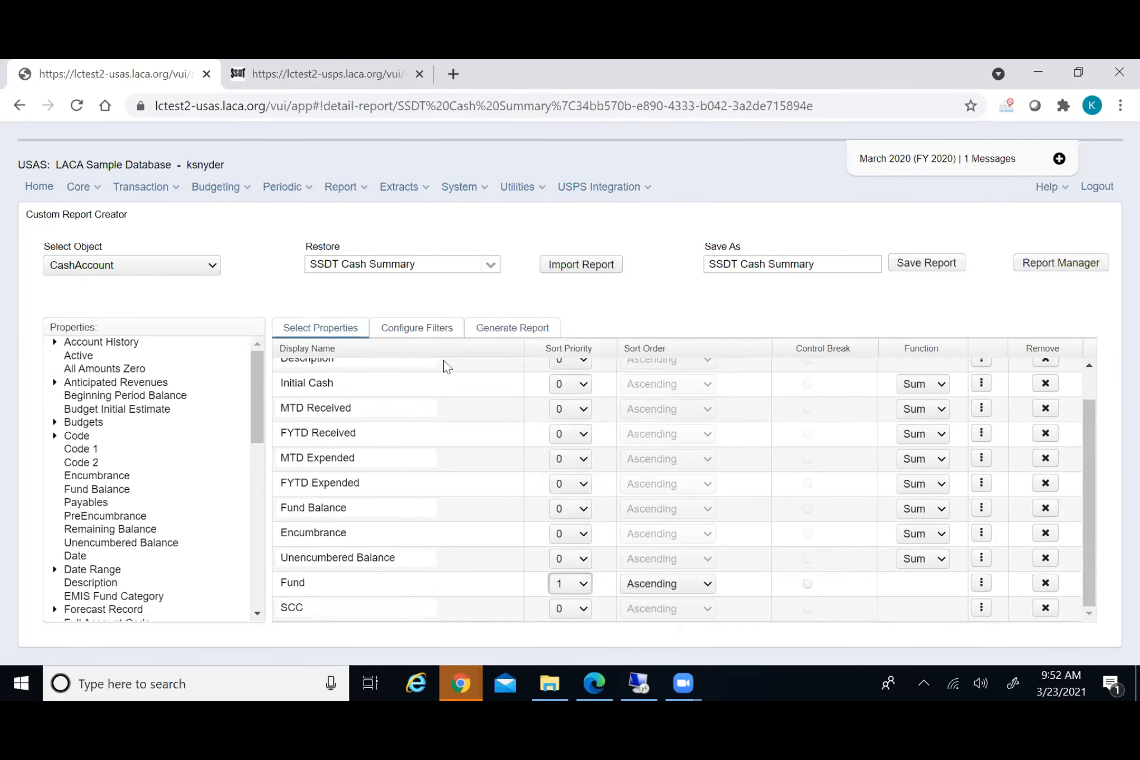
pyautogui.scroll(1, 425, 382)
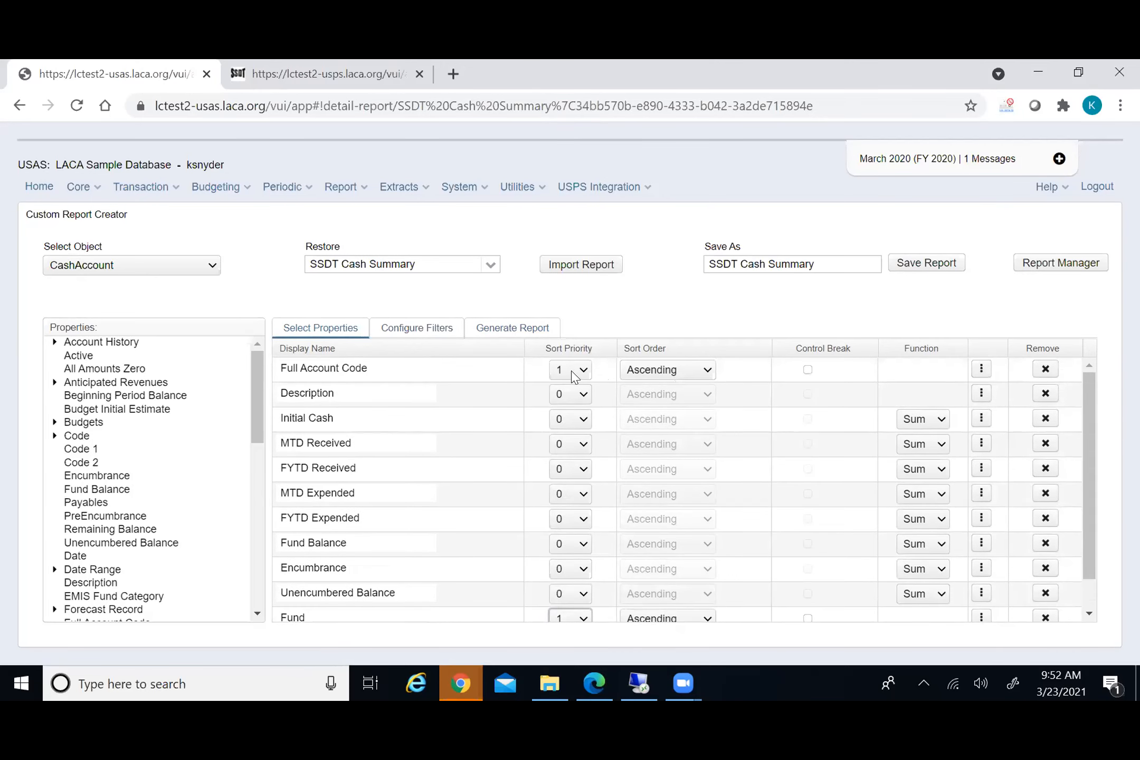
pyautogui.click(572, 372)
pyautogui.click(563, 117)
pyautogui.click(698, 374)
pyautogui.click(668, 311)
# Turn on the control break for the Fund row
pyautogui.scroll(-1, 681, 490)
pyautogui.scroll(1, 662, 520)
pyautogui.scroll(-1, 833, 378)
pyautogui.scroll(1, 835, 379)
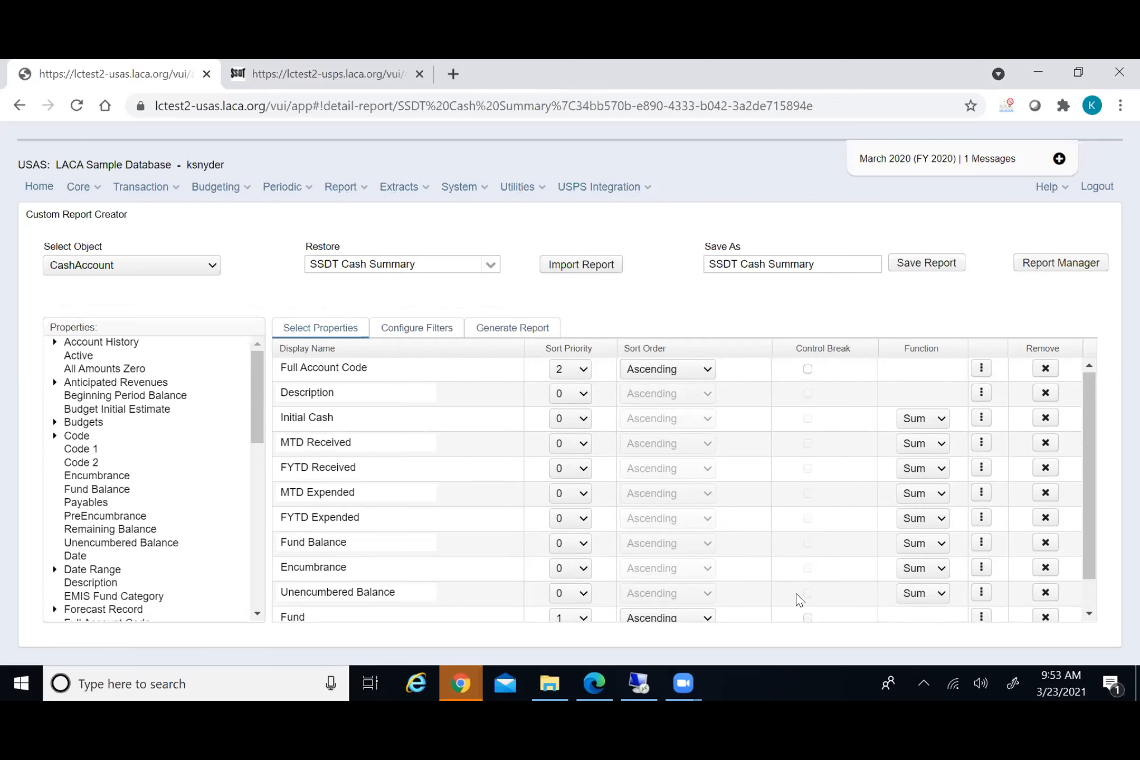
pyautogui.scroll(-1, 797, 599)
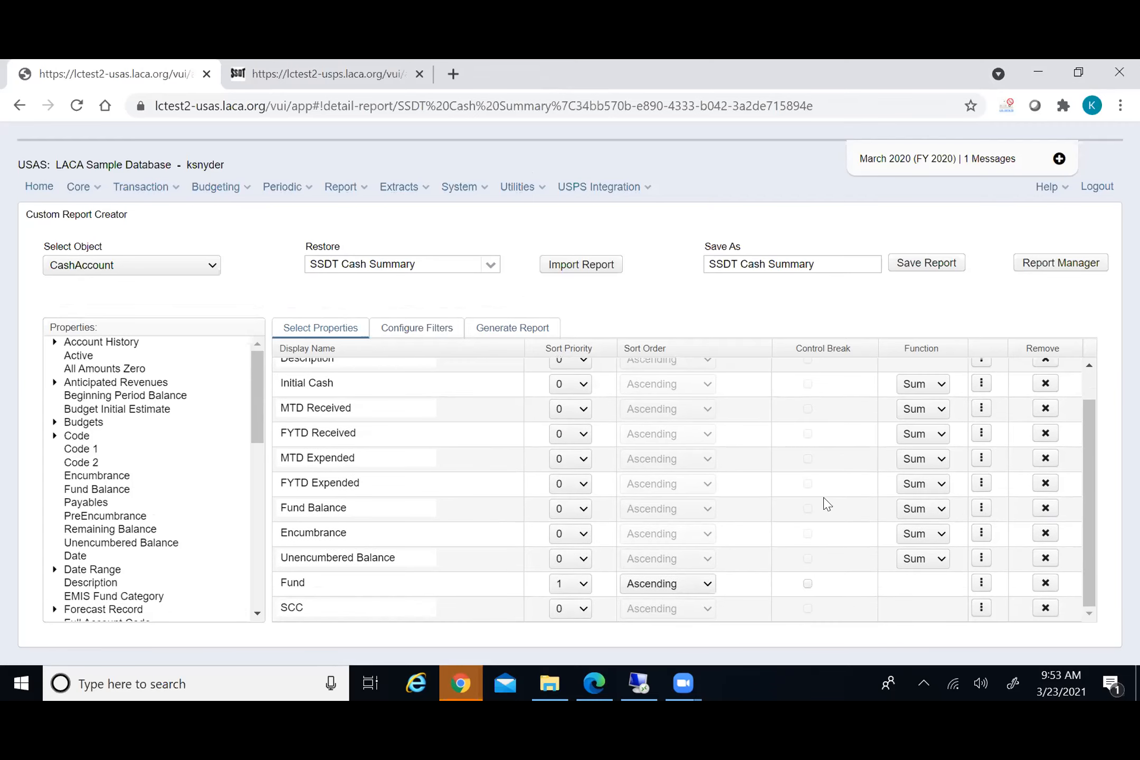
pyautogui.scroll(1, 826, 438)
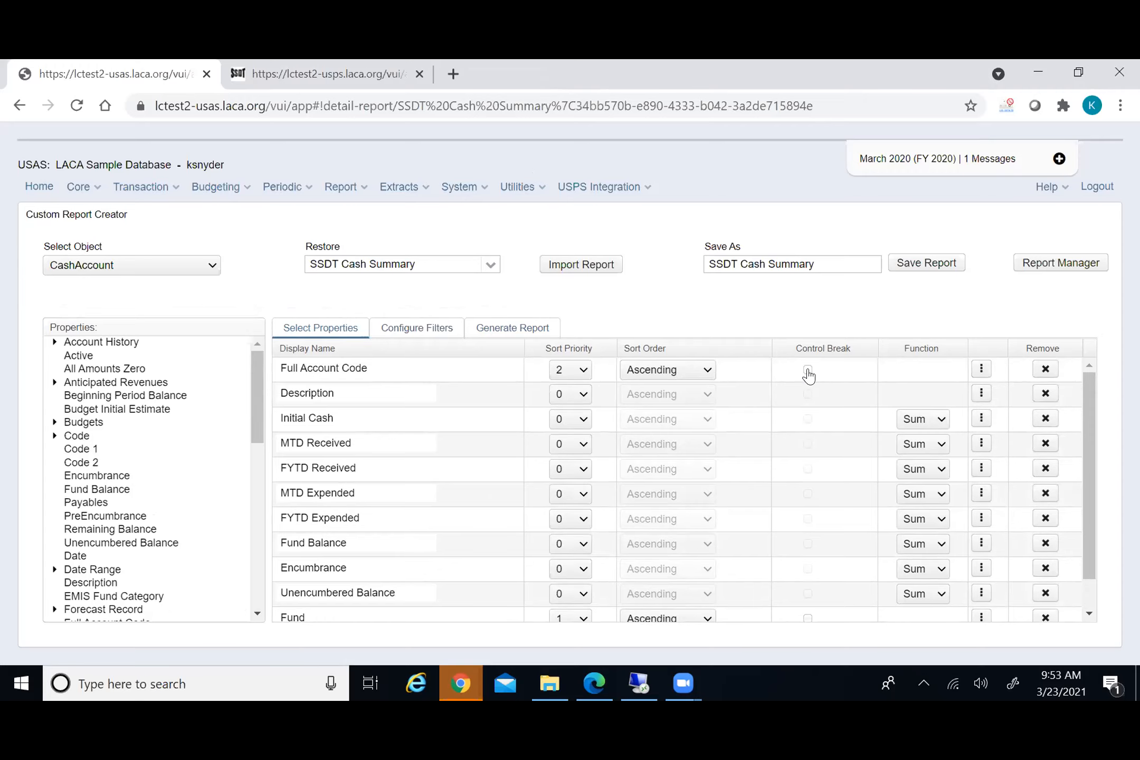
pyautogui.scroll(-1, 820, 449)
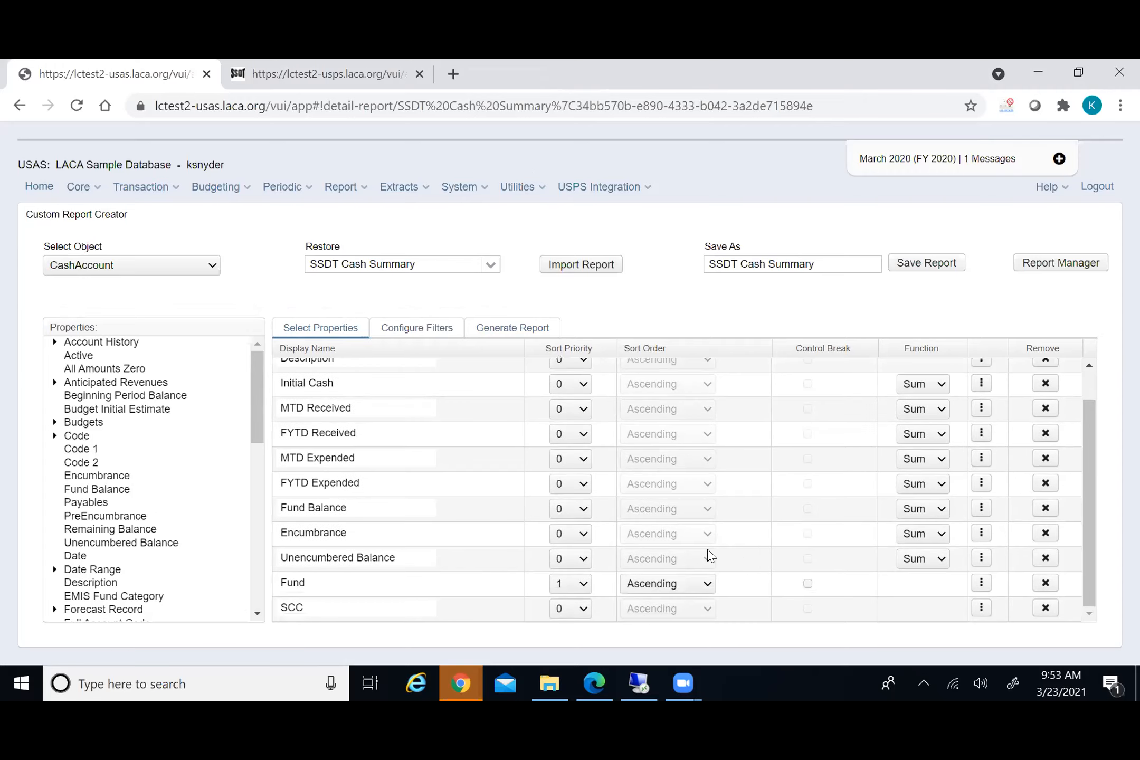
pyautogui.click(807, 584)
# Enable the Fund control break and regenerate the Cash Summary report as a PDF
pyautogui.click(807, 583)
pyautogui.click(522, 331)
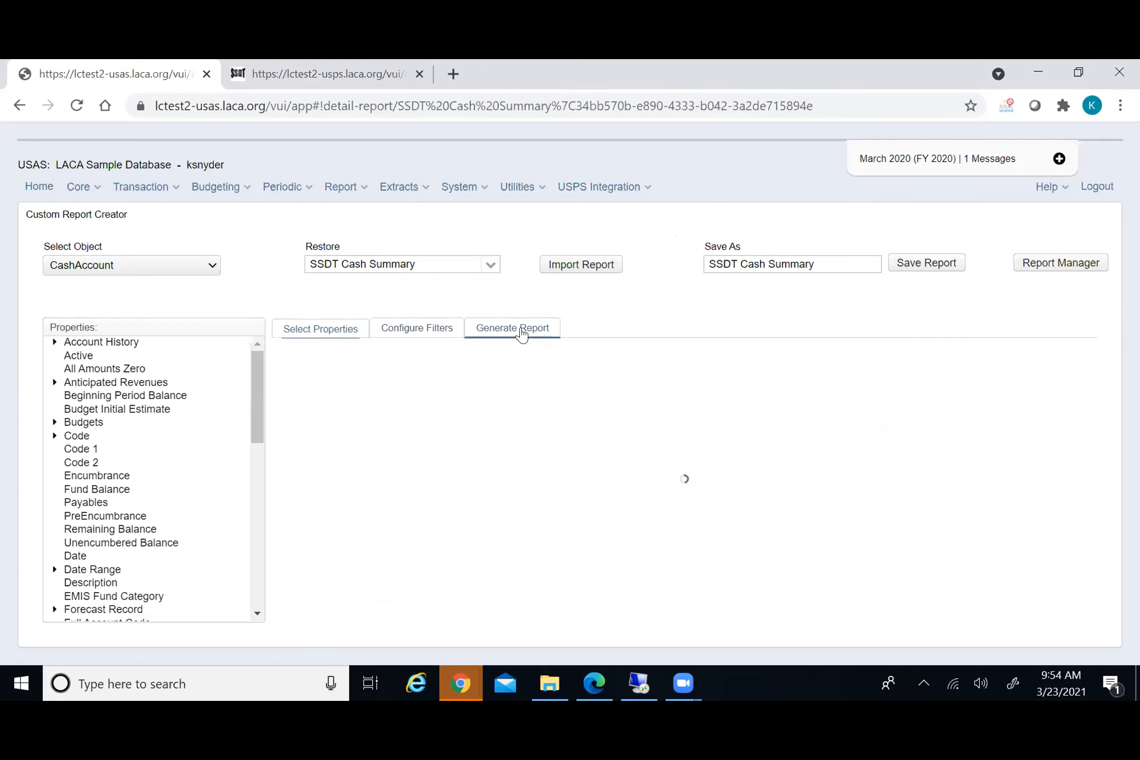
pyautogui.scroll(-3, 680, 459)
pyautogui.click(336, 604)
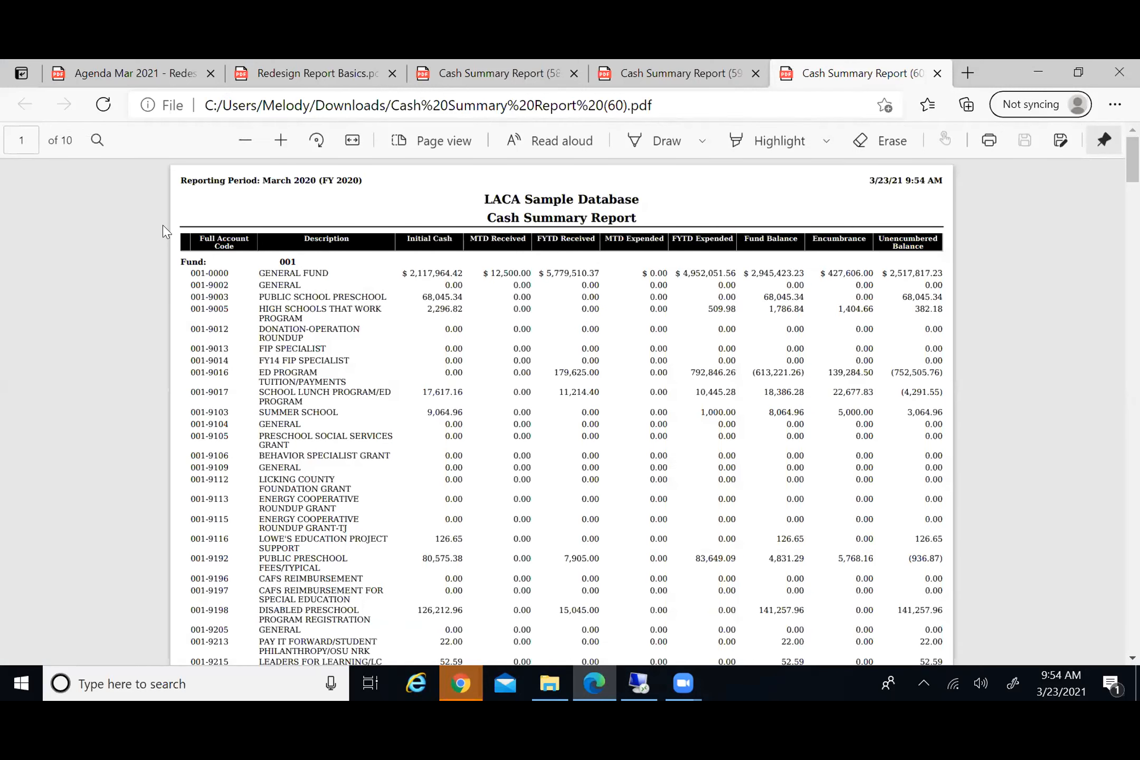
# Review the fund-grouped PDF's fund heading, then return to the Custom Report Creator
pyautogui.moveTo(288, 259); pyautogui.dragTo(293, 277)
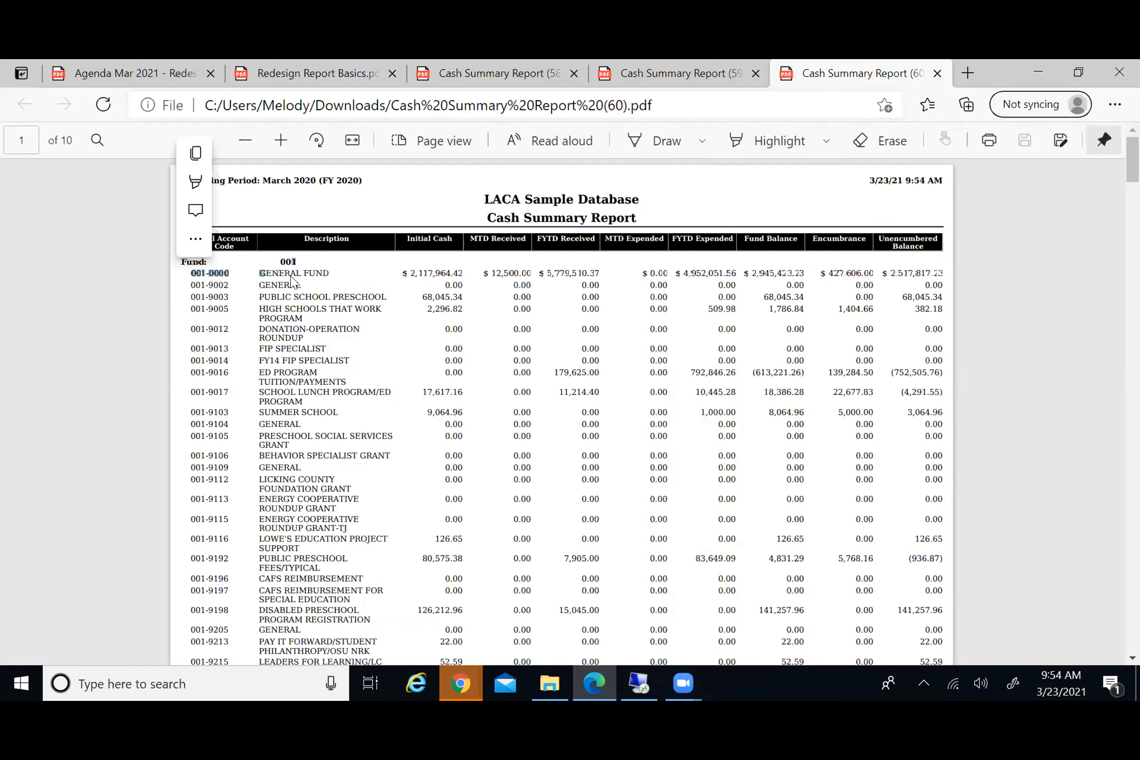
pyautogui.click(338, 308)
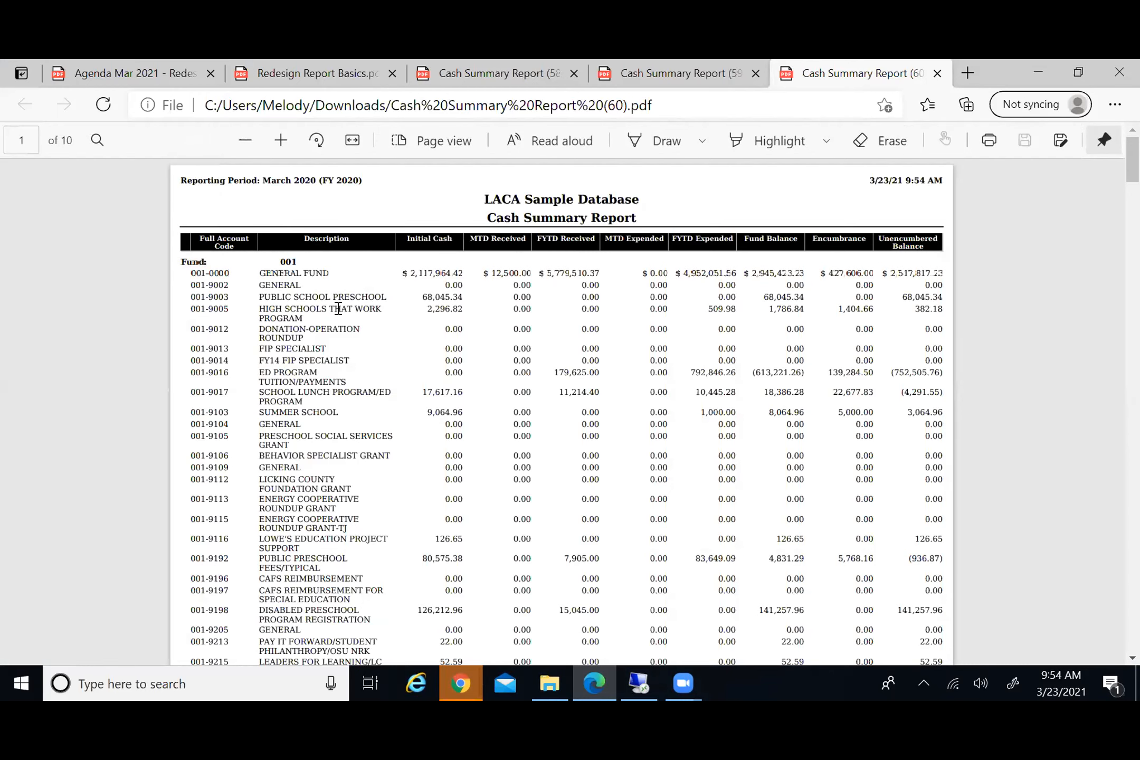
pyautogui.scroll(-10, 373, 379)
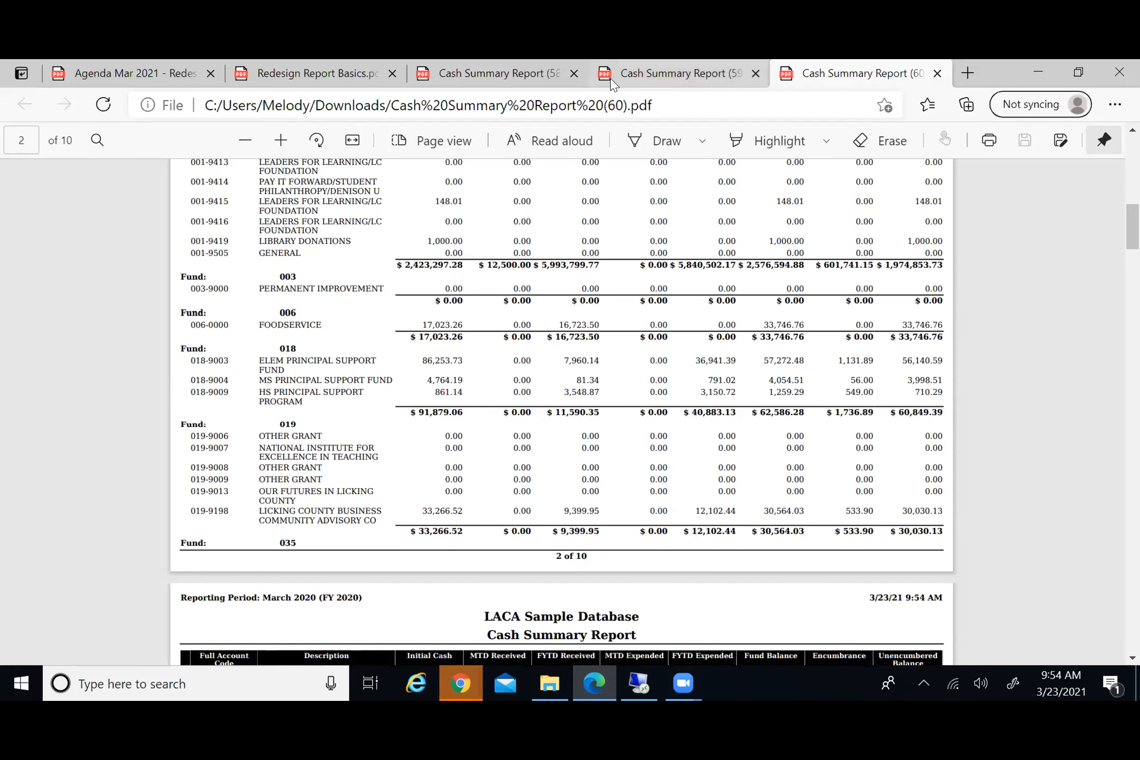
pyautogui.click(1039, 72)
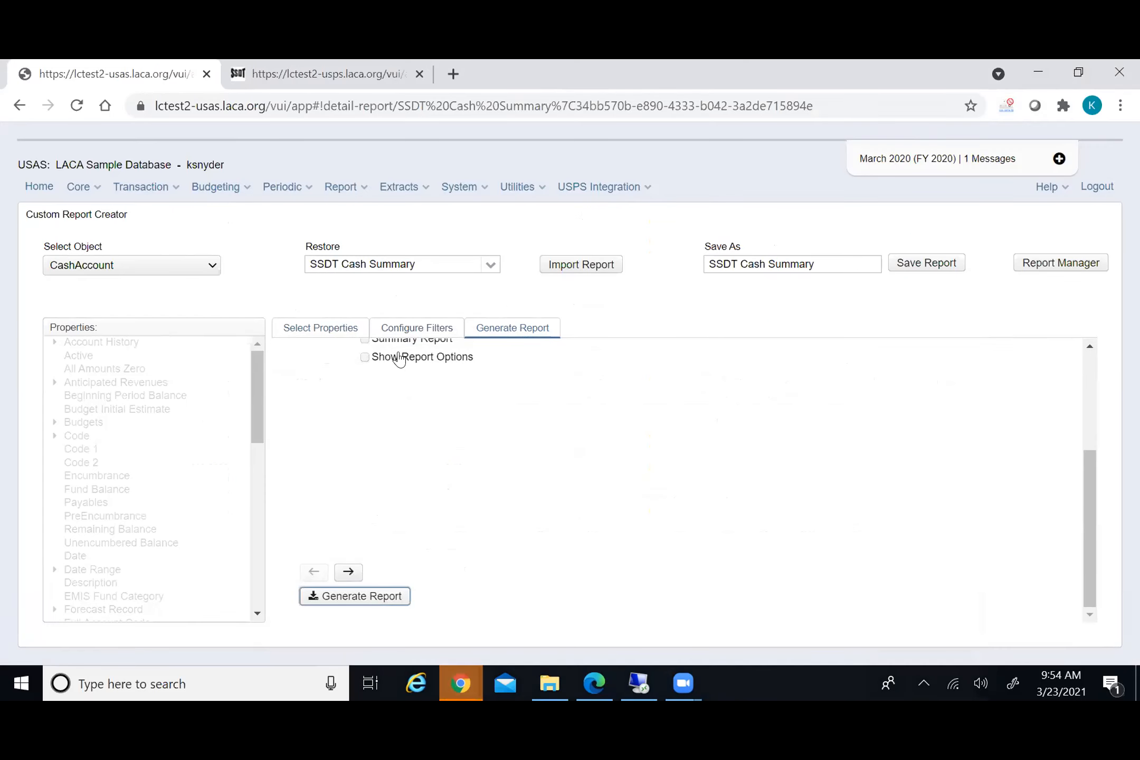
# Show the column properties, confirm Initial Cash keeps Sum, and scroll to the Fund and SCC rows
pyautogui.click(323, 334)
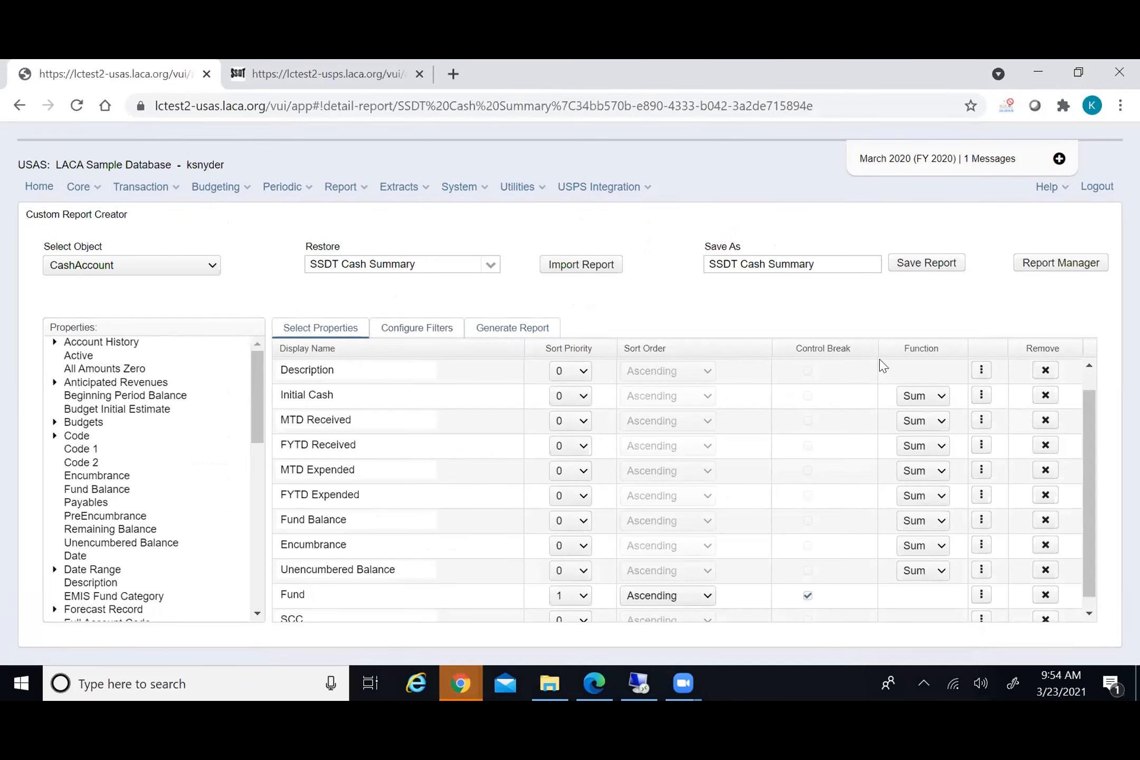
pyautogui.scroll(1, 883, 366)
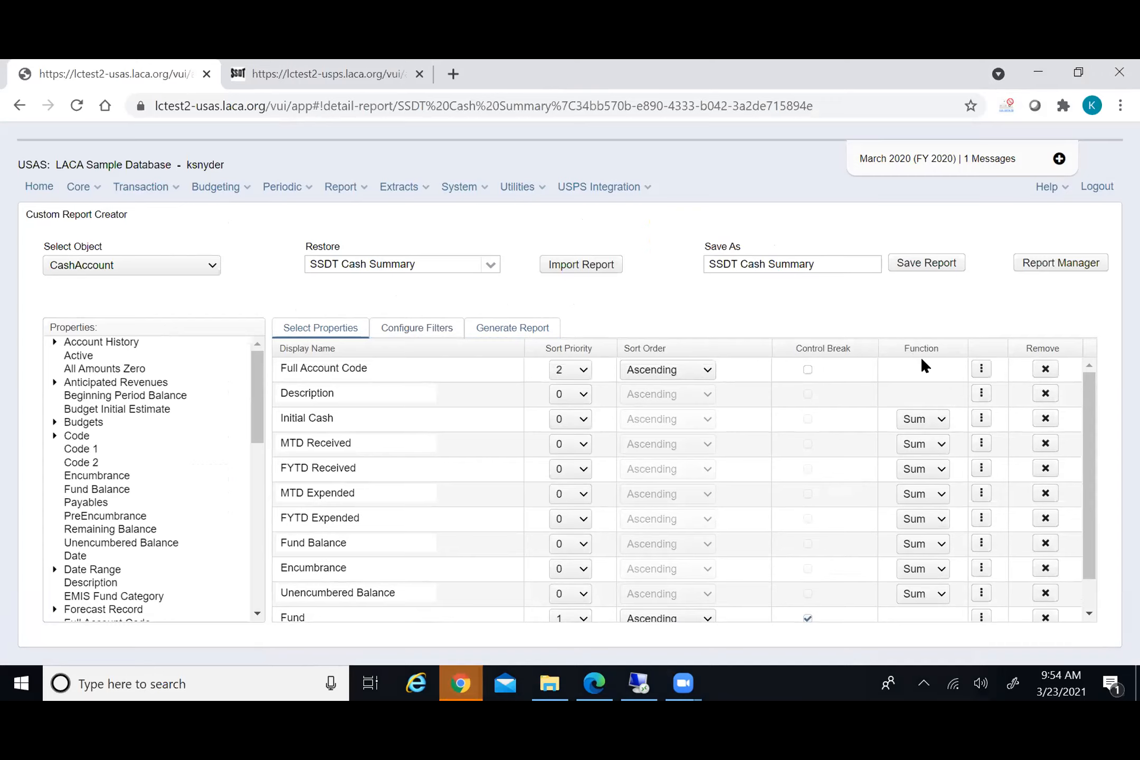
pyautogui.click(941, 421)
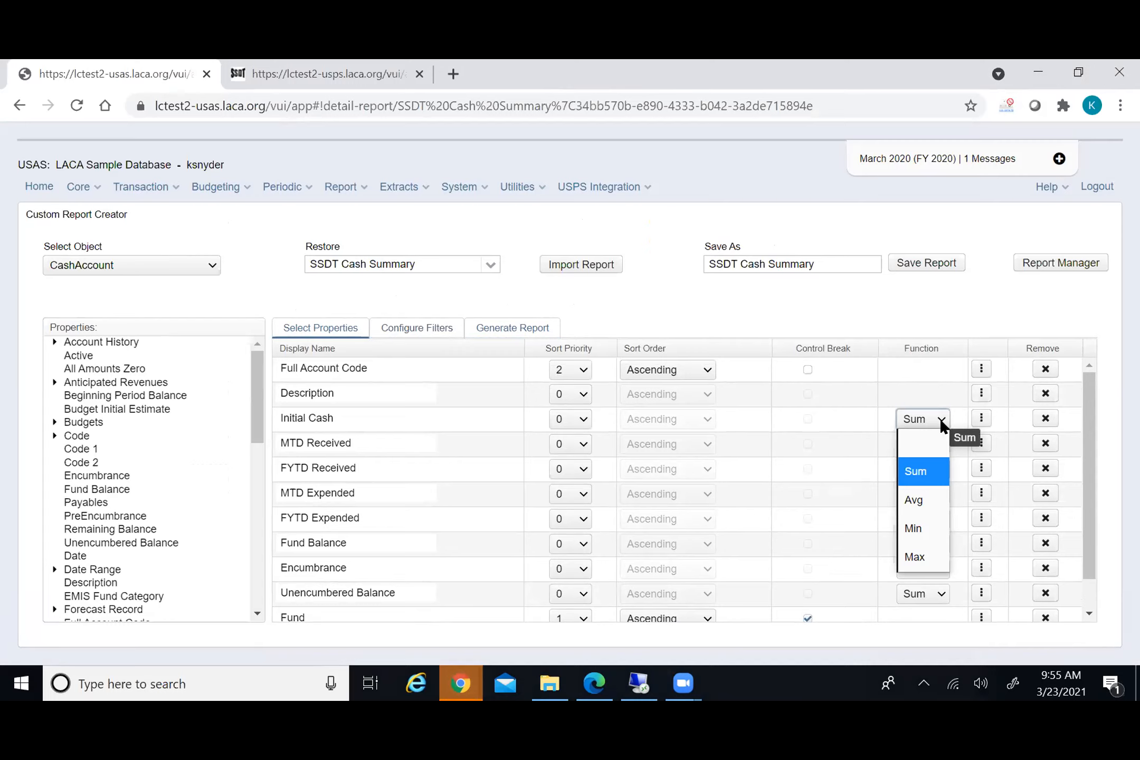
pyautogui.click(940, 319)
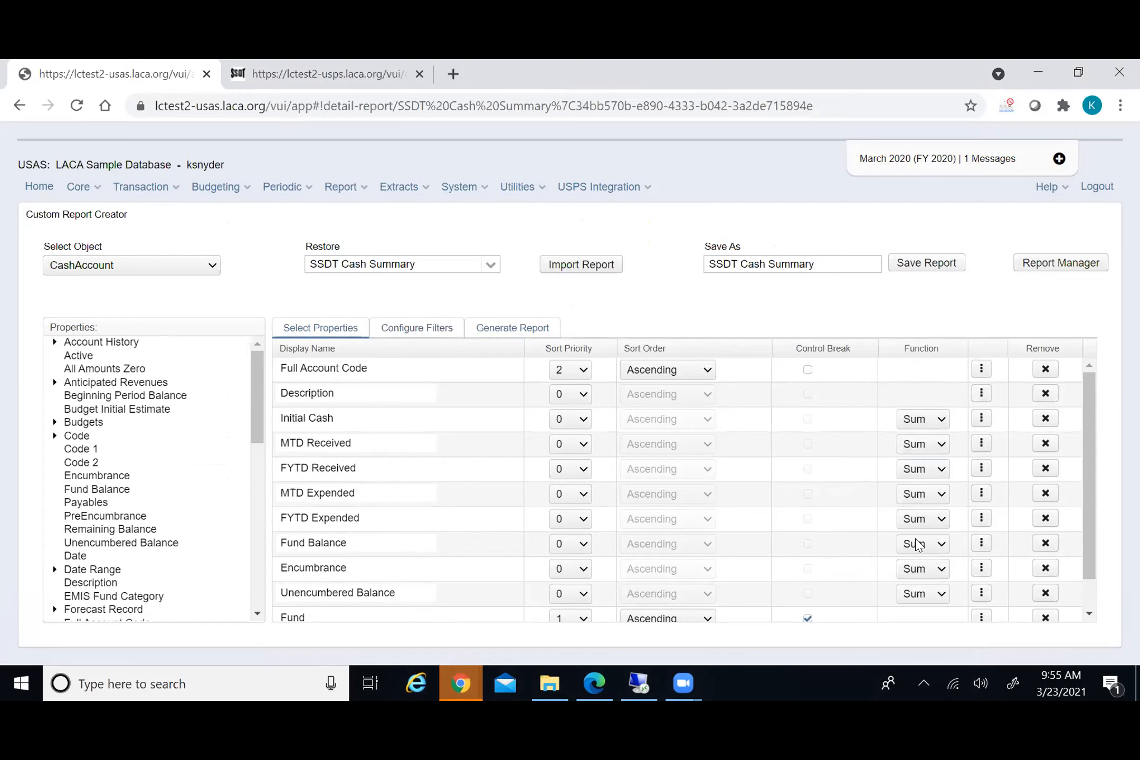
pyautogui.click(944, 425)
pyautogui.click(945, 424)
pyautogui.scroll(-1, 929, 550)
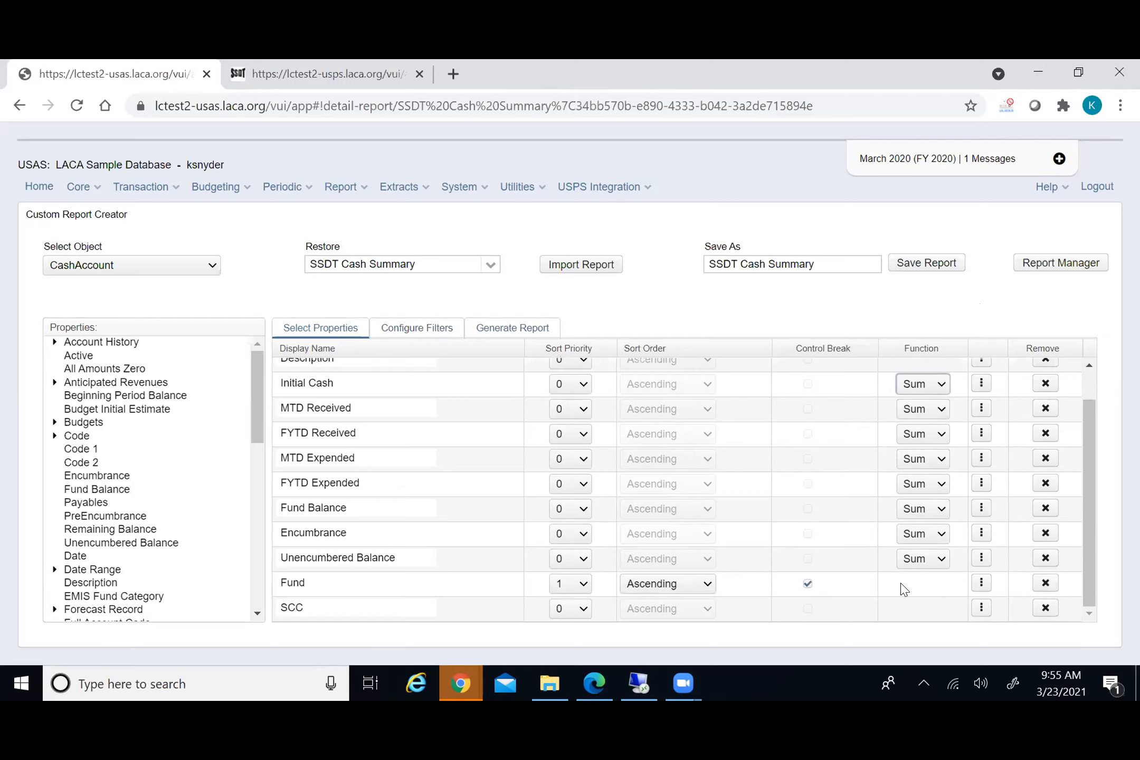
# In the Fund column settings, untick Suppressed, tick Suppress Repeating, and save
pyautogui.click(981, 584)
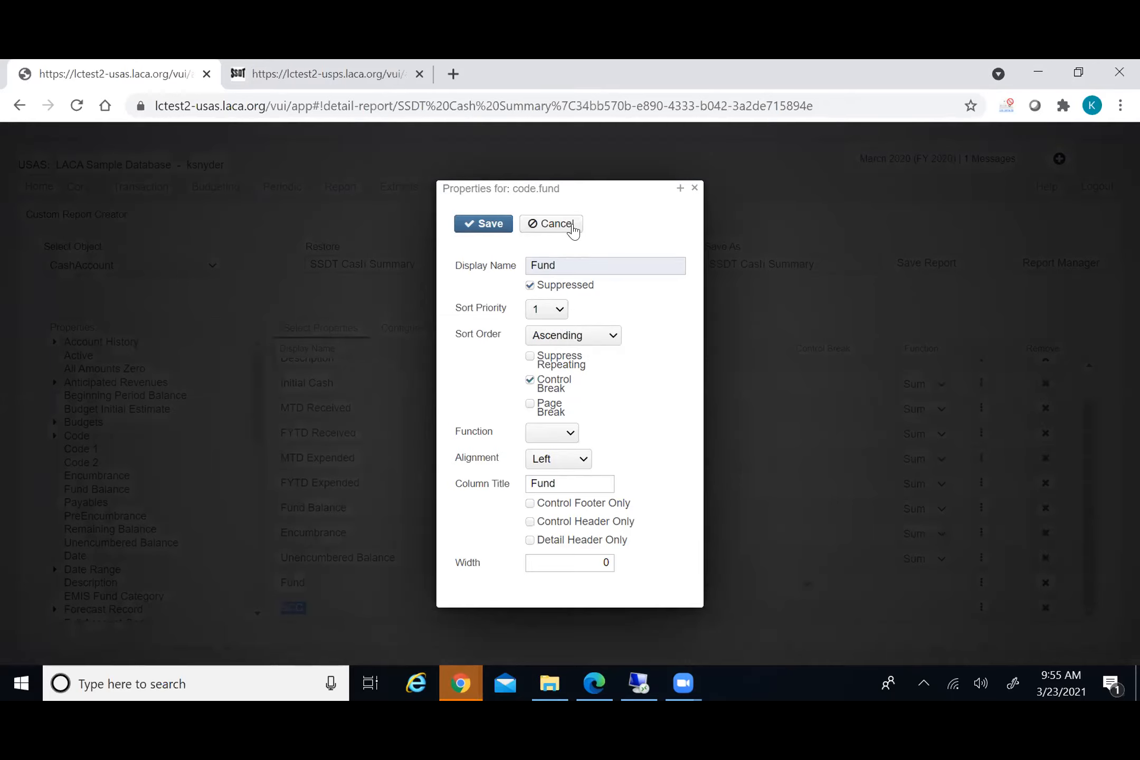
pyautogui.moveTo(533, 291)
pyautogui.moveTo(592, 687)
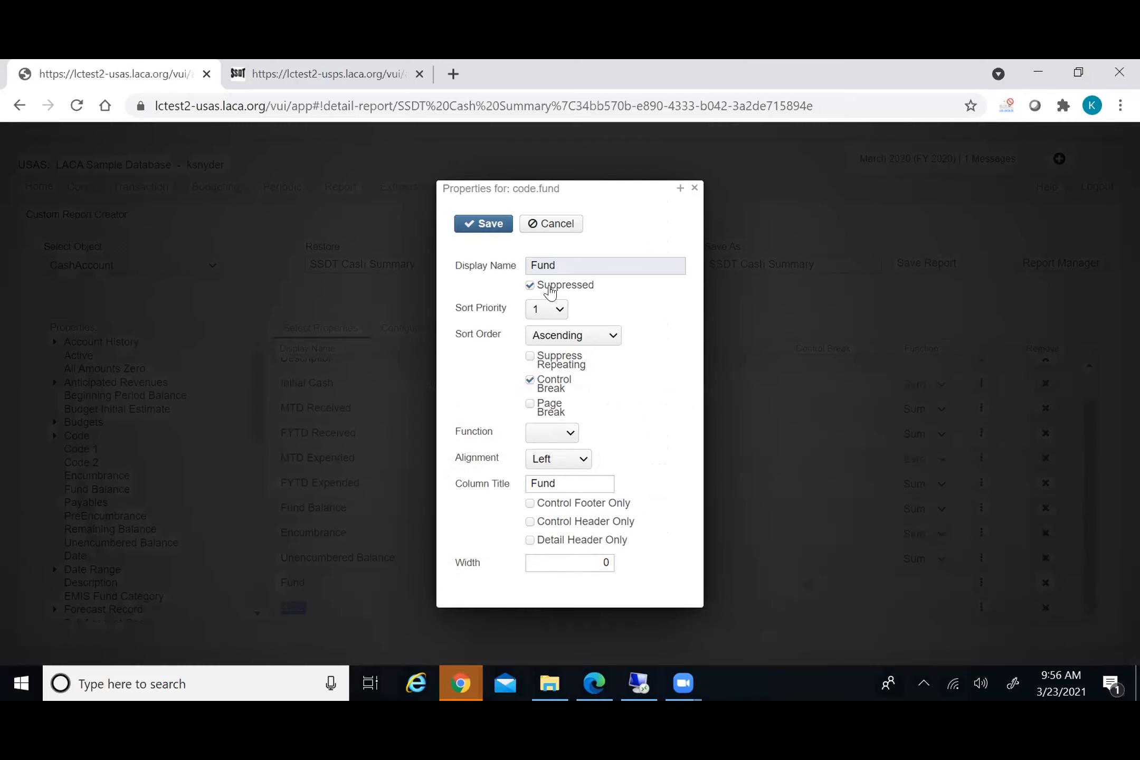
pyautogui.moveTo(551, 292)
pyautogui.moveTo(571, 370)
pyautogui.click(531, 287)
pyautogui.click(531, 357)
pyautogui.click(485, 227)
pyautogui.click(699, 190)
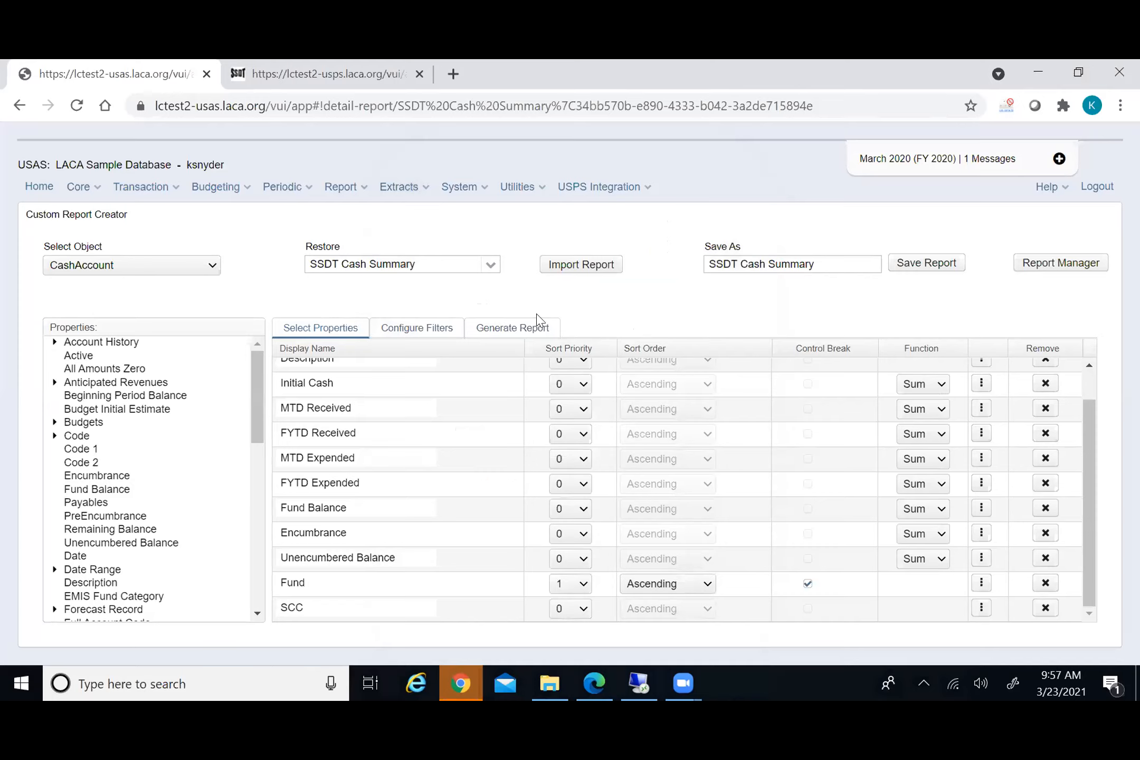
# Regenerate the Cash Summary report as a PDF
pyautogui.click(511, 338)
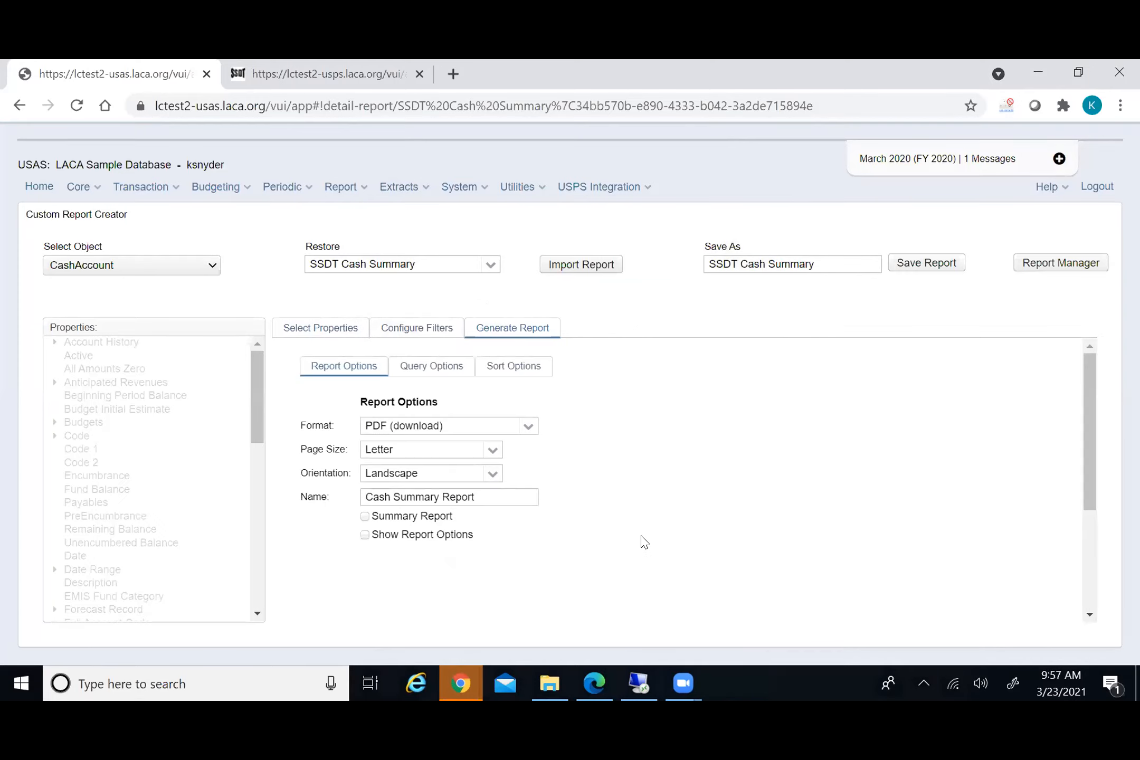
pyautogui.scroll(-3, 641, 543)
pyautogui.click(359, 597)
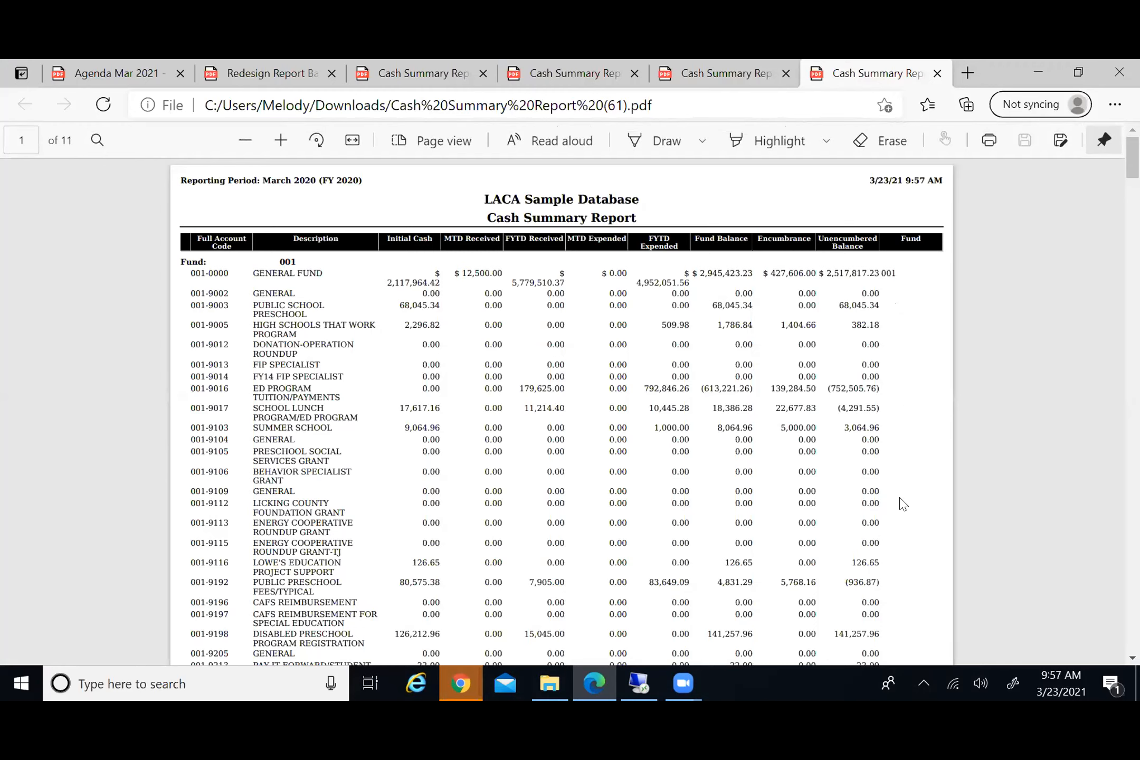
# Scroll through the 11-page PDF, back to page one, then return to the report creator
pyautogui.scroll(-1, 903, 505)
pyautogui.scroll(-7, 903, 504)
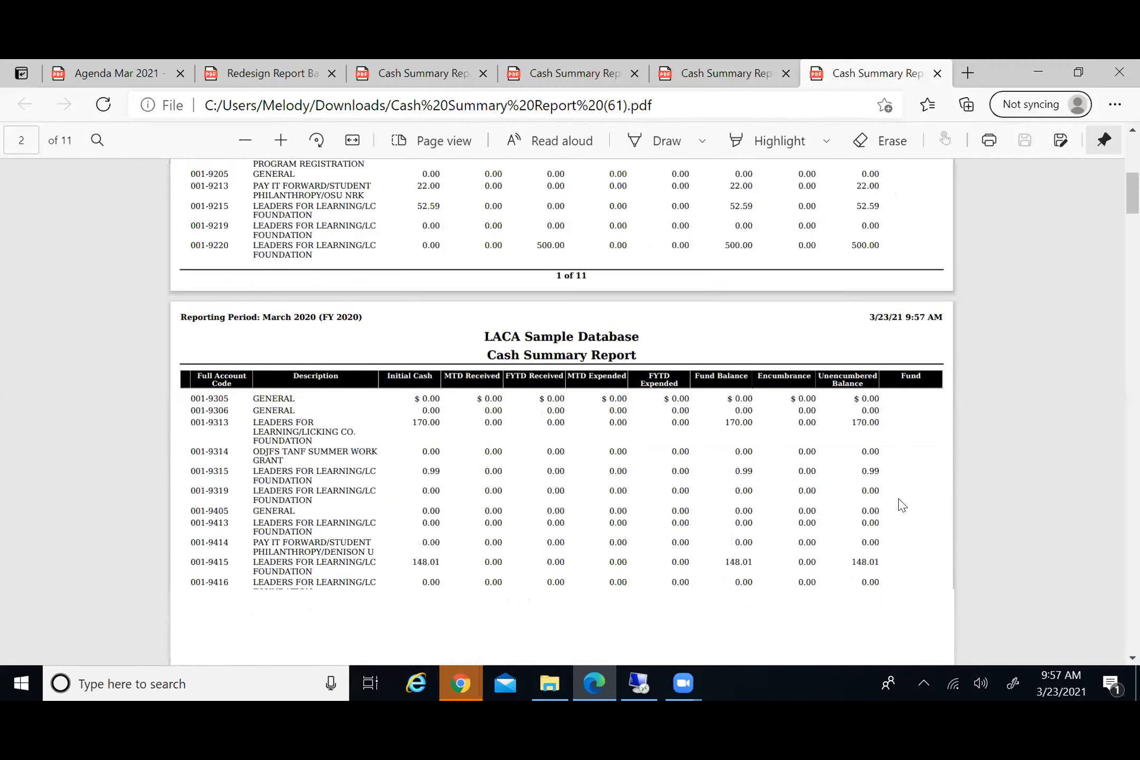
pyautogui.scroll(-1, 903, 504)
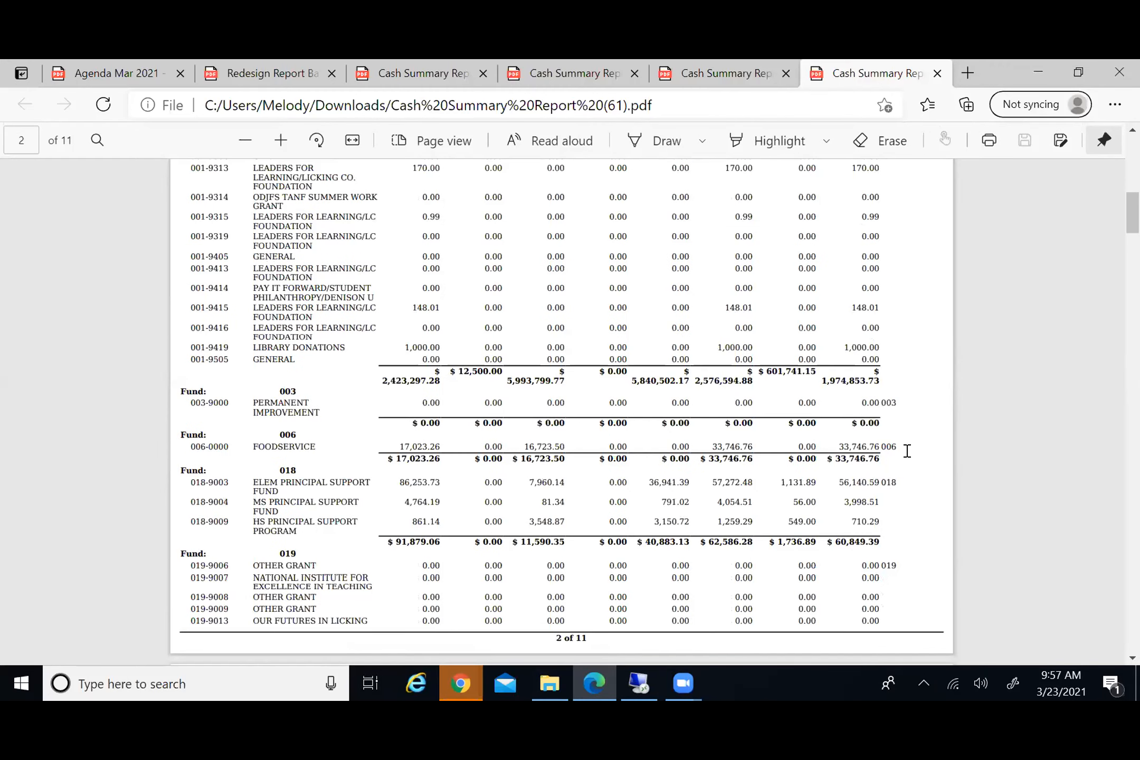
pyautogui.scroll(-1, 891, 493)
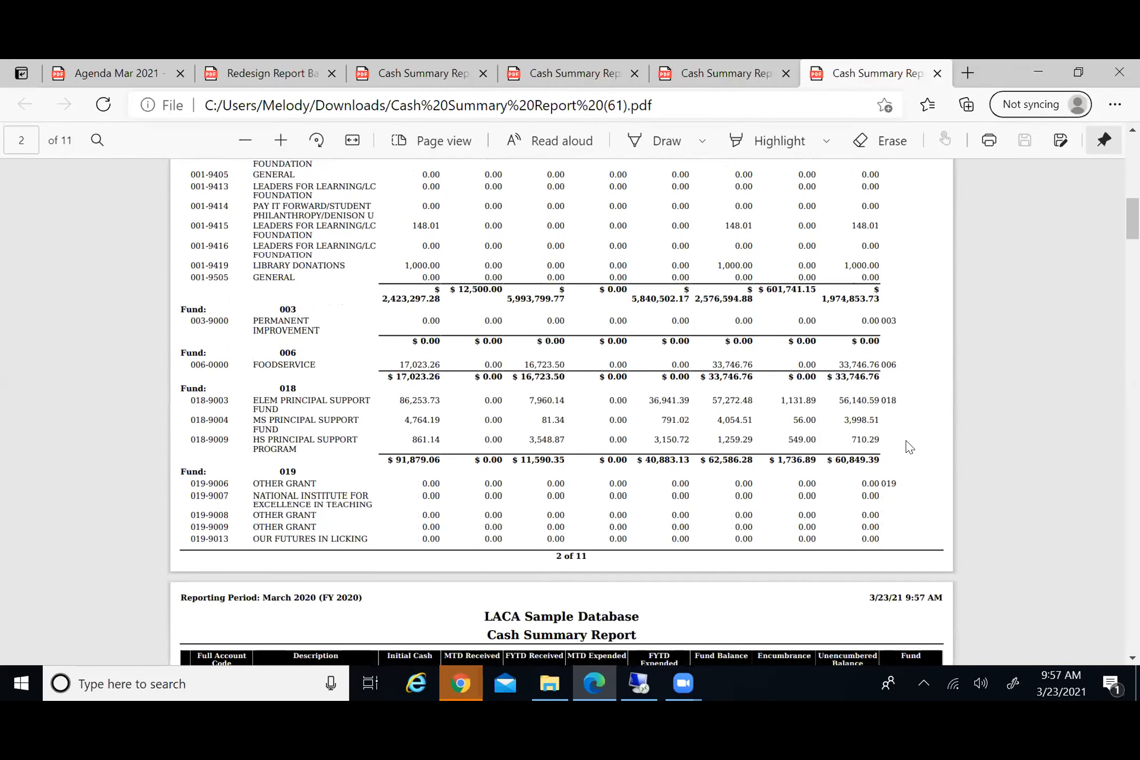
pyautogui.scroll(-1, 911, 444)
pyautogui.scroll(-1, 897, 430)
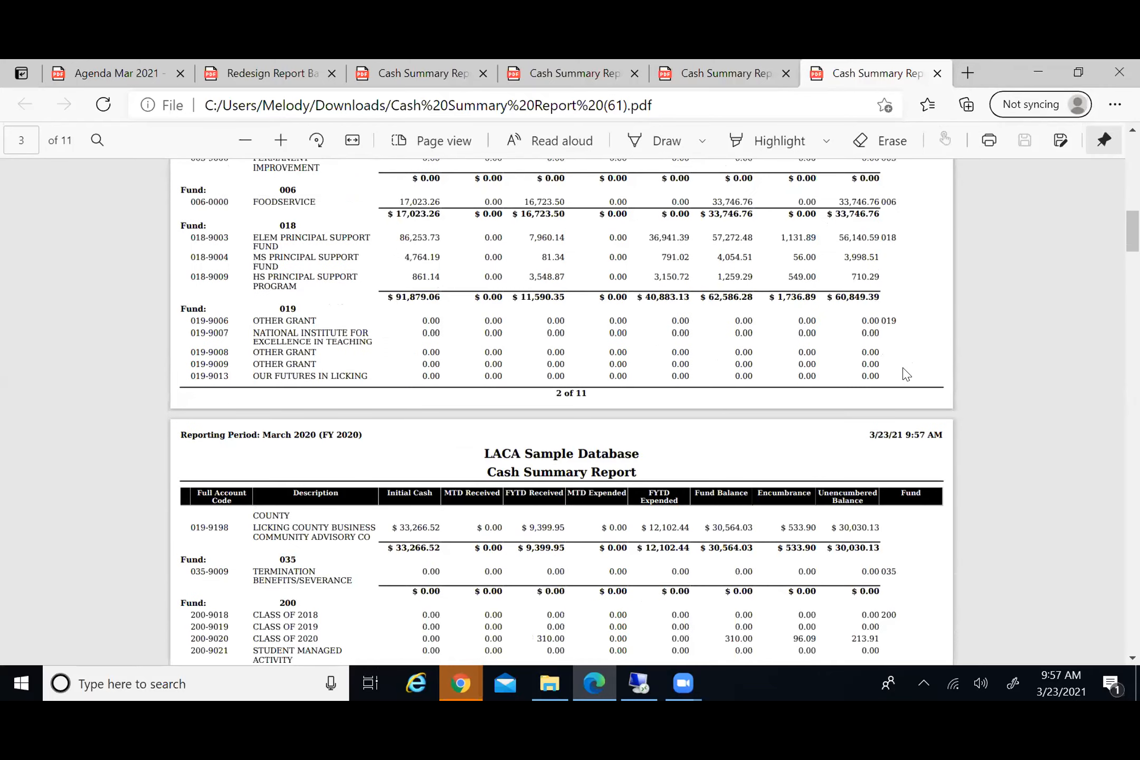
pyautogui.scroll(-2, 903, 373)
pyautogui.scroll(-1, 891, 382)
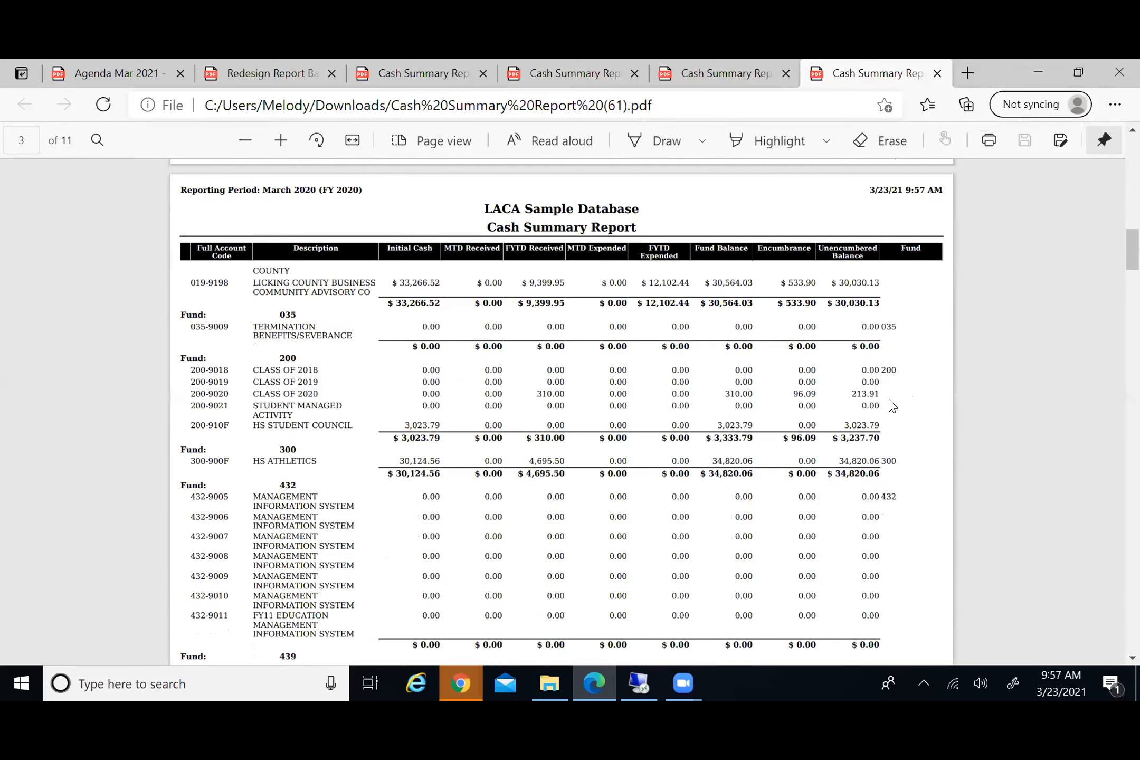
pyautogui.press('Home')
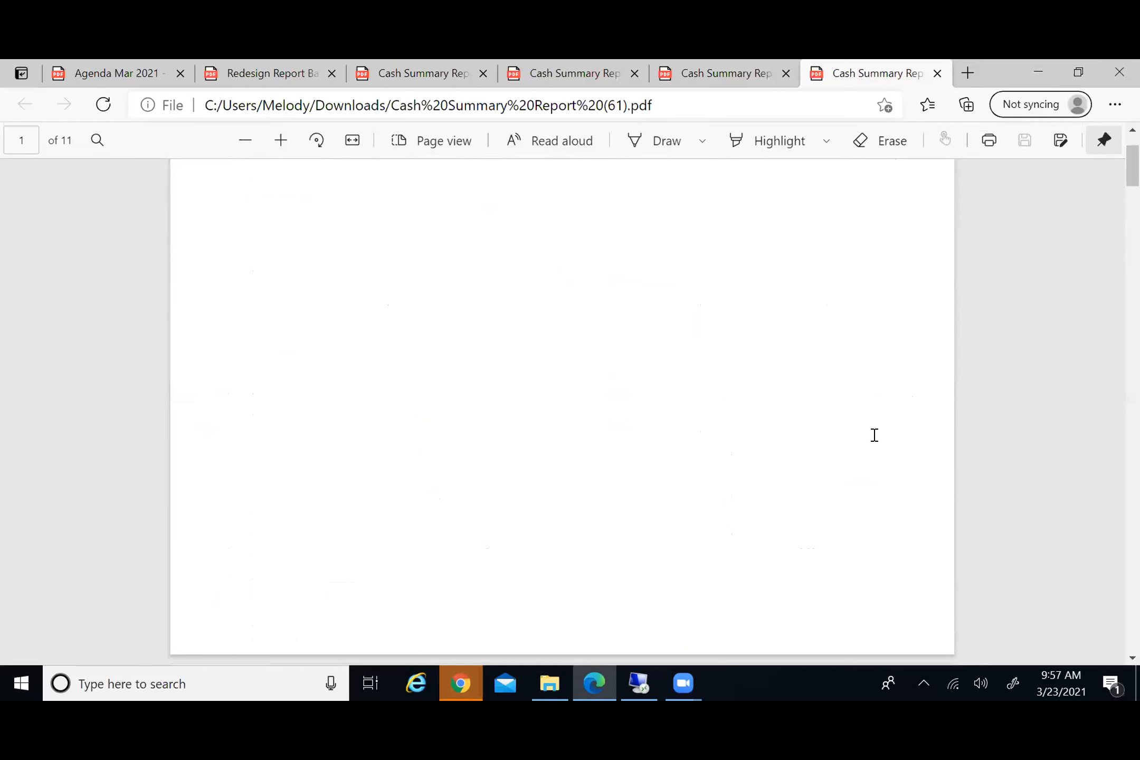
pyautogui.click(1039, 73)
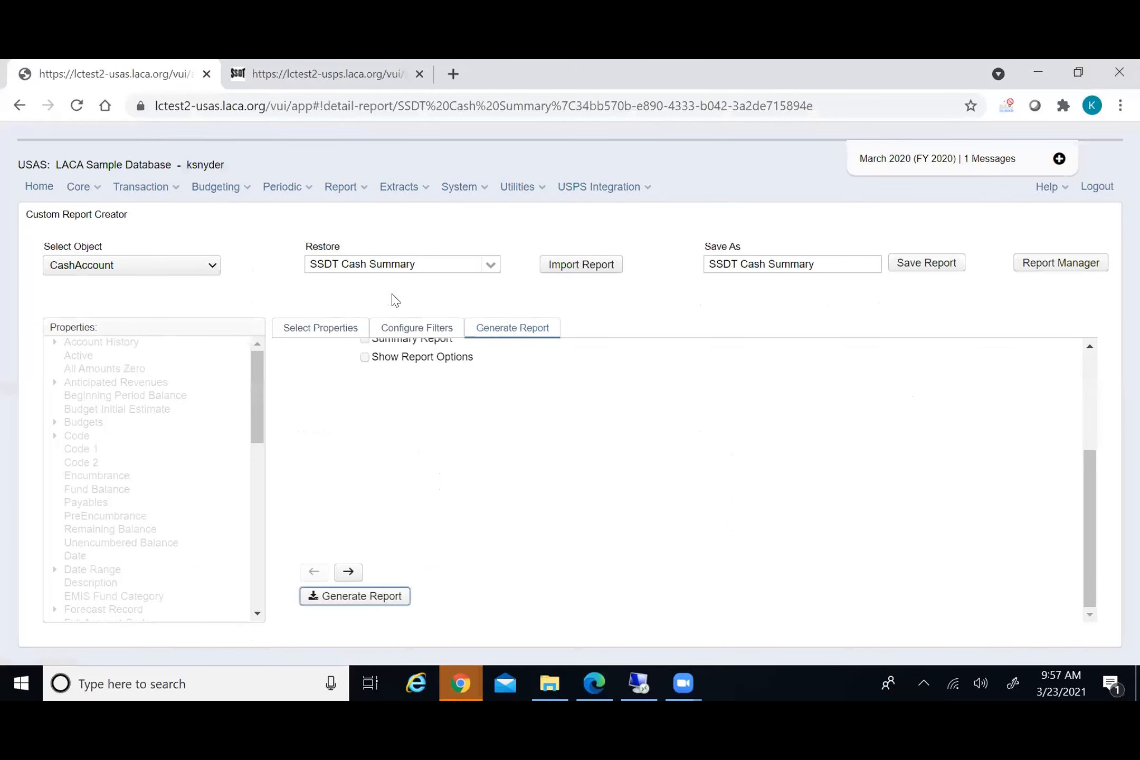
# Open the Fund column settings and toggle Suppressed and Suppress Repeating
pyautogui.click(333, 330)
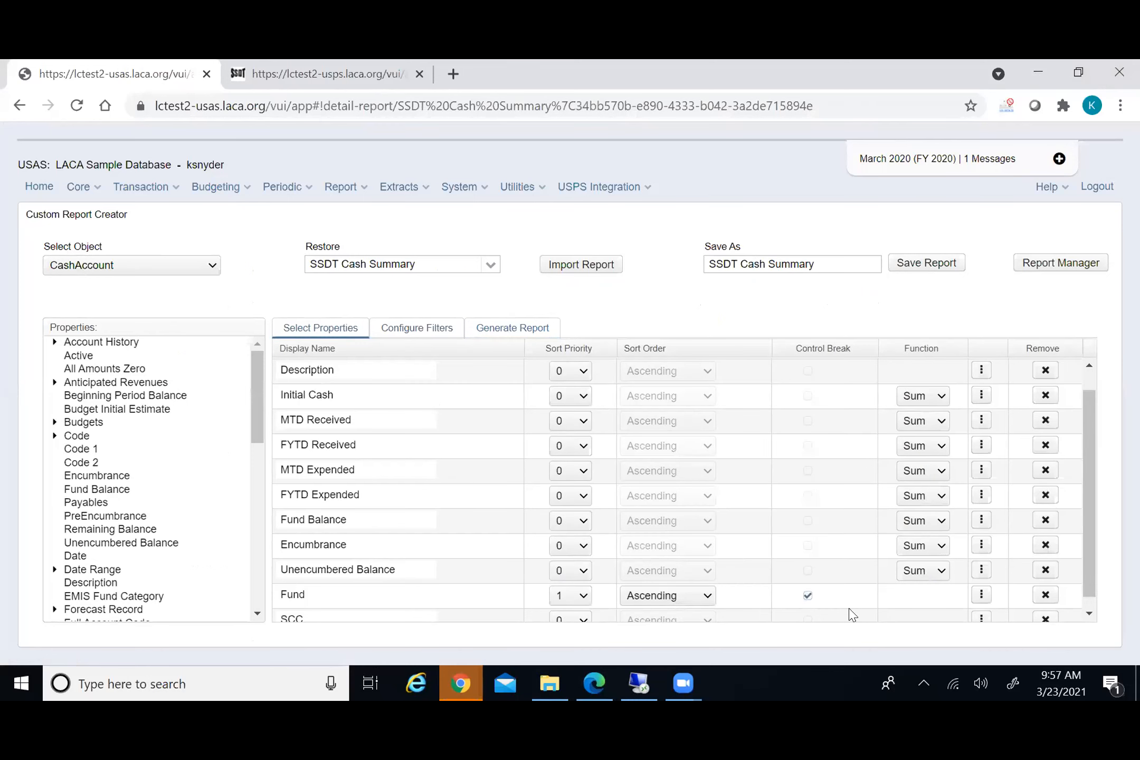
pyautogui.click(981, 597)
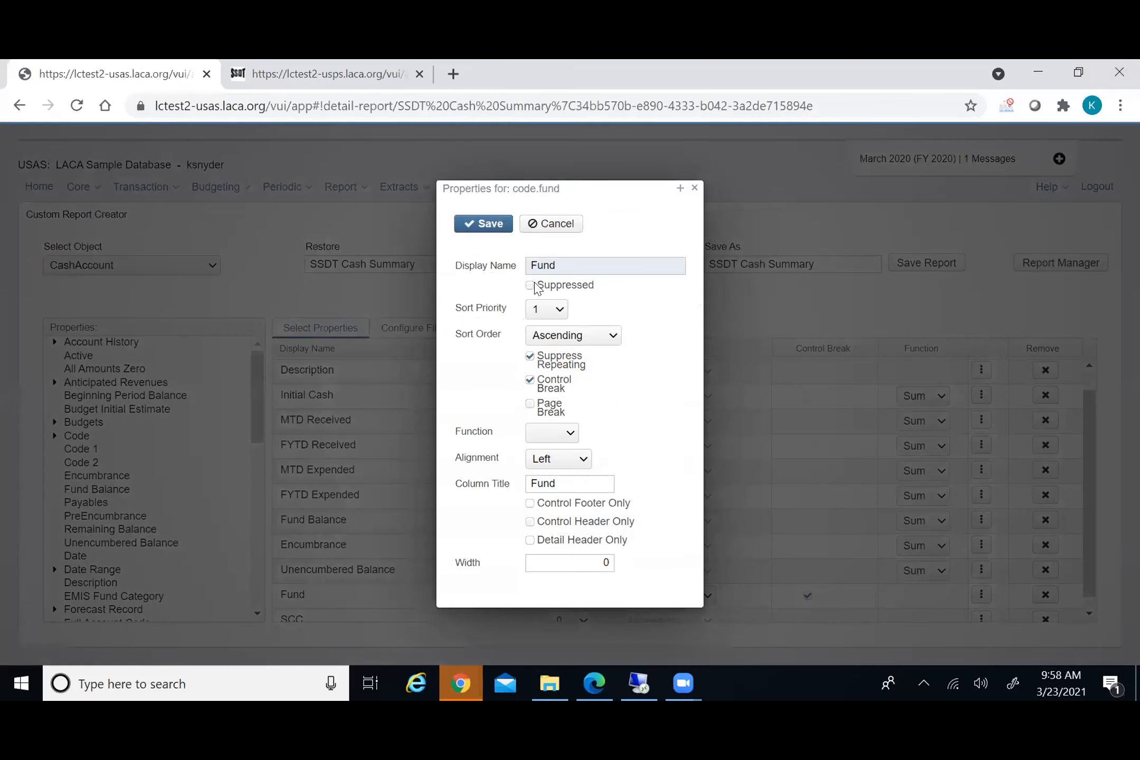
pyautogui.click(529, 286)
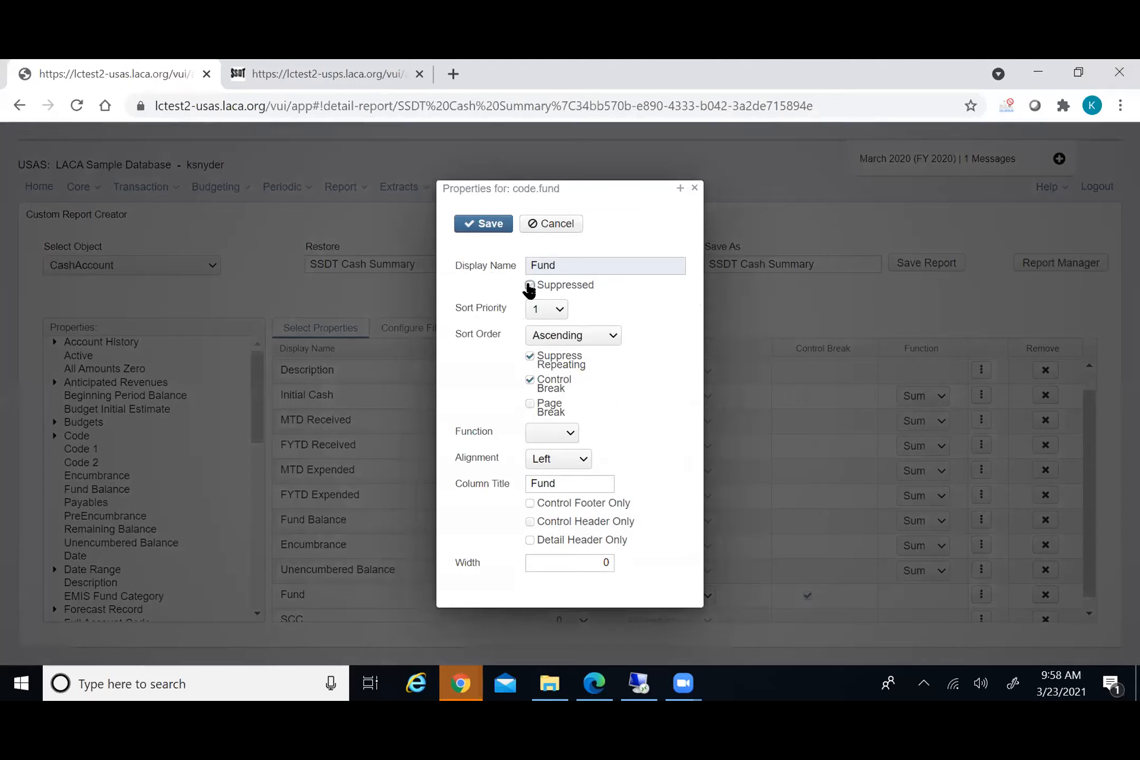
pyautogui.click(531, 357)
# Inspect the Fund column's Function and Left alignment choices, then cancel without saving
pyautogui.click(570, 440)
pyautogui.click(570, 438)
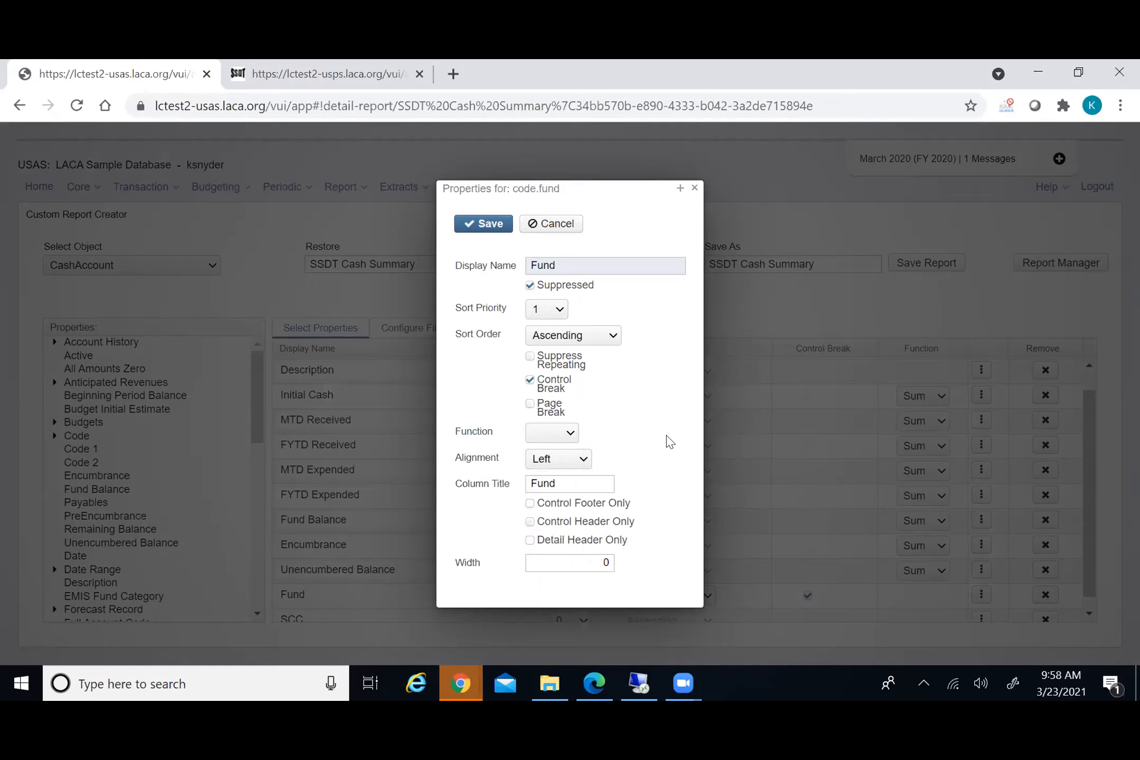
pyautogui.click(583, 459)
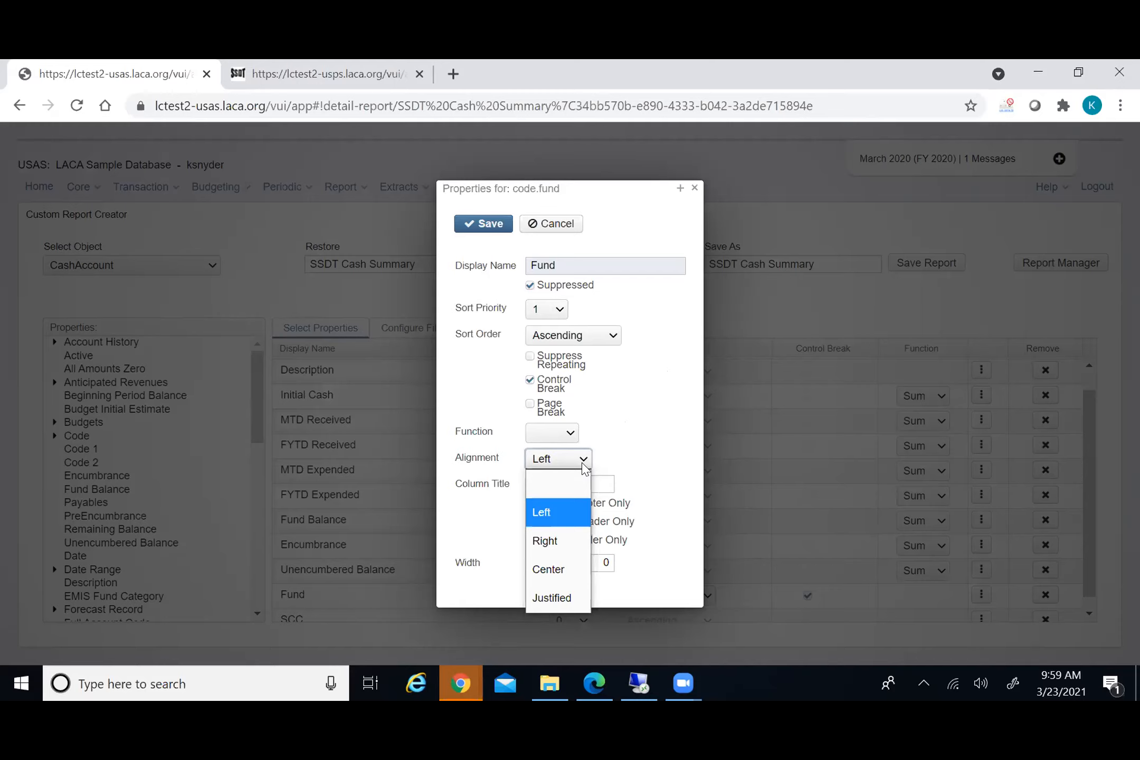
pyautogui.click(626, 453)
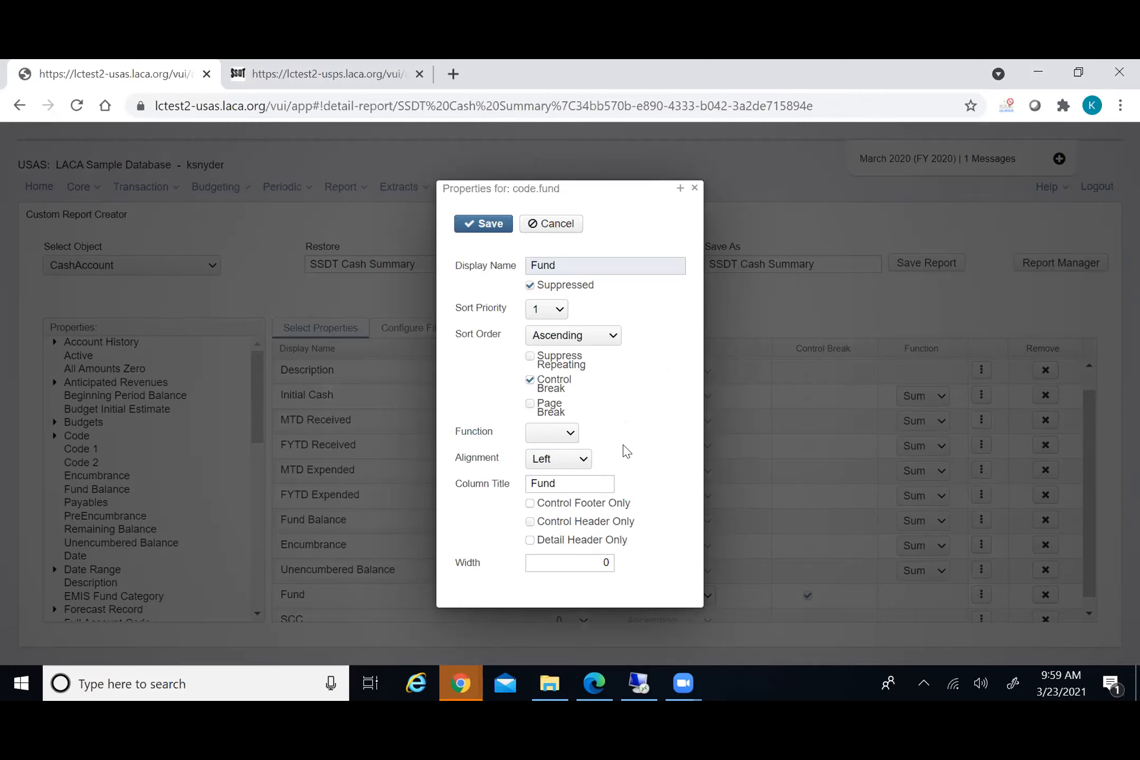
pyautogui.click(579, 461)
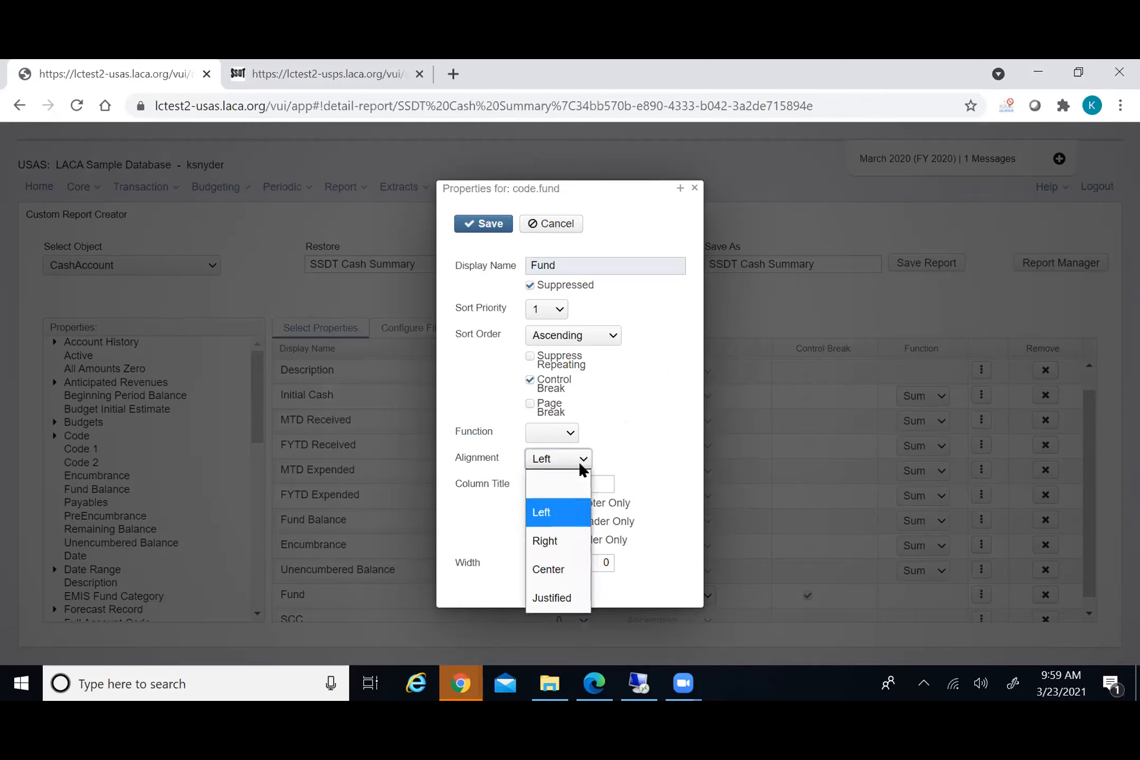
pyautogui.click(633, 438)
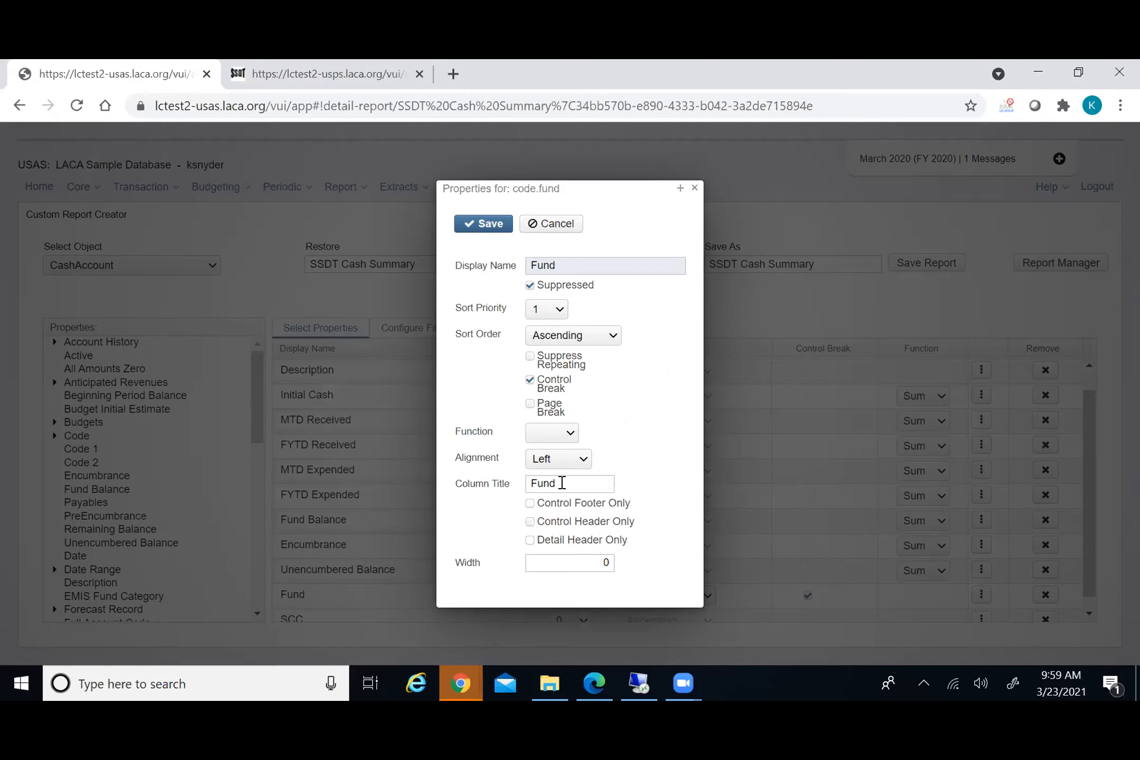
pyautogui.click(555, 223)
pyautogui.scroll(1, 414, 446)
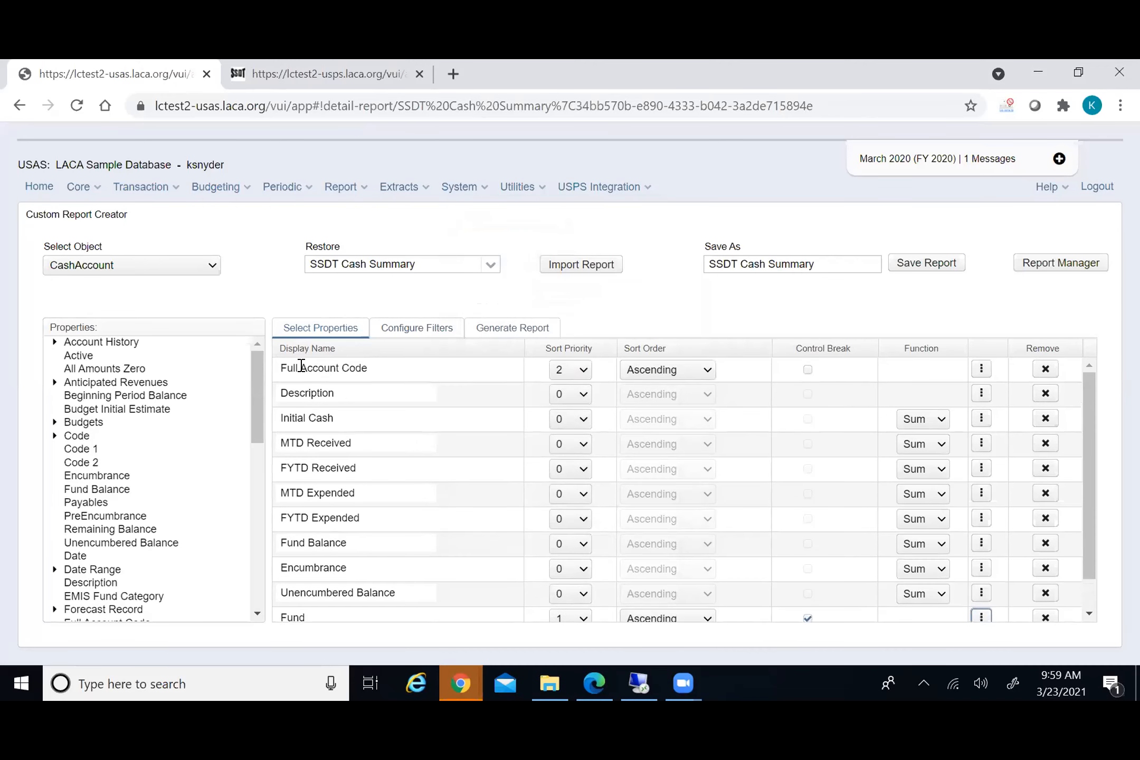
# Give the Full Account Code column the title 'Fund/SCC' and save it
pyautogui.click(982, 369)
pyautogui.click(570, 479)
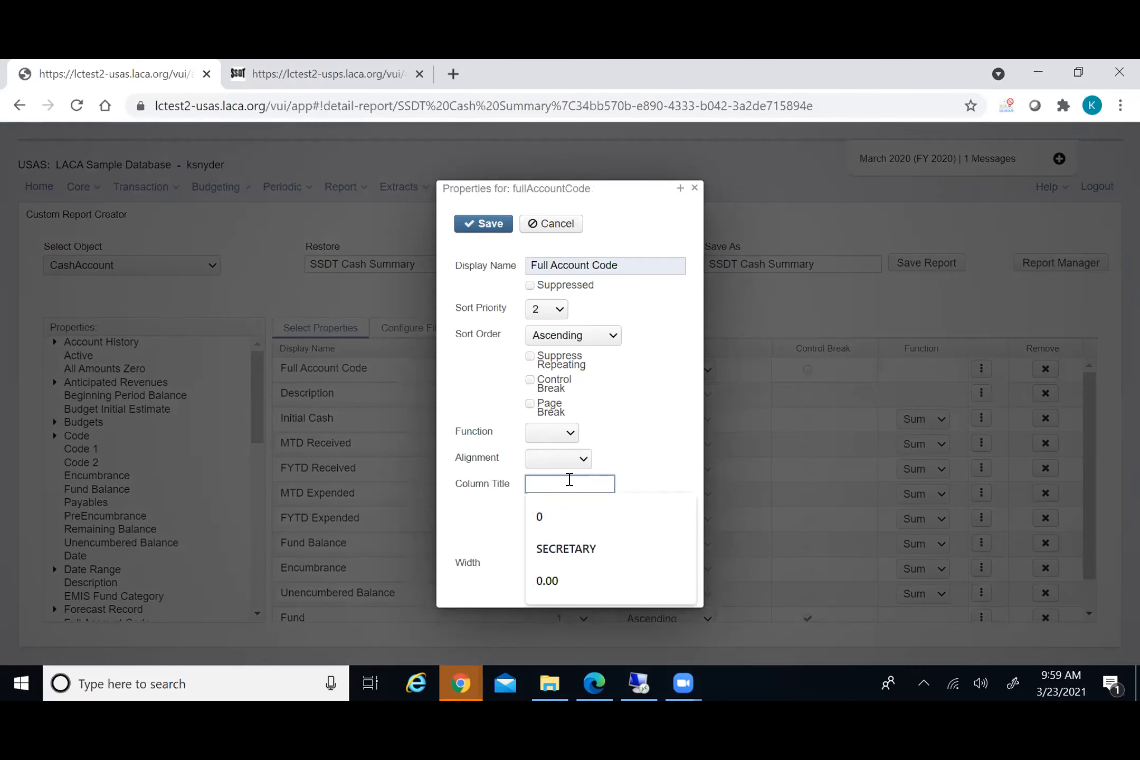
pyautogui.write('Fun')
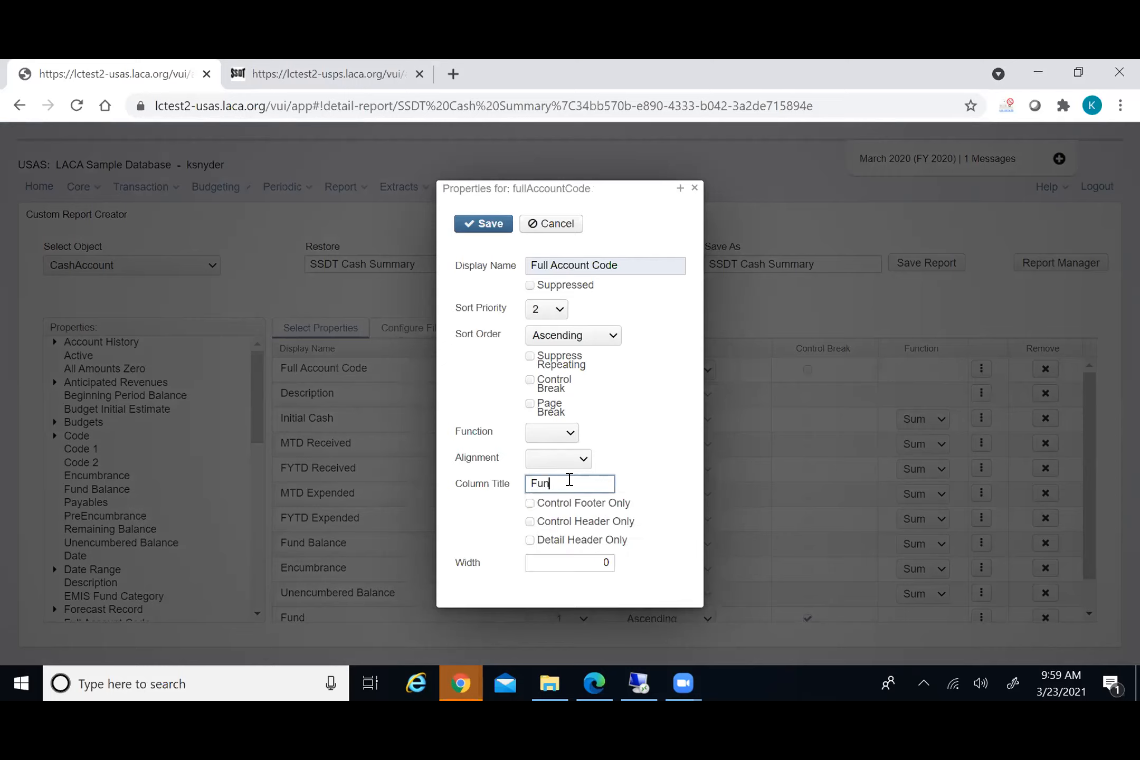
pyautogui.write('d/SCC')
pyautogui.click(481, 224)
pyautogui.click(695, 188)
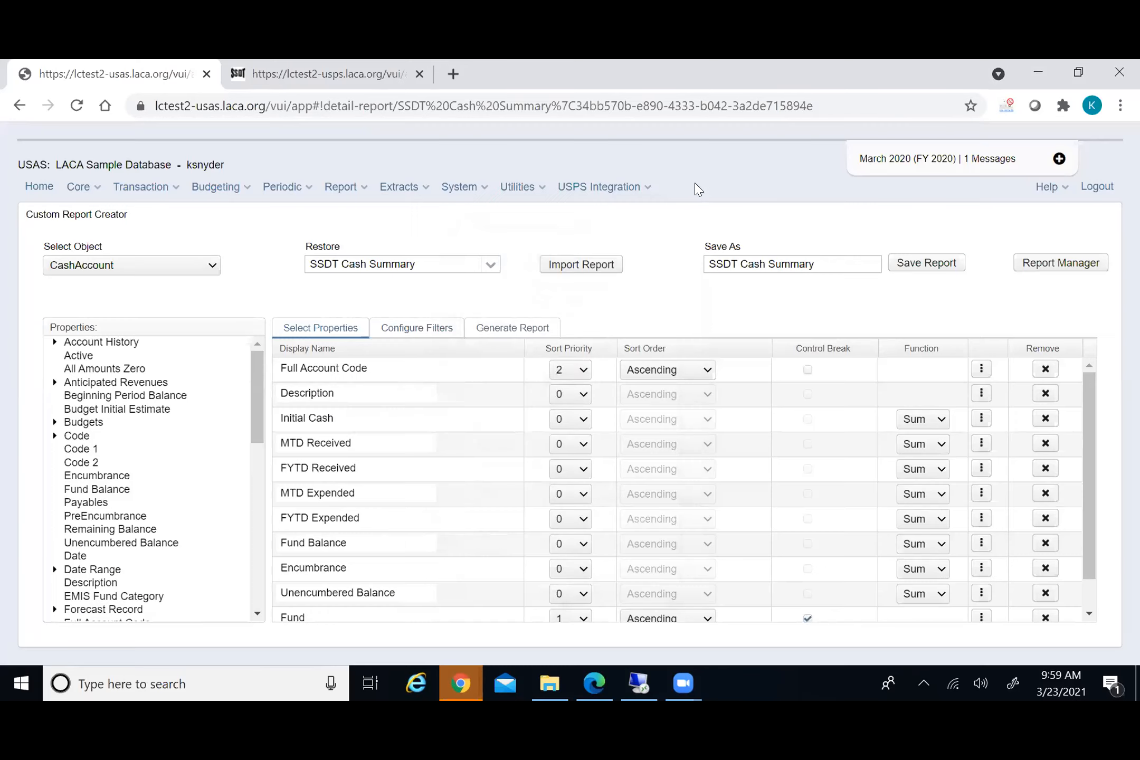
pyautogui.click(512, 329)
pyautogui.scroll(-3, 664, 471)
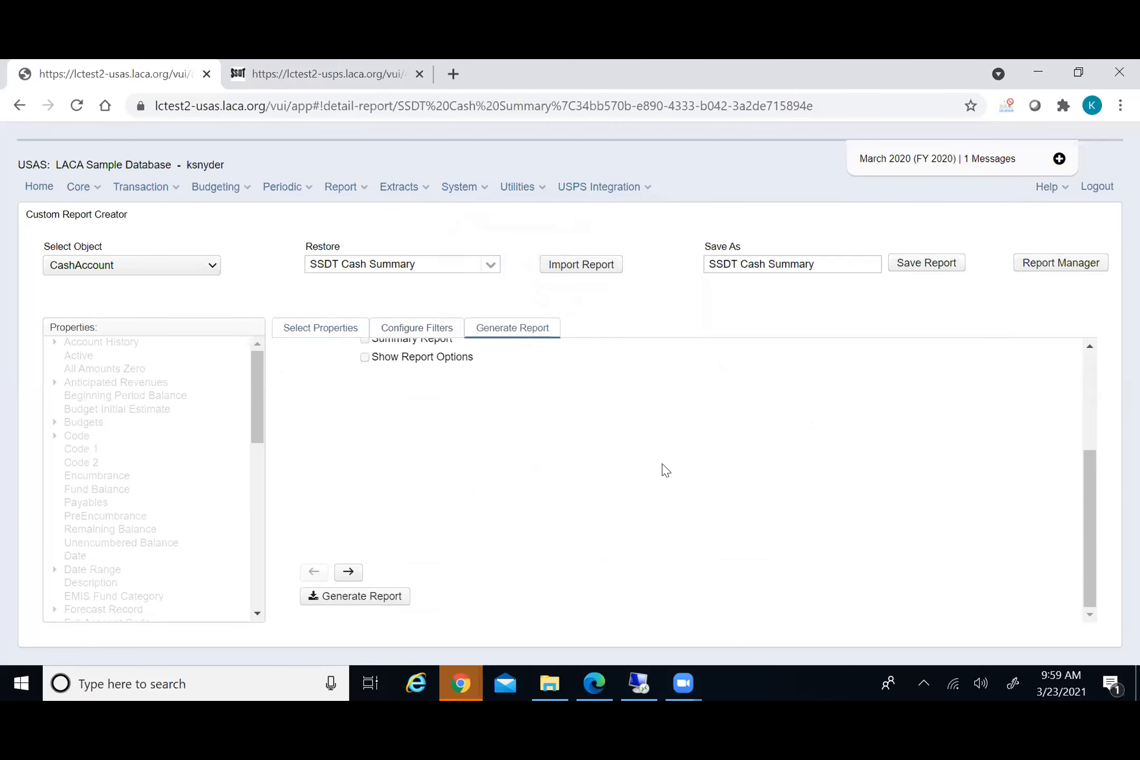
# Generate the Cash Summary PDF headed Fund/SCC, then return to the report options
pyautogui.click(387, 598)
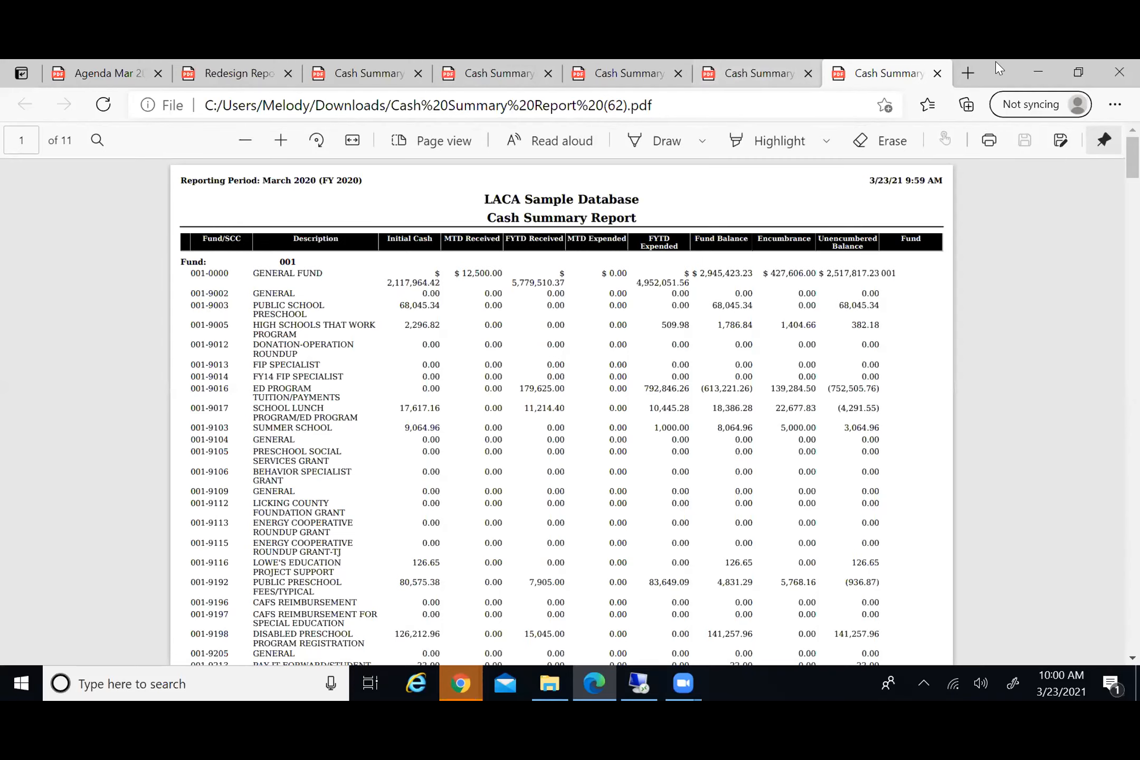
pyautogui.click(1035, 73)
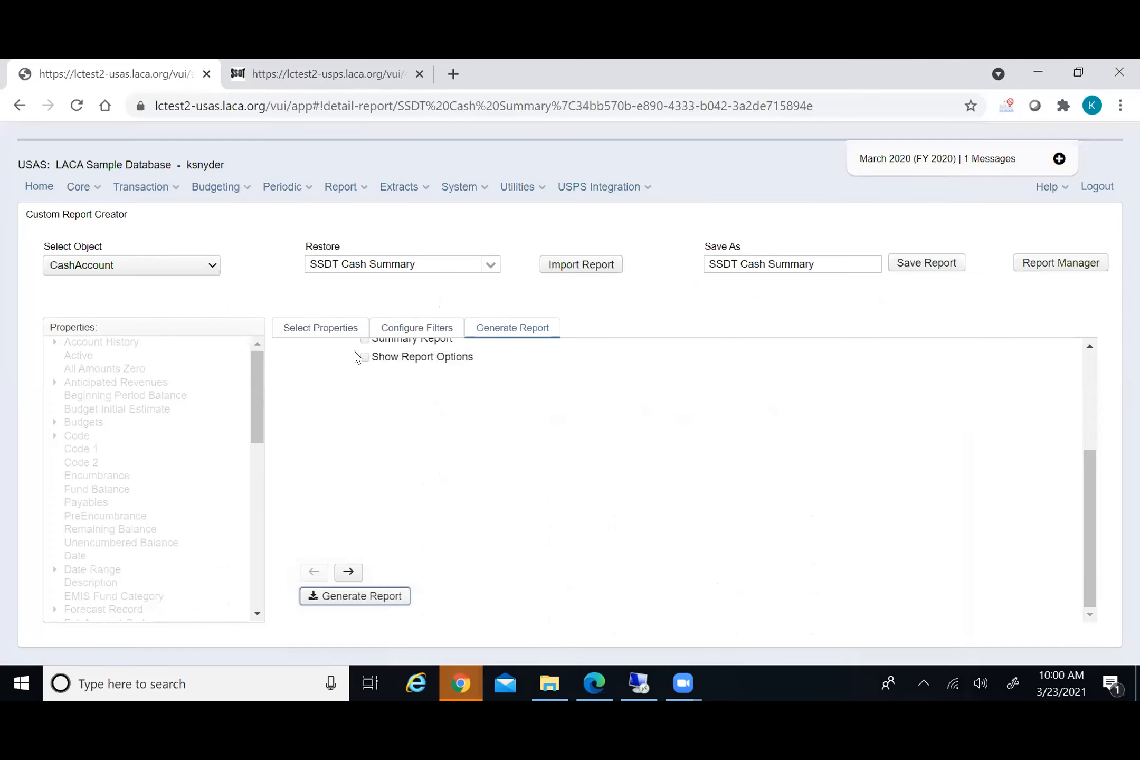
pyautogui.scroll(3, 357, 356)
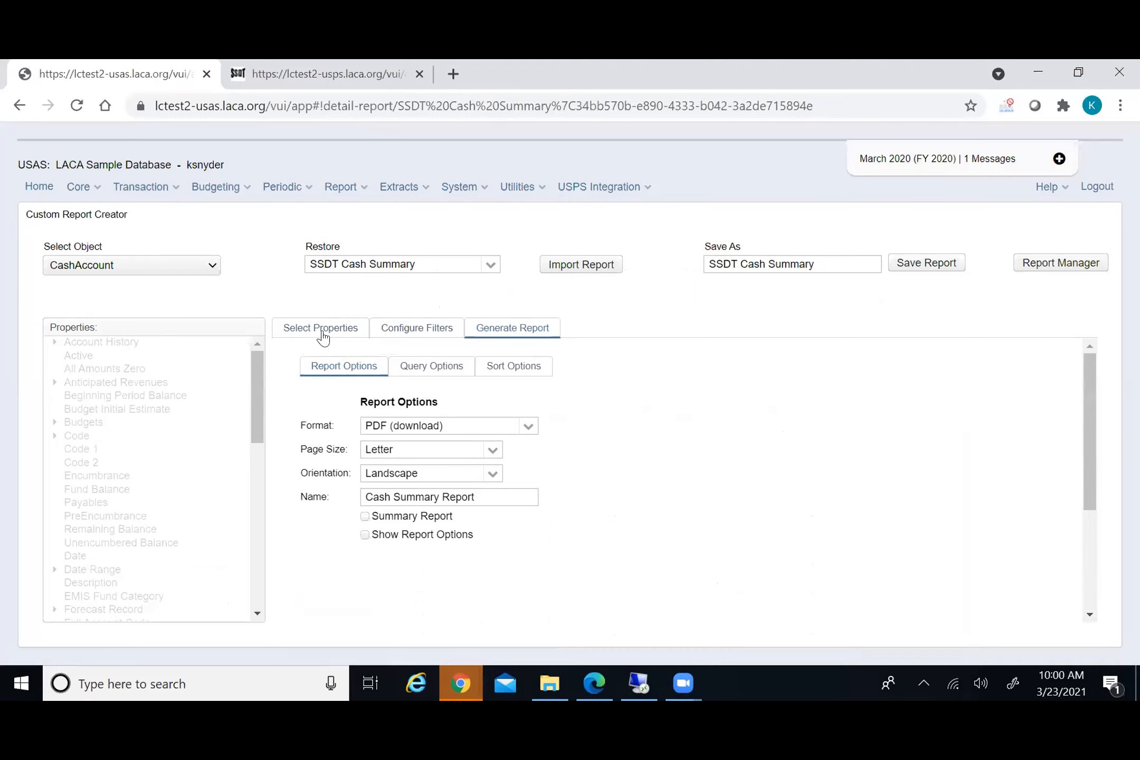
# Go to Select Properties and open the Full Account Code column's settings
pyautogui.click(322, 333)
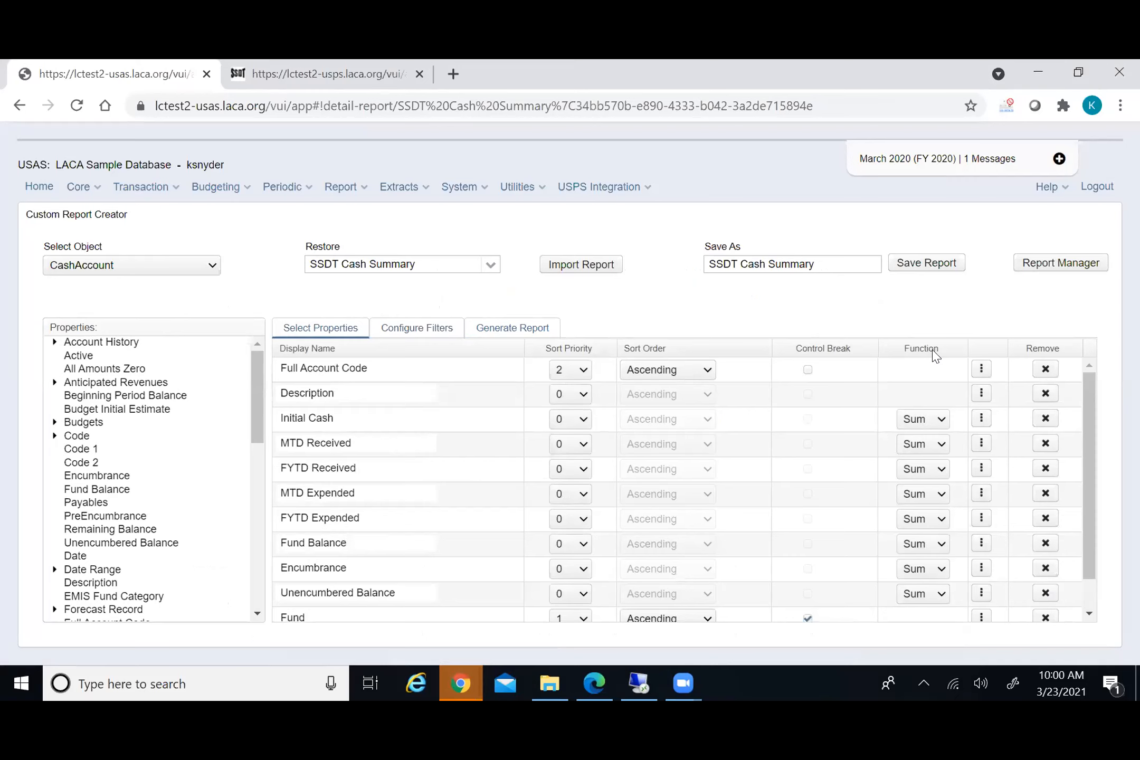
pyautogui.click(982, 369)
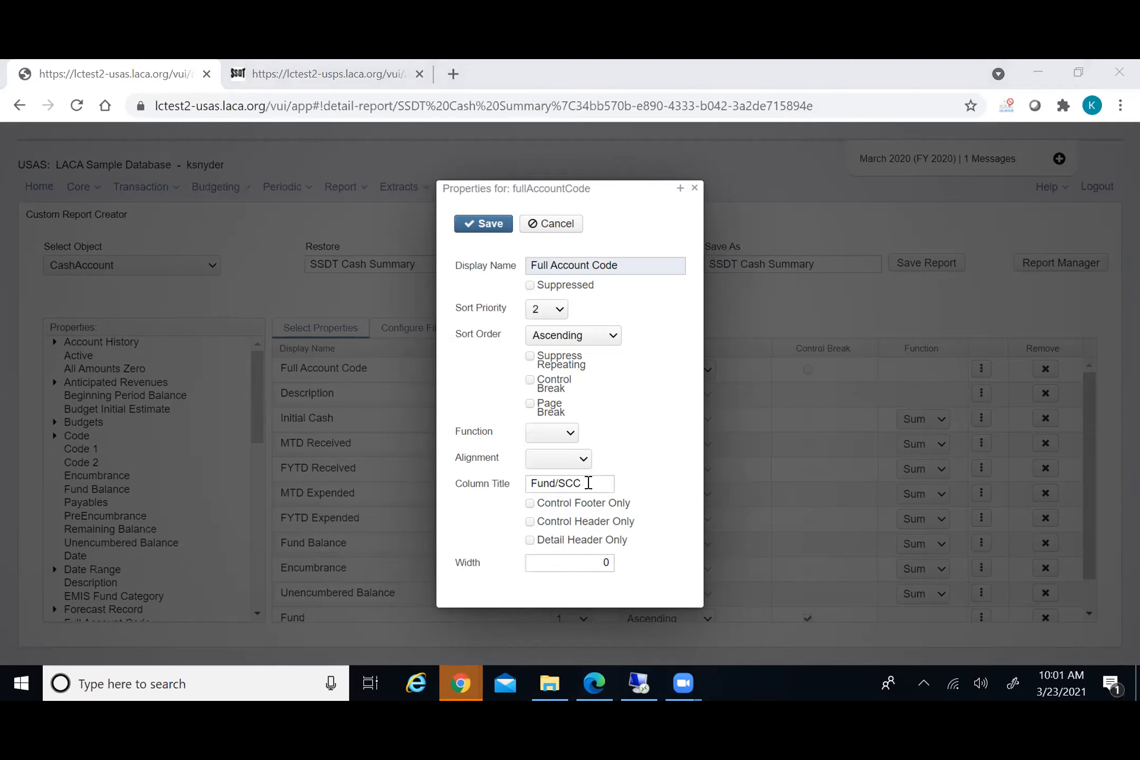
pyautogui.click(694, 190)
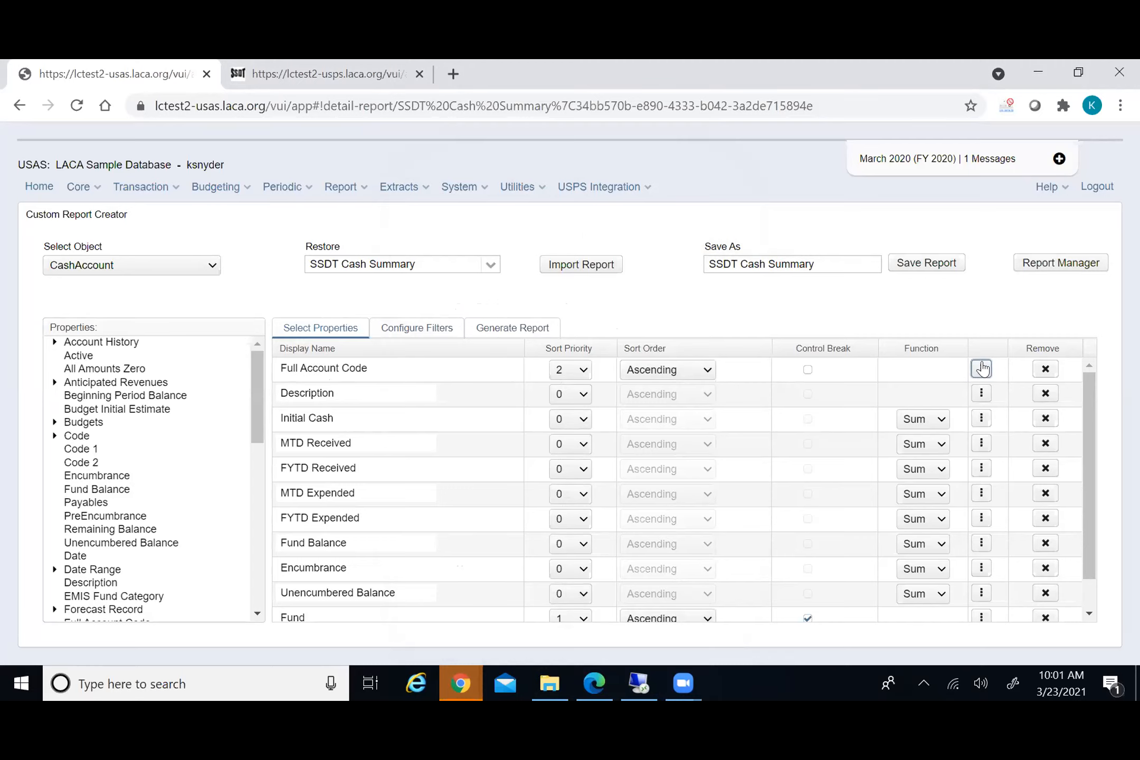
pyautogui.click(982, 371)
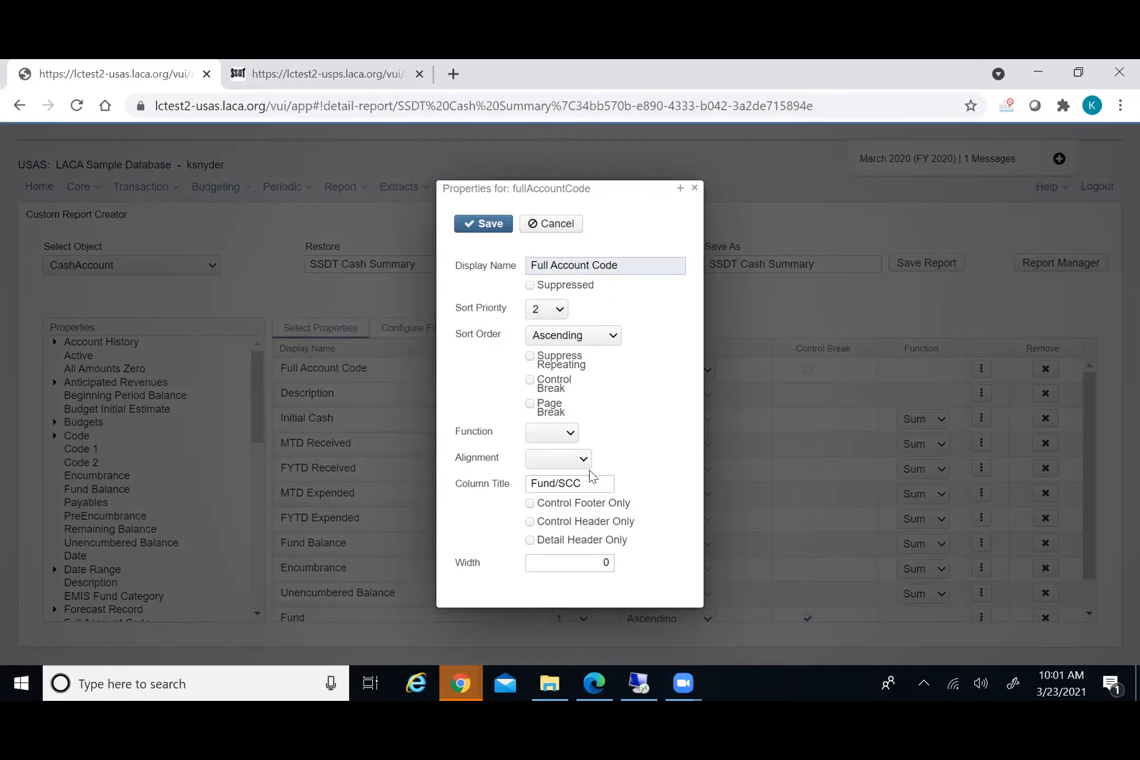
pyautogui.moveTo(593, 483); pyautogui.dragTo(468, 486)
pyautogui.click(467, 486)
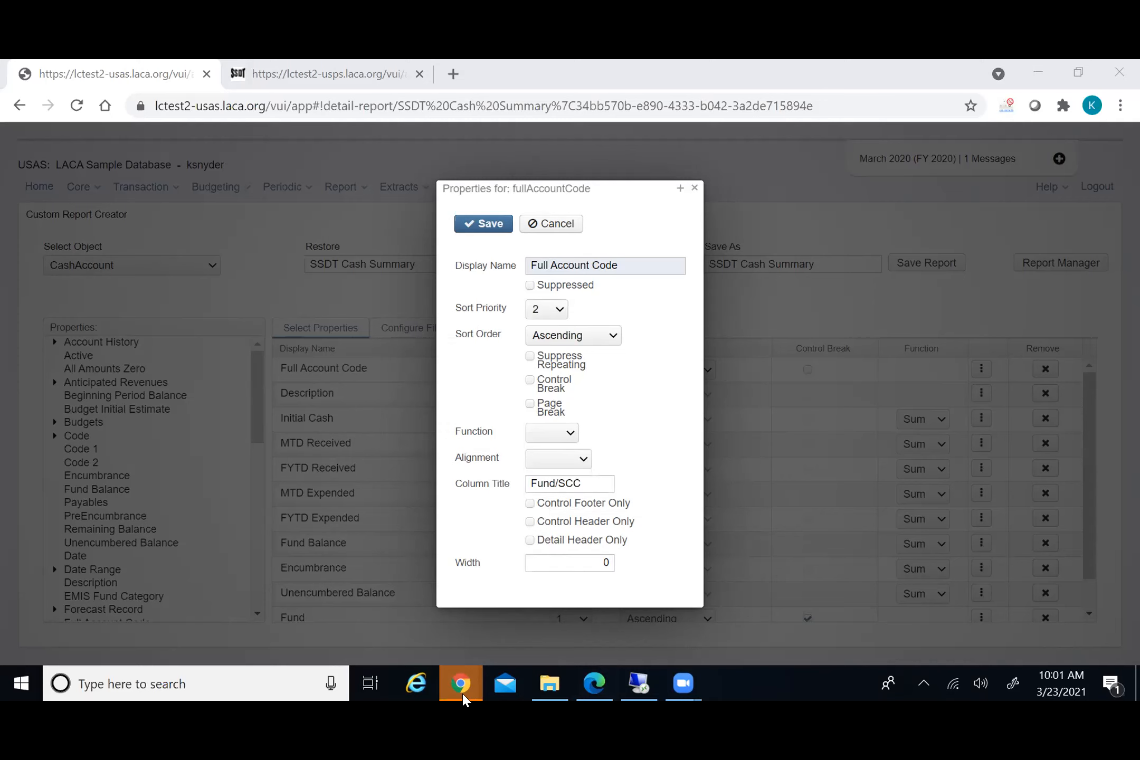
# Check the Fund 001 heading in the Cash Summary PDF, then close the Full Account Code properties unchanged
pyautogui.click(594, 683)
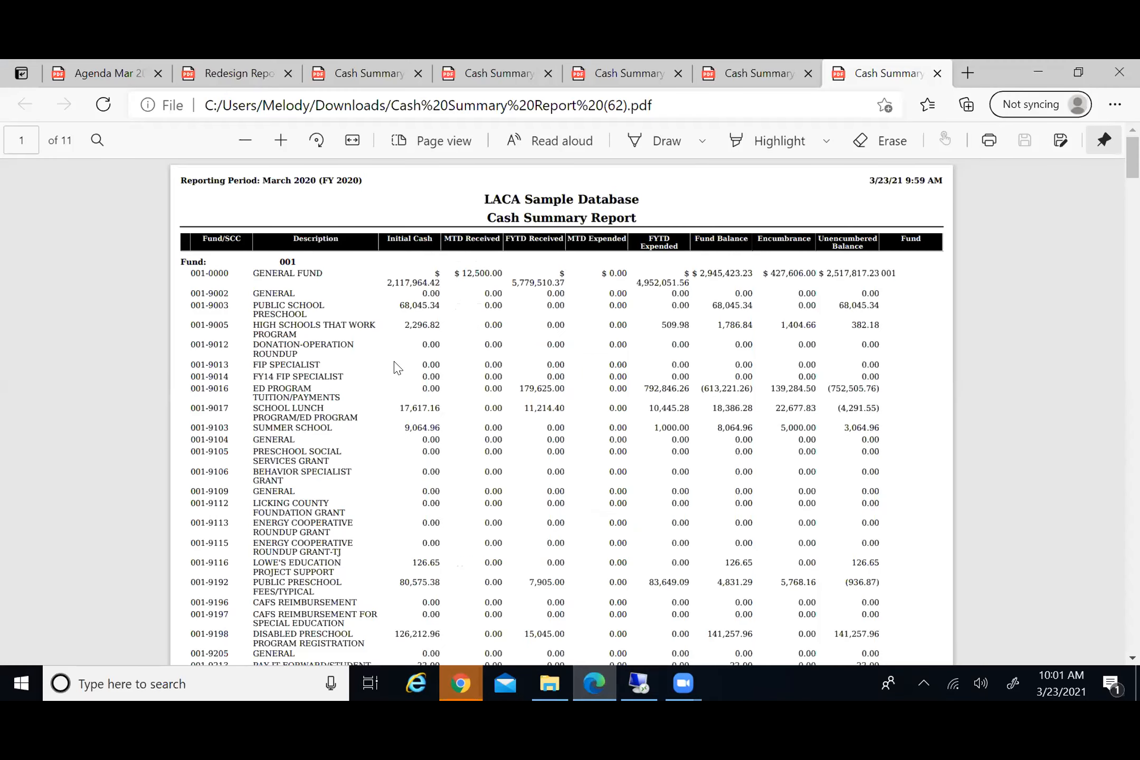
pyautogui.moveTo(301, 259); pyautogui.dragTo(196, 262)
pyautogui.click(232, 264)
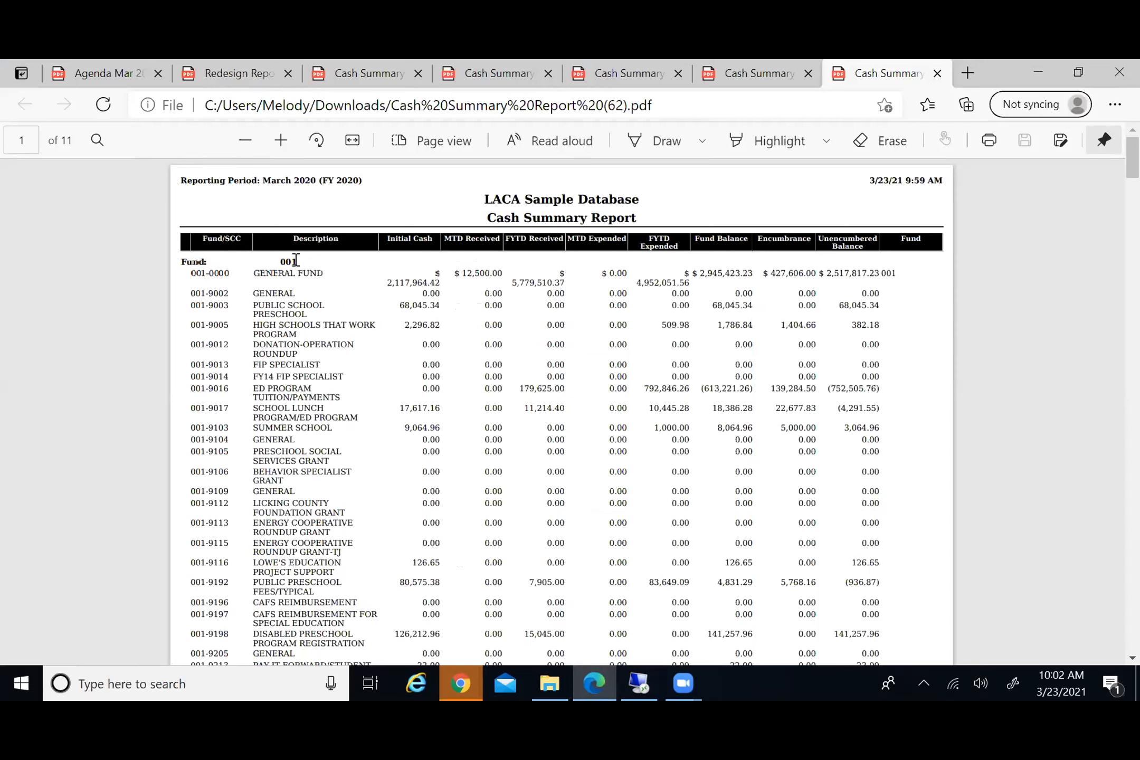
pyautogui.moveTo(280, 260); pyautogui.dragTo(298, 263)
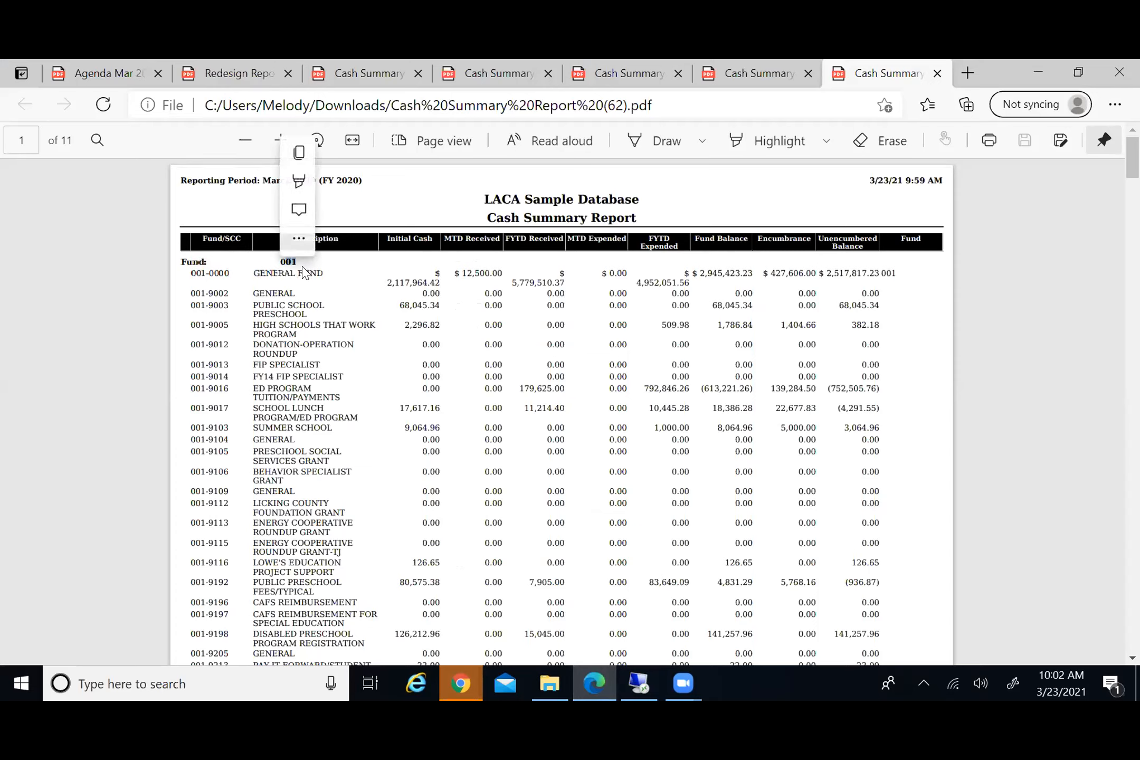
pyautogui.click(280, 271)
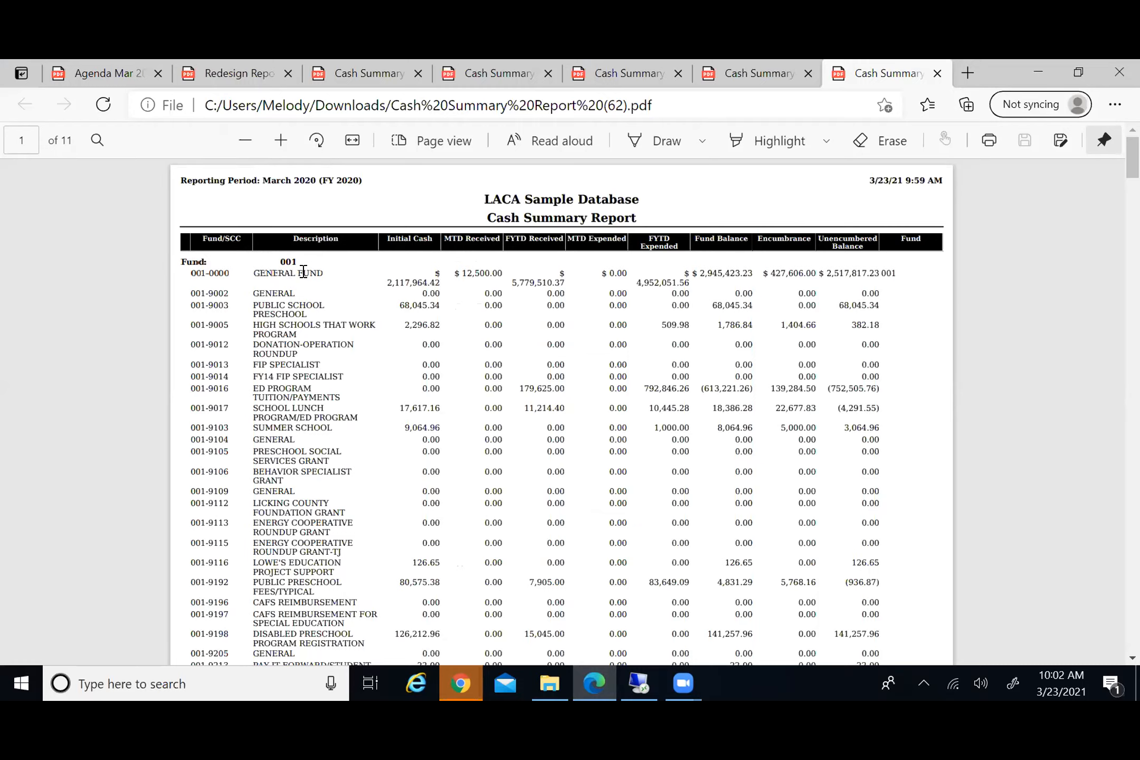
pyautogui.click(1039, 72)
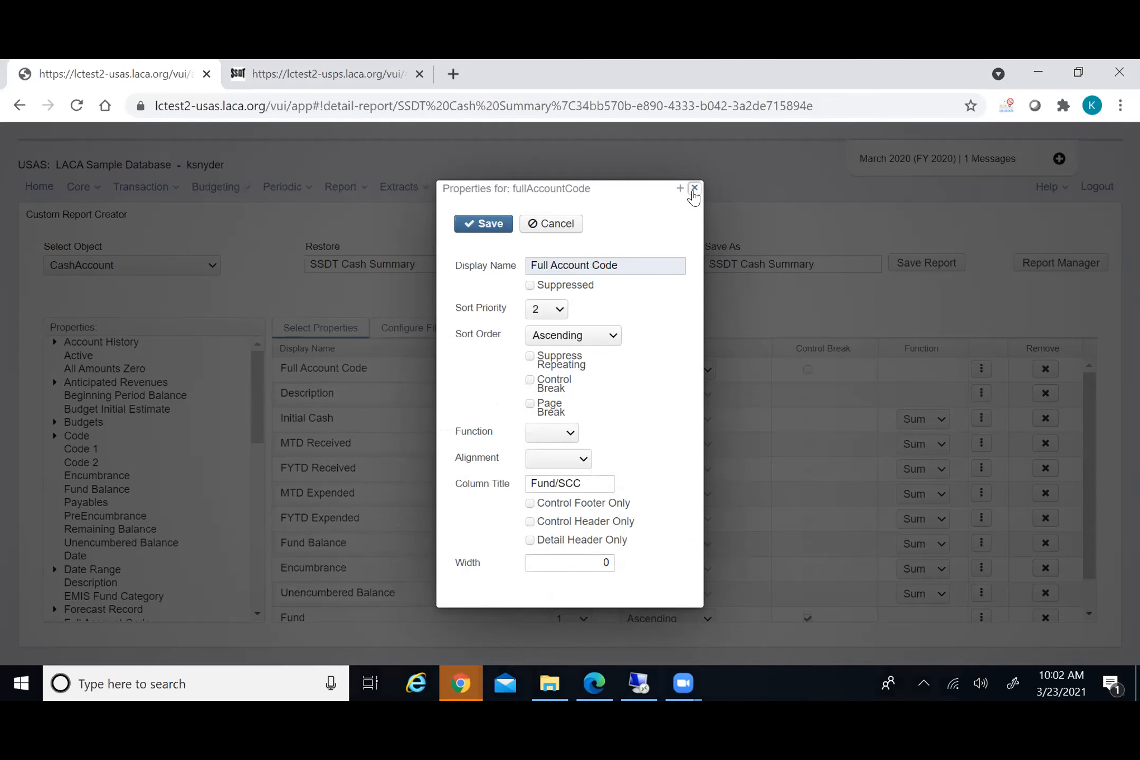
pyautogui.click(695, 189)
# Add a Fund Description column before Fund, set to print in the control header only
pyautogui.scroll(-3, 84, 547)
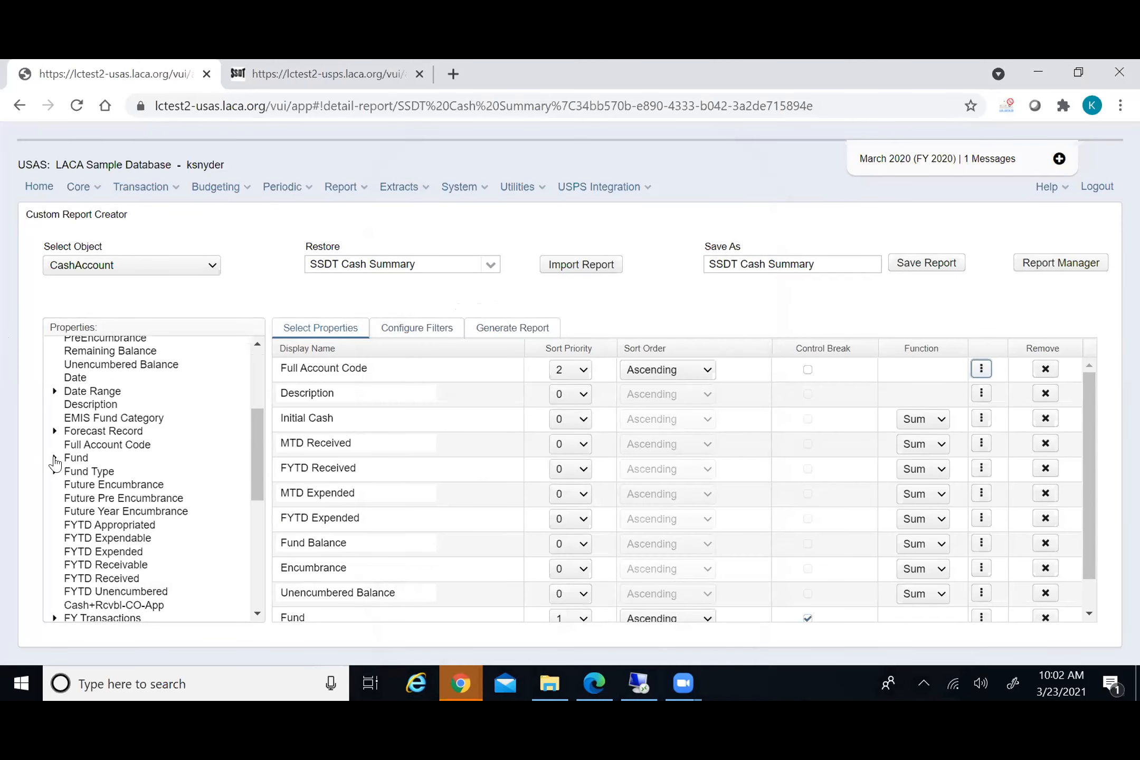
pyautogui.click(54, 458)
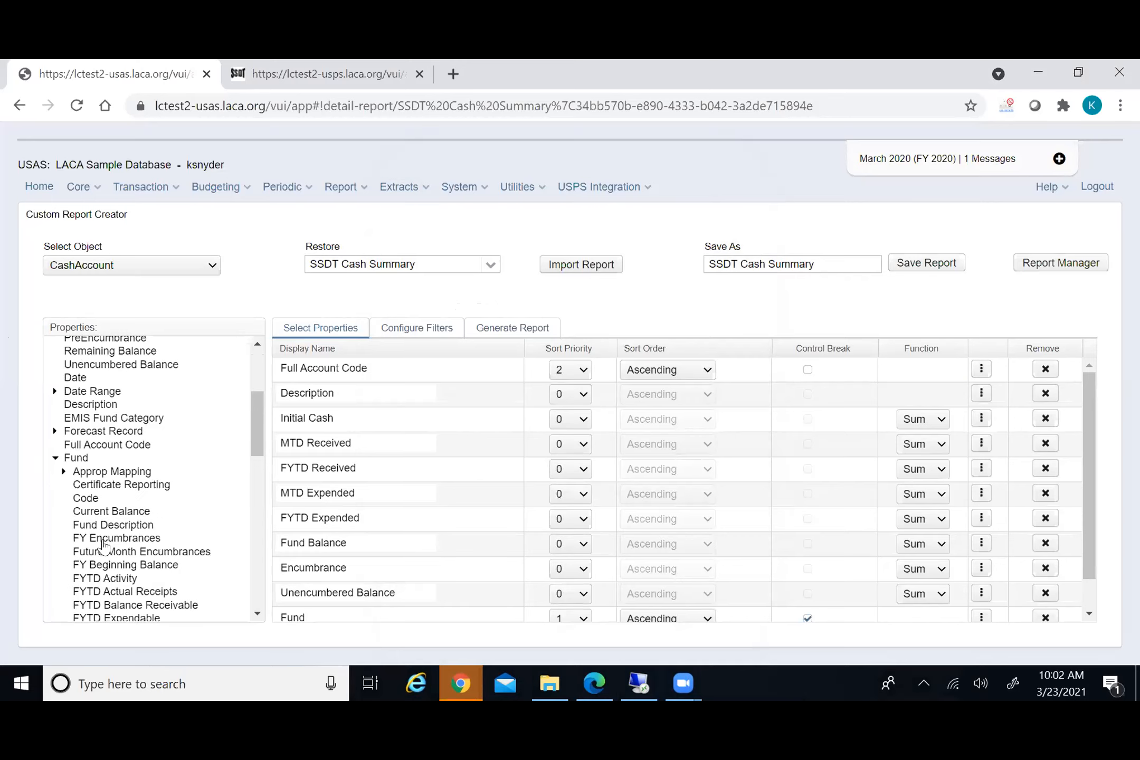
pyautogui.moveTo(113, 528); pyautogui.dragTo(420, 611)
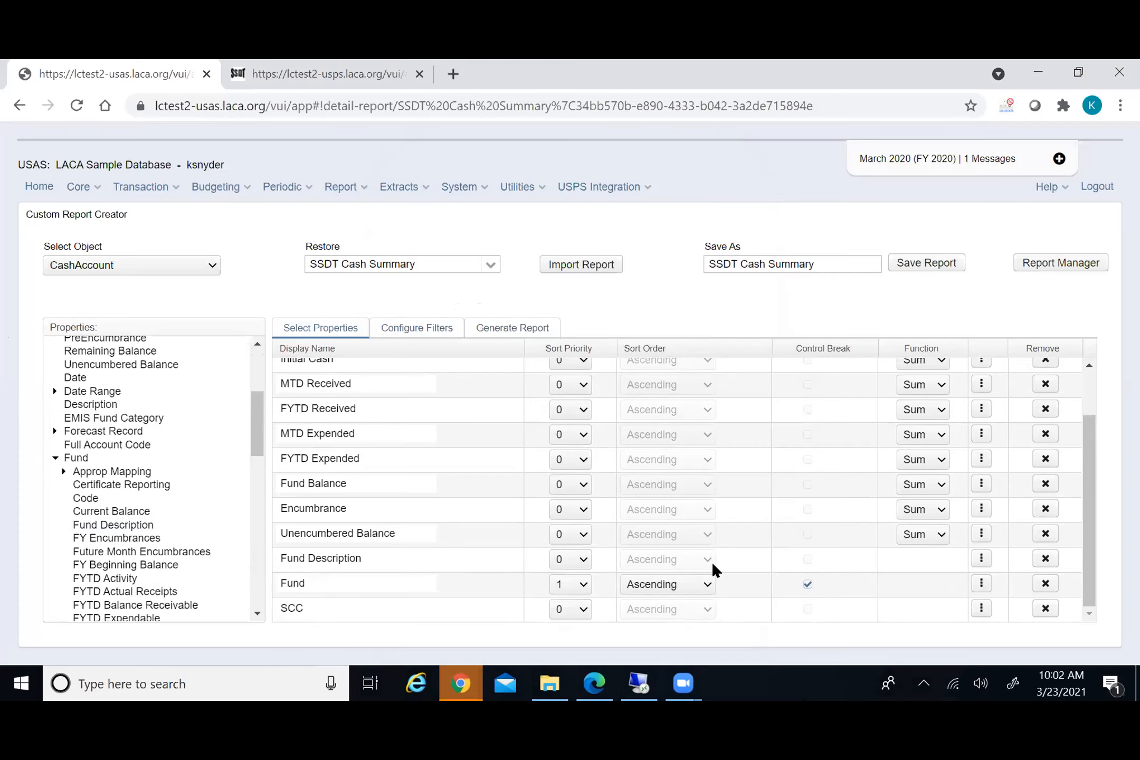
pyautogui.click(982, 559)
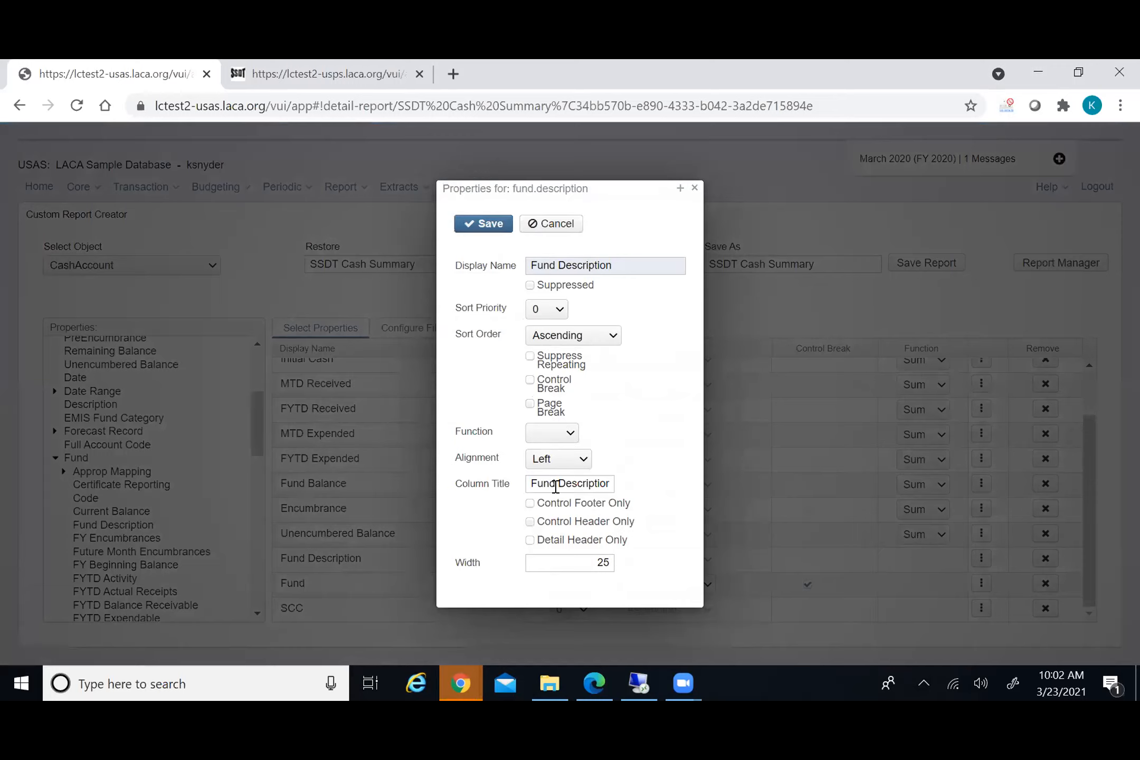
pyautogui.click(530, 522)
pyautogui.click(482, 224)
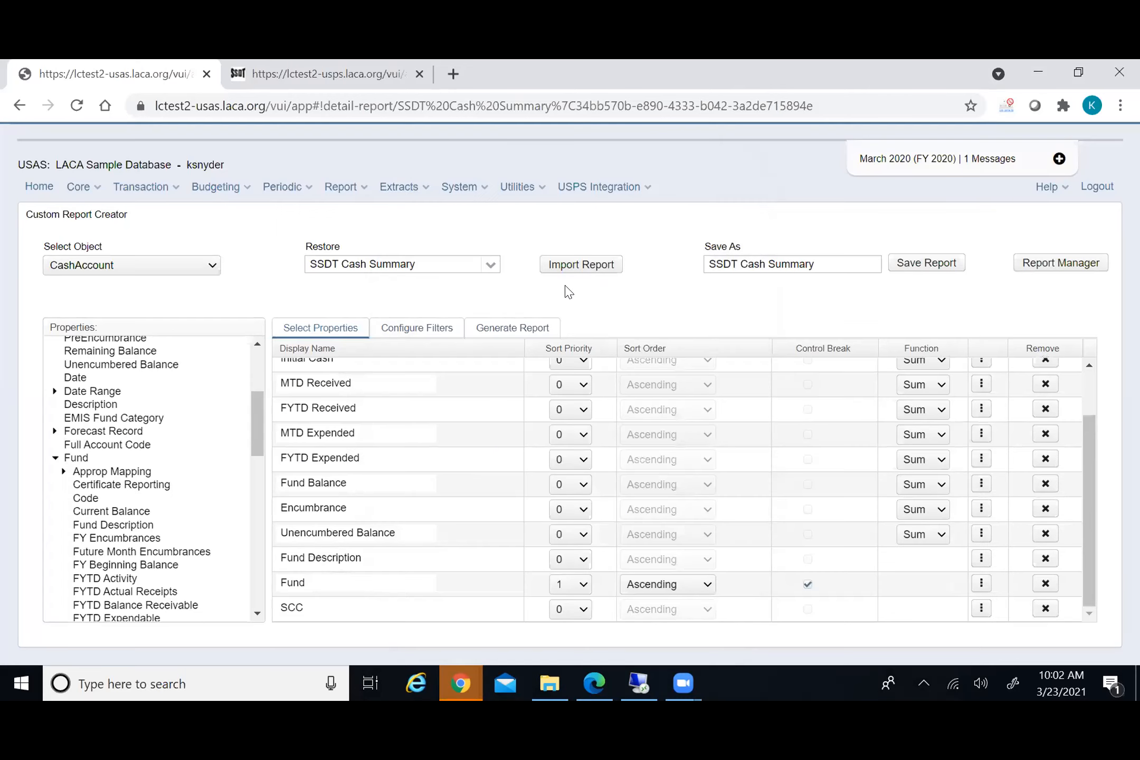
pyautogui.click(510, 331)
# Regenerate the 11-page Cash Summary PDF and review it through page 3
pyautogui.scroll(-3, 702, 416)
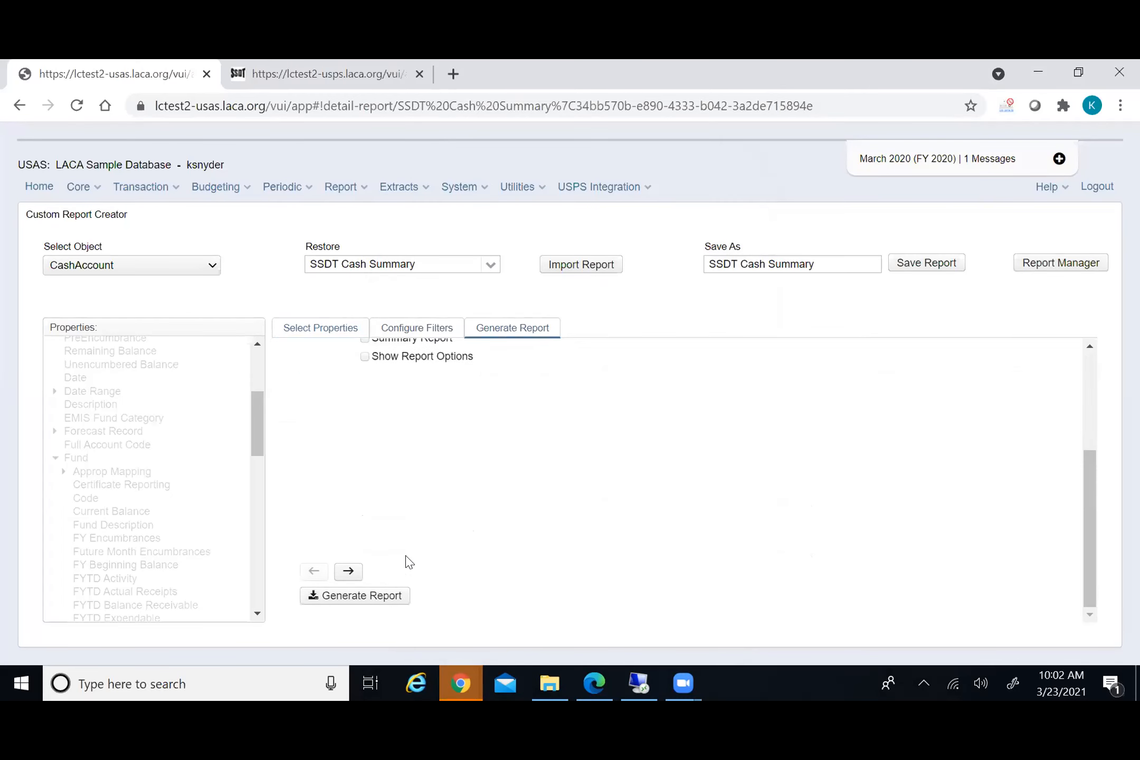
pyautogui.click(384, 597)
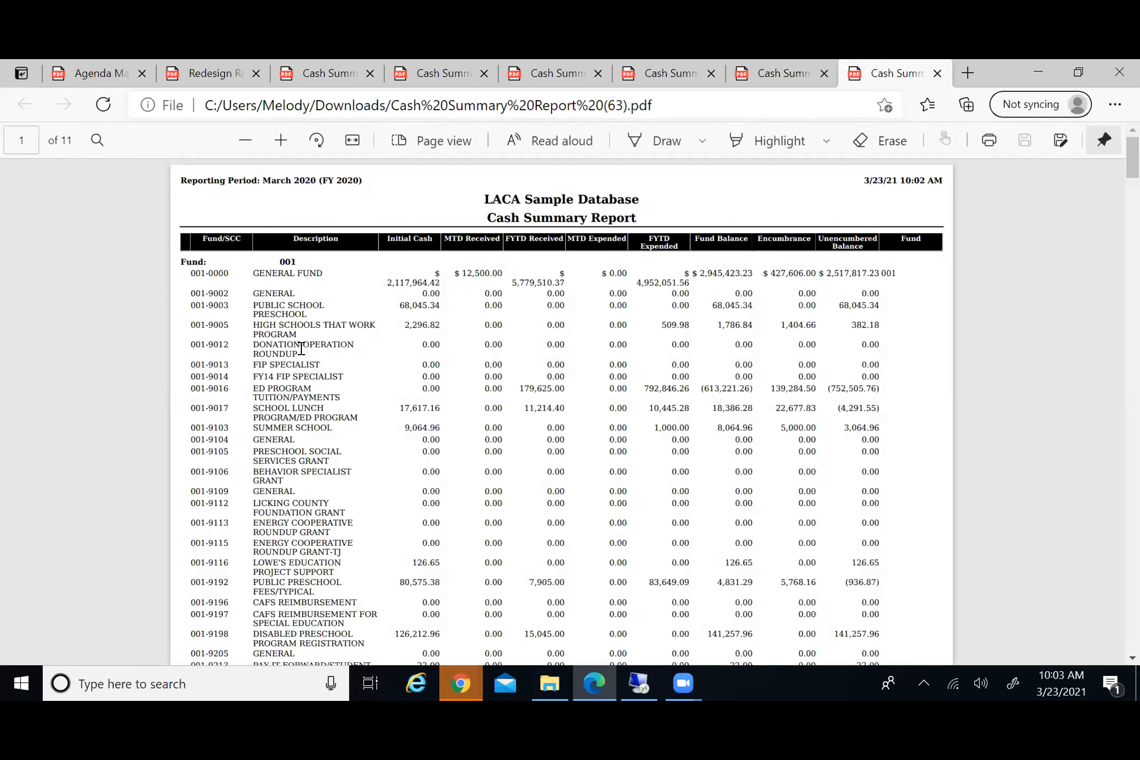
pyautogui.scroll(-20, 301, 348)
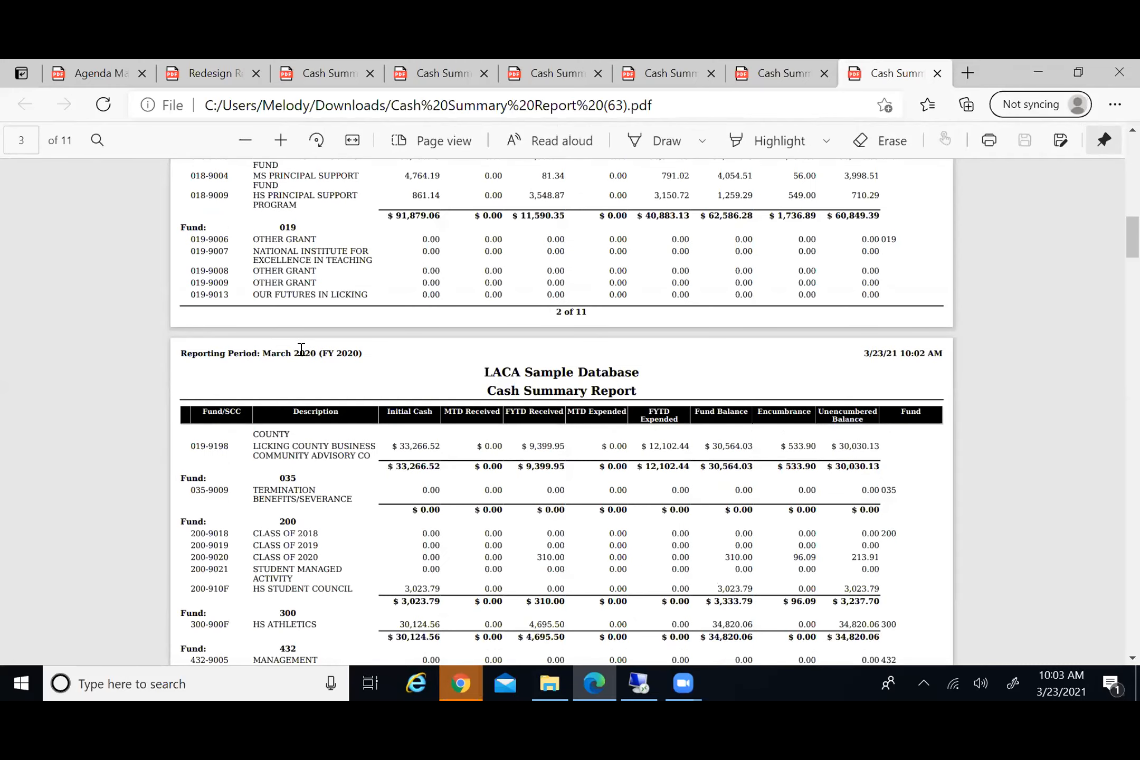
pyautogui.click(1038, 72)
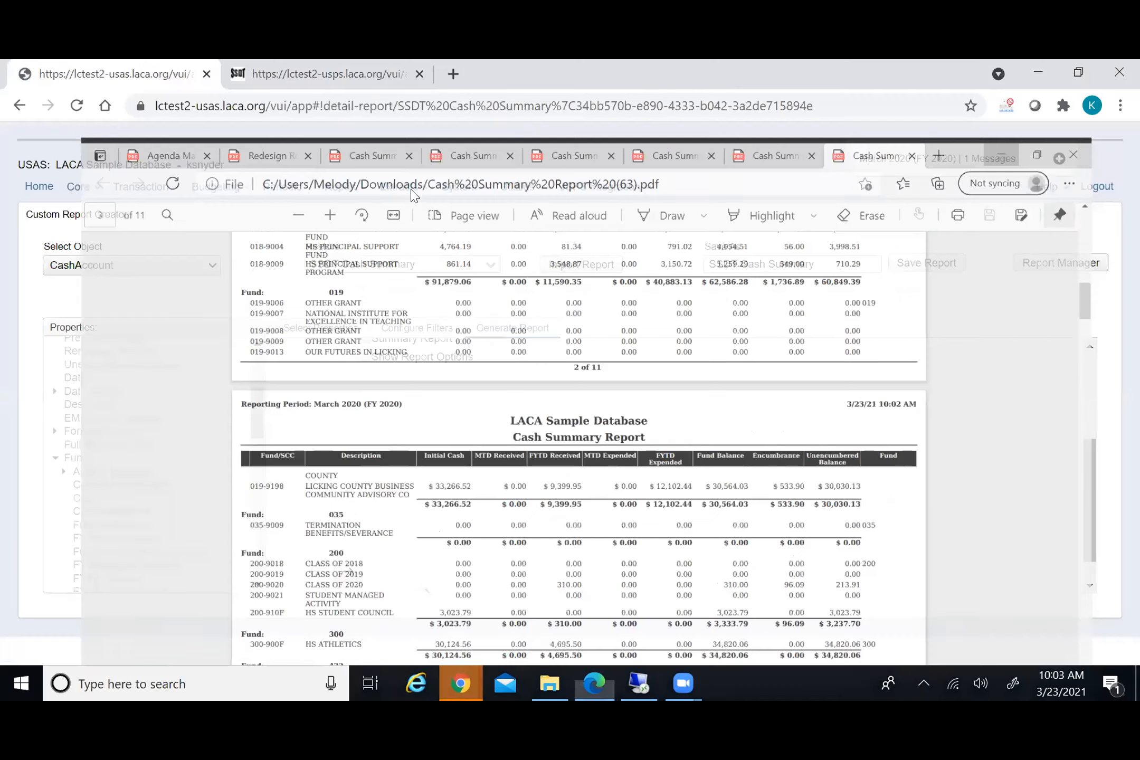
pyautogui.click(329, 331)
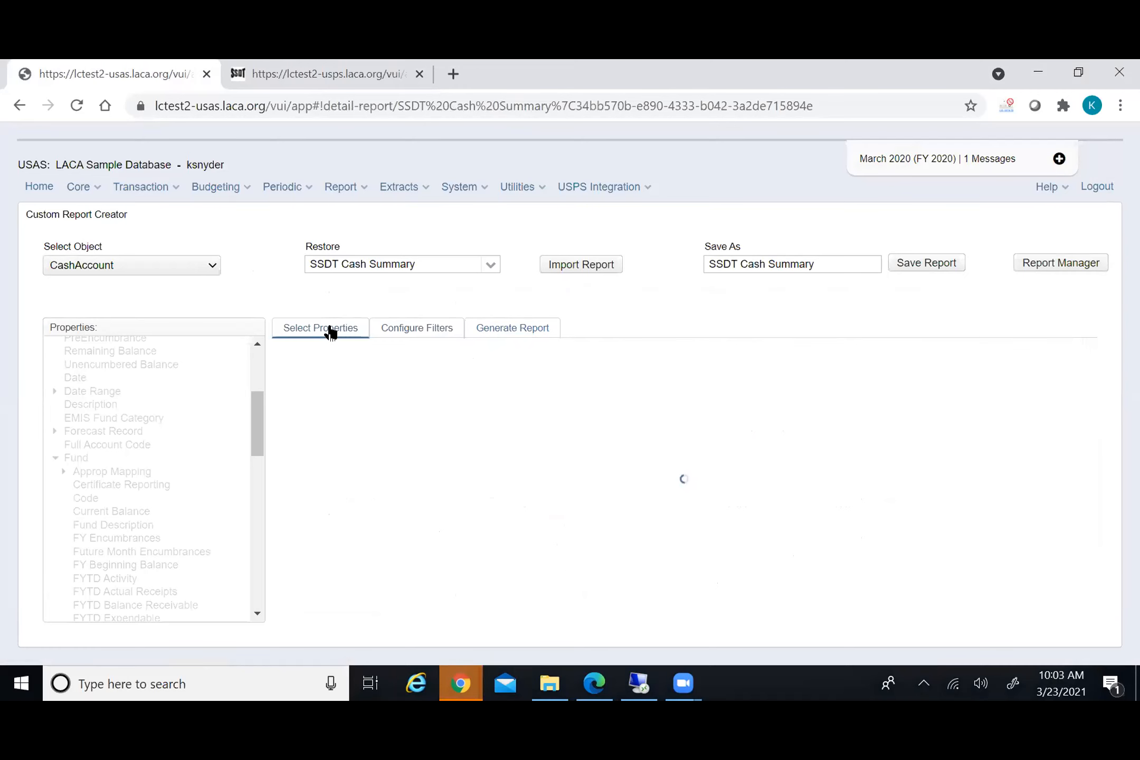
# Set Fund Description's sort priority to 1, ascending, alongside Fund
pyautogui.scroll(-1, 433, 560)
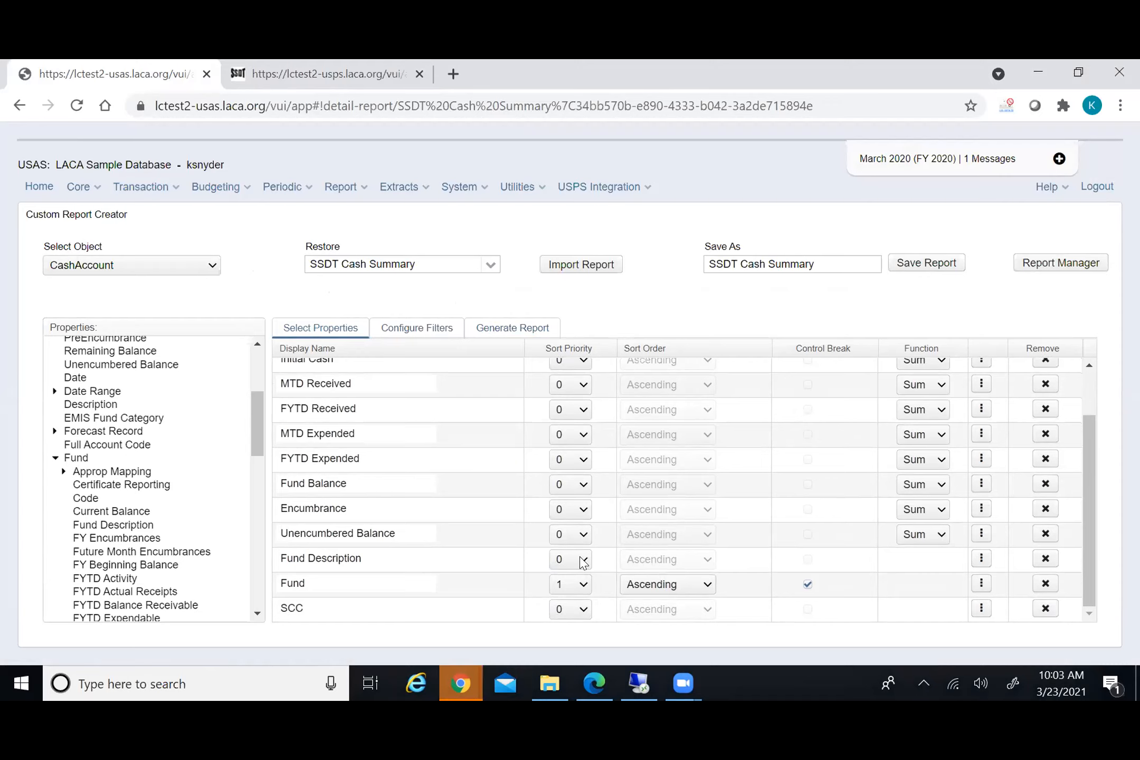
pyautogui.click(583, 562)
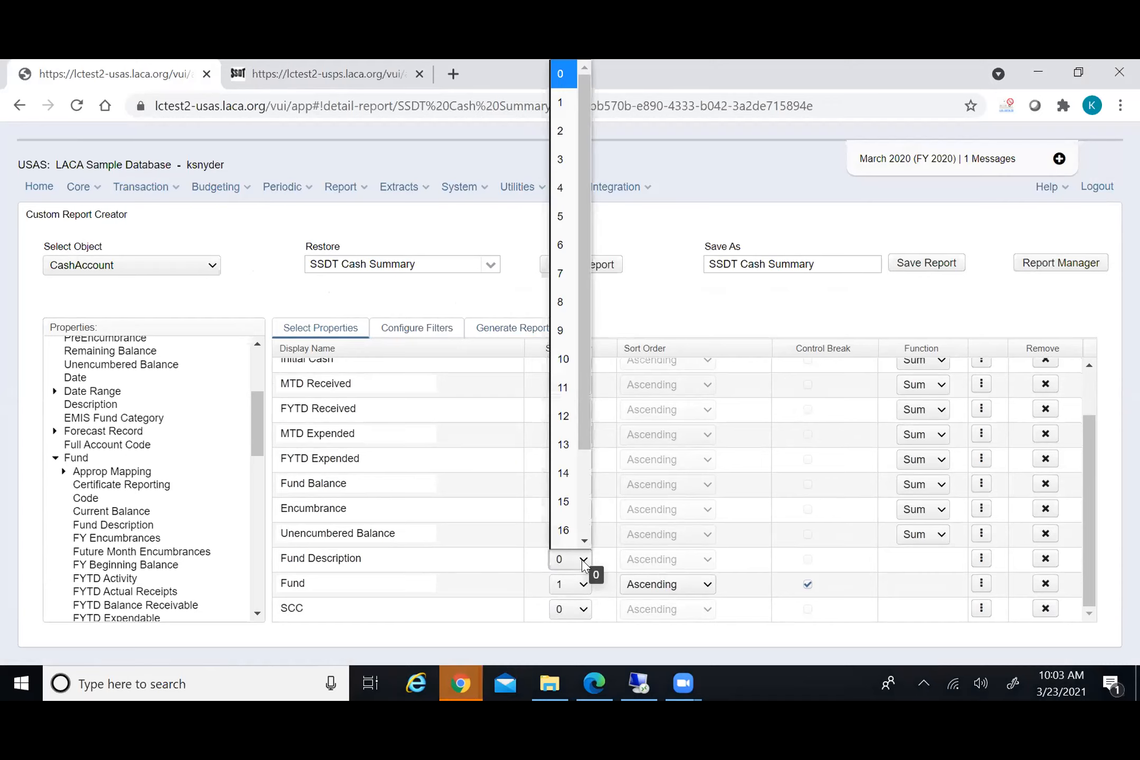
pyautogui.click(558, 98)
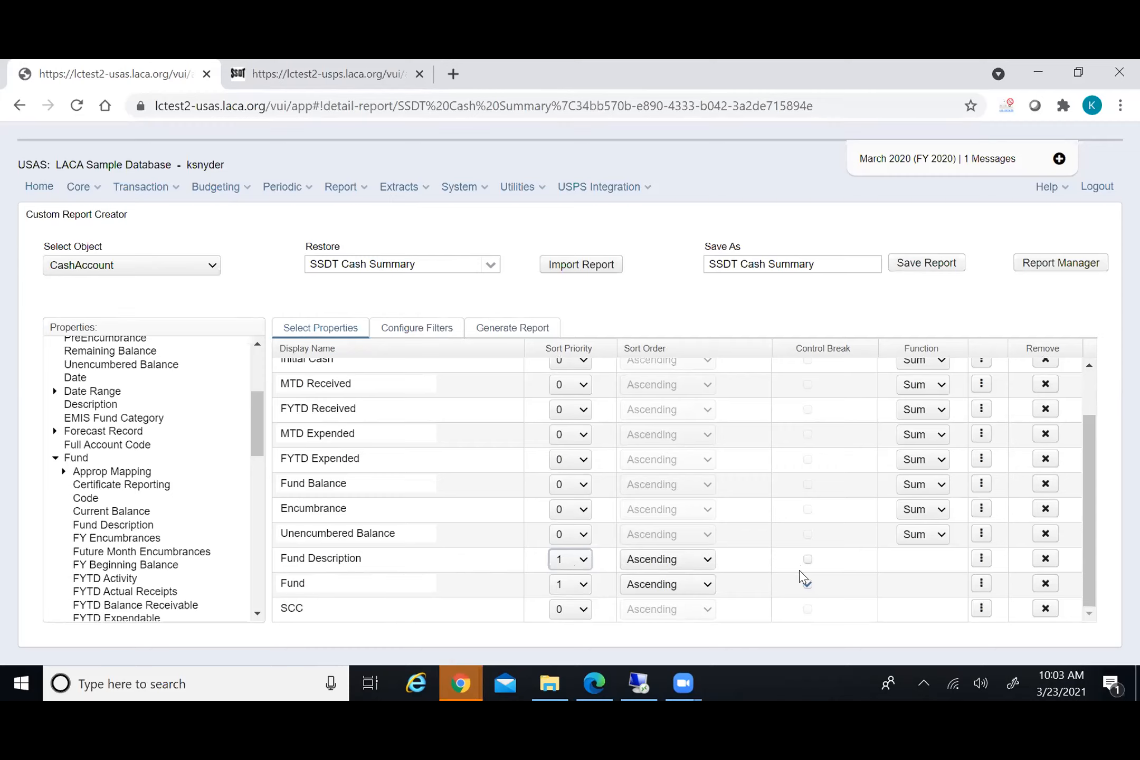
pyautogui.click(509, 330)
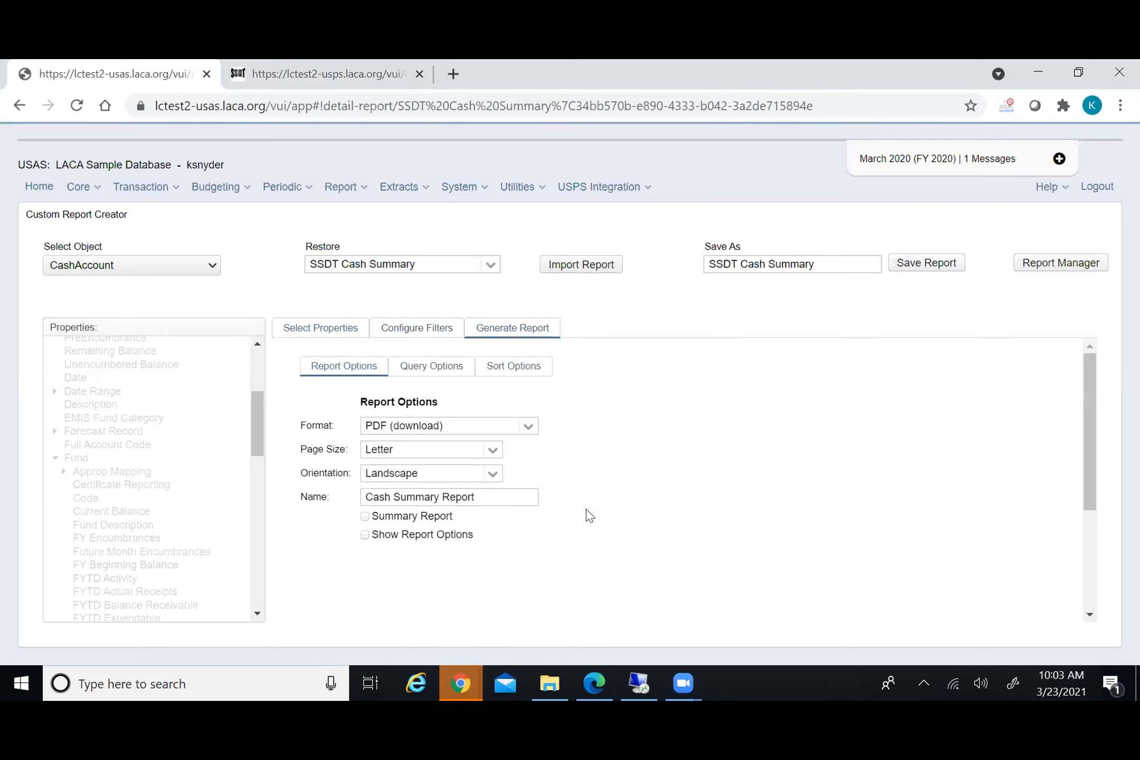
pyautogui.scroll(-3, 590, 516)
# Regenerate the Cash Summary PDF, now headed by Fund 451 DATA COMMUNICATION FUND
pyautogui.click(323, 599)
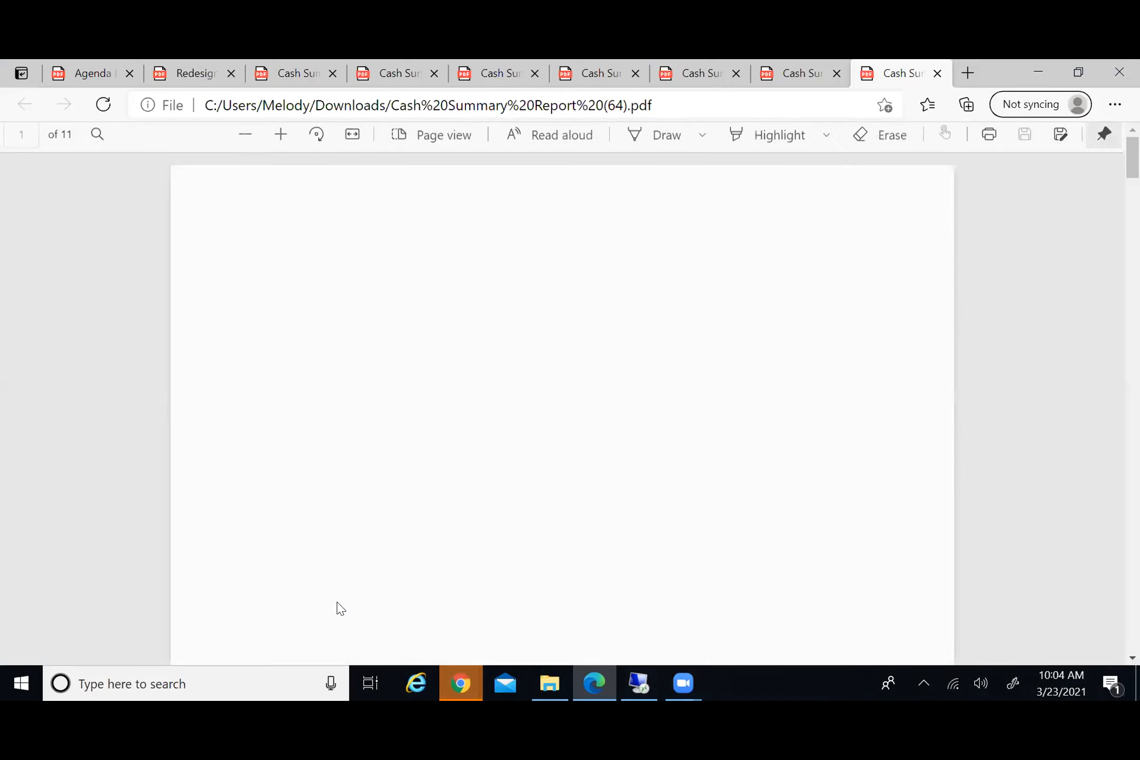
pyautogui.scroll(-3, 244, 407)
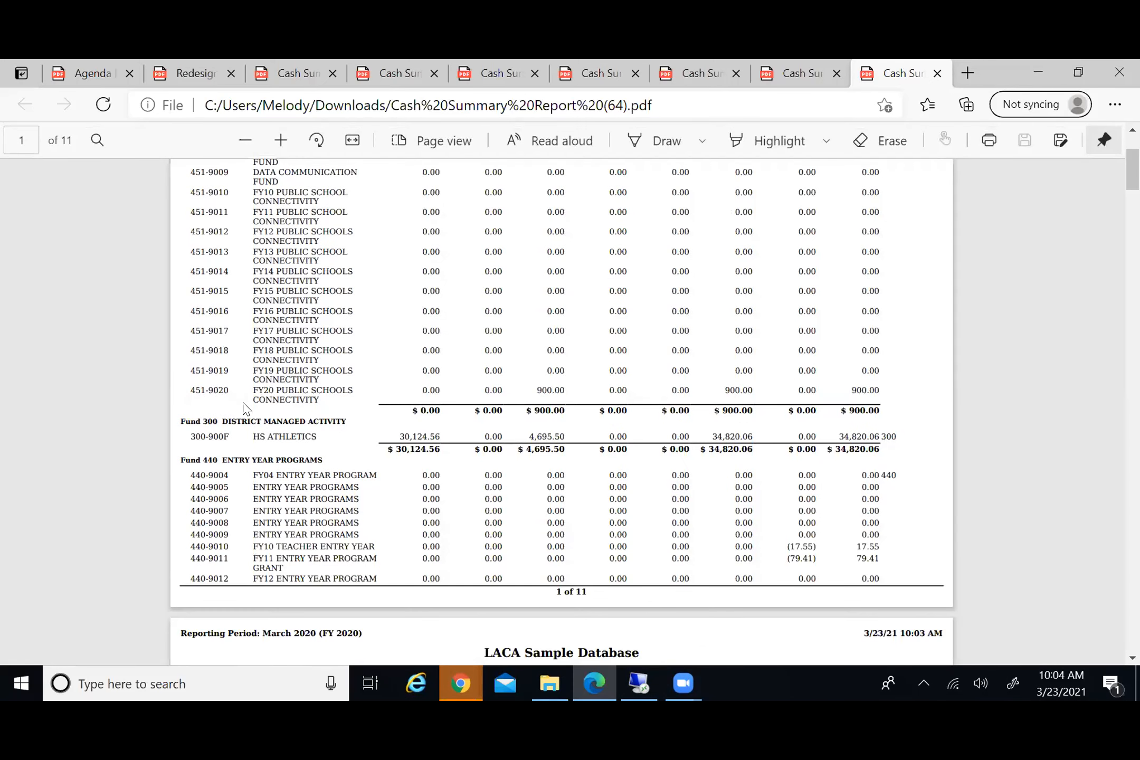
# Highlight the Fund 300 DISTRICT MANAGED ACTIVITY heading and scroll through to the Fund 440 section
pyautogui.moveTo(217, 417); pyautogui.dragTo(254, 422)
pyautogui.scroll(-2, 254, 423)
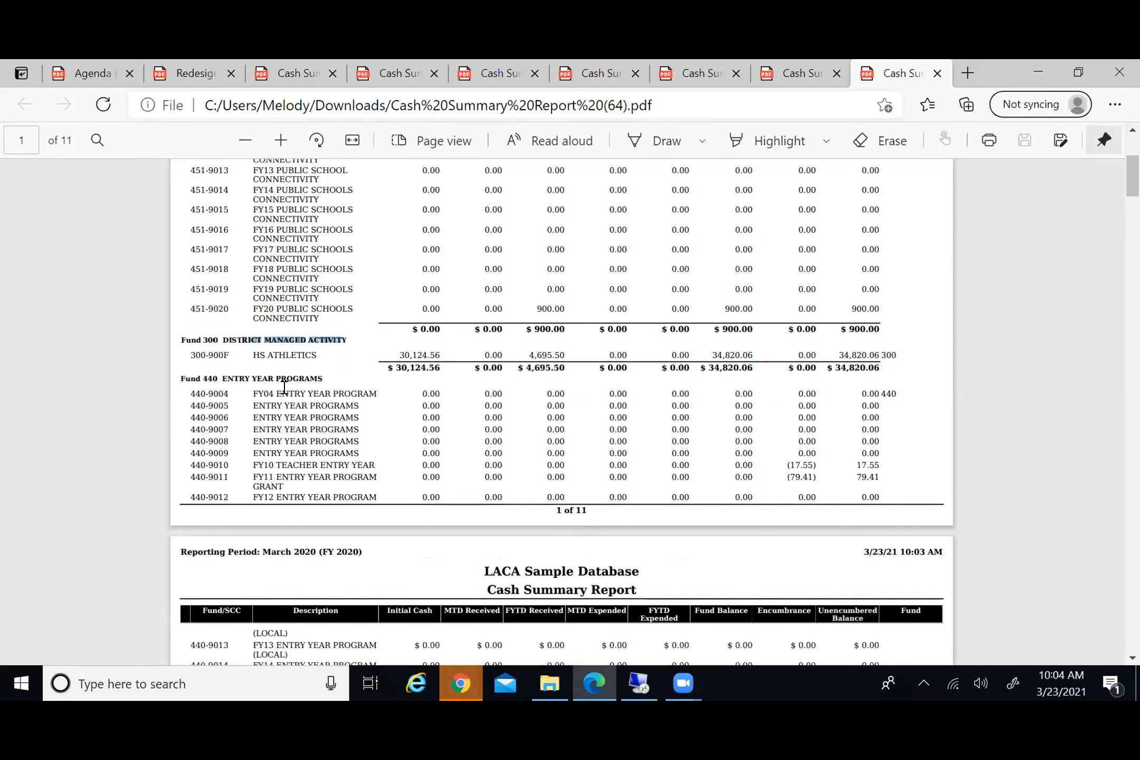
pyautogui.scroll(-2, 280, 388)
pyautogui.scroll(-2, 307, 336)
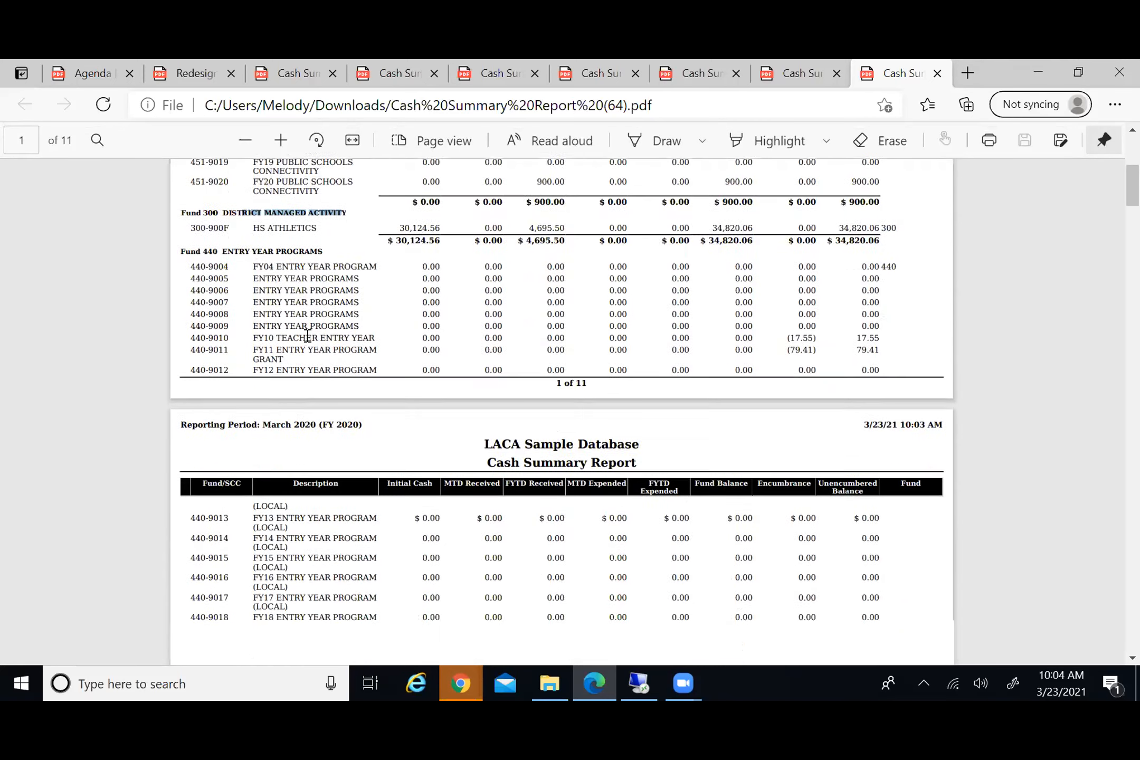
pyautogui.scroll(3, 308, 336)
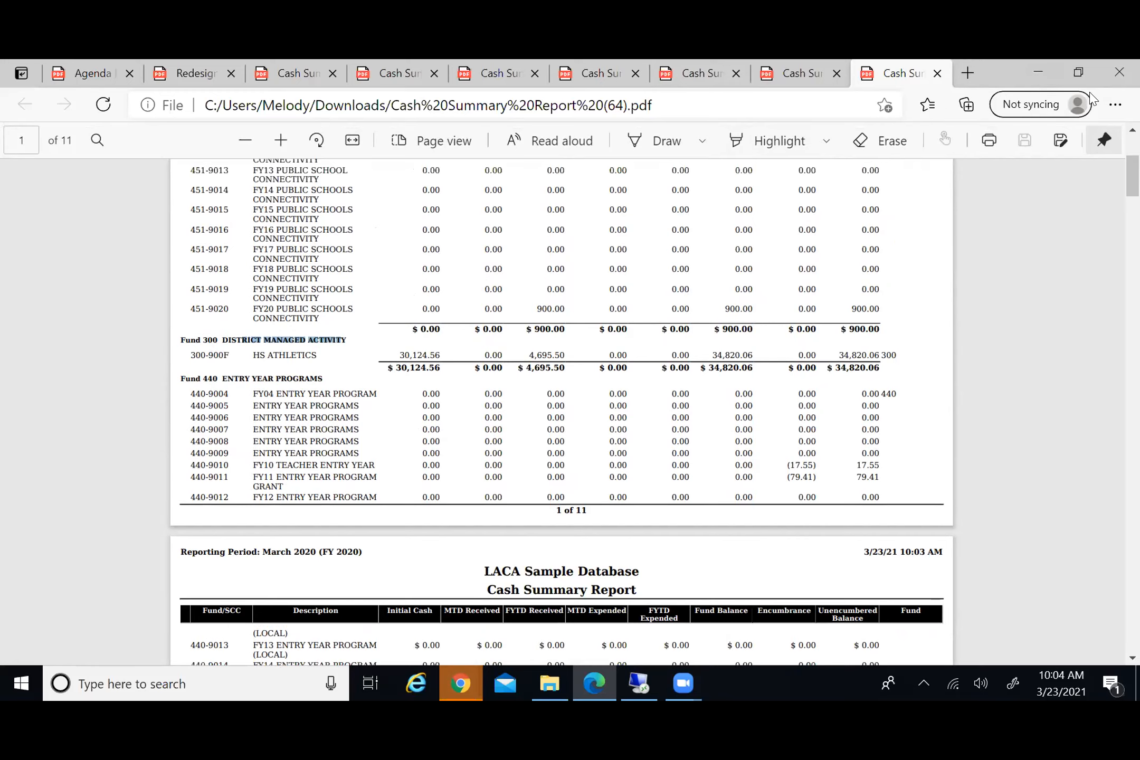
pyautogui.click(1032, 74)
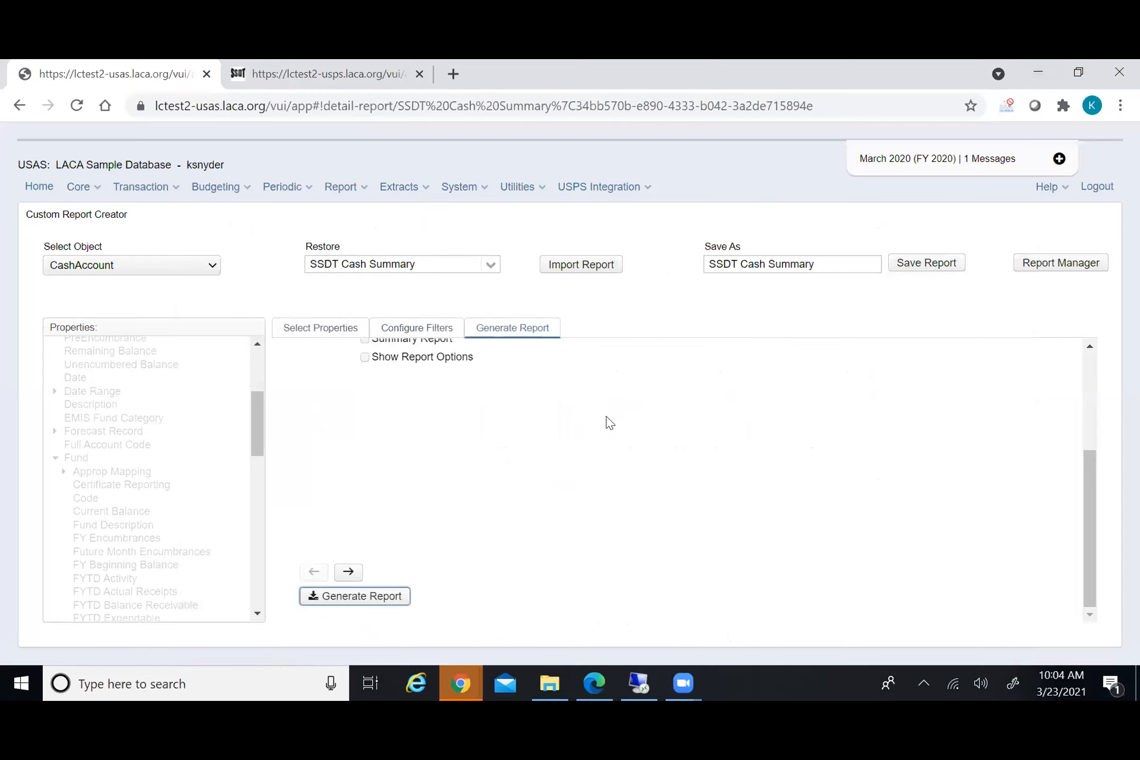
# Return to the Cash Summary property columns showing Fund Description and Fund at sort priority 1
pyautogui.scroll(3, 609, 420)
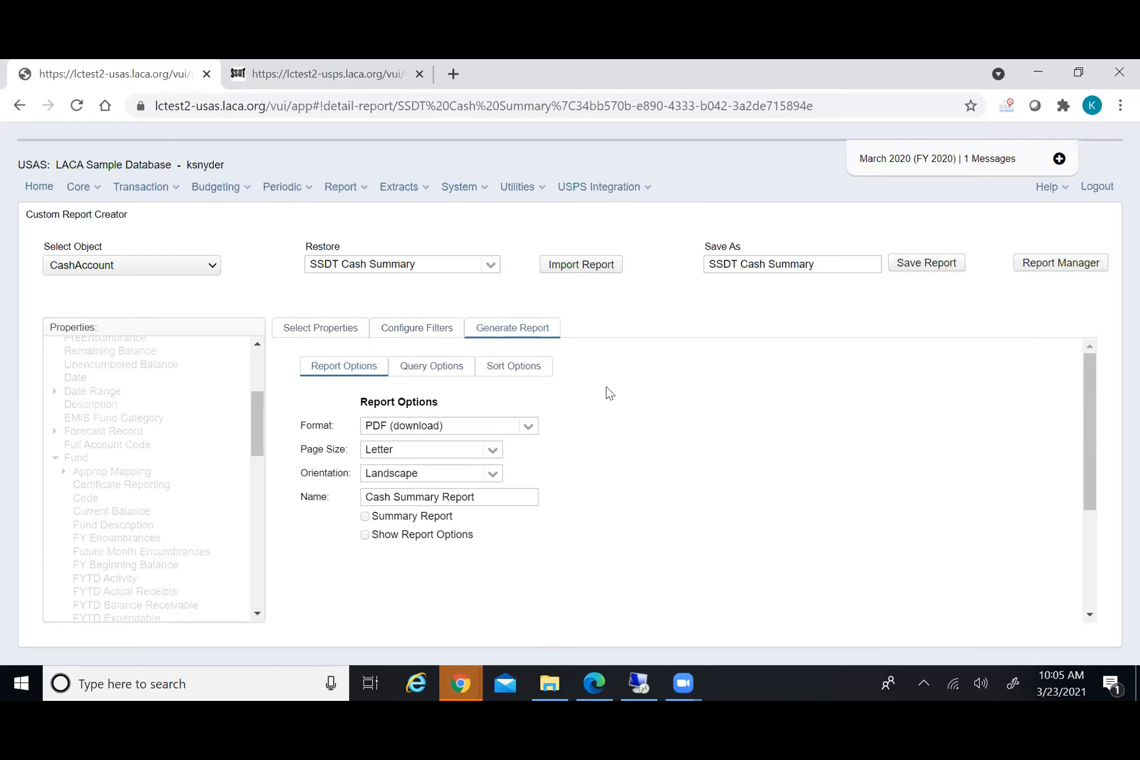
pyautogui.click(323, 331)
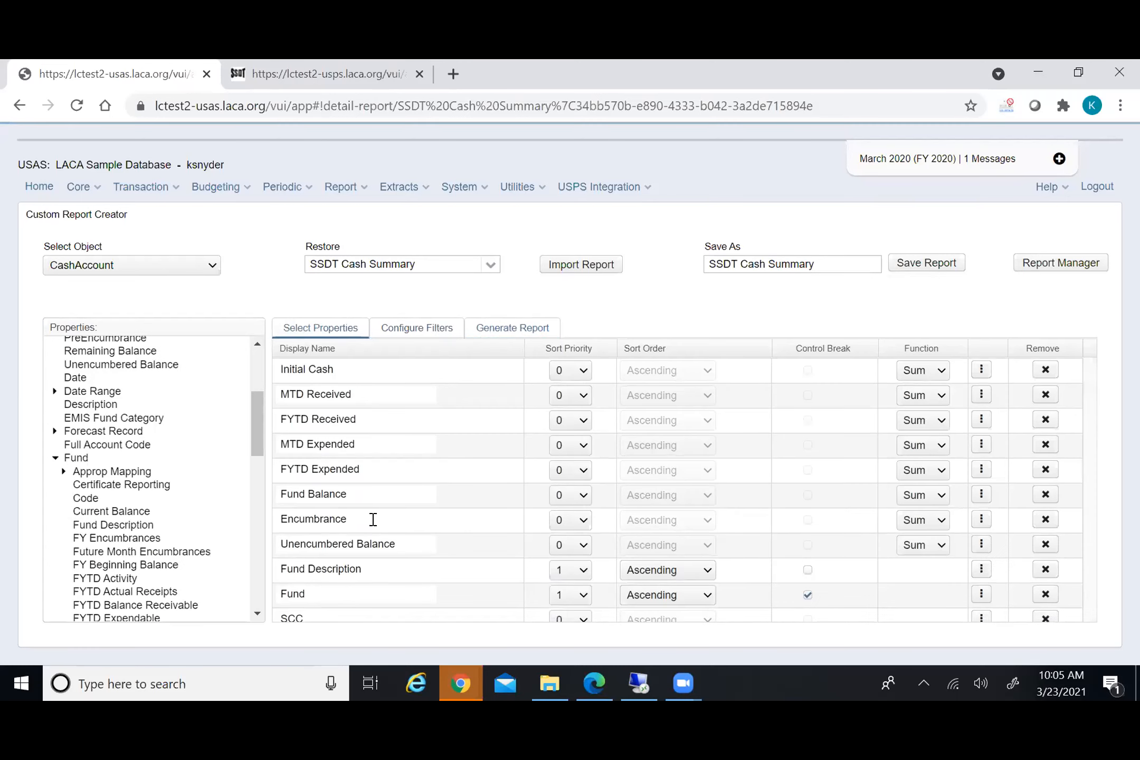
pyautogui.click(983, 571)
pyautogui.click(530, 540)
pyautogui.click(530, 521)
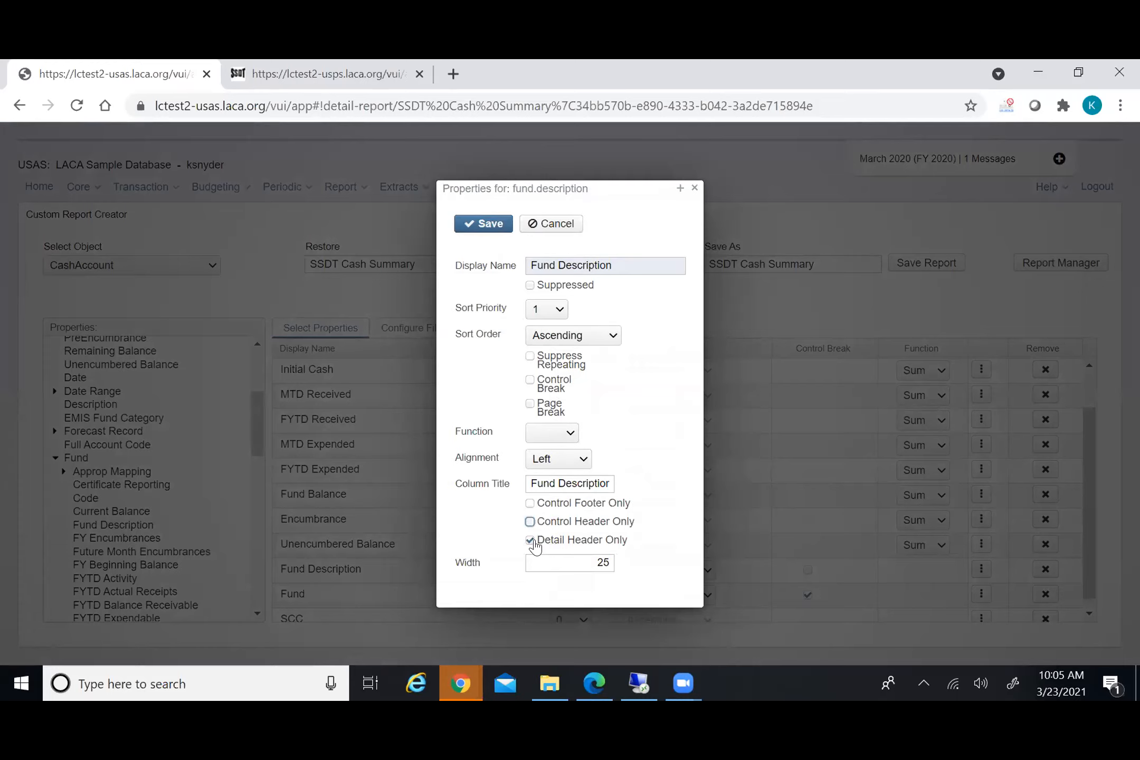
pyautogui.click(530, 540)
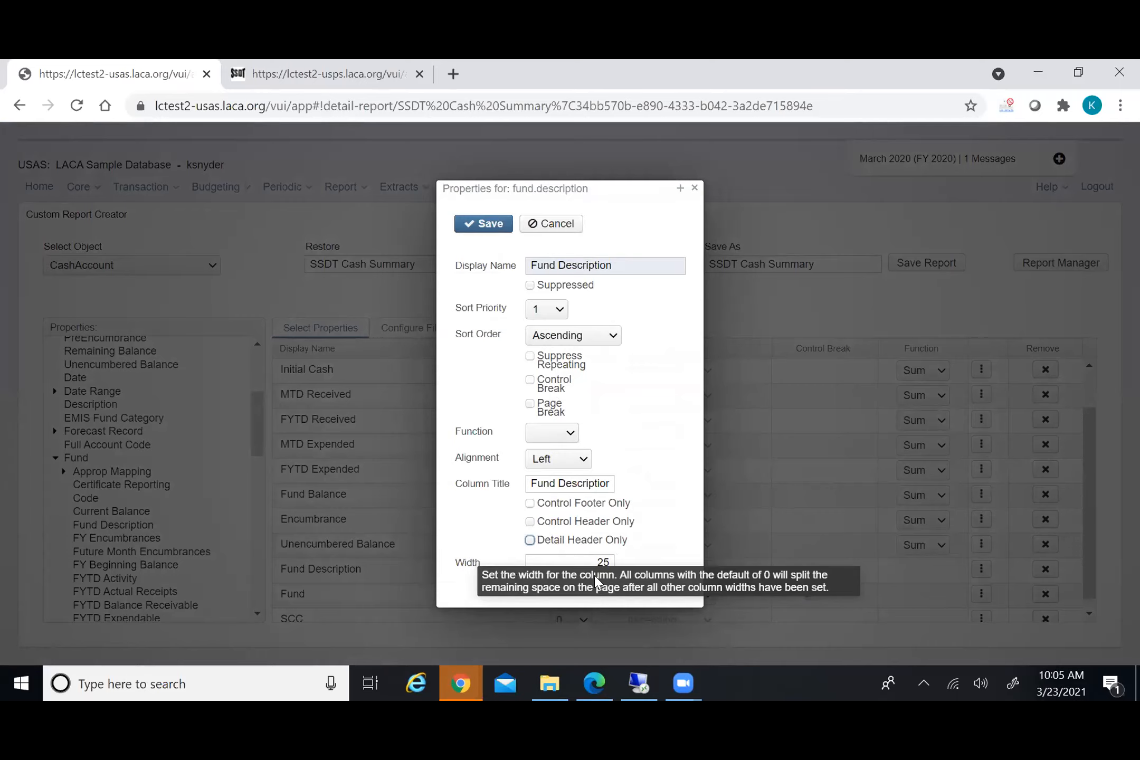
pyautogui.click(552, 228)
pyautogui.scroll(1, 401, 463)
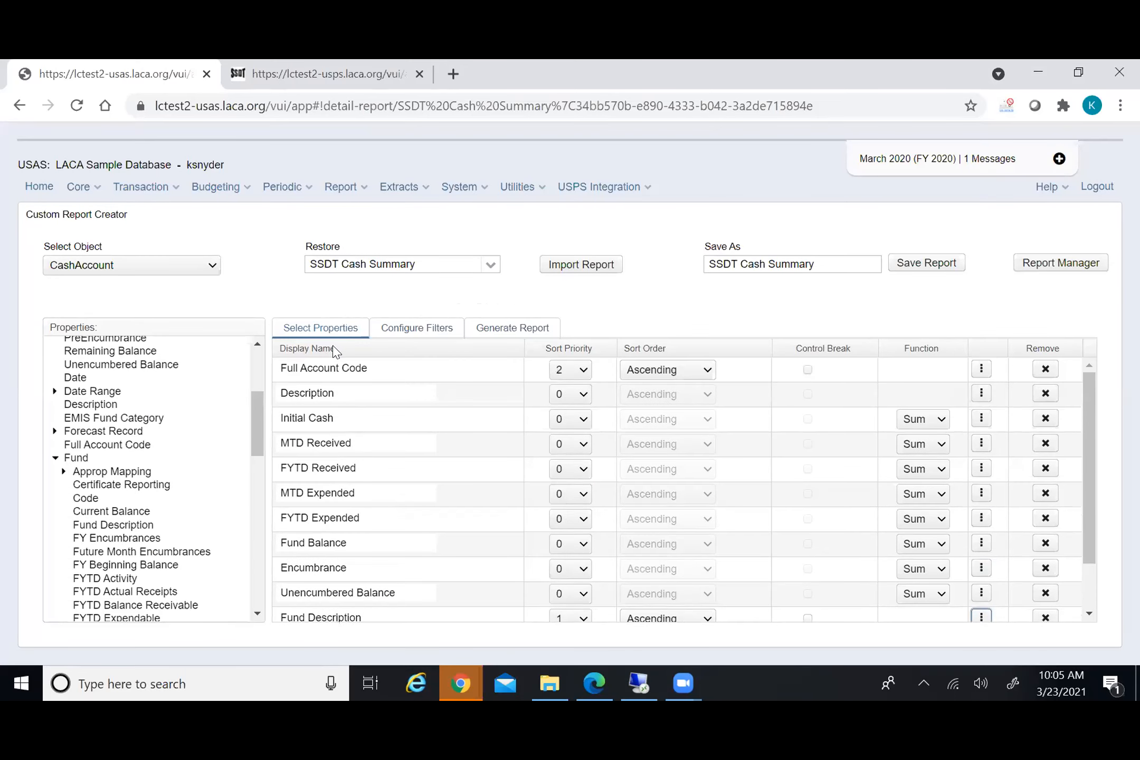
# Set Full Account Code's column width to 8 and save
pyautogui.click(982, 369)
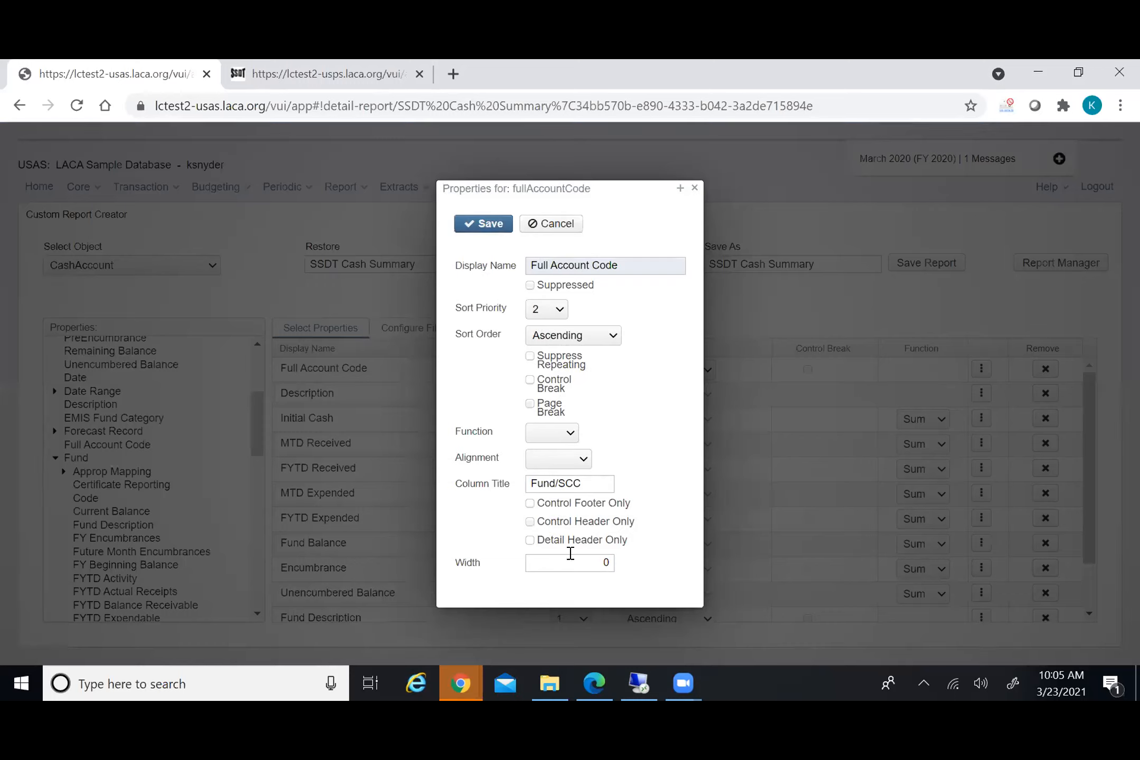
pyautogui.click(574, 562)
pyautogui.click(489, 226)
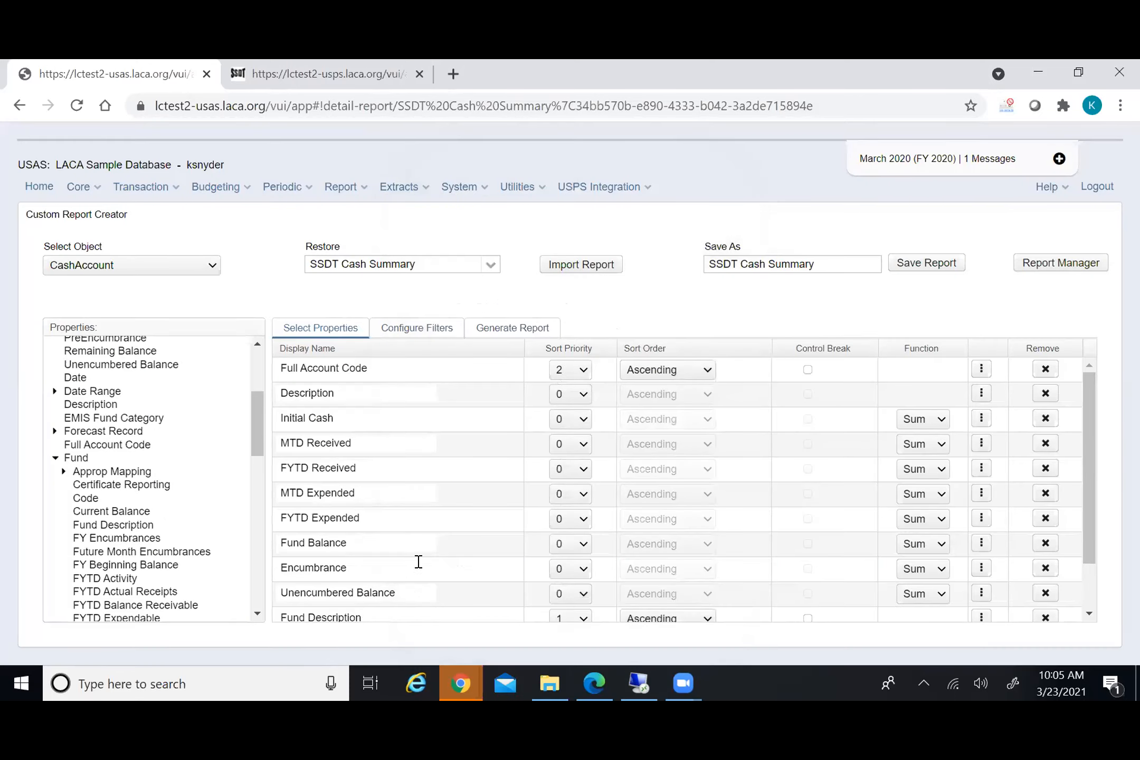
# Remove the Fund Description column from the report
pyautogui.scroll(-1, 418, 562)
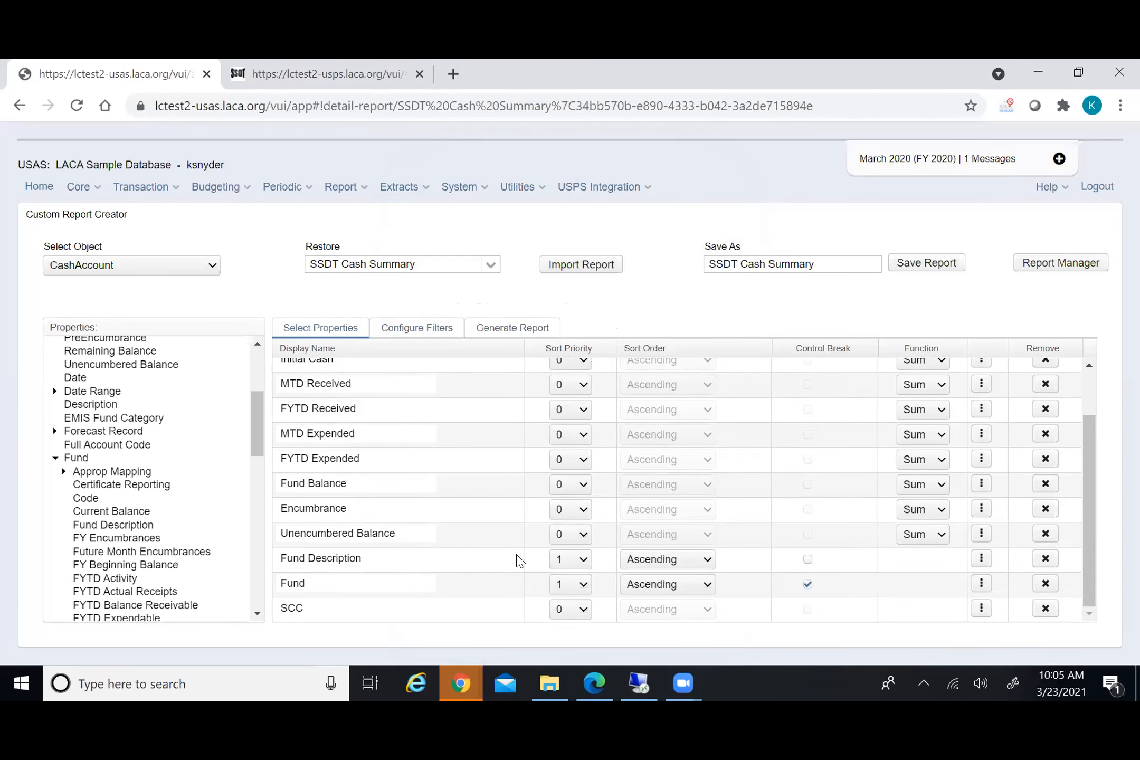
pyautogui.click(1046, 560)
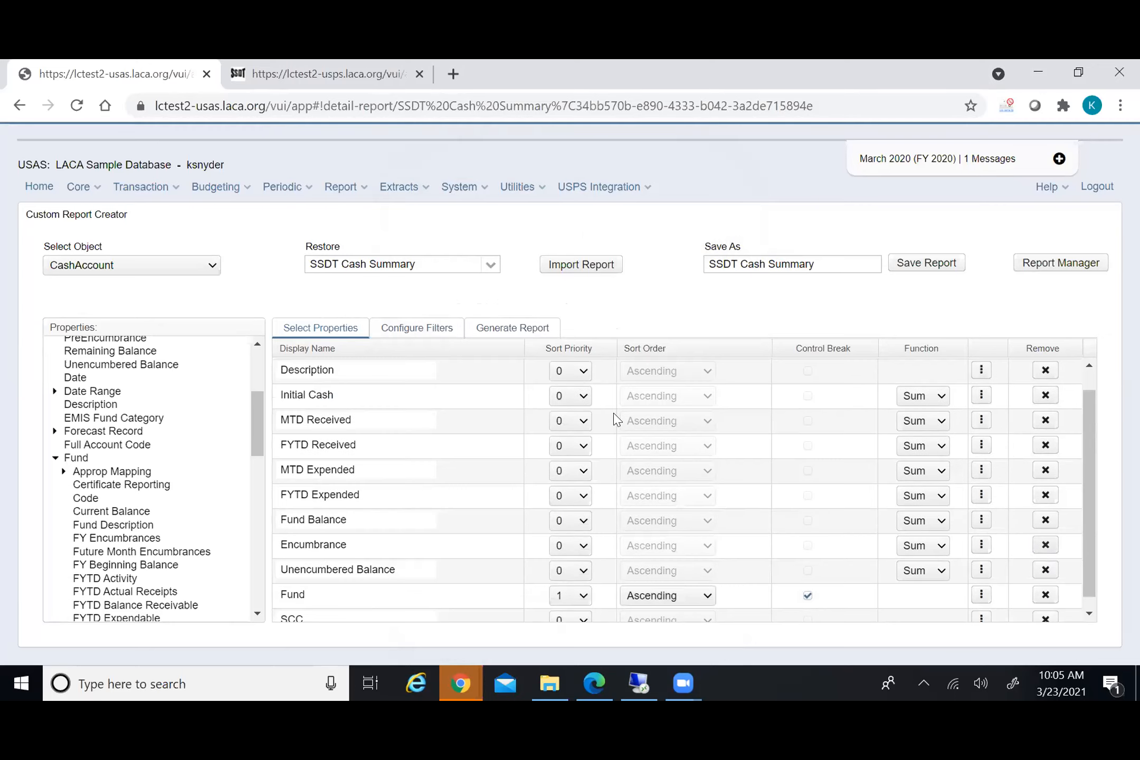
pyautogui.click(512, 329)
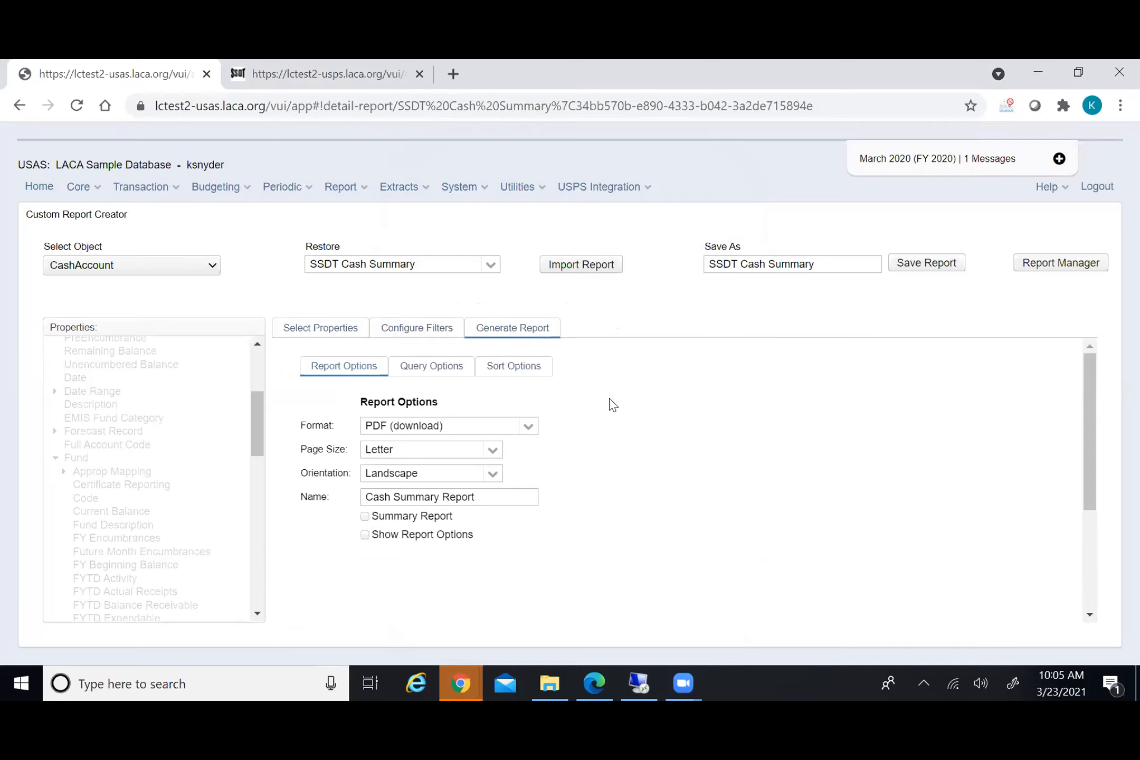
# Regenerate the 11-page PDF, now opening with Fund 001 GENERAL FUND, then return to the properties
pyautogui.scroll(-3, 611, 402)
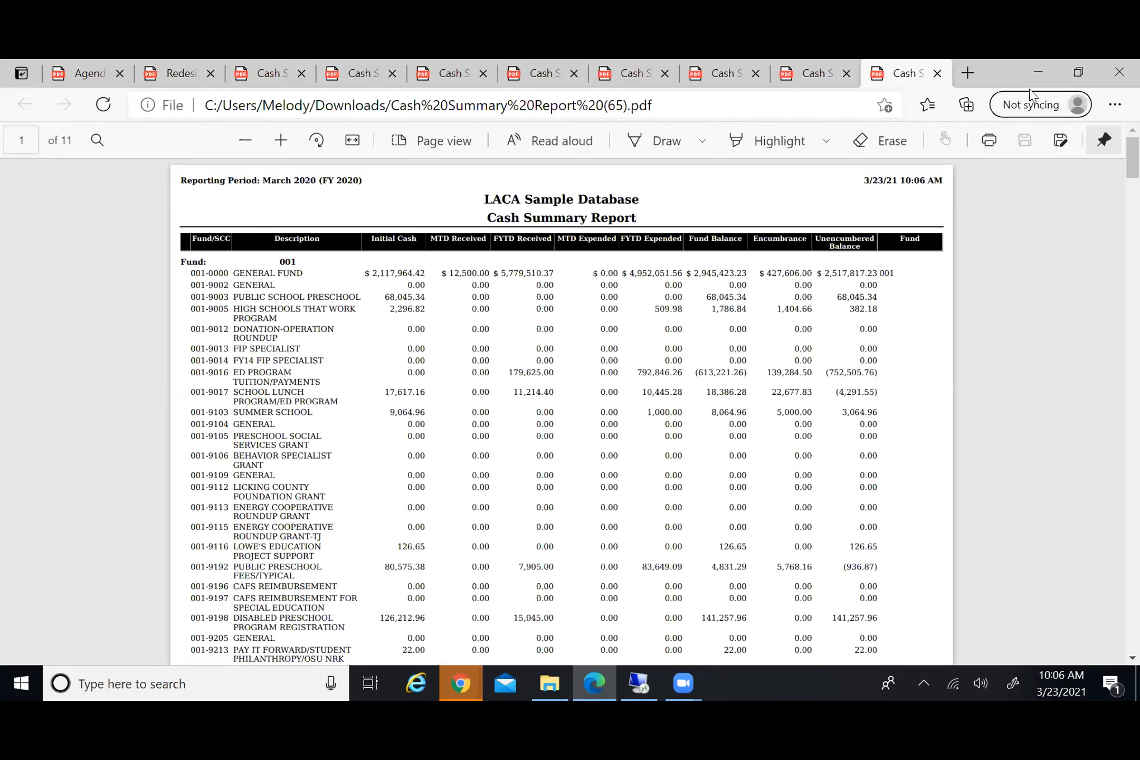
pyautogui.click(1038, 73)
pyautogui.scroll(3, 354, 354)
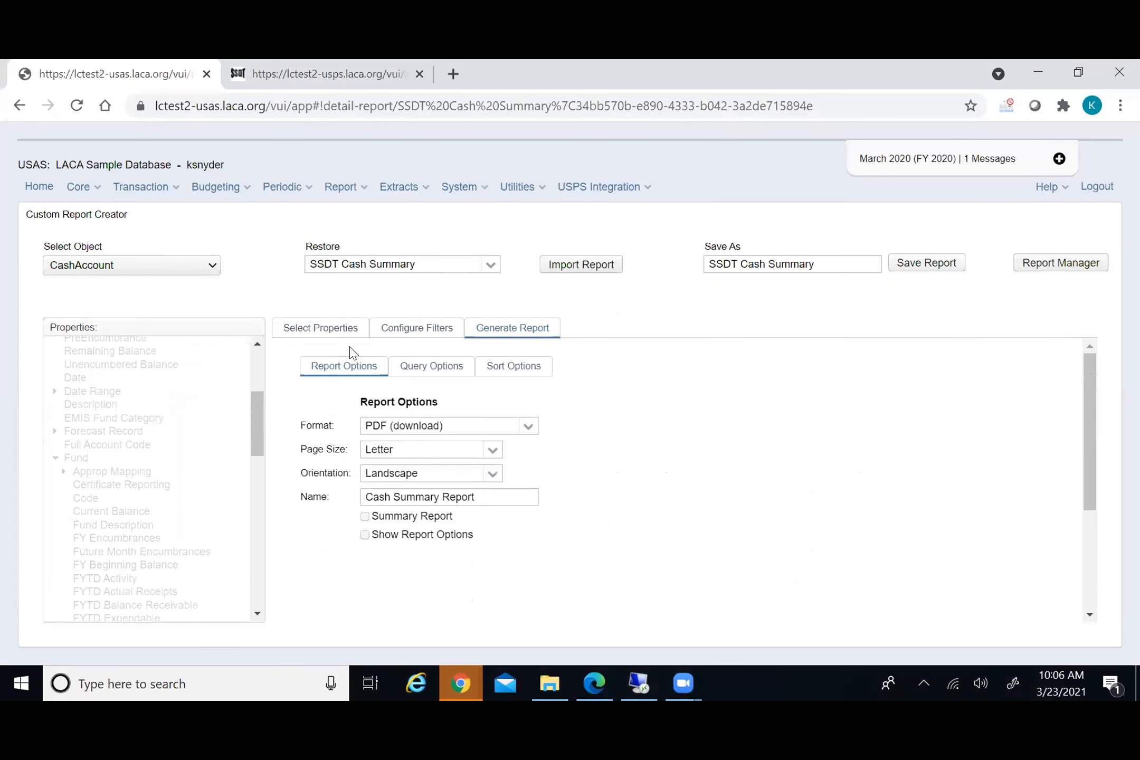
pyautogui.click(344, 328)
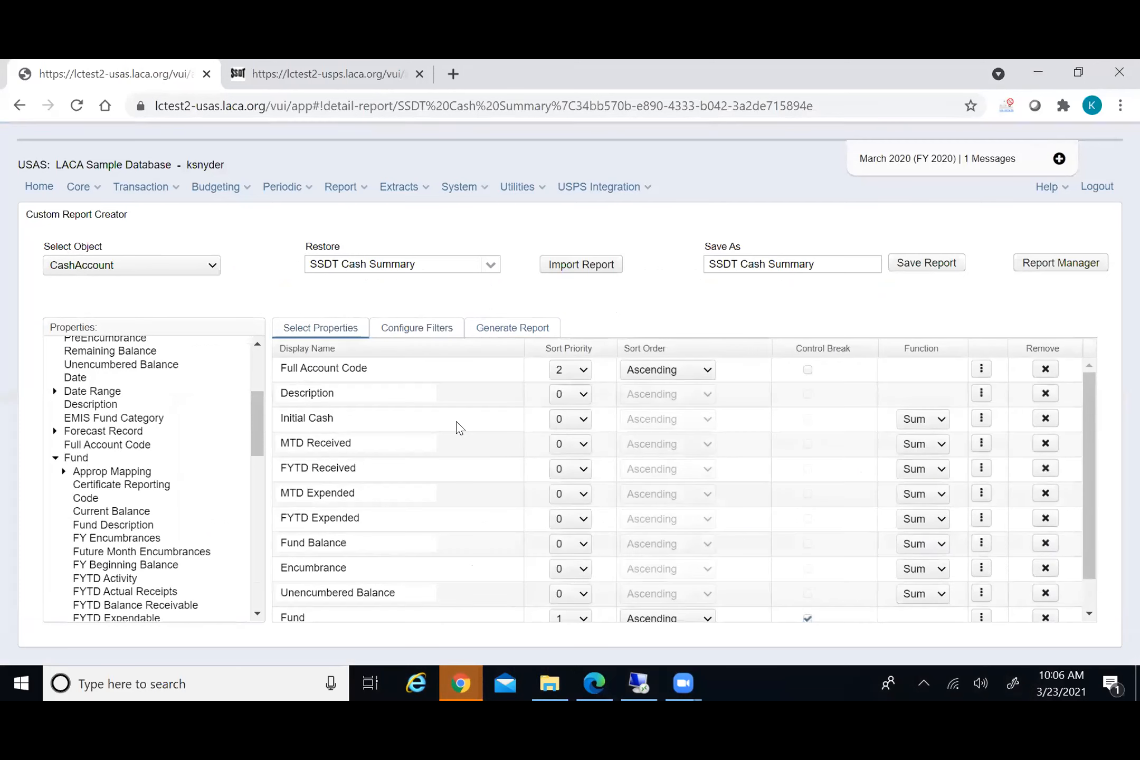
# Apply a width of 8 to Full Account Code's Fund/SCC column
pyautogui.click(982, 368)
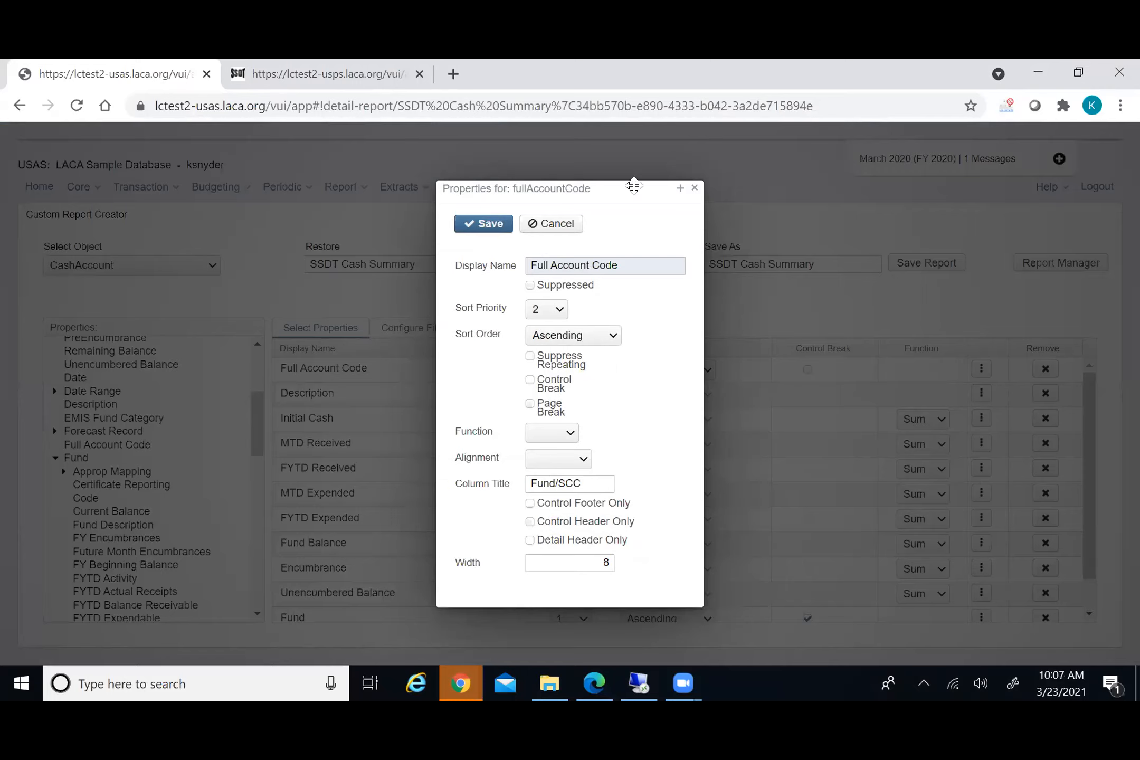
pyautogui.click(695, 189)
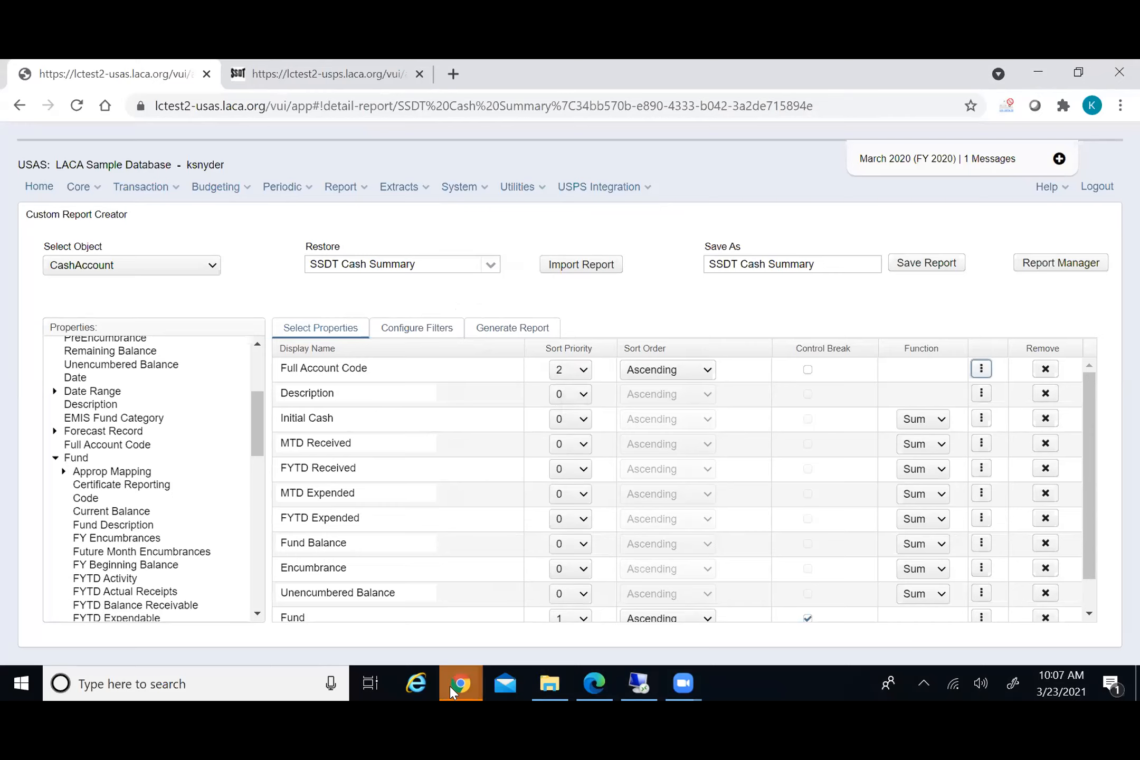
pyautogui.moveTo(452, 691)
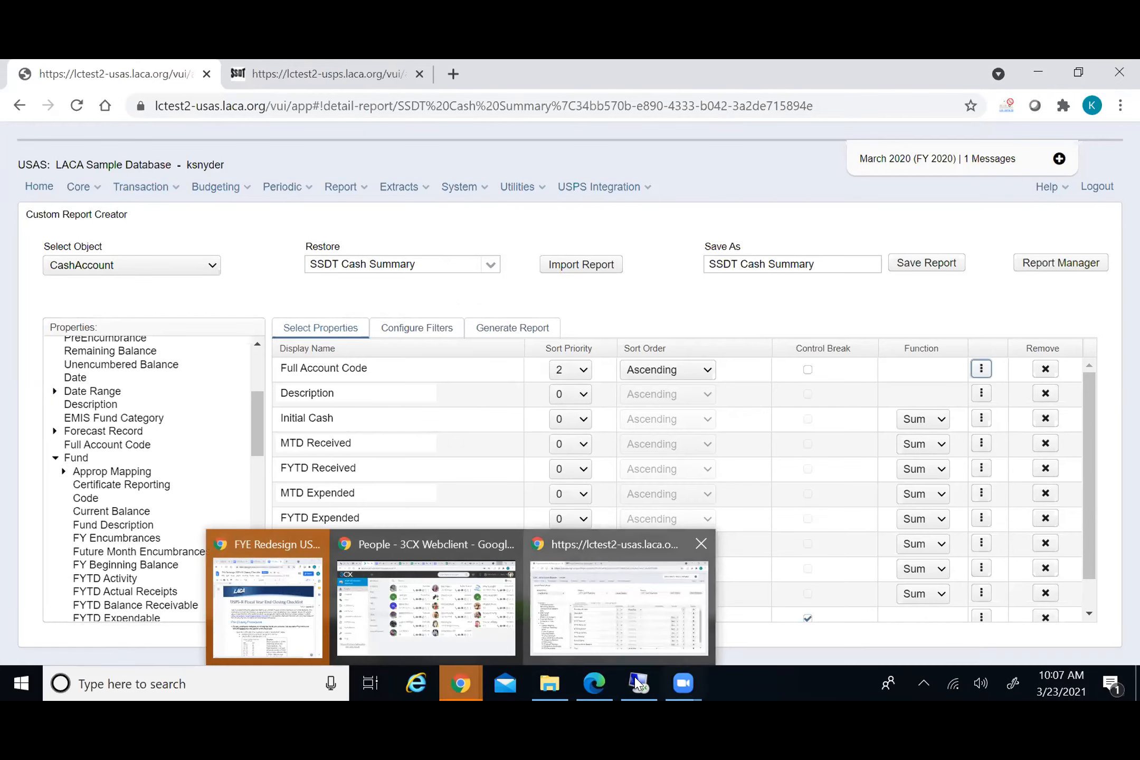
pyautogui.moveTo(595, 686)
pyautogui.click(605, 638)
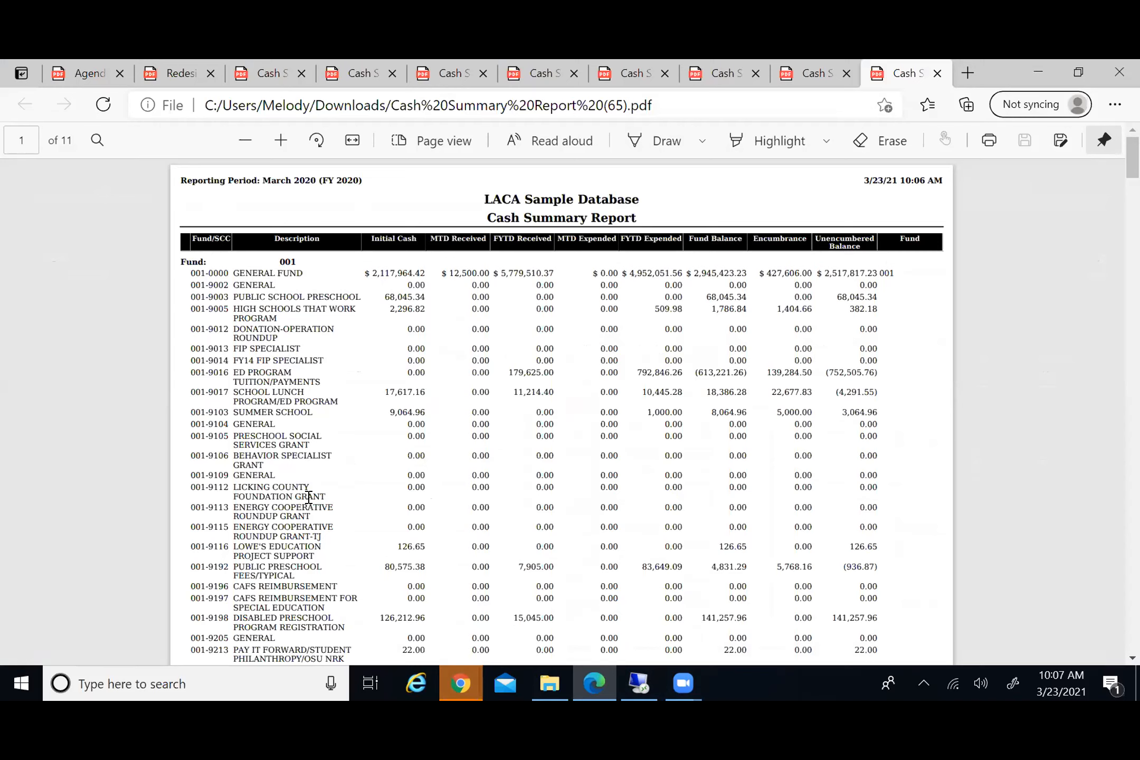
pyautogui.click(1043, 74)
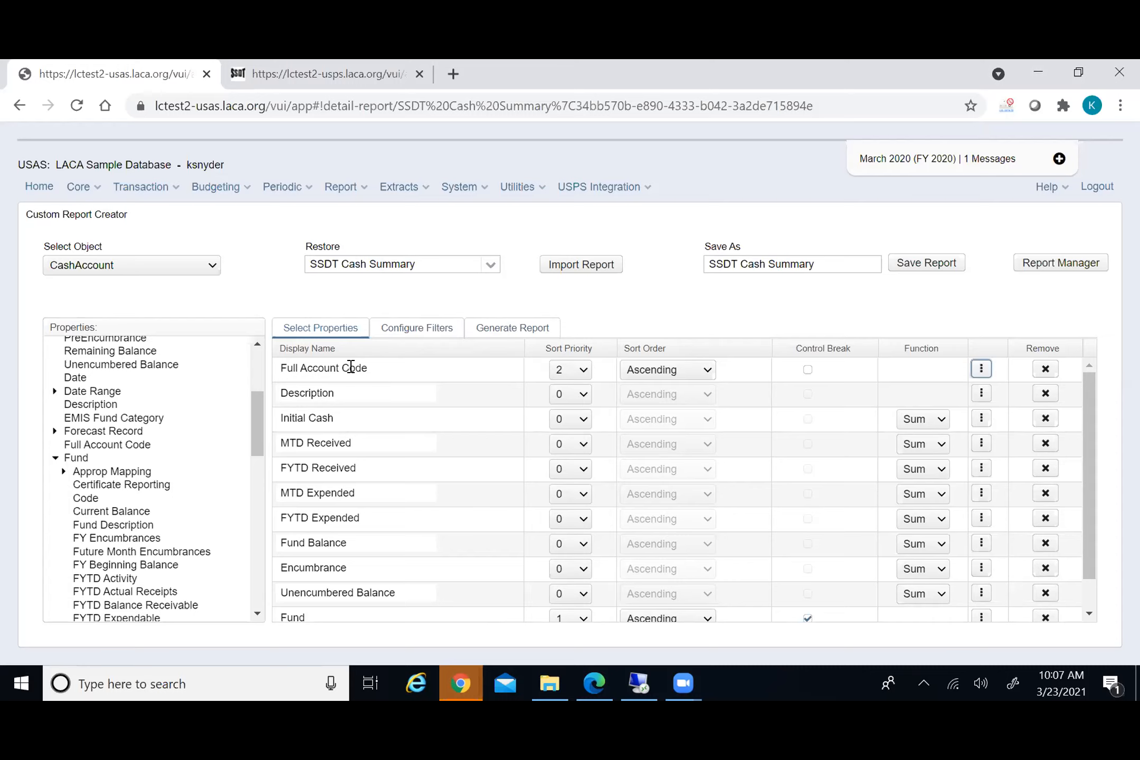
pyautogui.moveTo(257, 424); pyautogui.dragTo(258, 393)
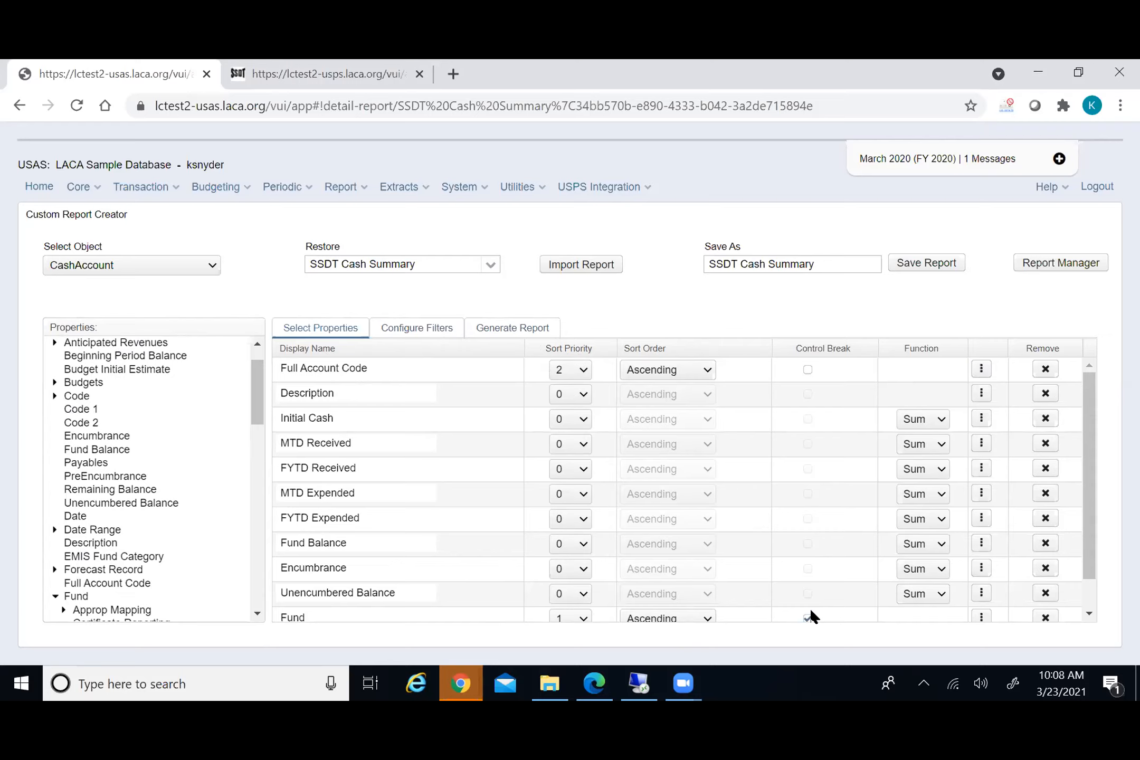
pyautogui.click(982, 370)
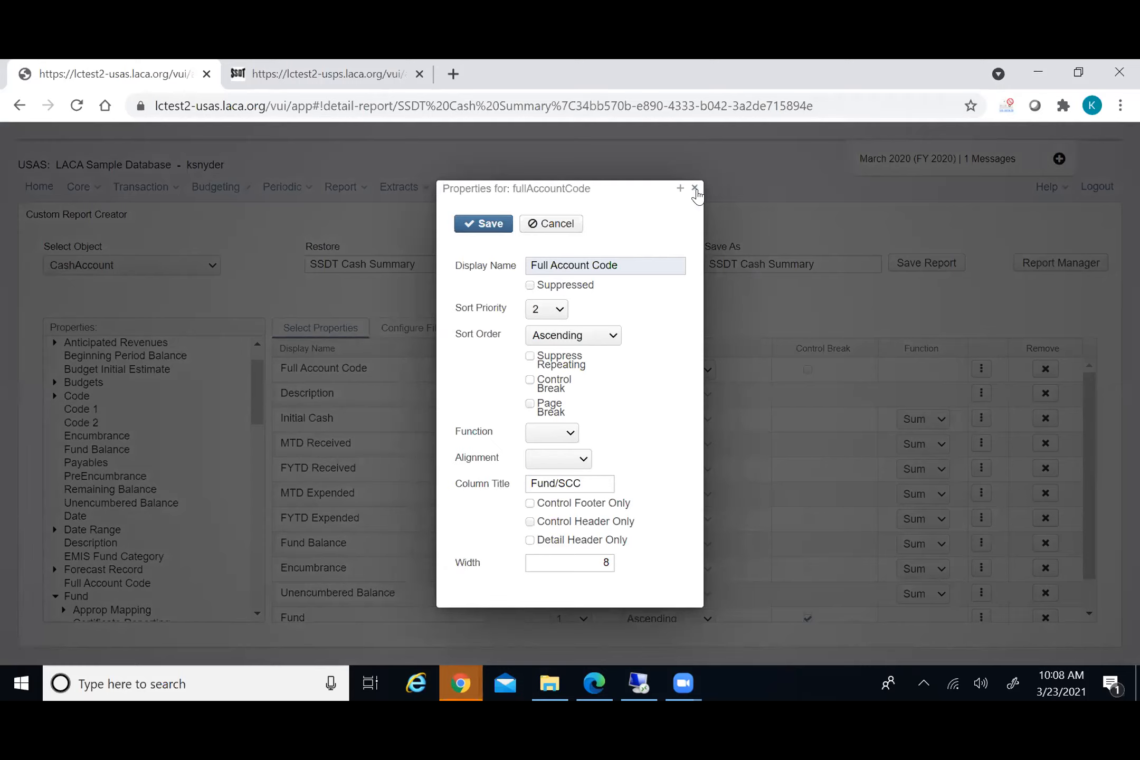
pyautogui.click(696, 189)
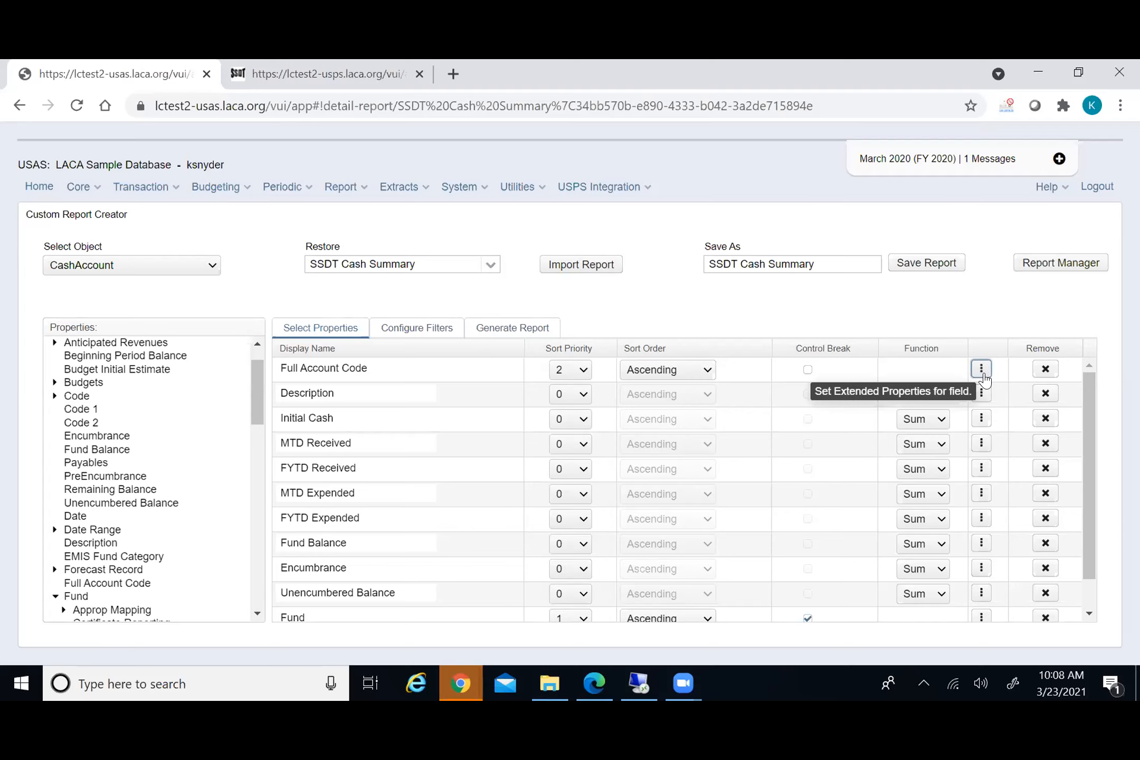
pyautogui.click(982, 371)
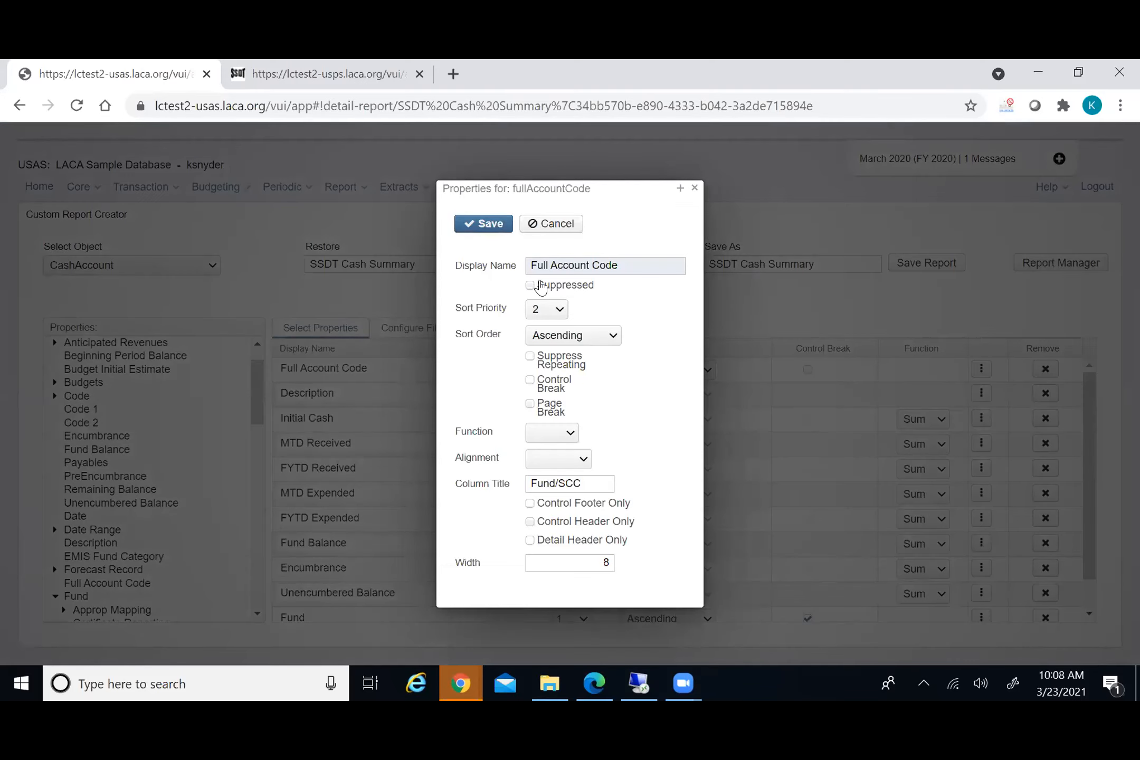
pyautogui.click(694, 189)
pyautogui.click(696, 189)
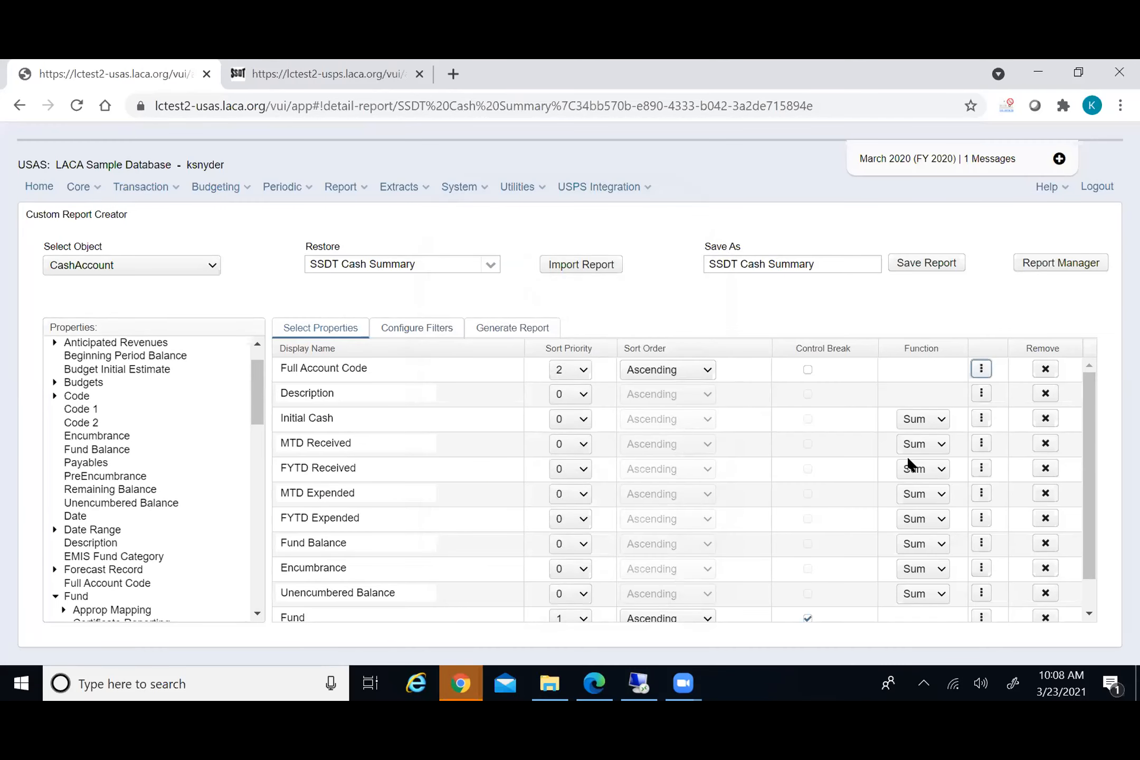
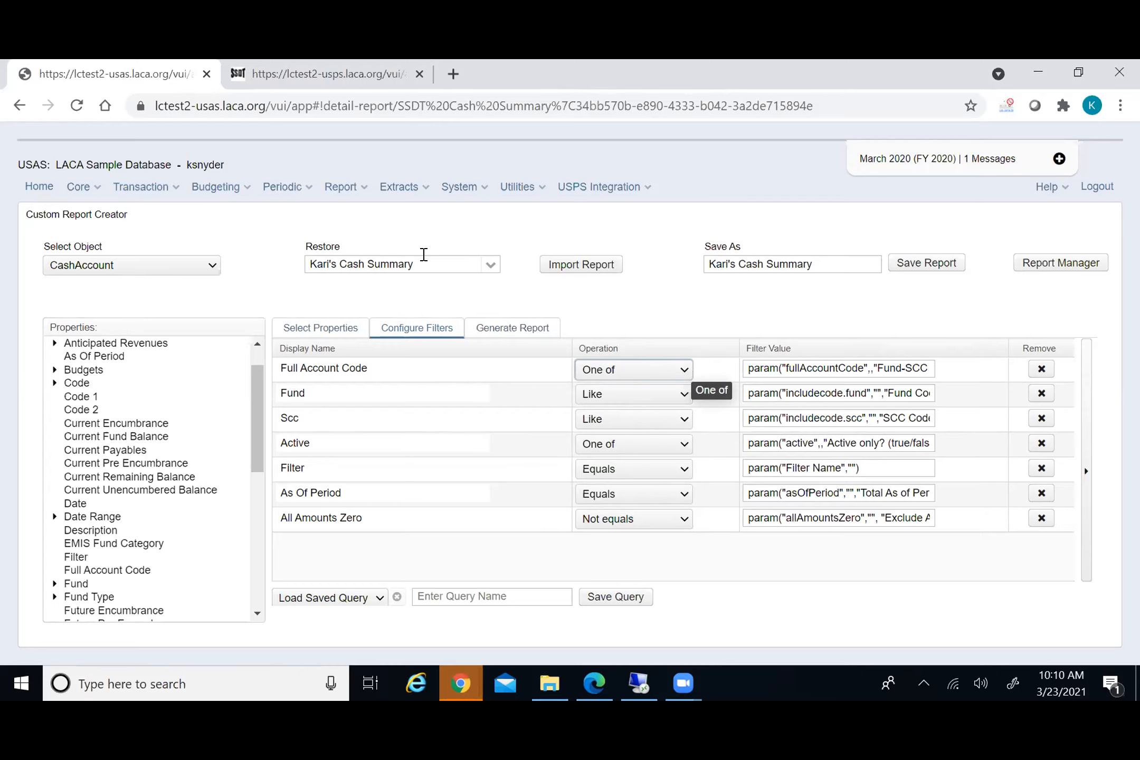
# Show the Cash Summary's generation options: PDF download, Letter size, Landscape
pyautogui.click(511, 333)
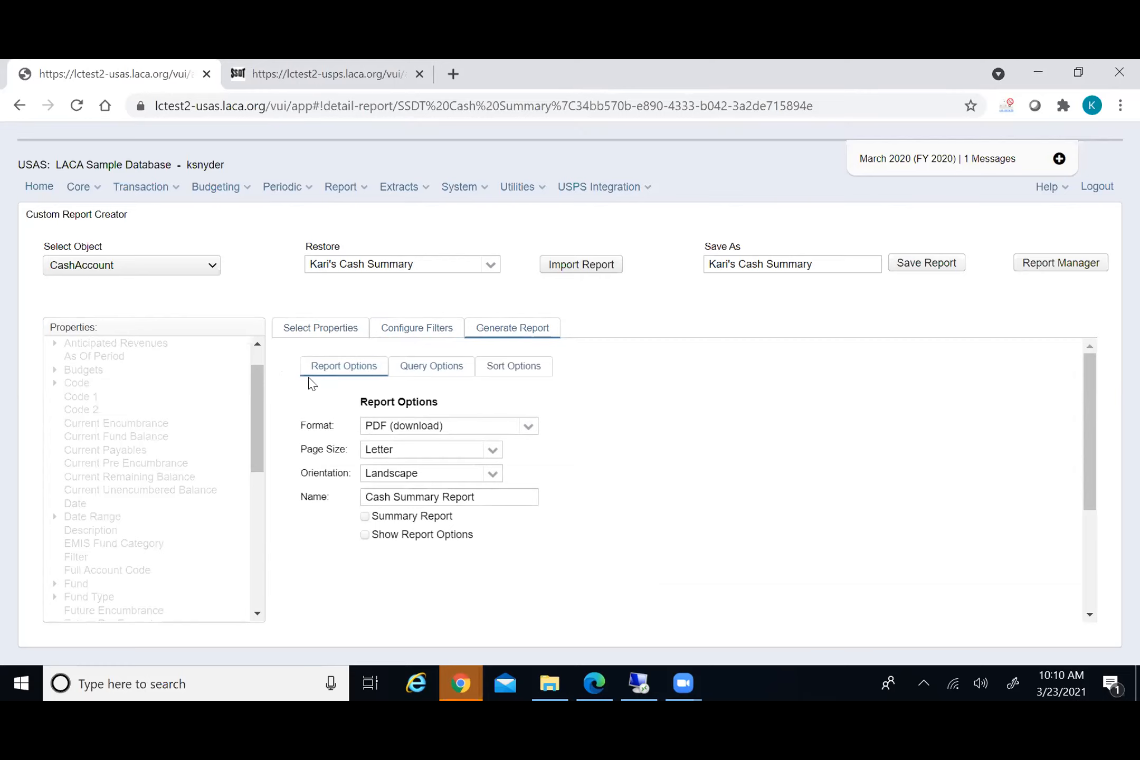
# Check the Cash Summary's query parameters, then return to its seven parameter-prompt filters
pyautogui.click(433, 370)
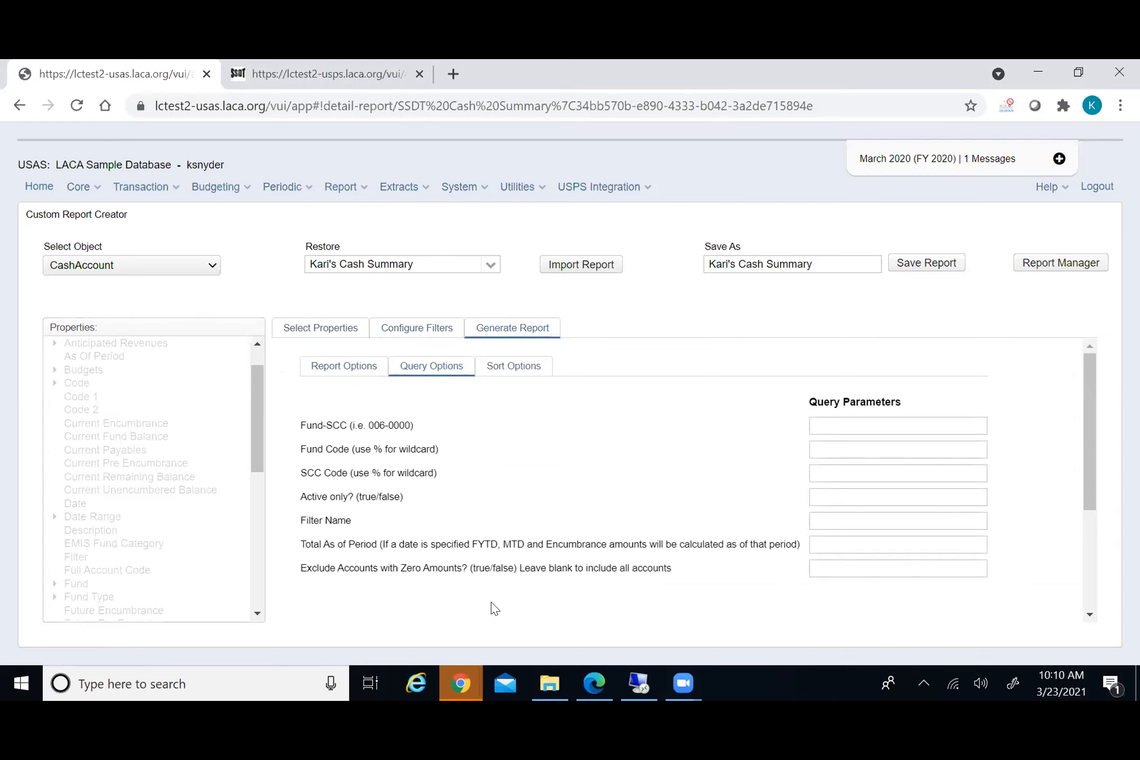
pyautogui.click(418, 330)
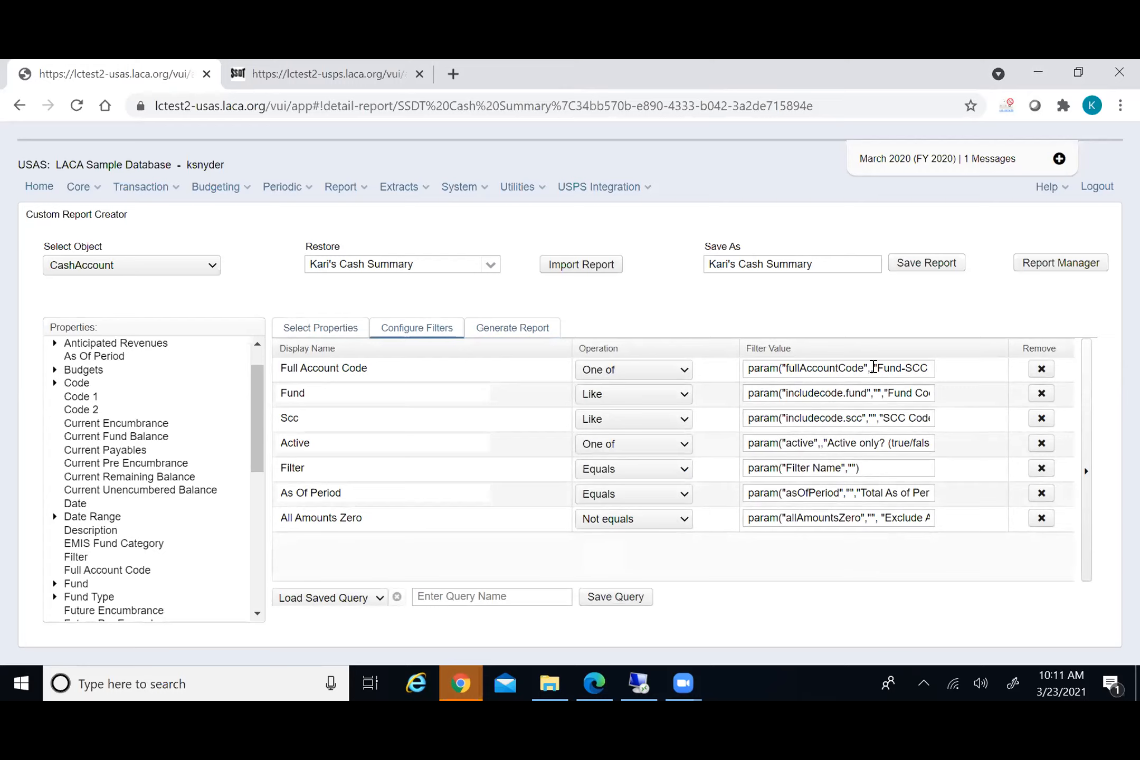
pyautogui.click(876, 369)
pyautogui.moveTo(890, 369); pyautogui.dragTo(896, 369)
pyautogui.press('Right')
pyautogui.press('Right')
pyautogui.press('Right')
pyautogui.press('Right')
pyautogui.press('Right')
pyautogui.press('Right')
pyautogui.press('Right')
pyautogui.press('Right')
pyautogui.press('Right')
pyautogui.press('Right')
pyautogui.press('Right')
pyautogui.press('Right')
pyautogui.press('Right')
pyautogui.press('Right')
pyautogui.press('Right')
pyautogui.press('Right')
pyautogui.press('Right')
pyautogui.press('Right')
pyautogui.press('Right')
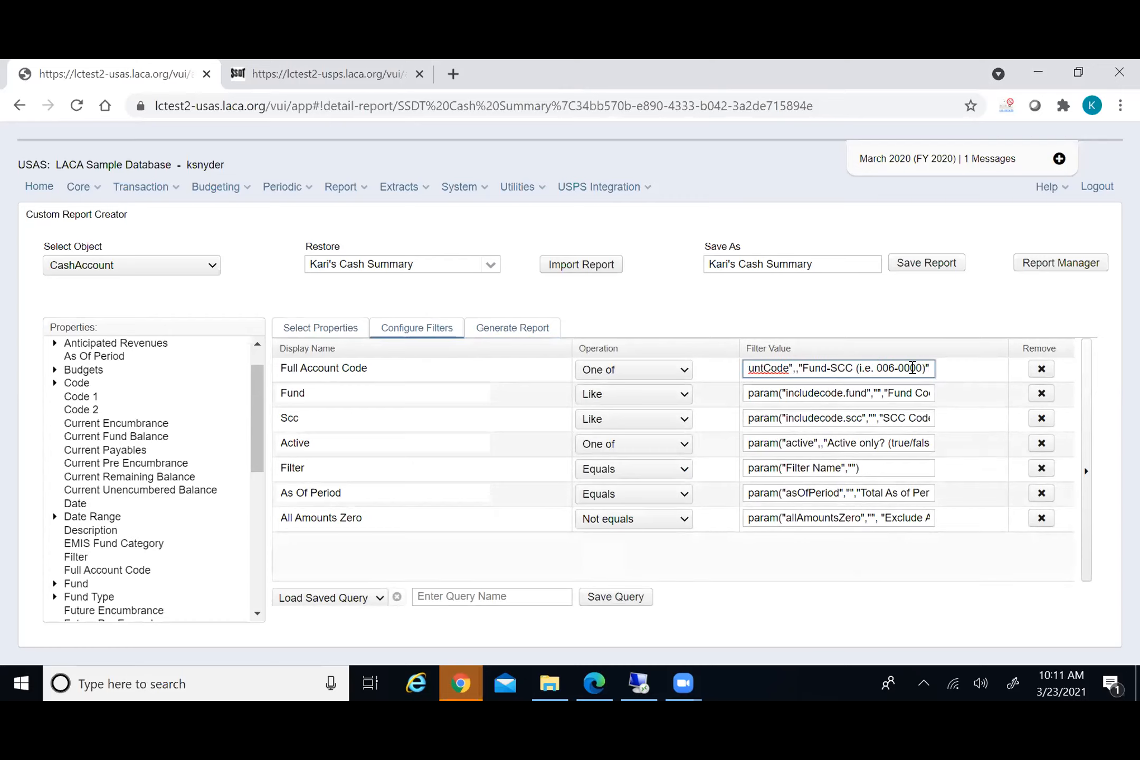
pyautogui.click(846, 393)
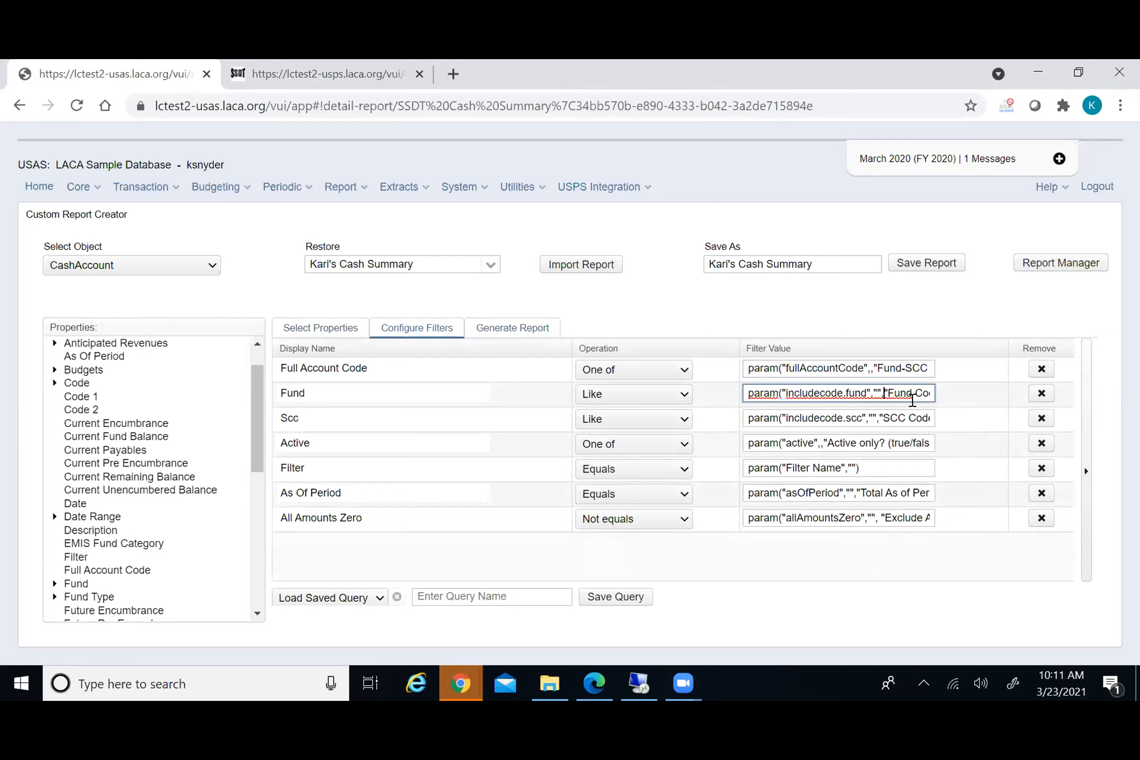
pyautogui.press('Right')
pyautogui.press('Right')
pyautogui.press('Right')
pyautogui.press('Right')
pyautogui.press('Right')
pyautogui.press('Right')
pyautogui.press('Right')
pyautogui.press('Right')
pyautogui.press('Right')
pyautogui.press('Right')
pyautogui.press('Right')
pyautogui.press('Right')
pyautogui.press('Right')
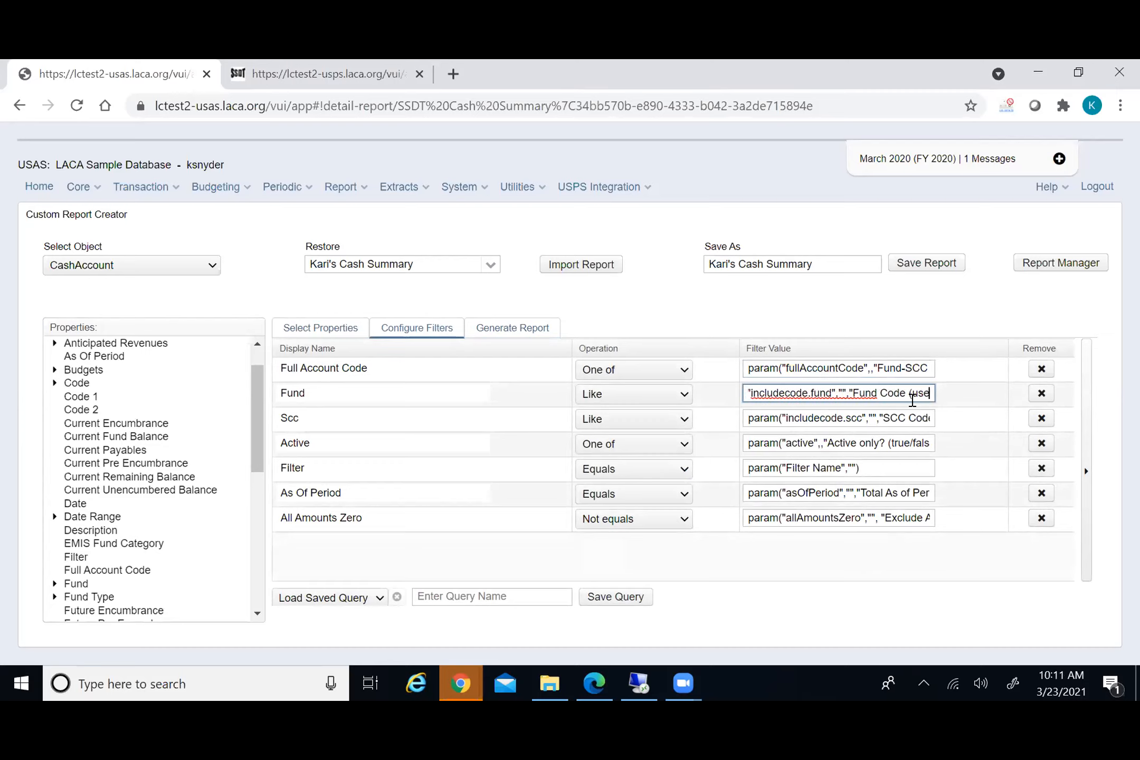
pyautogui.press('Right')
pyautogui.press('Right')
pyautogui.press('Right')
pyautogui.press('Right')
pyautogui.press('Right')
pyautogui.press('Right')
pyautogui.press('Right')
pyautogui.press('Right')
pyautogui.press('Right')
pyautogui.press('Right')
pyautogui.press('Right')
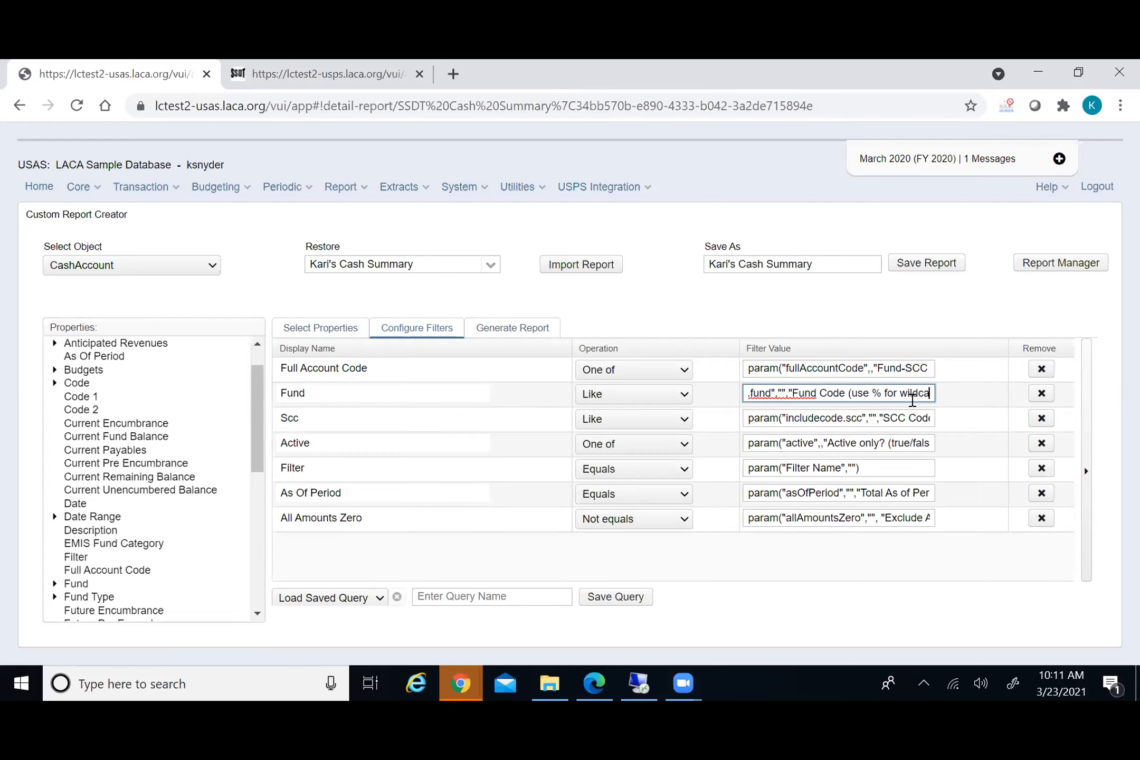
pyautogui.click(515, 332)
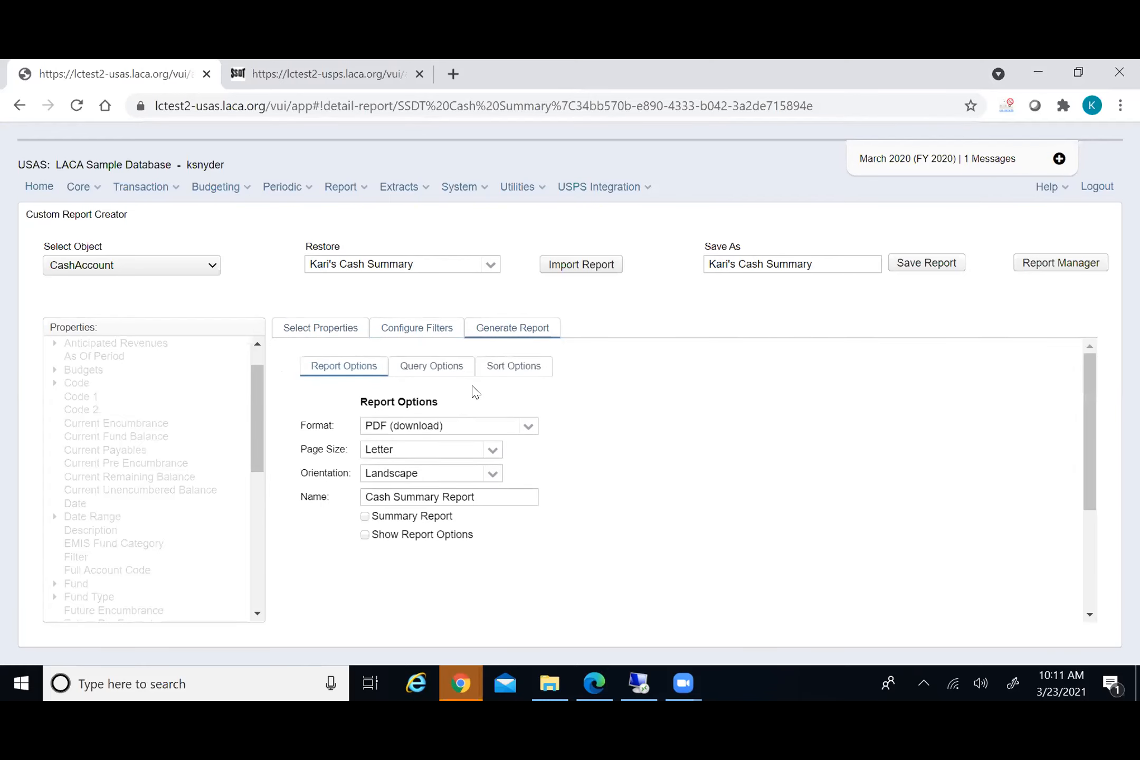
pyautogui.click(452, 369)
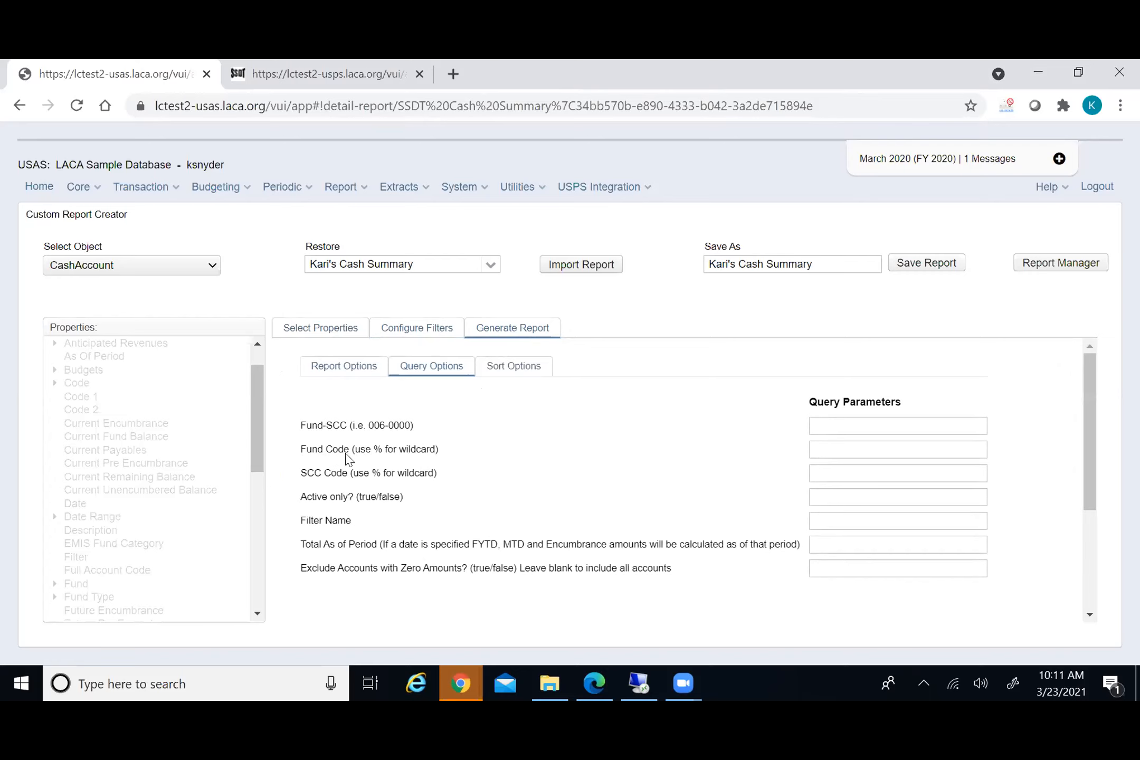
pyautogui.click(415, 333)
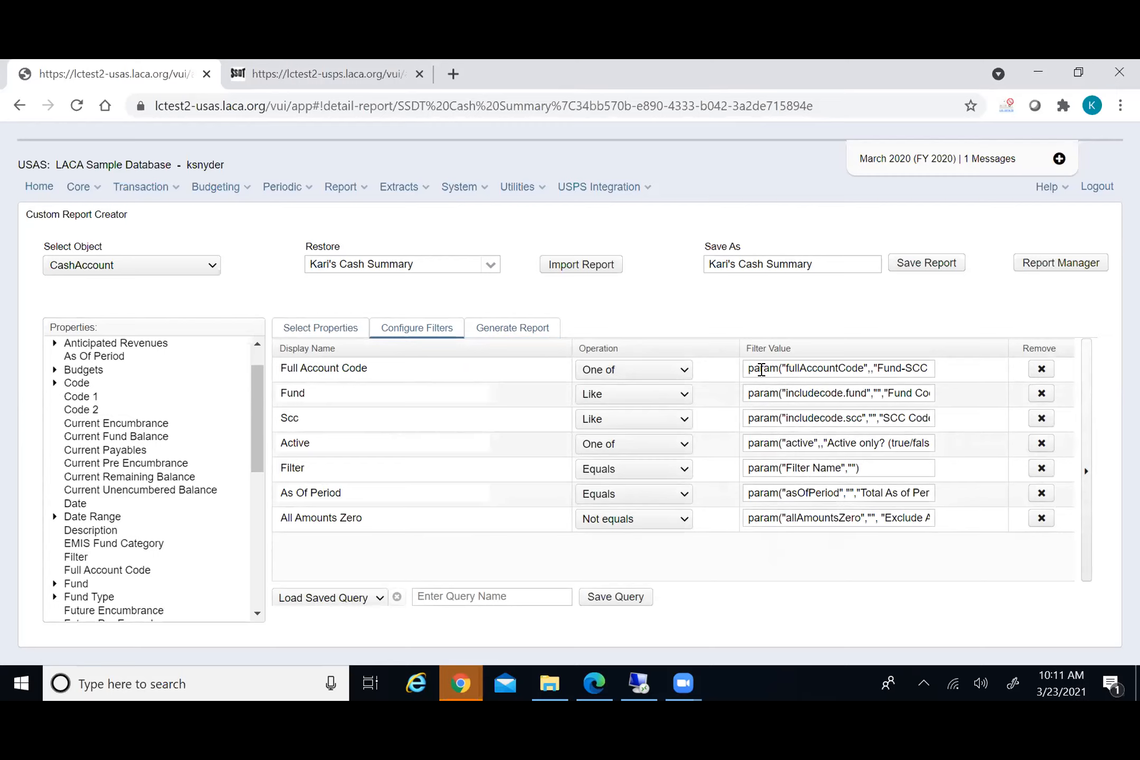
pyautogui.moveTo(753, 368); pyautogui.dragTo(800, 368)
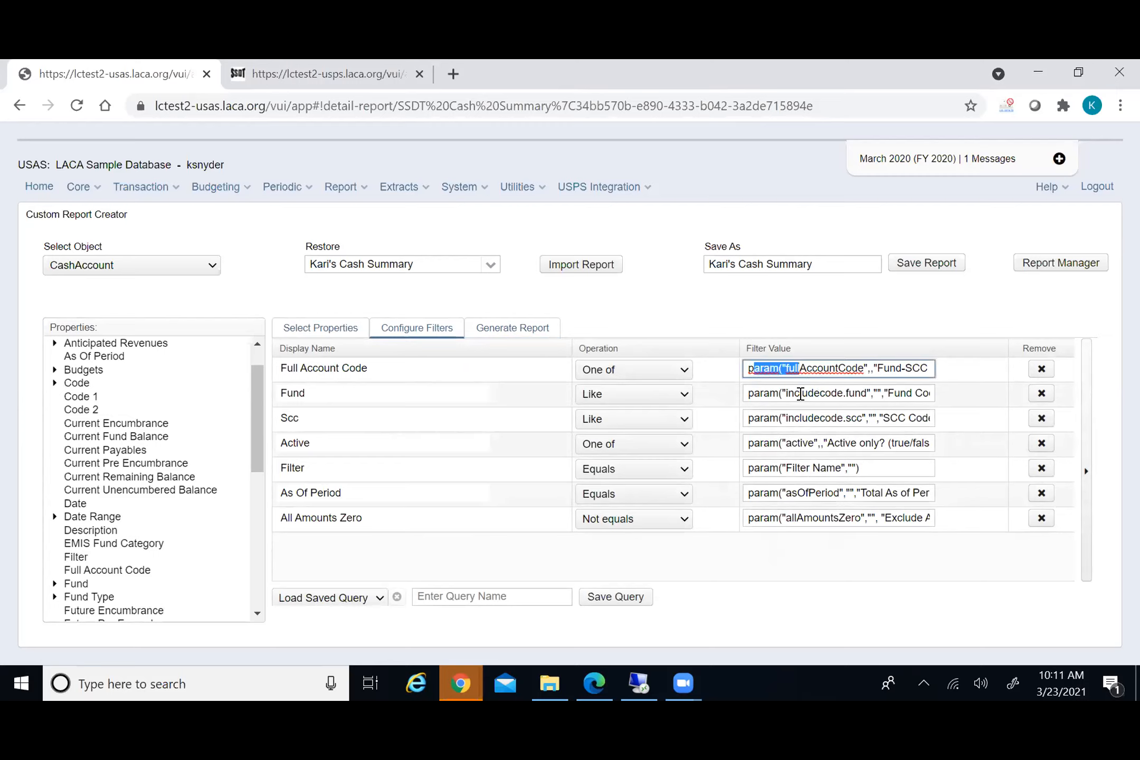
pyautogui.click(801, 393)
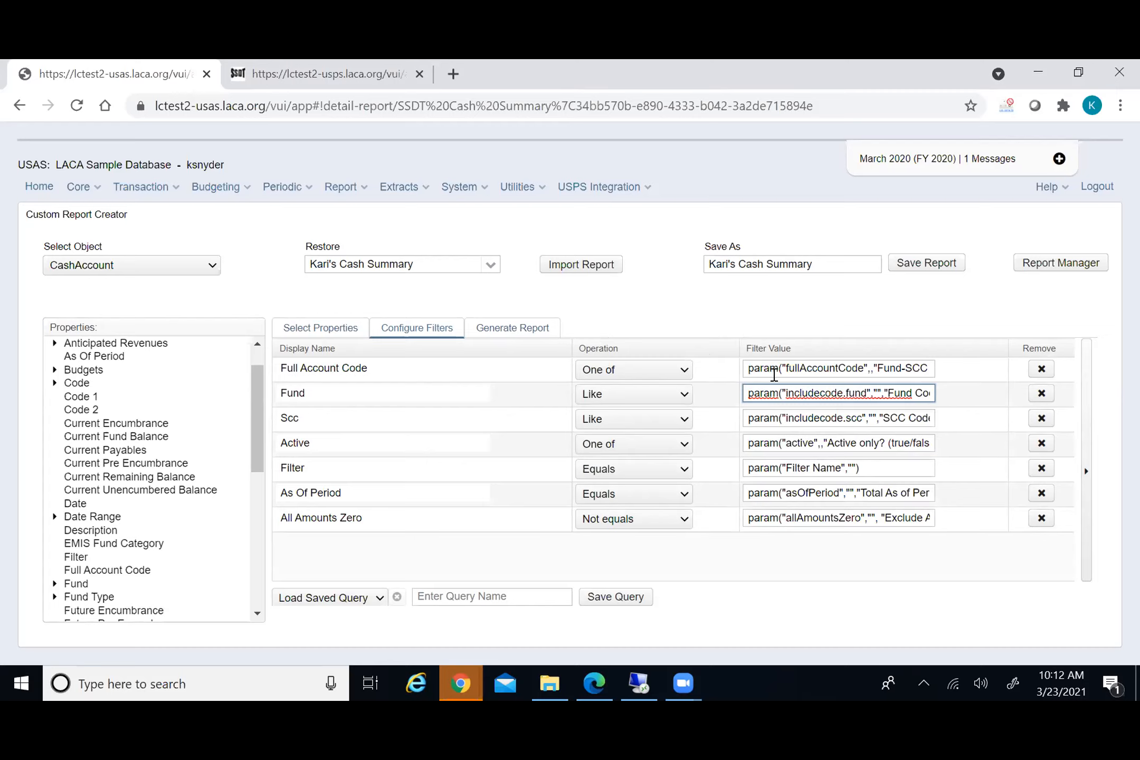
pyautogui.click(790, 418)
pyautogui.click(780, 442)
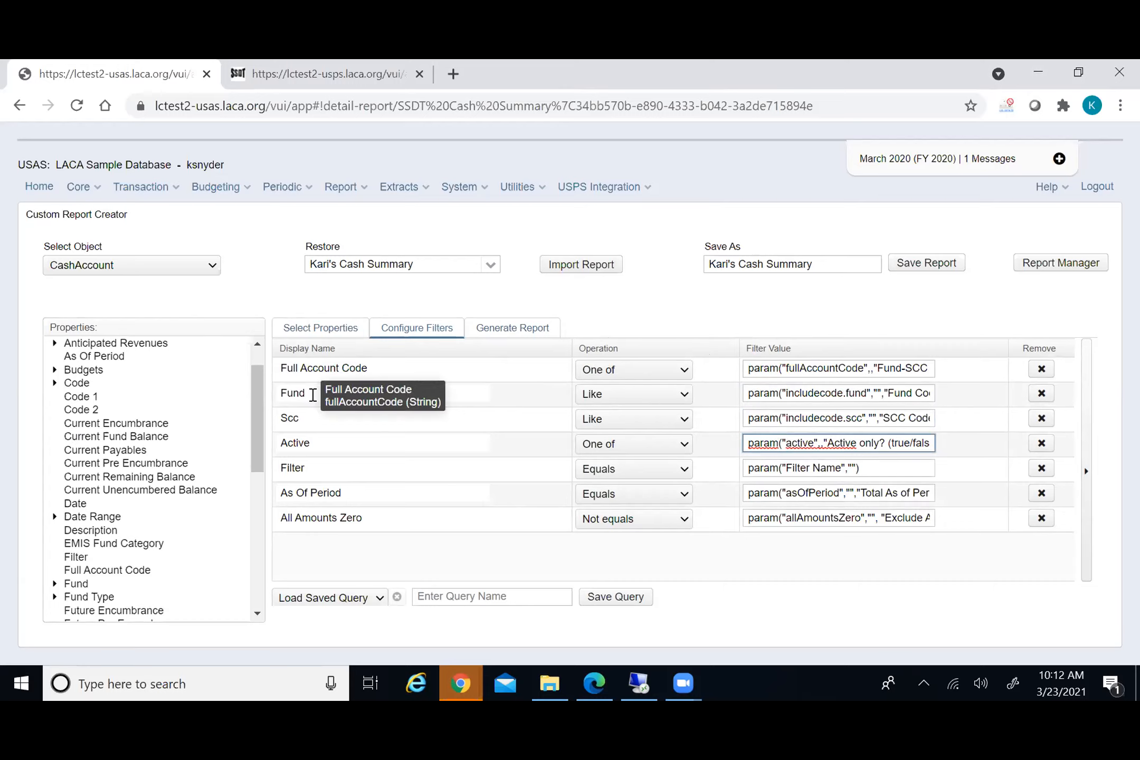
# Change the Fund filter to Equals 006 and bring up the report-generation options
pyautogui.click(643, 403)
pyautogui.click(623, 87)
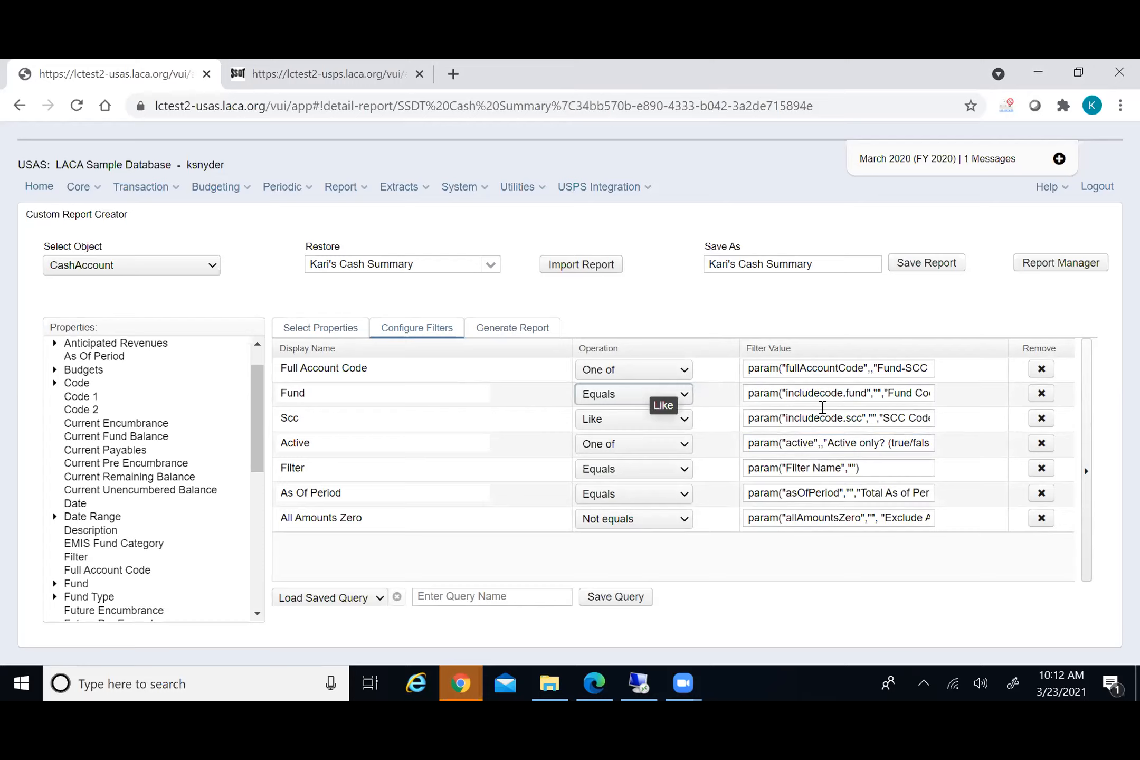
pyautogui.moveTo(745, 393); pyautogui.dragTo(967, 395)
pyautogui.write('006')
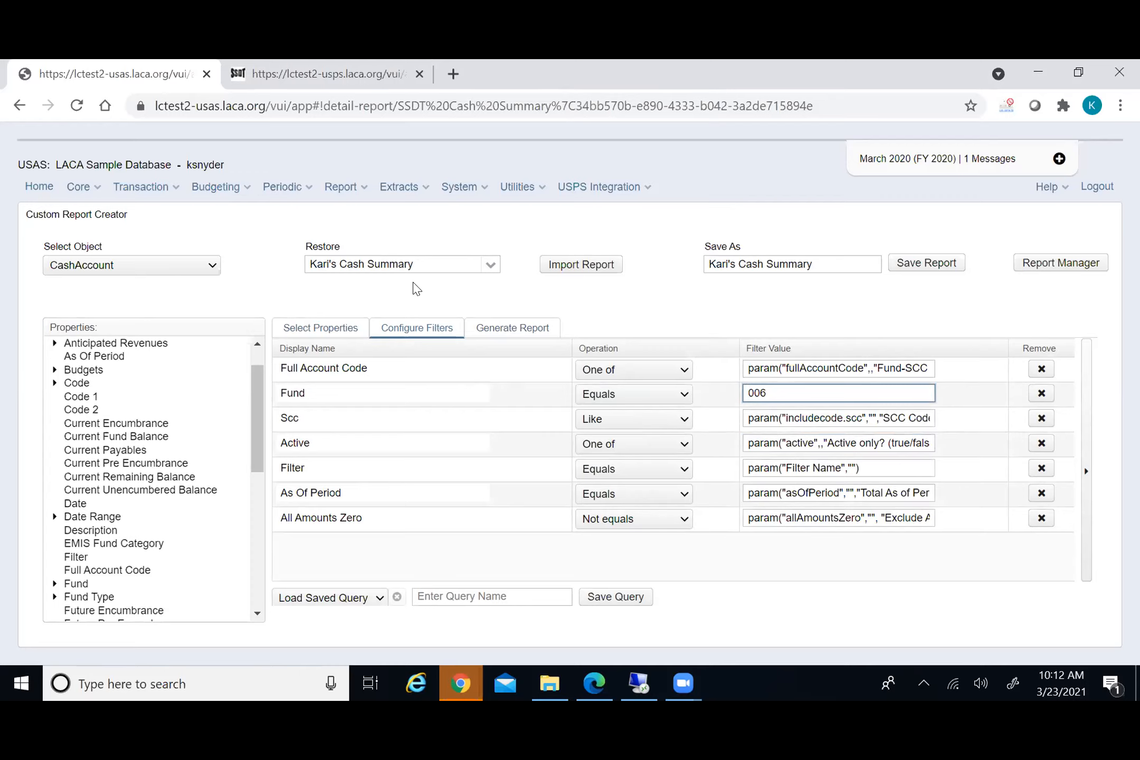
pyautogui.click(542, 327)
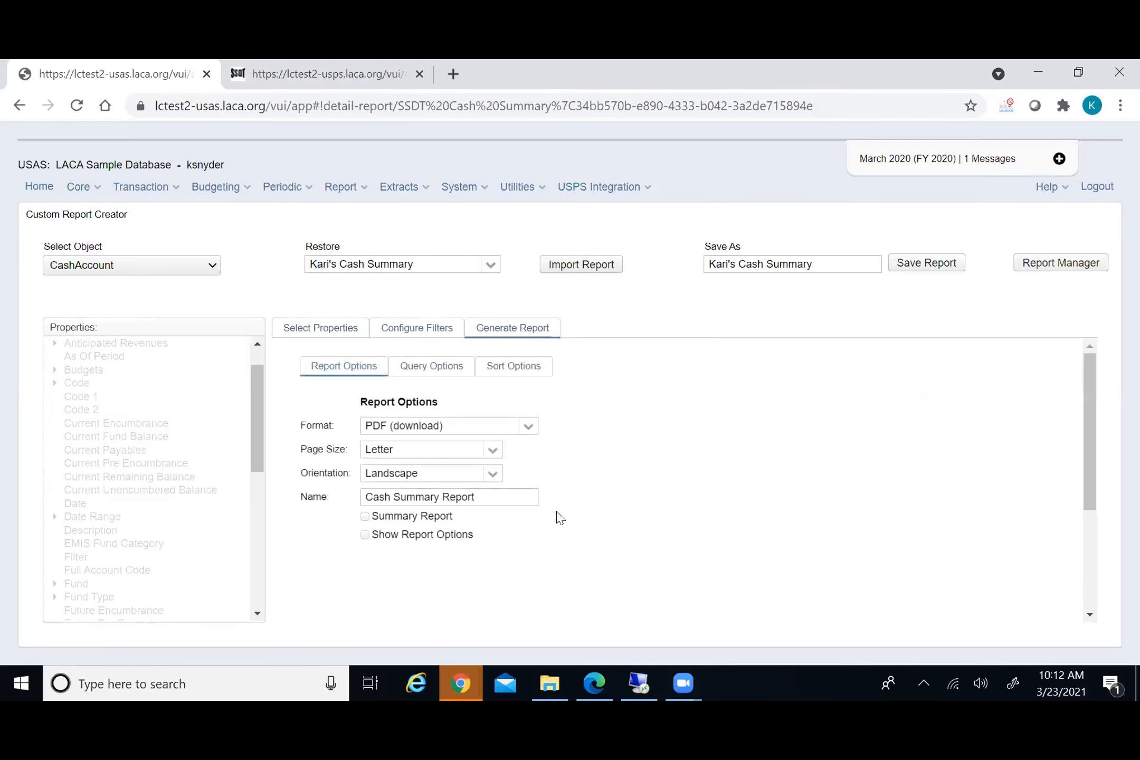
pyautogui.scroll(-5, 454, 560)
# Generate and review the fund 006 Cash Summary PDF, close it, and select the report name's first word
pyautogui.click(369, 602)
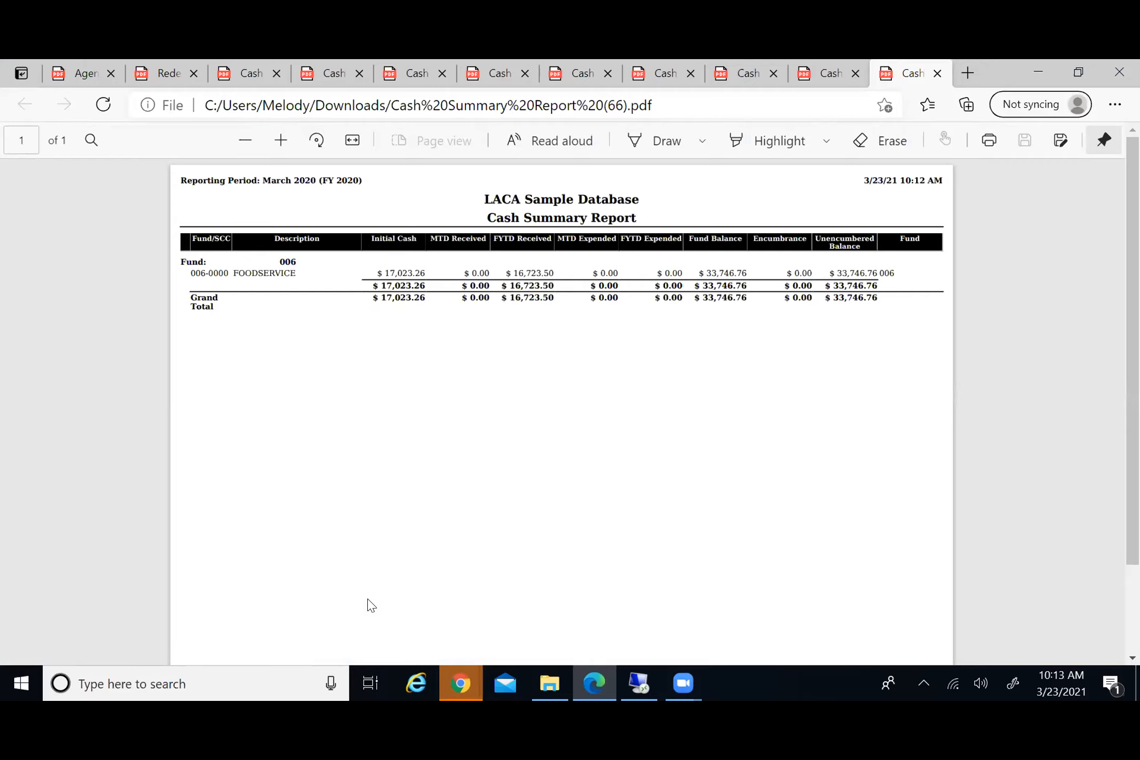
pyautogui.click(937, 73)
pyautogui.click(1038, 72)
pyautogui.doubleClick(728, 264)
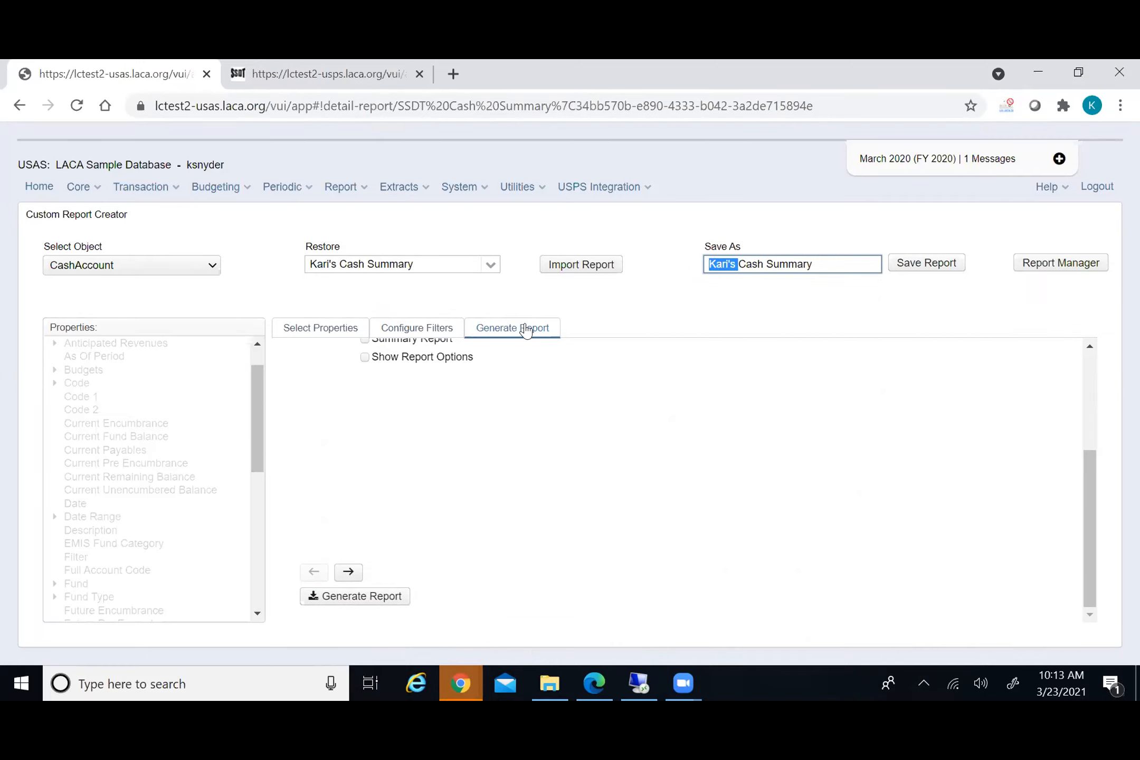
# Switch the Fund filter to One of with values 018,200,300
pyautogui.click(435, 332)
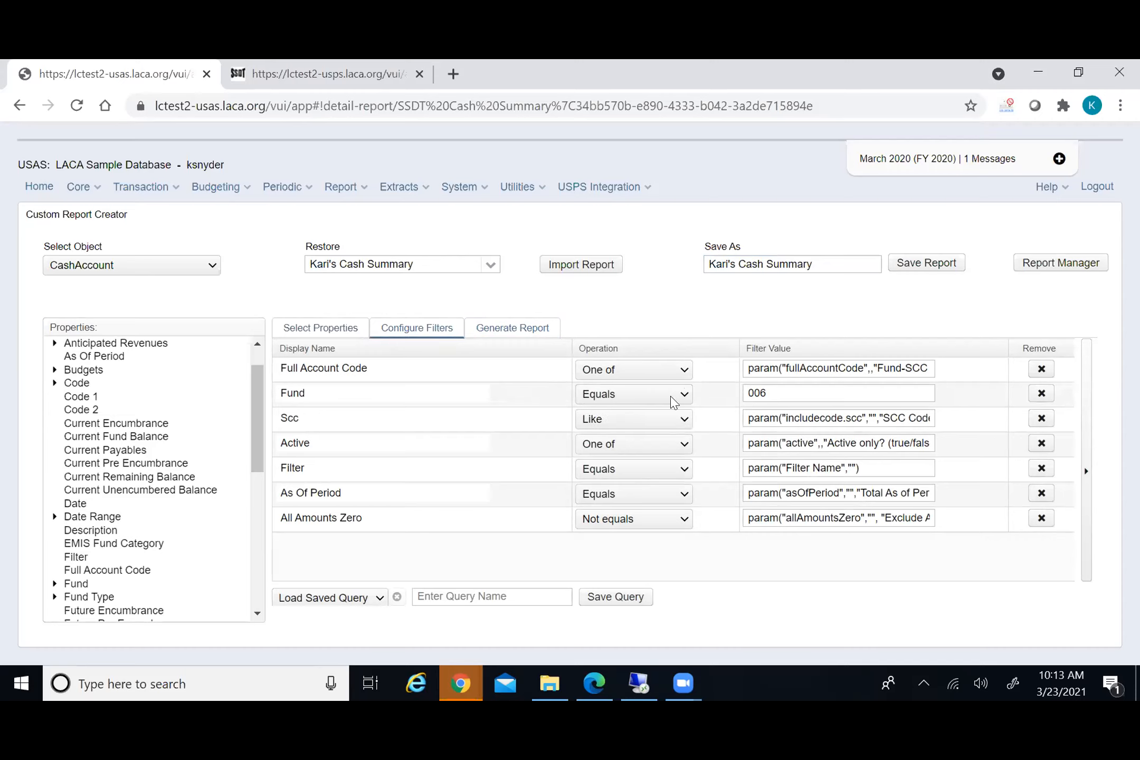
pyautogui.click(688, 397)
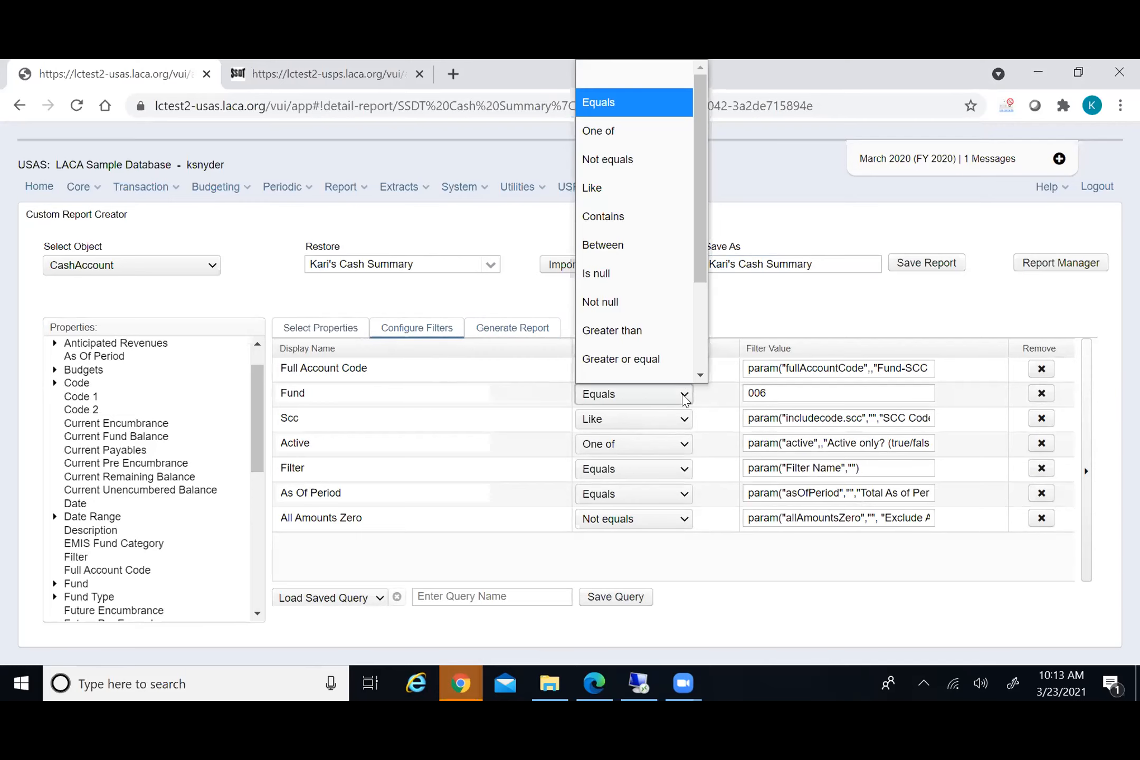
pyautogui.scroll(-1, 655, 219)
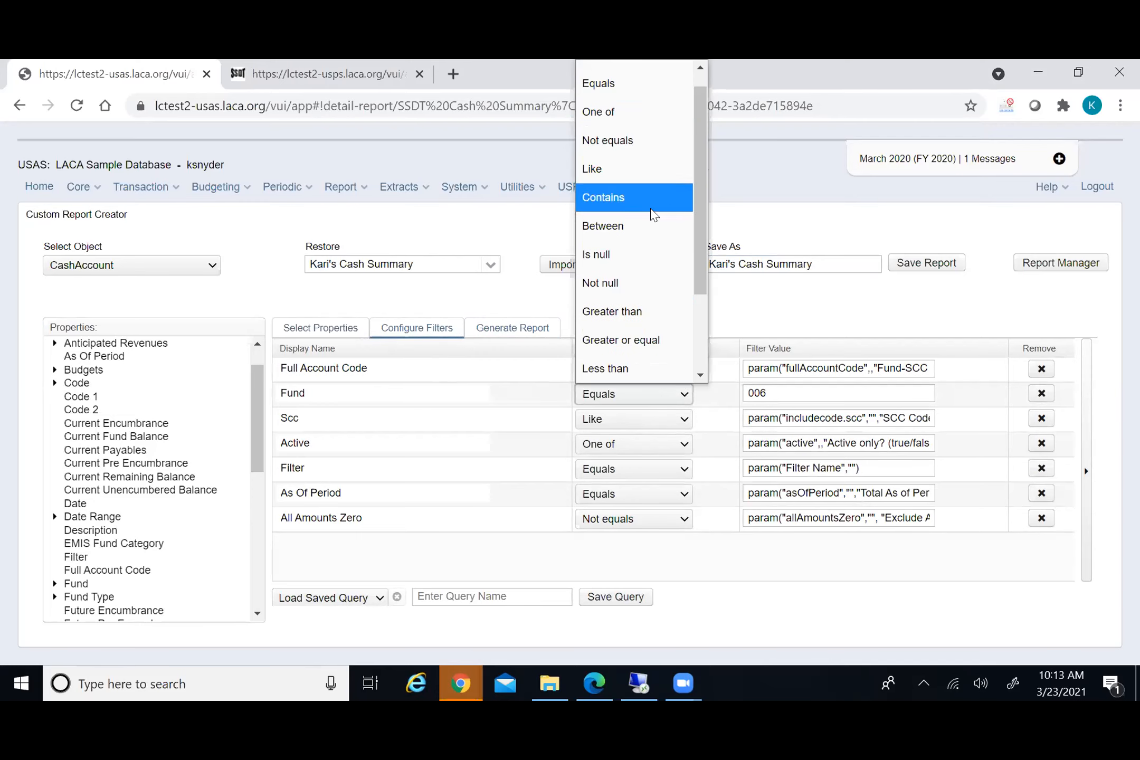
pyautogui.click(612, 112)
pyautogui.moveTo(773, 394); pyautogui.dragTo(740, 396)
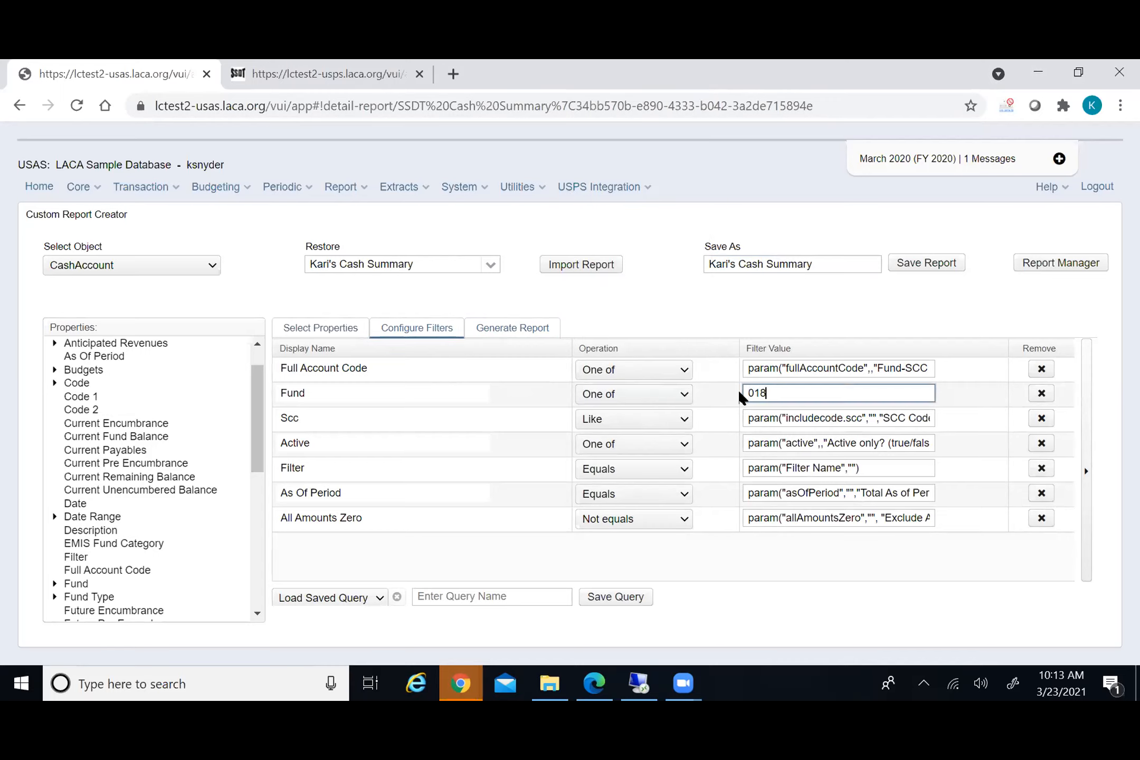
pyautogui.write('018,200,300')
# Generate and review the Cash Summary PDF for funds 018, 200 and 300, then close it
pyautogui.click(514, 329)
pyautogui.scroll(-3, 547, 534)
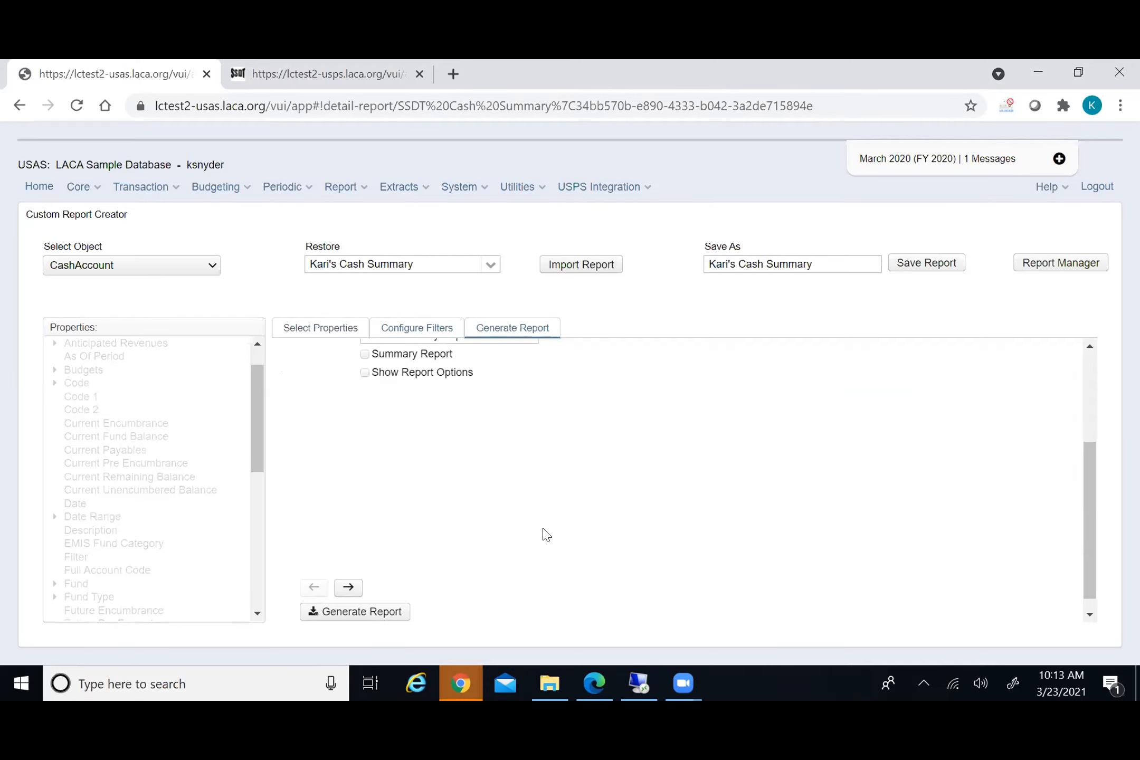
pyautogui.click(331, 602)
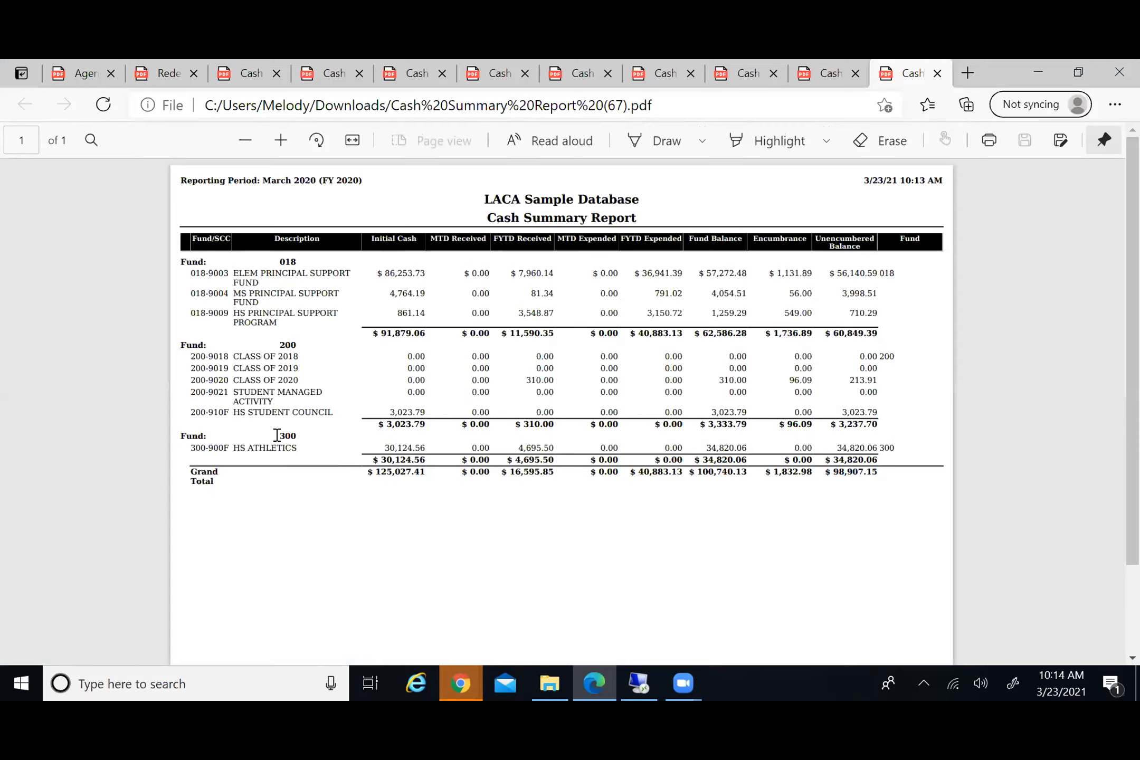
pyautogui.click(937, 74)
pyautogui.click(1038, 73)
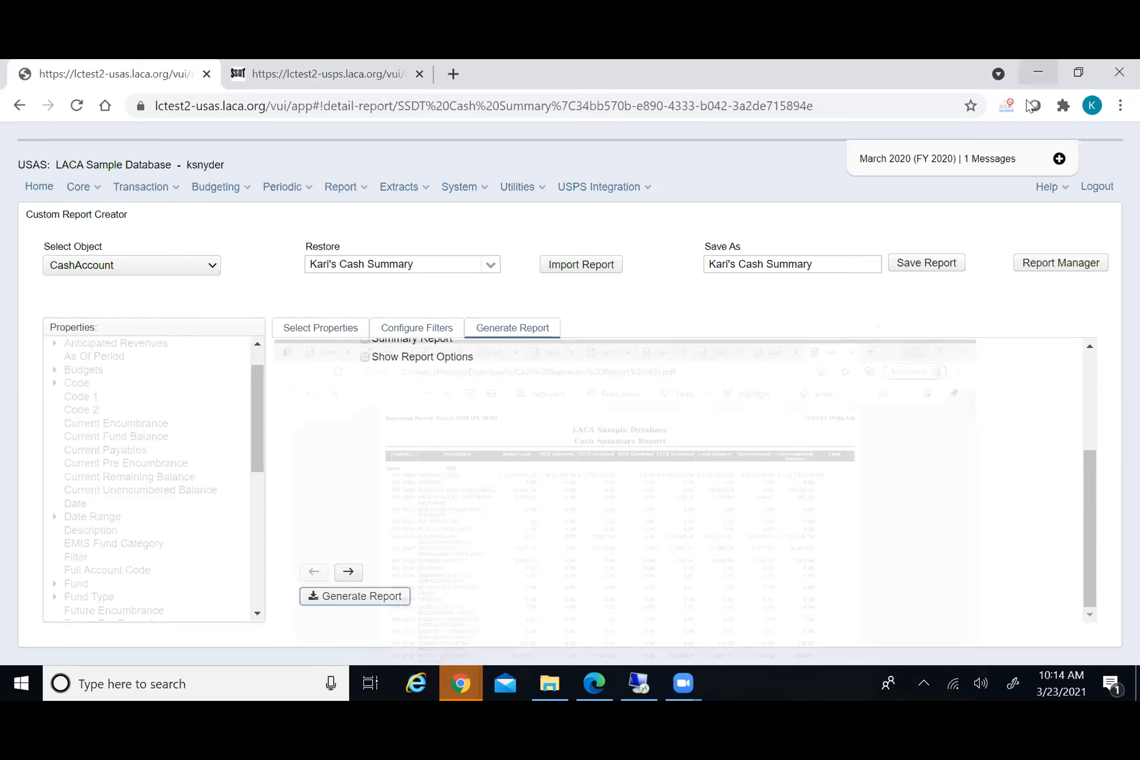
pyautogui.click(420, 329)
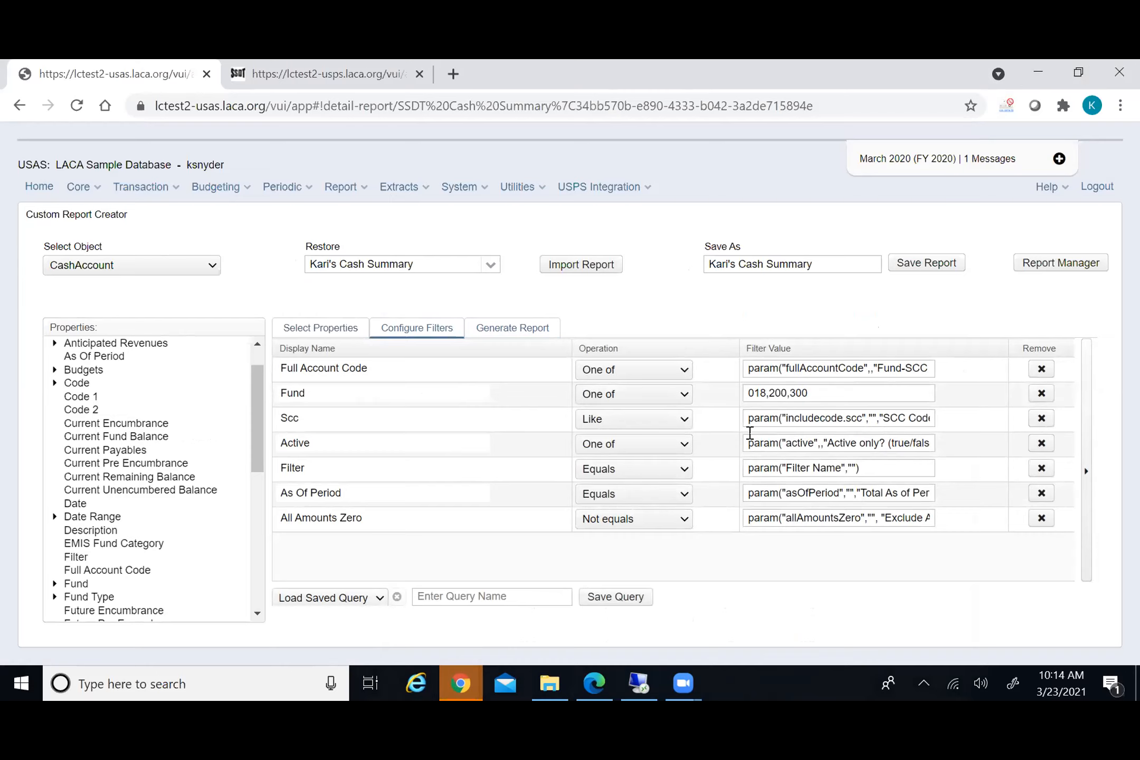
# Change the Fund filter to Between with the range 400,599
pyautogui.moveTo(815, 393); pyautogui.dragTo(745, 389)
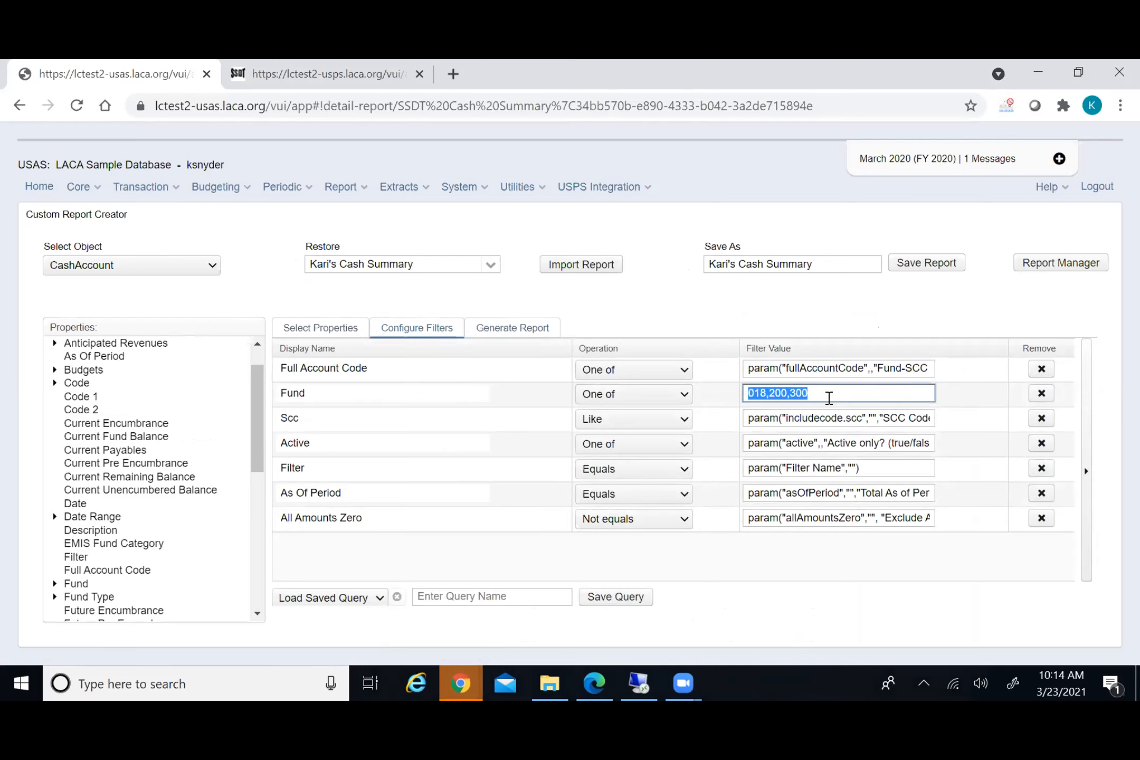
pyautogui.click(681, 397)
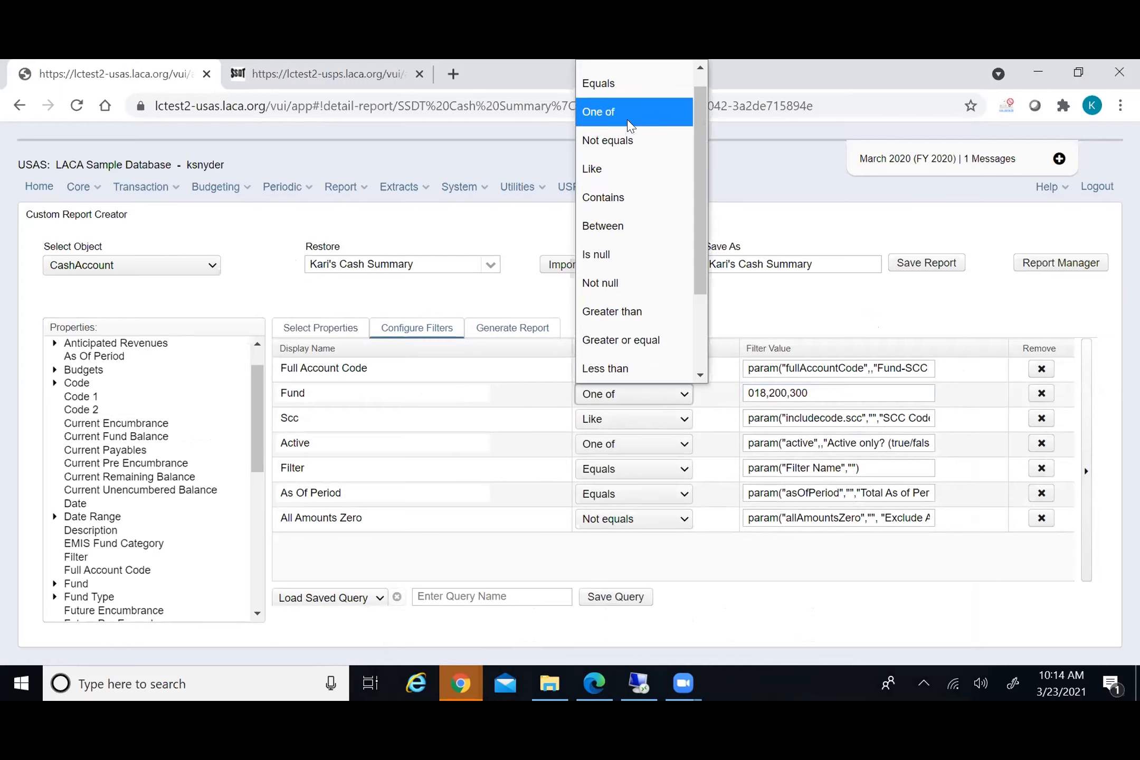
pyautogui.click(613, 112)
pyautogui.click(830, 397)
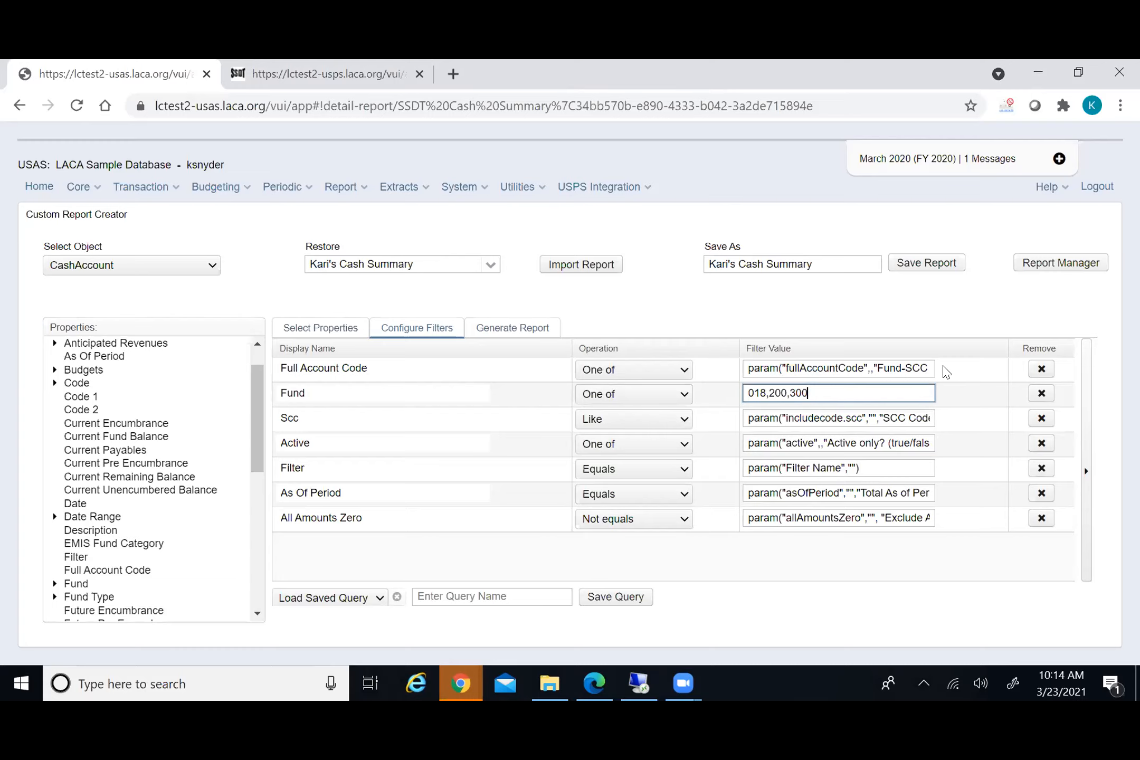
pyautogui.click(684, 395)
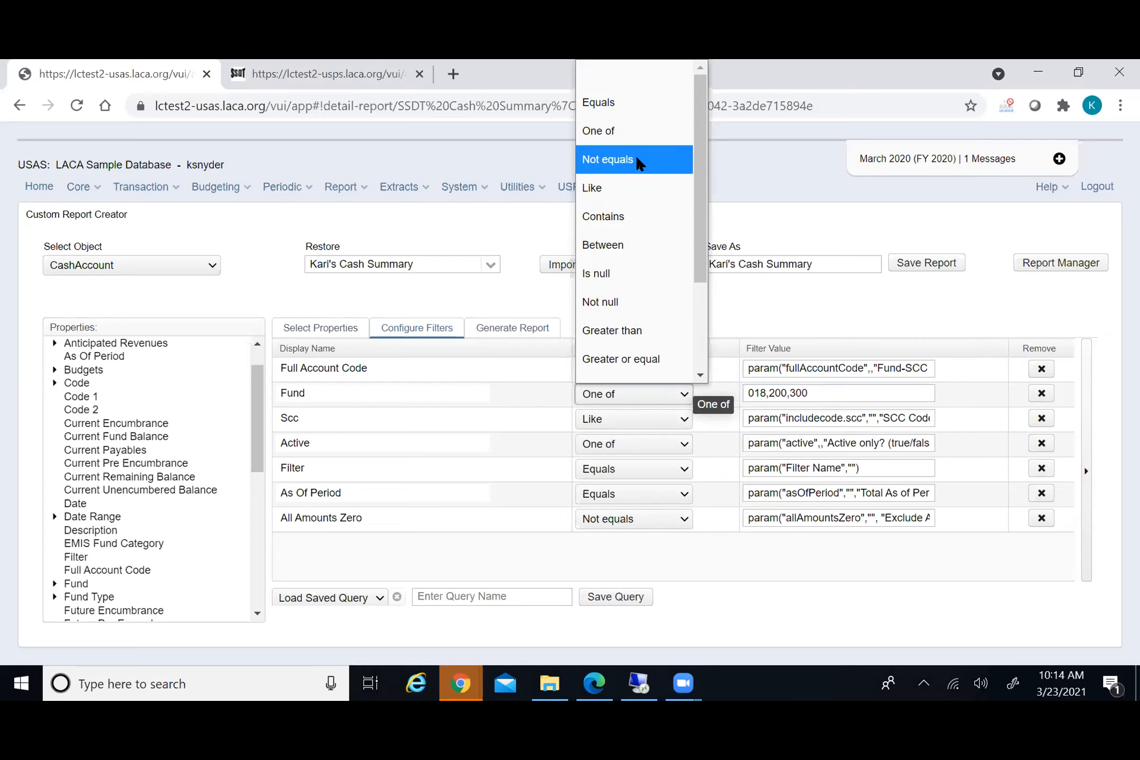
pyautogui.scroll(-3, 647, 198)
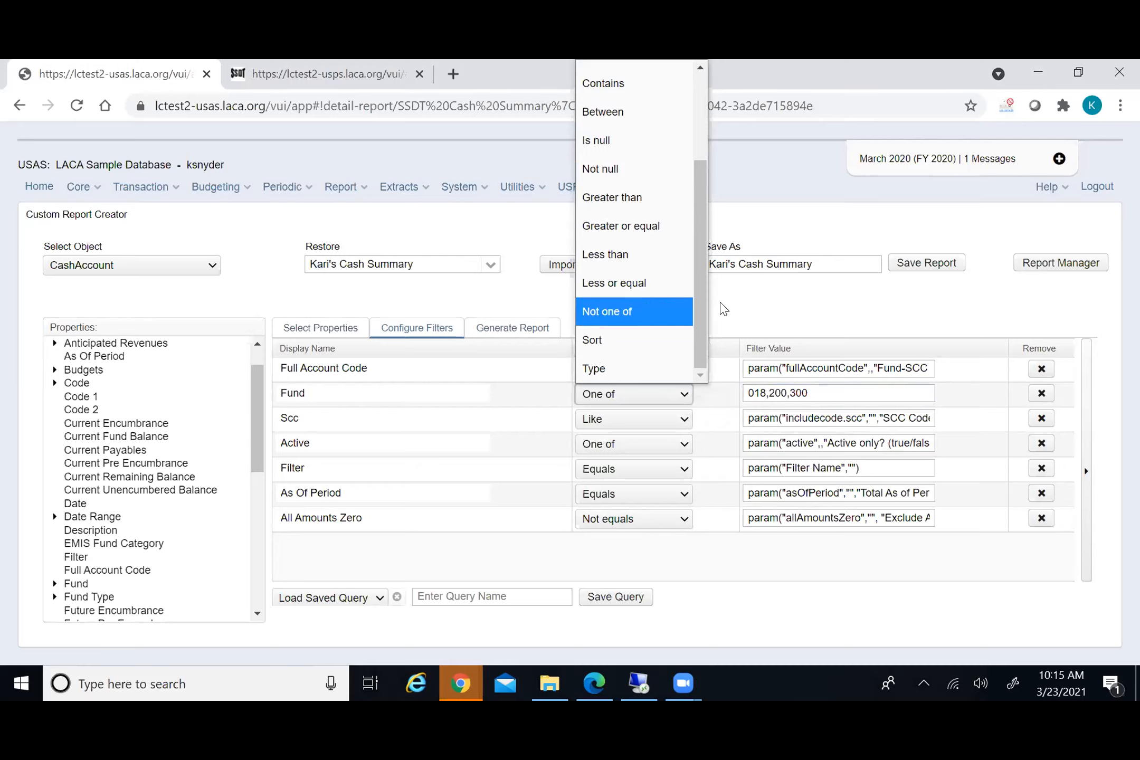
pyautogui.click(615, 122)
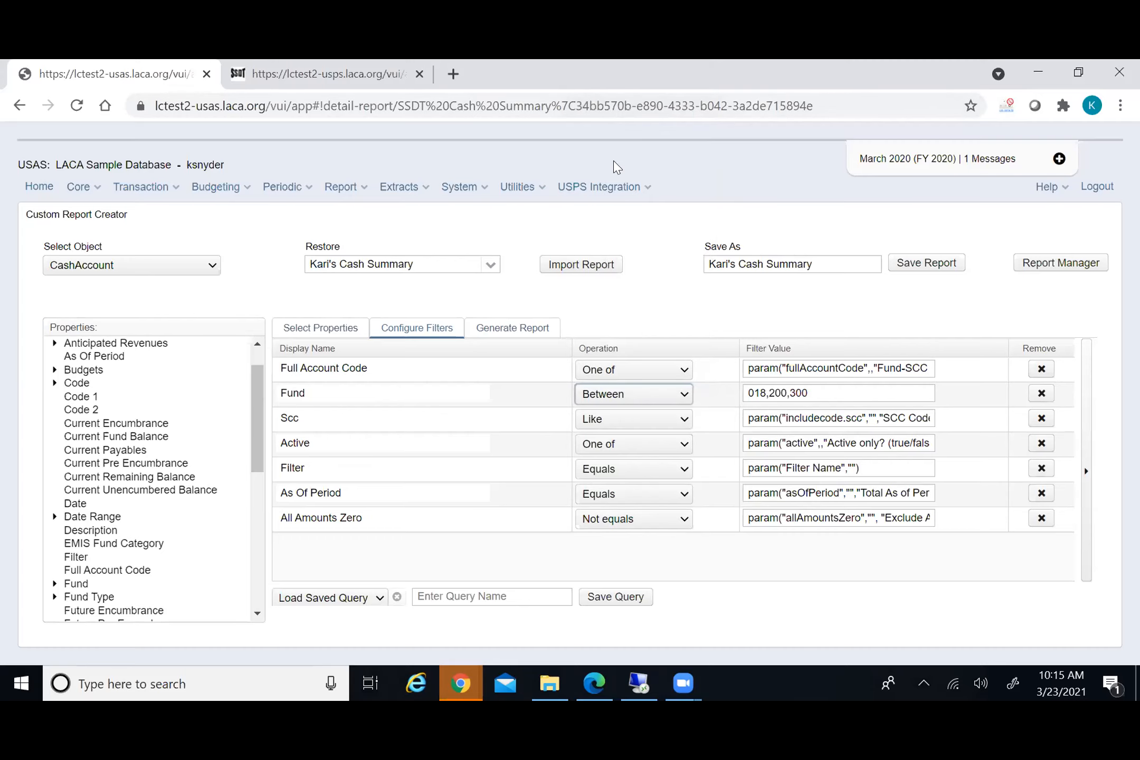
pyautogui.moveTo(804, 393); pyautogui.dragTo(748, 393)
pyautogui.click(822, 393)
pyautogui.press('BackSpace')
pyautogui.press('BackSpace')
pyautogui.press('BackSpace')
pyautogui.press('BackSpace')
pyautogui.press('BackSpace')
pyautogui.press('BackSpace')
pyautogui.press('BackSpace')
pyautogui.press('BackSpace')
pyautogui.press('BackSpace')
pyautogui.press('BackSpace')
pyautogui.press('BackSpace')
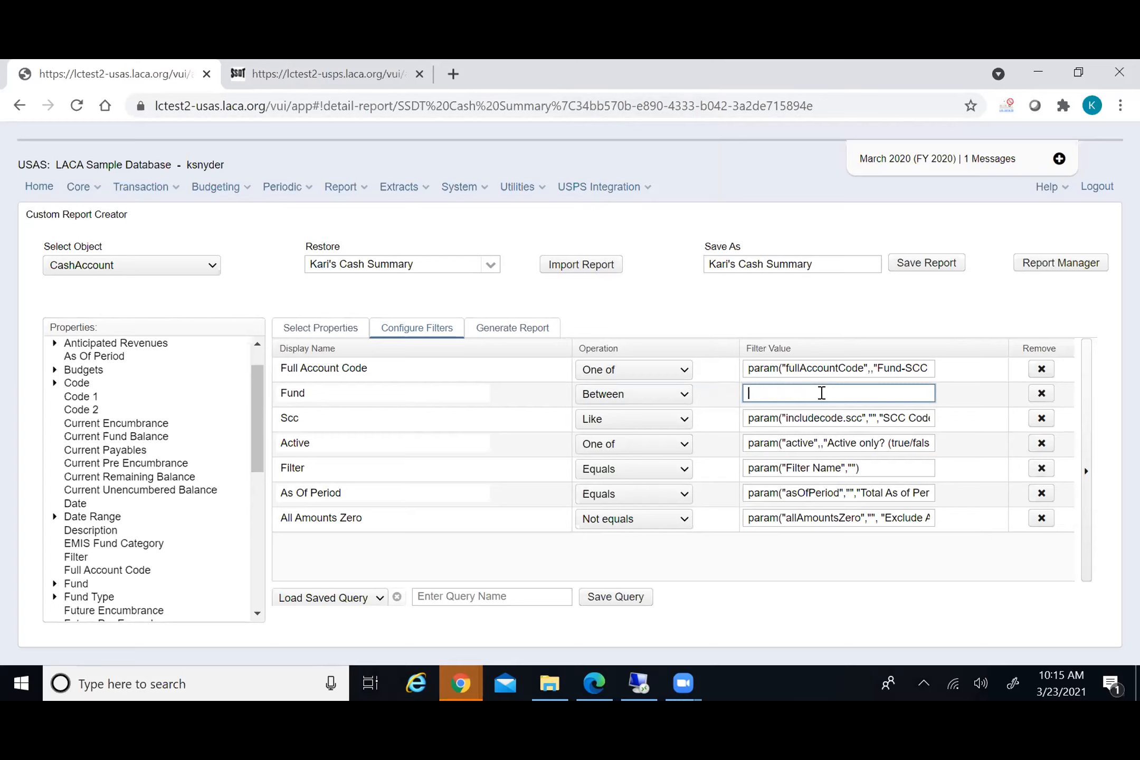
pyautogui.write('400,599')
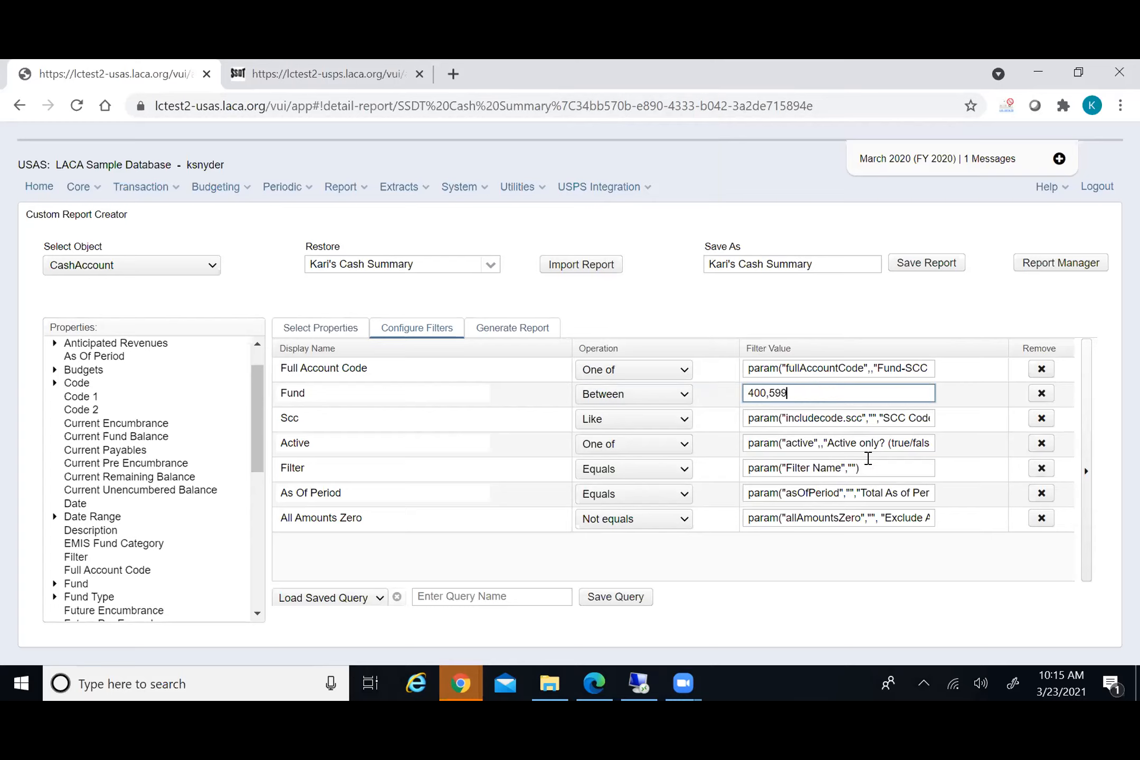
# Set the Scc filter to Equals 9021
pyautogui.click(683, 418)
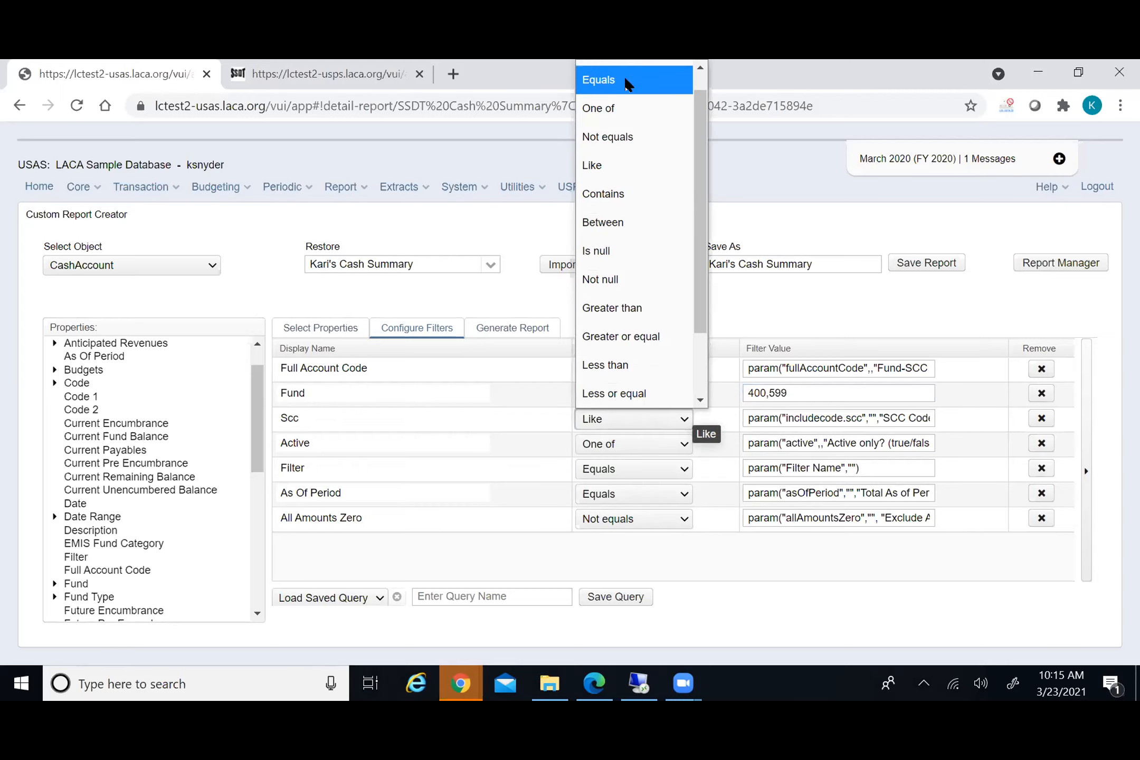
pyautogui.click(602, 80)
pyautogui.click(747, 414)
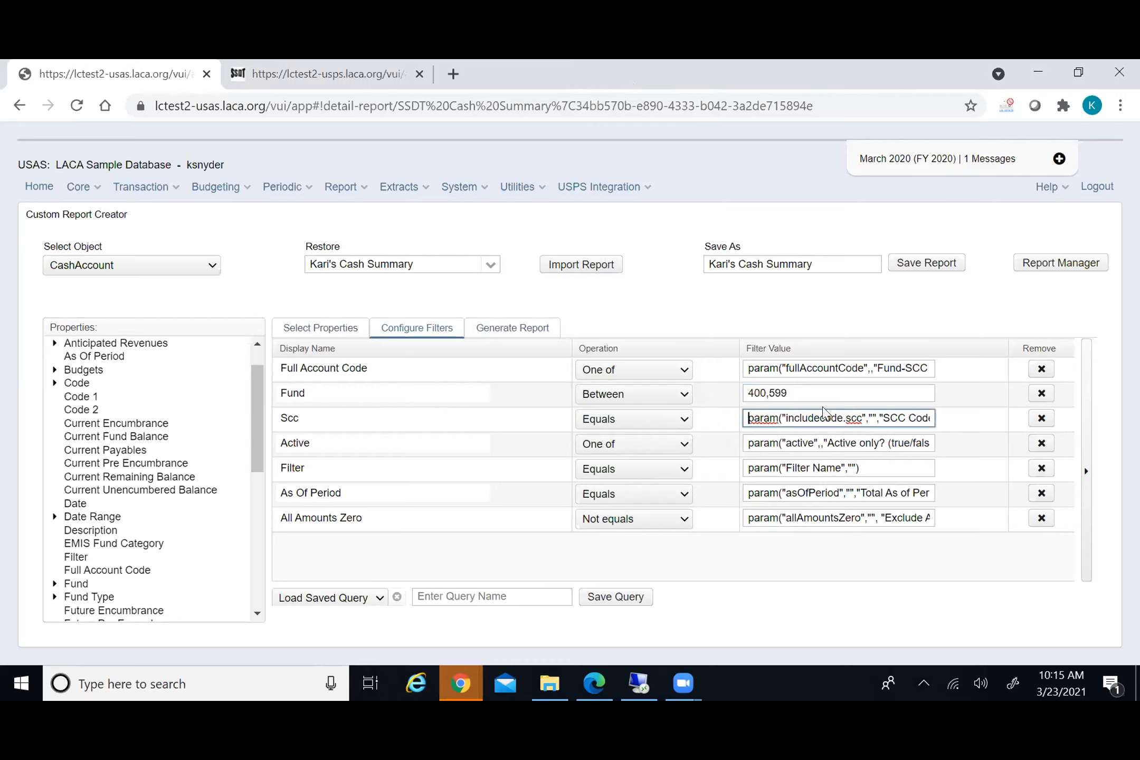
pyautogui.press('End')
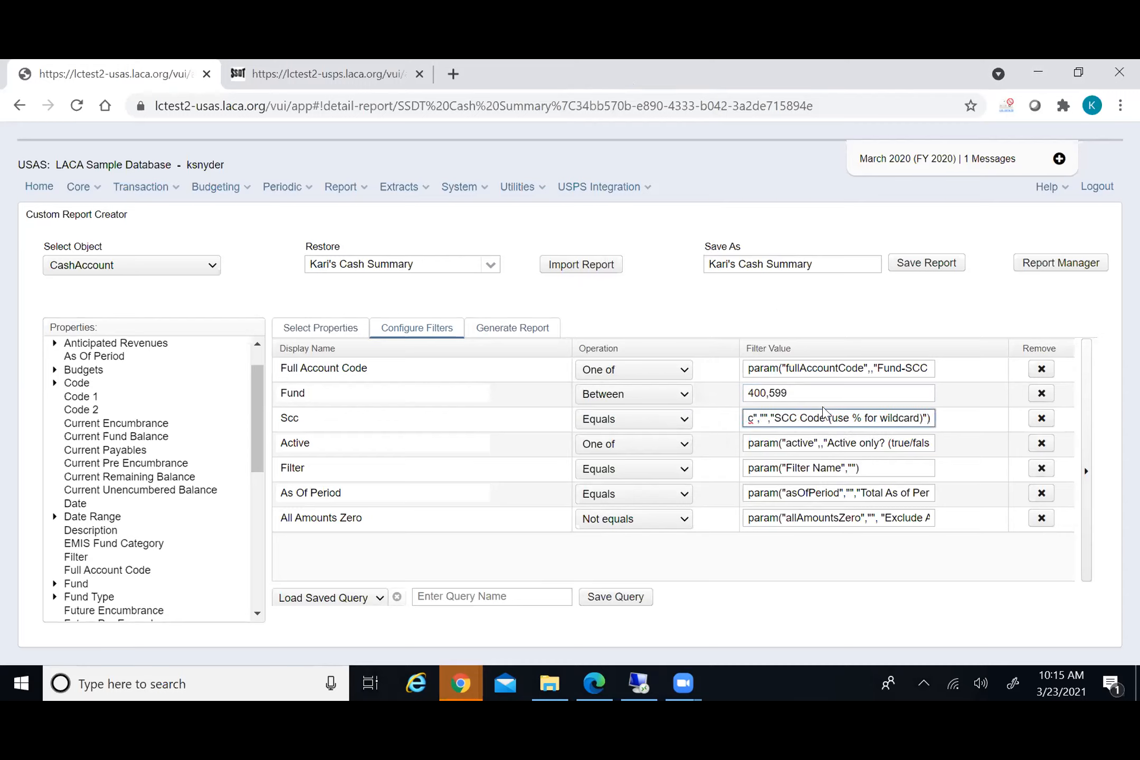
pyautogui.press('BackSpace')
pyautogui.press('BackSpace')
pyautogui.press('BackSpace')
pyautogui.press('BackSpace')
pyautogui.press('BackSpace')
pyautogui.press('BackSpace')
pyautogui.press('BackSpace')
pyautogui.press('BackSpace')
pyautogui.press('BackSpace')
pyautogui.press('BackSpace')
pyautogui.press('BackSpace')
pyautogui.press('BackSpace')
pyautogui.press('BackSpace')
pyautogui.press('BackSpace')
pyautogui.press('BackSpace')
pyautogui.press('BackSpace')
pyautogui.press('BackSpace')
pyautogui.press('BackSpace')
pyautogui.press('BackSpace')
pyautogui.press('BackSpace')
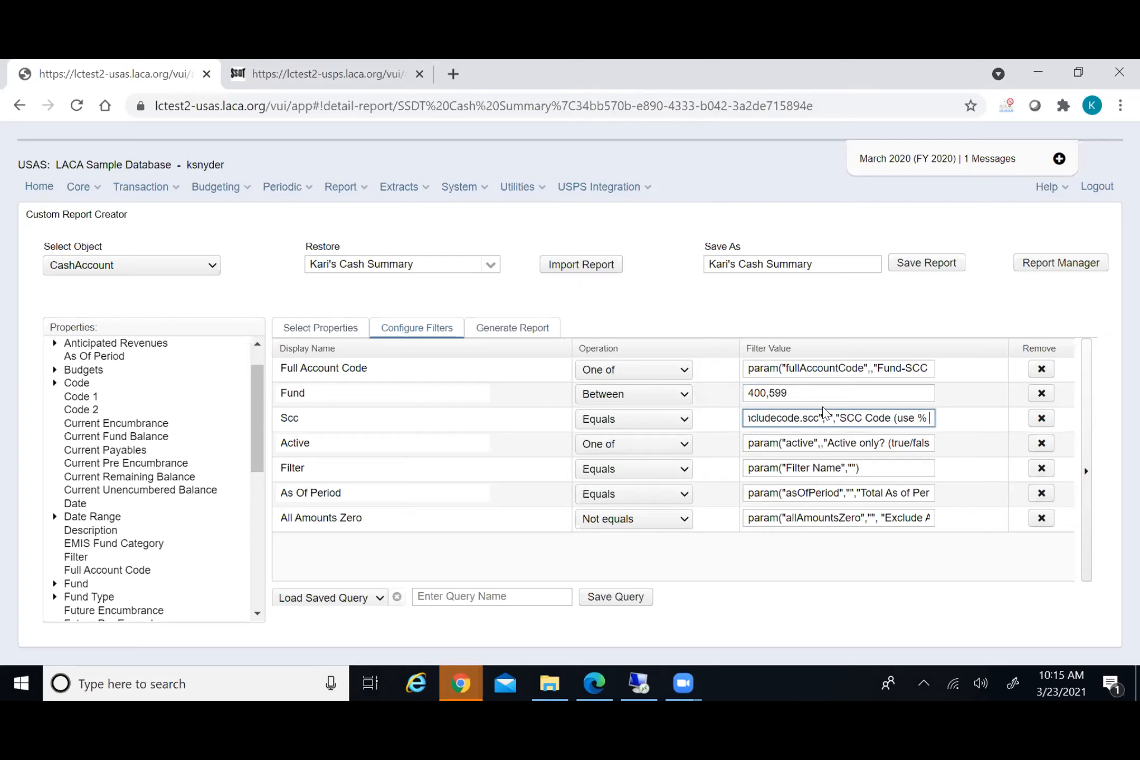
pyautogui.press('BackSpace')
pyautogui.press('BackSpace')
pyautogui.press('BackSpace')
pyautogui.press('BackSpace')
pyautogui.press('BackSpace')
pyautogui.press('BackSpace')
pyautogui.press('BackSpace')
pyautogui.press('BackSpace')
pyautogui.press('BackSpace')
pyautogui.press('BackSpace')
pyautogui.press('BackSpace')
pyautogui.press('BackSpace')
pyautogui.press('BackSpace')
pyautogui.press('BackSpace')
pyautogui.press('BackSpace')
pyautogui.press('BackSpace')
pyautogui.press('BackSpace')
pyautogui.press('BackSpace')
pyautogui.press('BackSpace')
pyautogui.press('BackSpace')
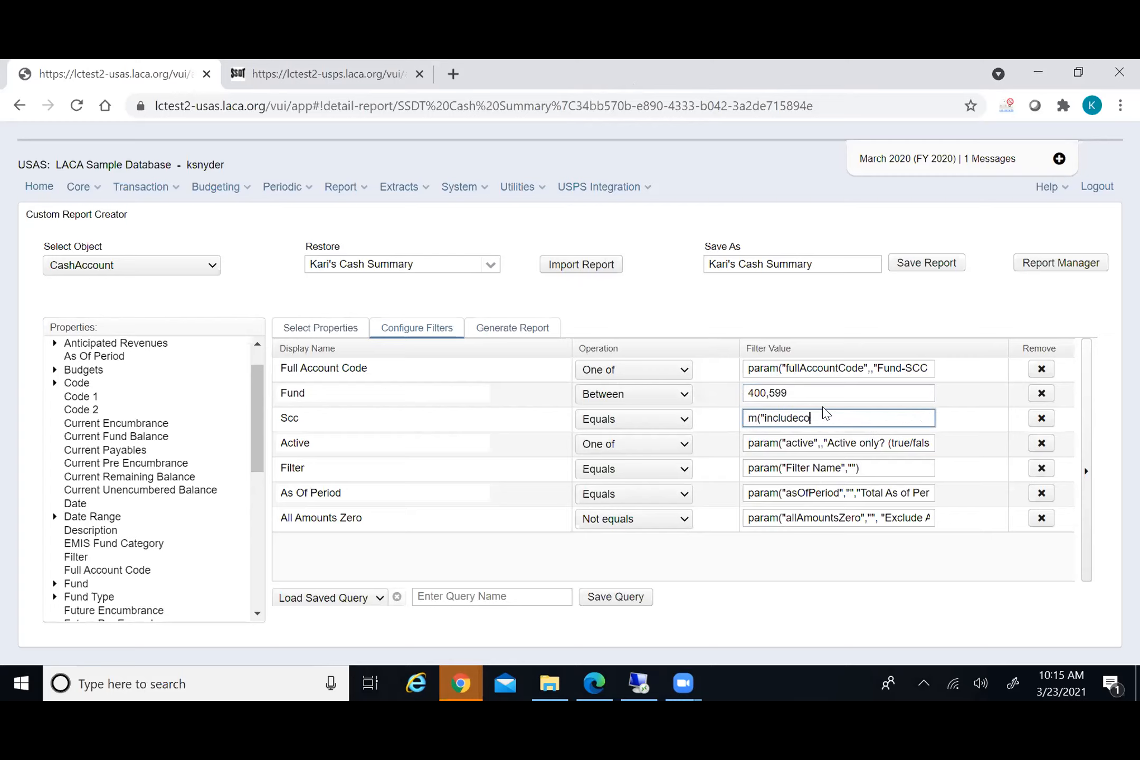
pyautogui.press('BackSpace')
pyautogui.press('BackSpace')
pyautogui.press('BackSpace')
pyautogui.press('BackSpace')
pyautogui.press('BackSpace')
pyautogui.press('BackSpace')
pyautogui.press('BackSpace')
pyautogui.press('BackSpace')
pyautogui.press('BackSpace')
pyautogui.press('BackSpace')
pyautogui.write('9021')
# Try the Scc filter as One of with codes 9021, 9121, 9221
pyautogui.click(686, 422)
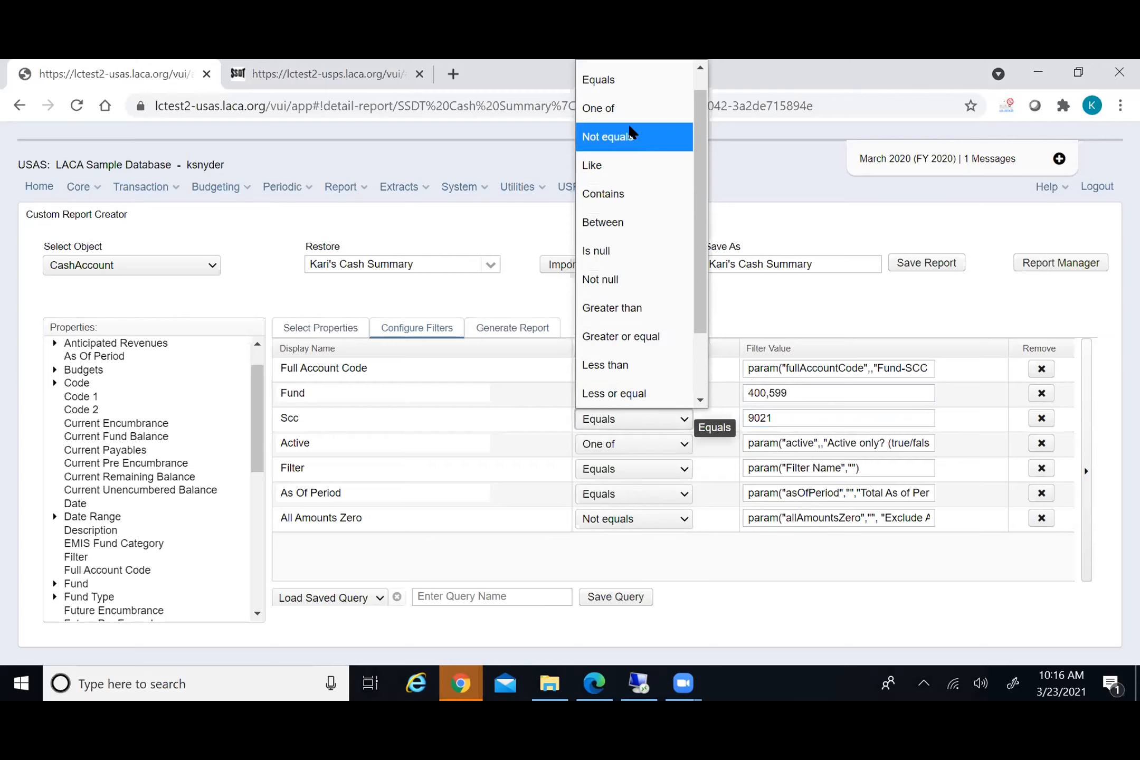
pyautogui.click(602, 107)
pyautogui.click(791, 422)
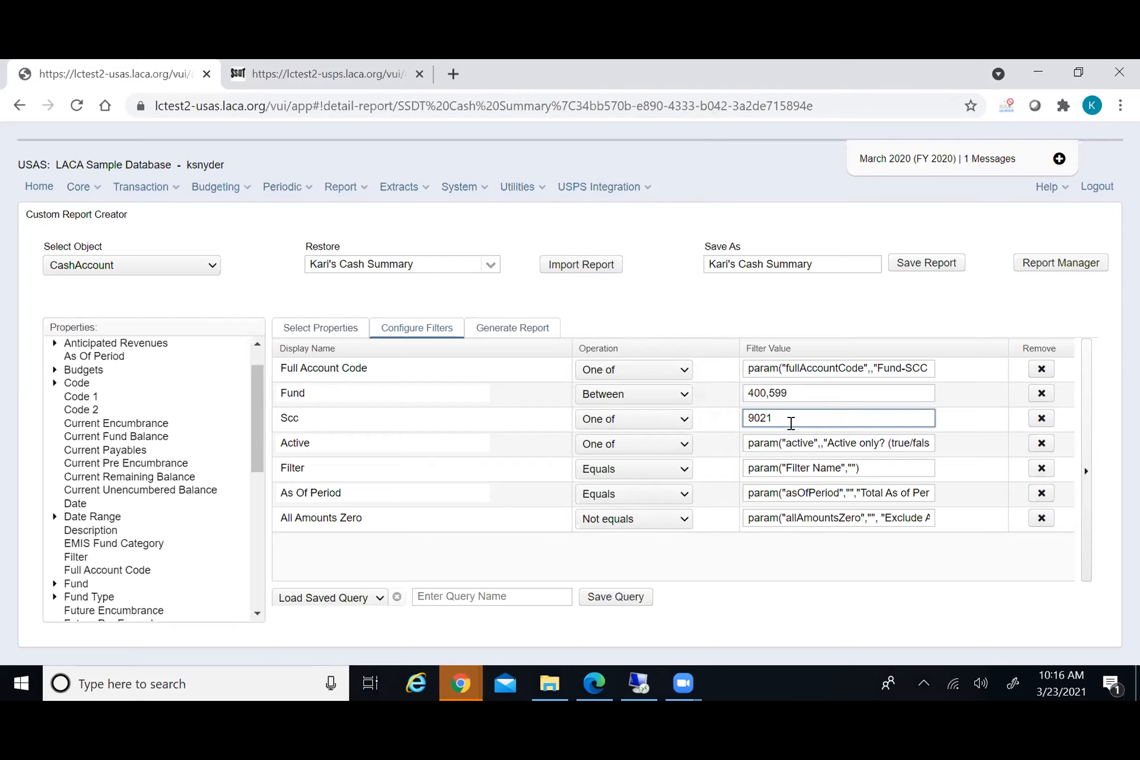
pyautogui.write(',9121,9221')
pyautogui.press('BackSpace')
pyautogui.press('BackSpace')
pyautogui.press('BackSpace')
pyautogui.press('BackSpace')
pyautogui.press('BackSpace')
pyautogui.press('BackSpace')
pyautogui.press('BackSpace')
pyautogui.press('BackSpace')
pyautogui.press('BackSpace')
pyautogui.press('BackSpace')
pyautogui.press('BackSpace')
pyautogui.press('BackSpace')
pyautogui.press('BackSpace')
pyautogui.press('BackSpace')
# Settle the Scc filter on Contains 19 and bring up the generation options
pyautogui.click(683, 421)
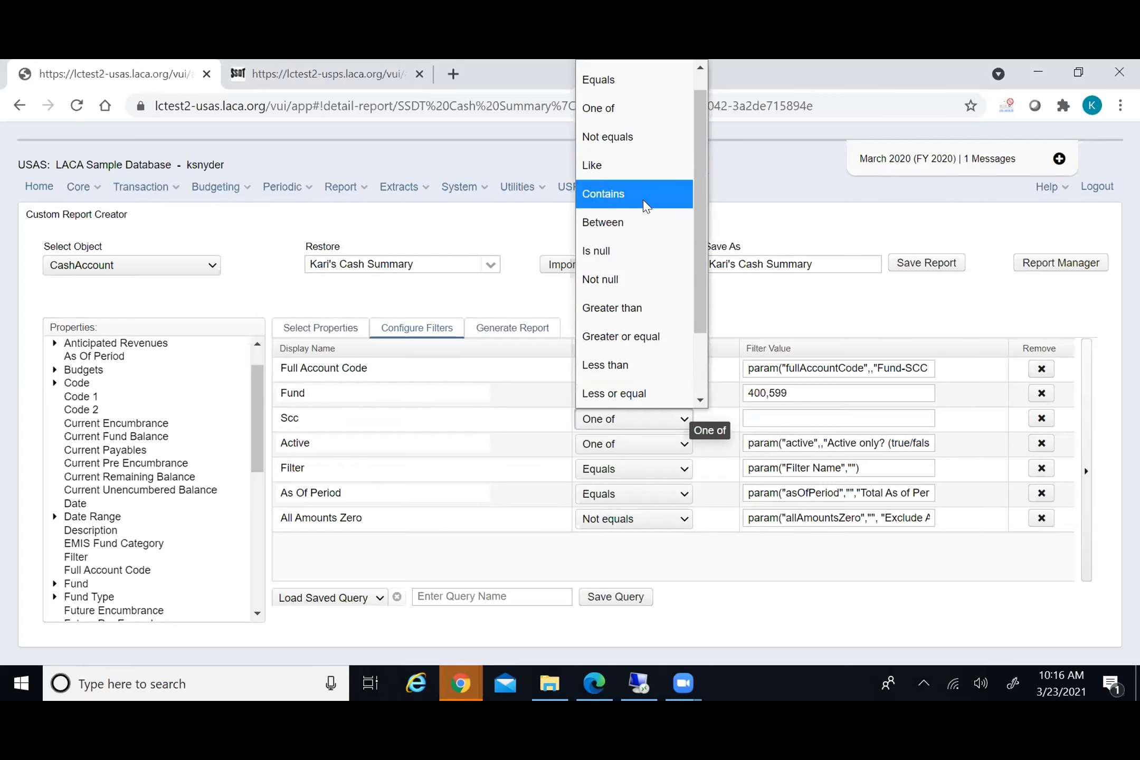
pyautogui.click(646, 205)
pyautogui.click(770, 419)
pyautogui.write('19')
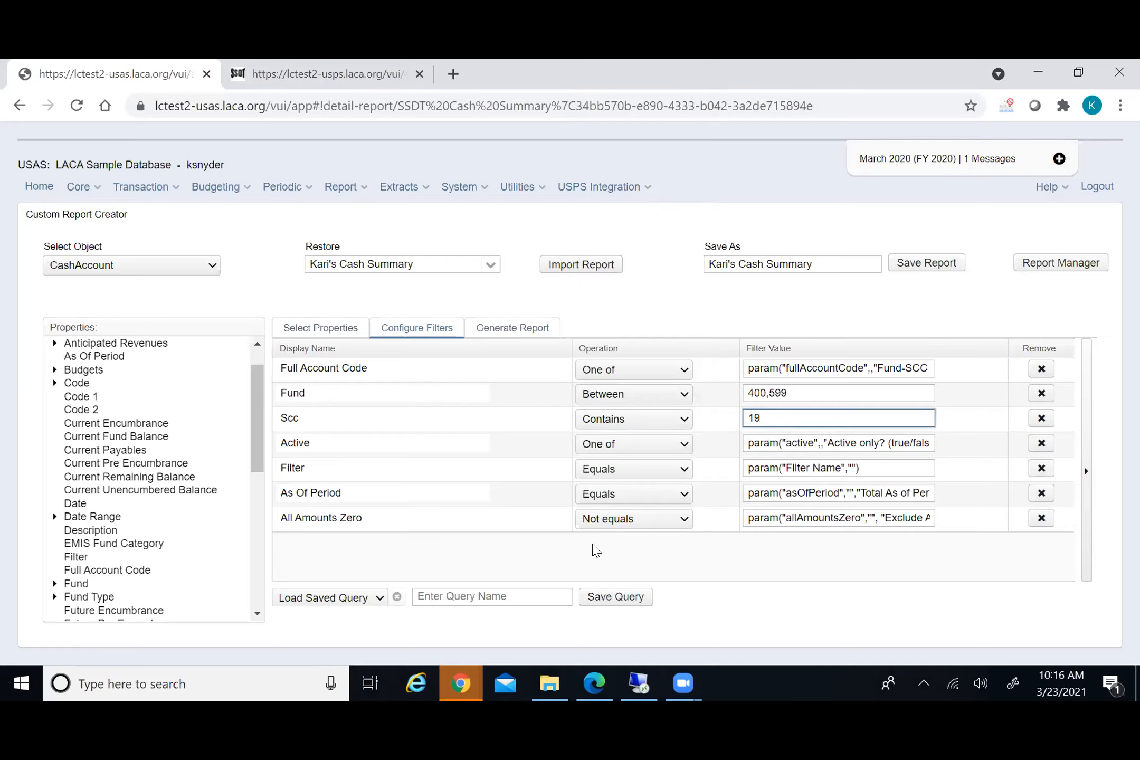
pyautogui.click(523, 334)
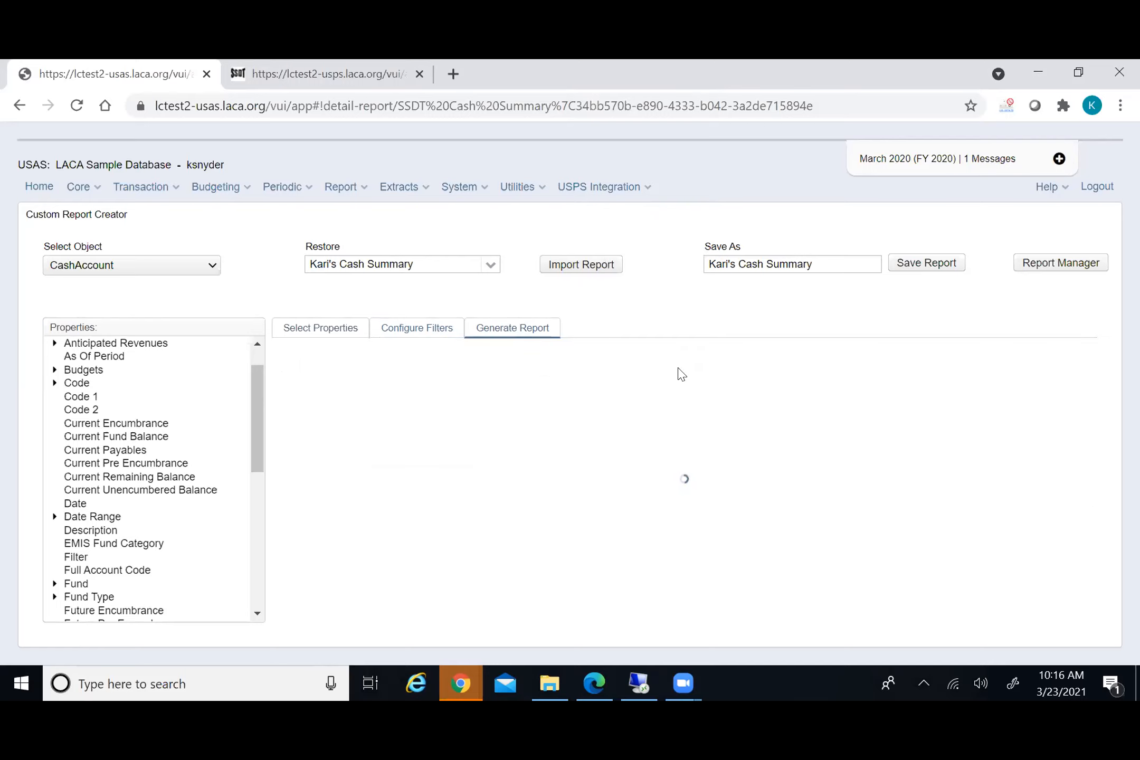
# Generate the Cash Summary PDF for funds 400–599 with SCCs containing 19, then return
pyautogui.scroll(-3, 492, 544)
pyautogui.click(346, 598)
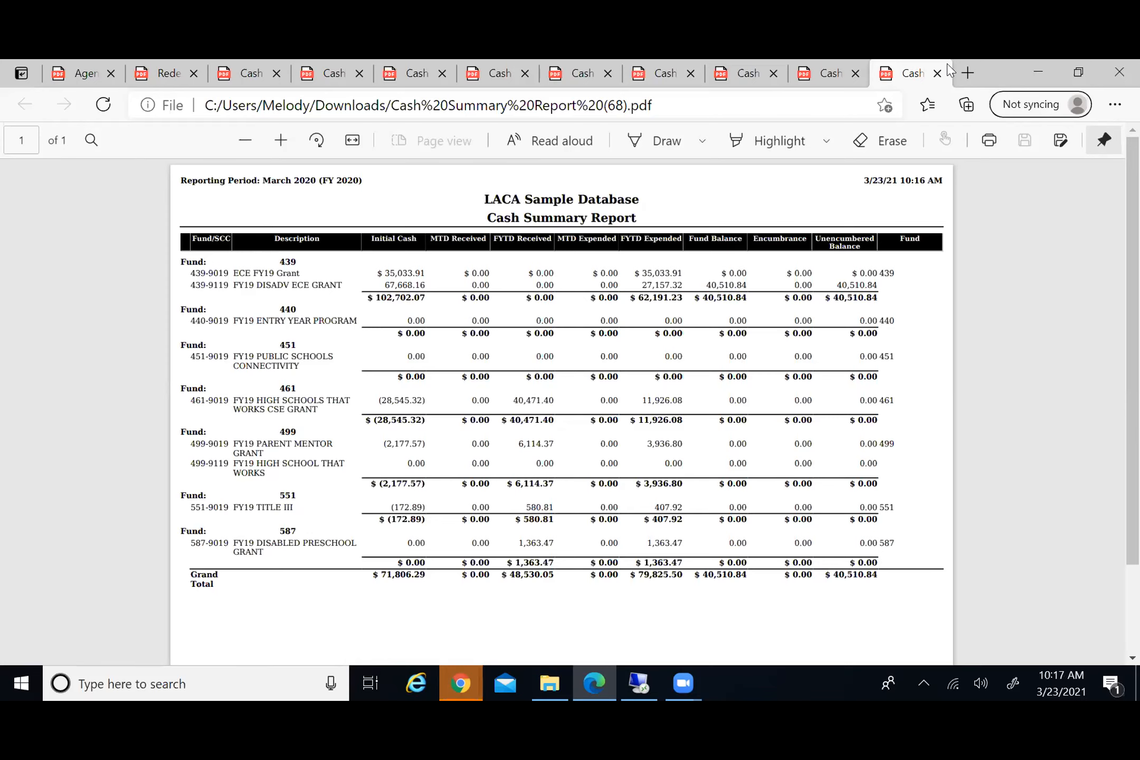
pyautogui.click(1038, 72)
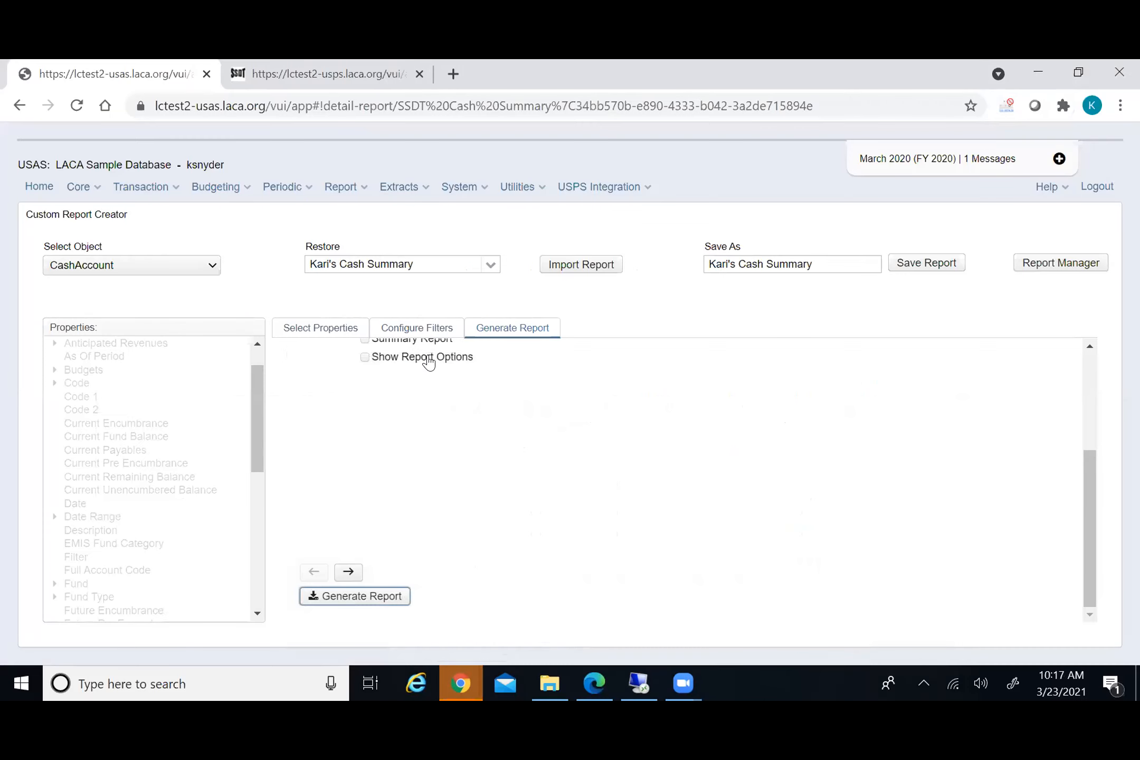
# Look over the Cash Summary's query parameters, then return to the filter setup
pyautogui.scroll(3, 509, 432)
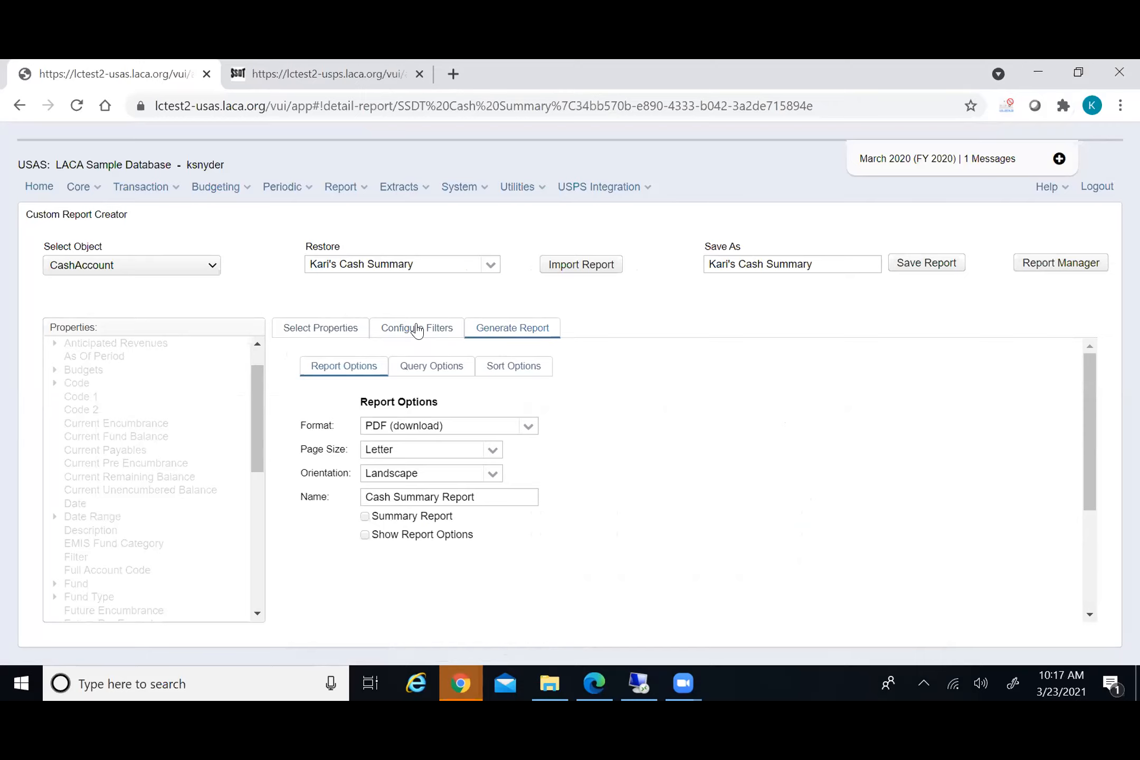
pyautogui.click(434, 373)
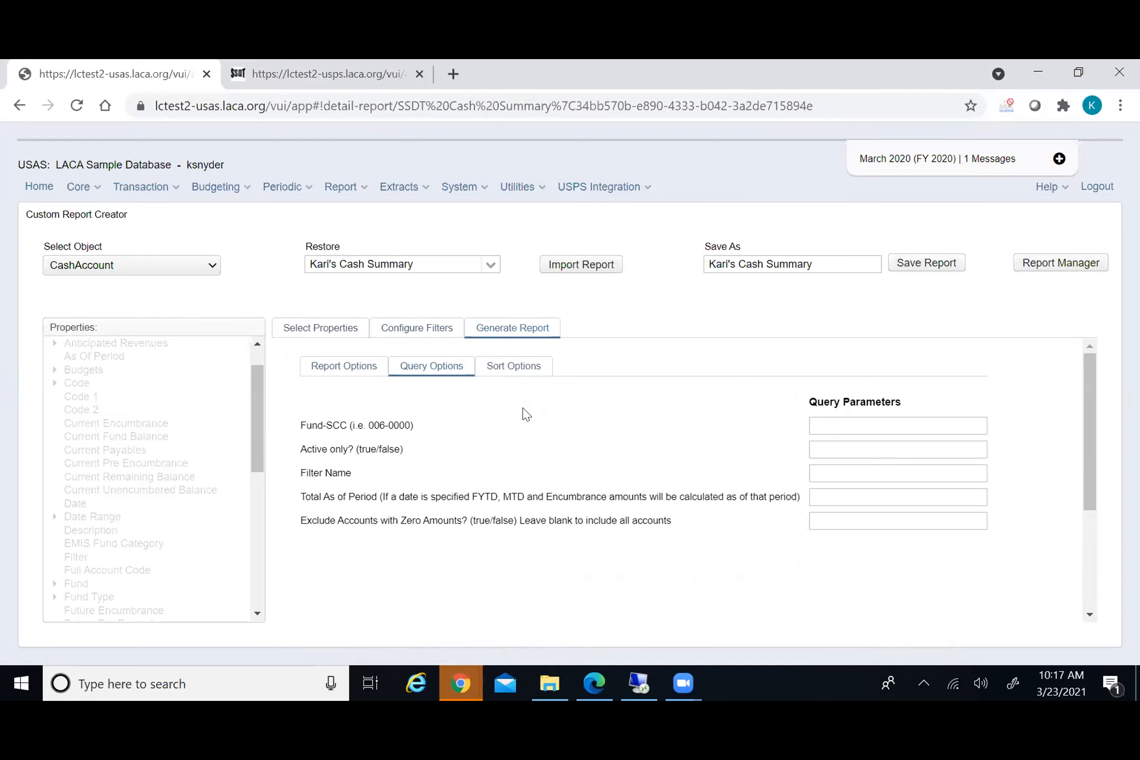
pyautogui.click(420, 337)
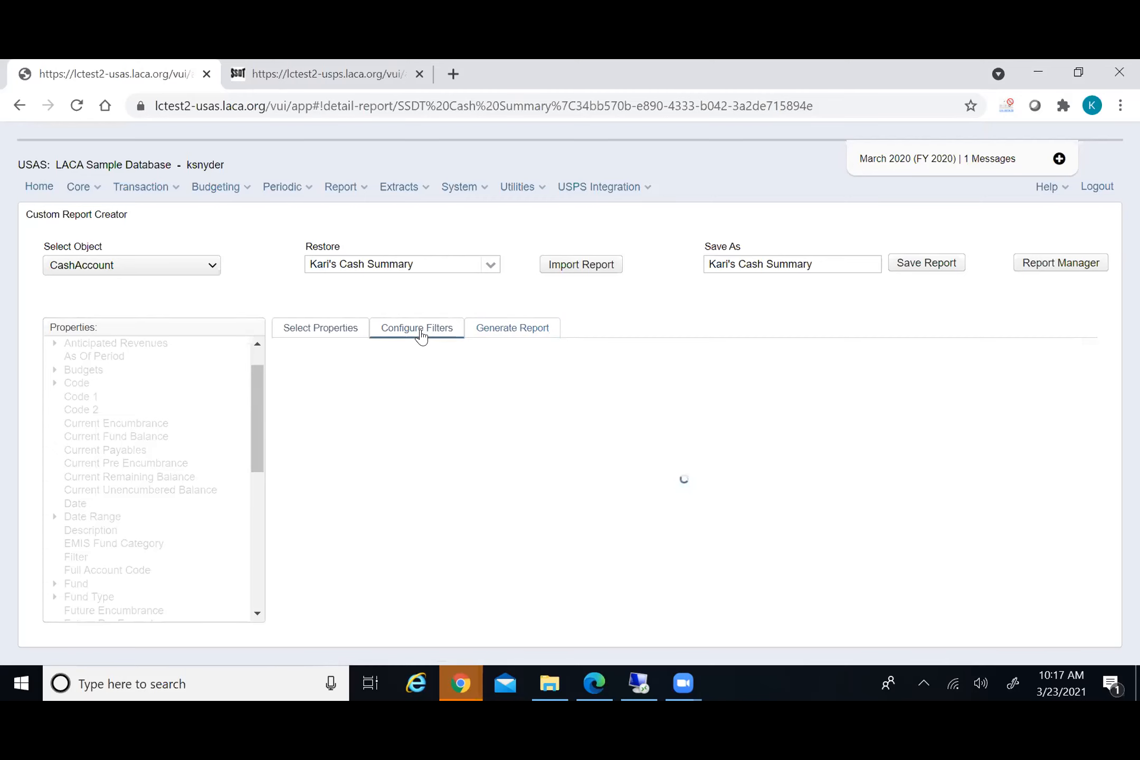
pyautogui.click(772, 372)
pyautogui.moveTo(783, 368); pyautogui.dragTo(749, 368)
pyautogui.click(774, 442)
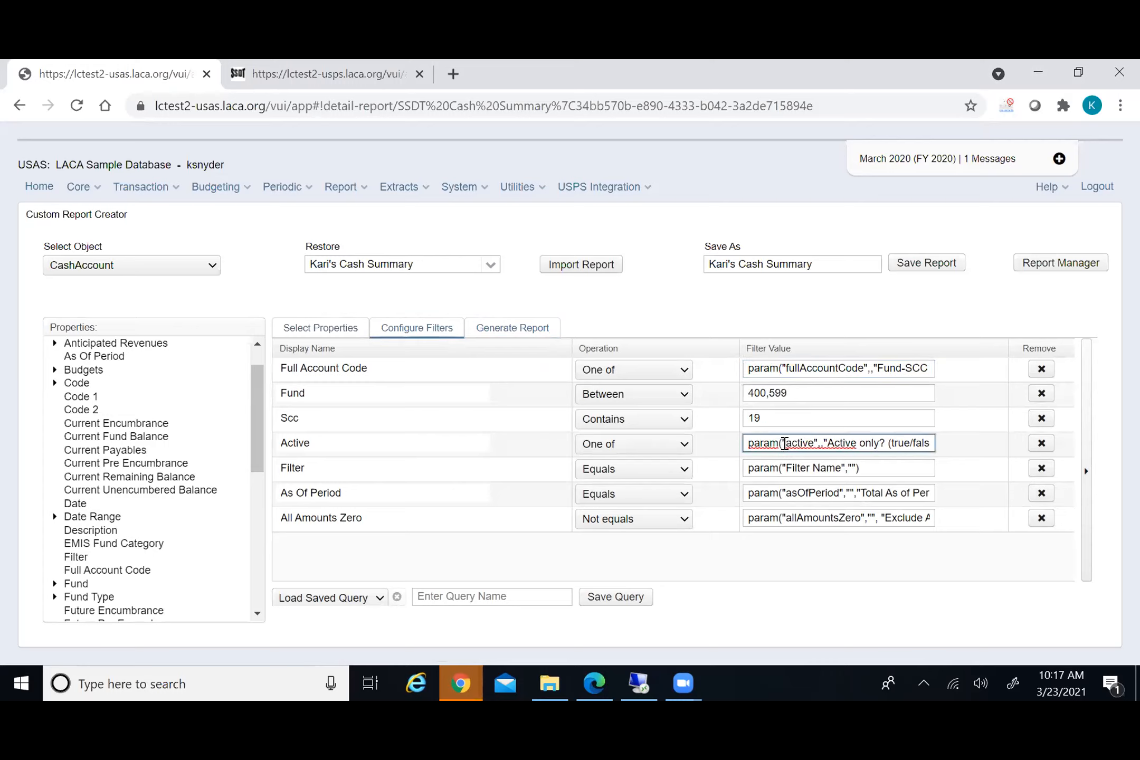
pyautogui.click(777, 415)
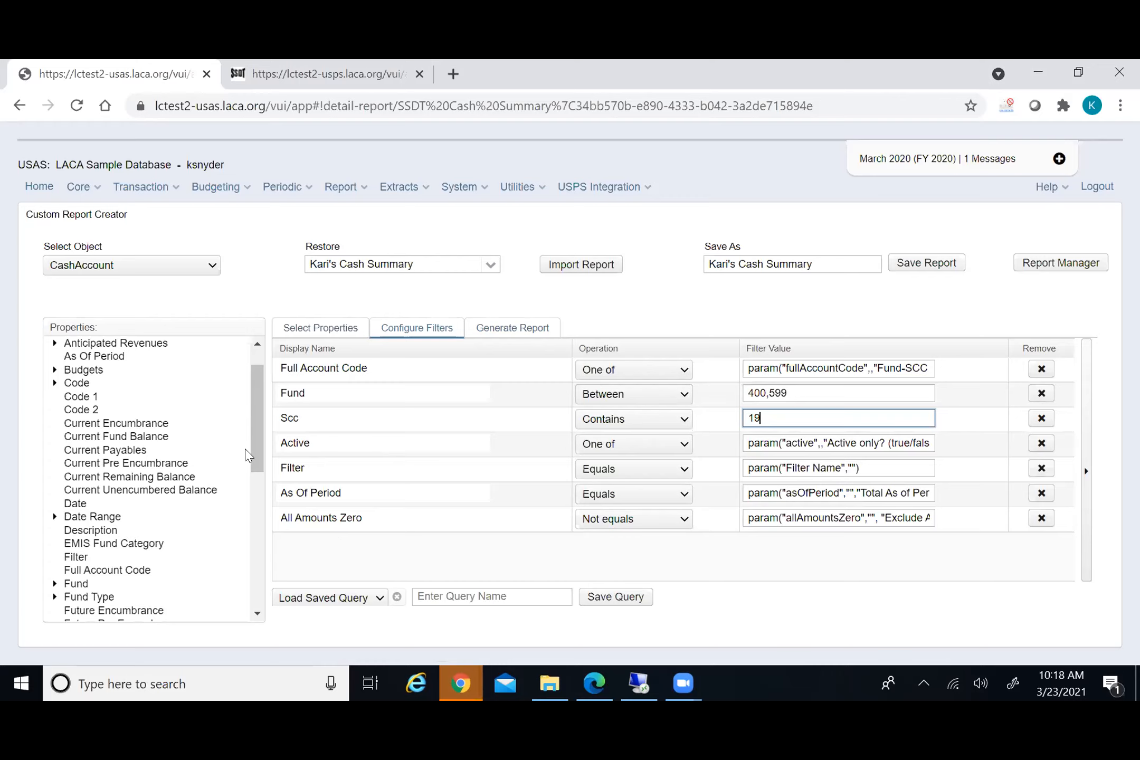
pyautogui.moveTo(257, 454); pyautogui.dragTo(258, 473)
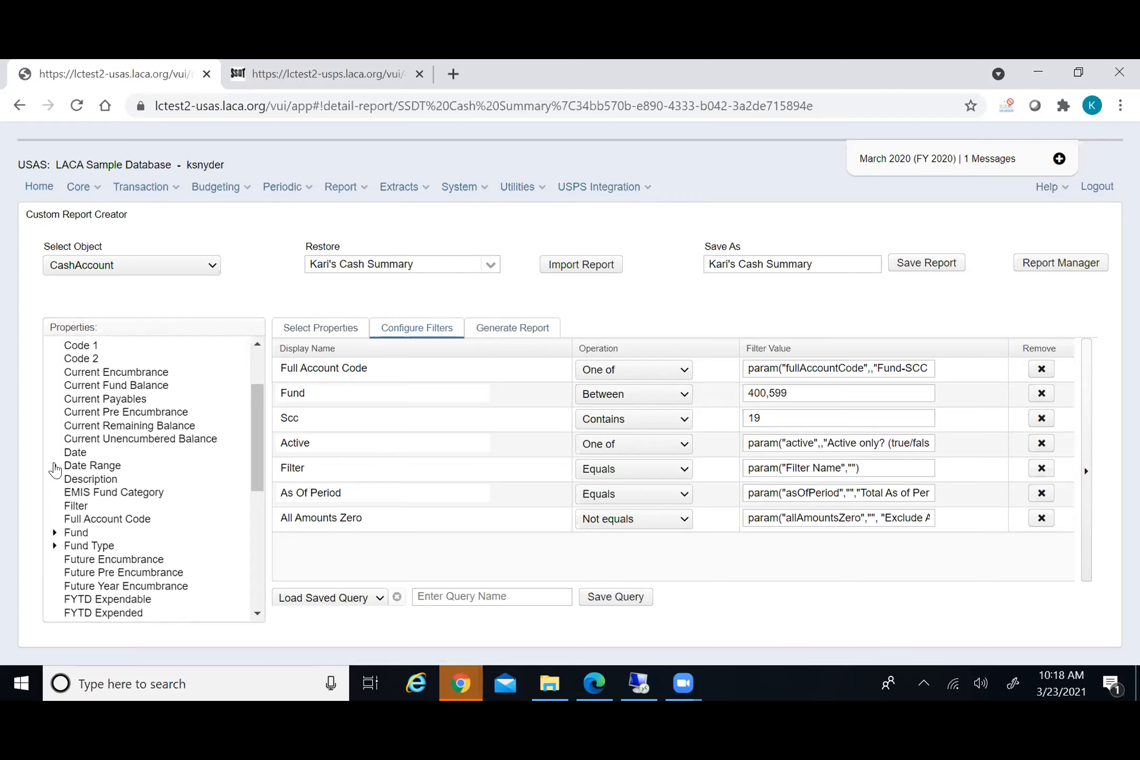
# Add Stop Date as a new filter row and set its operation to Is null
pyautogui.click(55, 467)
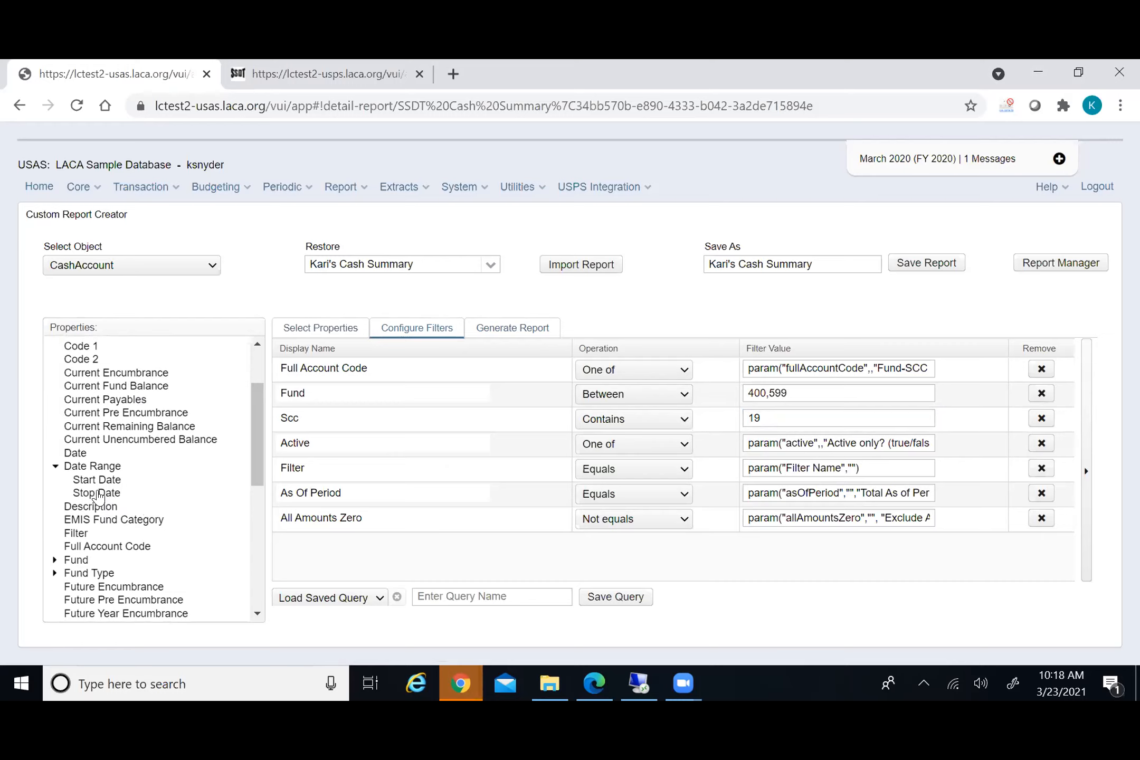
pyautogui.doubleClick(102, 493)
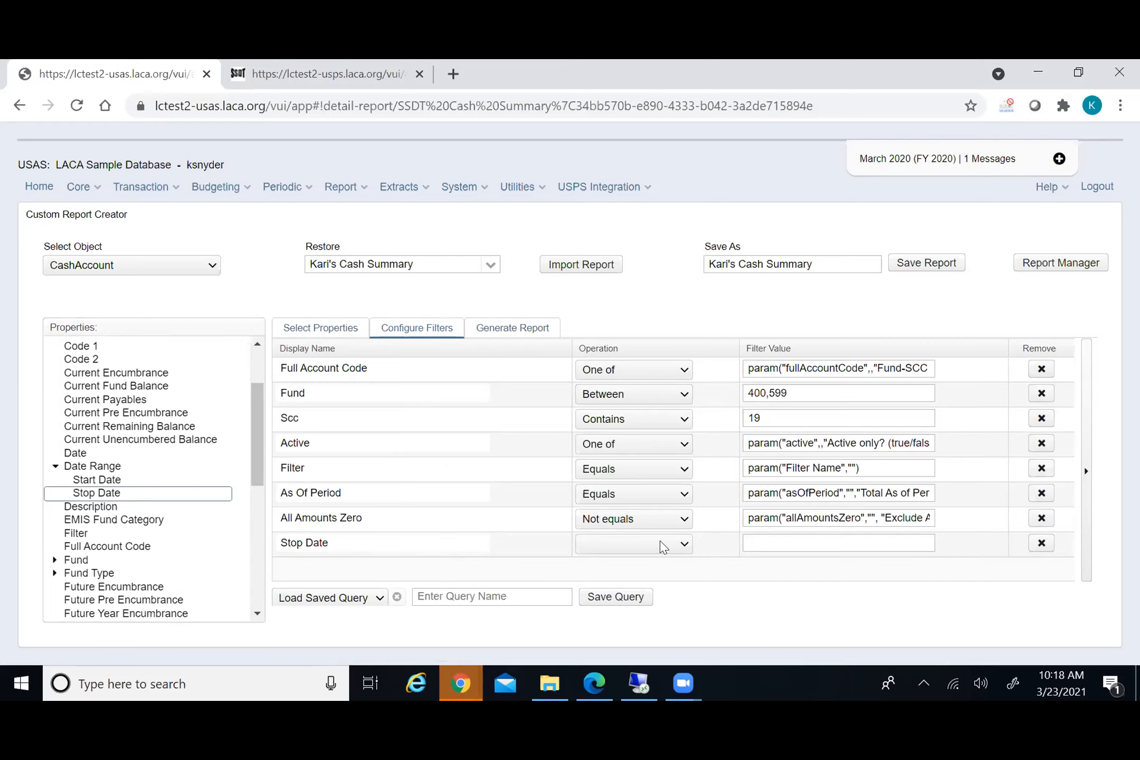
pyautogui.click(682, 547)
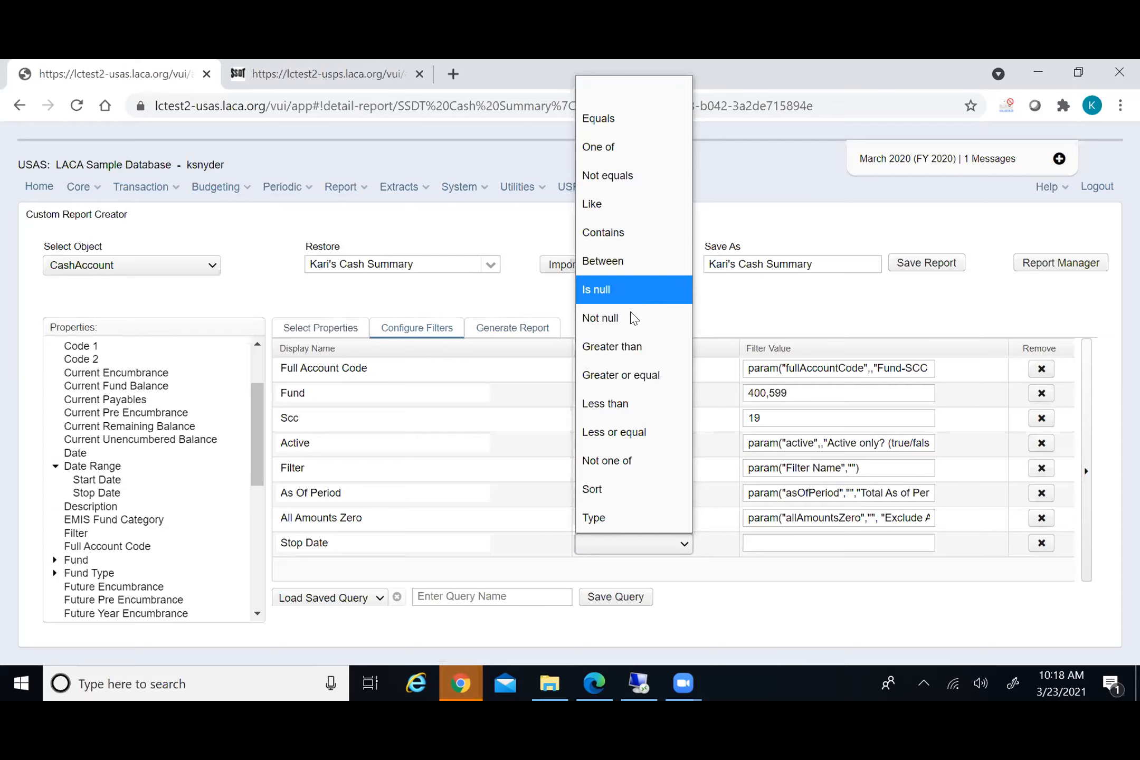
pyautogui.click(603, 302)
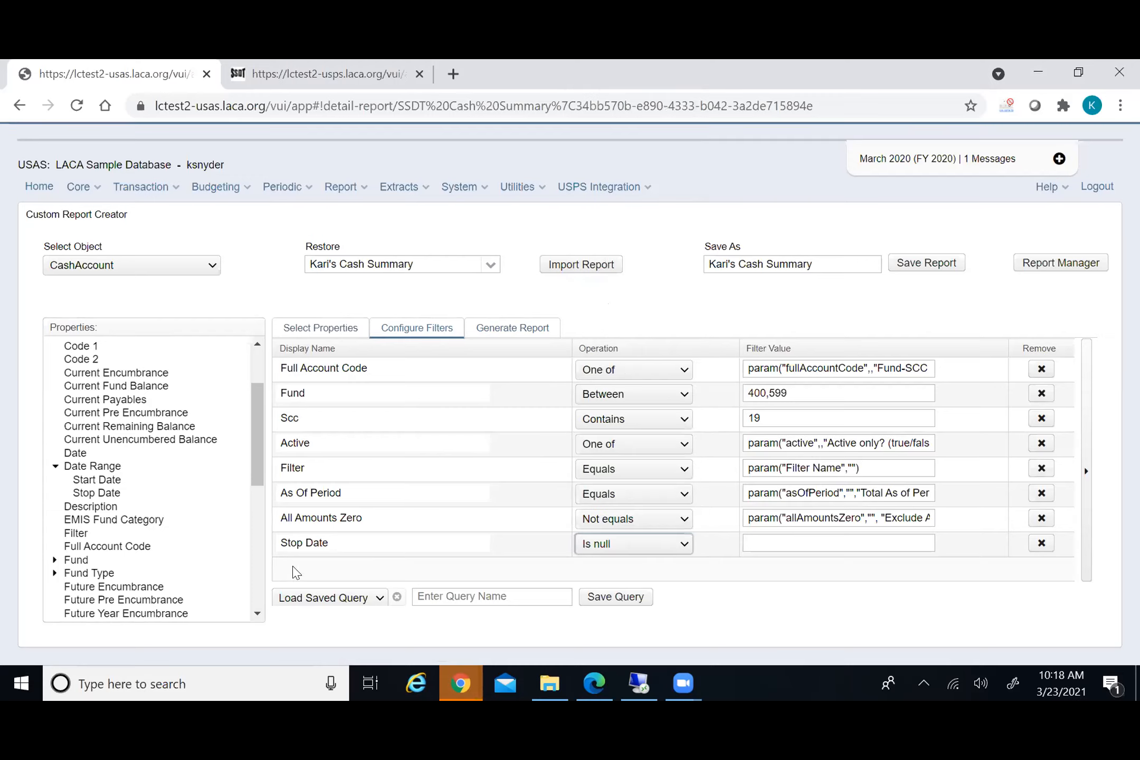
# Generate the Cash Summary Report PDF, then minimize Edge to return to USAS
pyautogui.click(510, 332)
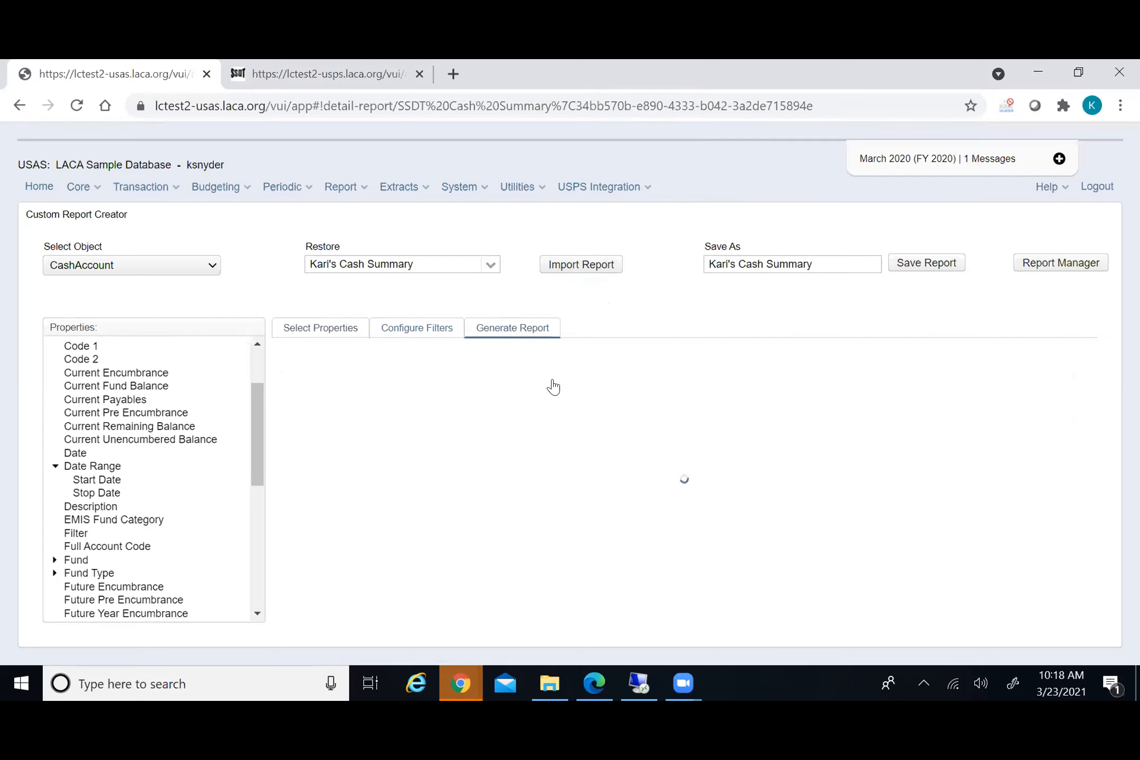
pyautogui.scroll(-3, 436, 593)
pyautogui.click(364, 602)
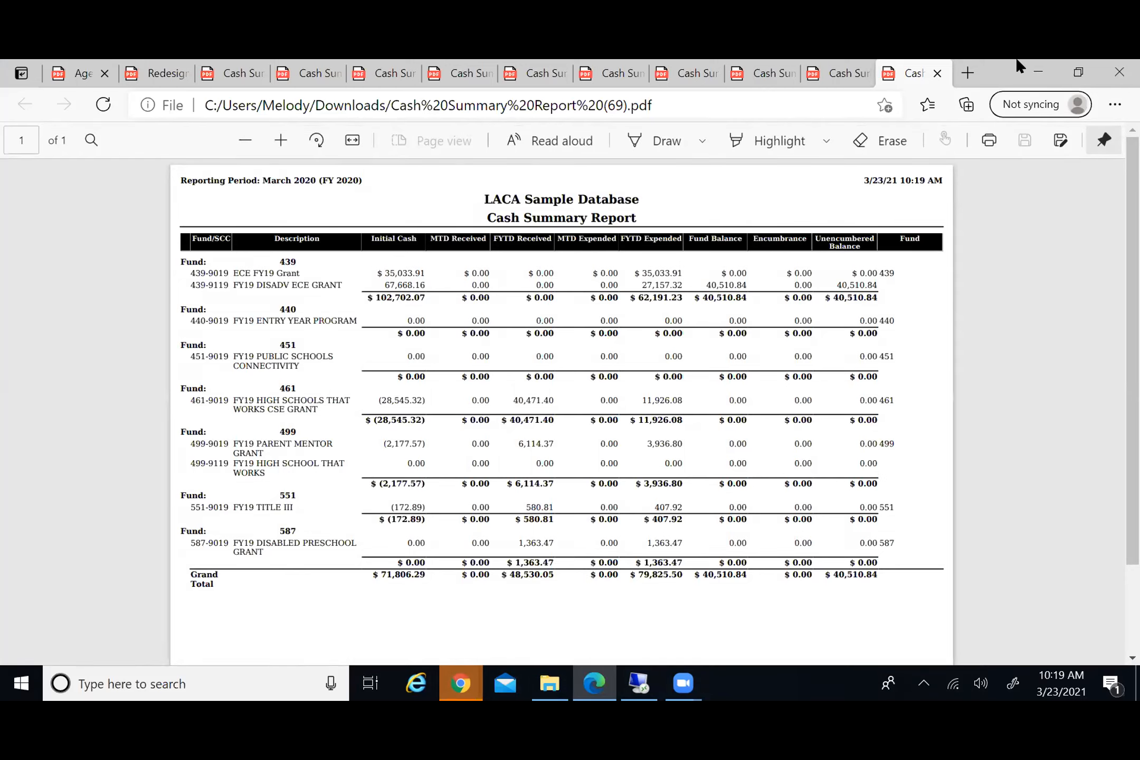
pyautogui.click(1038, 72)
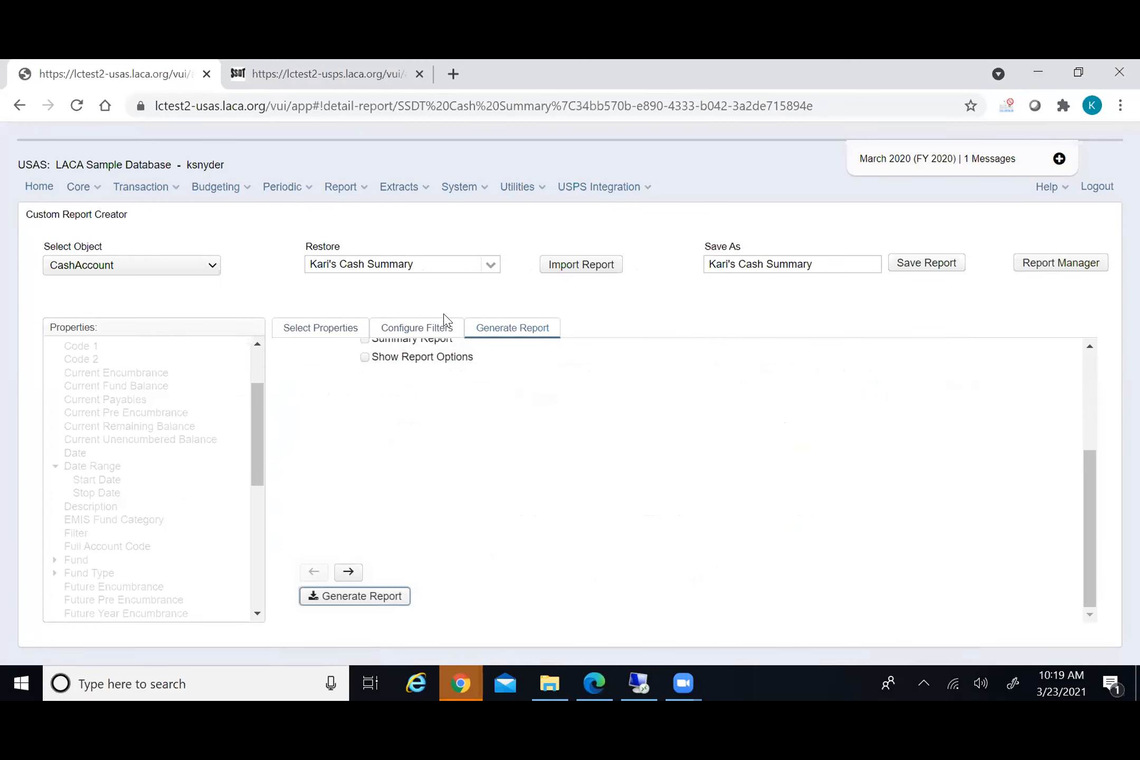
# Change the Fund filter from 400,599 to Like 5
pyautogui.click(432, 333)
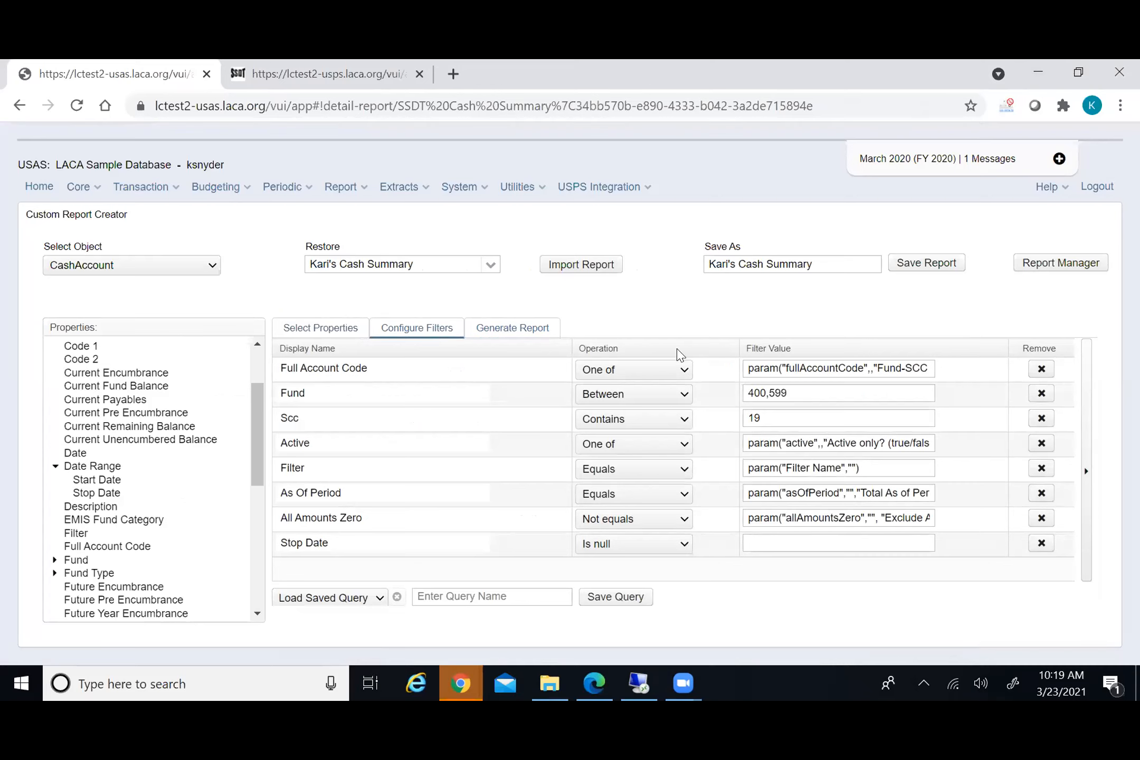
pyautogui.click(681, 400)
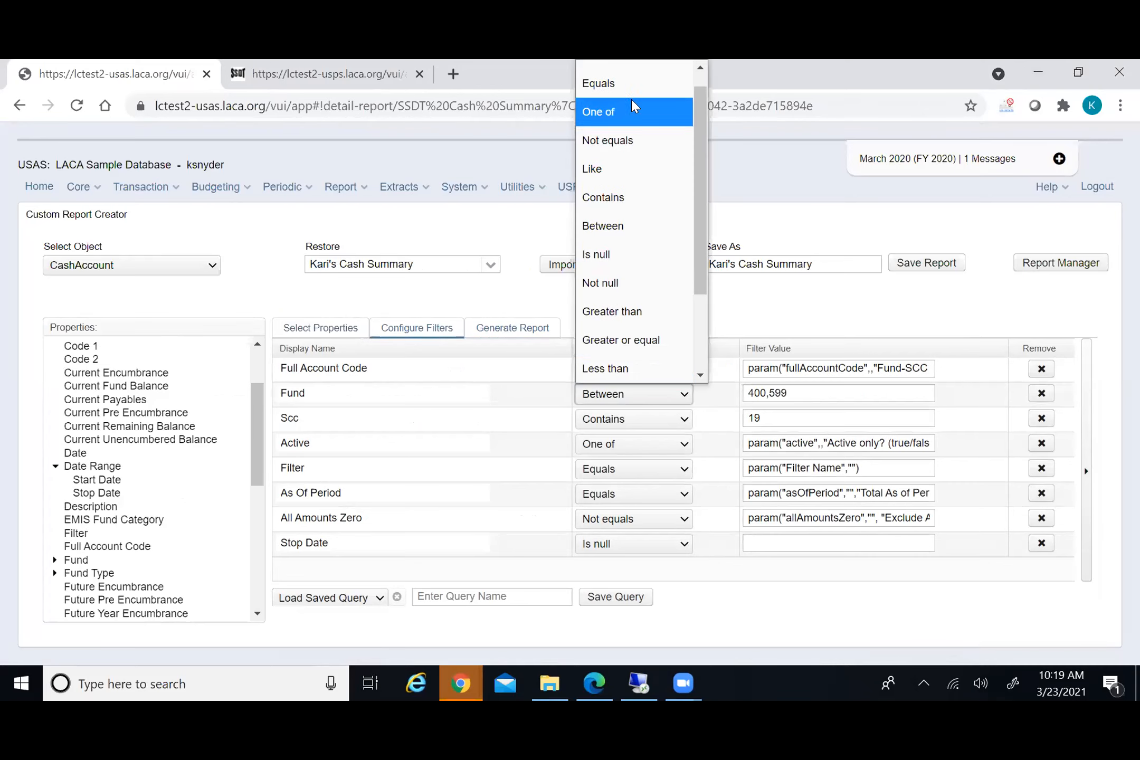
pyautogui.click(615, 178)
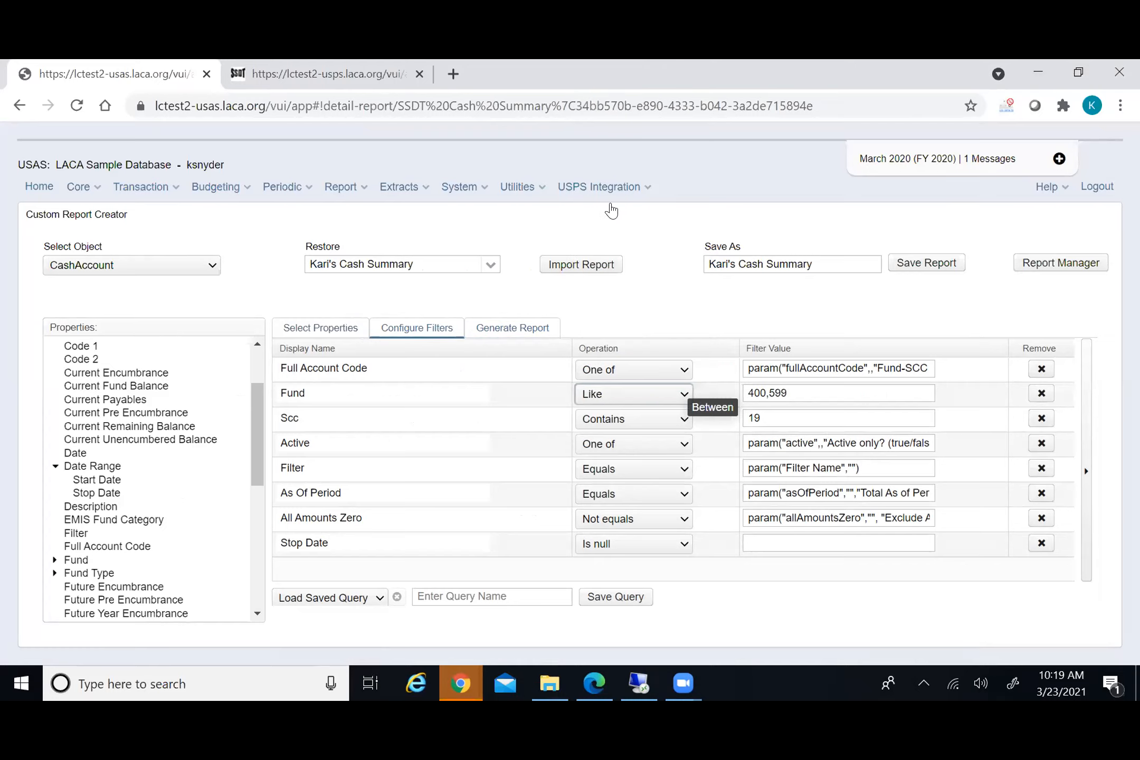
pyautogui.moveTo(821, 393); pyautogui.dragTo(742, 397)
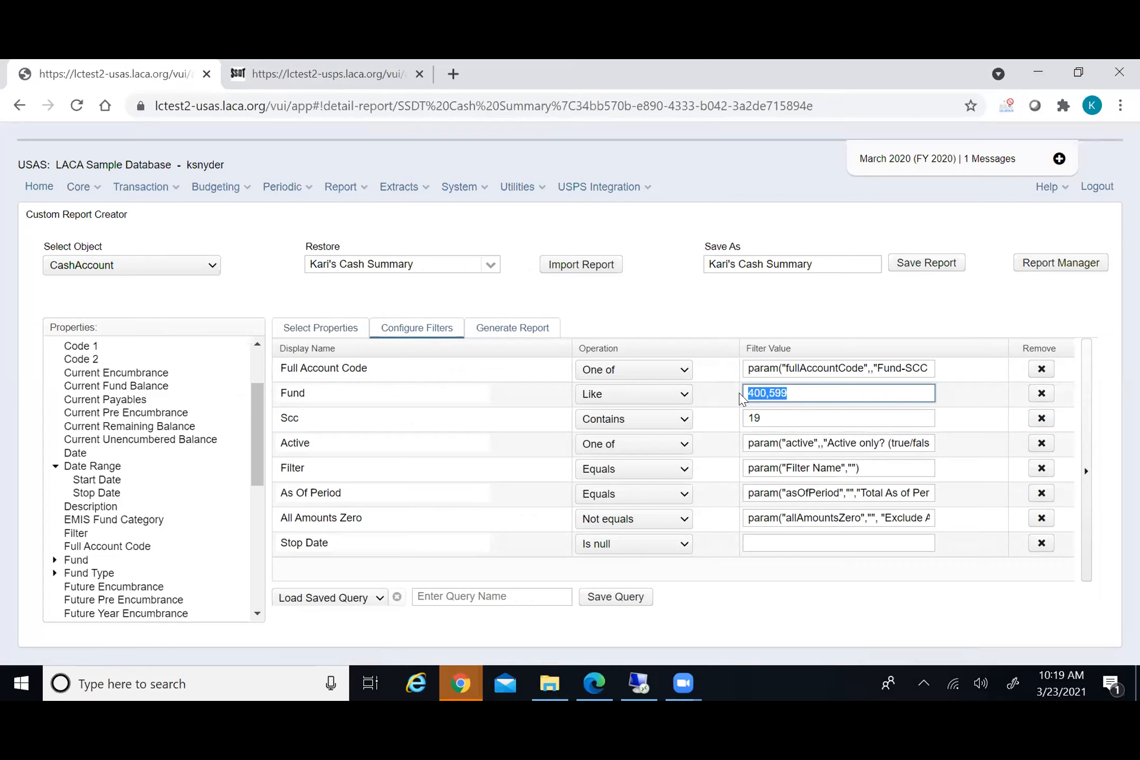
pyautogui.write('5')
# Change the Scc filter from Contains 19 to Less or equal 9020
pyautogui.click(683, 420)
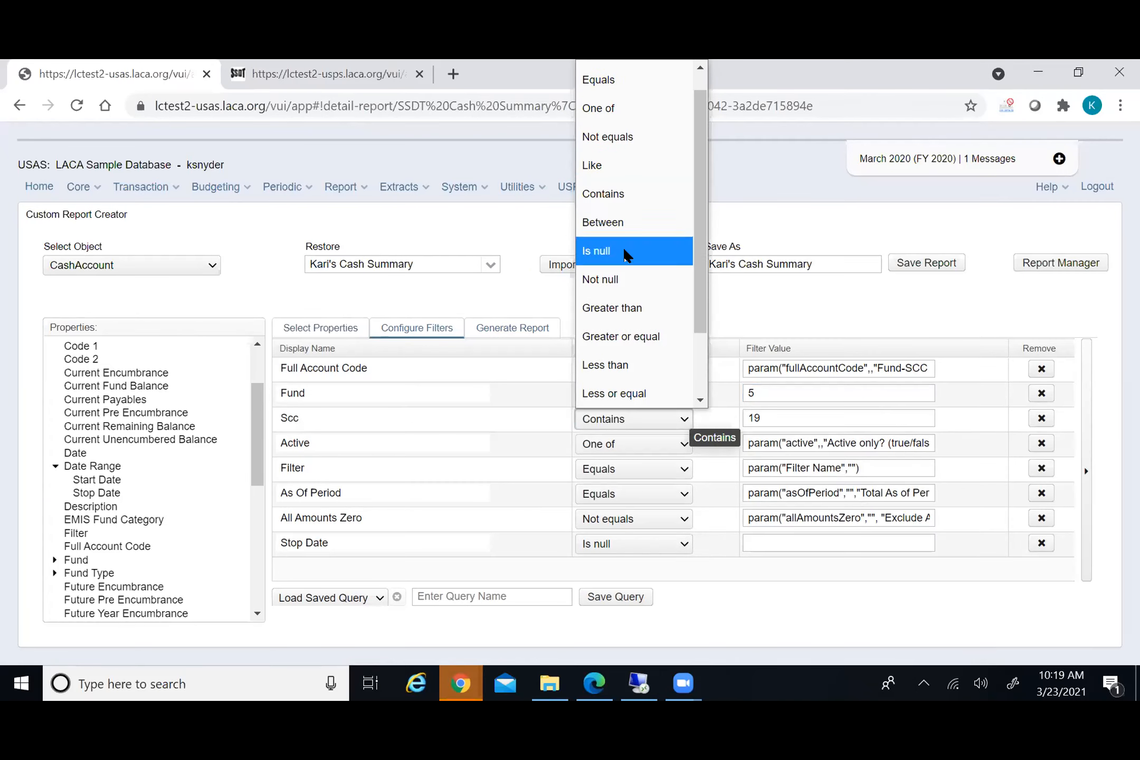
pyautogui.scroll(-2, 637, 316)
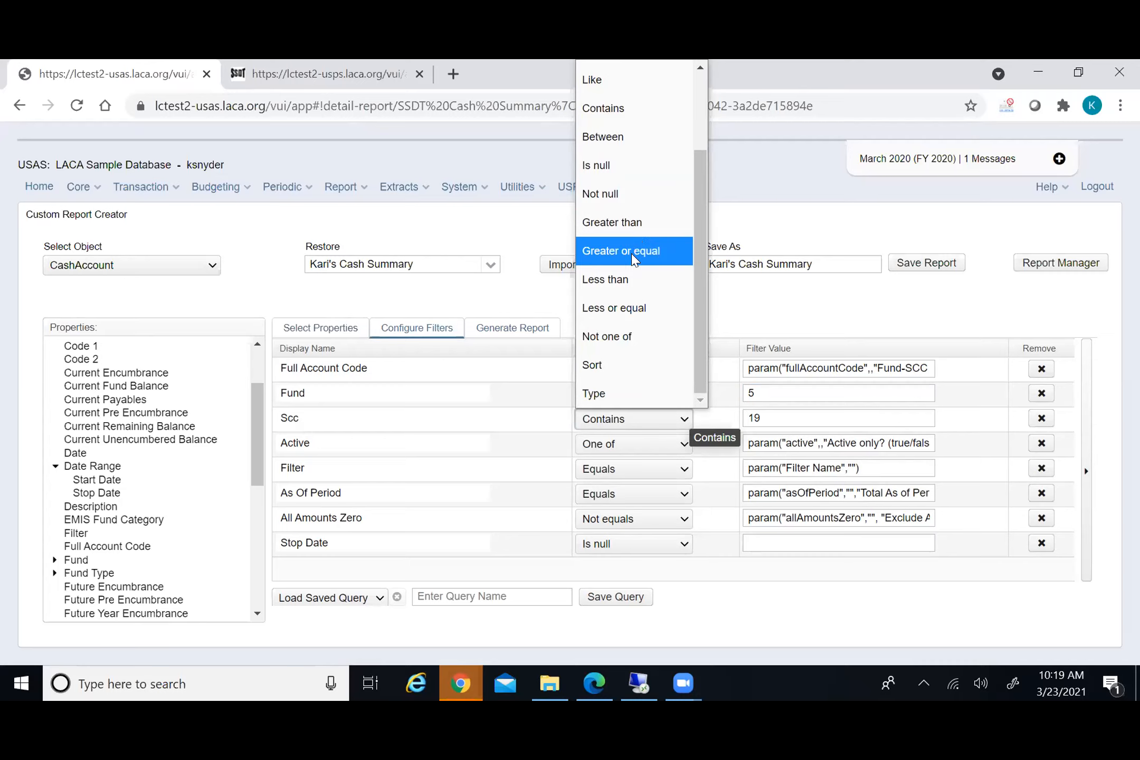
pyautogui.click(634, 308)
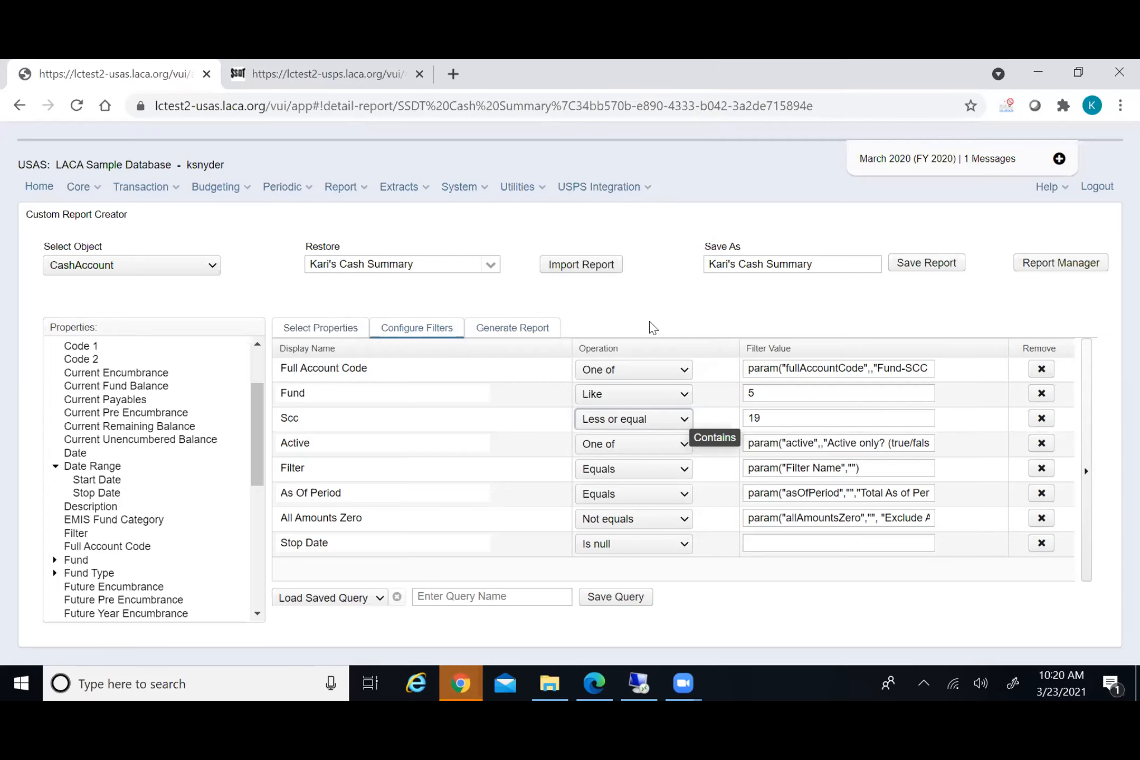
pyautogui.moveTo(752, 417); pyautogui.dragTo(803, 421)
pyautogui.write('9020')
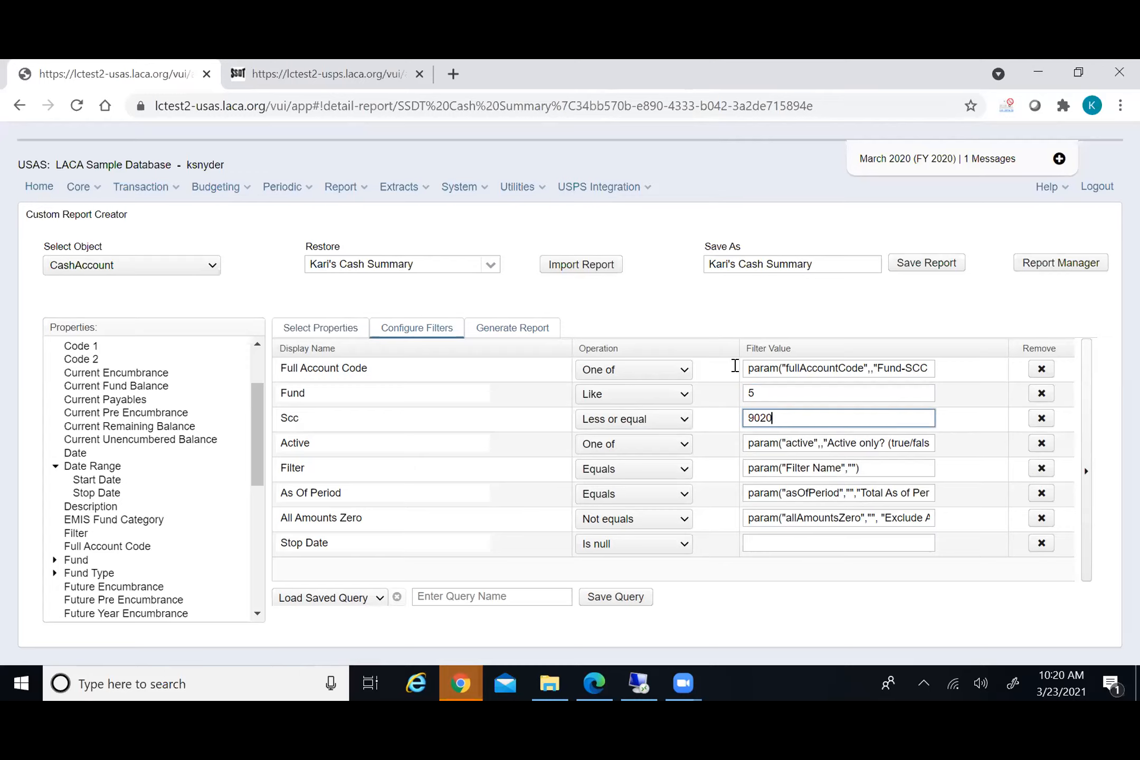
# Regenerate the report and scroll through the PDF showing funds 506, 551, 587, 590
pyautogui.click(510, 332)
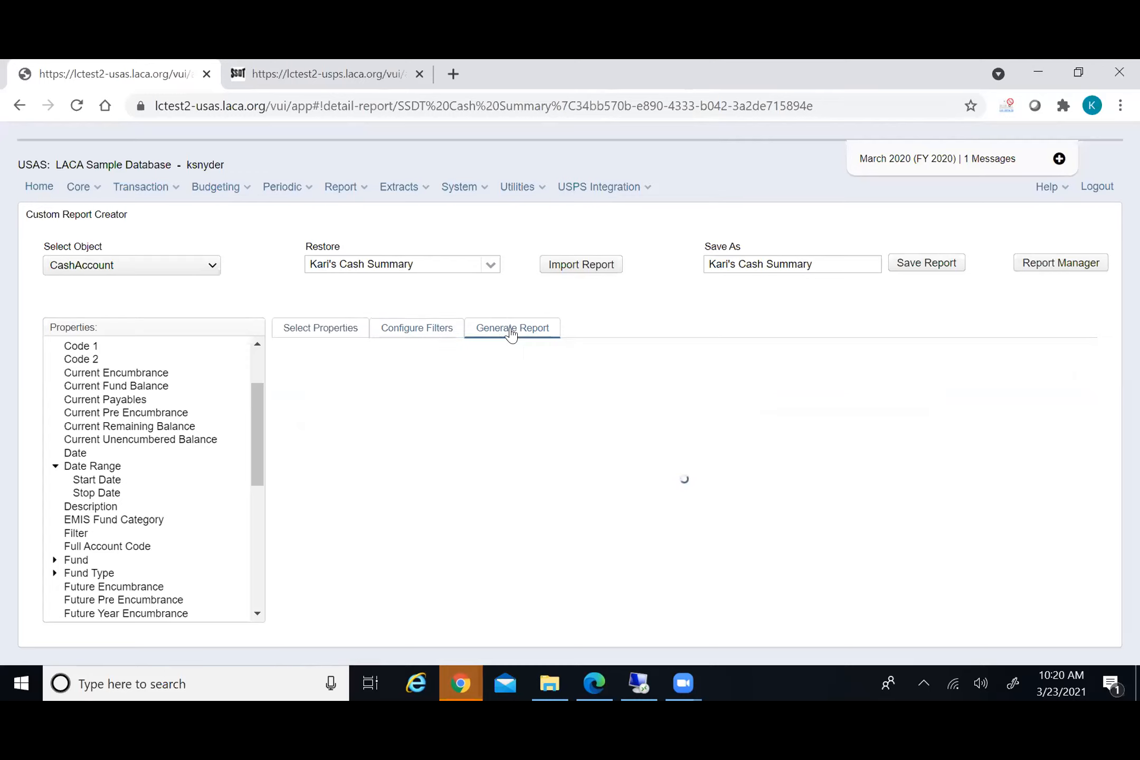
pyautogui.click(349, 597)
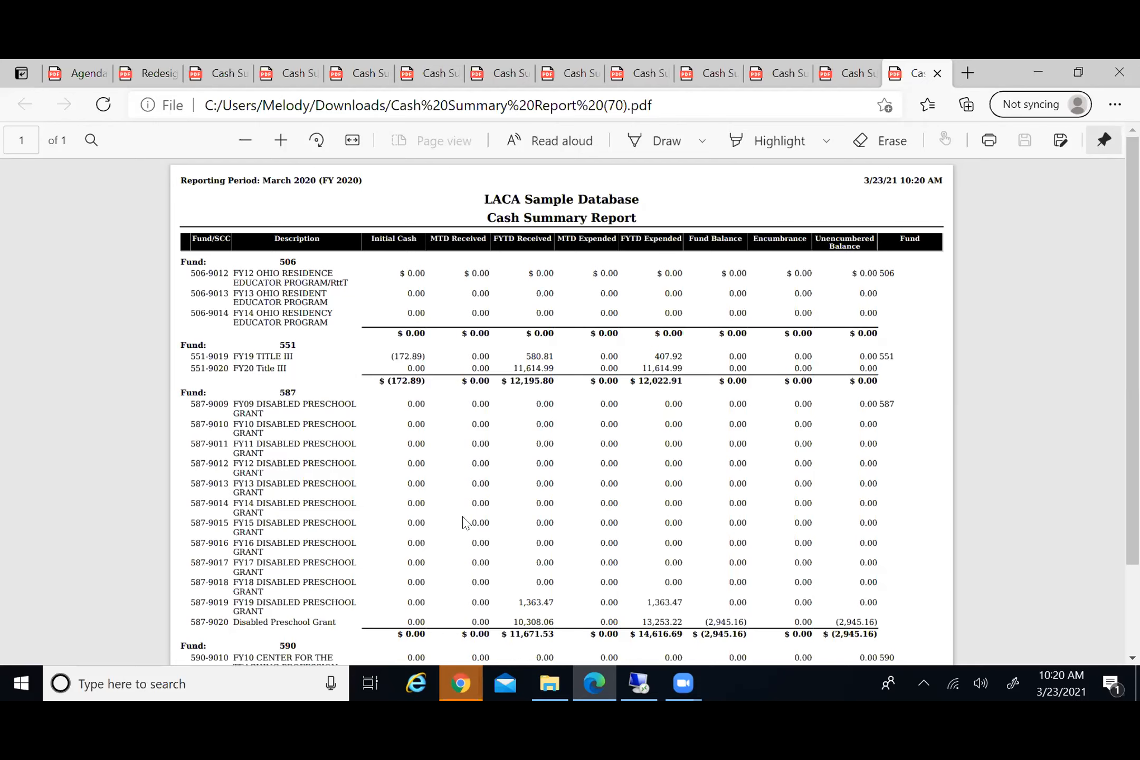
pyautogui.scroll(-2, 472, 509)
pyautogui.scroll(2, 475, 509)
pyautogui.click(1029, 79)
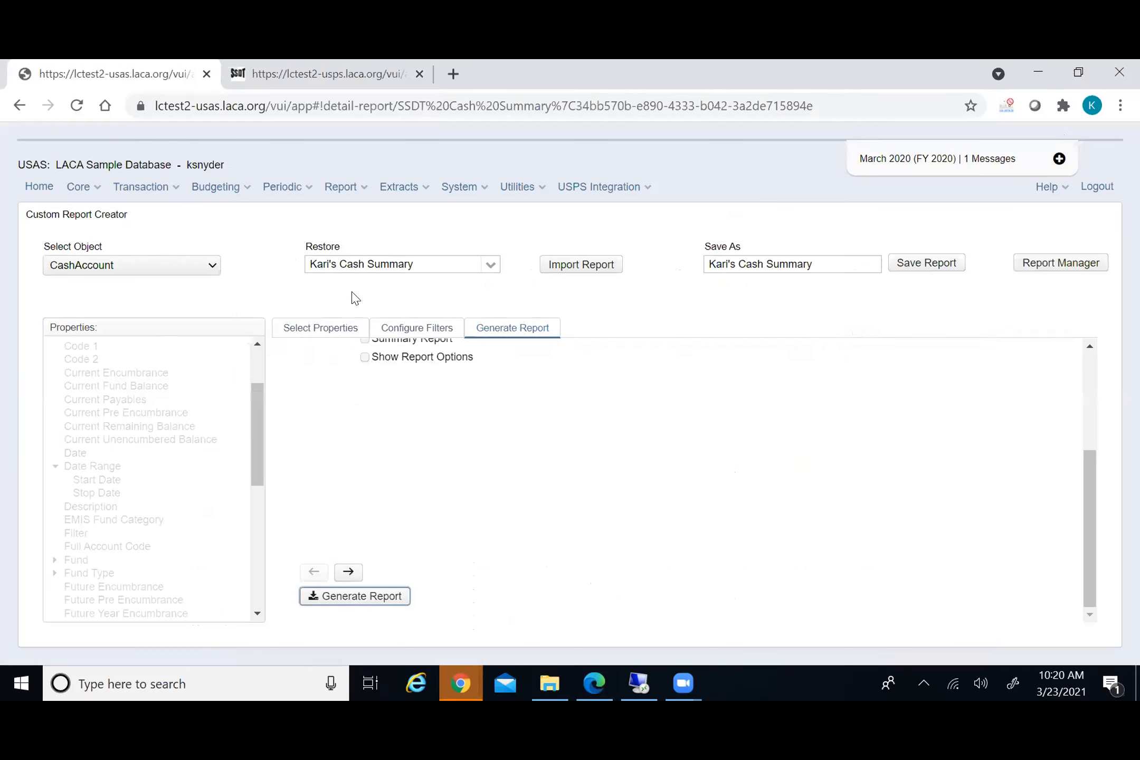
# Recheck the Fund Like and Scc Less or equal filters, then delete the Stop Date row
pyautogui.click(422, 330)
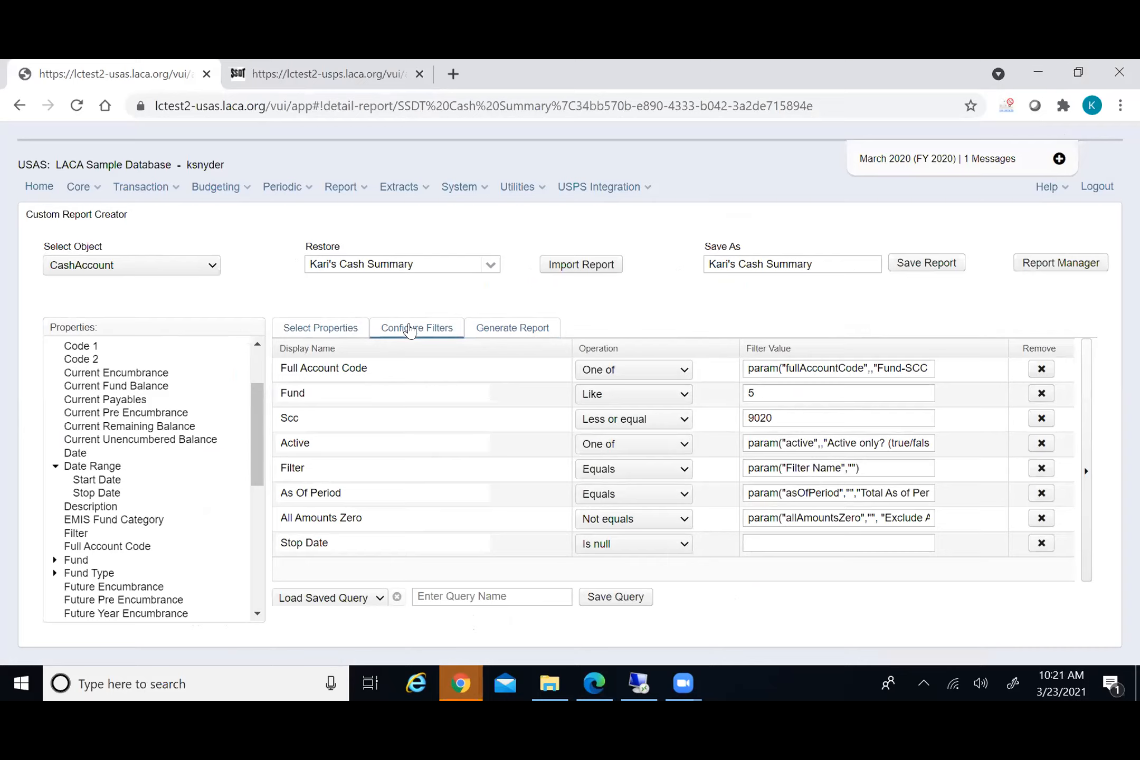
pyautogui.click(684, 395)
pyautogui.click(688, 400)
pyautogui.click(687, 418)
pyautogui.click(687, 419)
pyautogui.click(657, 310)
pyautogui.moveTo(817, 265); pyautogui.dragTo(698, 267)
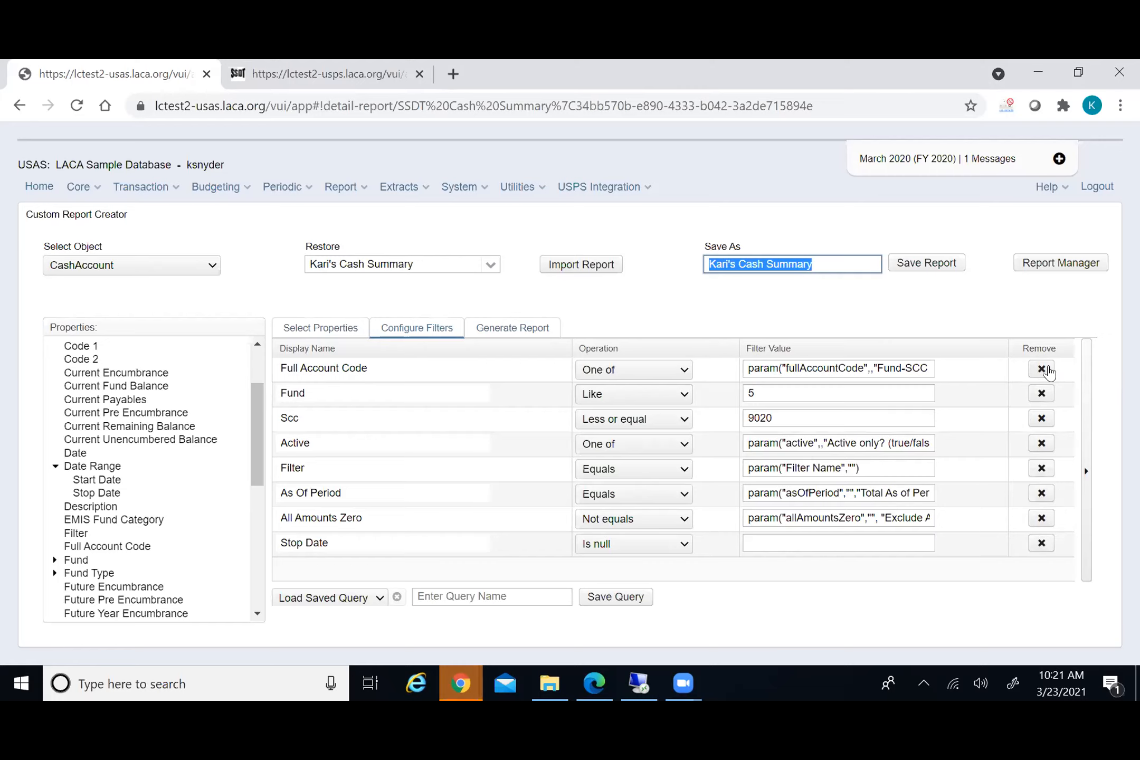
pyautogui.click(1042, 543)
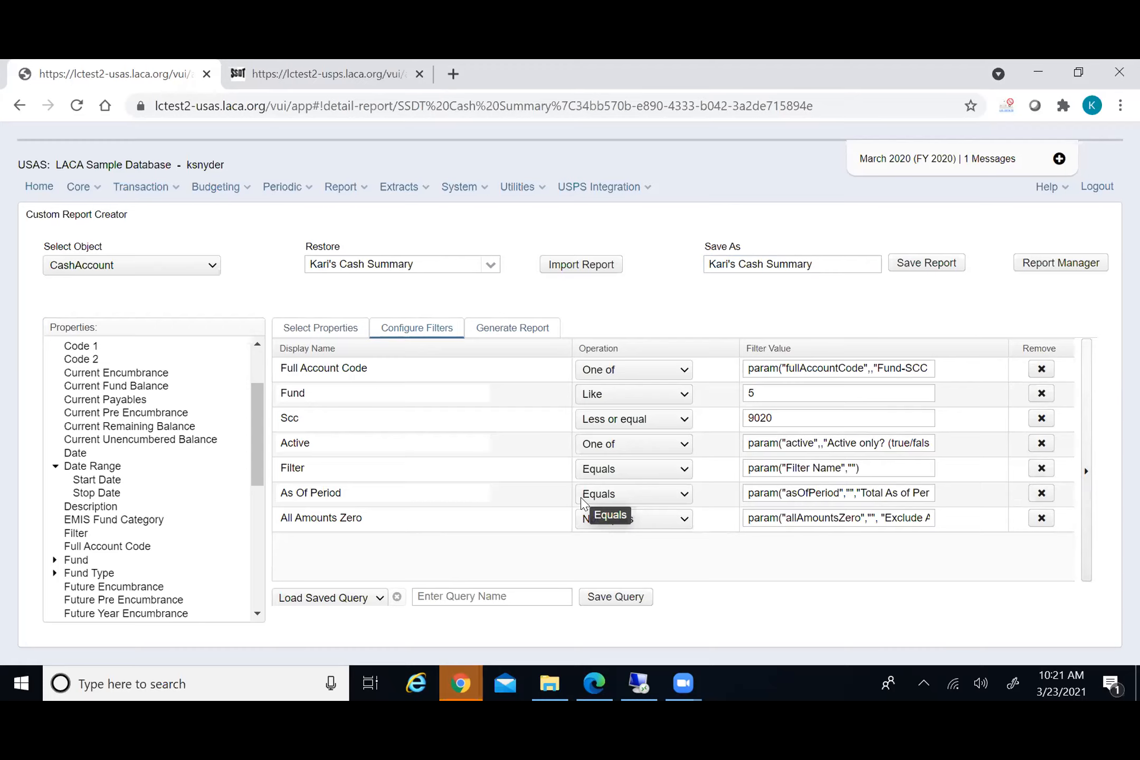
pyautogui.click(1086, 473)
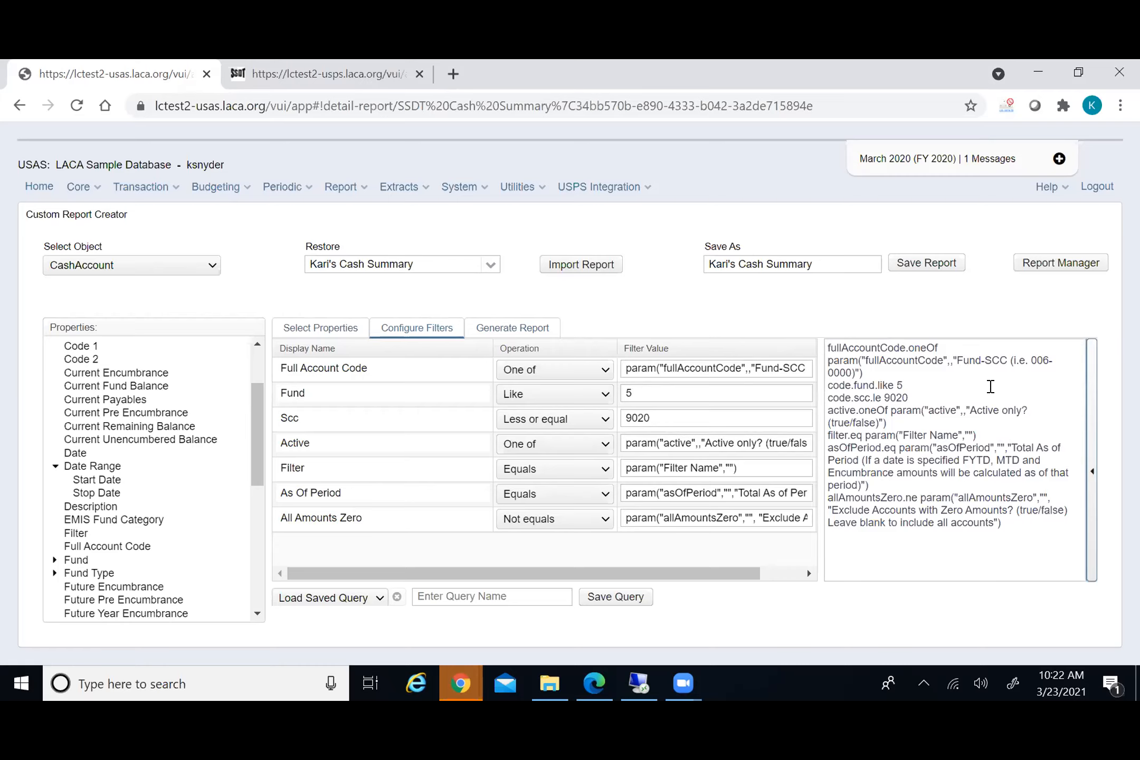
pyautogui.click(1092, 474)
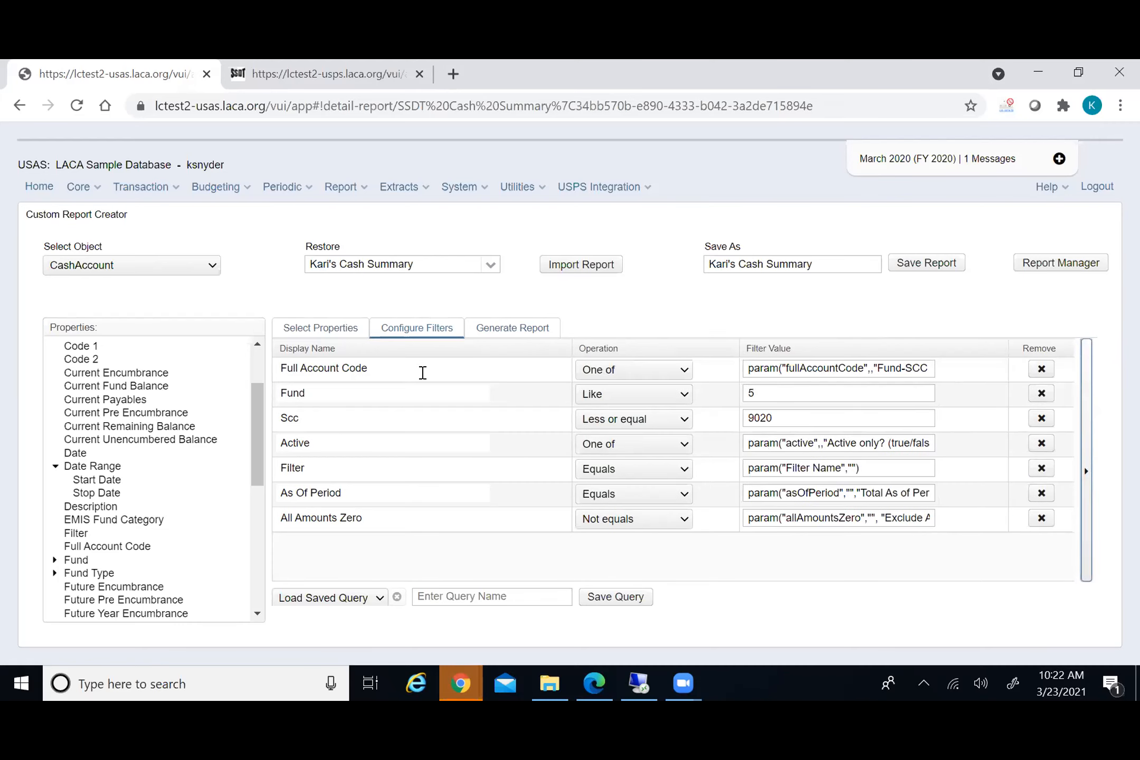
pyautogui.click(1085, 473)
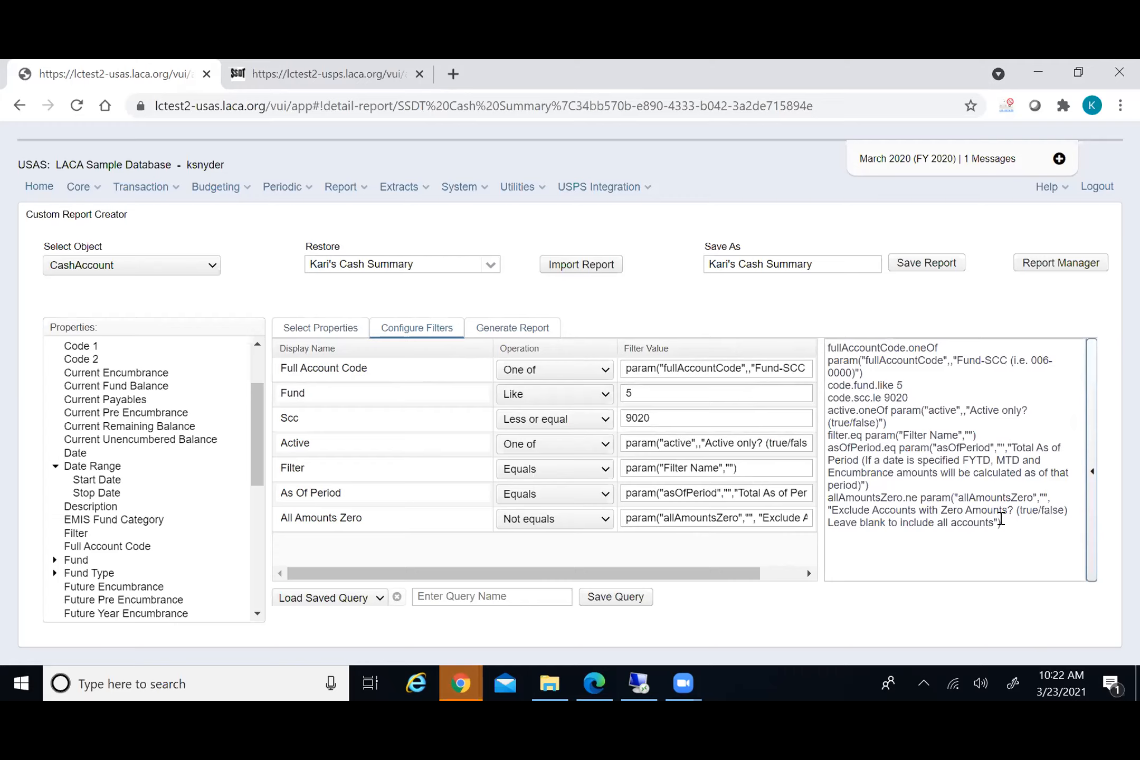
pyautogui.click(1092, 472)
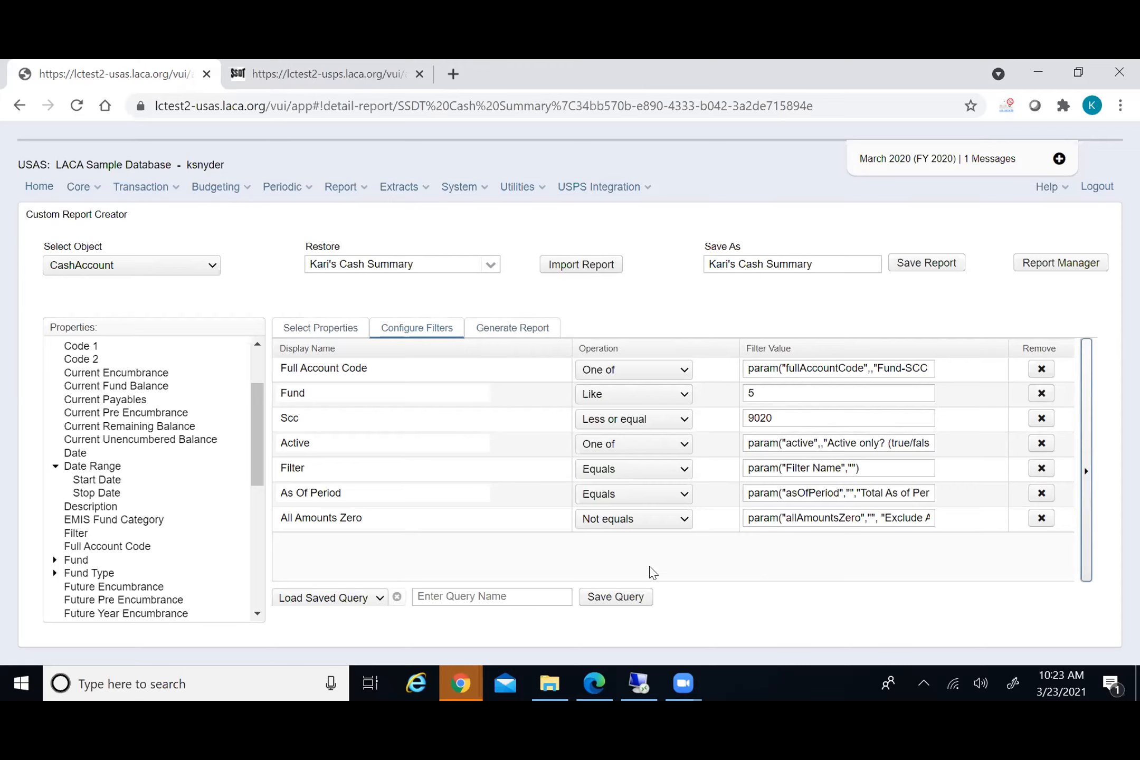
# Browse the Load Saved Query list to see which queries already exist
pyautogui.click(362, 598)
pyautogui.click(364, 600)
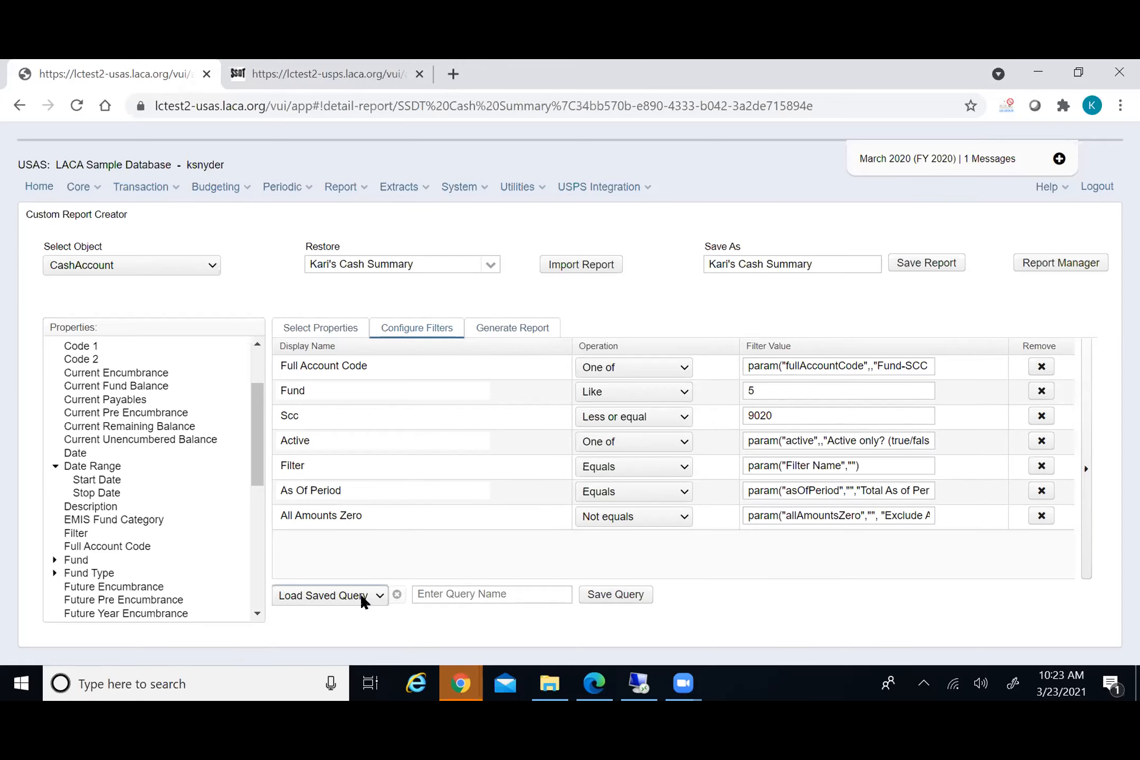
pyautogui.click(362, 599)
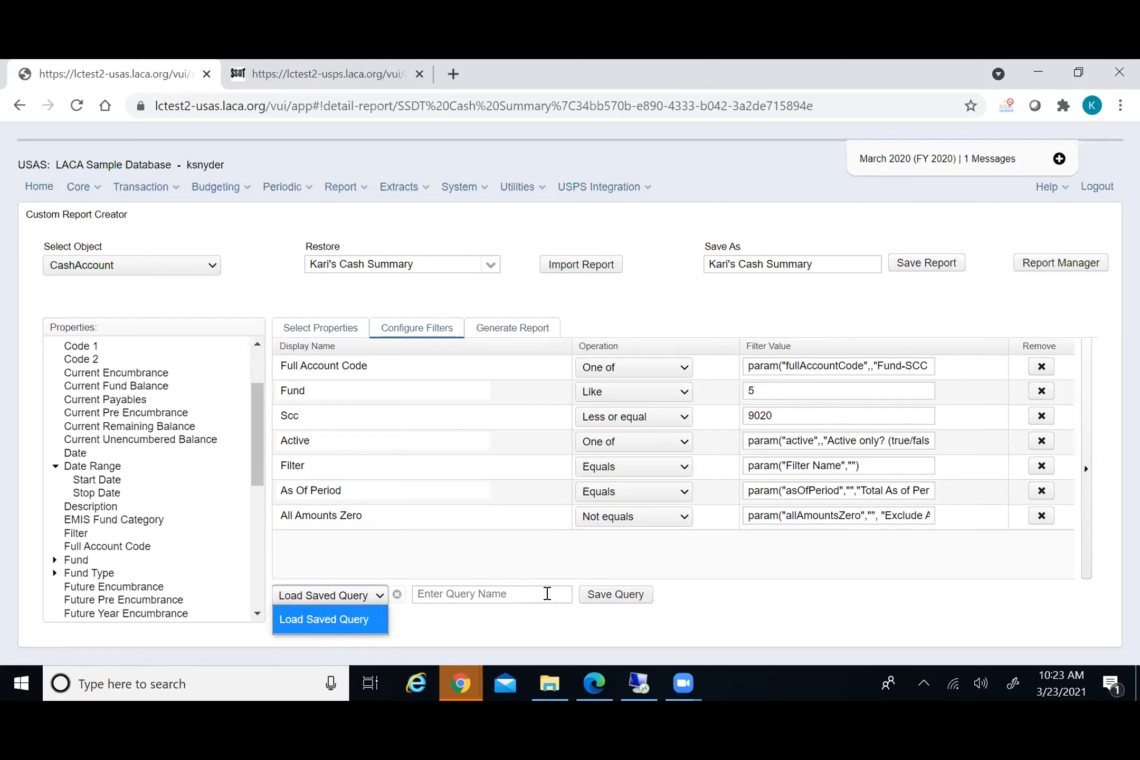
pyautogui.click(689, 608)
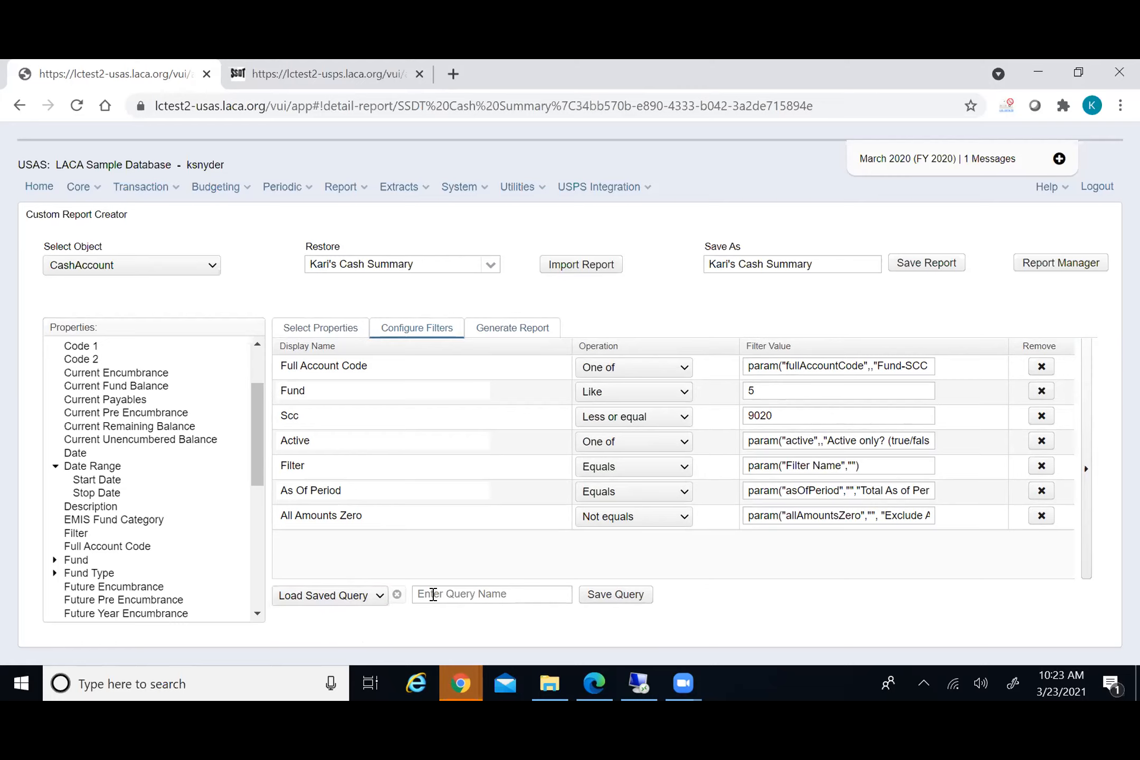
pyautogui.click(374, 596)
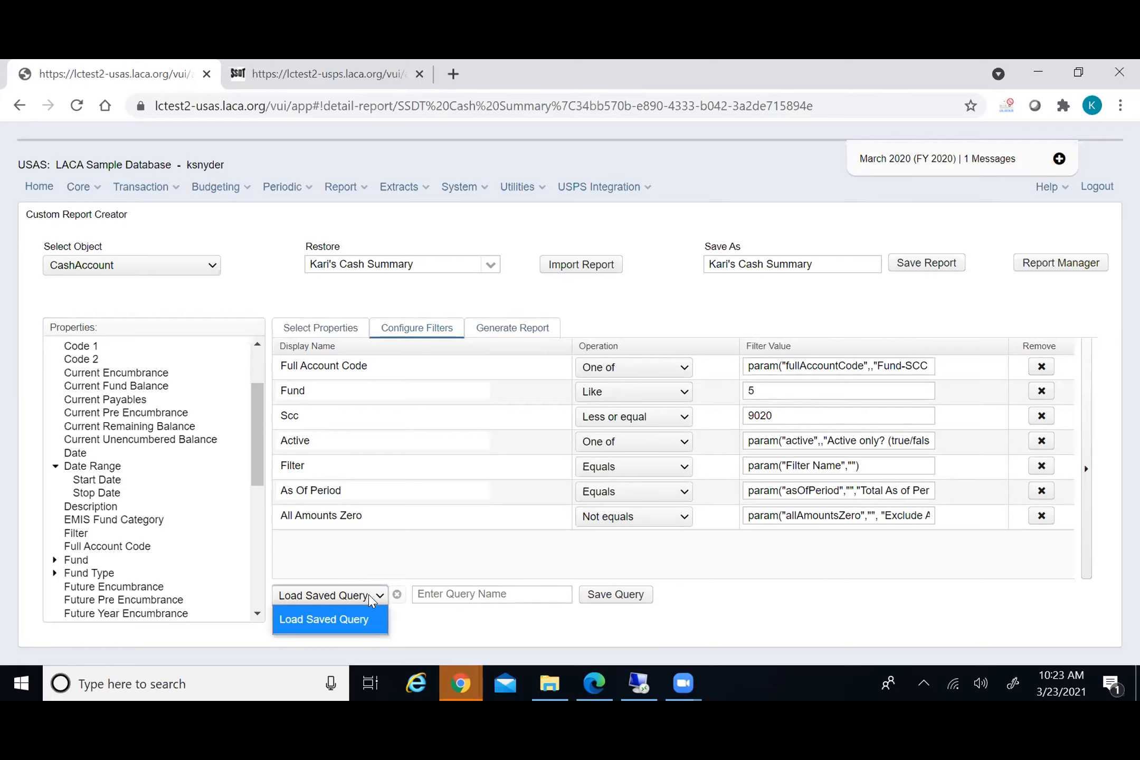
# Save the filters as query 'Prior Year Federal Funds' and confirm it appears in the list
pyautogui.click(446, 588)
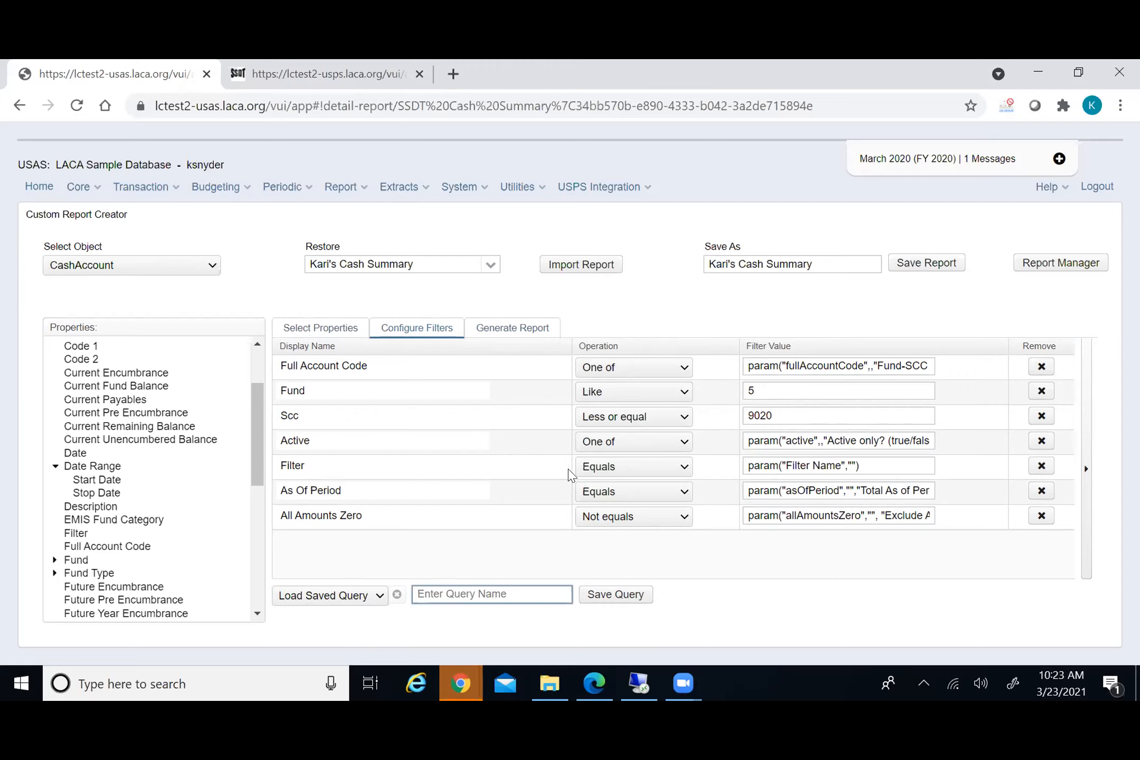
pyautogui.write('Prior Year Federal Fund')
pyautogui.write('s')
pyautogui.click(638, 601)
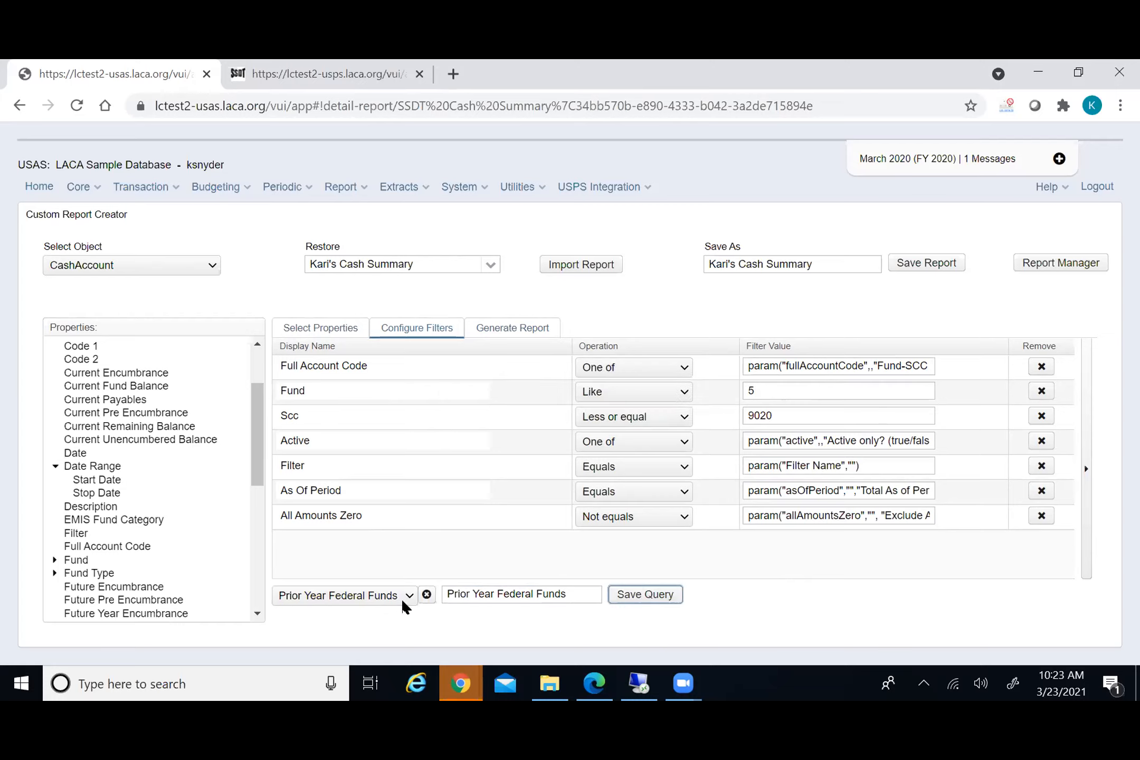
pyautogui.click(408, 602)
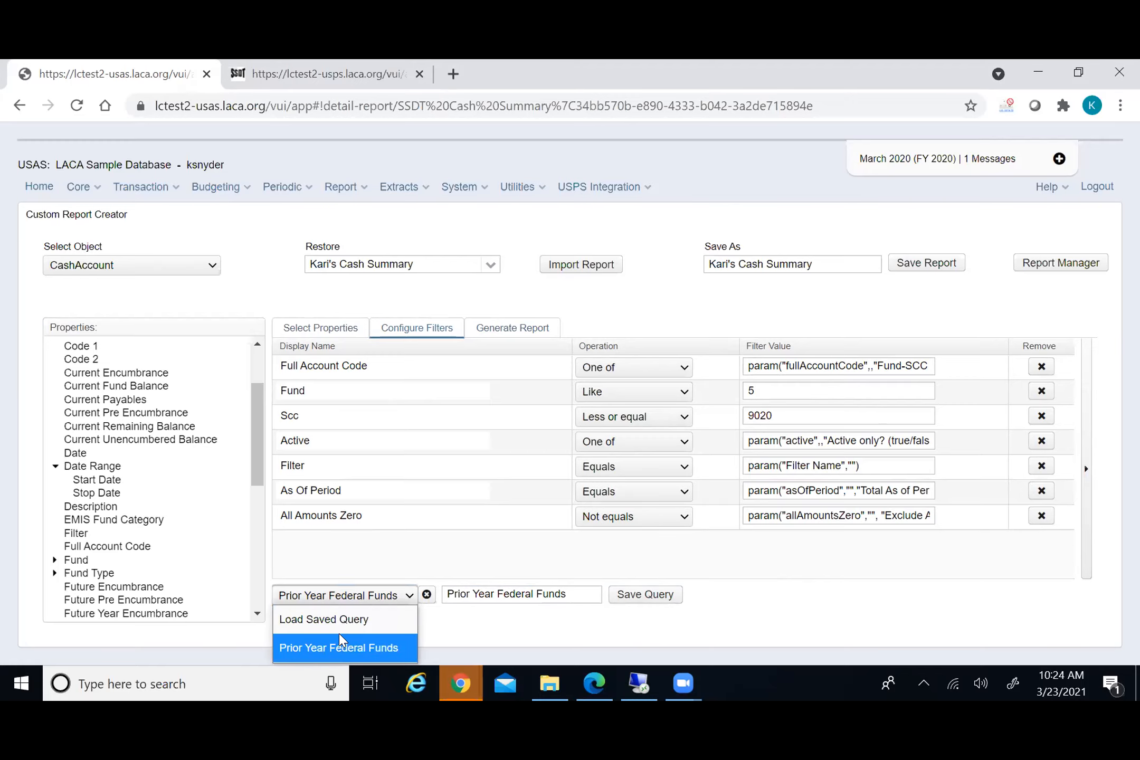
pyautogui.click(716, 604)
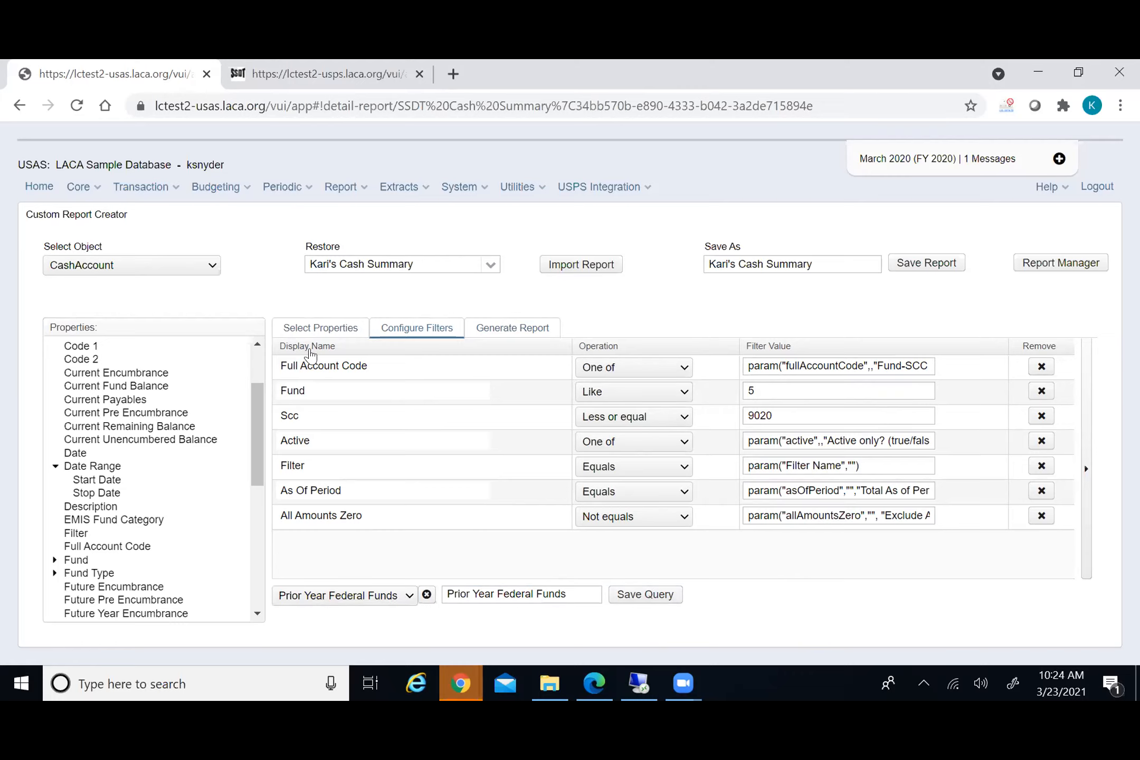
pyautogui.click(409, 594)
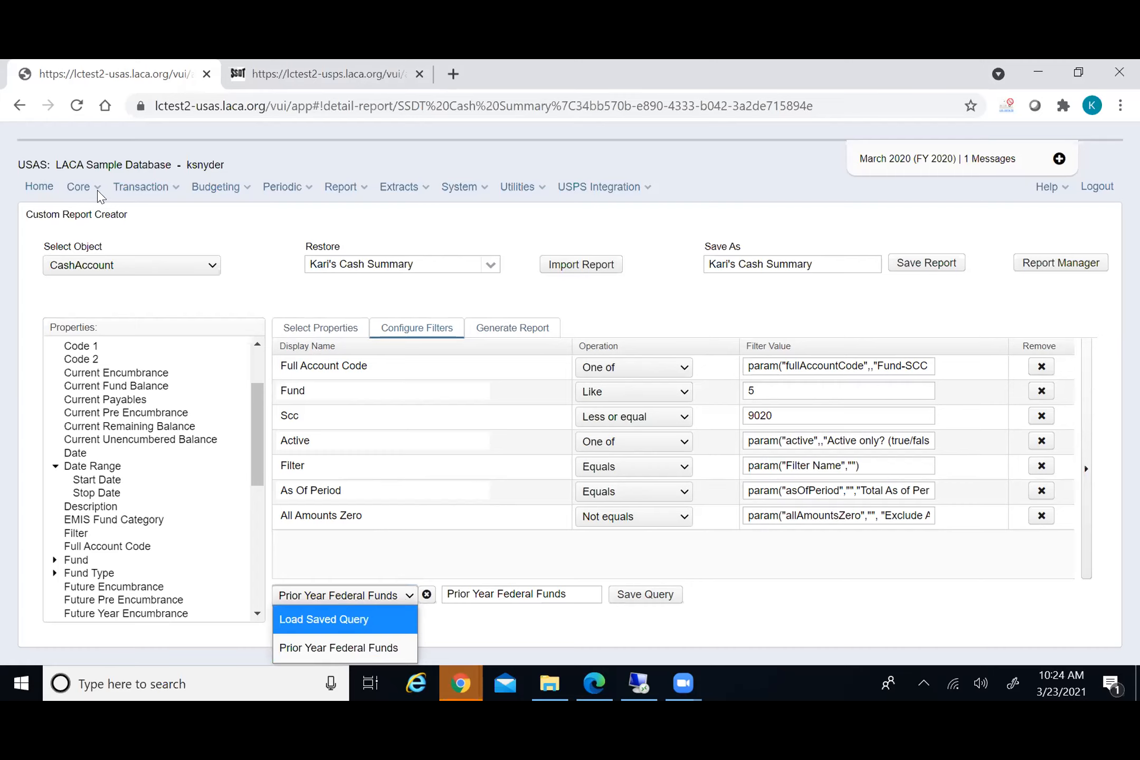
pyautogui.click(81, 189)
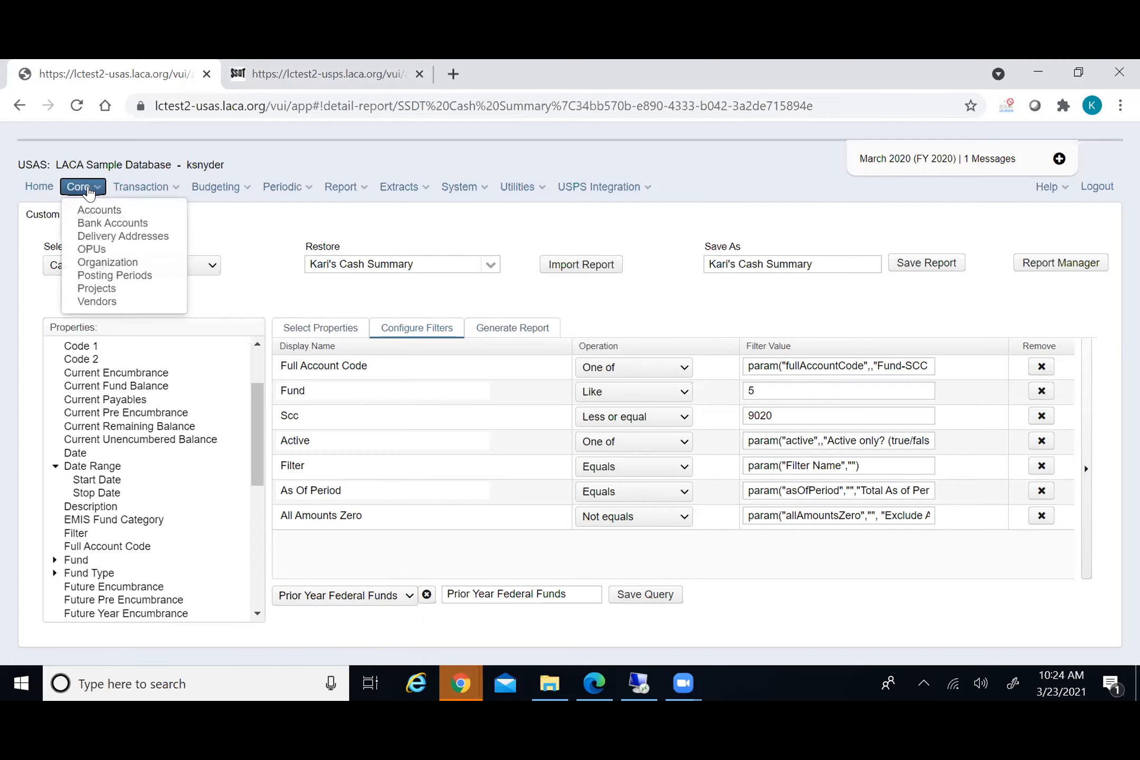
# Go to Core > Vendors and open Advanced Query with an Active filter row
pyautogui.click(94, 303)
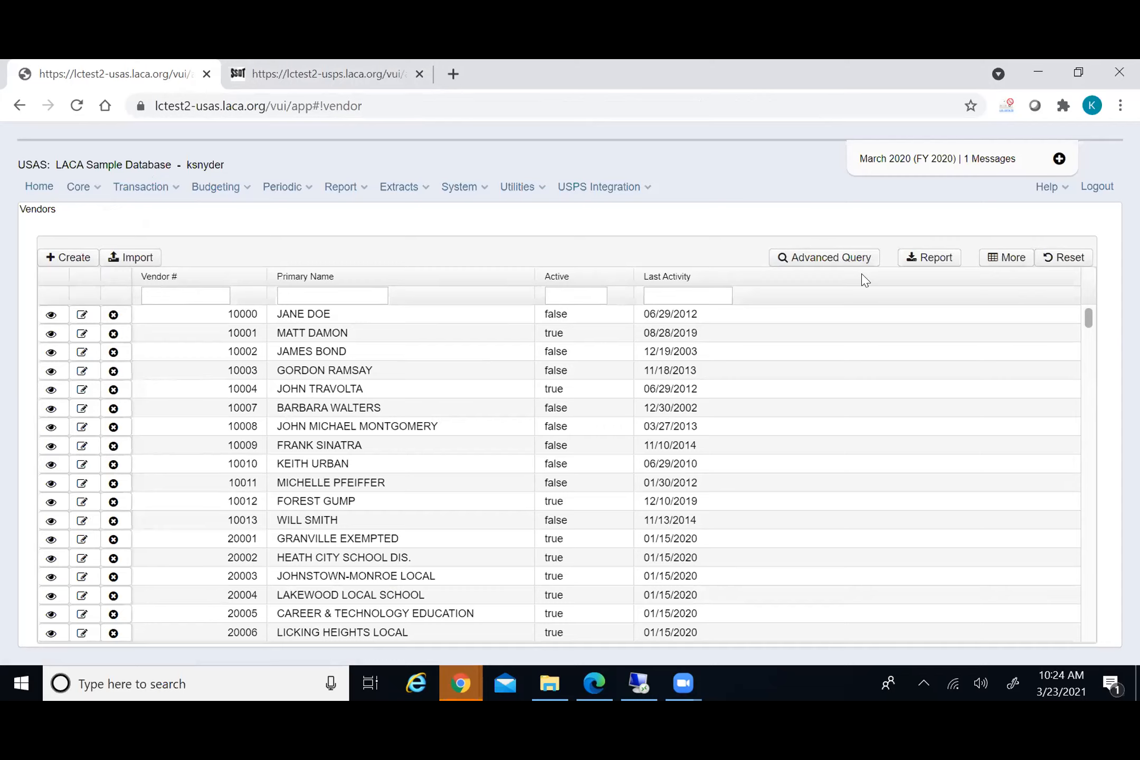
pyautogui.click(840, 266)
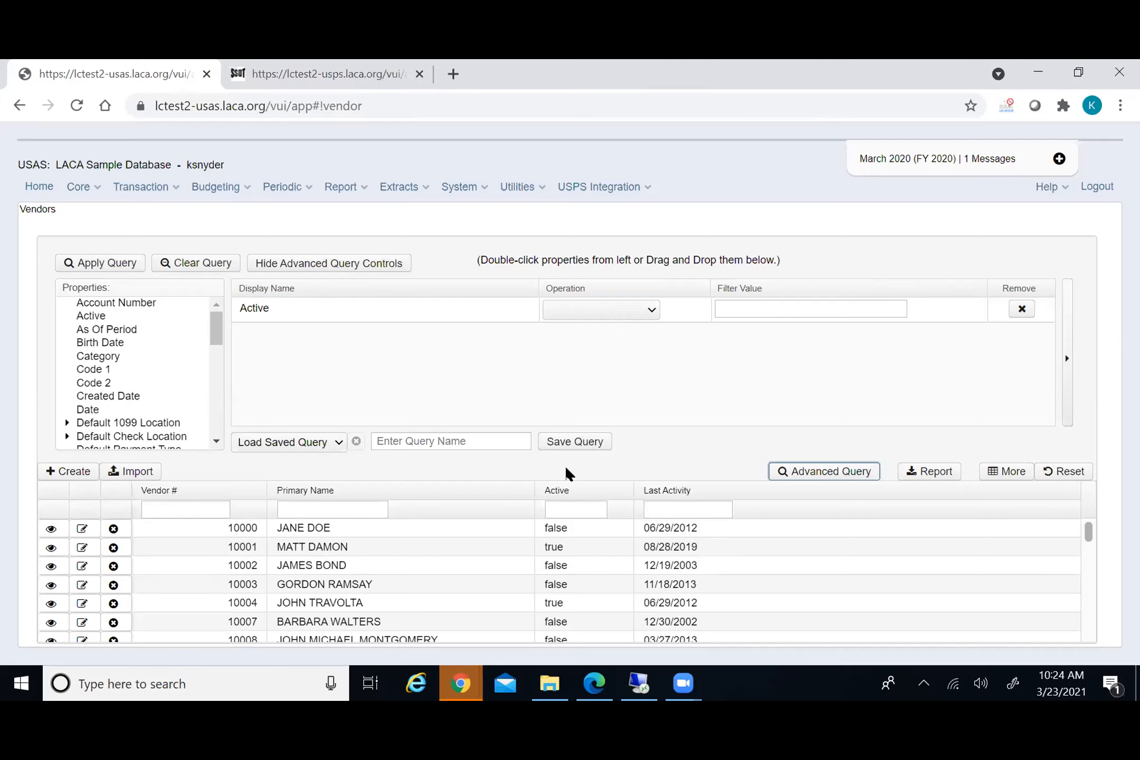
# Filter vendors to Active Equals t and save the query as 'Active Vendors'
pyautogui.click(587, 316)
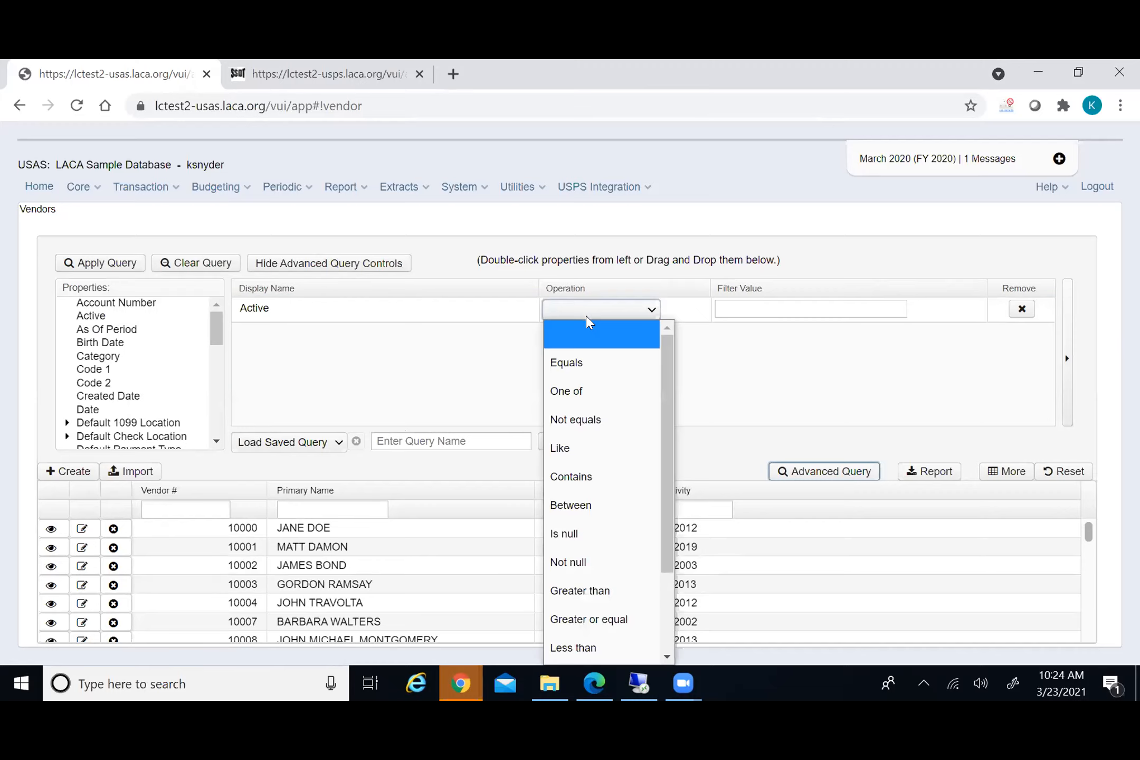
pyautogui.click(581, 364)
pyautogui.click(727, 308)
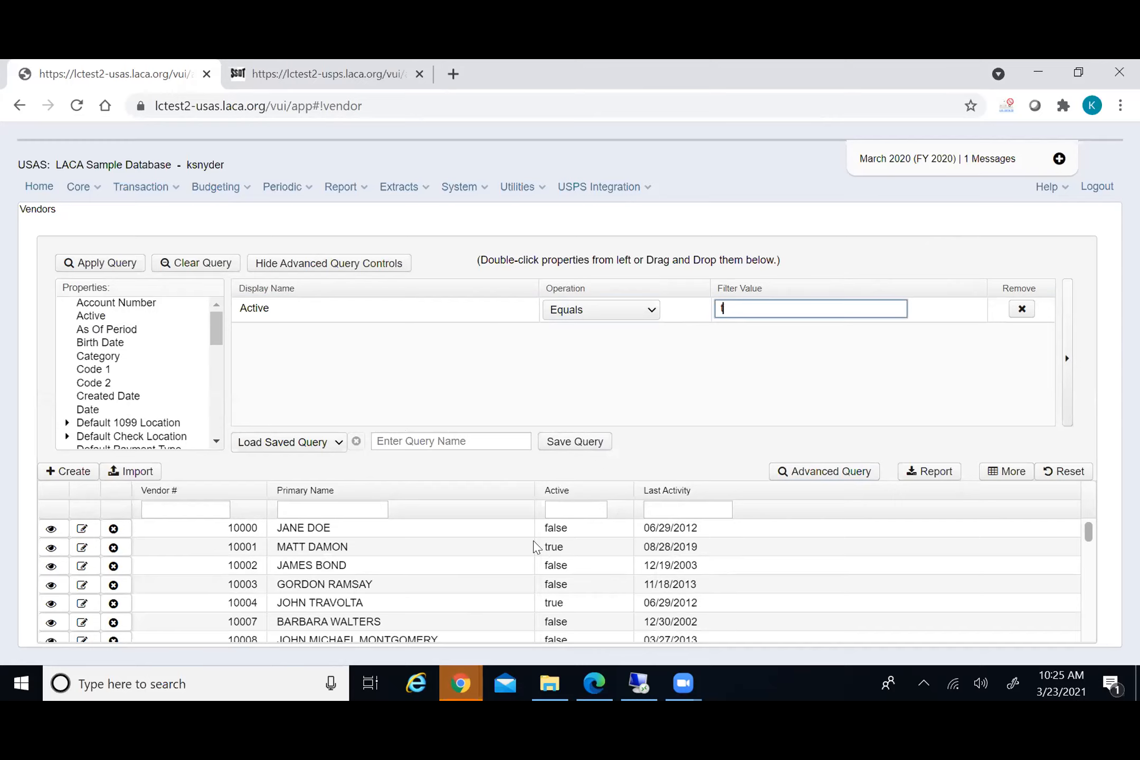
pyautogui.click(106, 269)
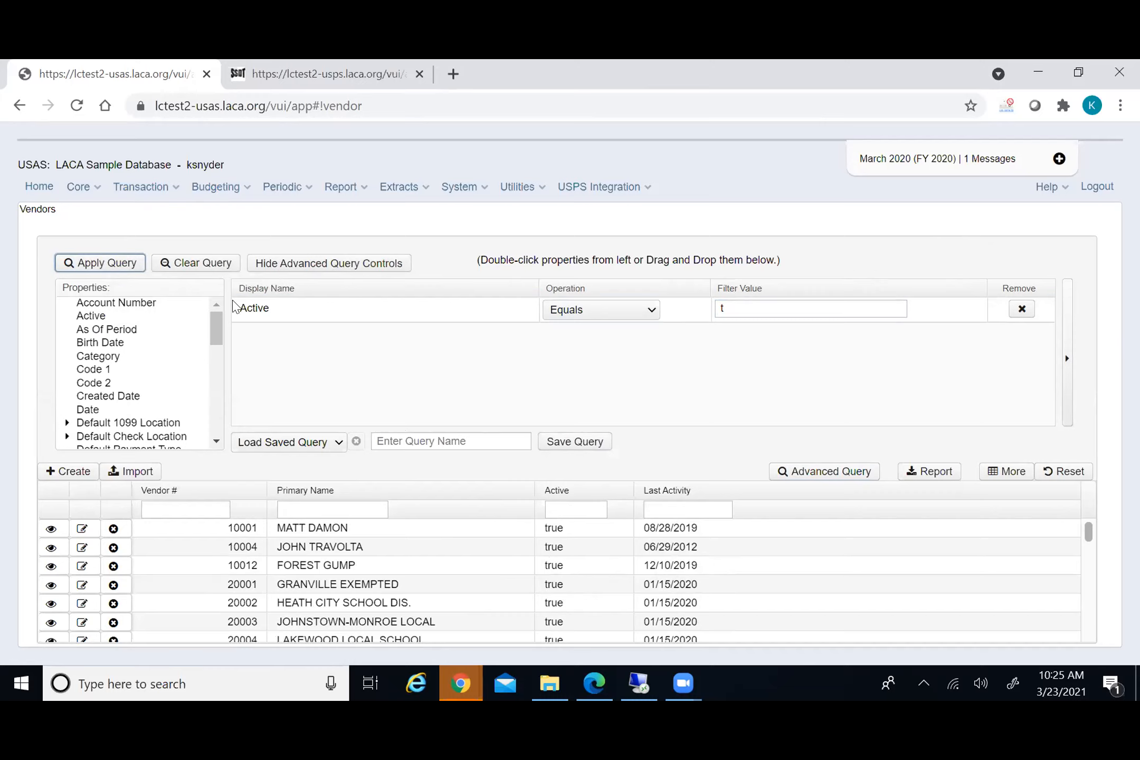
pyautogui.click(417, 441)
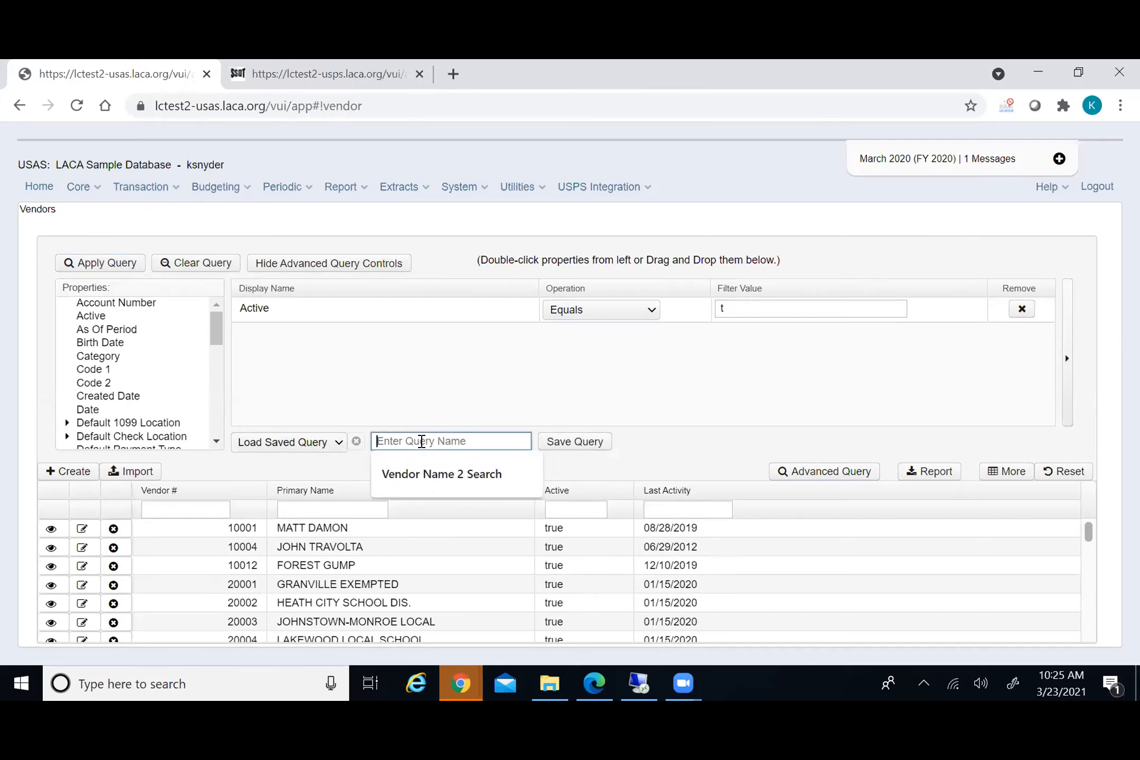
pyautogui.write('Active Vendors')
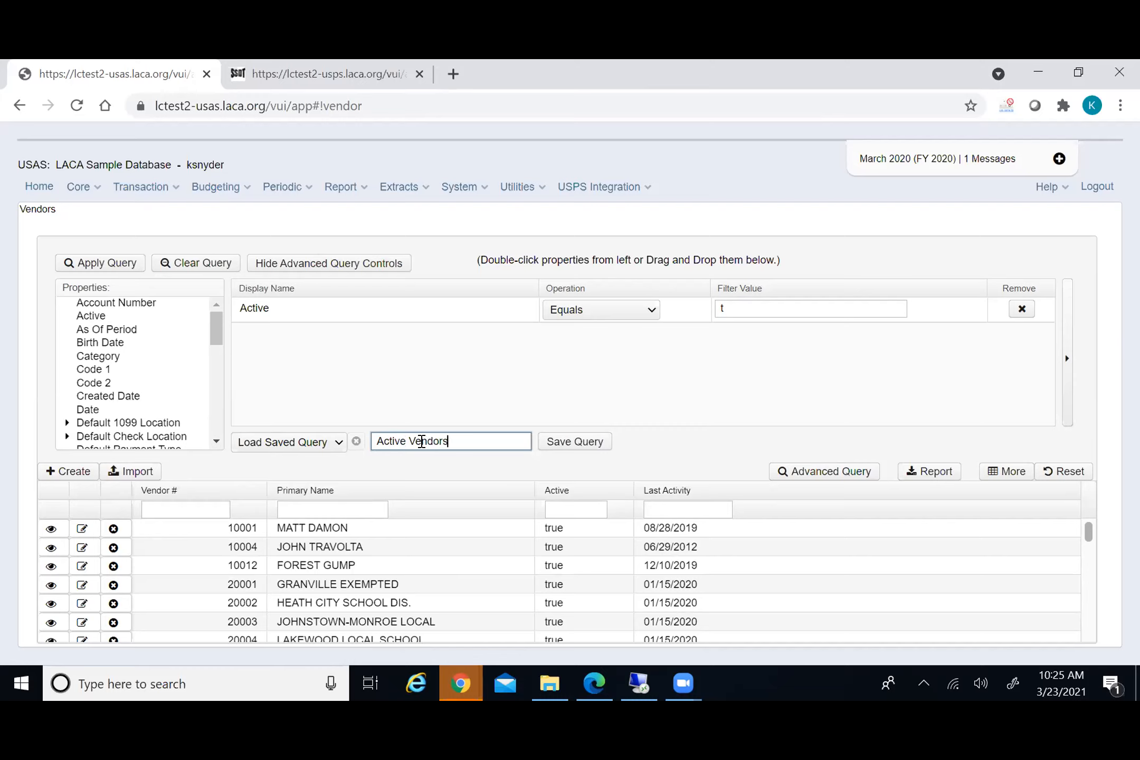
pyautogui.click(587, 444)
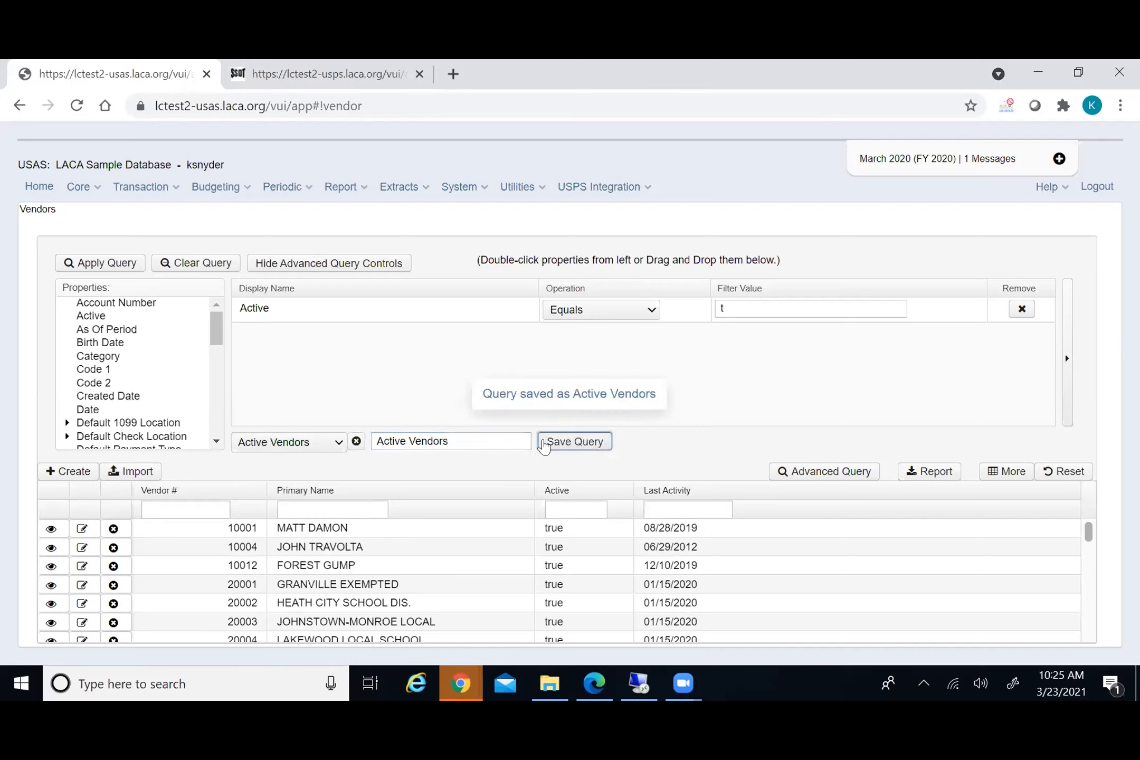
# Clear the query, then reload the saved Active Vendors query and apply it
pyautogui.click(331, 444)
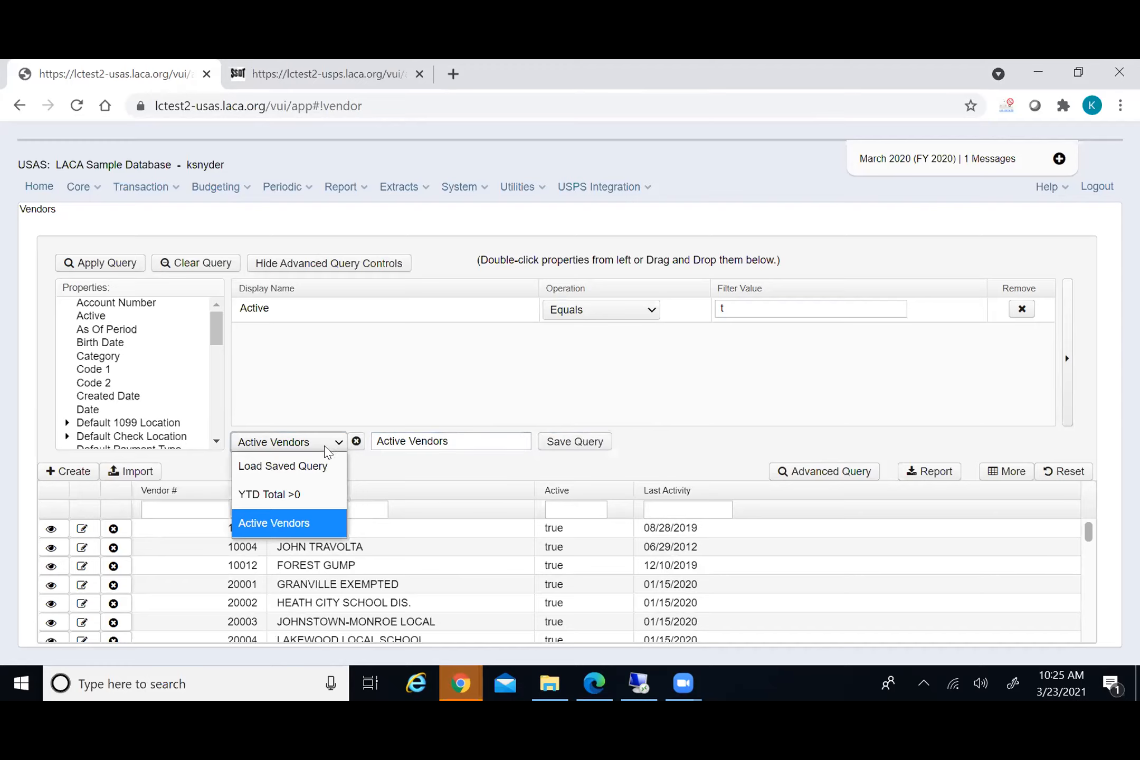
pyautogui.click(300, 496)
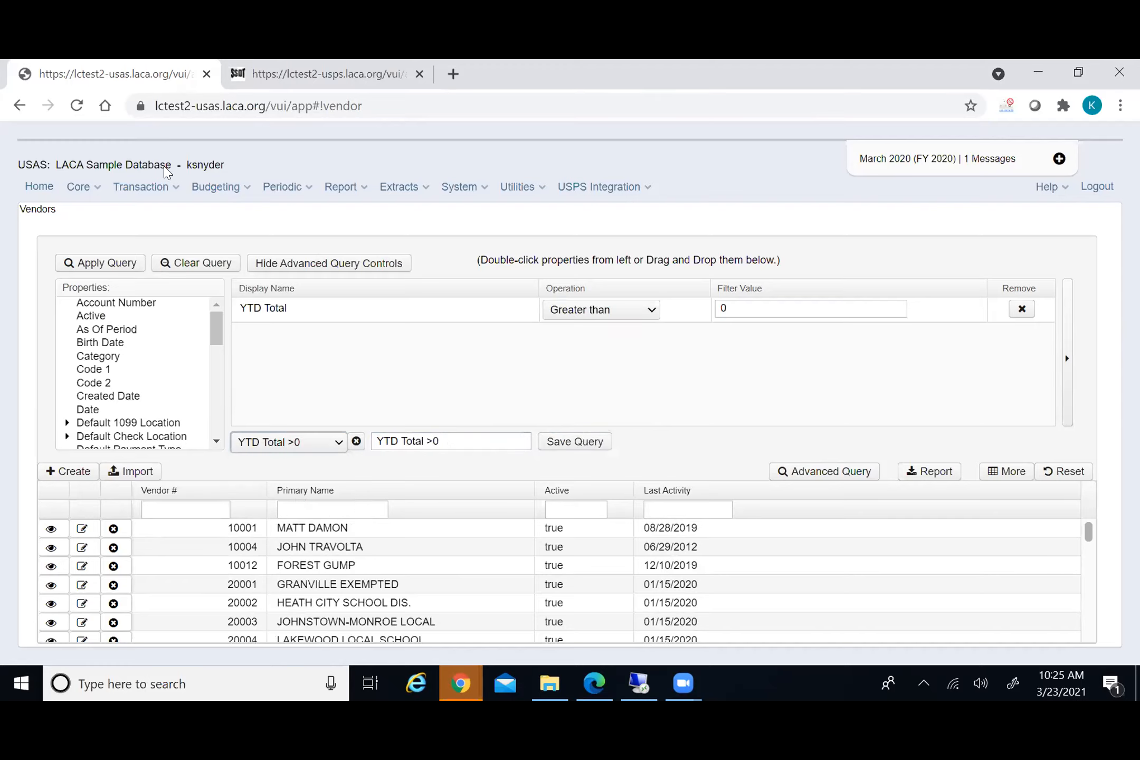
pyautogui.click(215, 266)
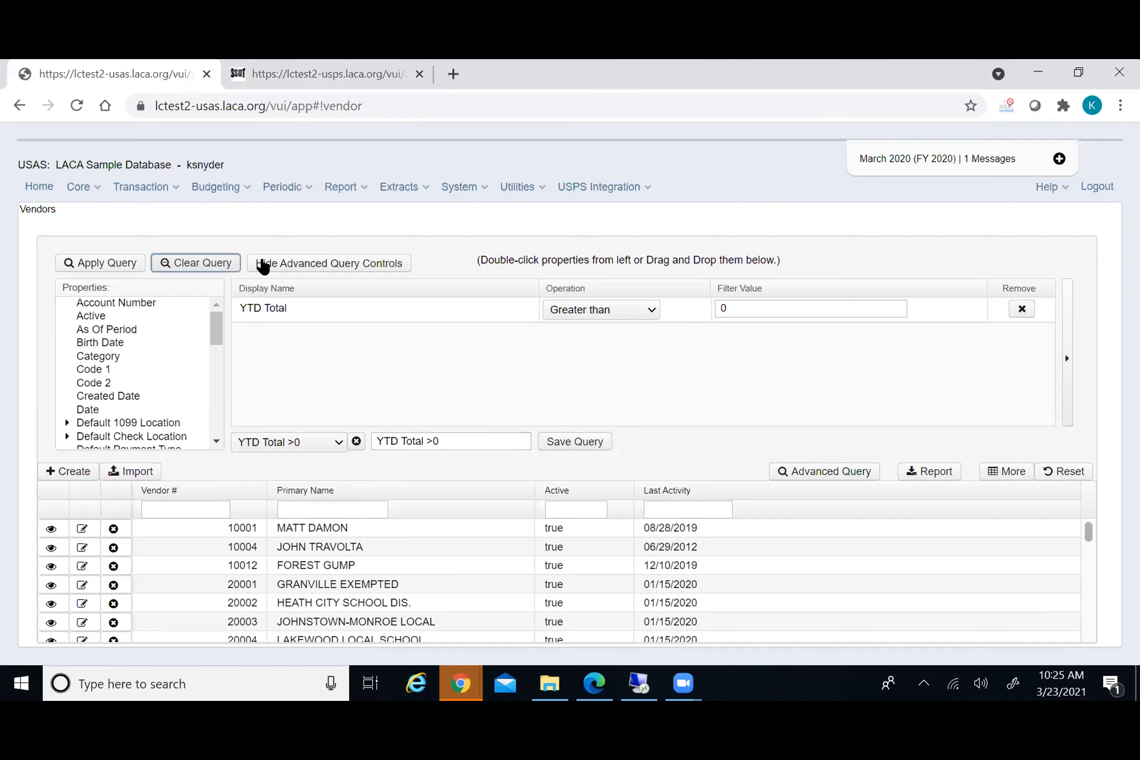
pyautogui.click(350, 267)
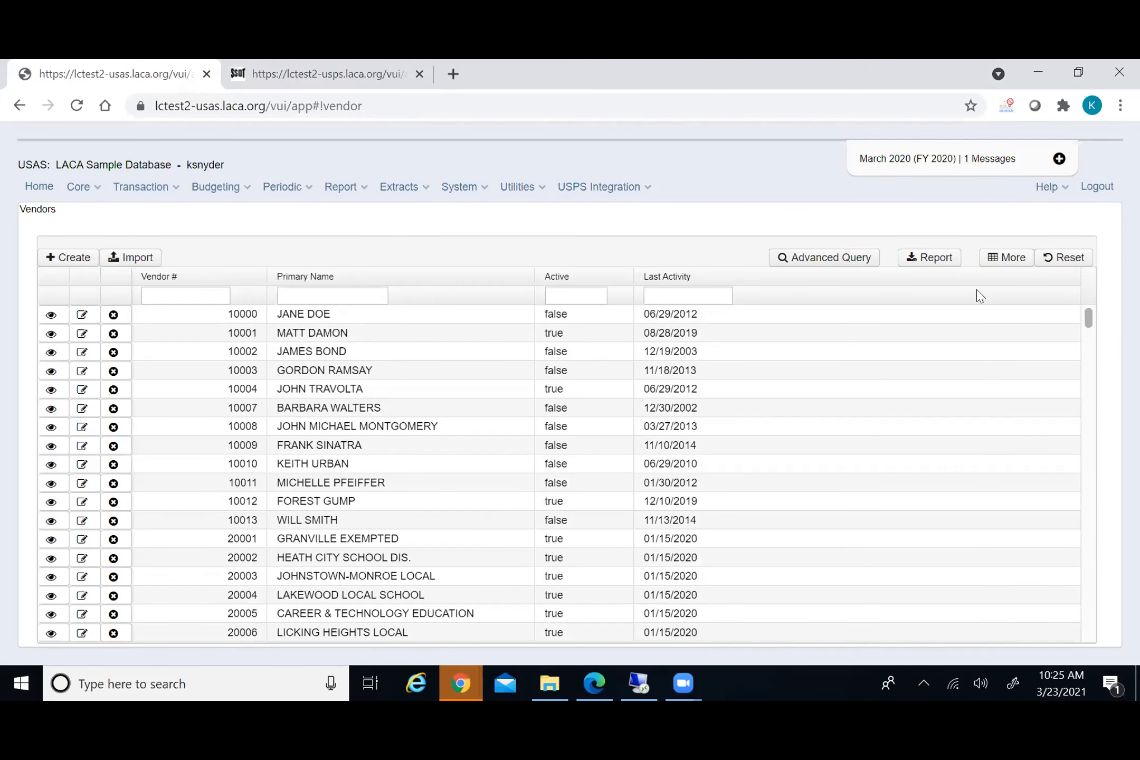
pyautogui.click(810, 260)
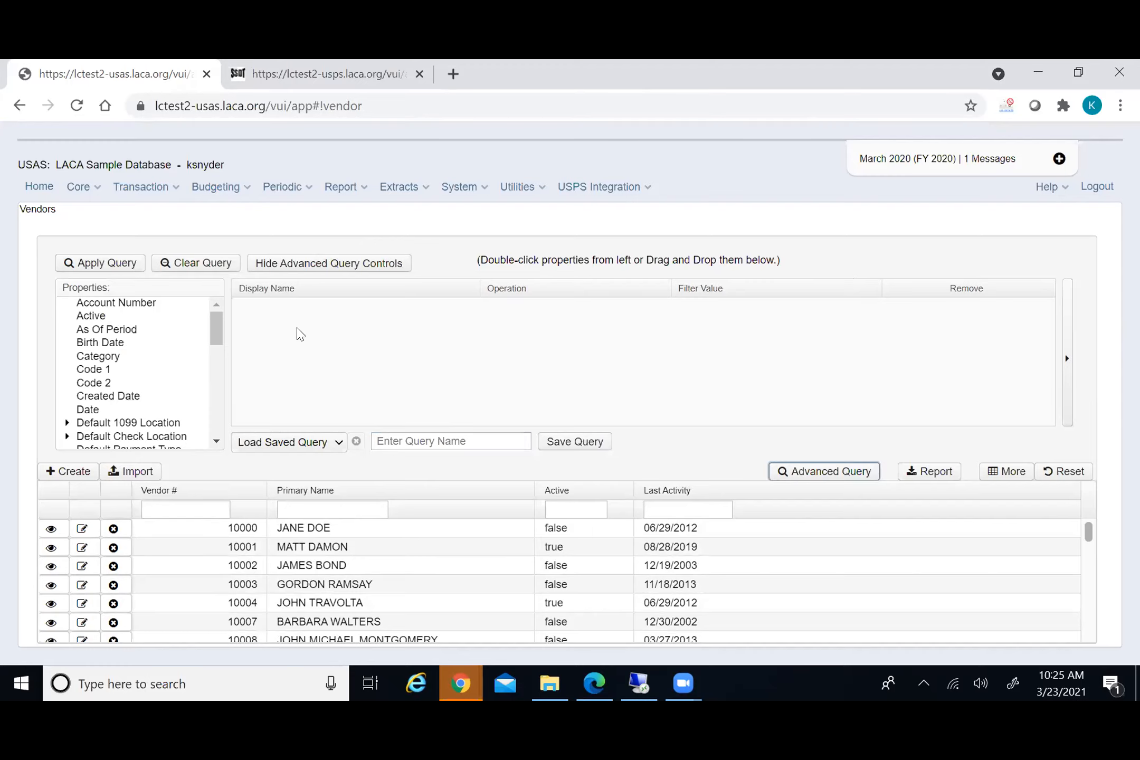
pyautogui.click(338, 443)
pyautogui.click(268, 524)
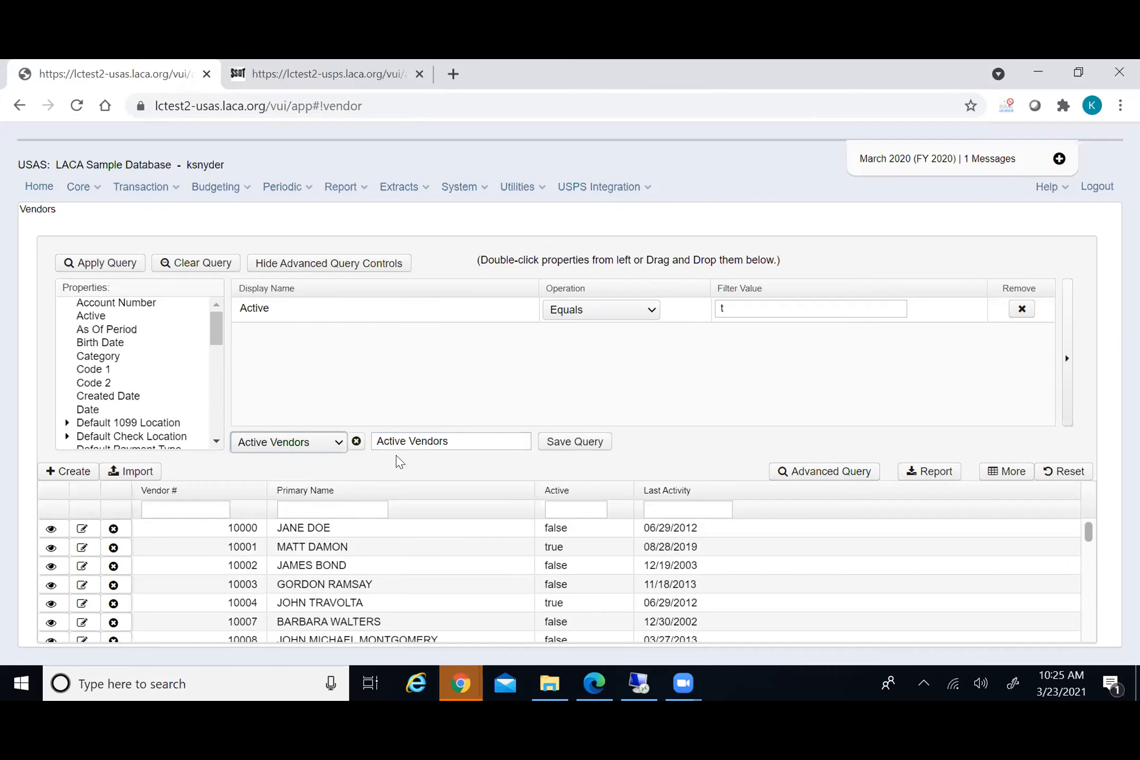
pyautogui.click(89, 264)
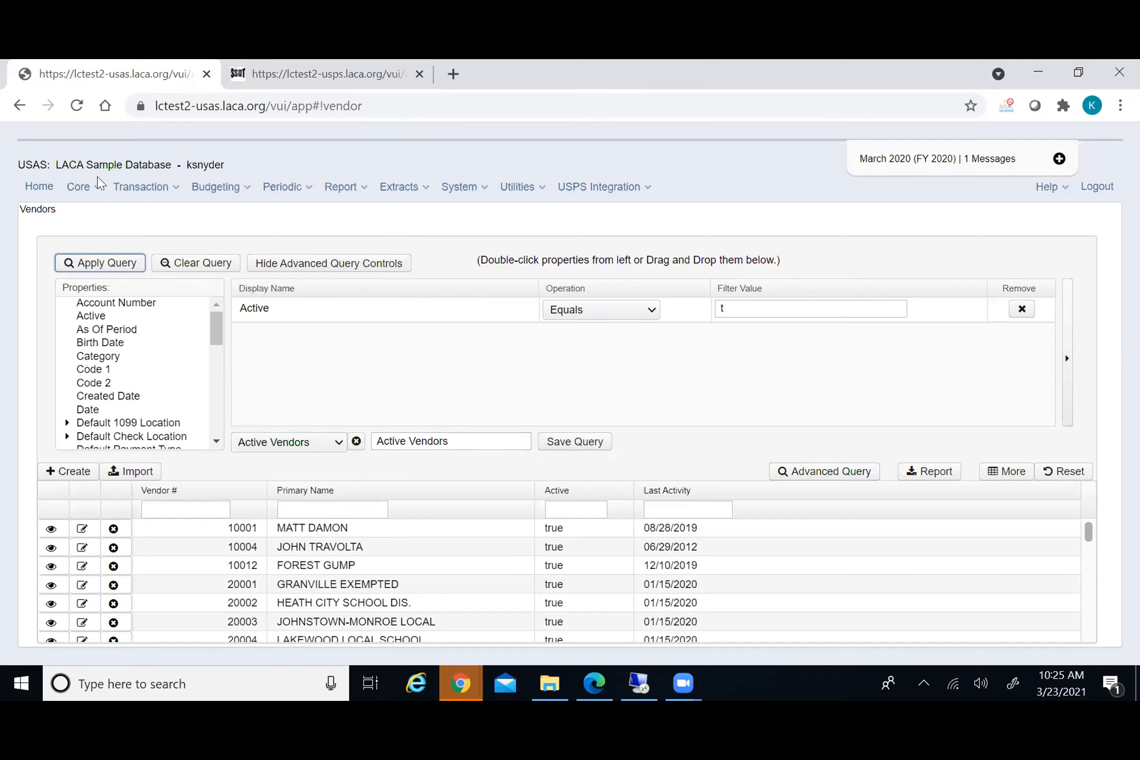
pyautogui.click(341, 194)
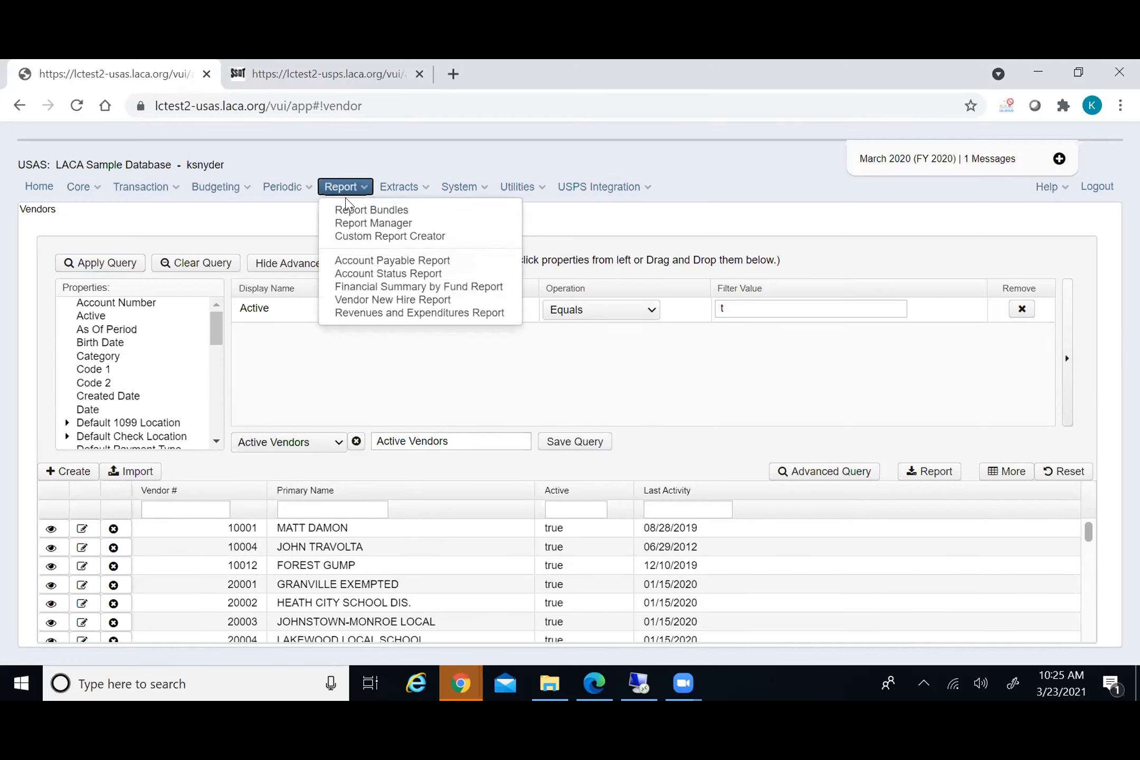
# Open SSDT Vendor Listing from Report Manager and view its filter settings
pyautogui.click(360, 227)
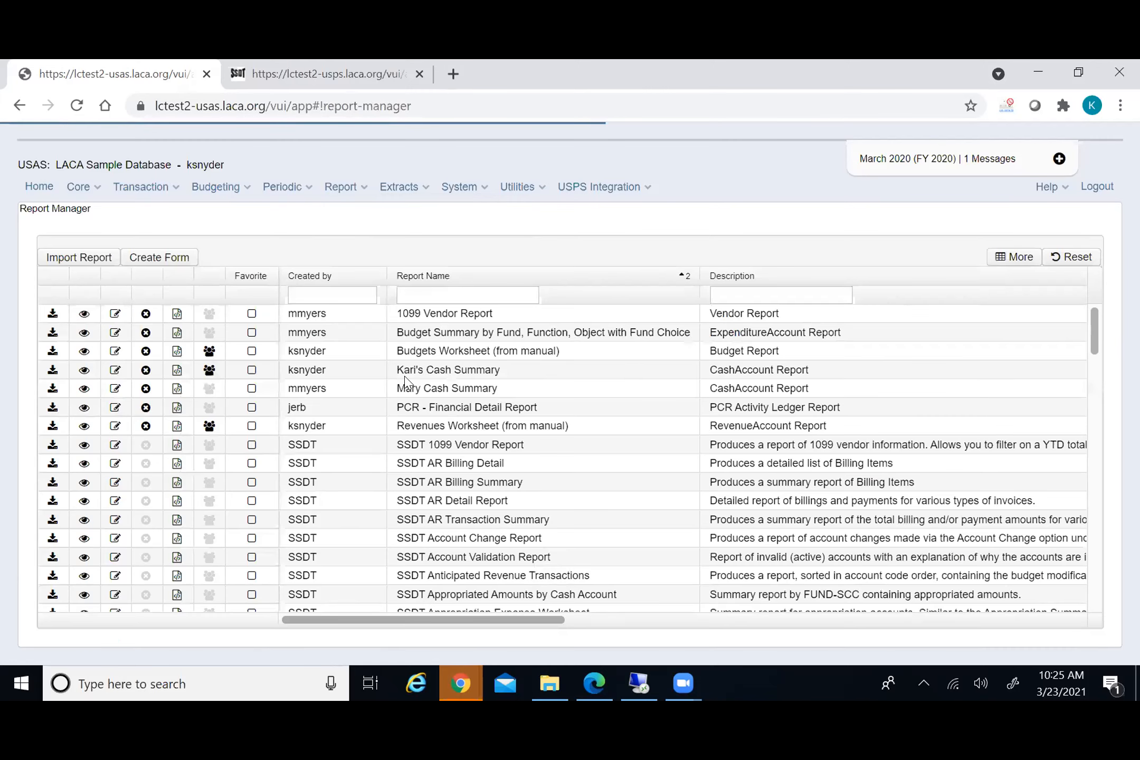
pyautogui.scroll(-10, 436, 414)
pyautogui.scroll(-8, 438, 430)
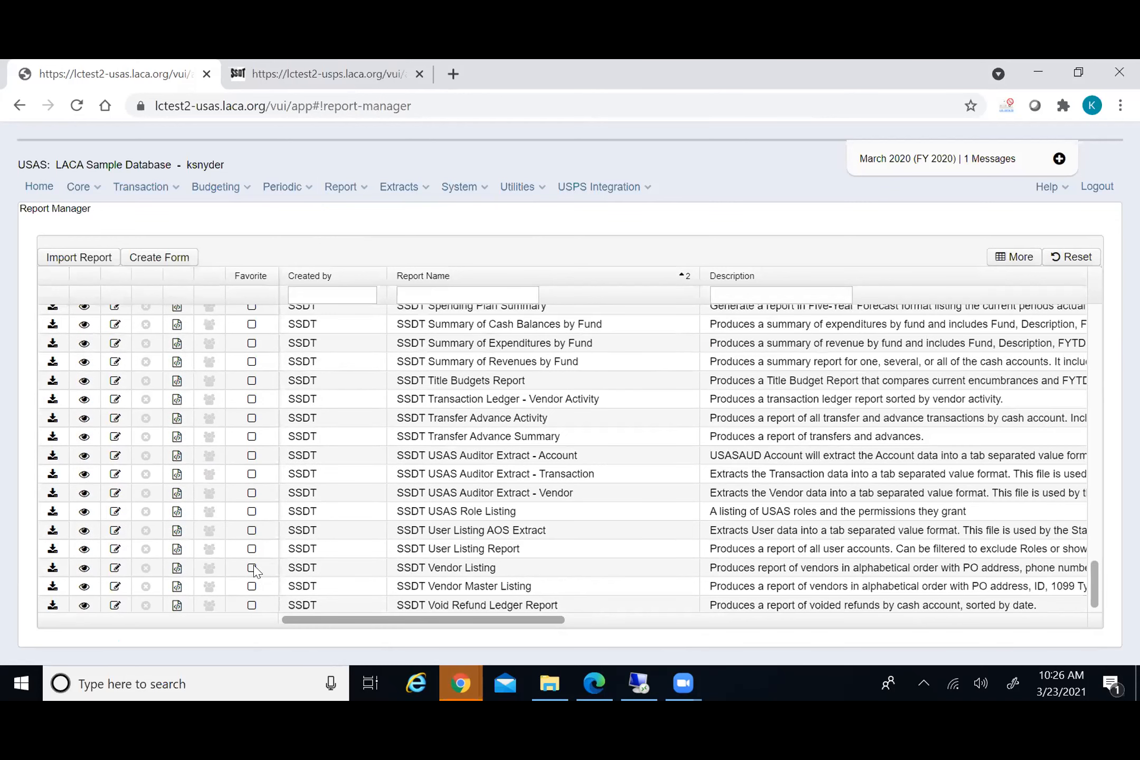
pyautogui.click(87, 573)
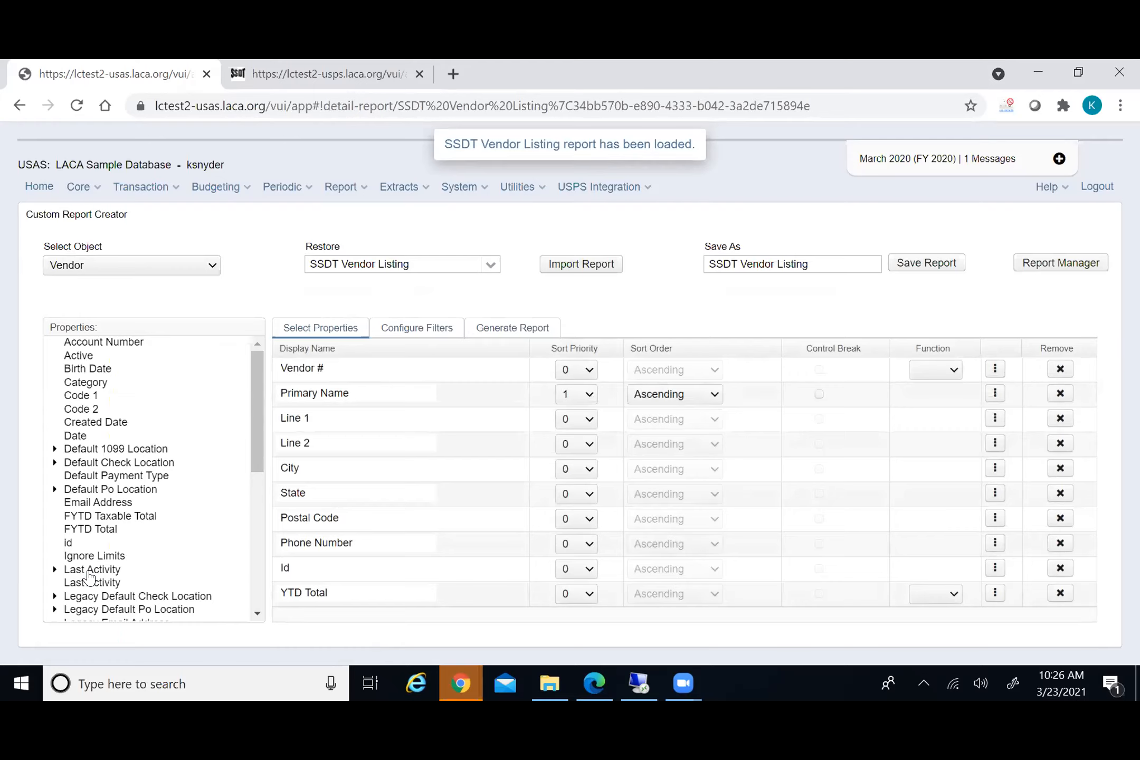
pyautogui.click(417, 331)
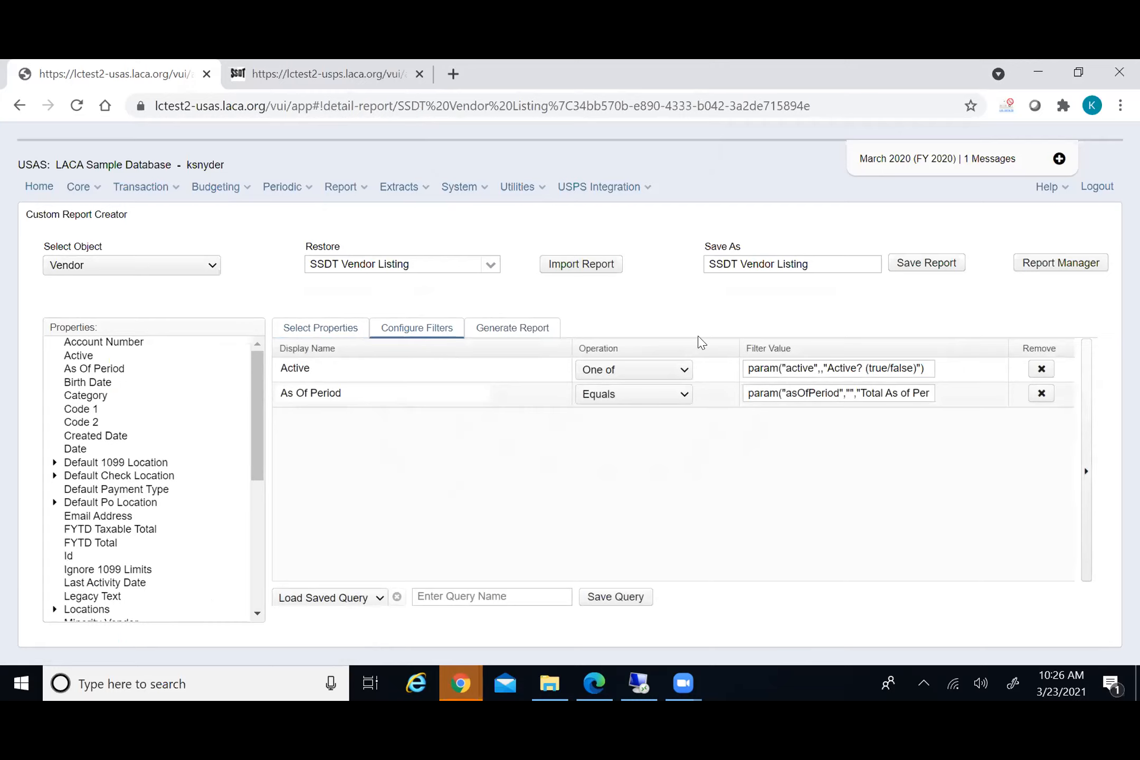
# Load Active Vendors, then replace it with the YTD Total >0 saved query
pyautogui.click(381, 597)
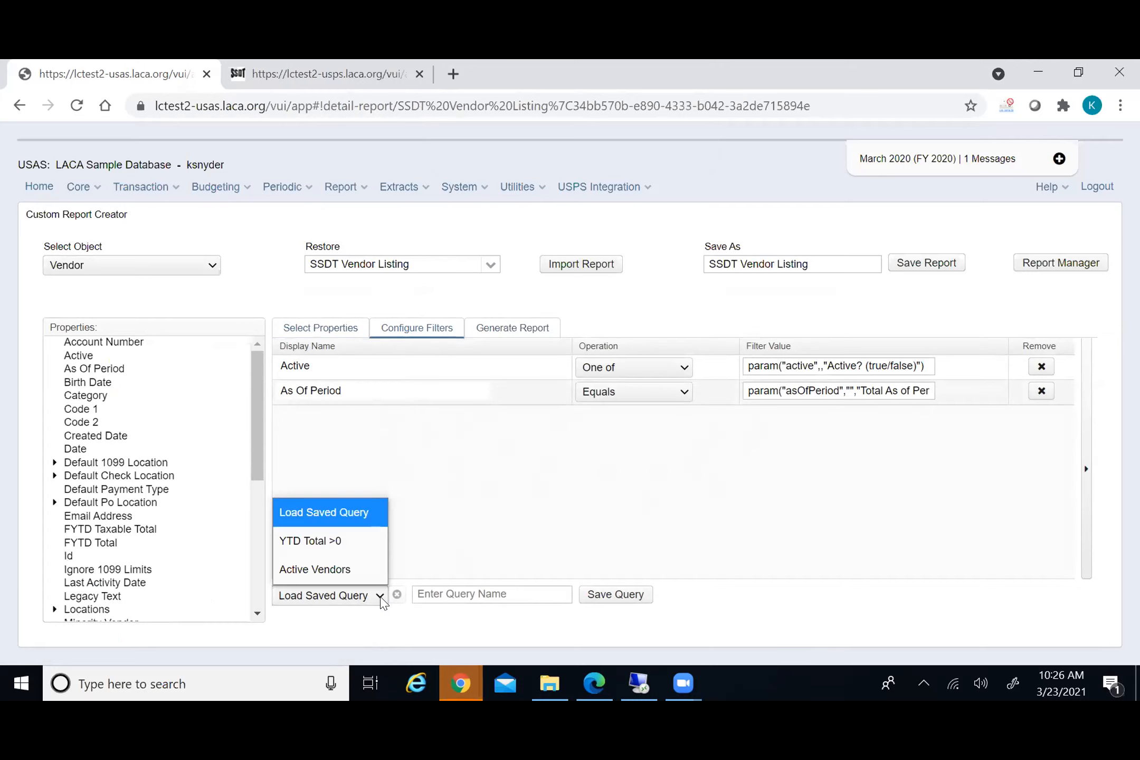
pyautogui.click(345, 570)
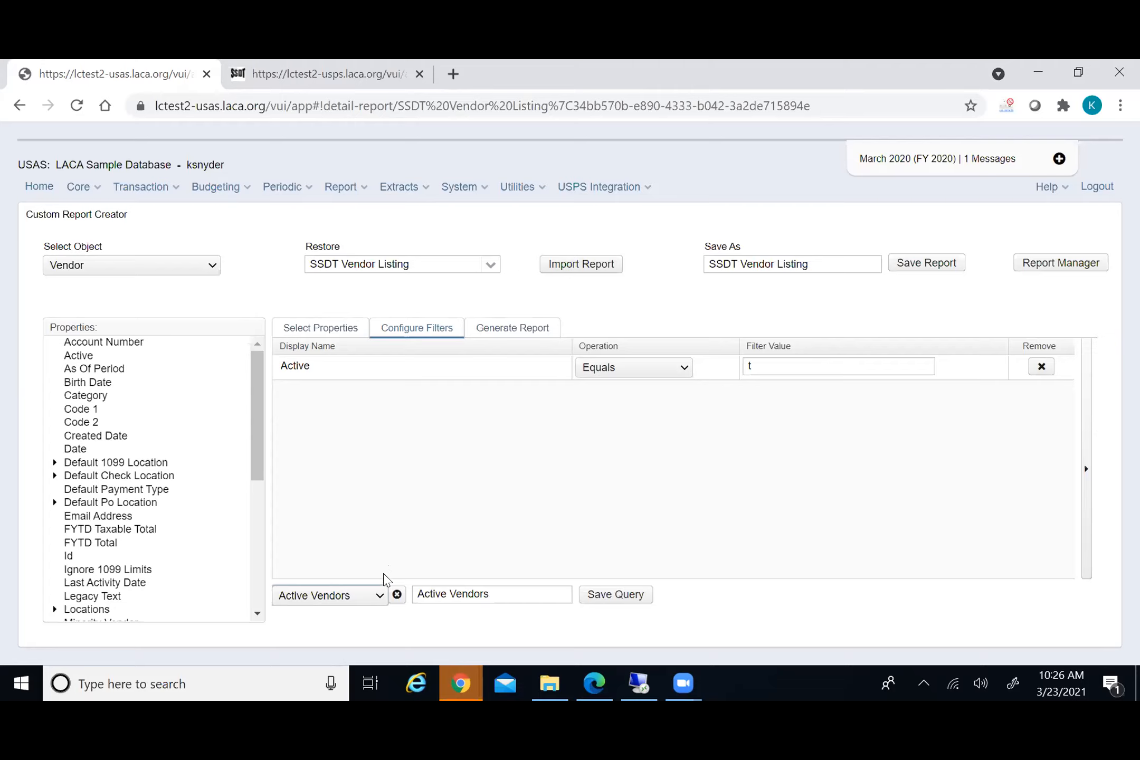
pyautogui.click(375, 595)
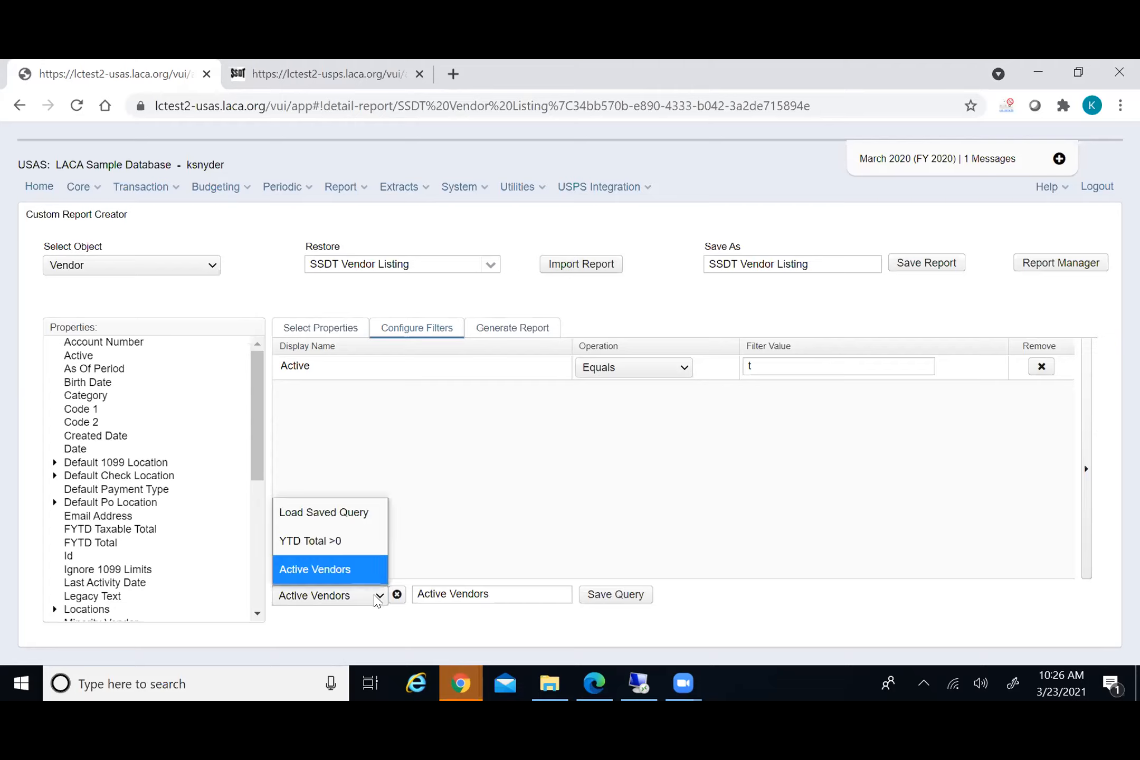
pyautogui.click(364, 541)
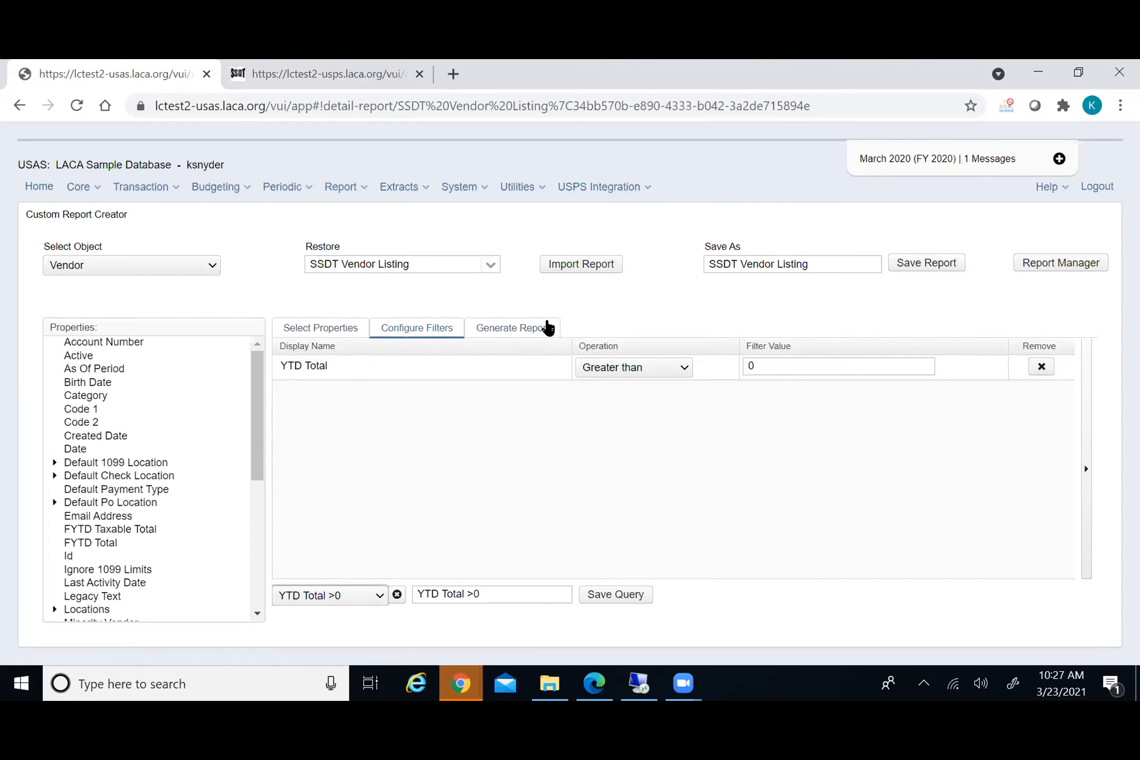
# Keep the PDF (download) format and prefix the report name with 'Active'
pyautogui.click(520, 333)
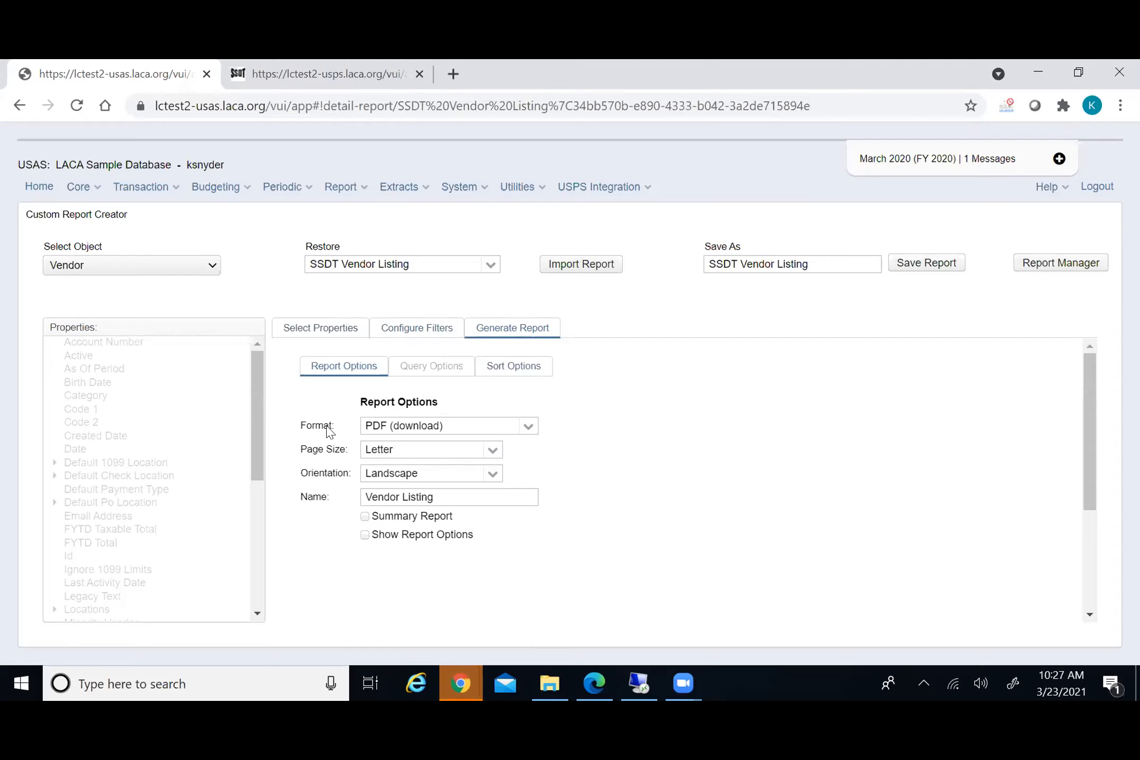
pyautogui.click(529, 428)
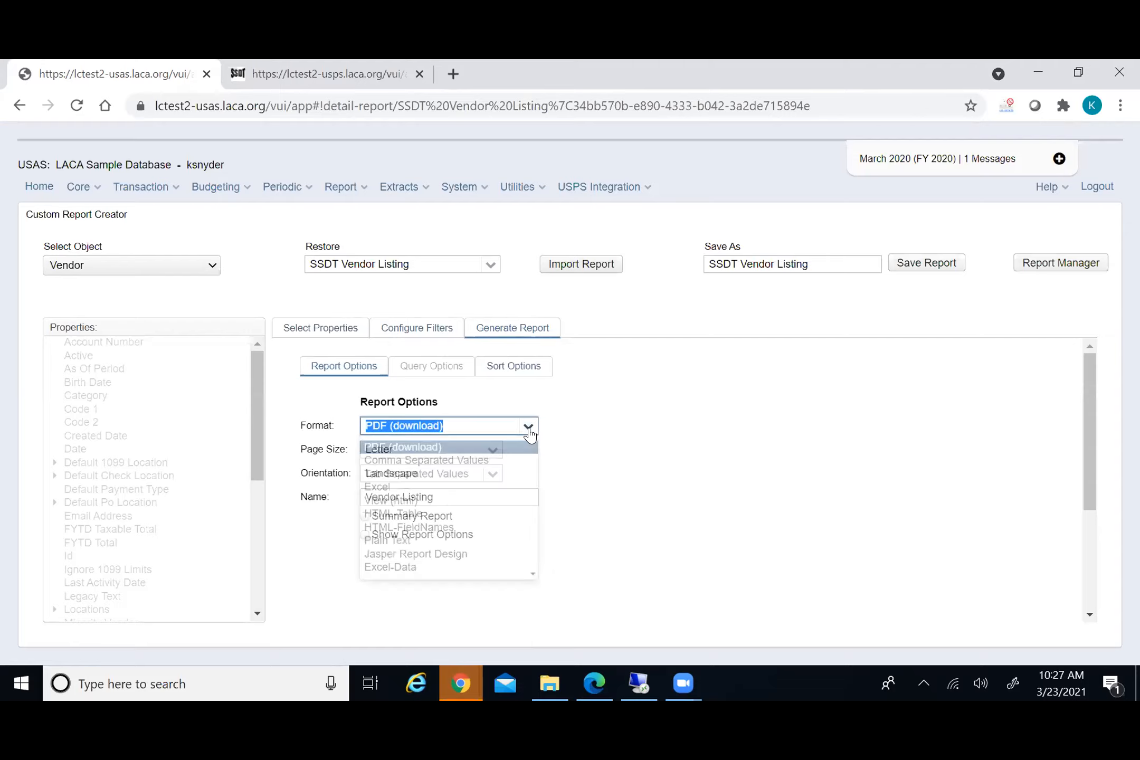
pyautogui.click(529, 428)
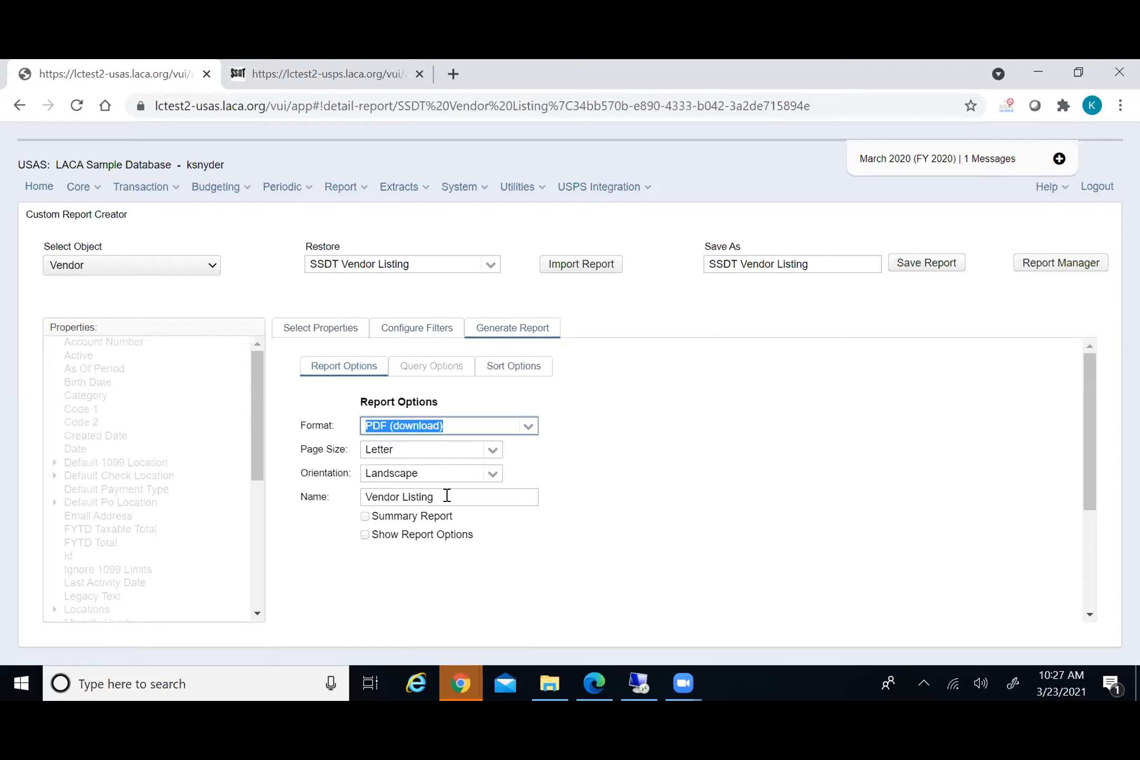
pyautogui.click(368, 495)
pyautogui.write('Acti')
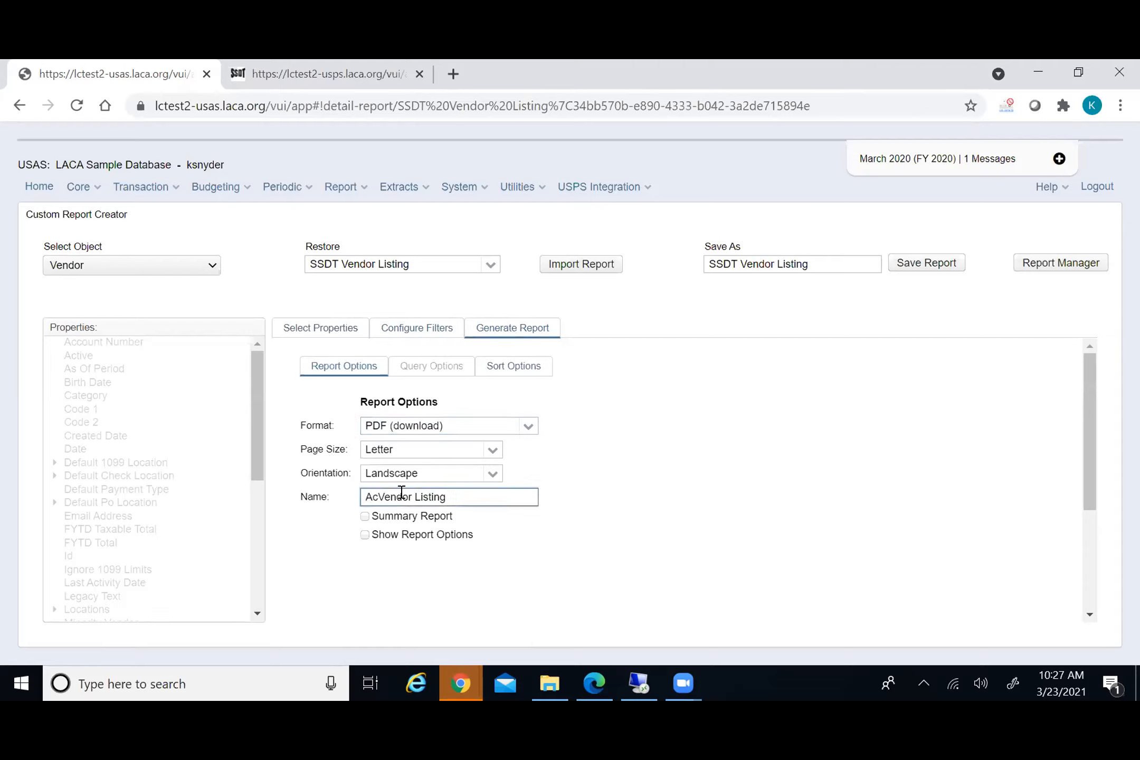
pyautogui.write('ve')
# Review the sort settings, then generate the Active Vendor Listing PDF
pyautogui.scroll(-2, 502, 571)
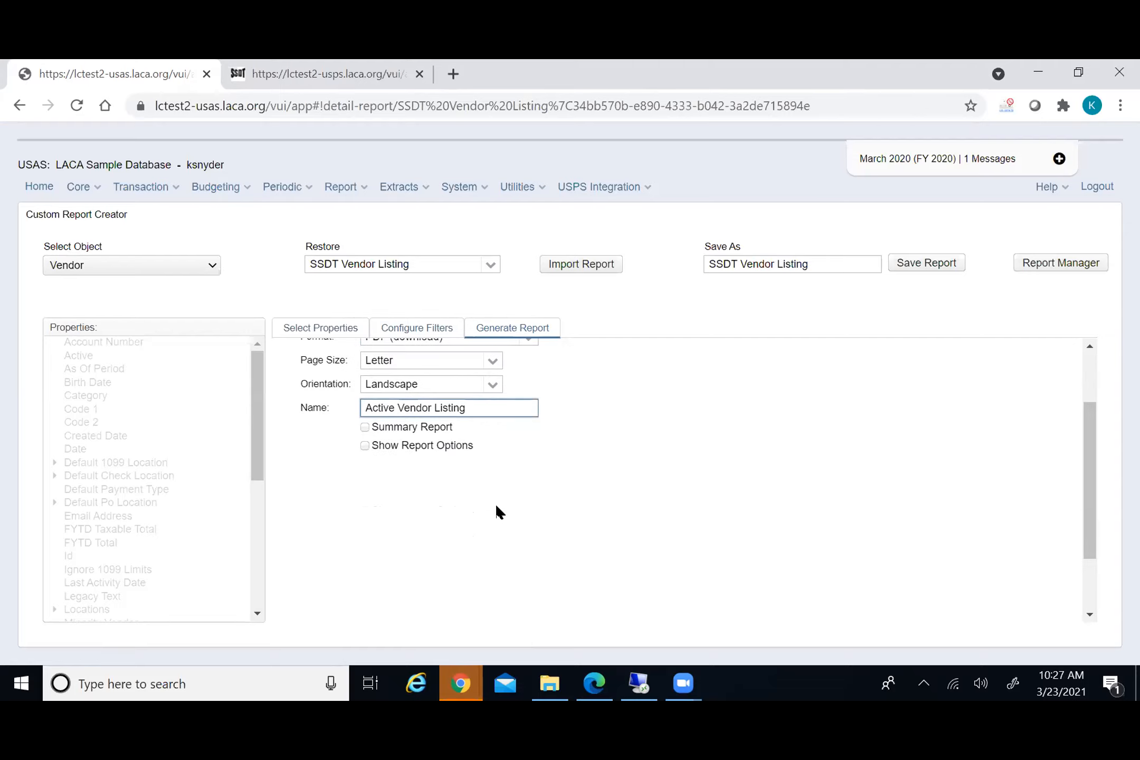
pyautogui.scroll(-2, 496, 507)
pyautogui.scroll(4, 497, 508)
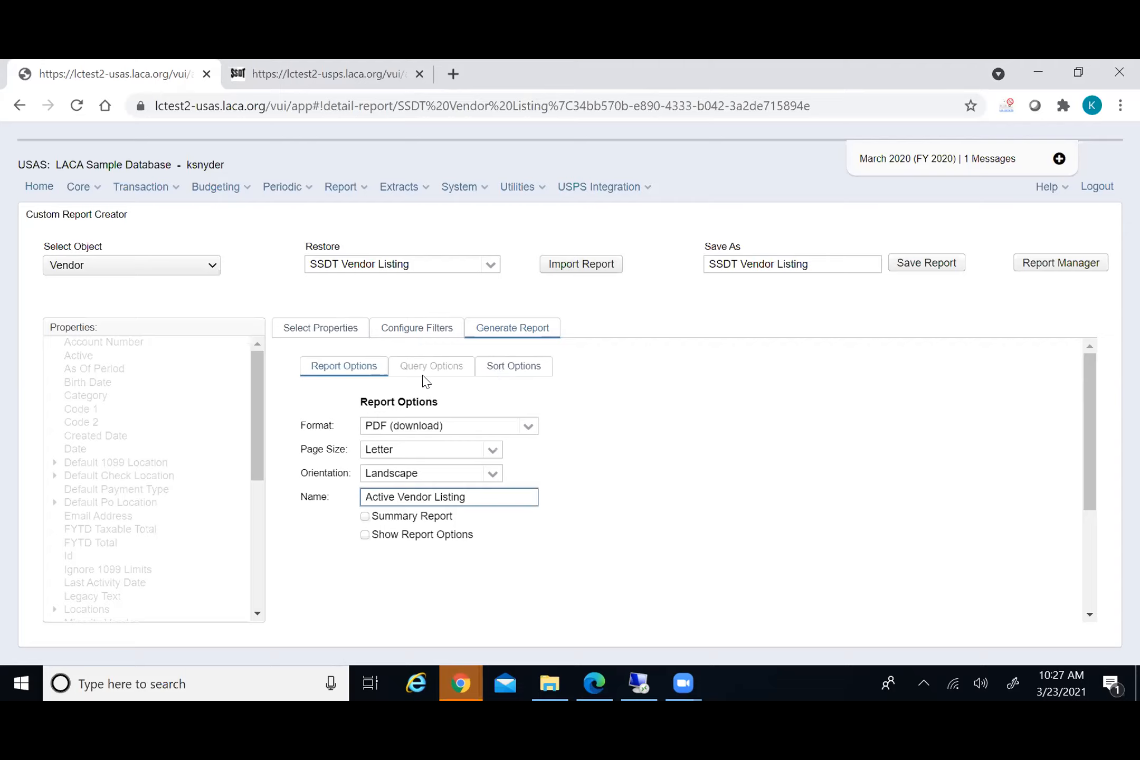
pyautogui.click(513, 370)
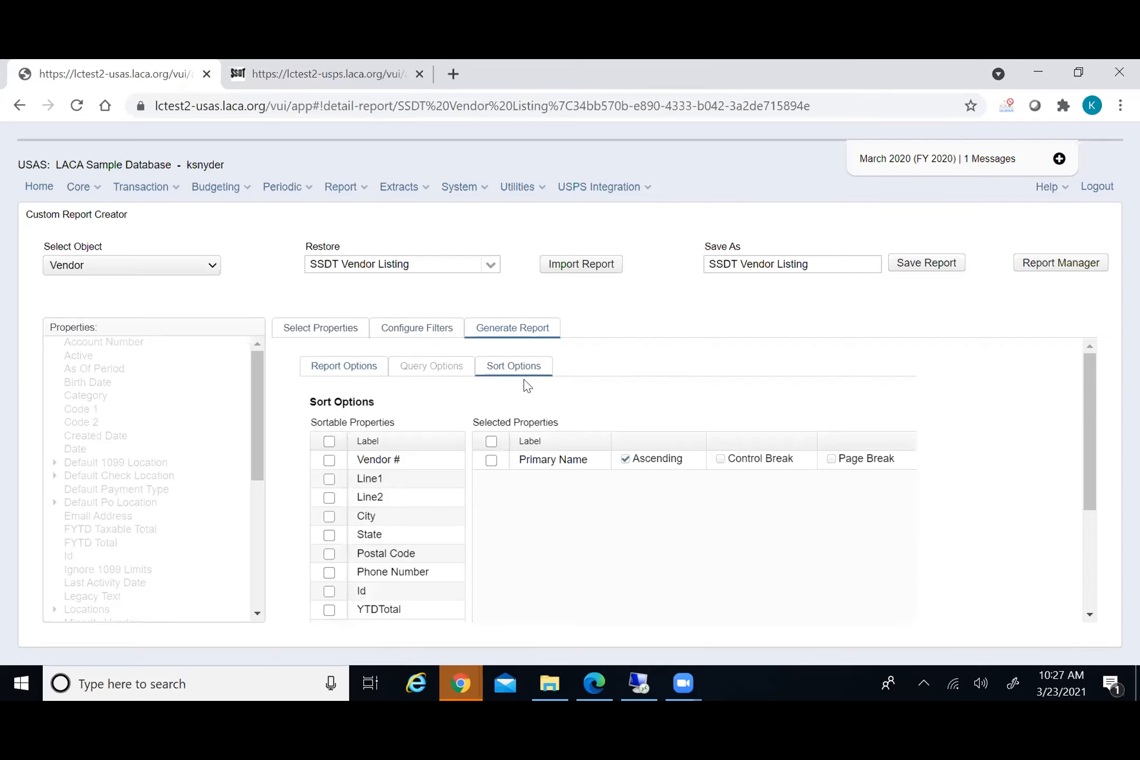
pyautogui.click(344, 369)
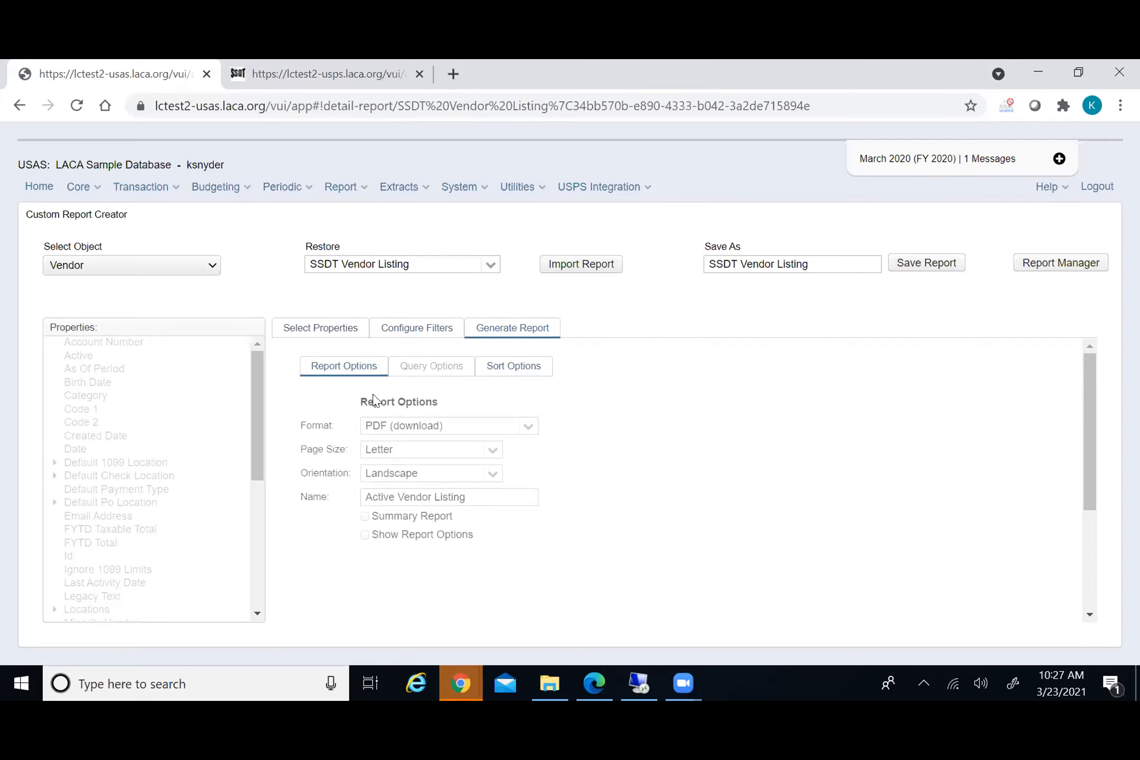
pyautogui.scroll(-3, 461, 461)
pyautogui.scroll(3, 475, 465)
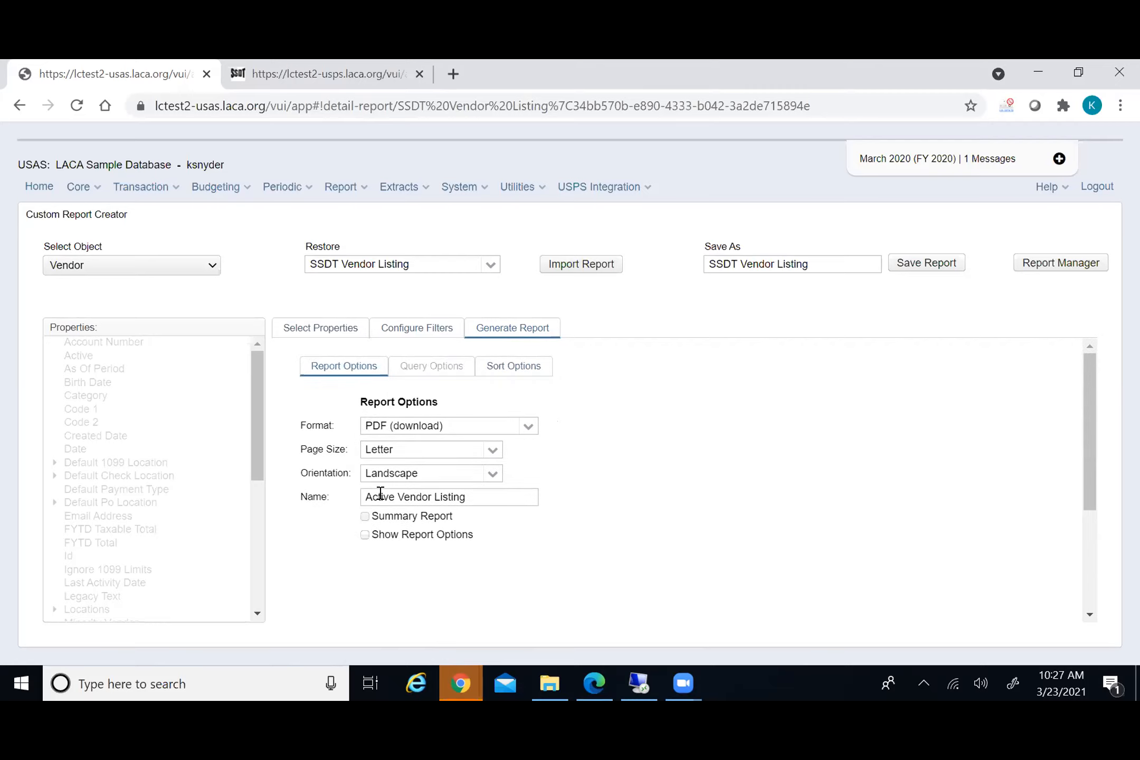
pyautogui.scroll(-3, 327, 541)
pyautogui.click(357, 601)
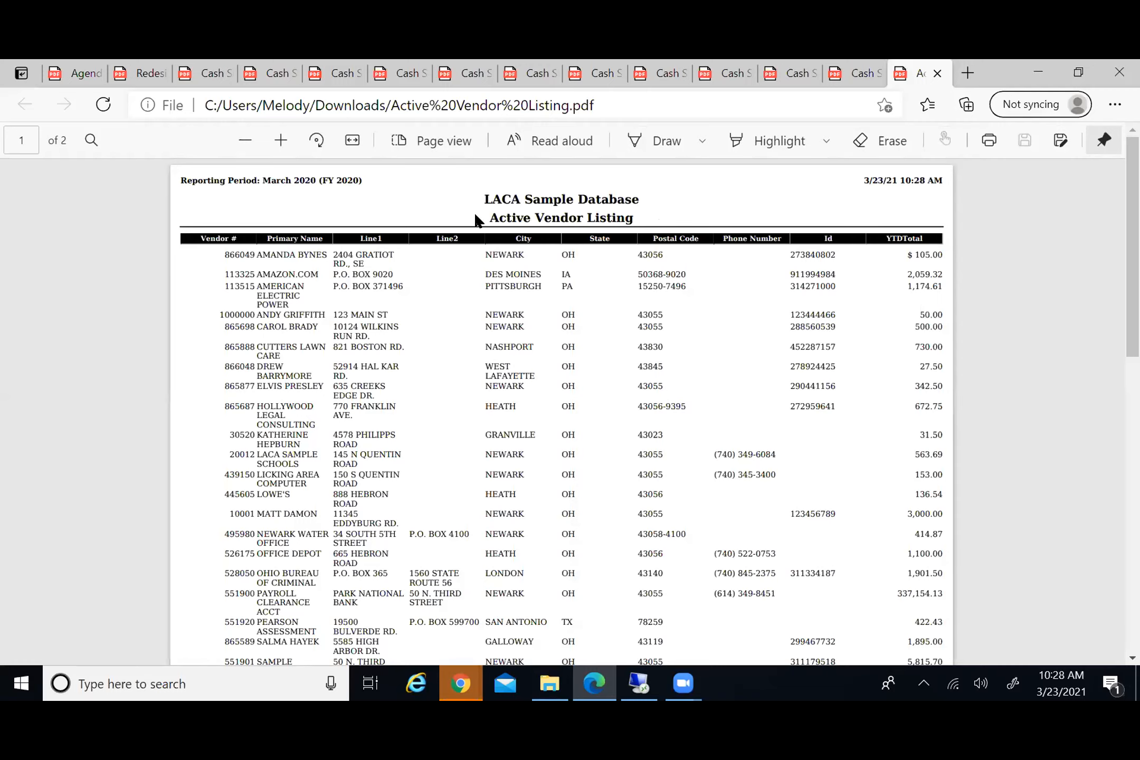
# Minimize the Edge PDF viewer to return to the SSDT Vendor Listing report options
pyautogui.click(1037, 72)
pyautogui.scroll(3, 491, 455)
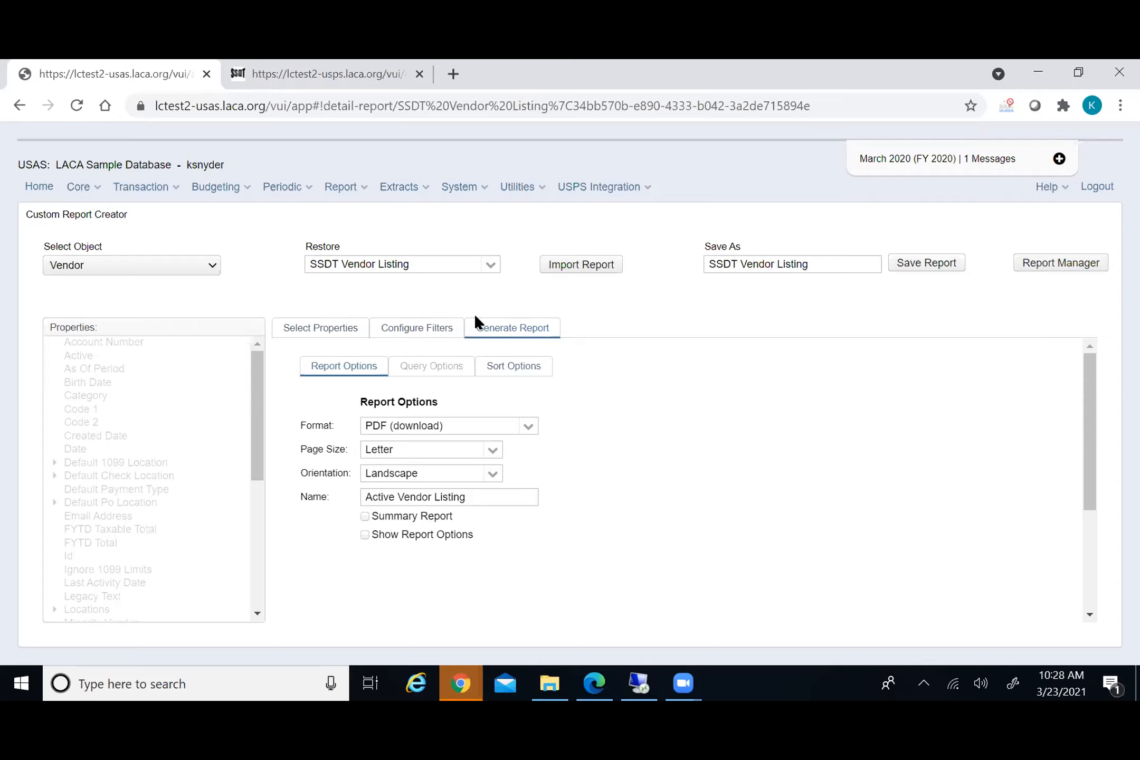
pyautogui.click(340, 330)
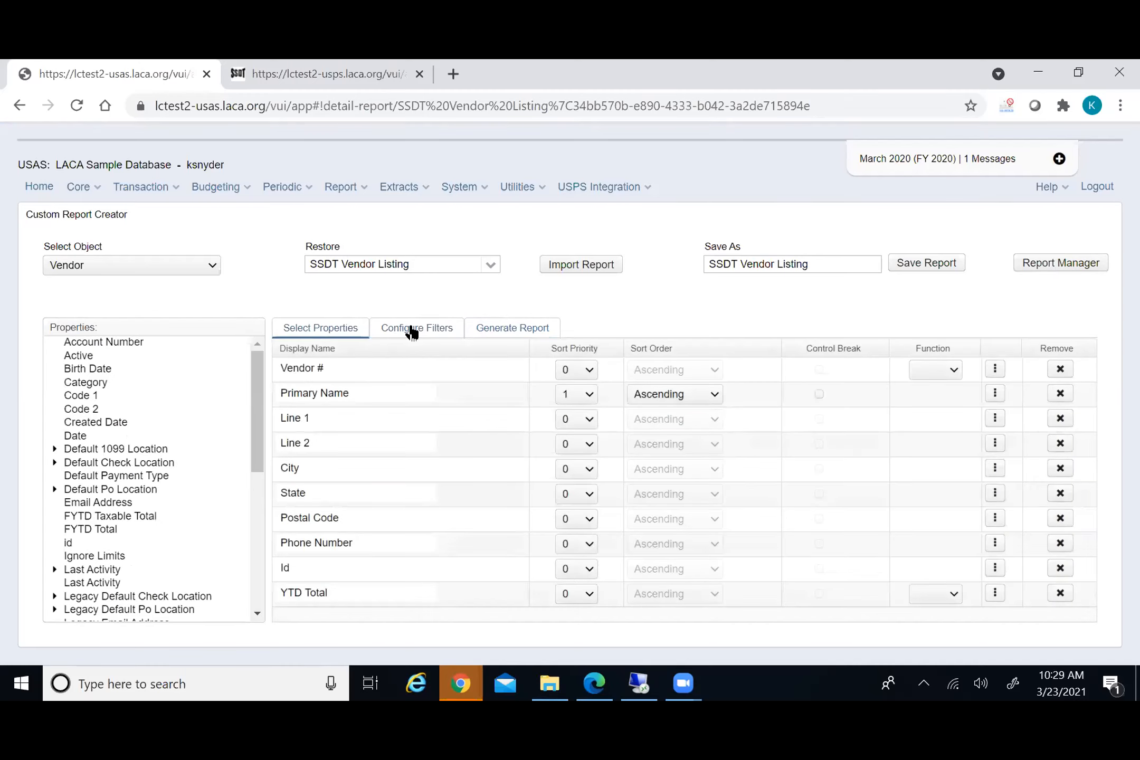
pyautogui.click(412, 332)
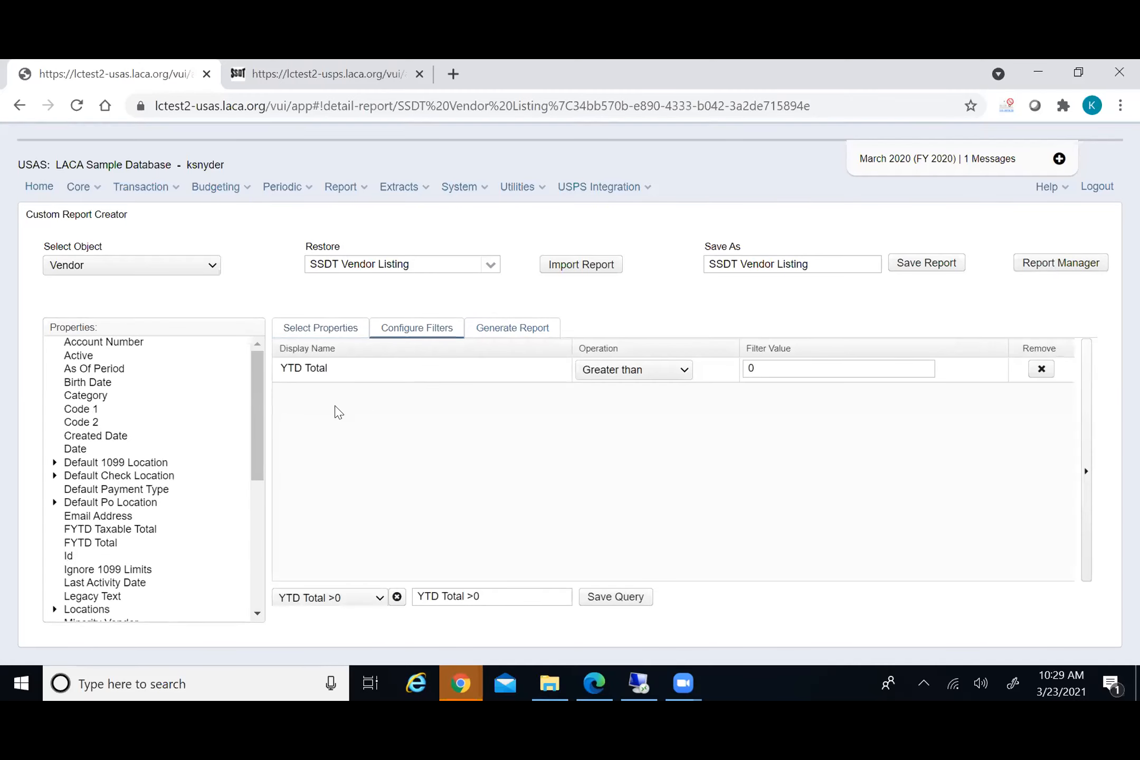
pyautogui.click(296, 337)
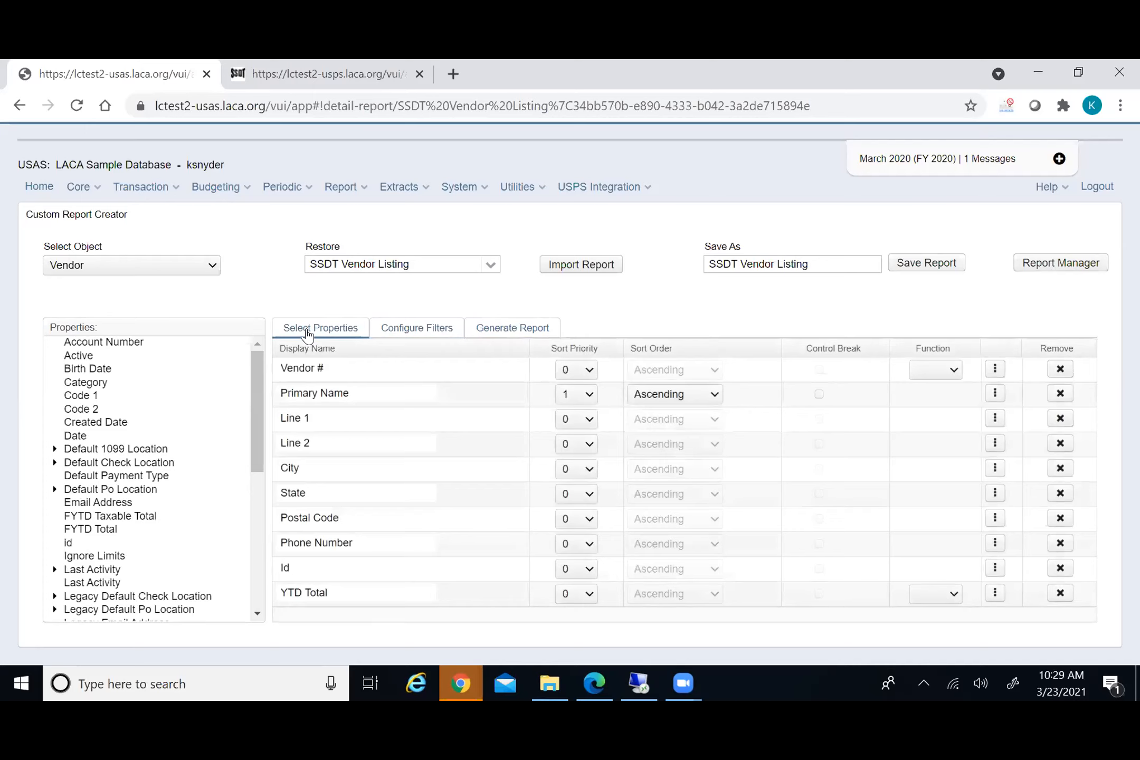
pyautogui.click(416, 328)
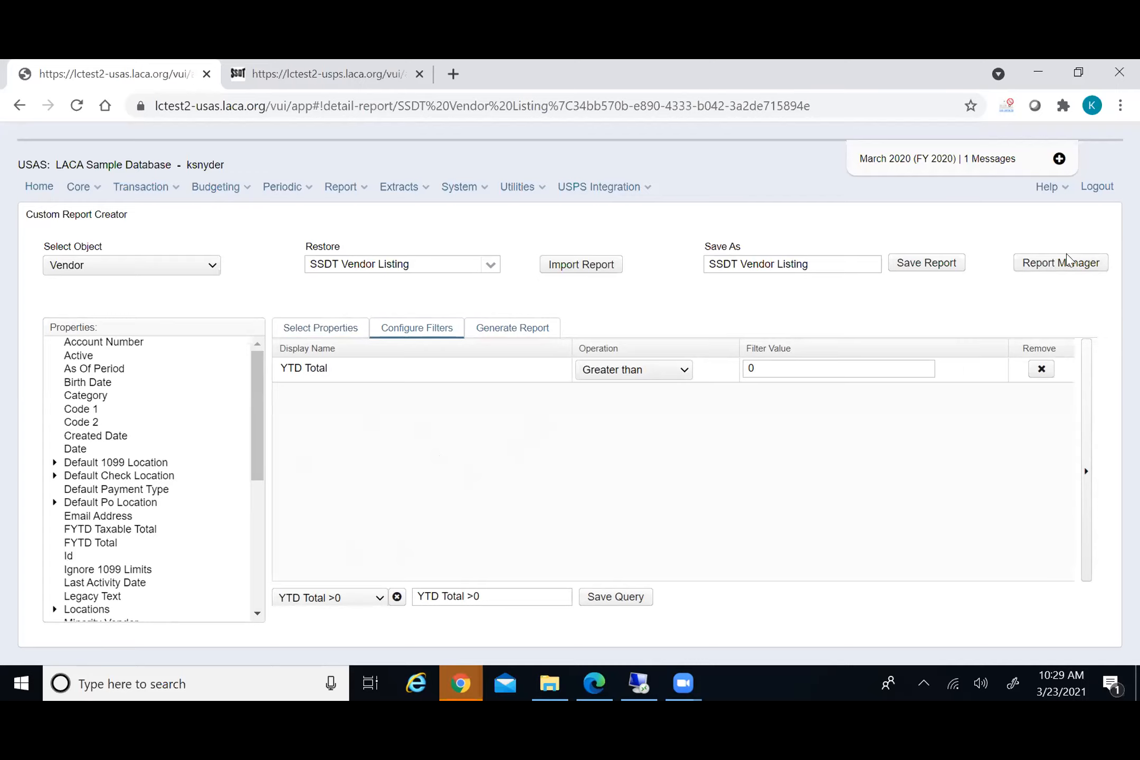
pyautogui.click(498, 328)
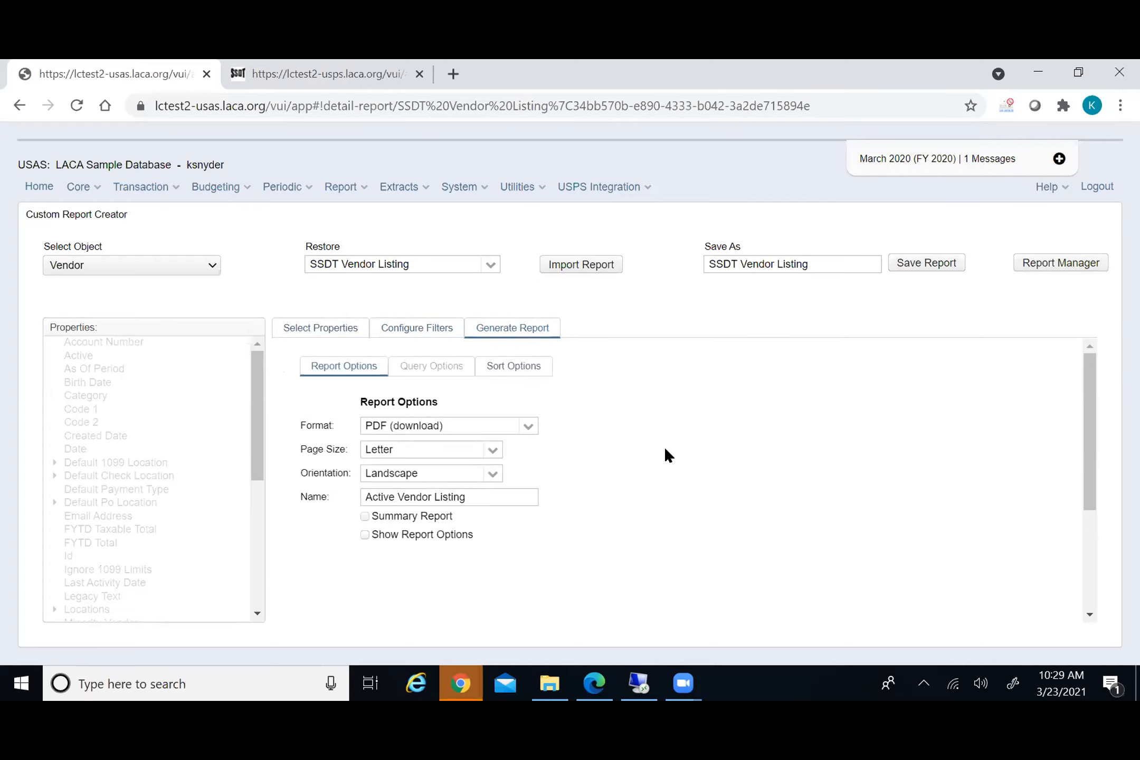
pyautogui.click(335, 334)
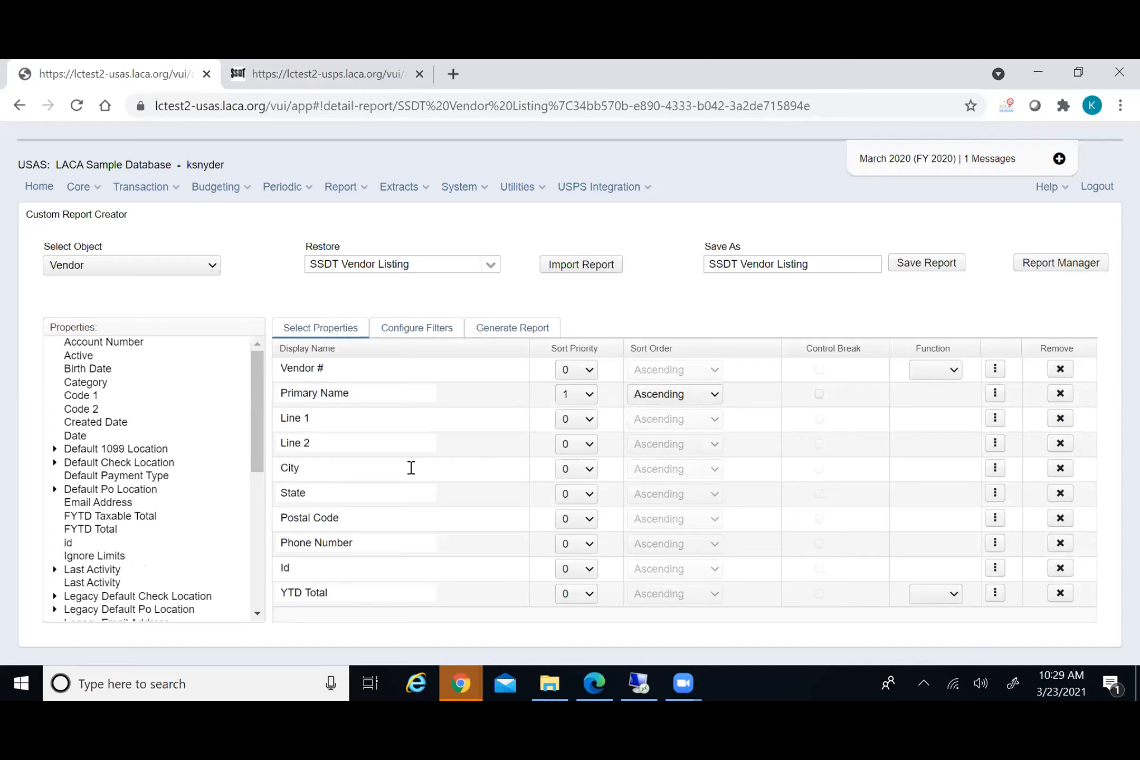
pyautogui.click(424, 333)
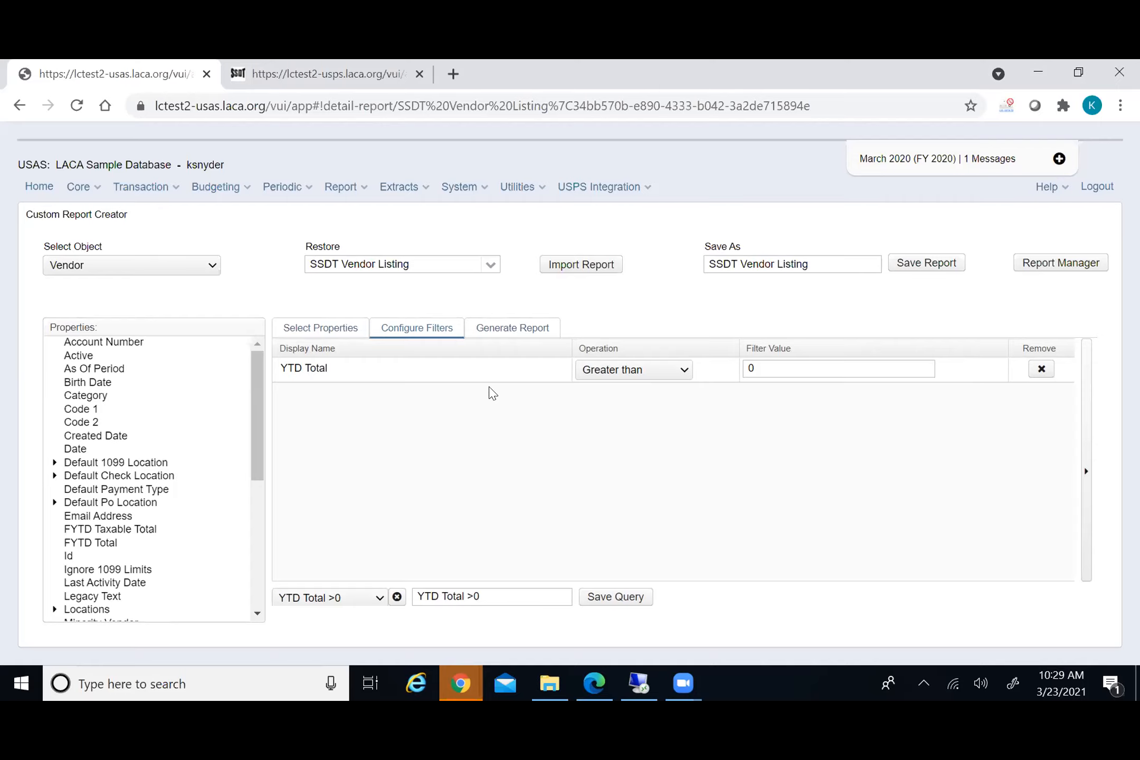
pyautogui.click(520, 332)
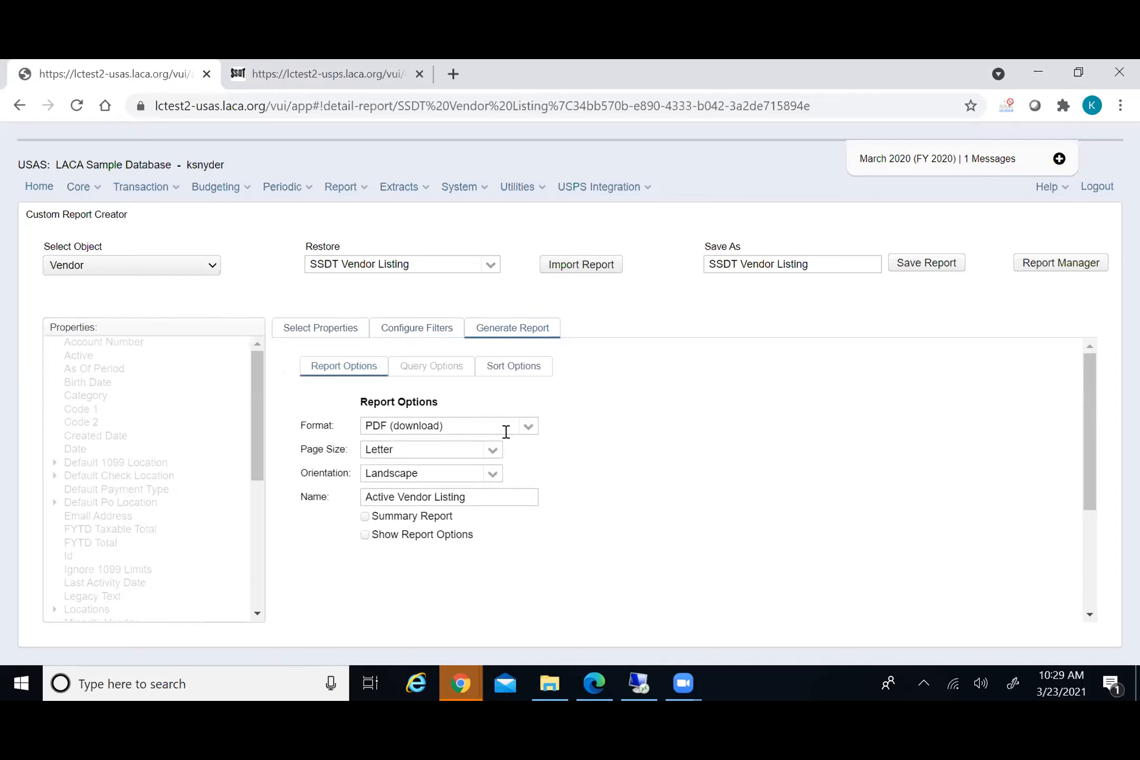
pyautogui.scroll(-3, 652, 460)
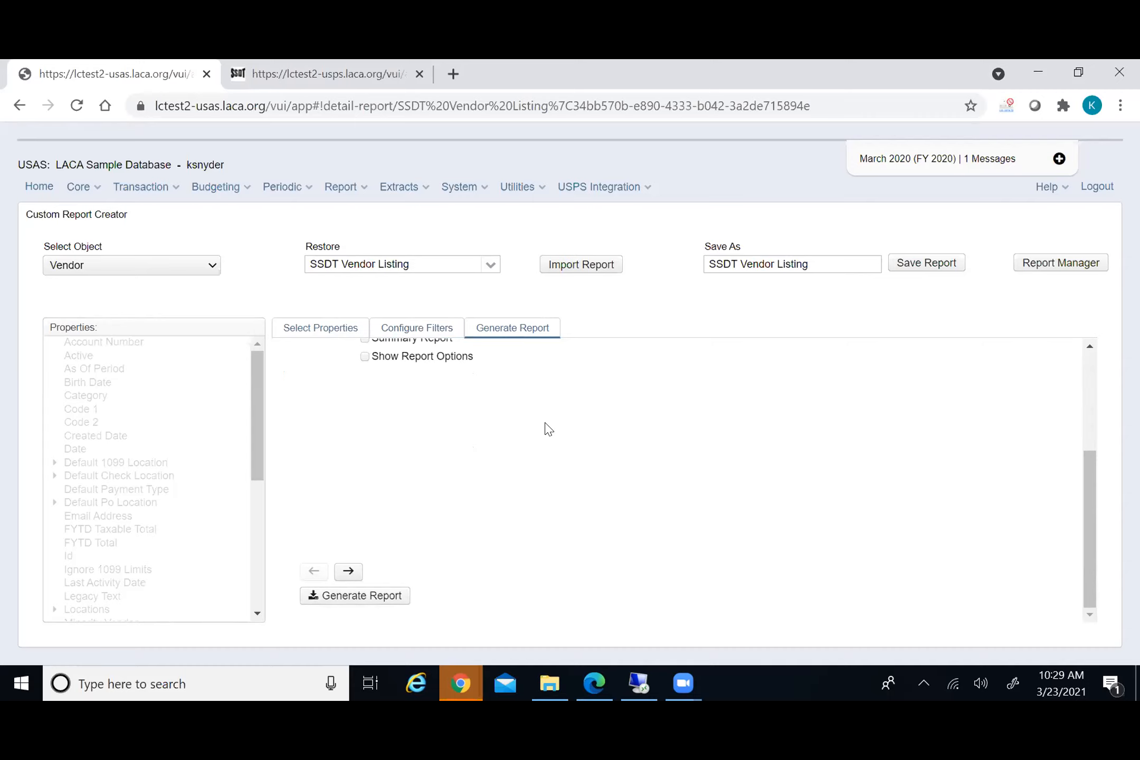
pyautogui.scroll(3, 549, 437)
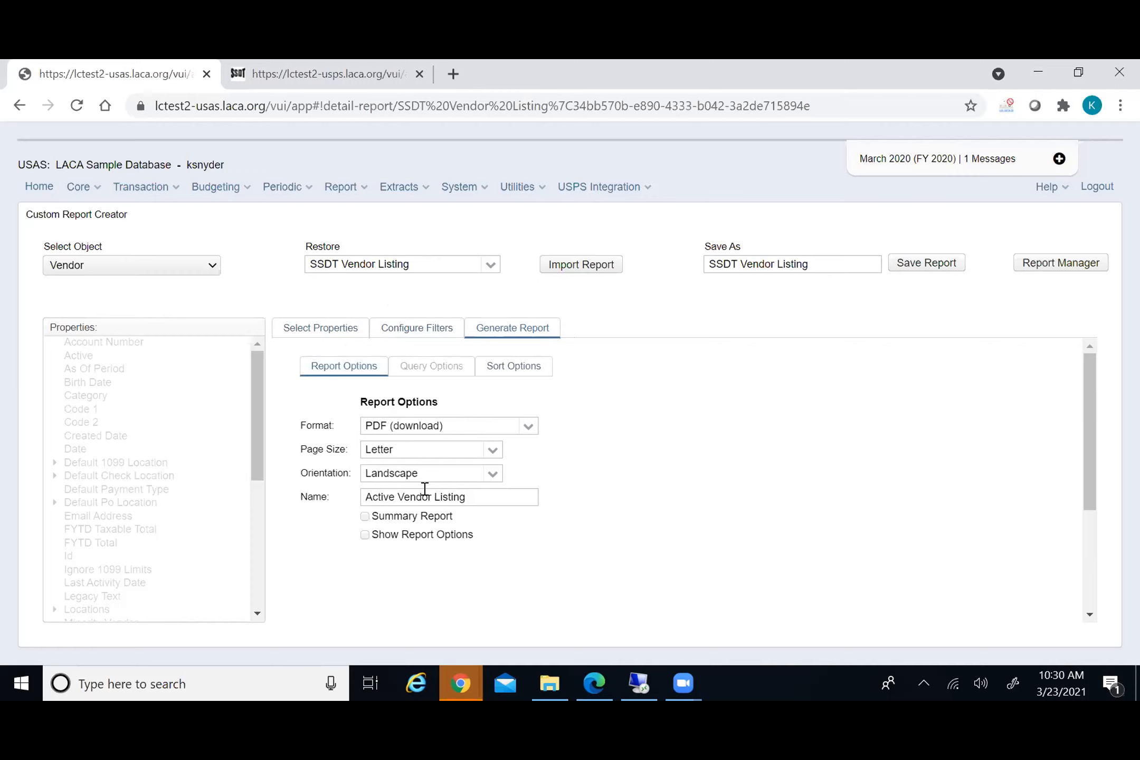
pyautogui.scroll(-3, 672, 512)
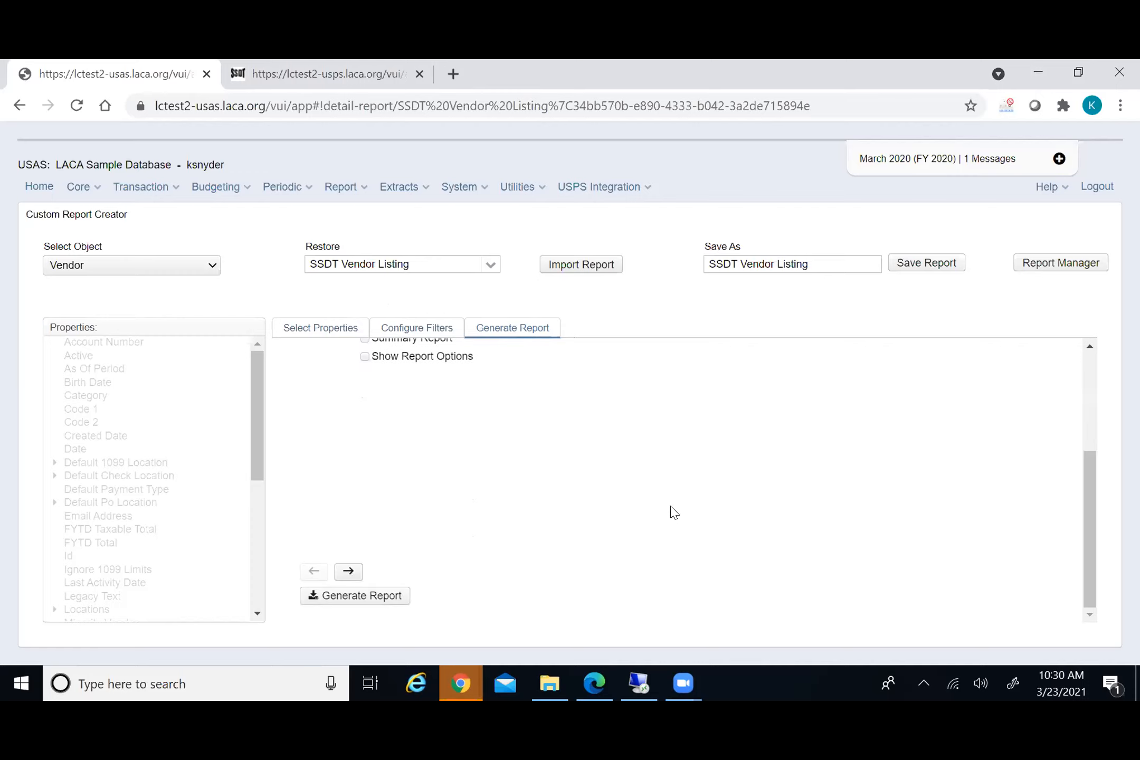
pyautogui.click(352, 572)
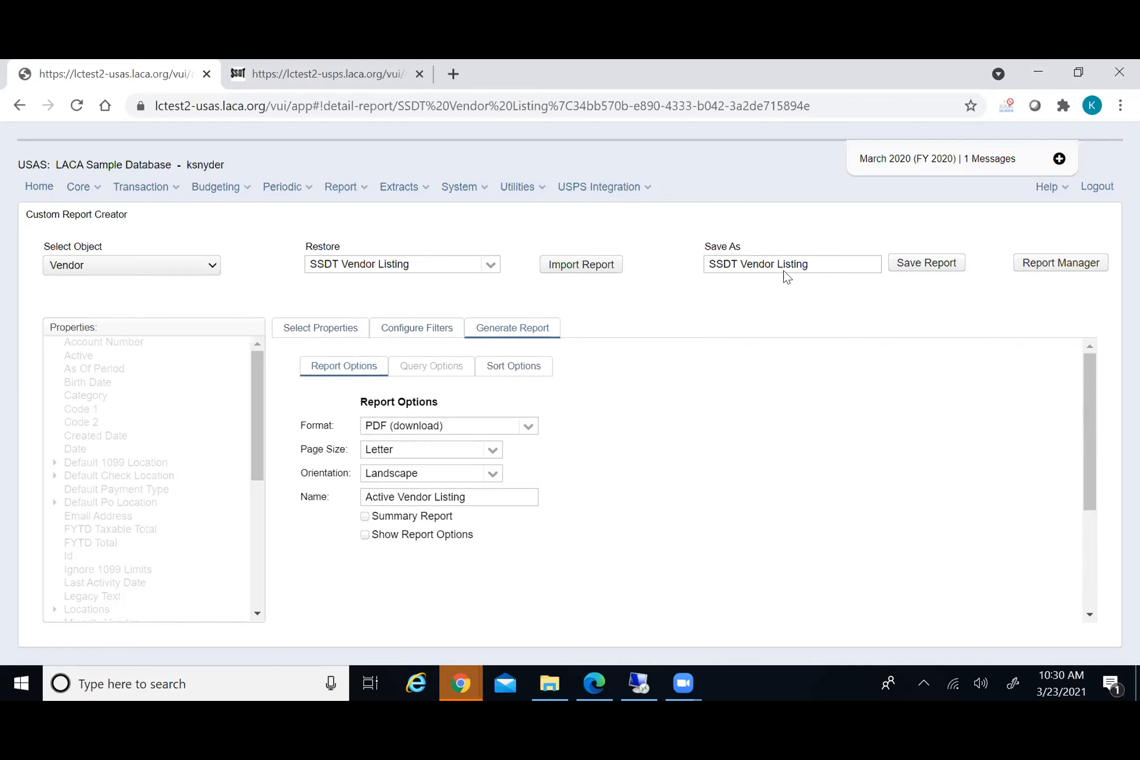
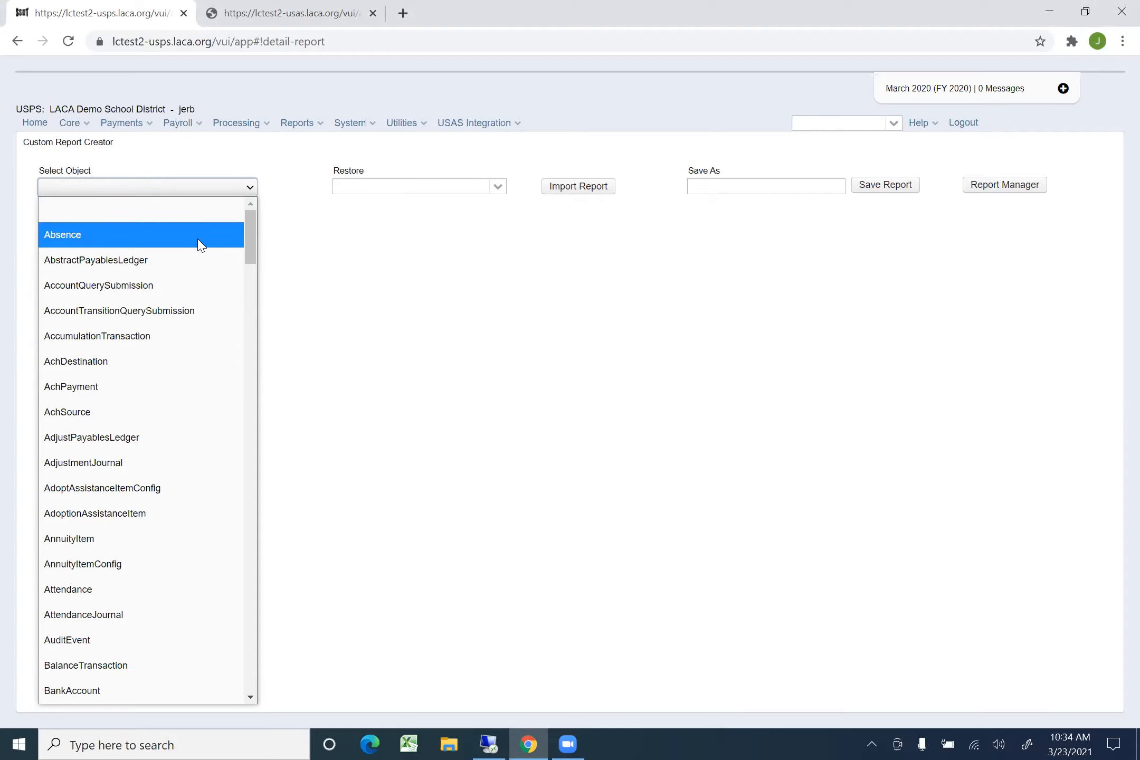
# Choose Absence as the Custom Report Creator's report object
pyautogui.click(199, 244)
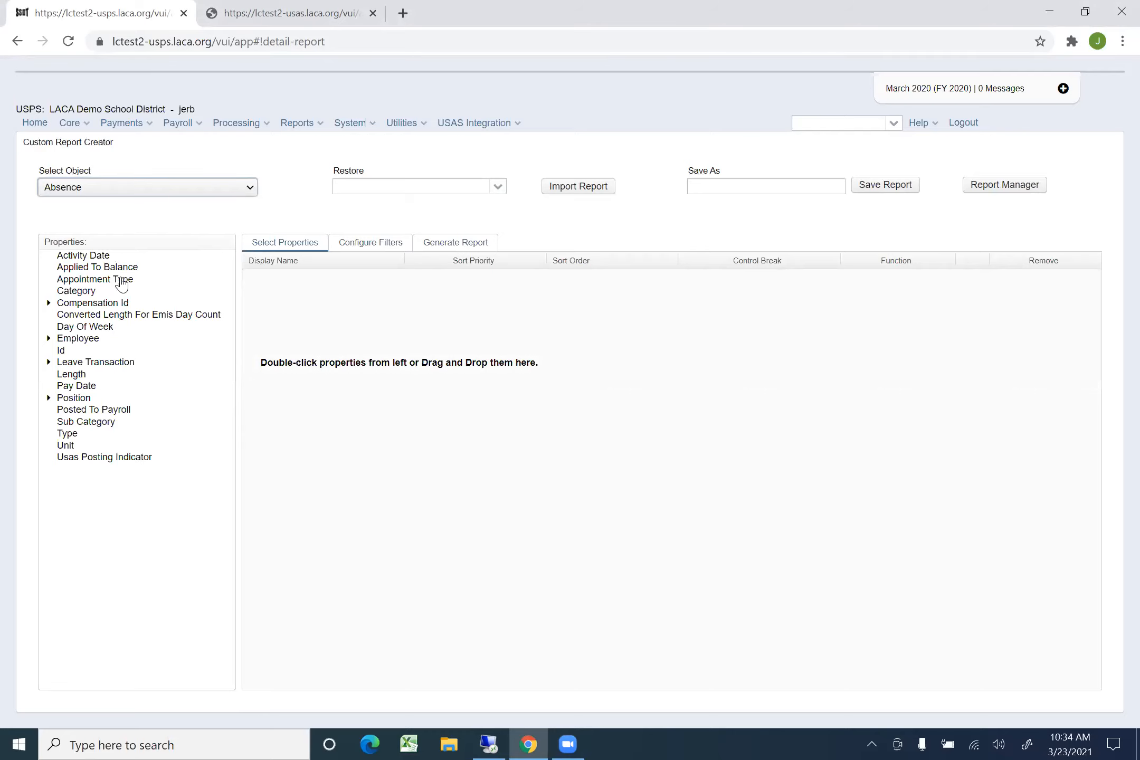
# Try Compensation as the report object, then settle on Employee instead
pyautogui.click(247, 191)
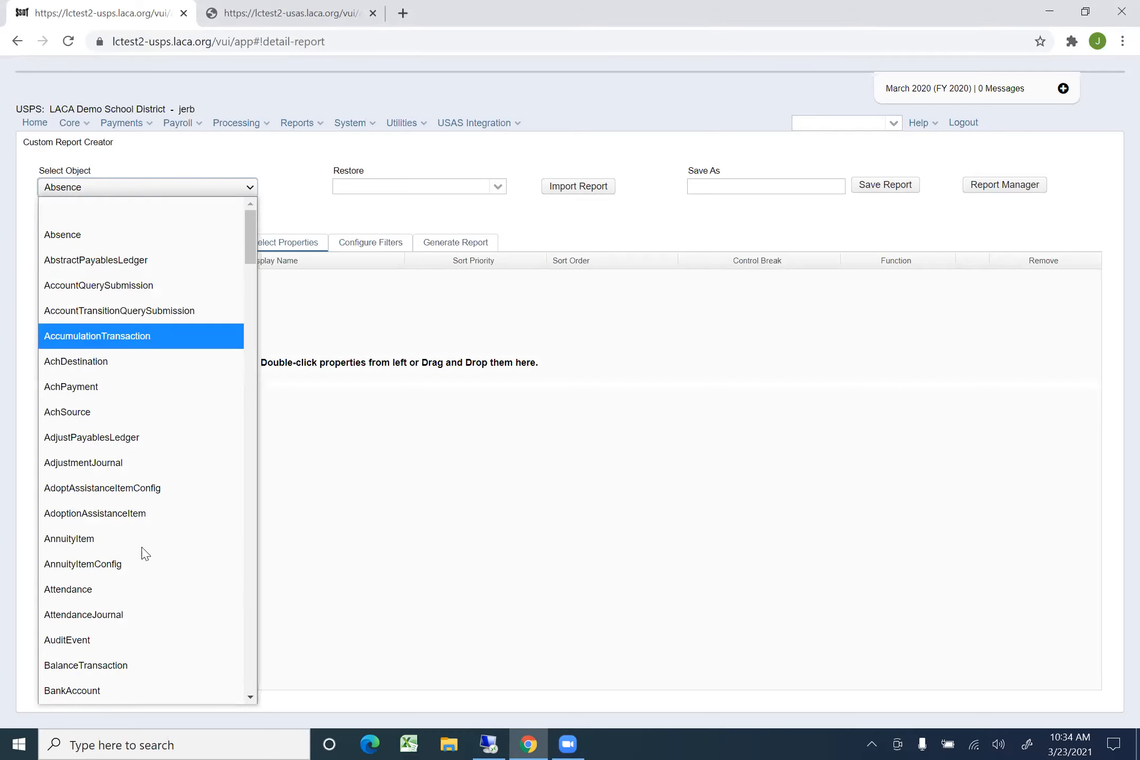
pyautogui.scroll(-10, 142, 589)
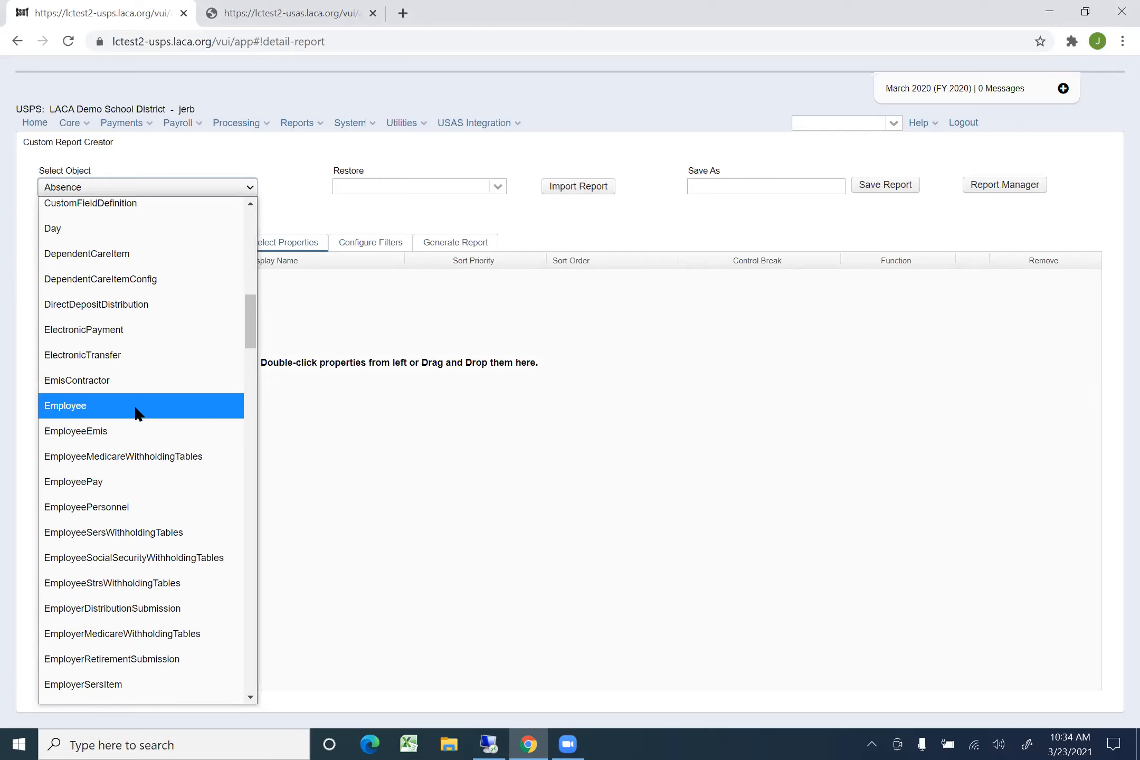
pyautogui.scroll(5, 140, 325)
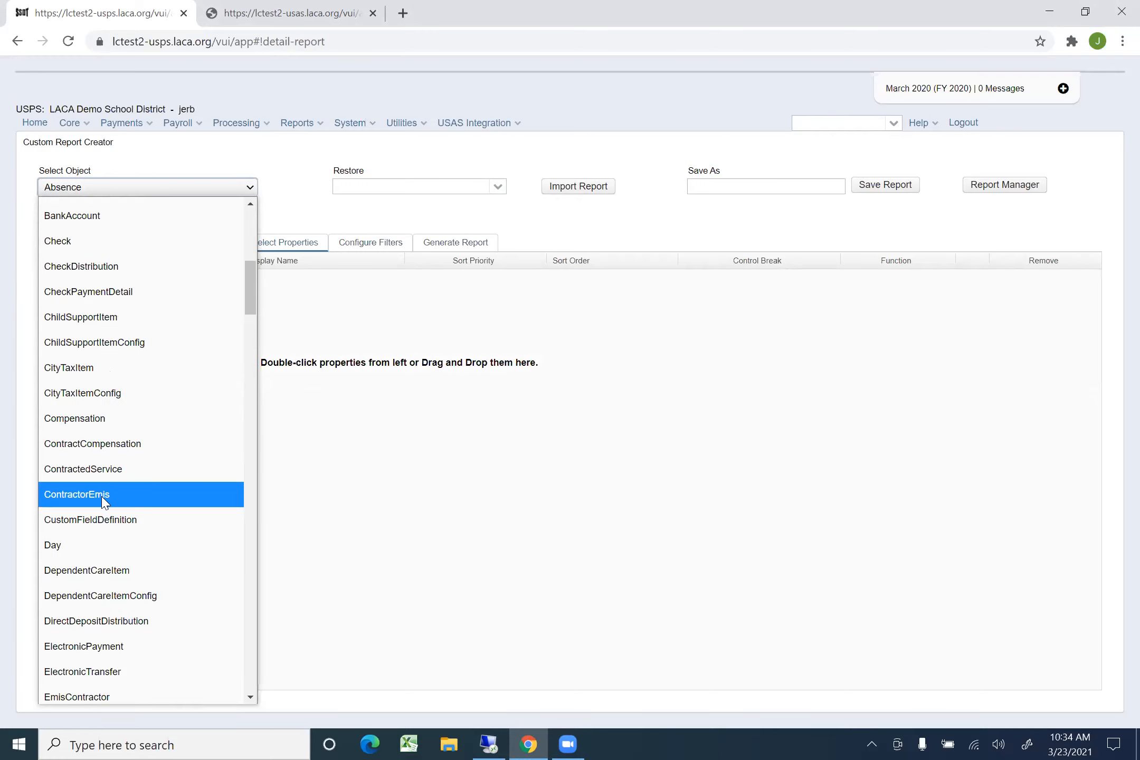
pyautogui.click(126, 428)
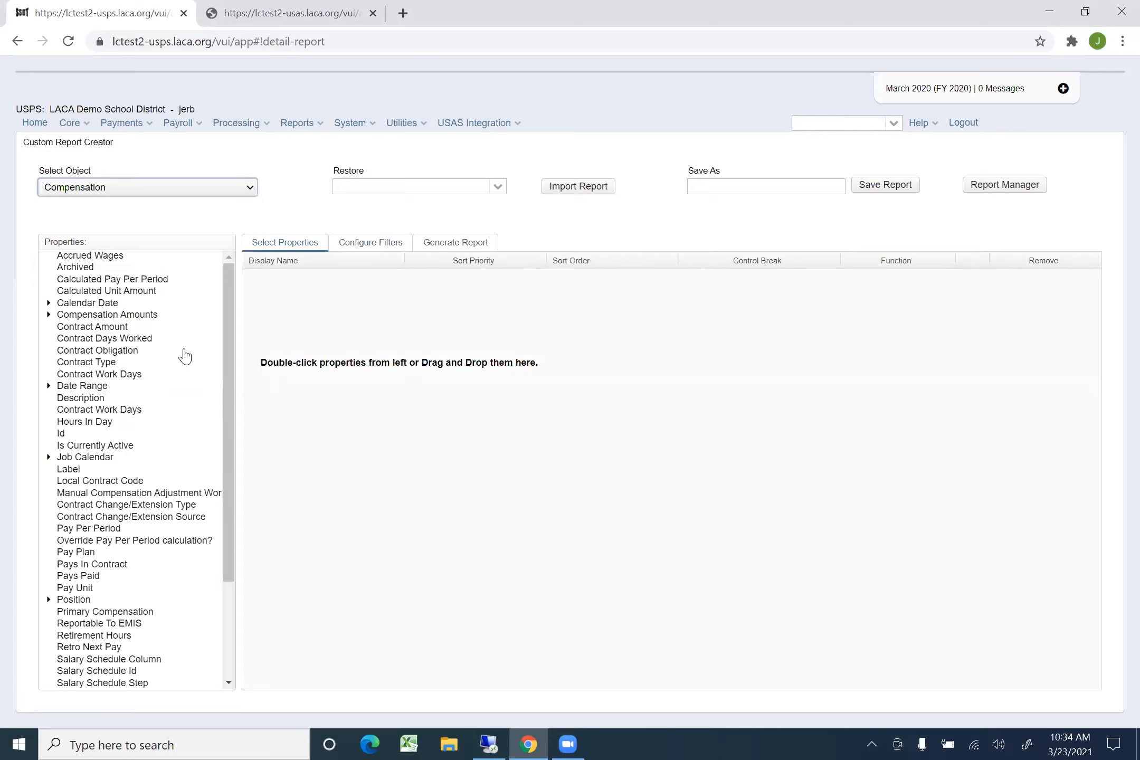
pyautogui.click(249, 188)
pyautogui.scroll(-10, 146, 581)
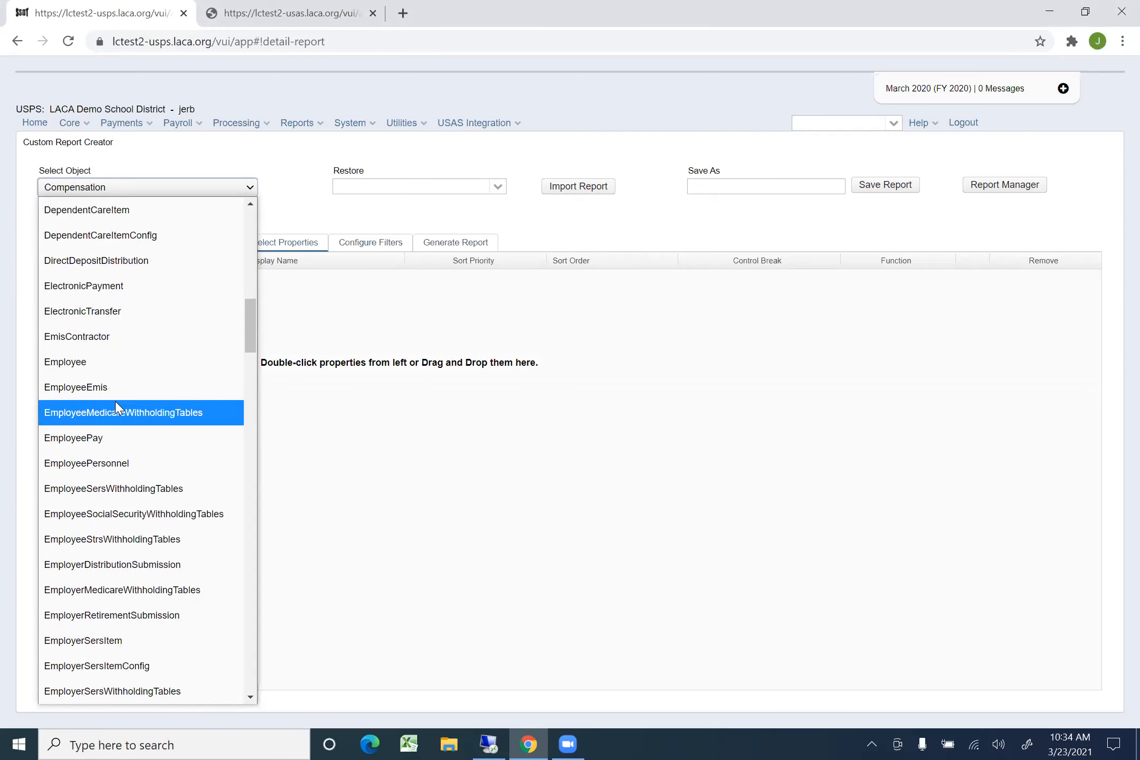
pyautogui.click(111, 370)
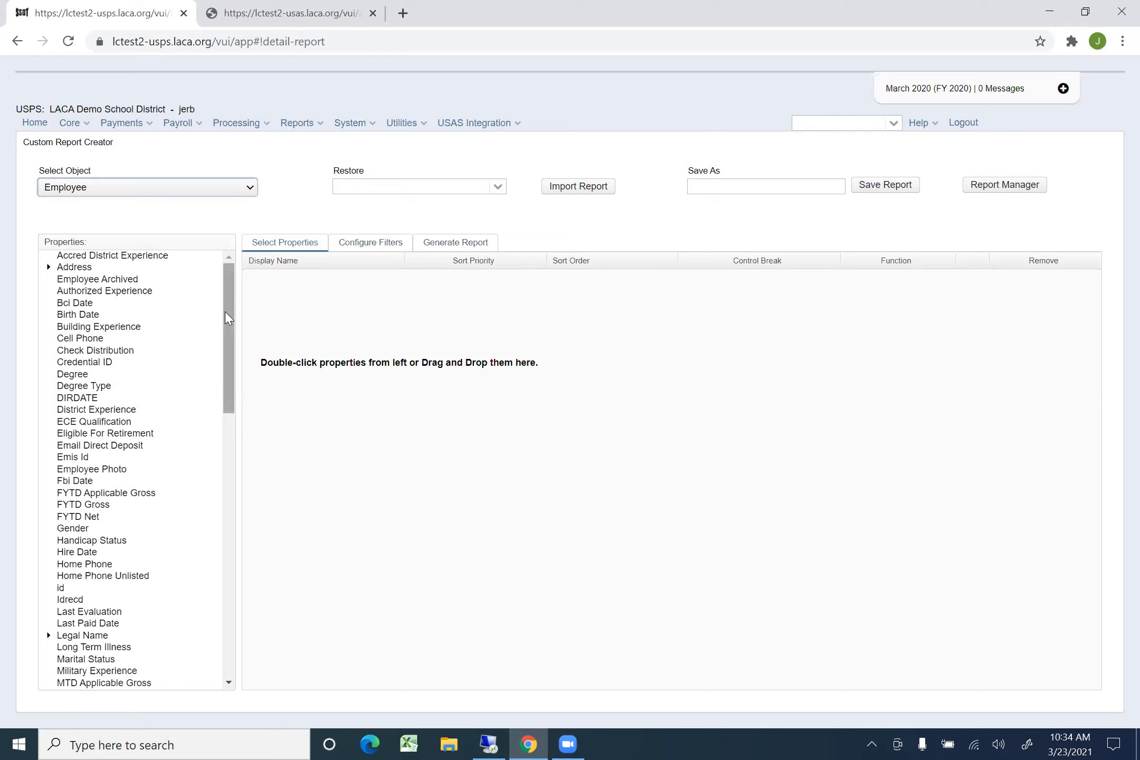
# Expand the Employee's Legal Name group, briefly expanding and collapsing Address first
pyautogui.moveTo(226, 317)
pyautogui.mouseDown()
pyautogui.moveTo(236, 373)
pyautogui.moveTo(226, 371)
pyautogui.moveTo(238, 328)
pyautogui.mouseUp()
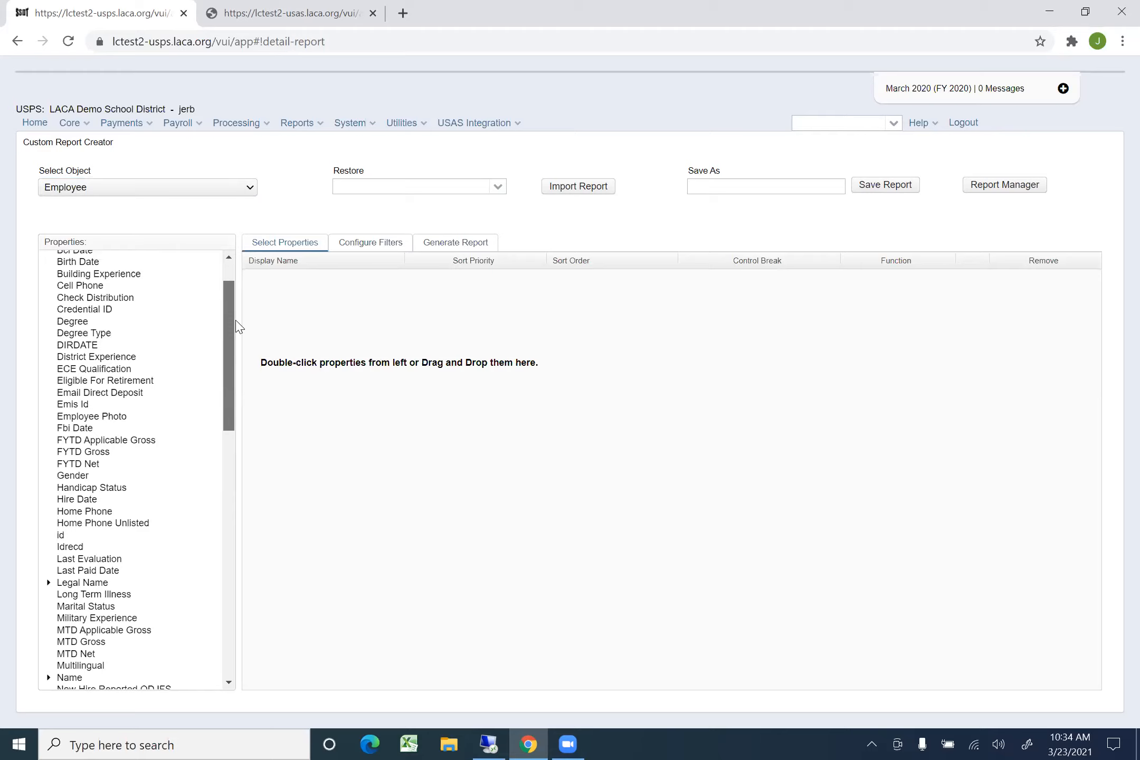
pyautogui.moveTo(237, 326); pyautogui.dragTo(233, 329)
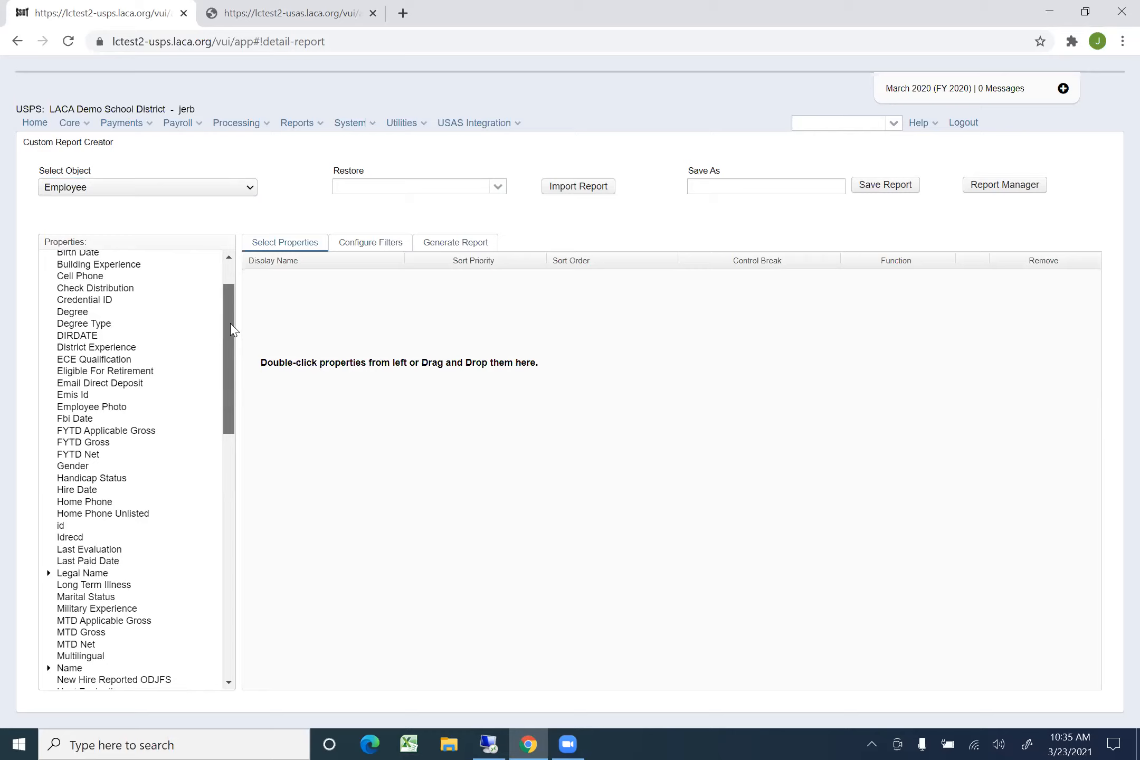
pyautogui.moveTo(233, 329); pyautogui.dragTo(245, 294)
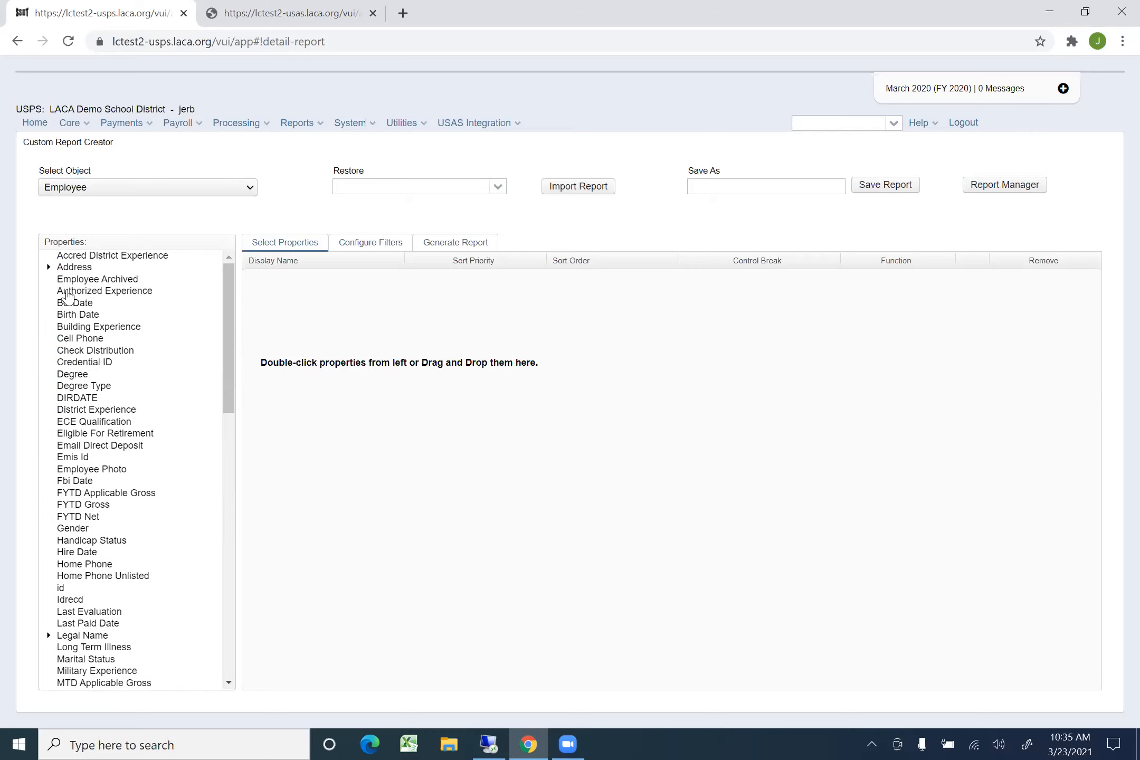
pyautogui.click(49, 268)
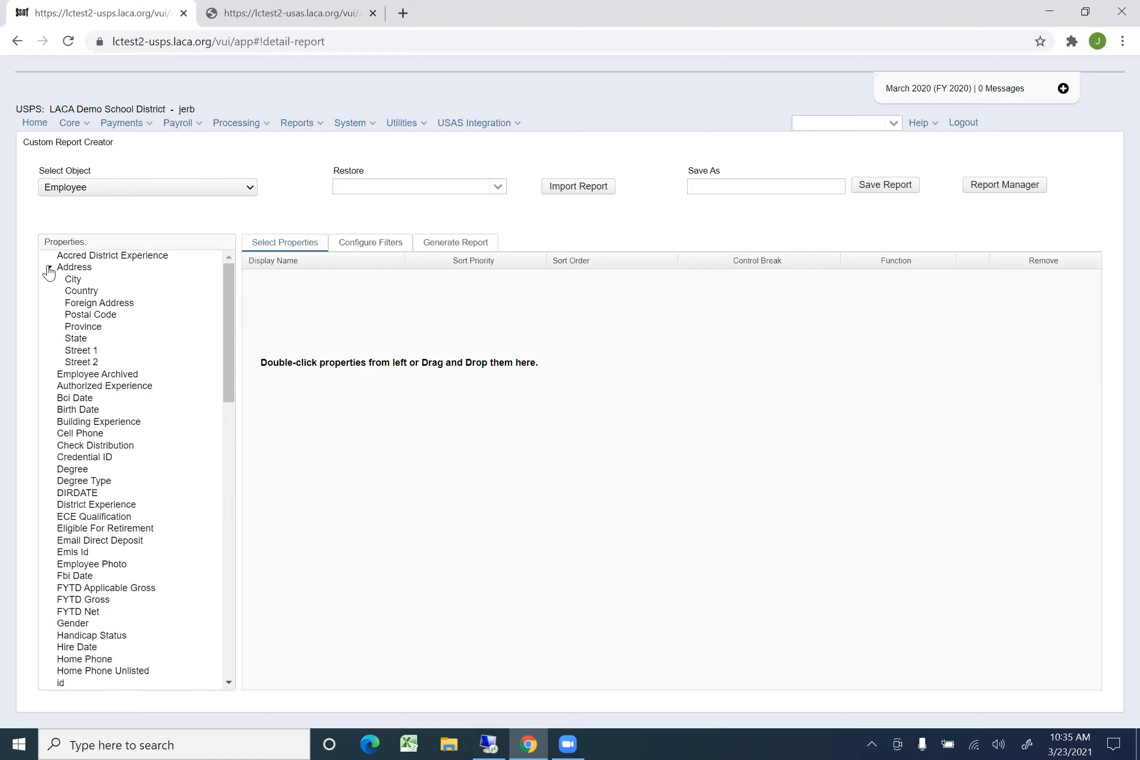
pyautogui.click(48, 270)
pyautogui.scroll(-3, 47, 492)
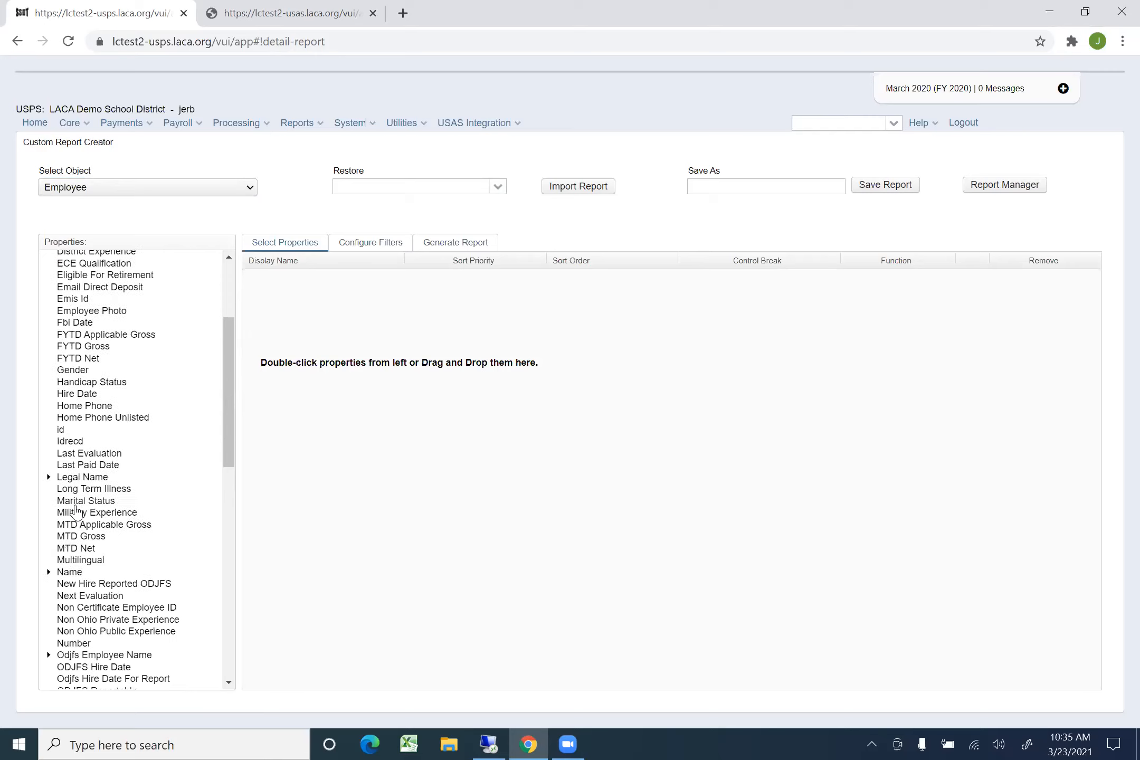
pyautogui.click(48, 478)
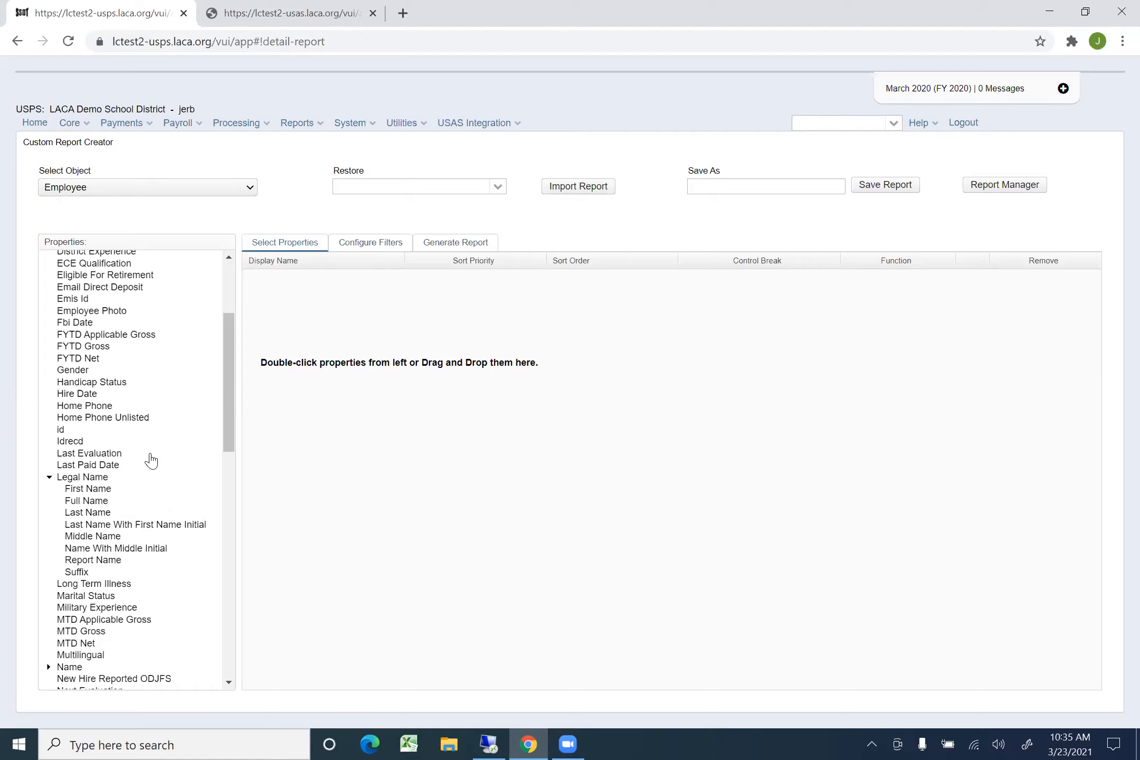
pyautogui.scroll(-1, 141, 602)
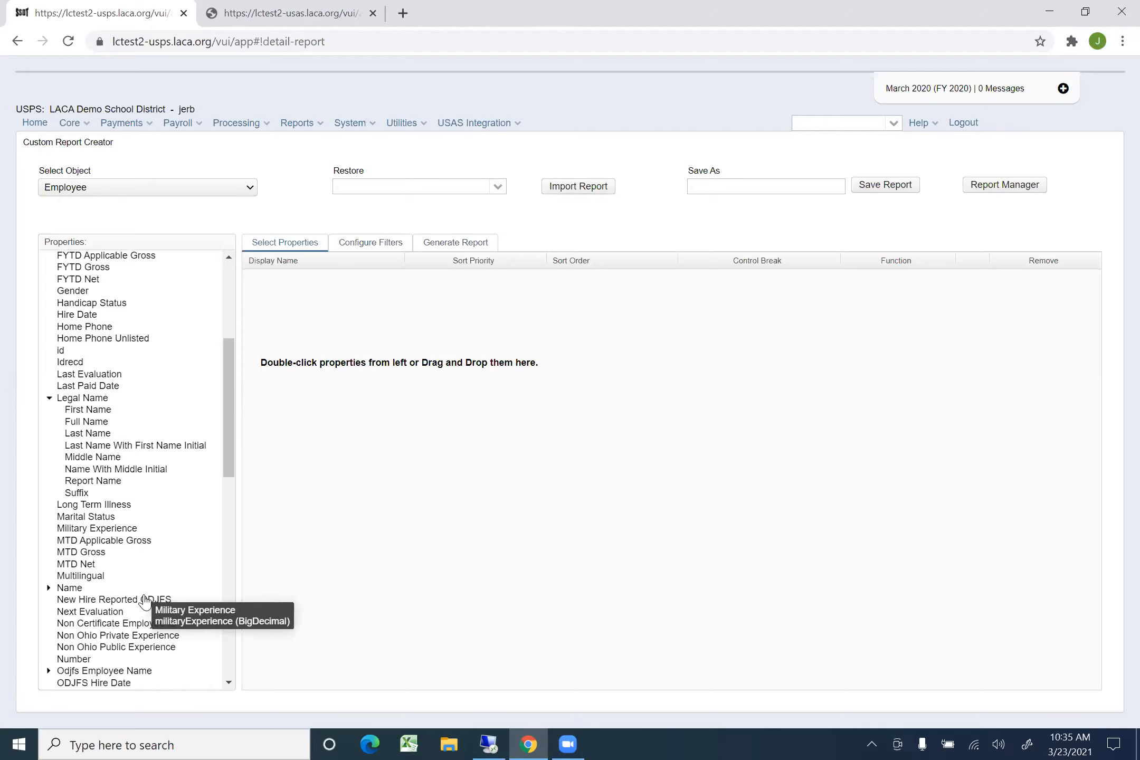
# Add Number, First Name, Last Name, ODJFS Hire Date, ODJFS Reportable, QTD Gross and YTD Gross columns
pyautogui.doubleClick(73, 660)
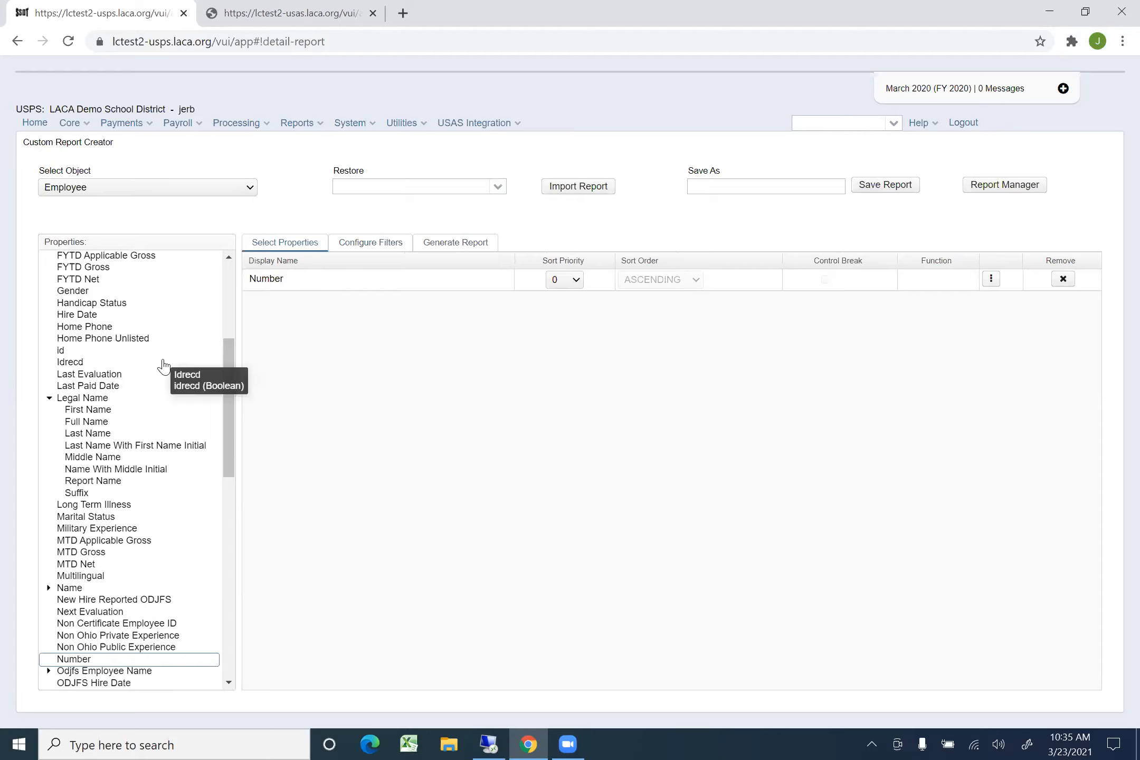
pyautogui.doubleClick(90, 413)
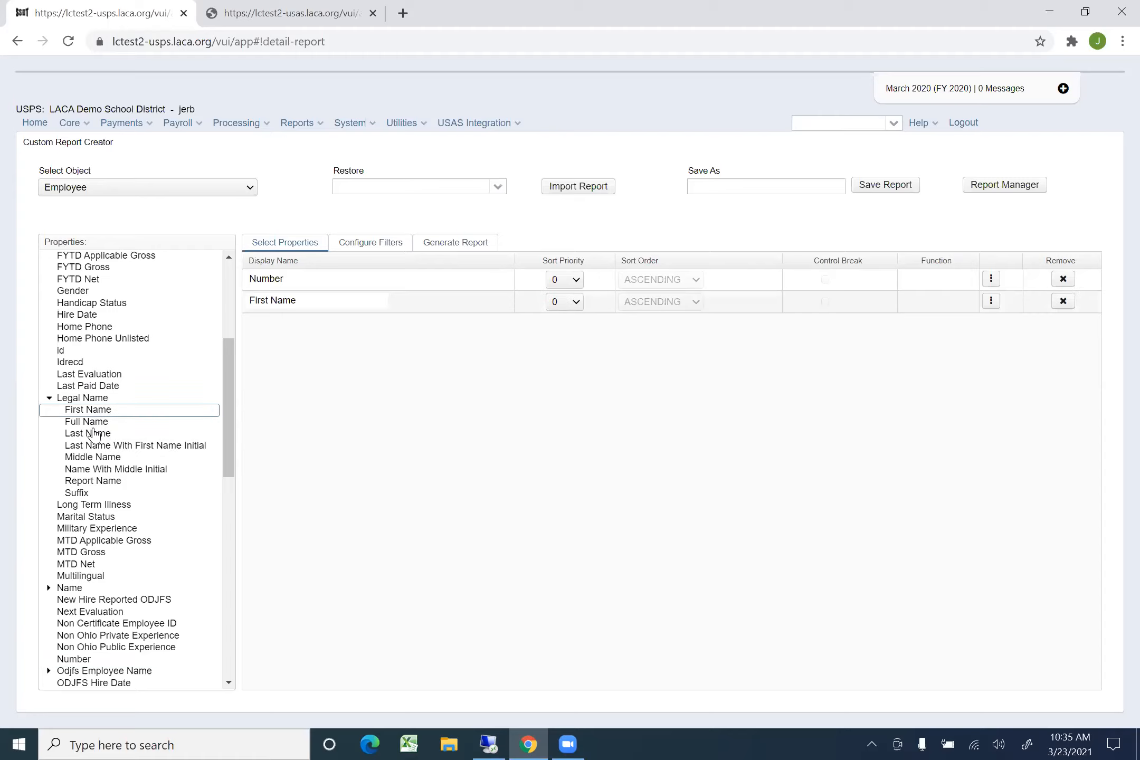
pyautogui.doubleClick(93, 434)
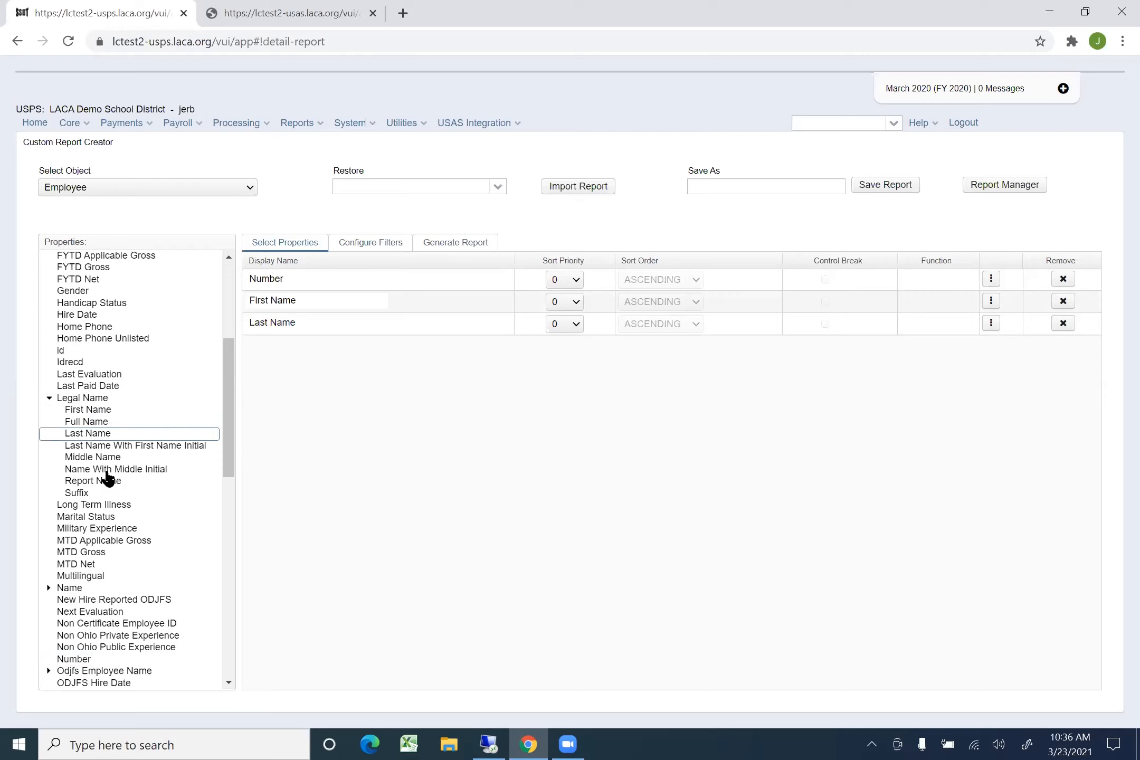
pyautogui.scroll(-2, 107, 478)
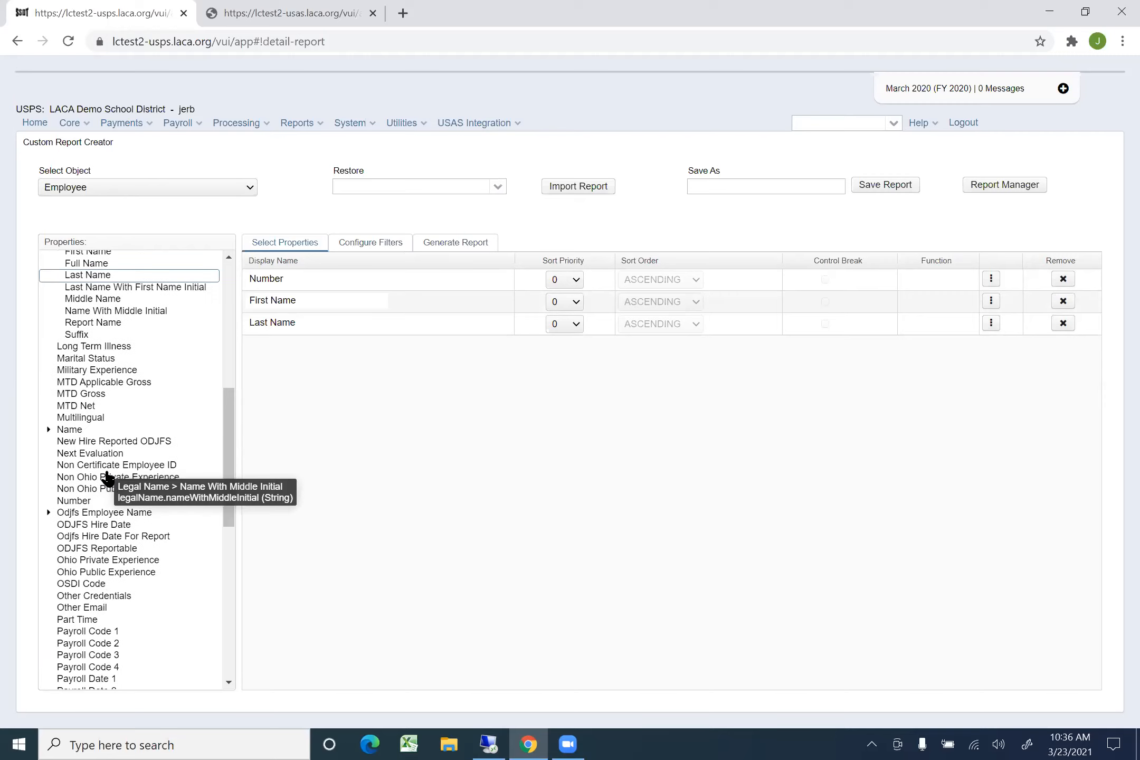
pyautogui.doubleClick(110, 525)
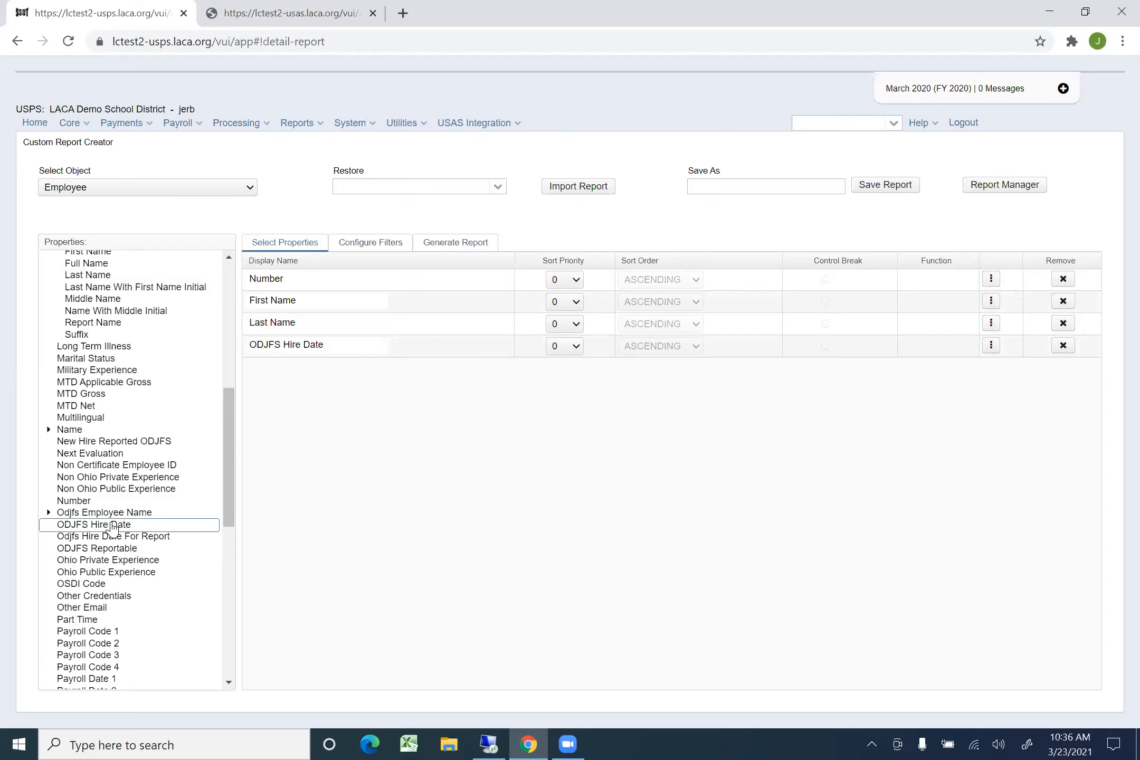
pyautogui.doubleClick(114, 549)
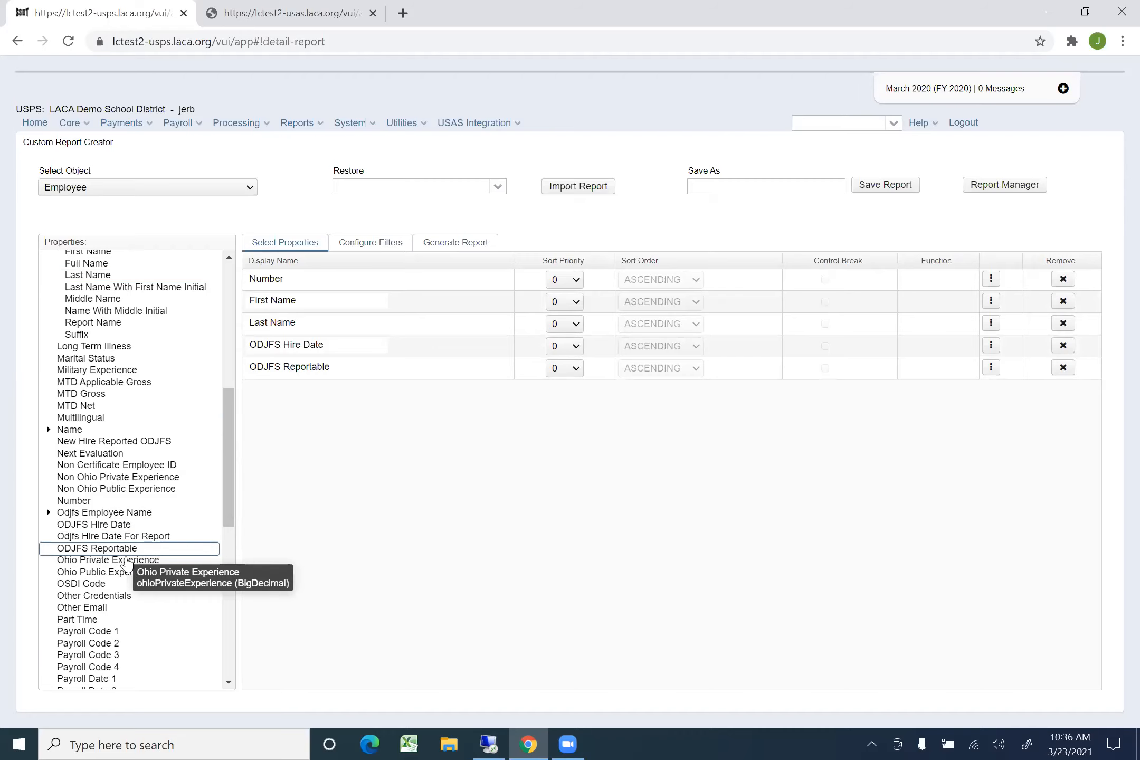
pyautogui.scroll(-6, 127, 562)
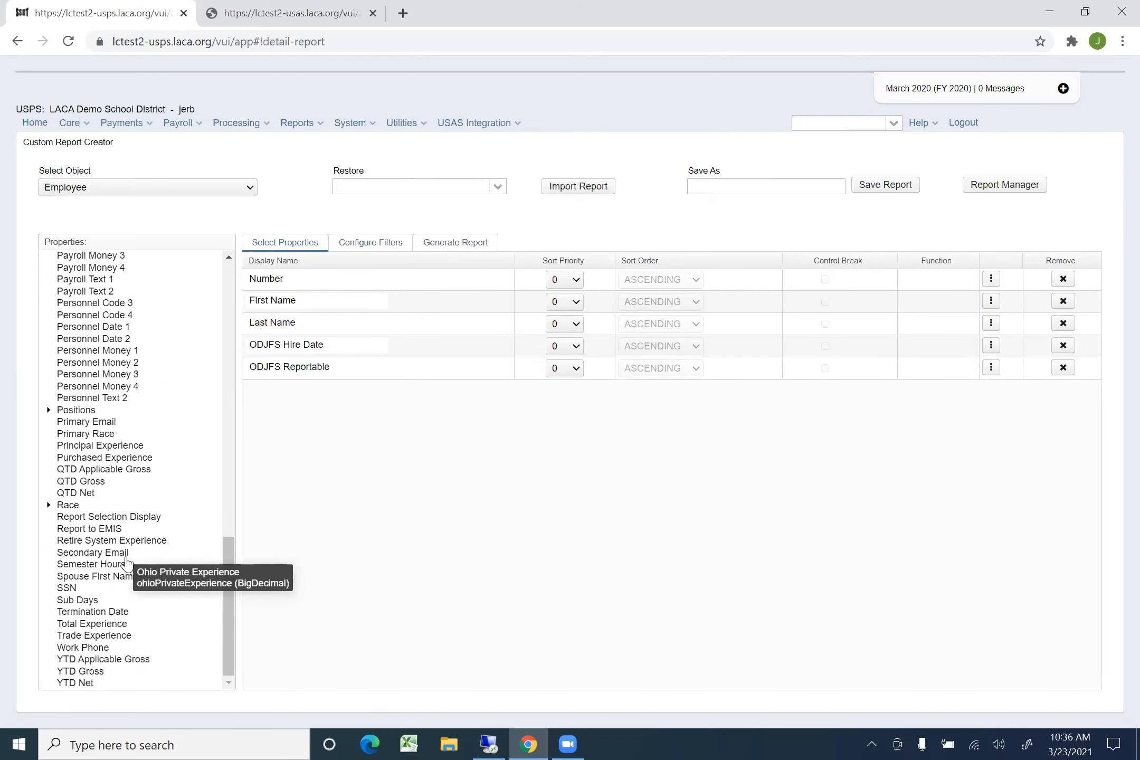
pyautogui.doubleClick(94, 482)
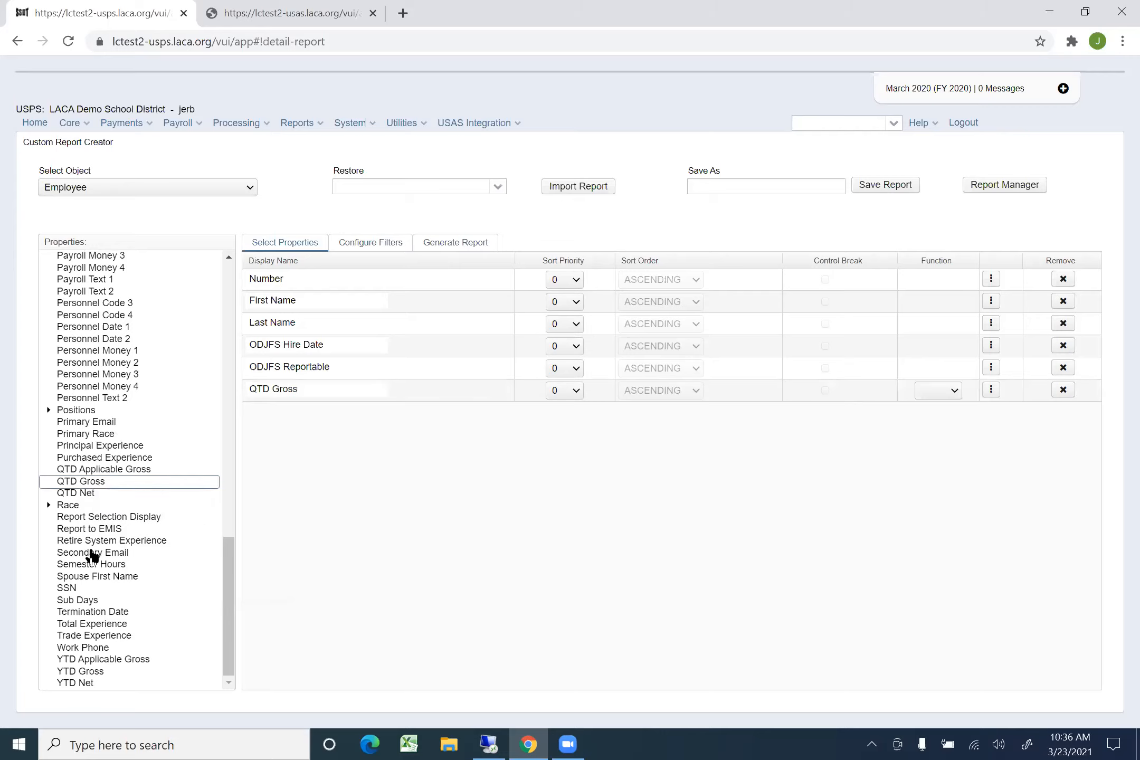
pyautogui.doubleClick(94, 676)
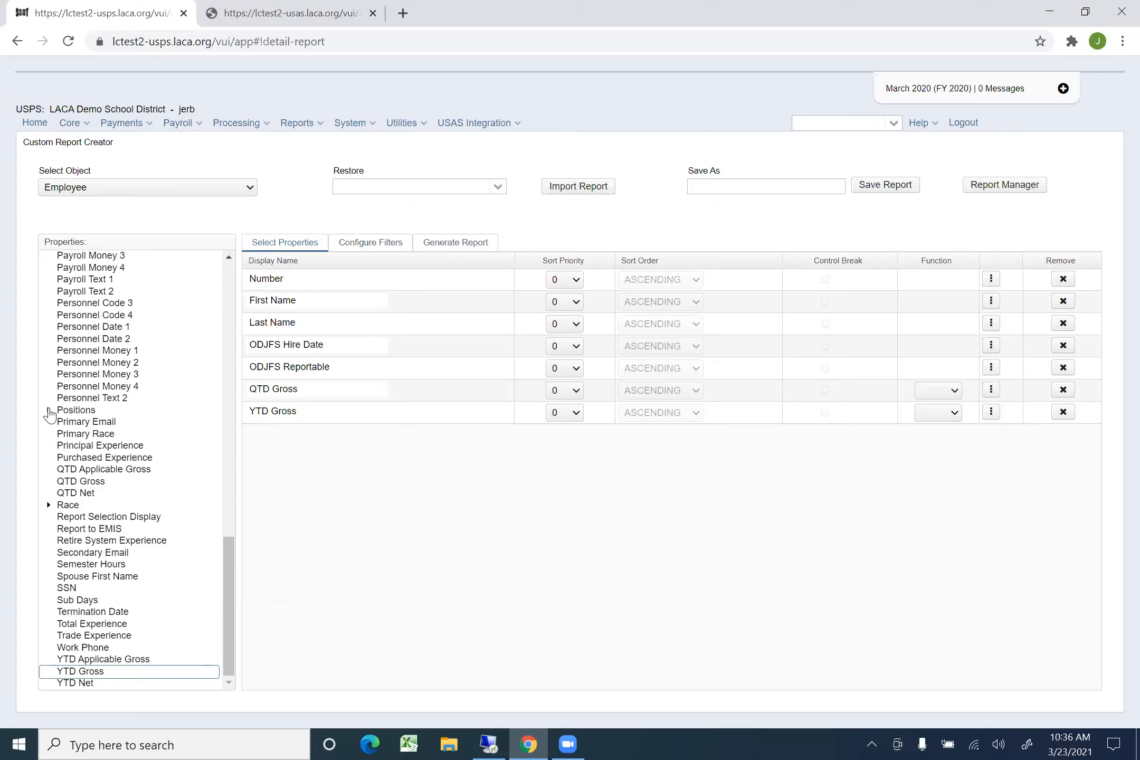
# Expand Positions and add Job Status and Position Description as columns
pyautogui.click(49, 411)
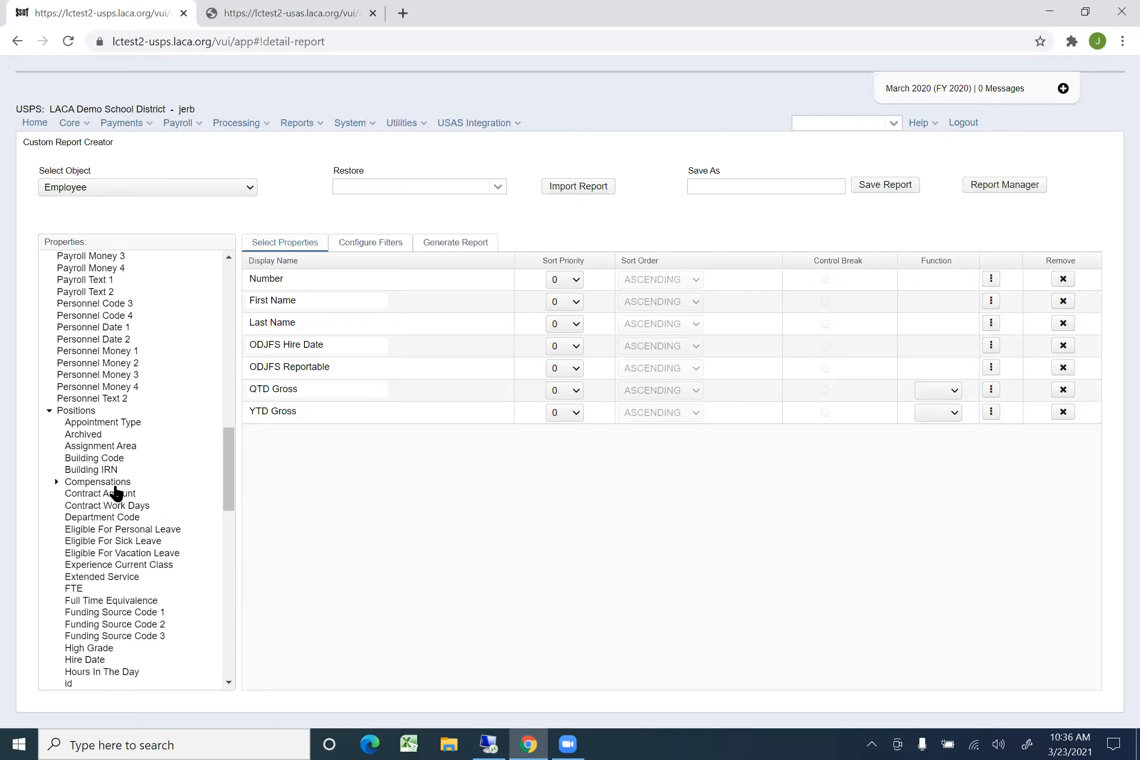
pyautogui.scroll(-3, 116, 497)
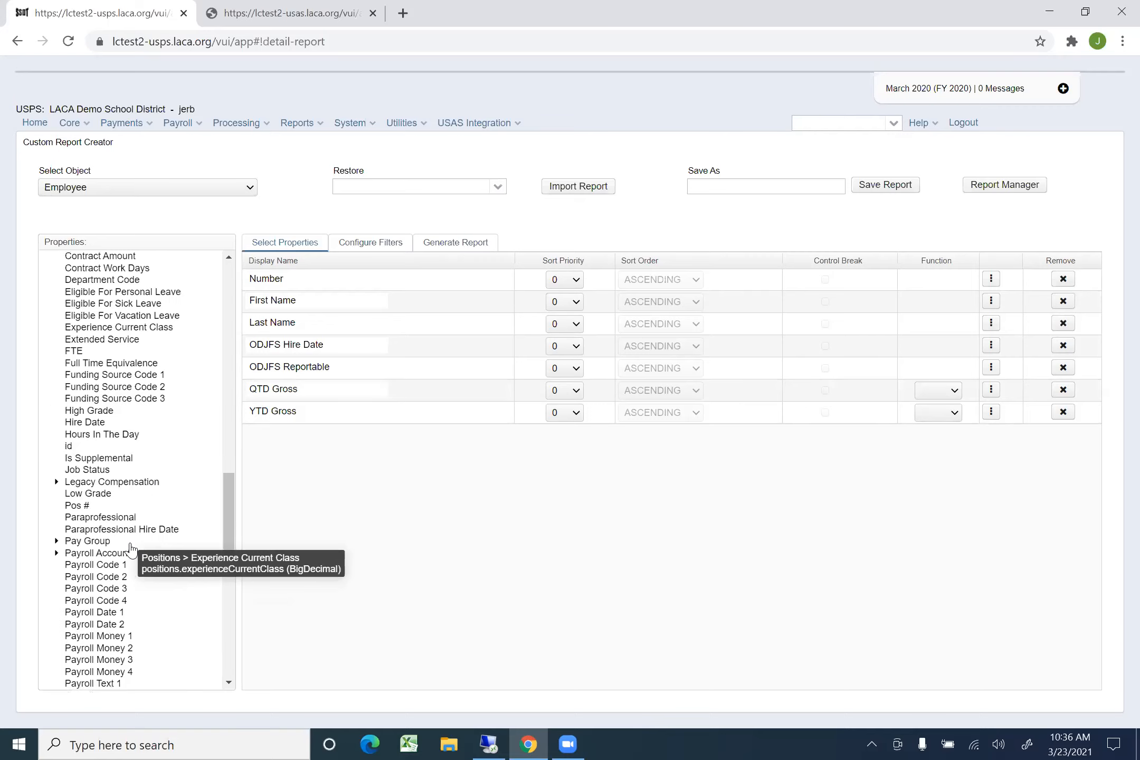
pyautogui.doubleClick(87, 470)
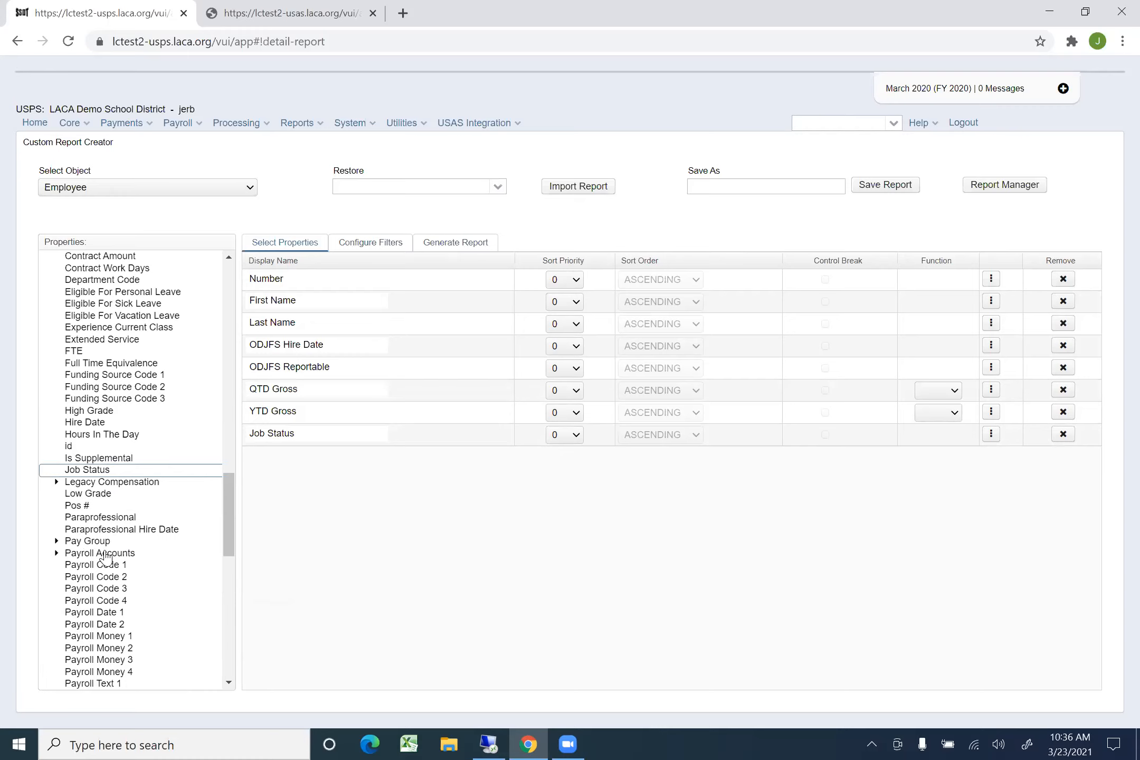
pyautogui.scroll(-7, 109, 559)
pyautogui.doubleClick(127, 517)
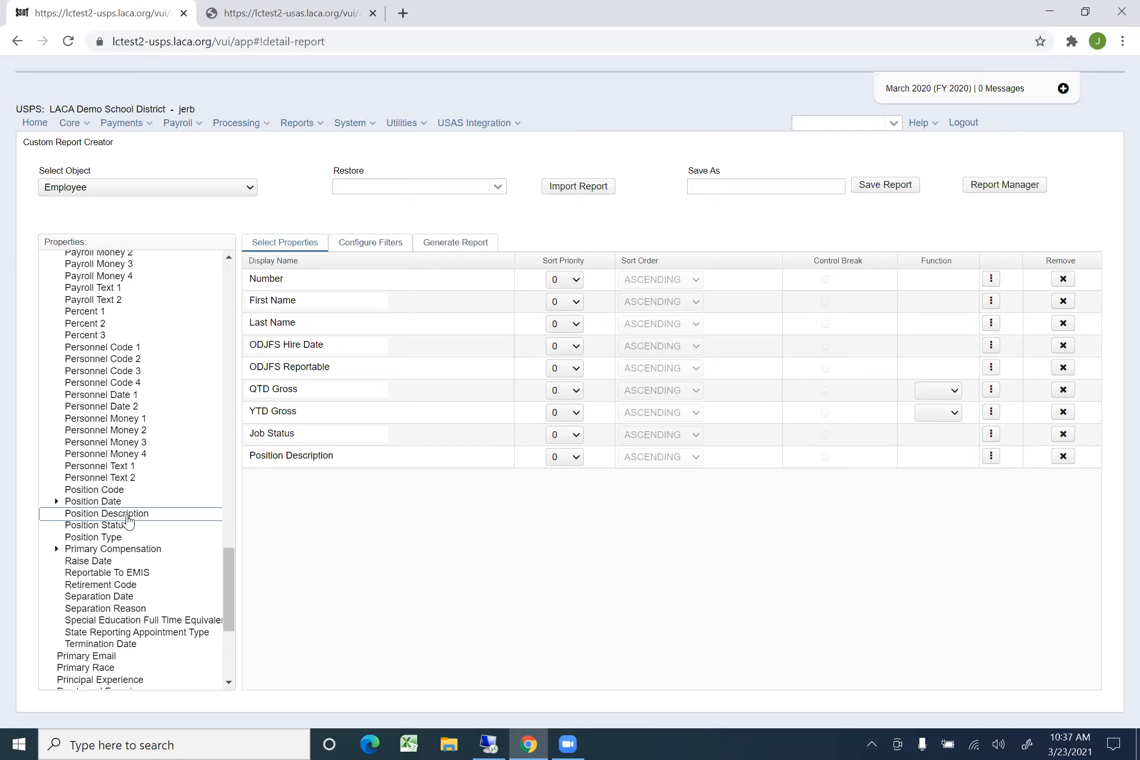
# Move Last Name above First Name and remove the Job Status column
pyautogui.click(480, 328)
pyautogui.moveTo(477, 331); pyautogui.dragTo(490, 298)
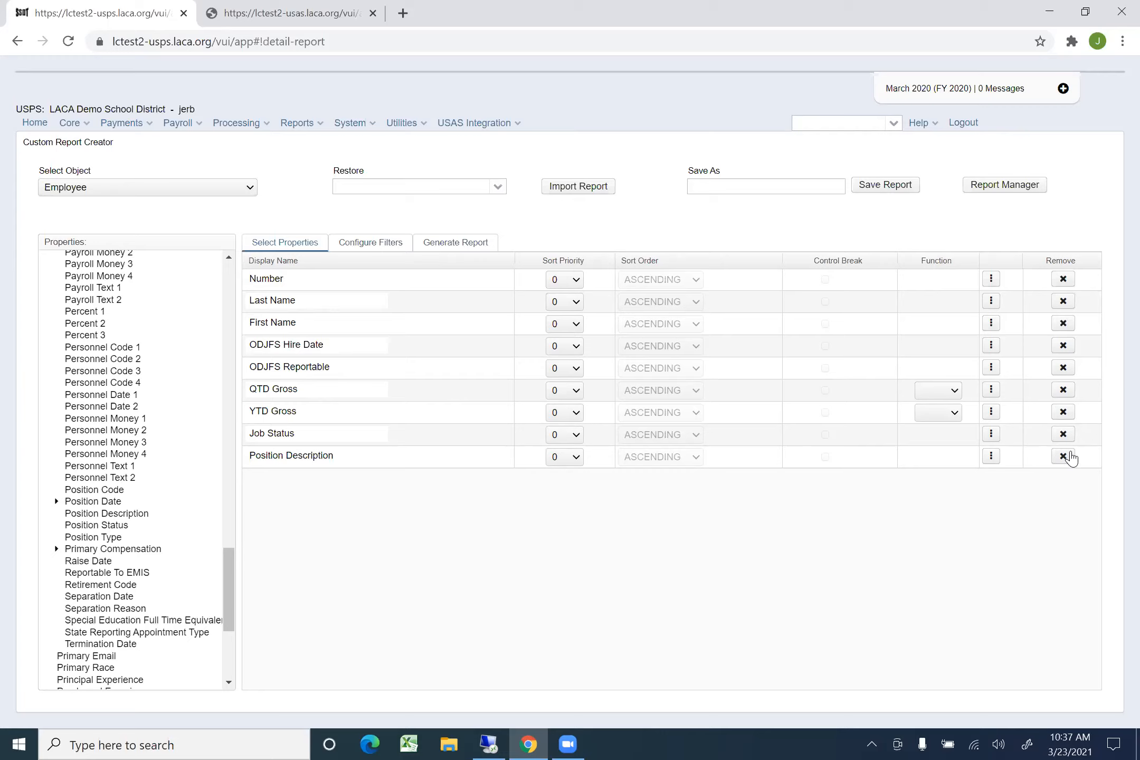
pyautogui.click(1064, 434)
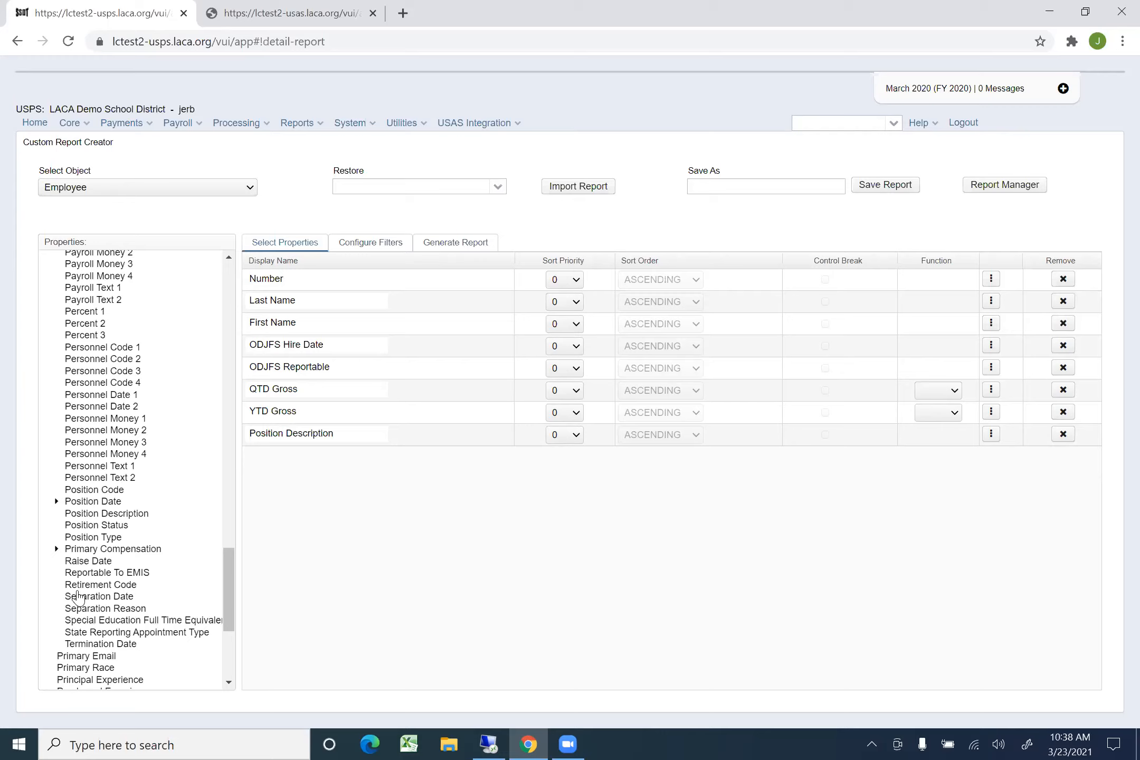
pyautogui.scroll(1, 103, 400)
pyautogui.scroll(3, 103, 400)
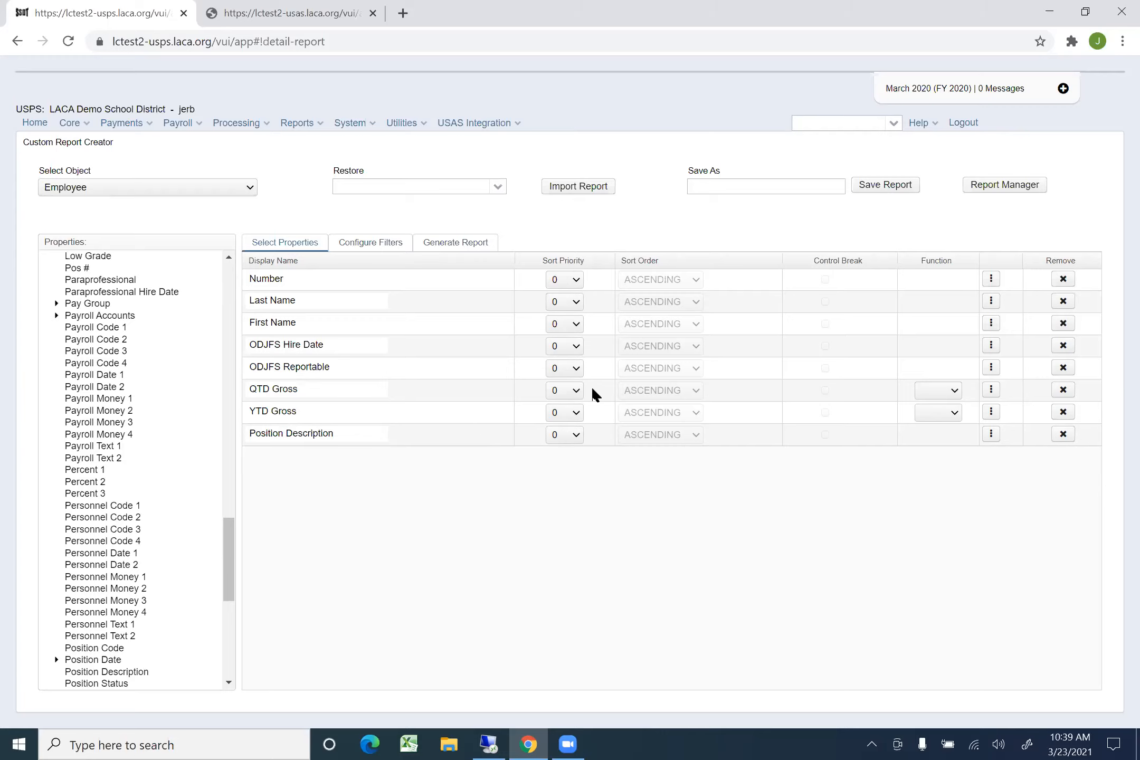
# Give Last Name sort priority 1 and First Name sort priority 2
pyautogui.click(577, 304)
pyautogui.click(564, 351)
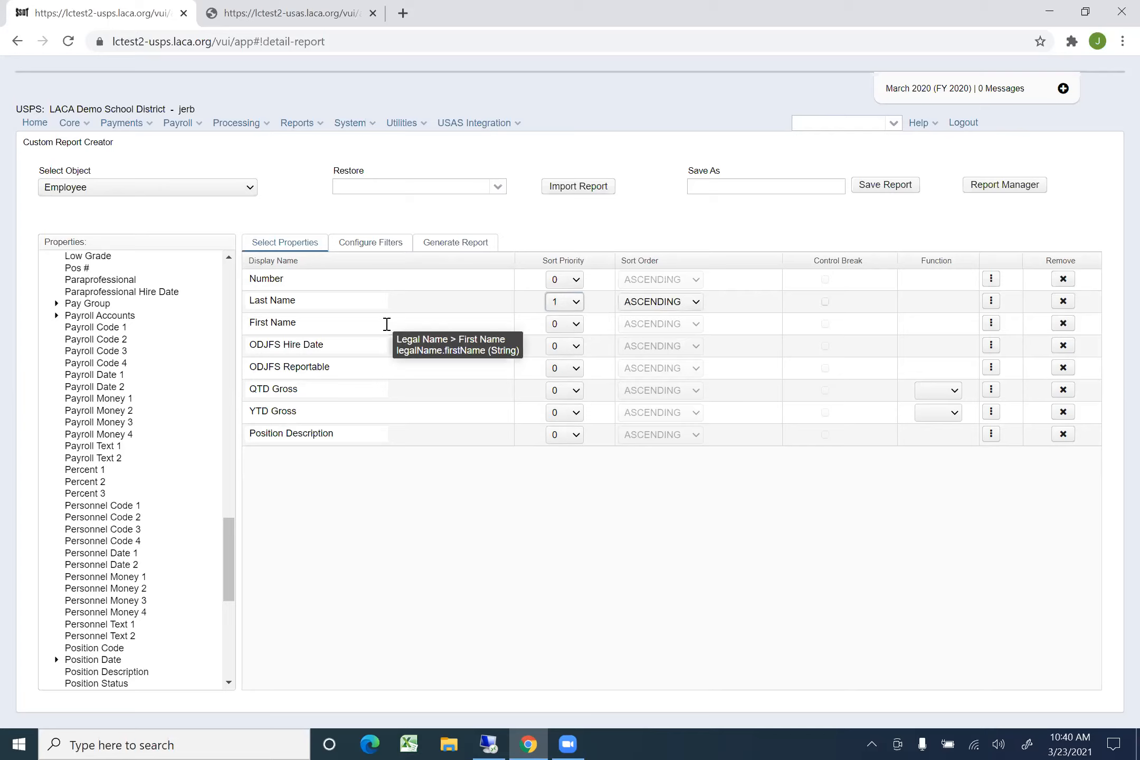
pyautogui.click(579, 325)
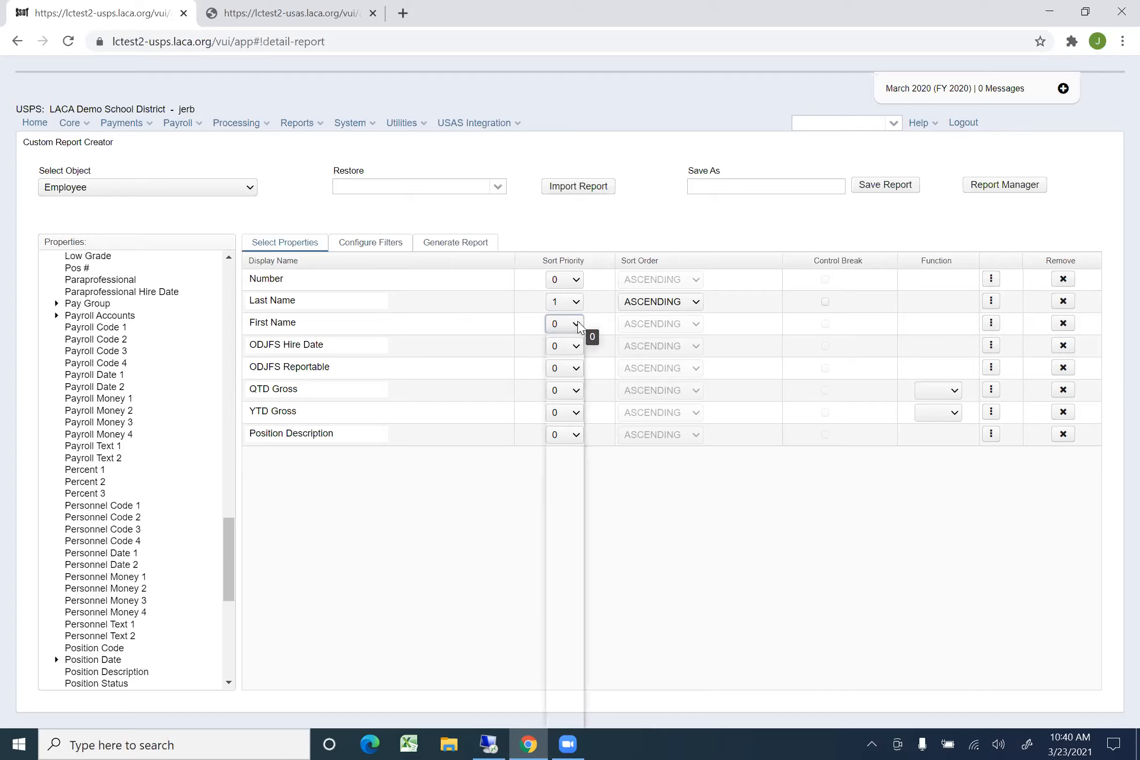
pyautogui.click(559, 399)
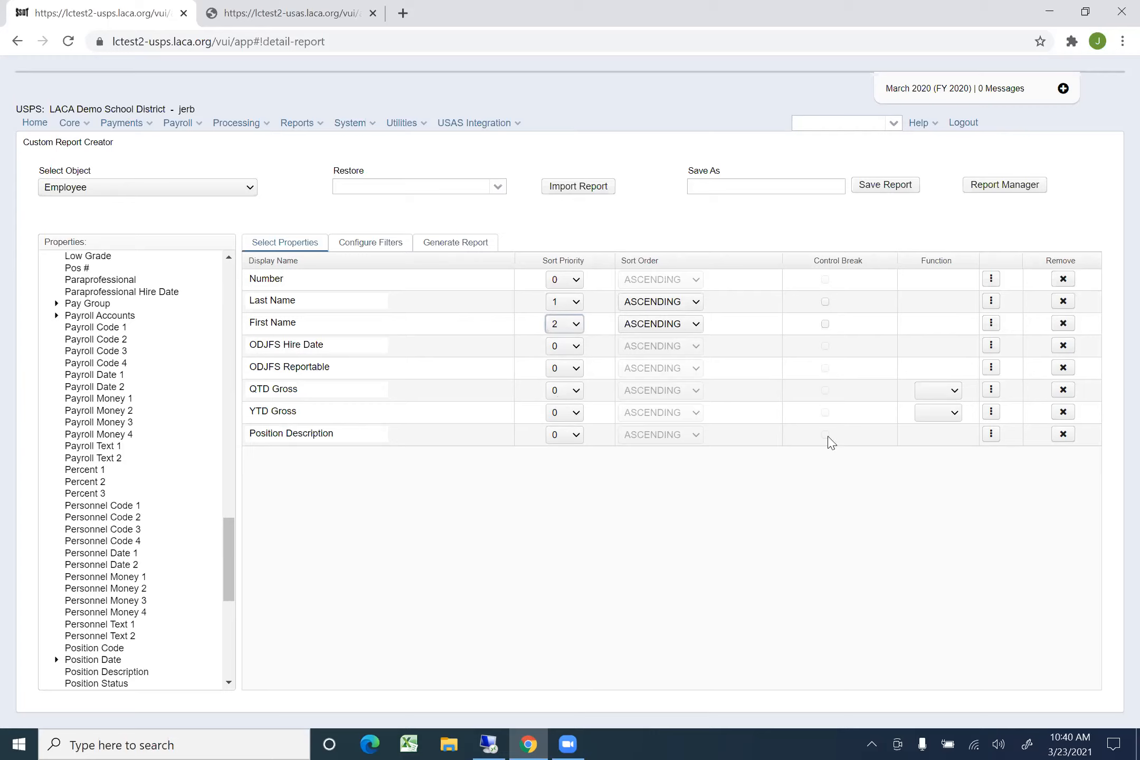
# Apply the Sum function to the QTD Gross and YTD Gross columns
pyautogui.click(956, 394)
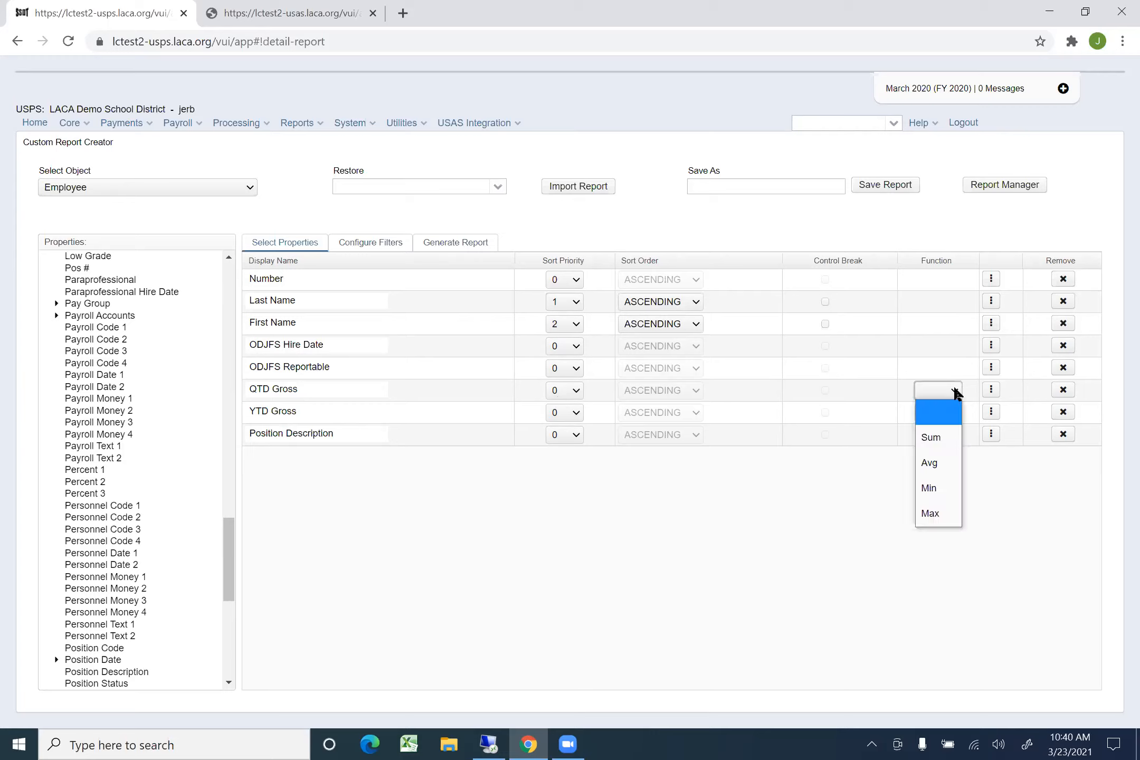
pyautogui.click(944, 444)
pyautogui.click(957, 417)
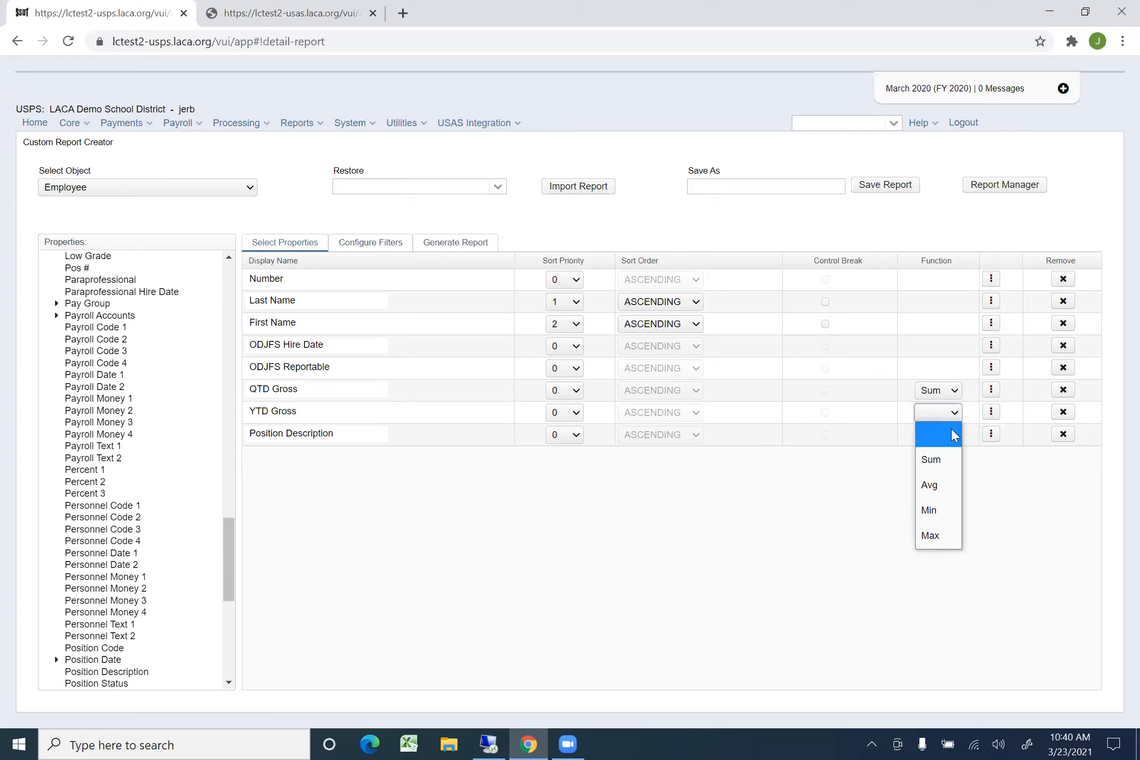
pyautogui.click(953, 462)
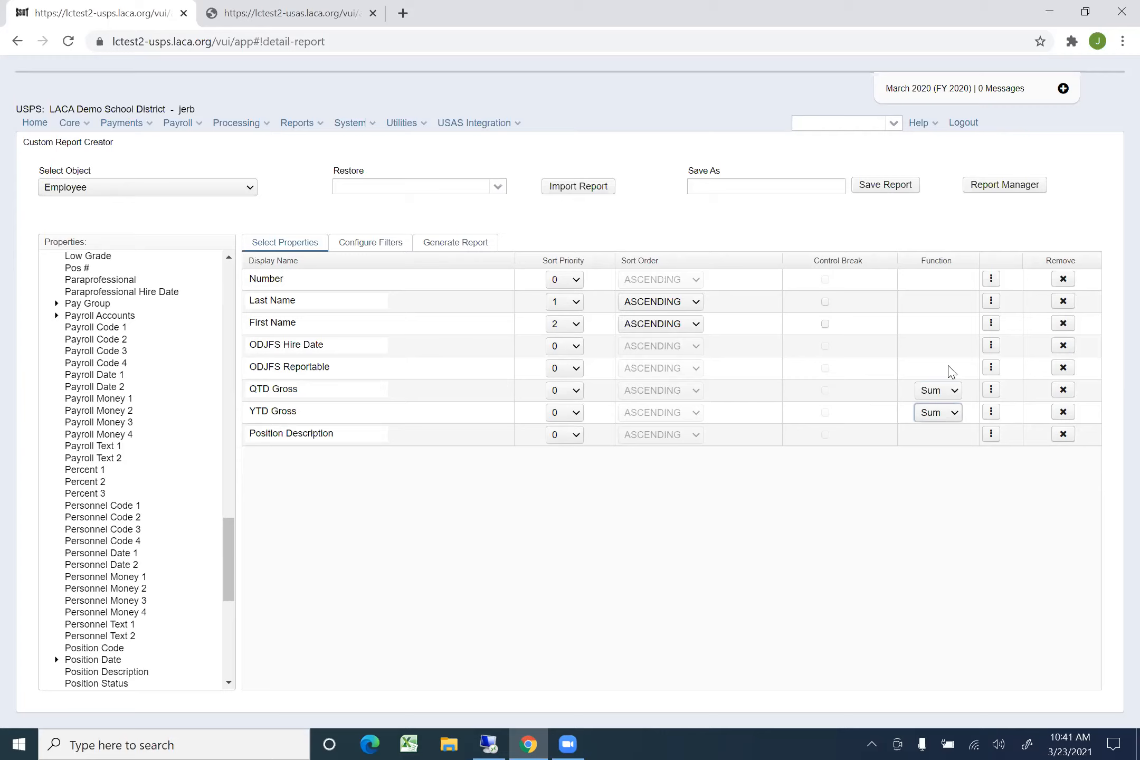
# Switch to Configure Filters and scroll the Properties list toward Odjfs Reportable
pyautogui.click(377, 246)
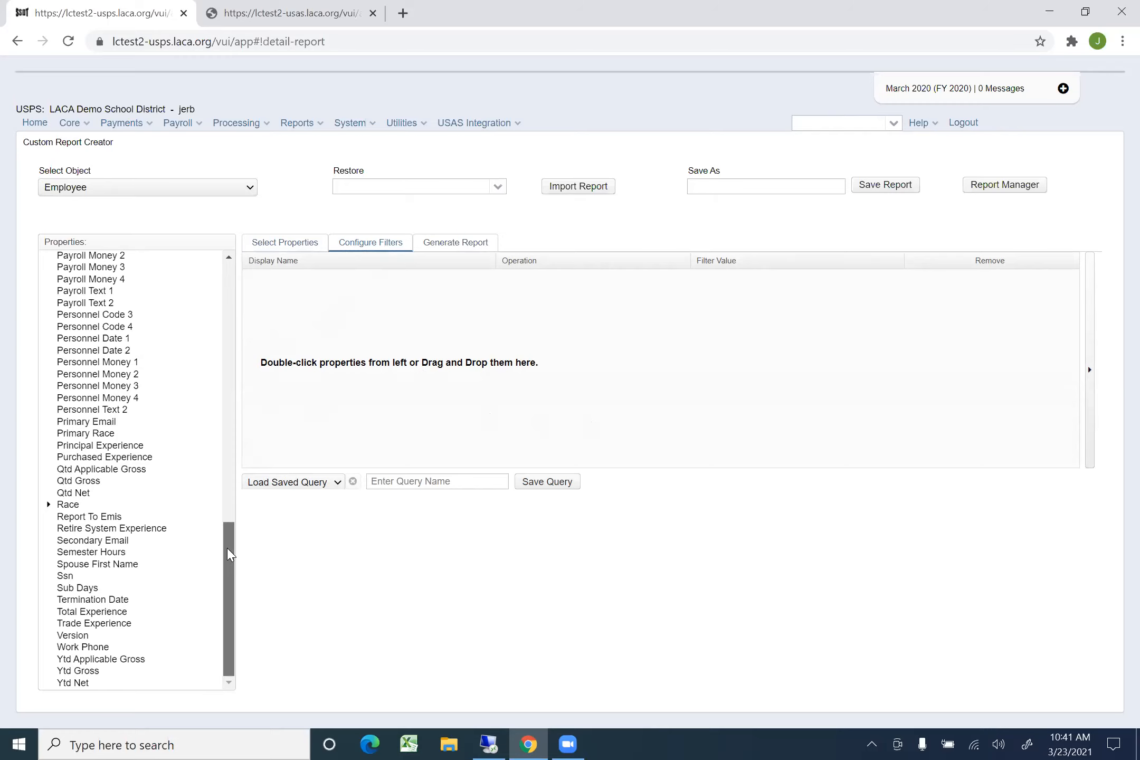
pyautogui.moveTo(226, 547); pyautogui.dragTo(228, 438)
# Add an Odjfs Reportable filter using Equals with filter value 'f'
pyautogui.doubleClick(95, 420)
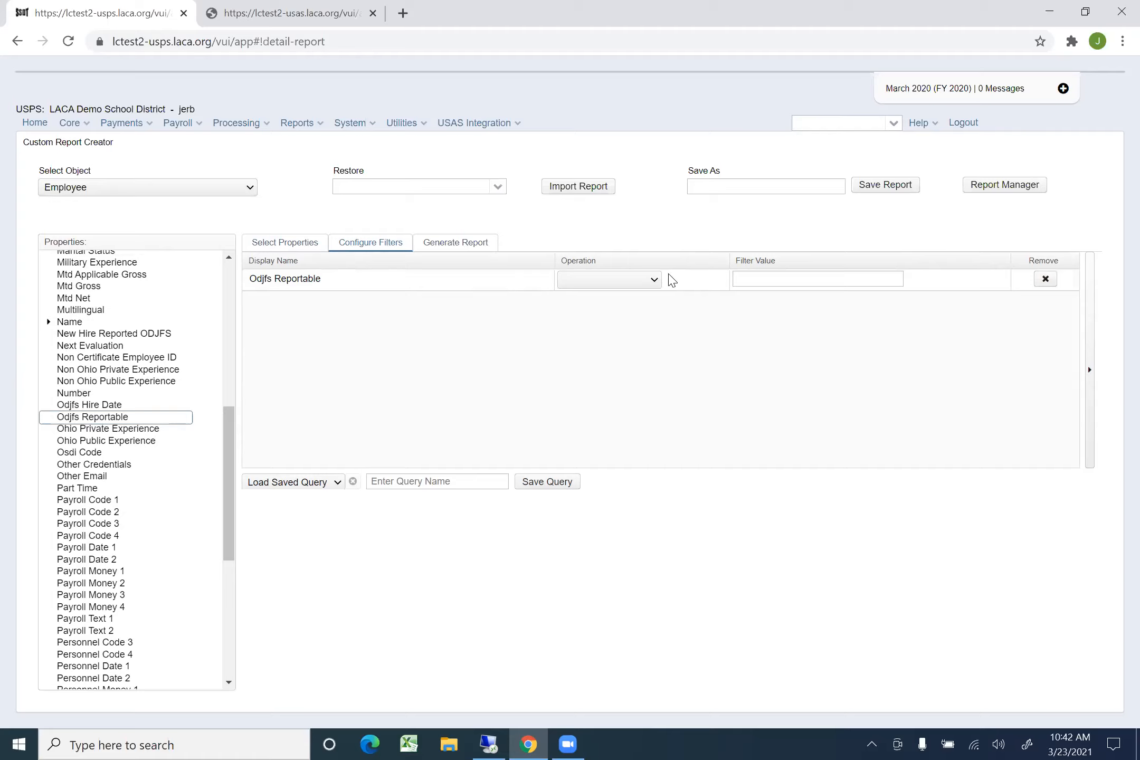
pyautogui.click(652, 277)
pyautogui.click(631, 325)
pyautogui.click(765, 284)
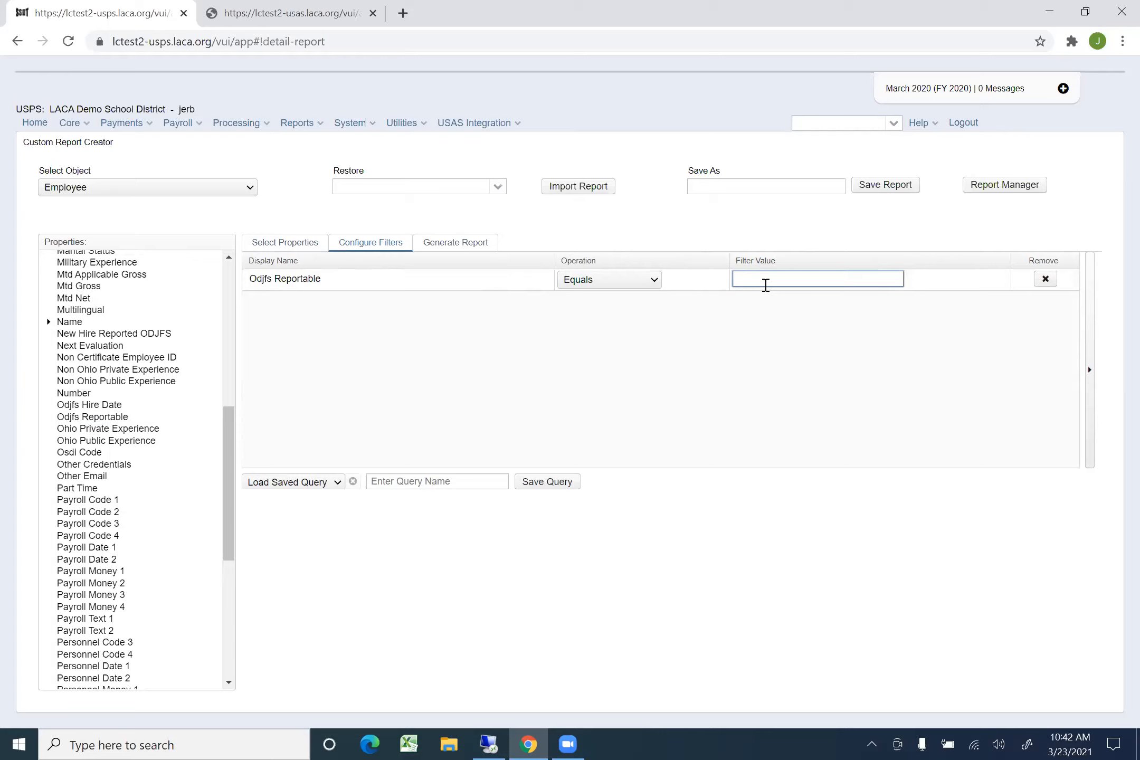
pyautogui.write('1')
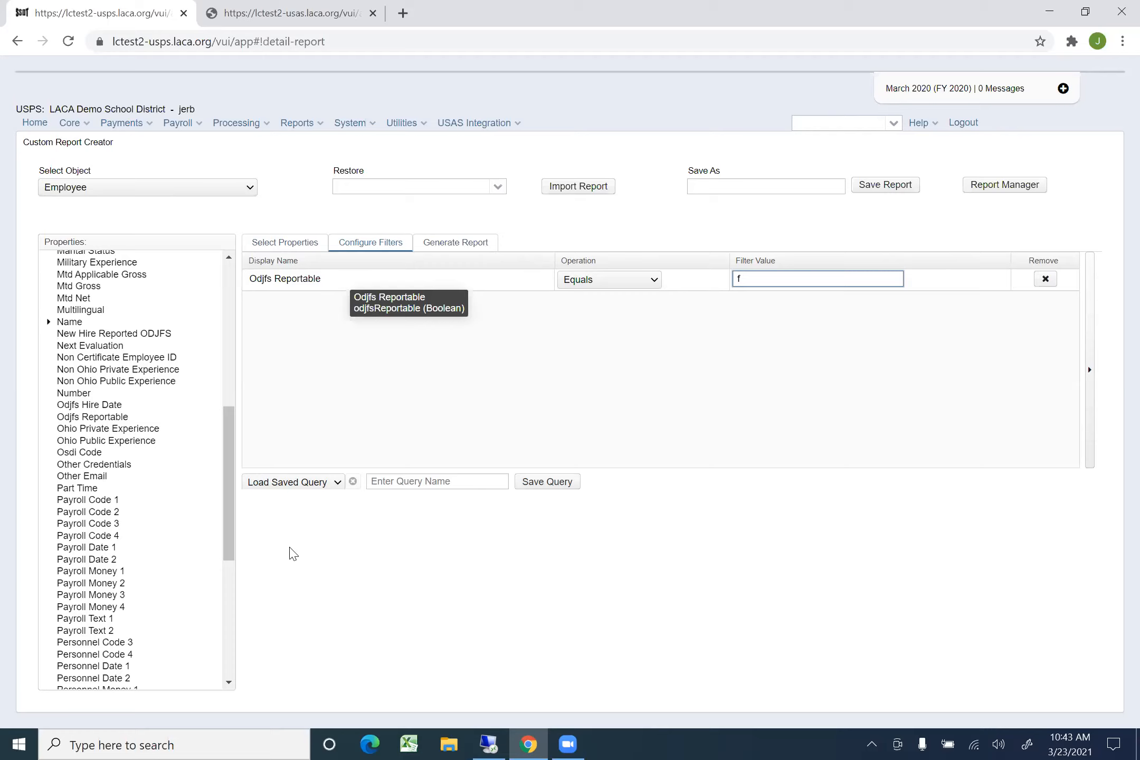
# Add a Ytd Gross filter using Greater Than with filter value 0
pyautogui.moveTo(229, 467); pyautogui.dragTo(218, 591)
pyautogui.doubleClick(80, 676)
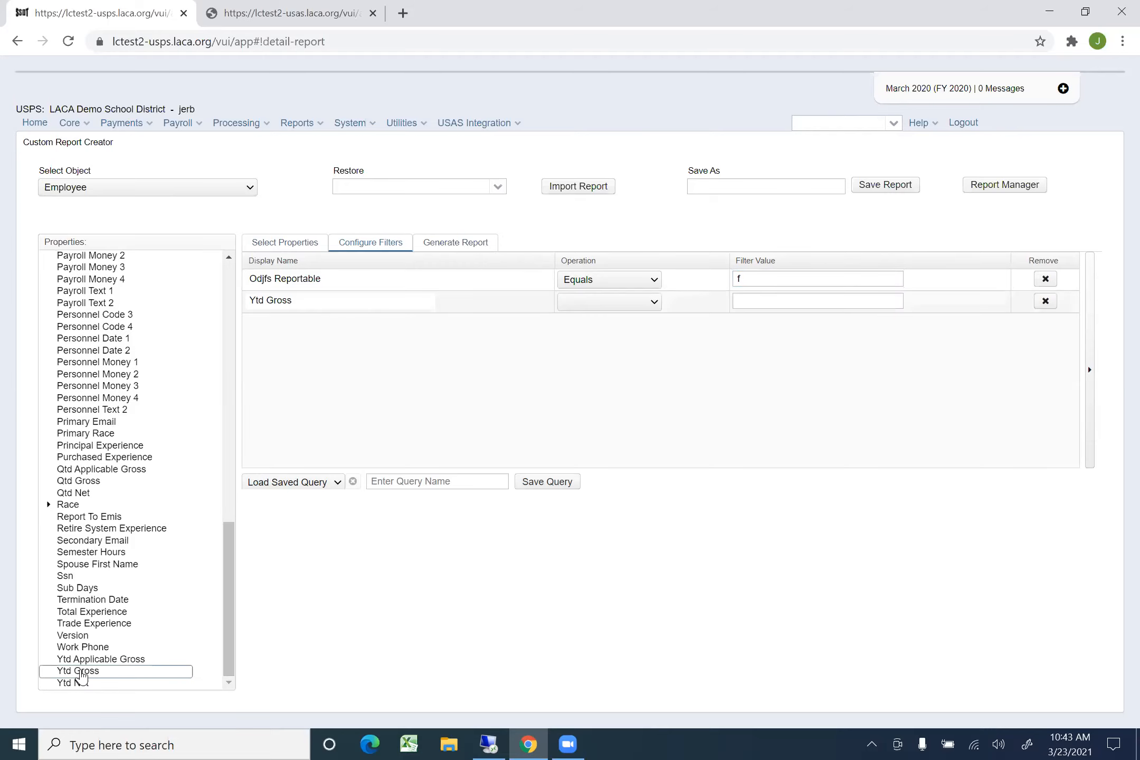
pyautogui.click(655, 305)
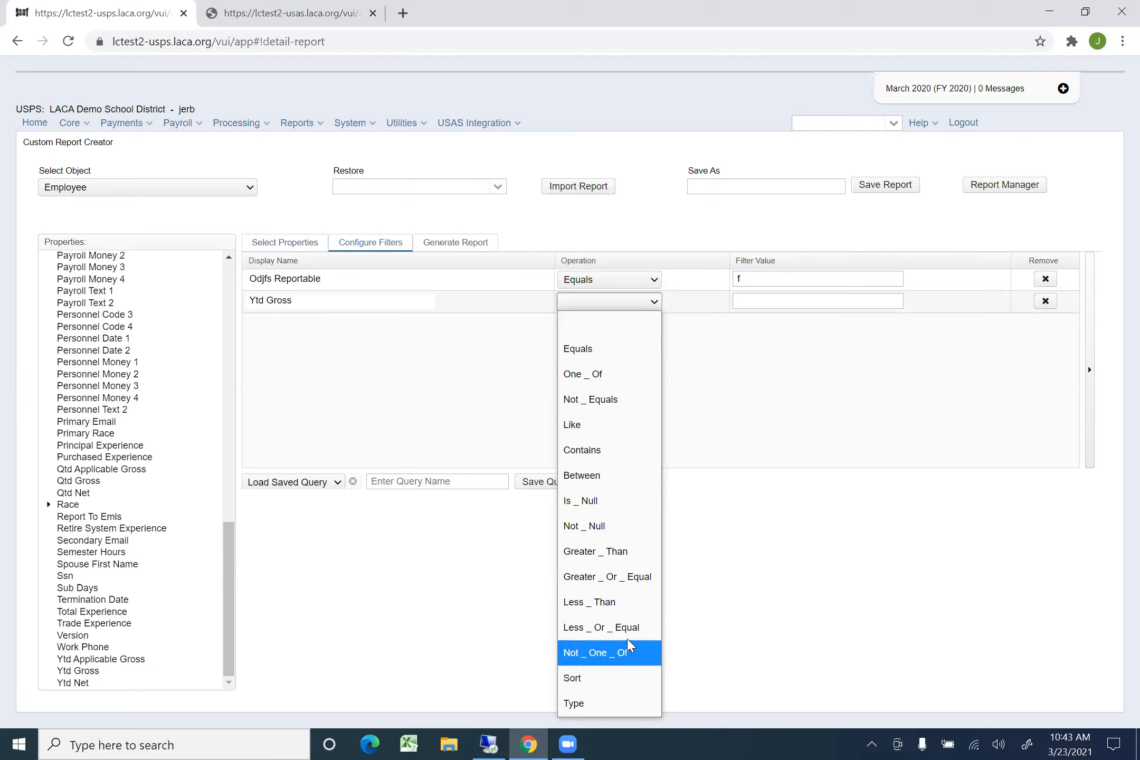
pyautogui.click(634, 550)
pyautogui.click(823, 301)
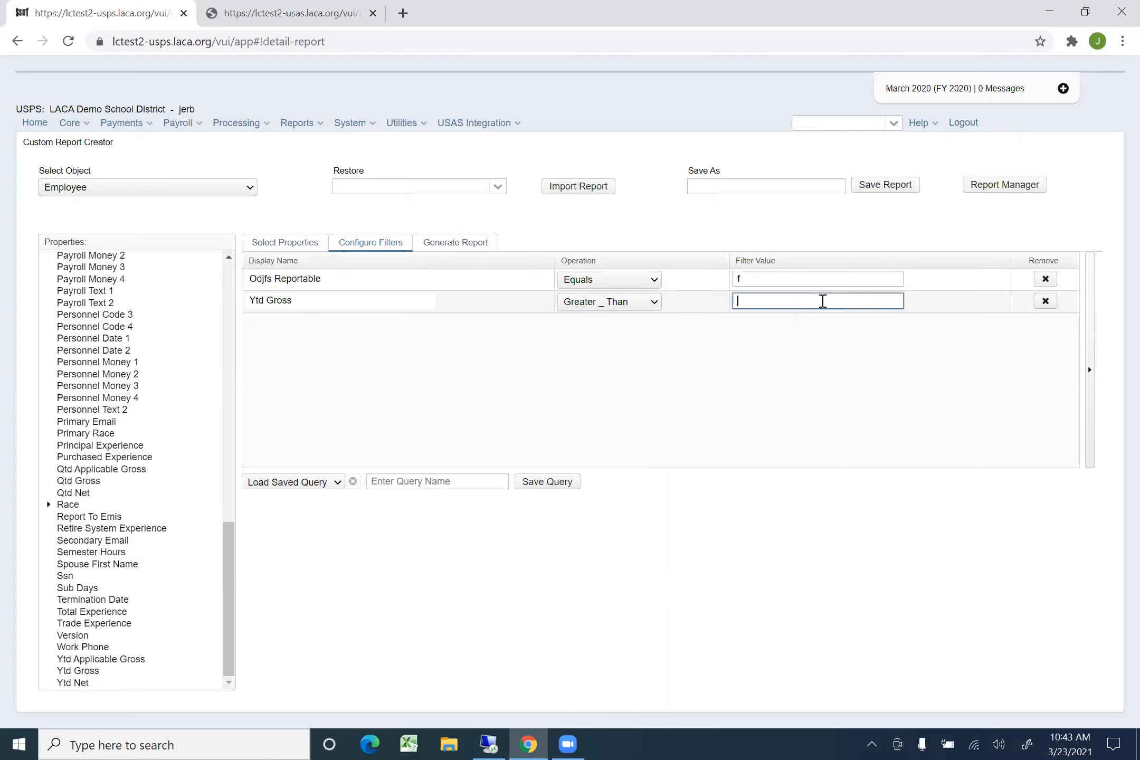
pyautogui.write('0')
# Switch the report orientation from PORTRAIT to LANDSCAPE, keeping PDF (download) and LETTER
pyautogui.click(459, 243)
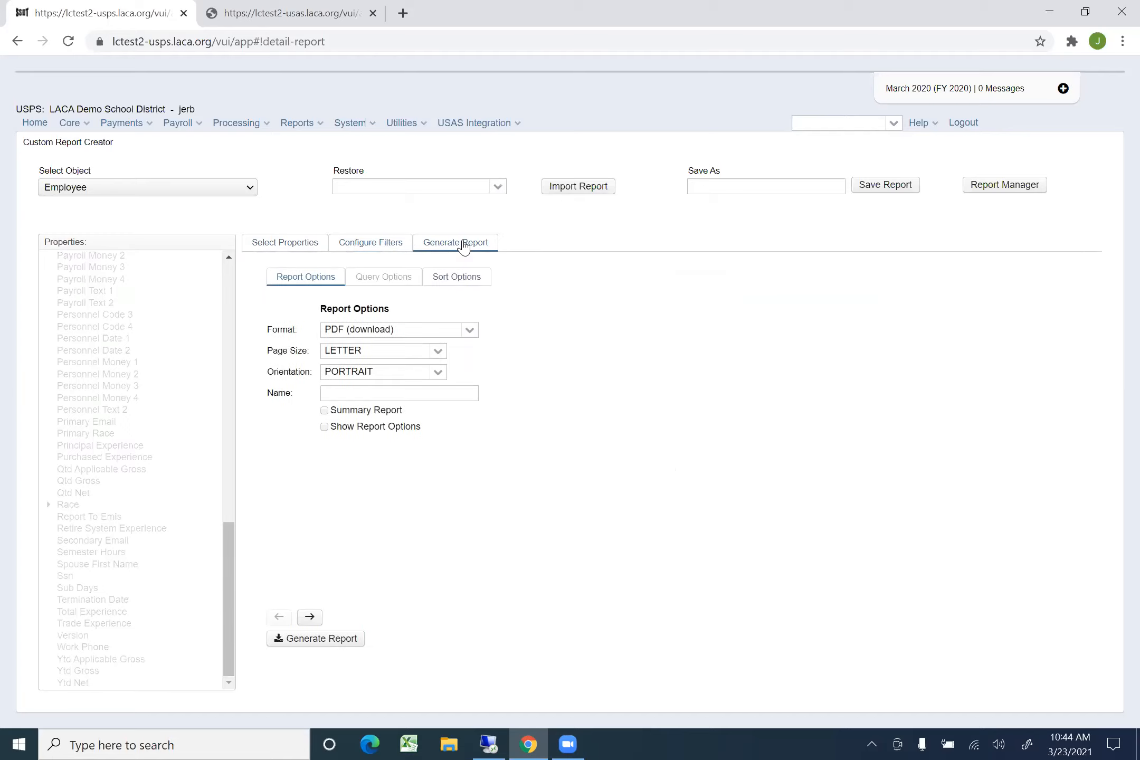
pyautogui.click(438, 373)
pyautogui.click(385, 405)
# Generate and open the Employee Report PDF, then return to the lctest2-usps Custom Report Creator tab
pyautogui.click(307, 641)
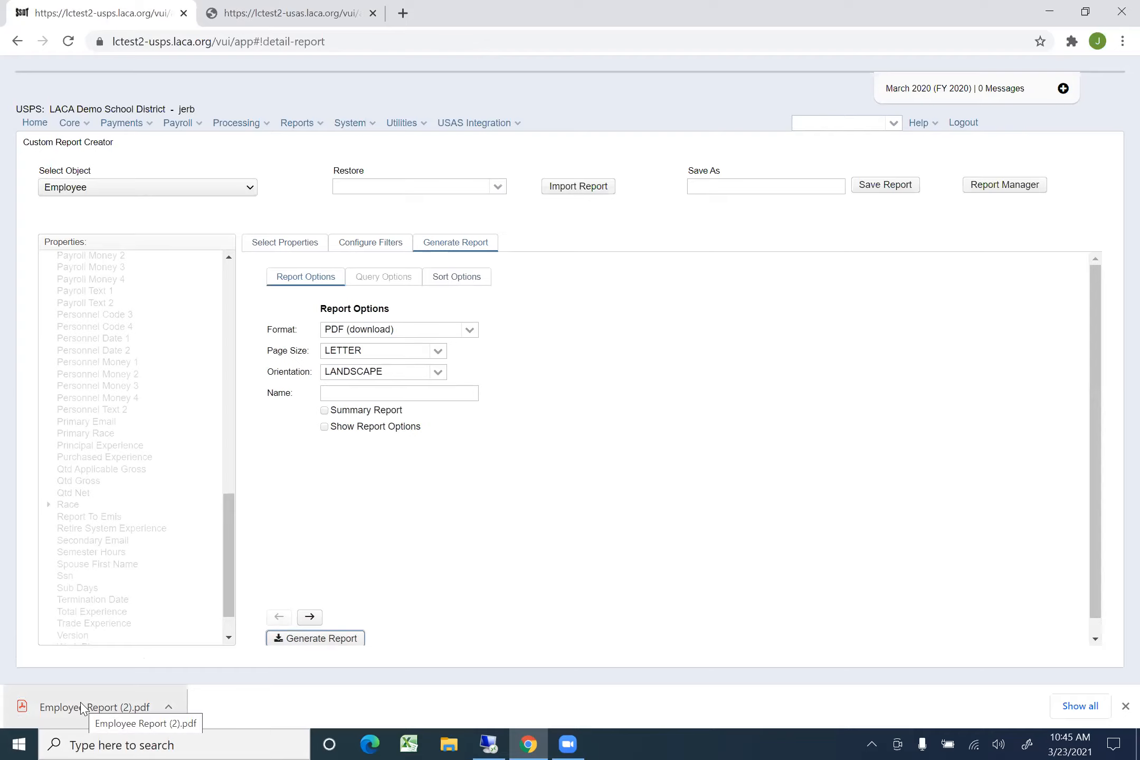
pyautogui.click(100, 711)
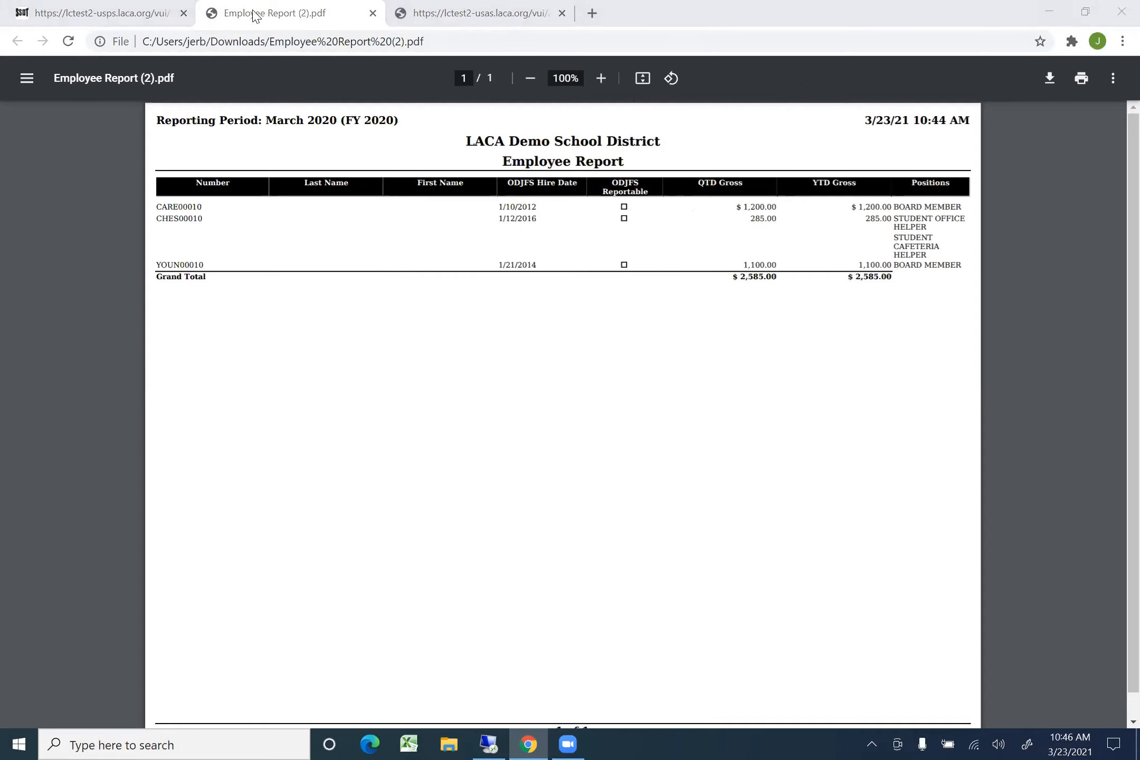
pyautogui.click(125, 15)
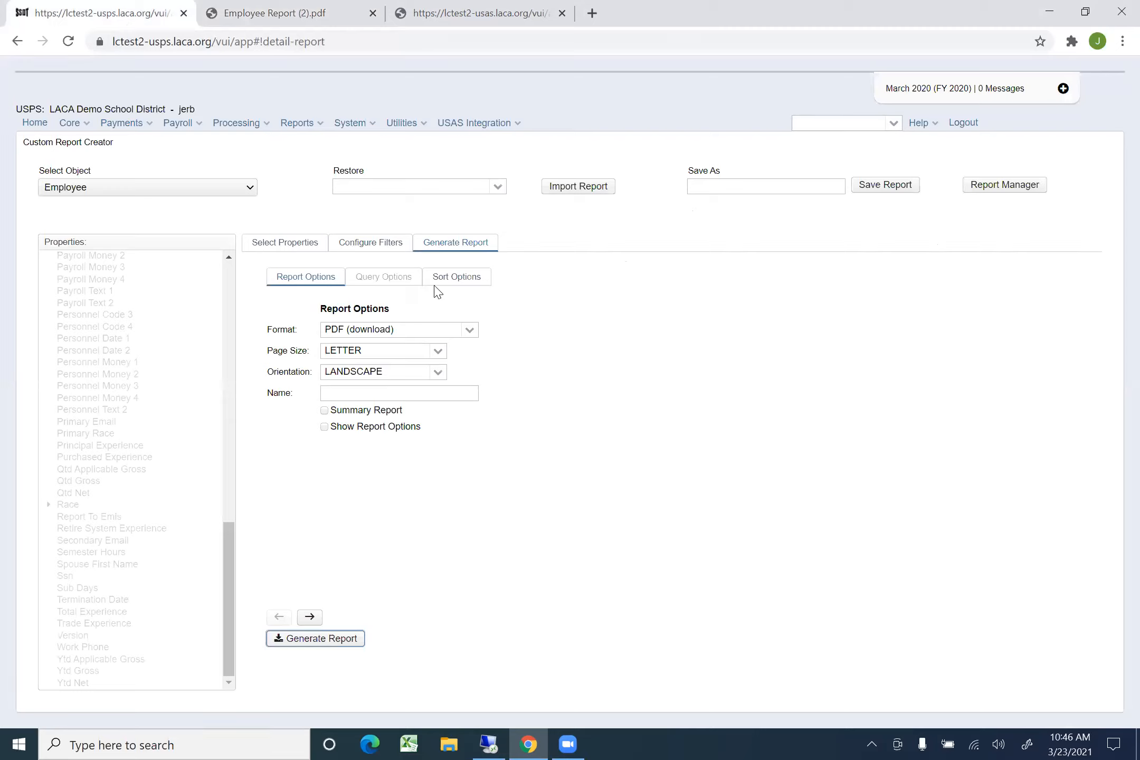
# On Select Properties, expand the Employee's Name group to list First Name, Full Name and more
pyautogui.click(281, 249)
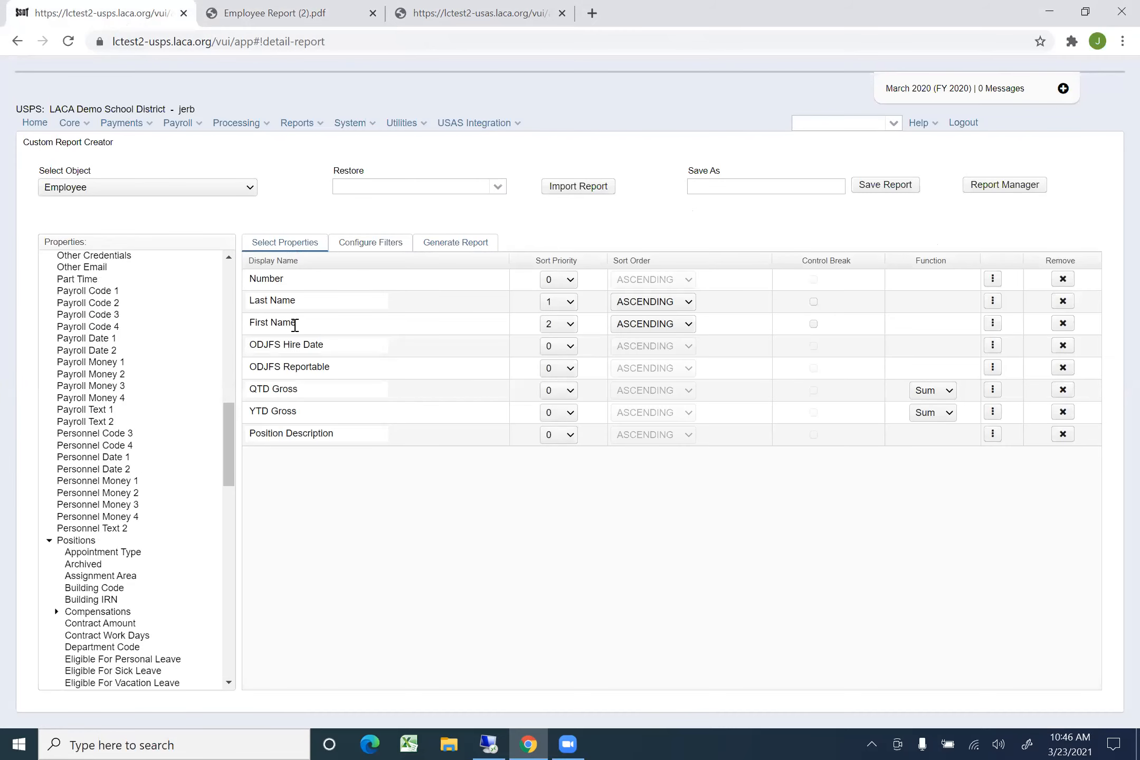
pyautogui.moveTo(229, 446); pyautogui.dragTo(238, 280)
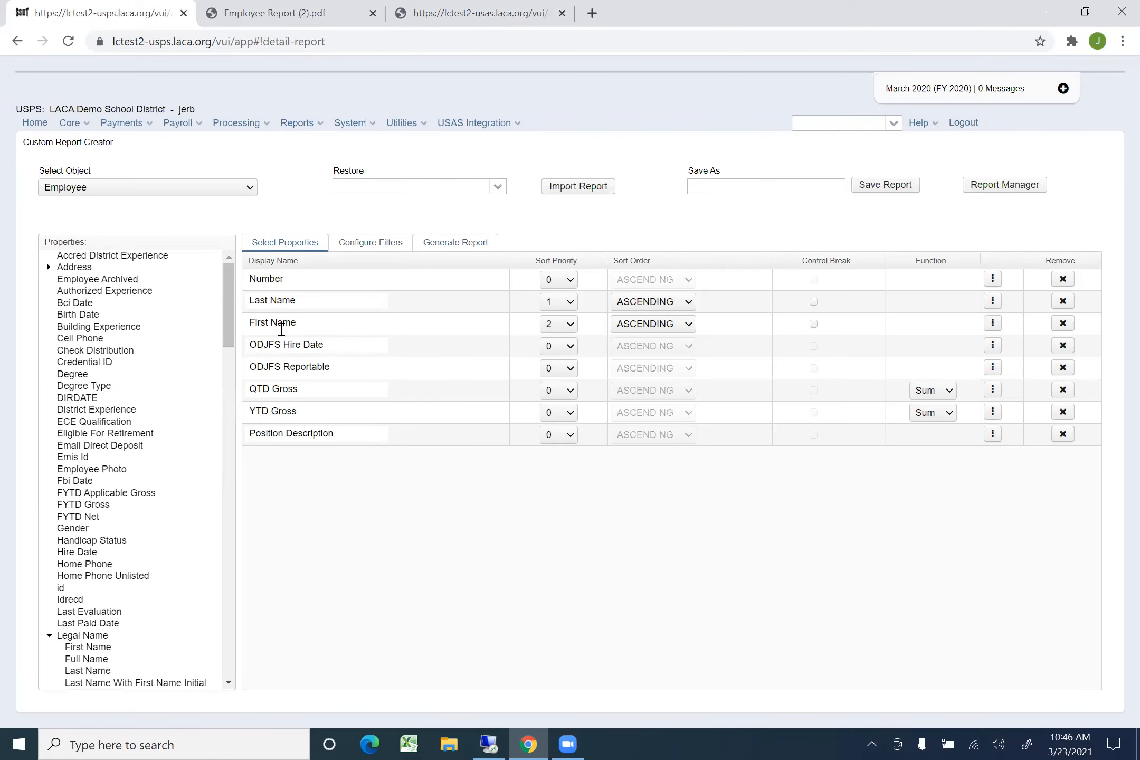
pyautogui.scroll(-1, 63, 617)
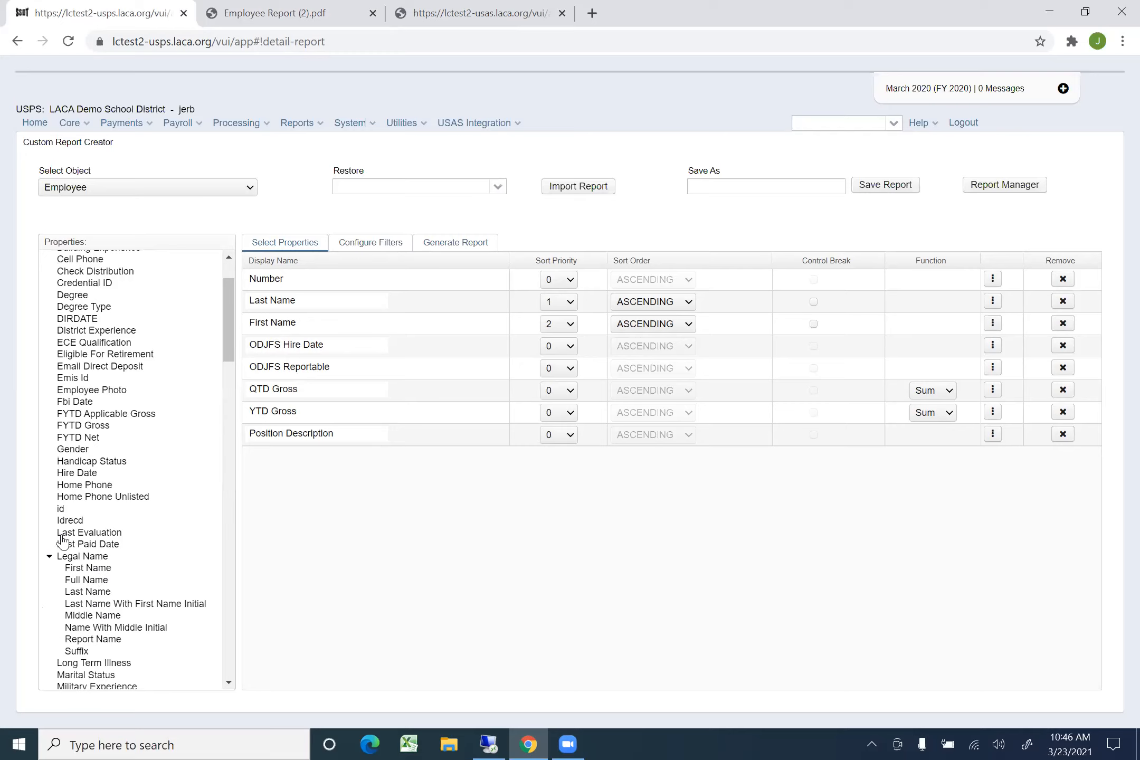
pyautogui.scroll(2, 120, 466)
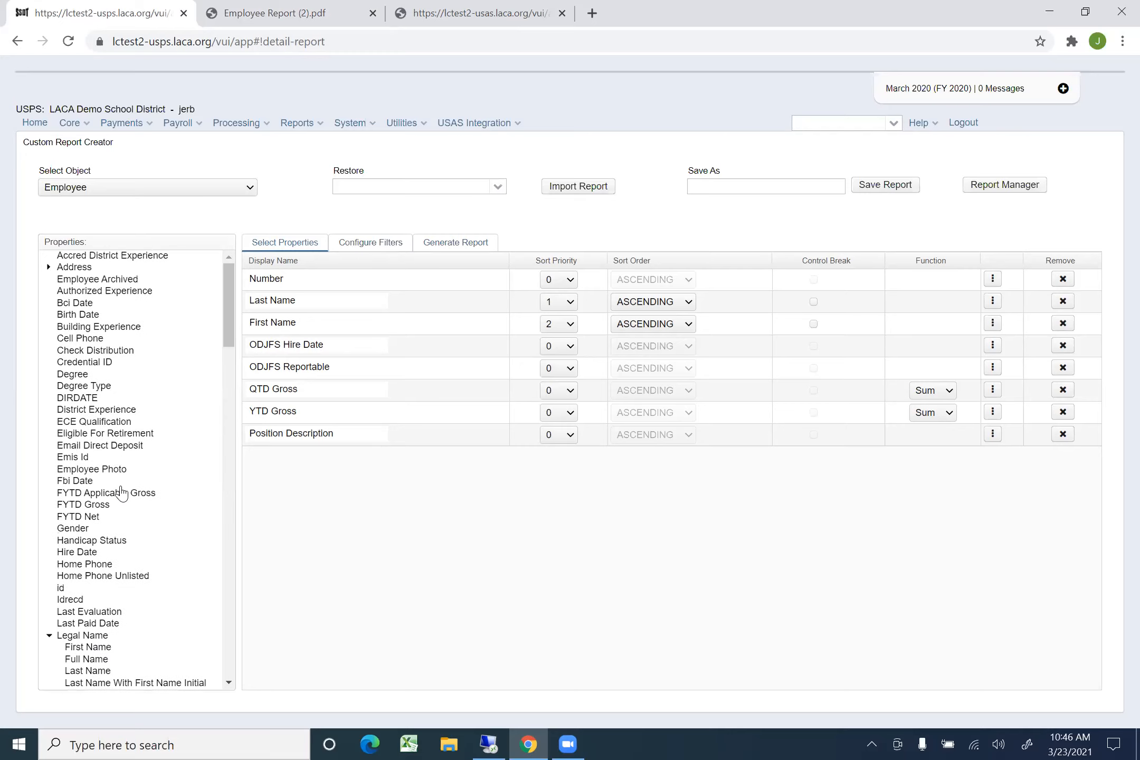
pyautogui.scroll(-2, 116, 525)
pyautogui.scroll(-4, 117, 525)
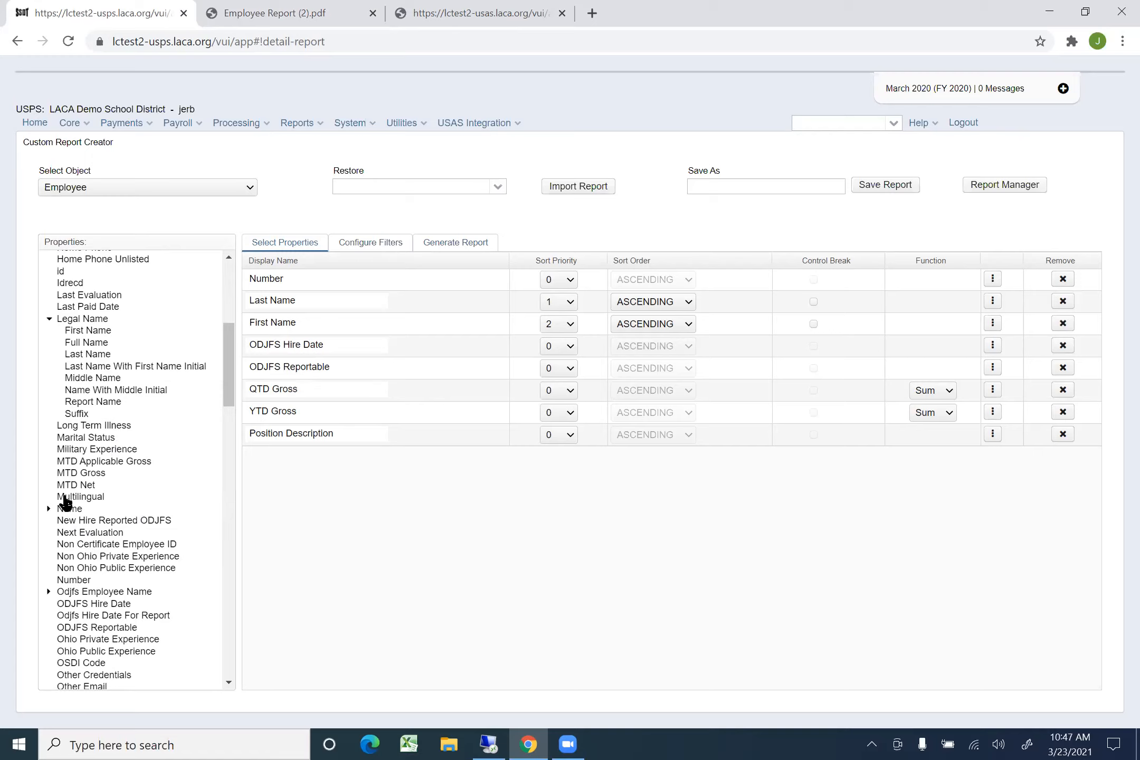
pyautogui.click(48, 509)
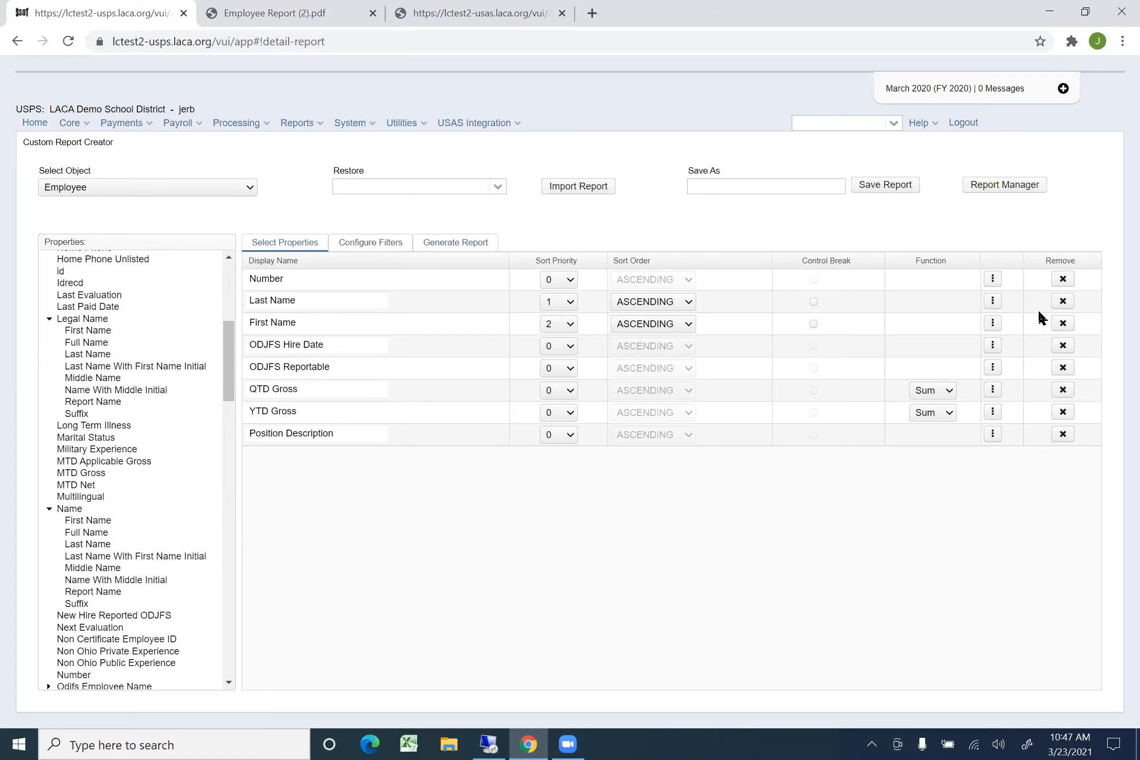
# Swap the empty Last Name and First Name columns for the Name group's First Name and Last Name
pyautogui.click(1065, 304)
pyautogui.click(1064, 302)
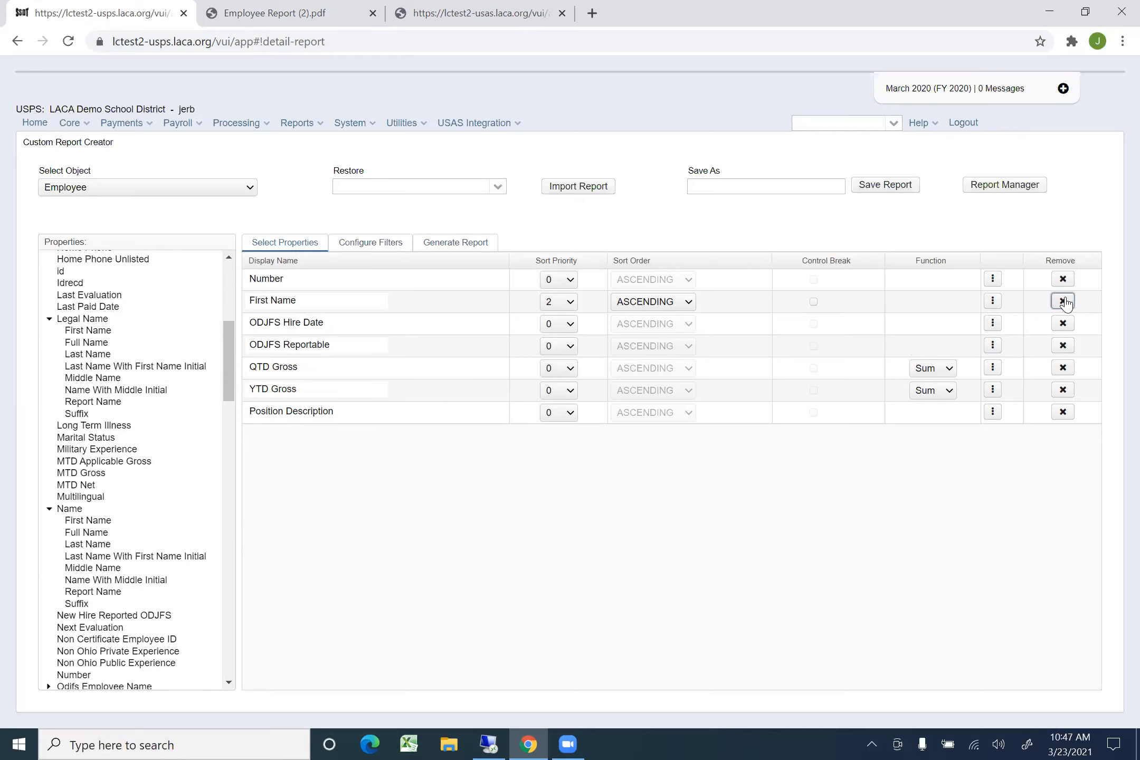
pyautogui.doubleClick(84, 533)
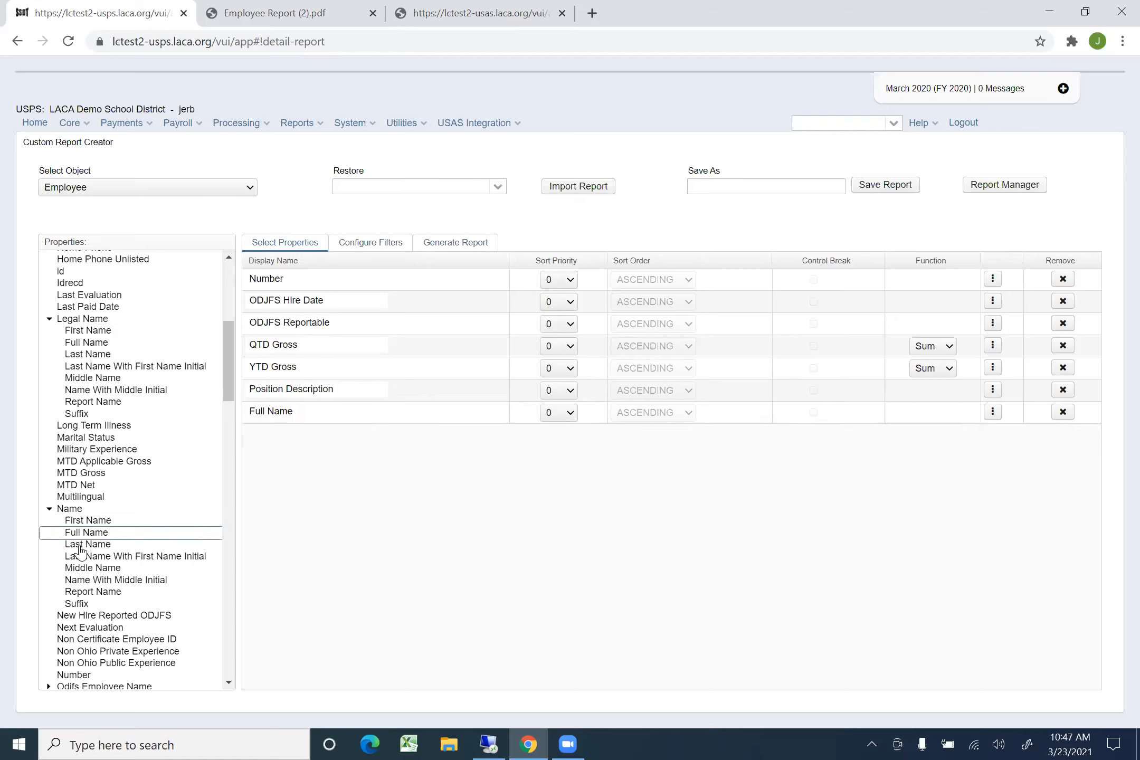
pyautogui.doubleClick(86, 523)
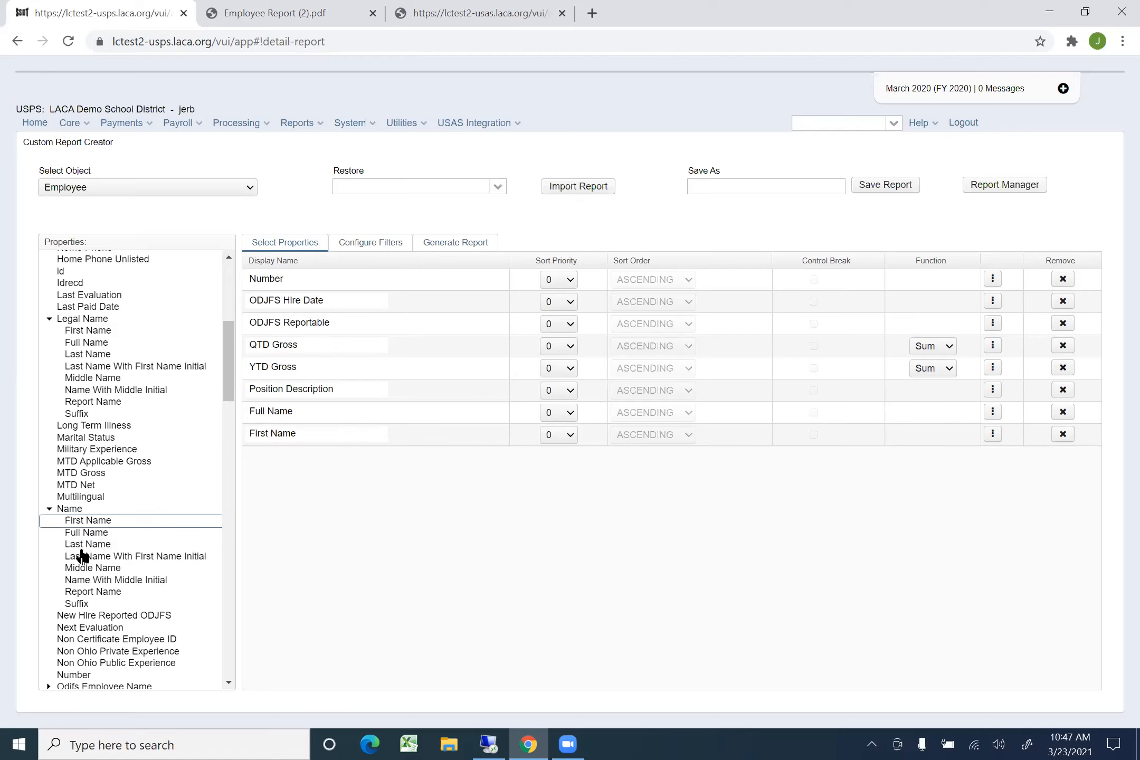
pyautogui.doubleClick(85, 547)
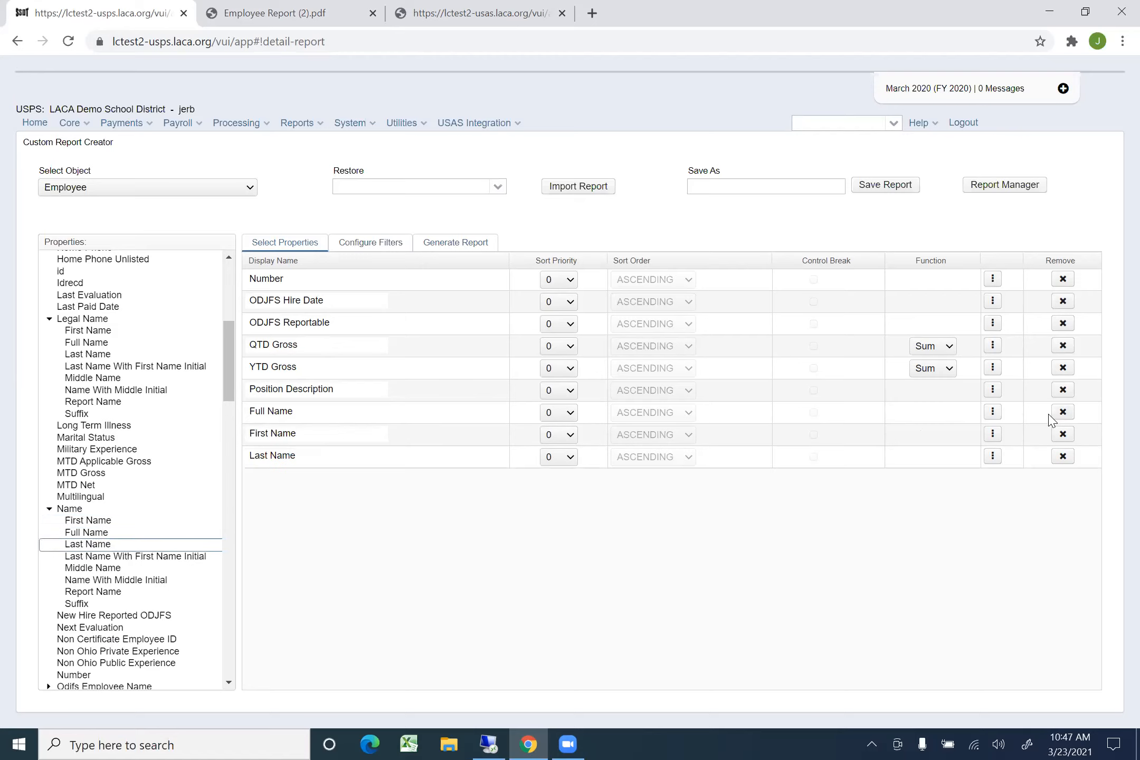
pyautogui.click(1063, 417)
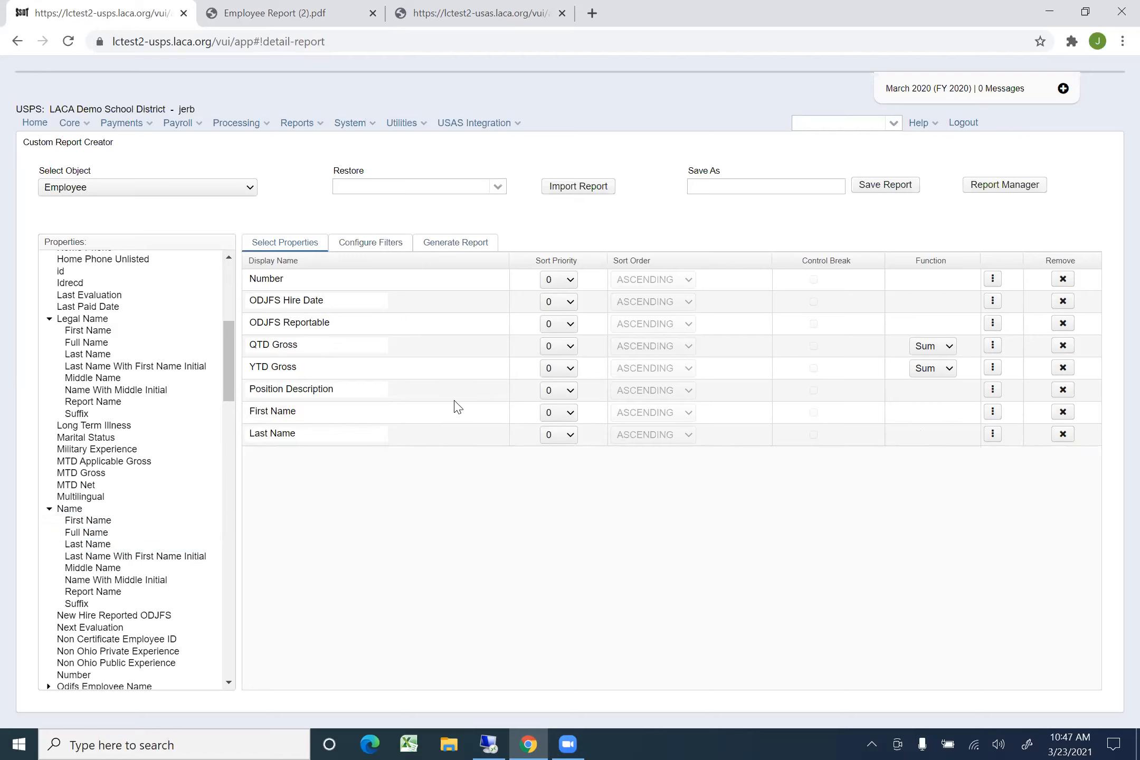
# Reorder the columns so Last Name, then First Name, follow Number
pyautogui.moveTo(449, 415); pyautogui.dragTo(431, 314)
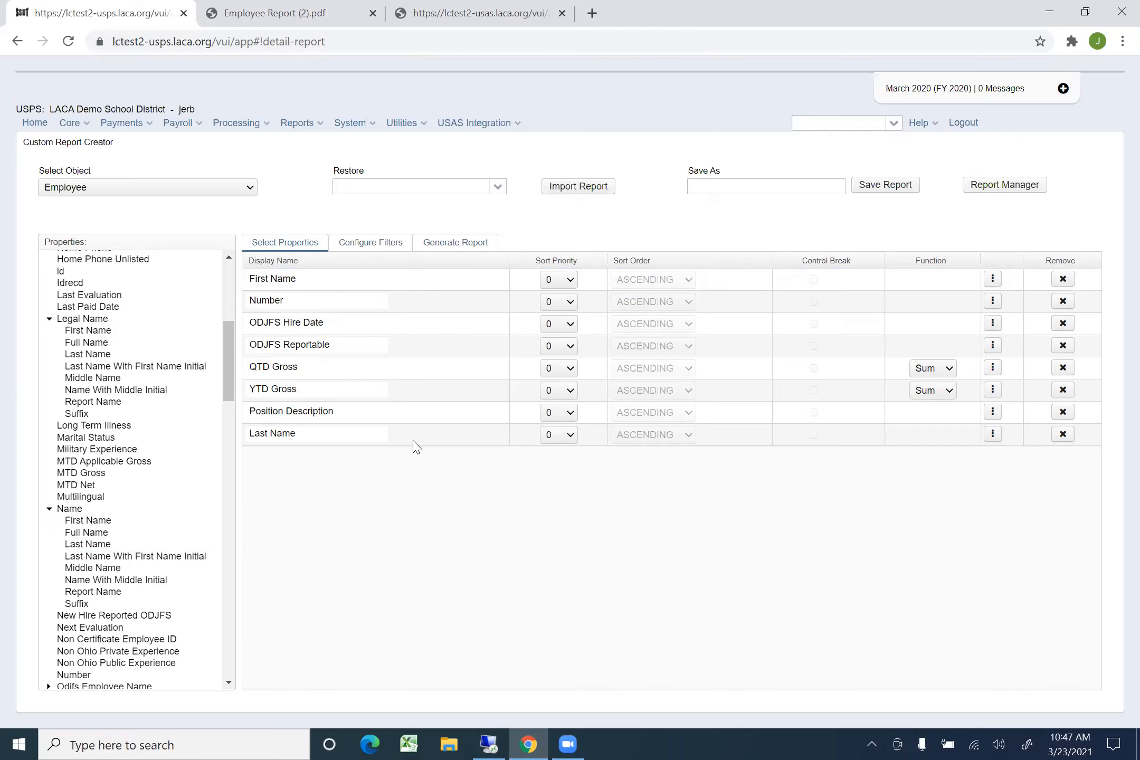
pyautogui.moveTo(416, 440); pyautogui.dragTo(406, 316)
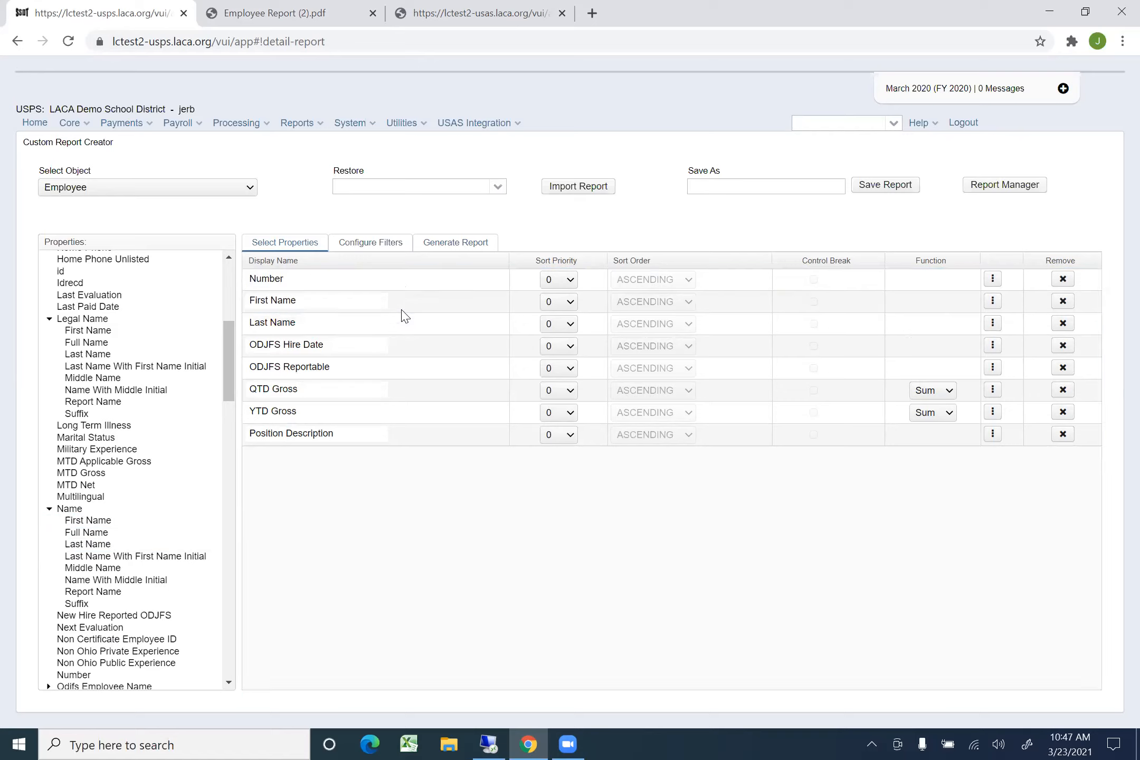
pyautogui.moveTo(420, 338); pyautogui.dragTo(430, 308)
pyautogui.click(995, 438)
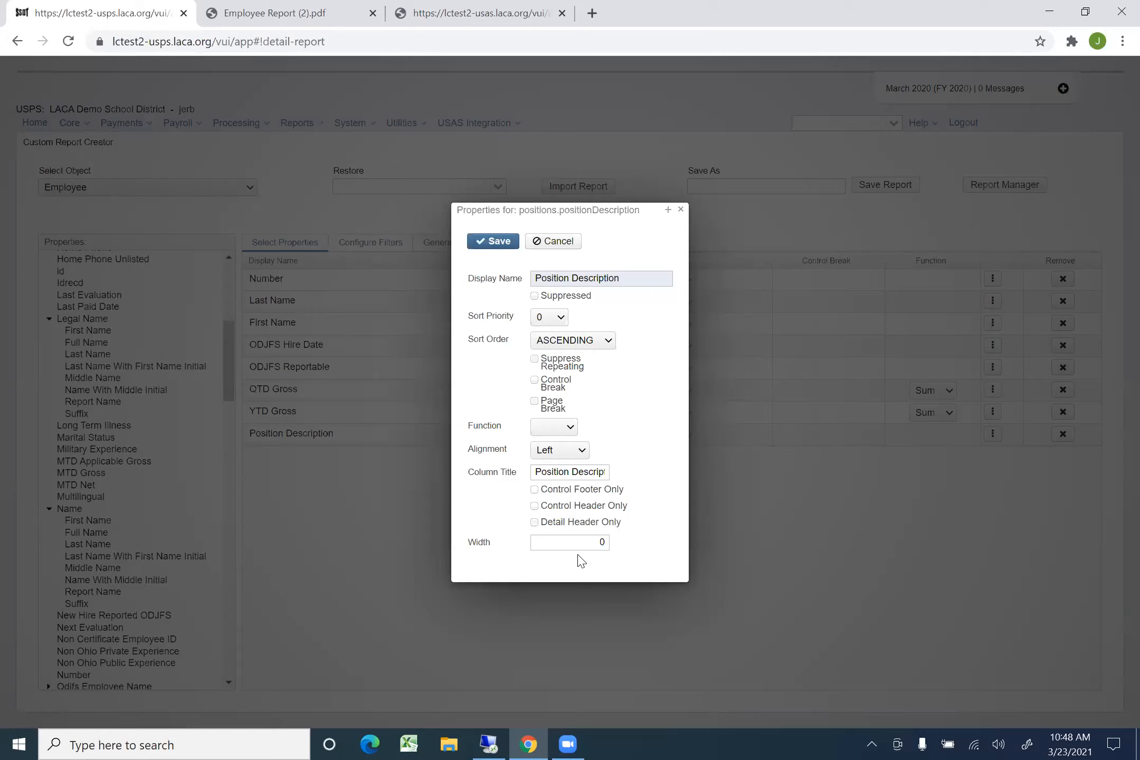
pyautogui.doubleClick(585, 542)
pyautogui.click(500, 244)
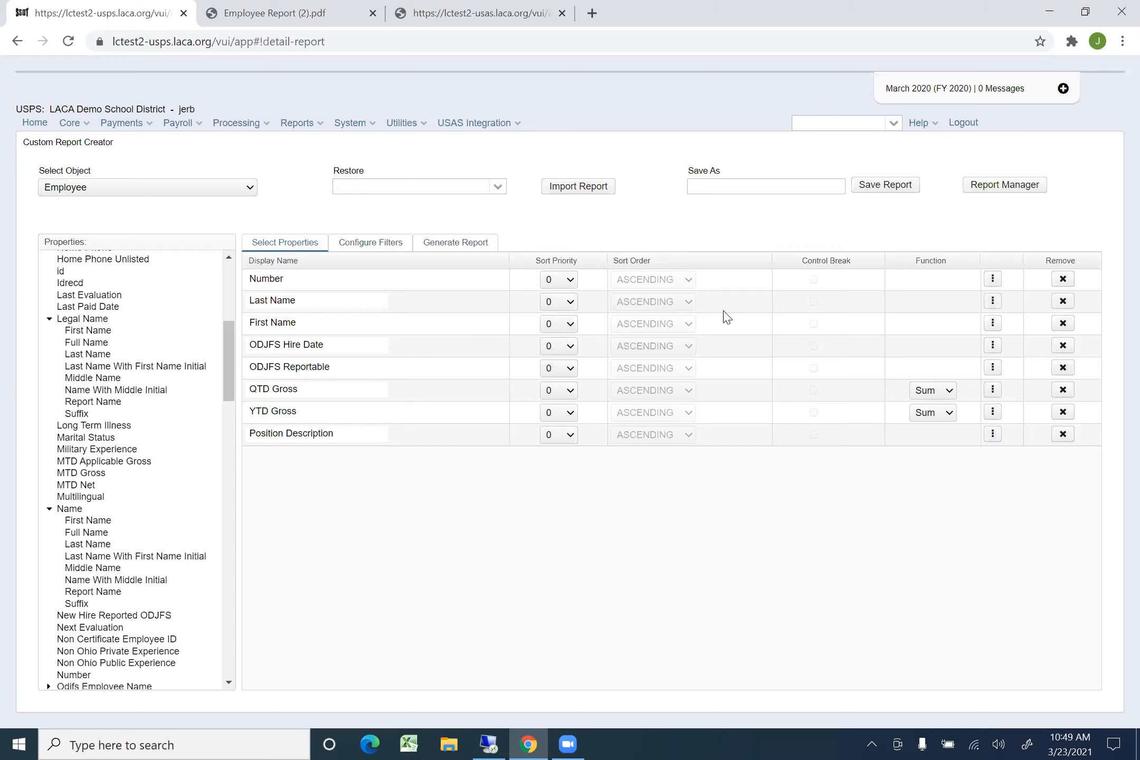
# Name the report 'ODJFS Not Reportable', generate the PDF and open the download
pyautogui.click(448, 248)
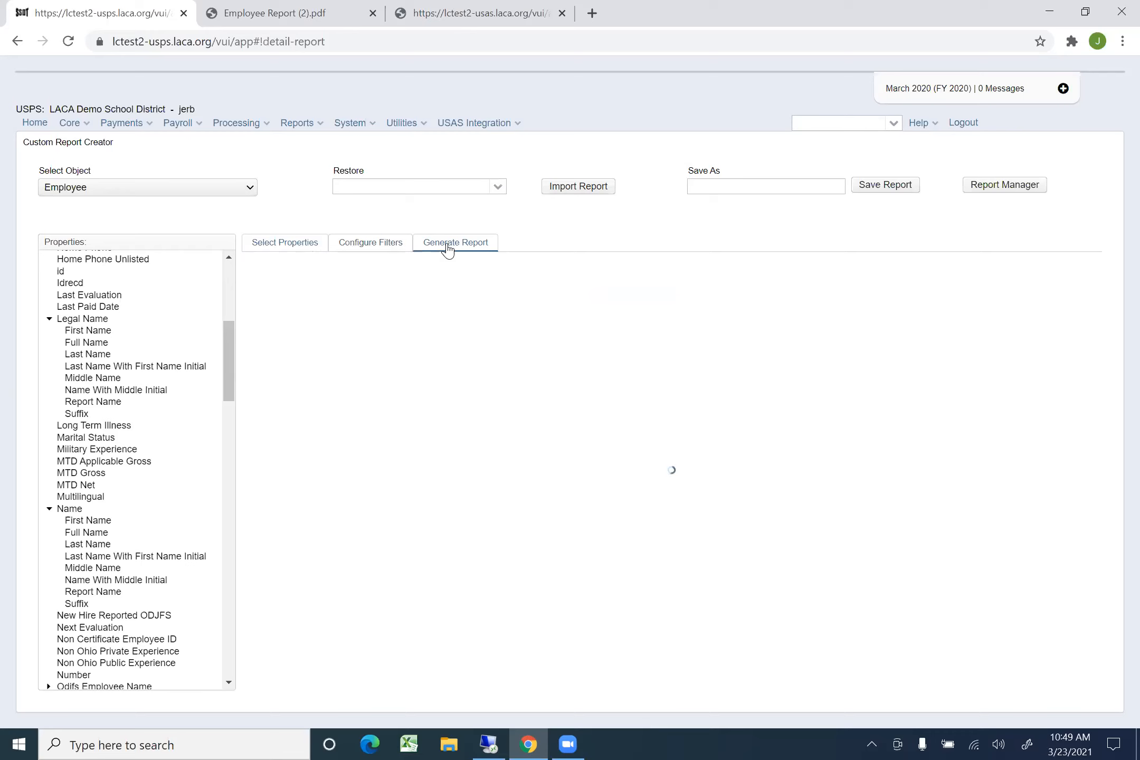
pyautogui.click(347, 388)
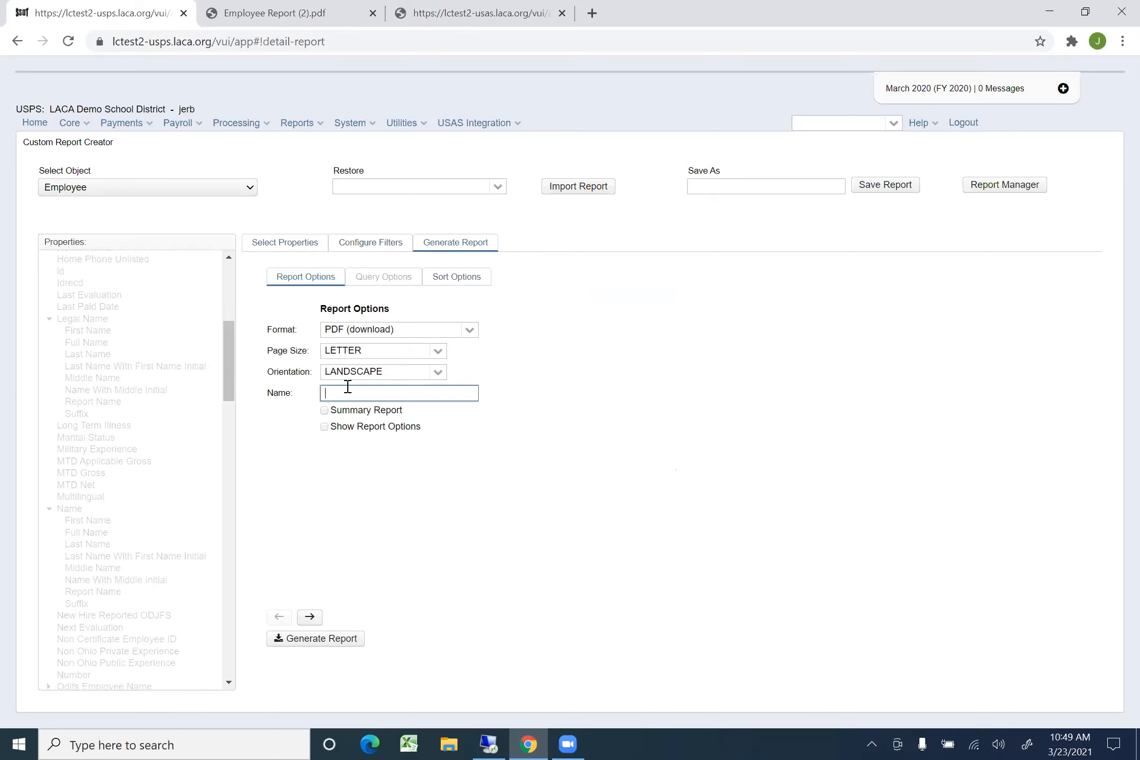
pyautogui.write('ODJFS Not Reportable')
pyautogui.click(346, 640)
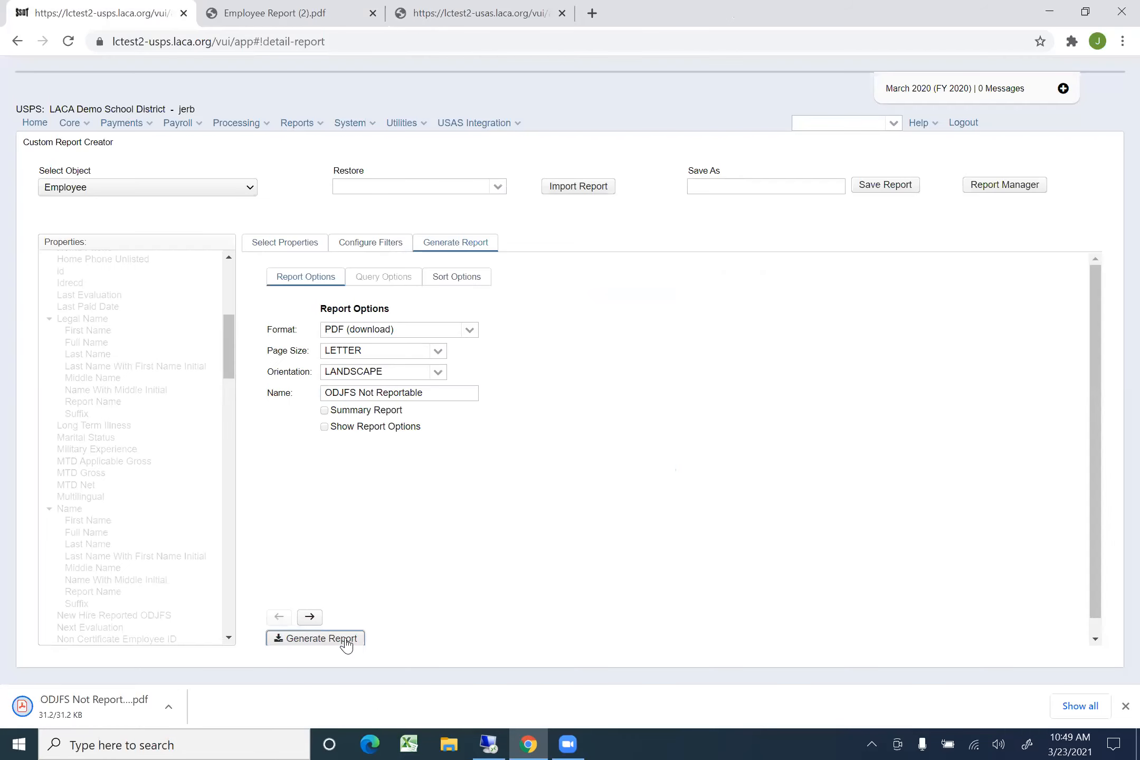
pyautogui.click(89, 709)
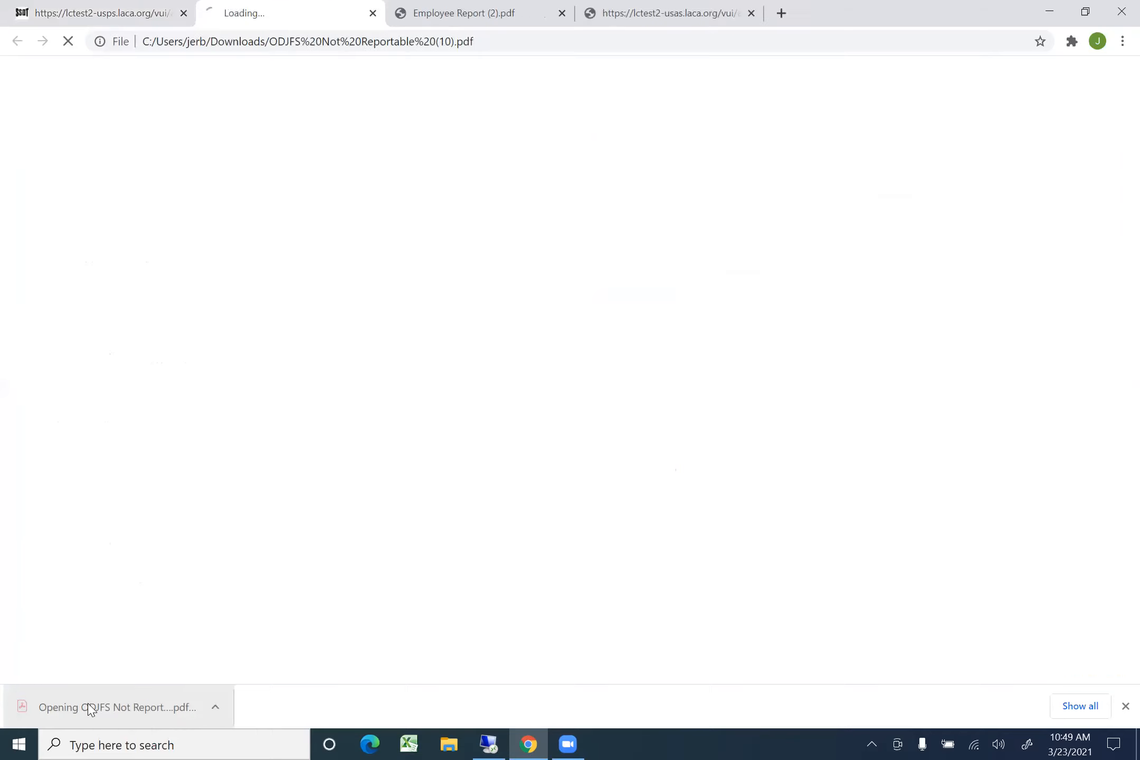
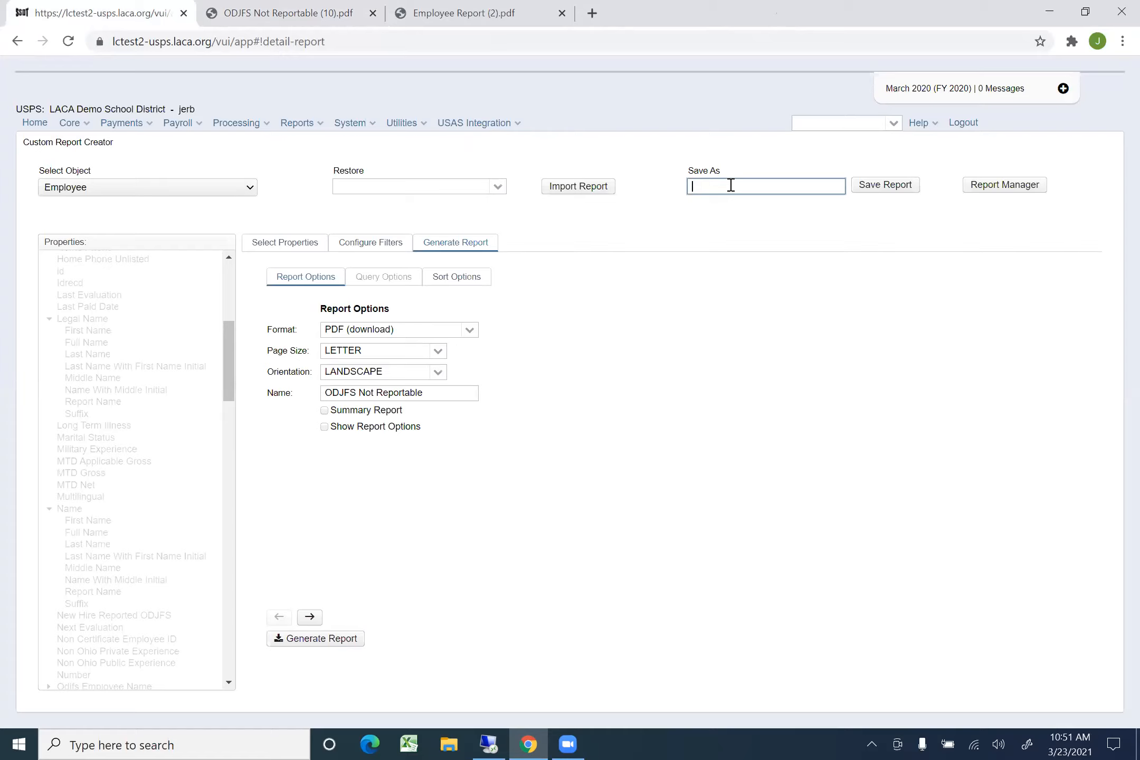
# Save the report as 'ODJFS Not Reportable' and view it in the Report Manager list
pyautogui.write('ODJFS Not Reportable')
pyautogui.click(889, 188)
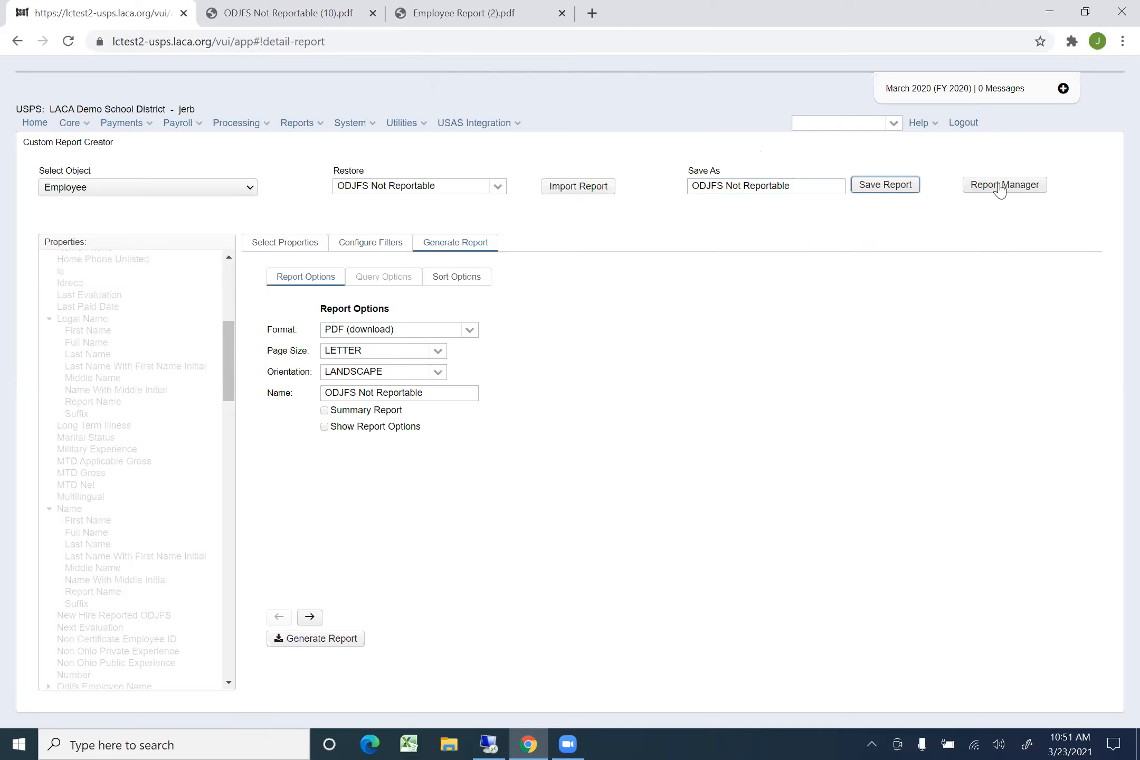
pyautogui.click(885, 187)
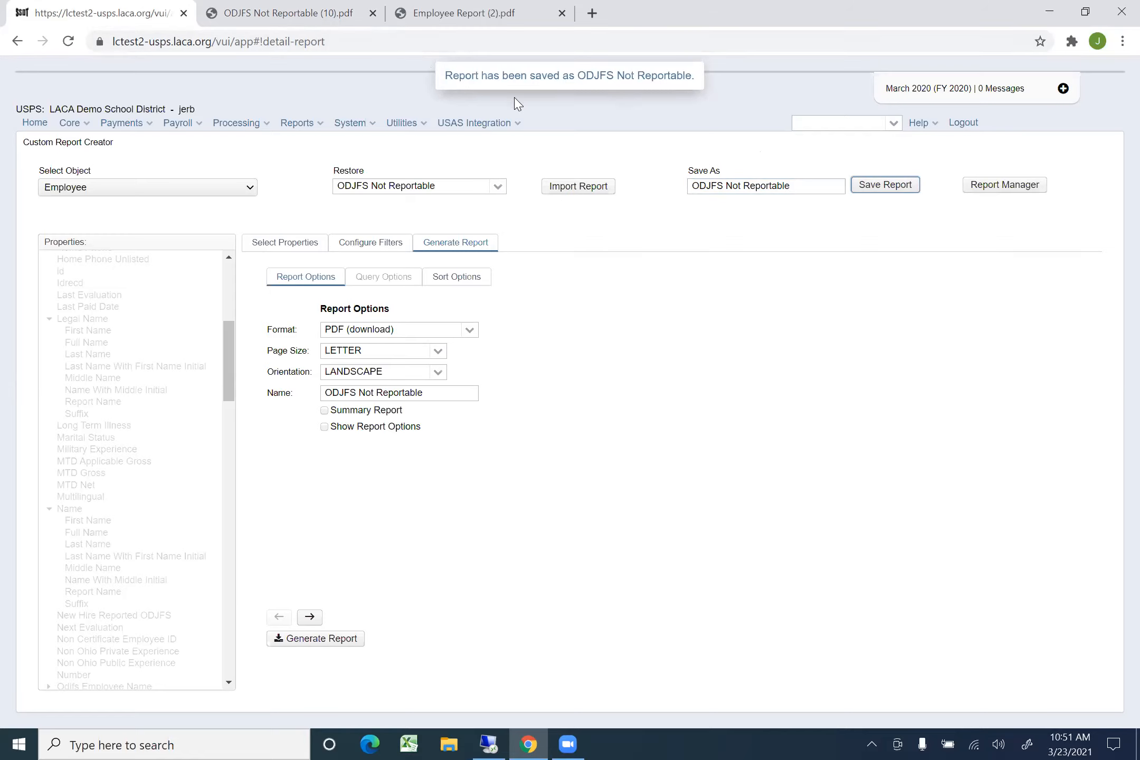
pyautogui.click(1011, 188)
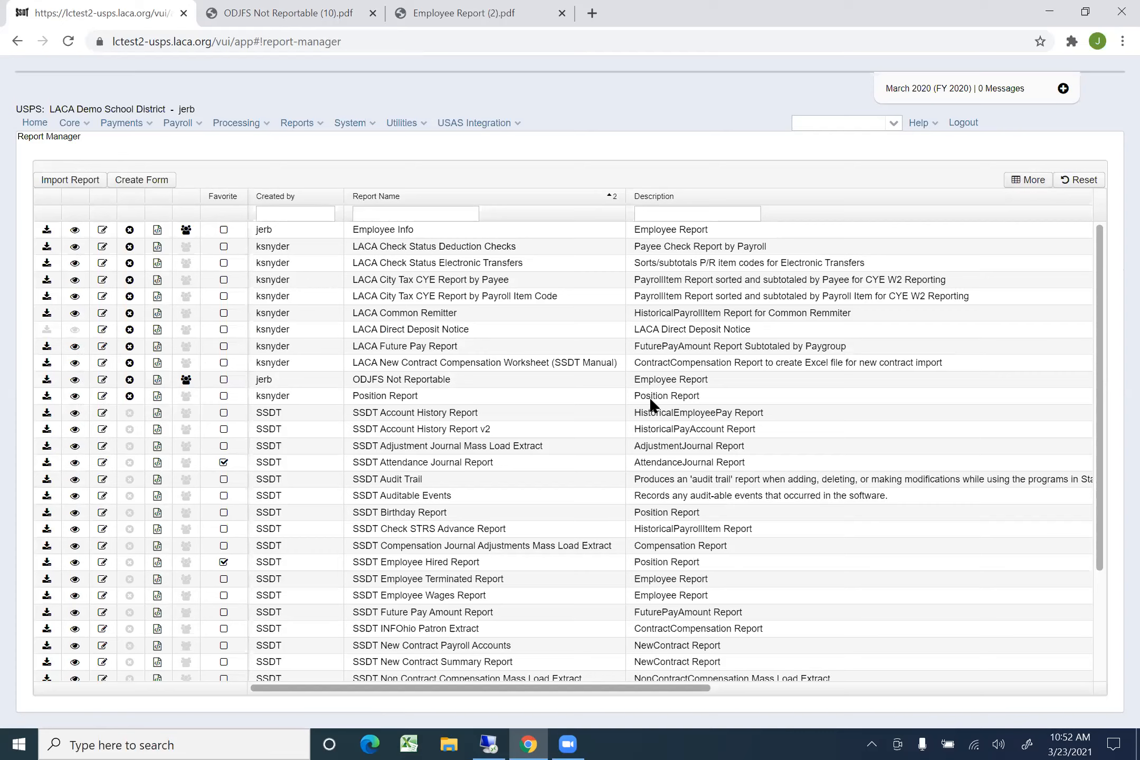
# Dismiss the Generate Report dialog and close the old 'ODJFS Not Reportable (10).pdf' tab
pyautogui.click(47, 380)
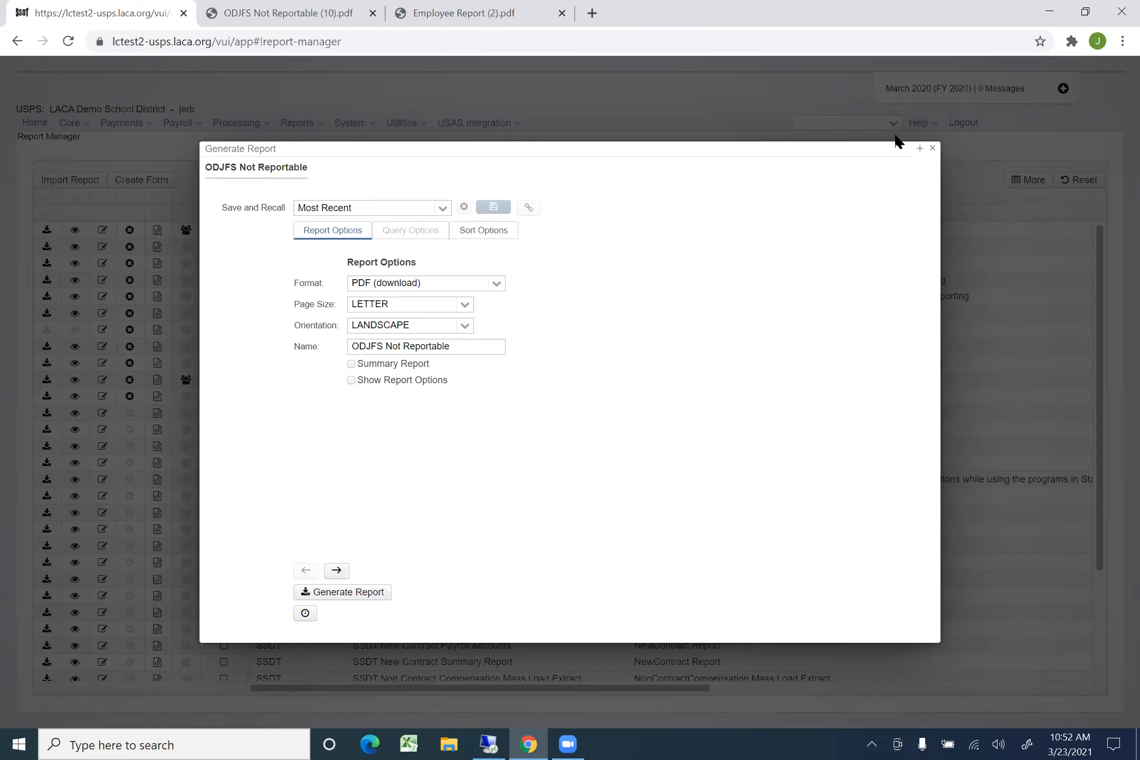
pyautogui.click(935, 149)
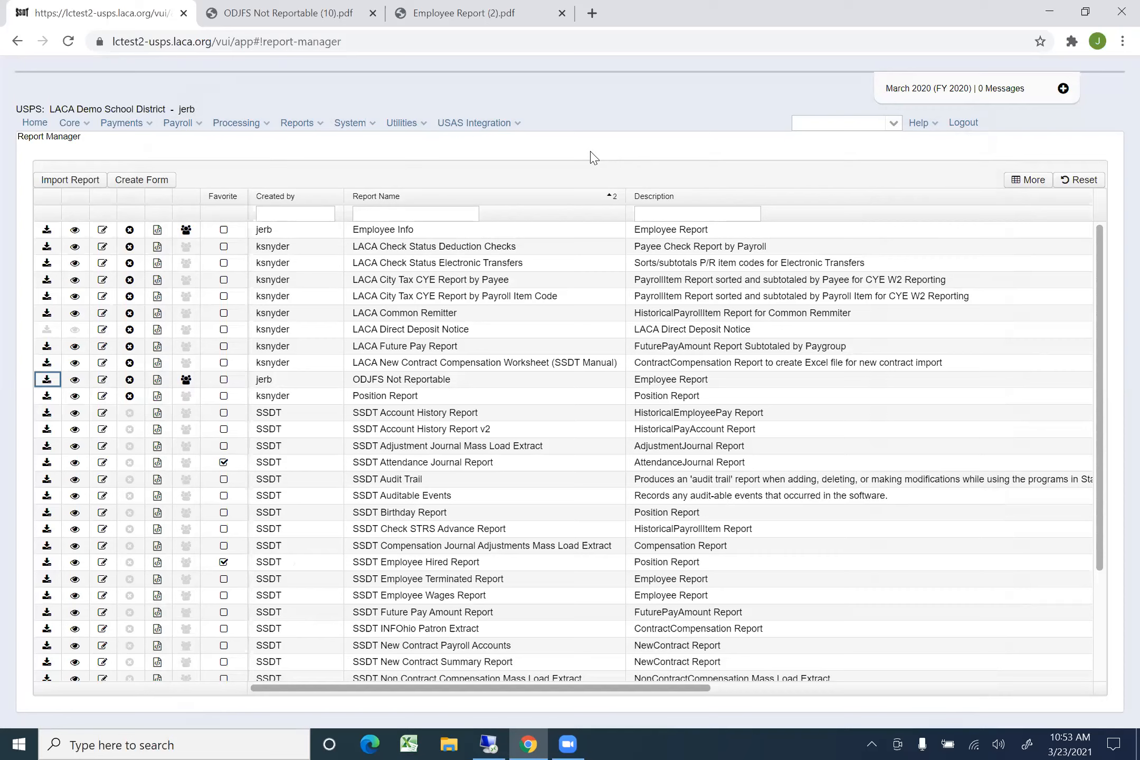
pyautogui.middleClick(342, 25)
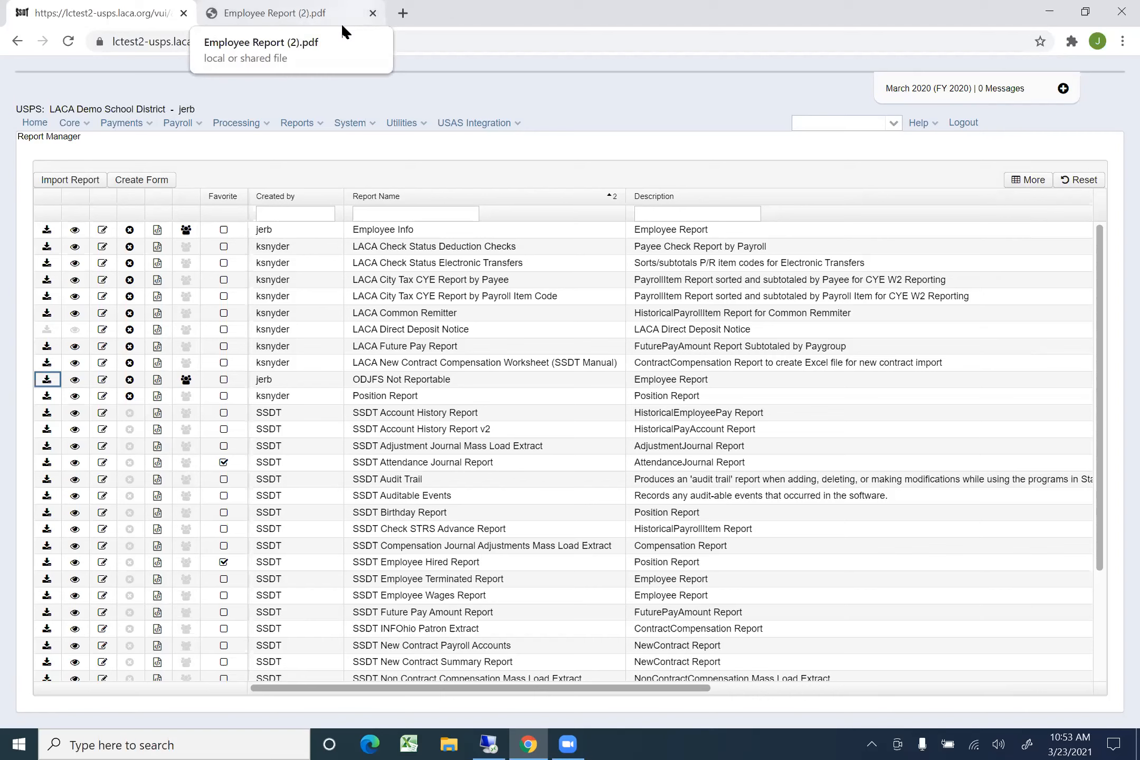
# Log out of USPS and fill in the username on the login page
pyautogui.click(964, 124)
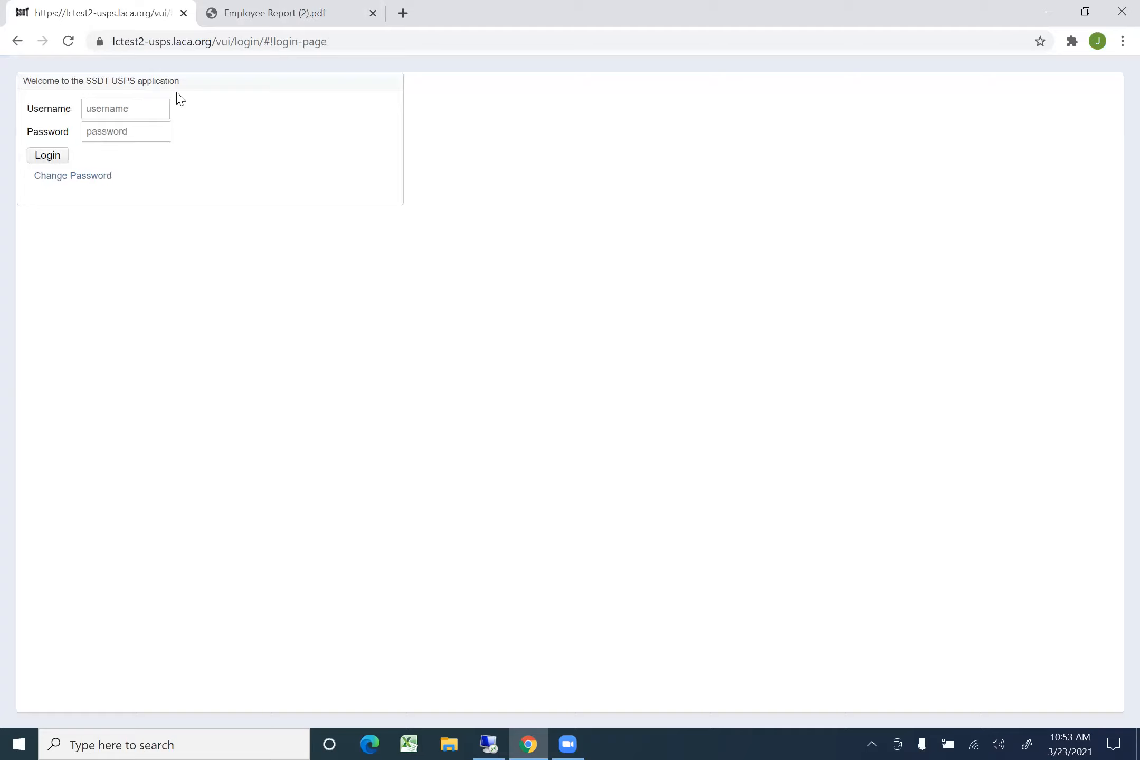
pyautogui.click(131, 107)
pyautogui.write('jerb')
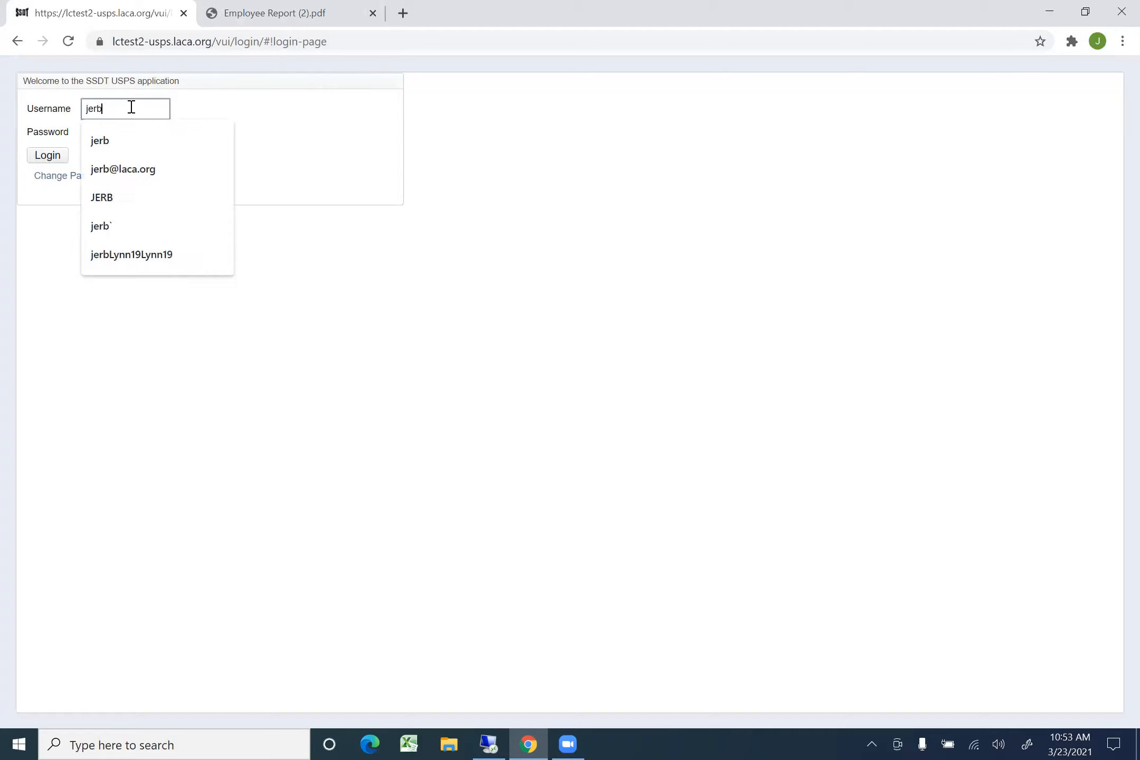
pyautogui.press('Tab')
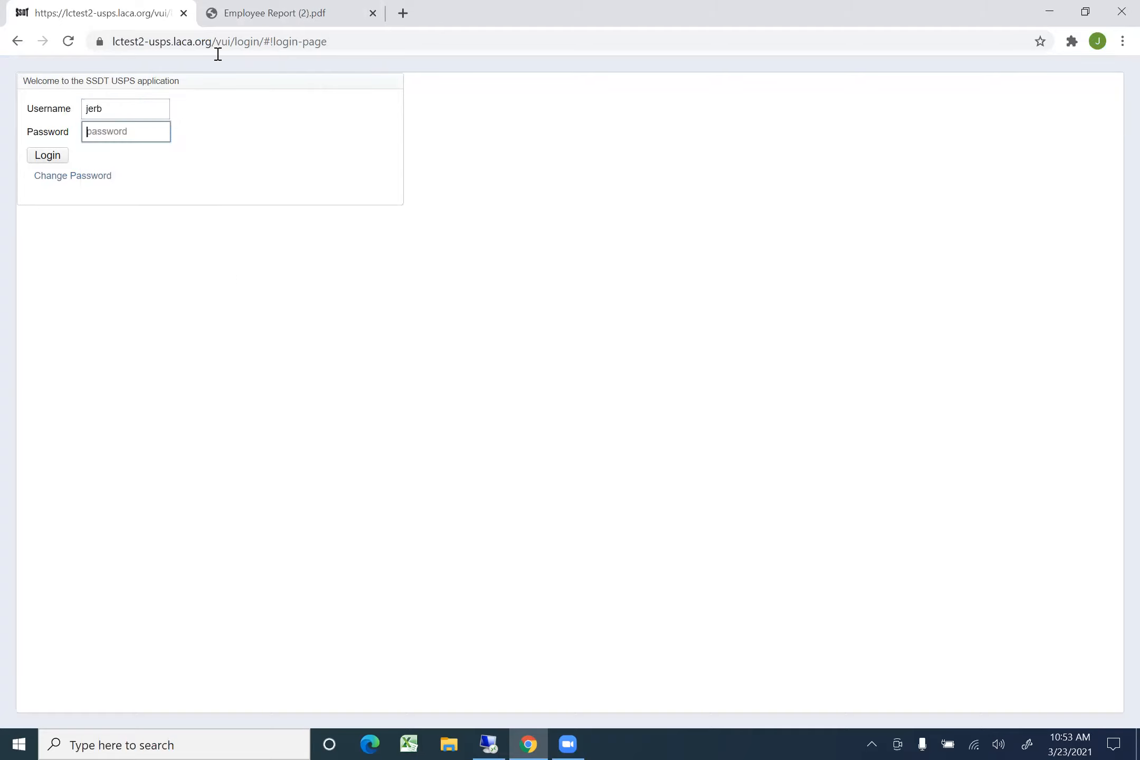
pyautogui.click(161, 40)
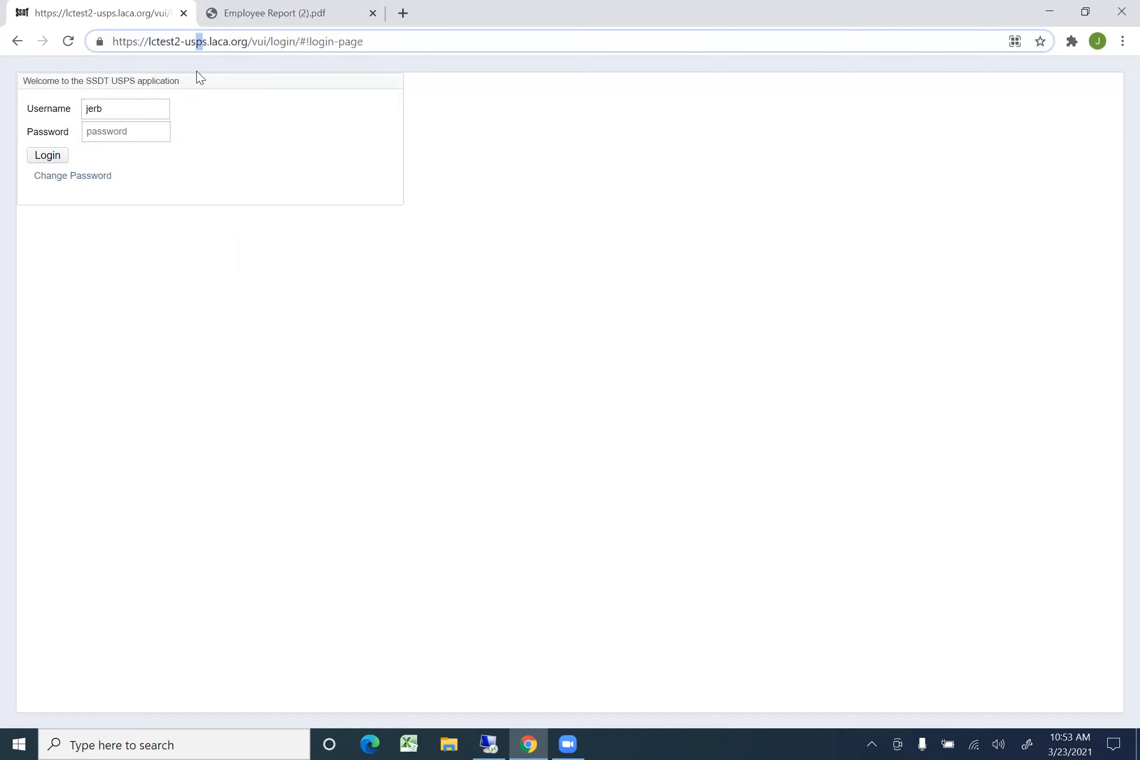
# Switch the site address from usps to usas and sign in with the username and password
pyautogui.write('a')
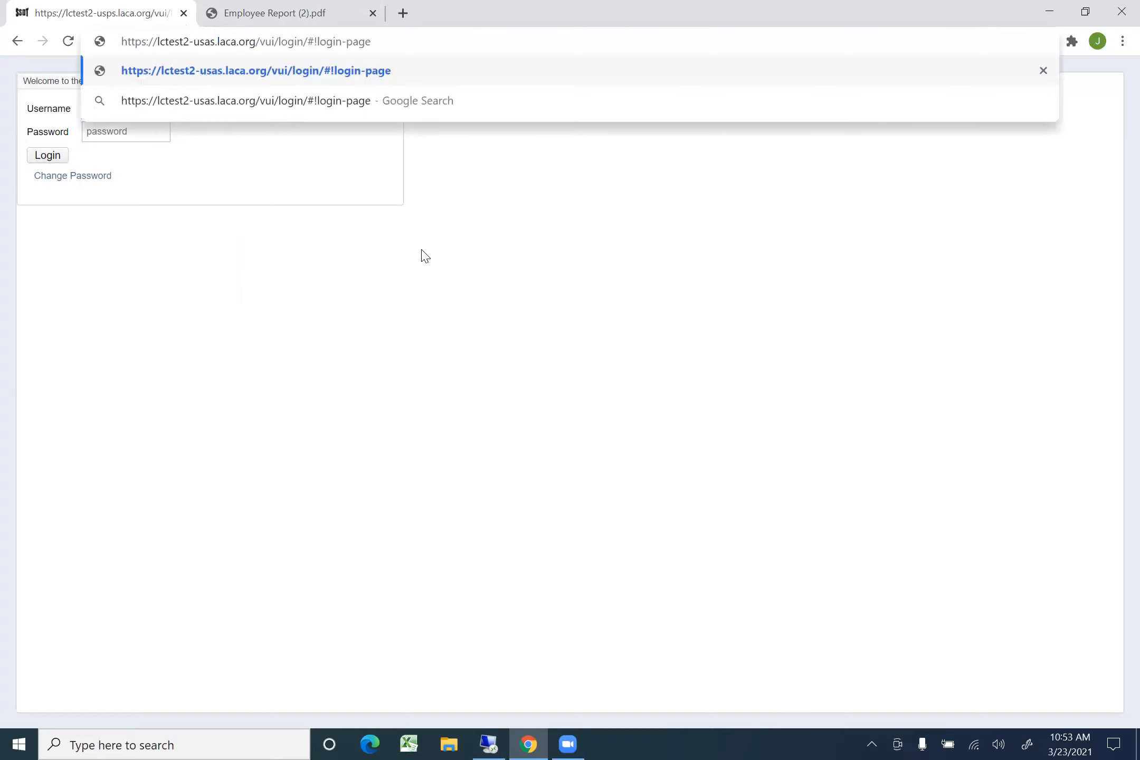
pyautogui.press('Return')
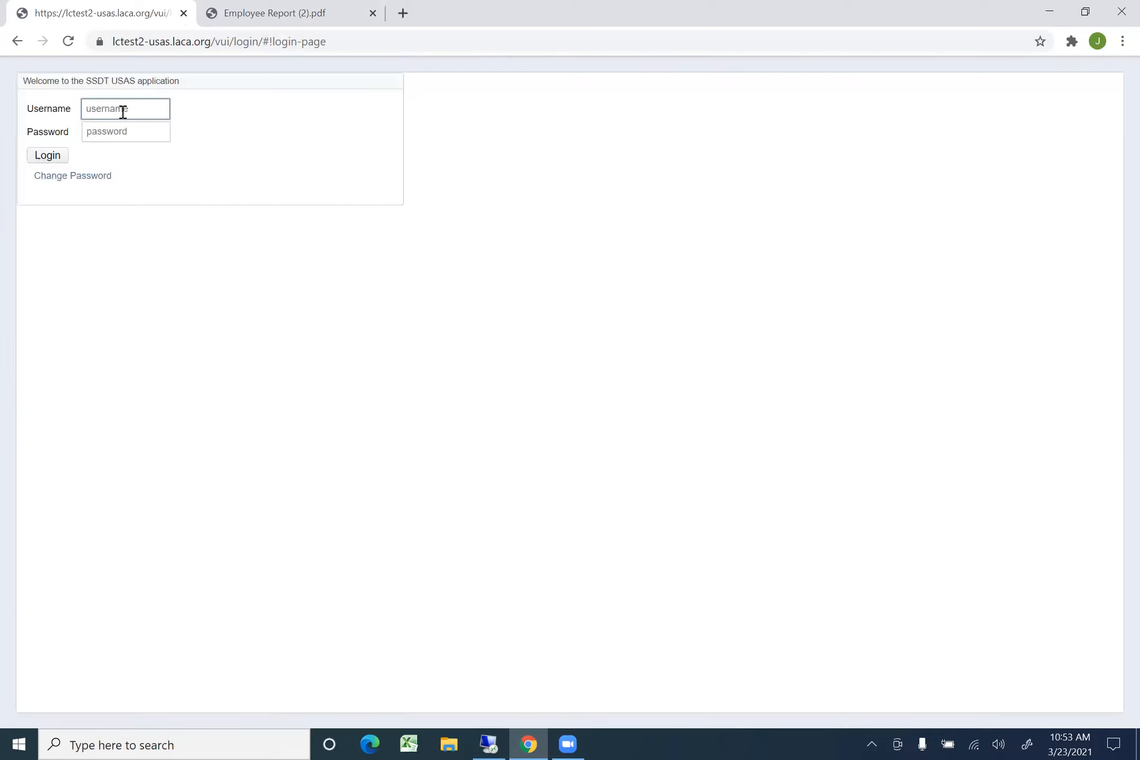
pyautogui.click(123, 109)
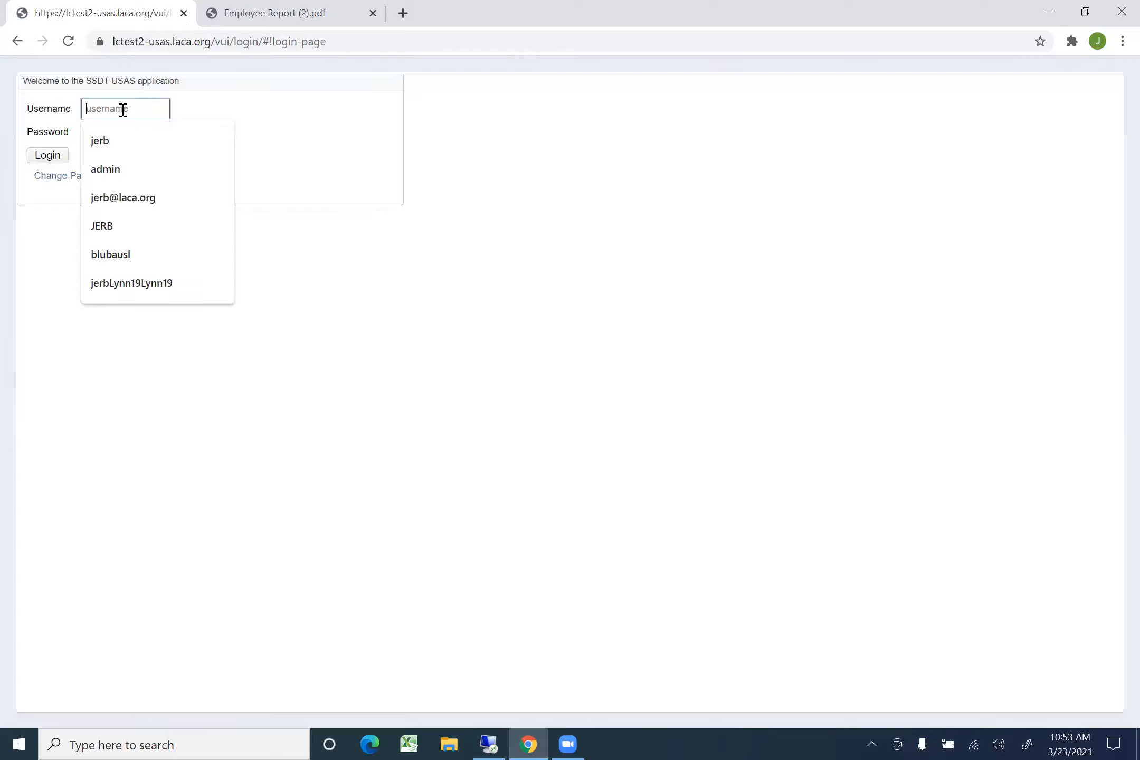
pyautogui.write('jerb')
pyautogui.press('Tab')
pyautogui.write('****')
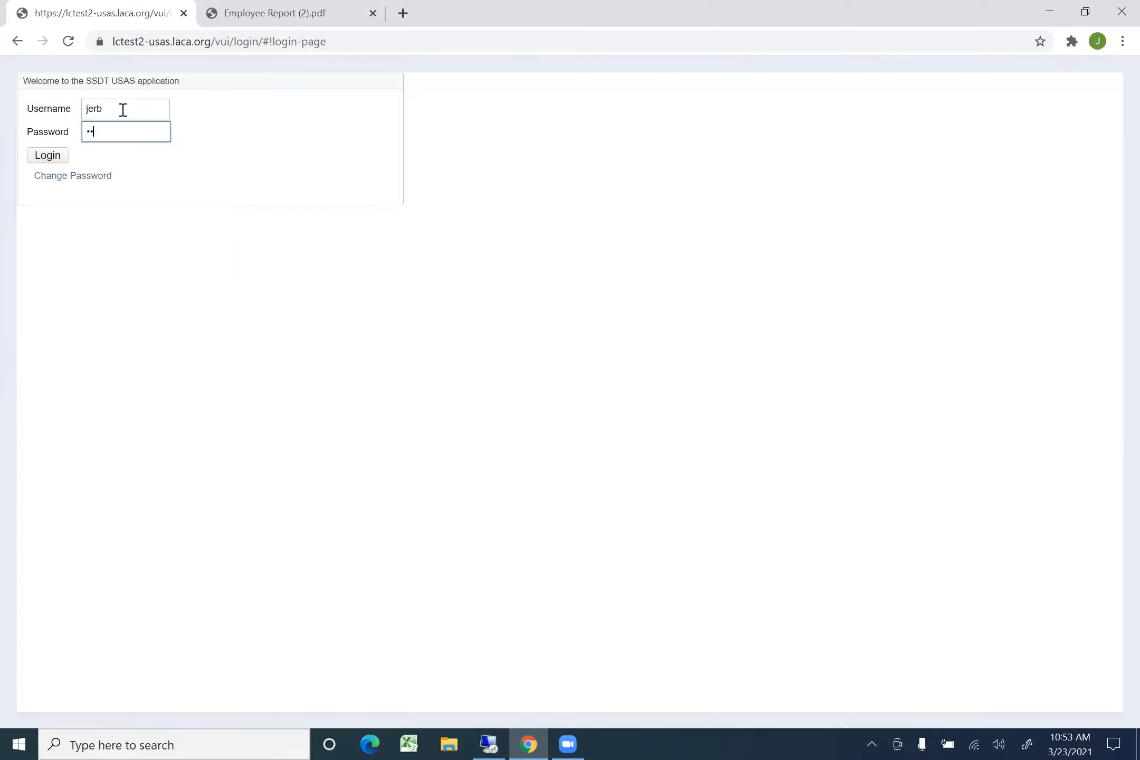
pyautogui.write('*******')
pyautogui.press('Return')
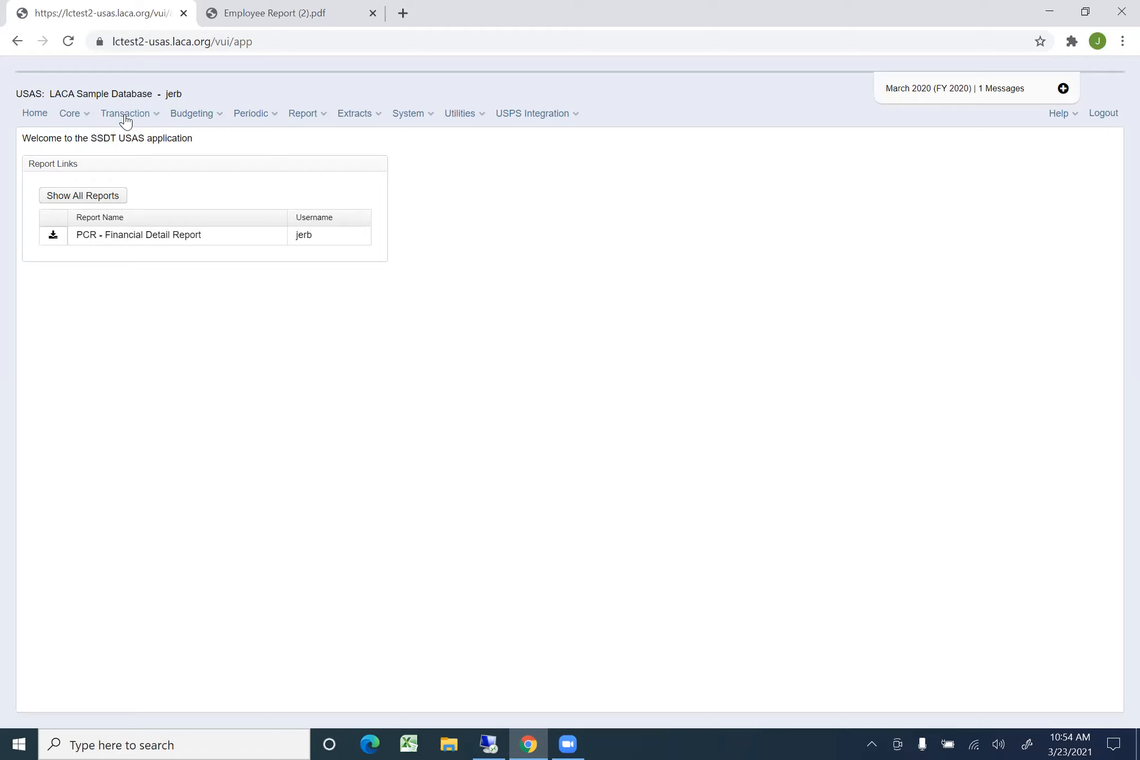
# Open Transaction > Requisitions to list all requisitions with their converted status
pyautogui.click(127, 119)
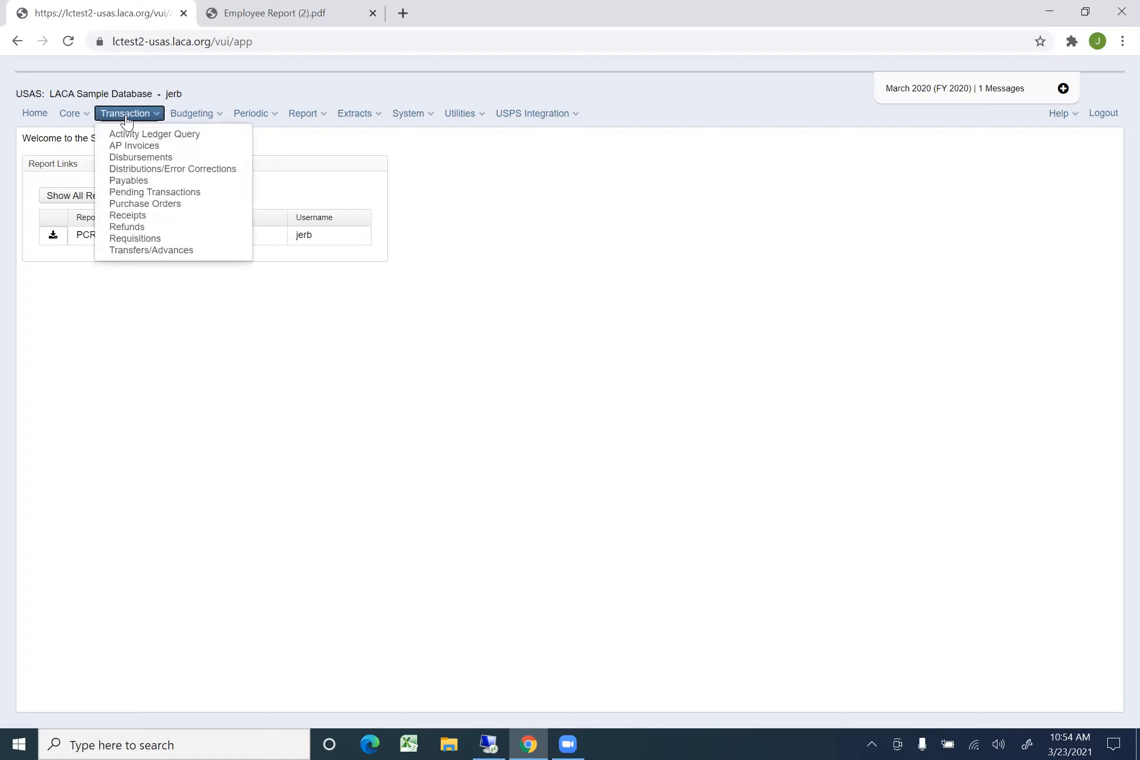
pyautogui.click(160, 240)
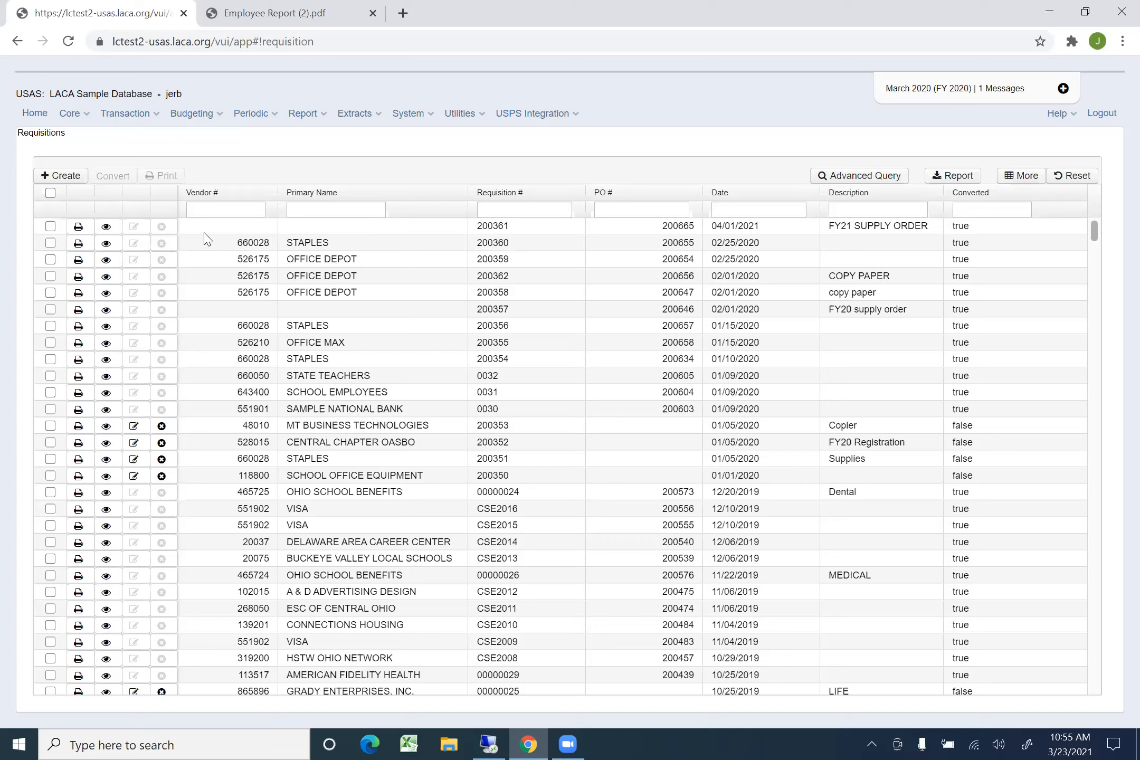
pyautogui.click(990, 209)
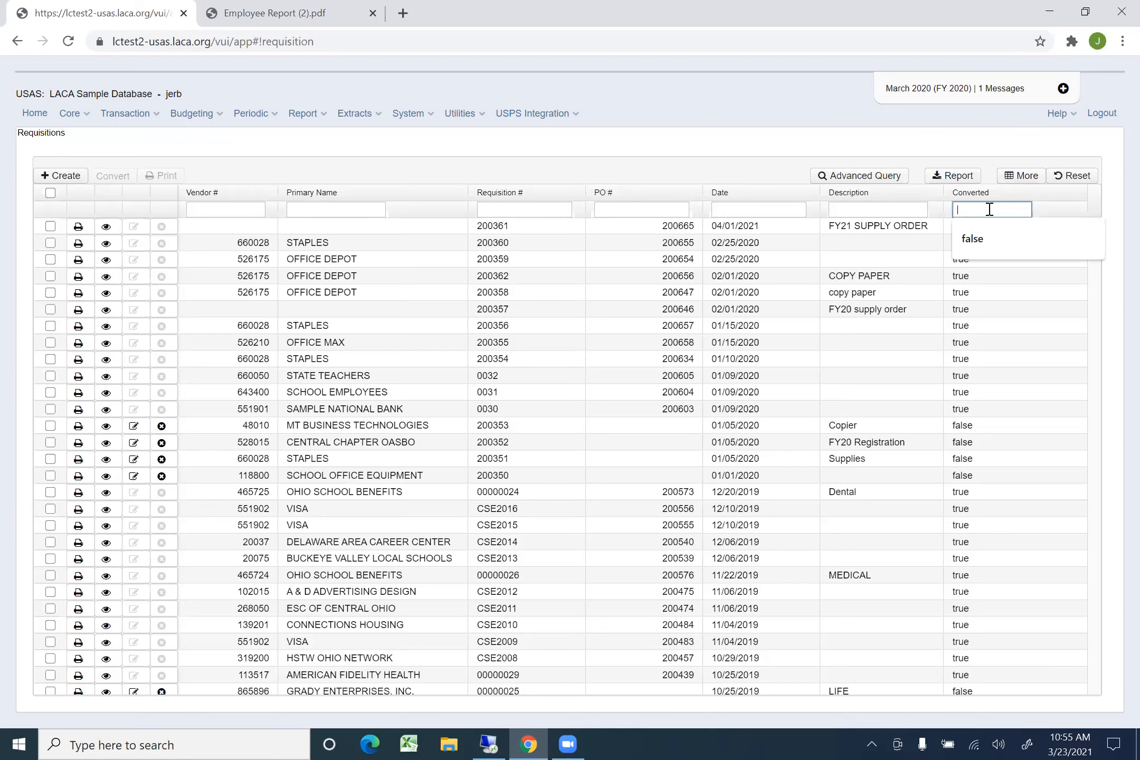
# Filter Converted to 'false' and open Generate Report for the unconverted requisitions
pyautogui.click(972, 238)
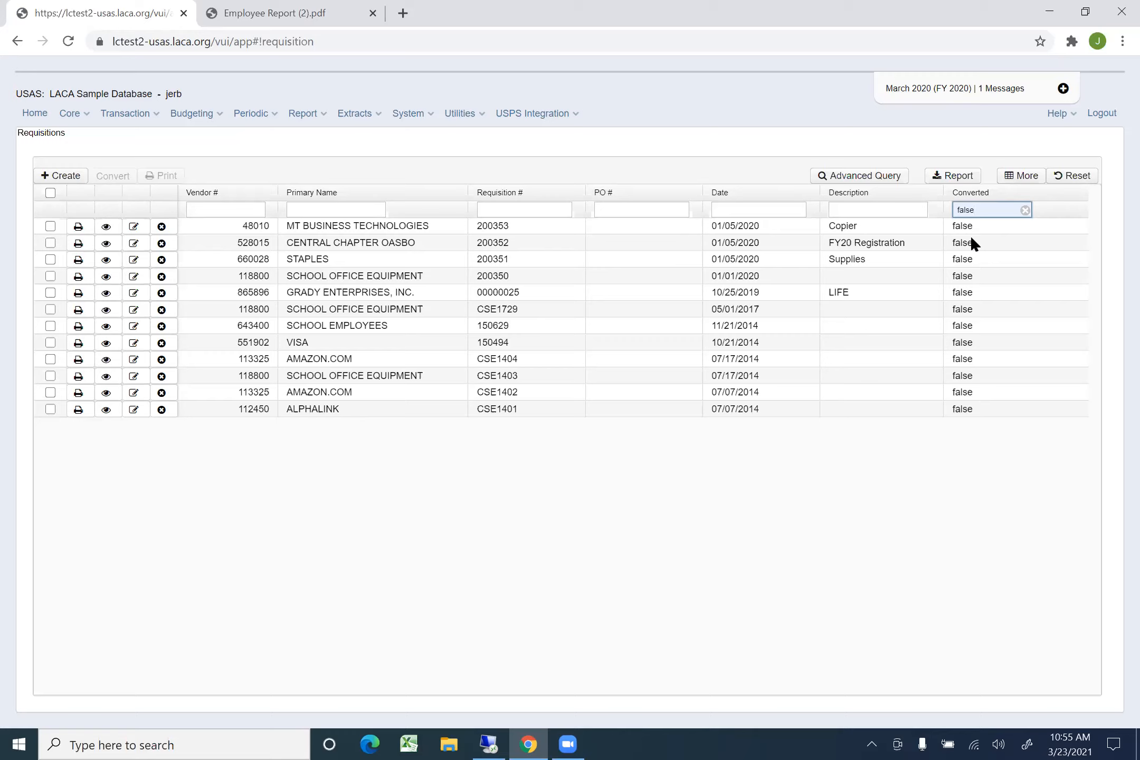
pyautogui.click(958, 182)
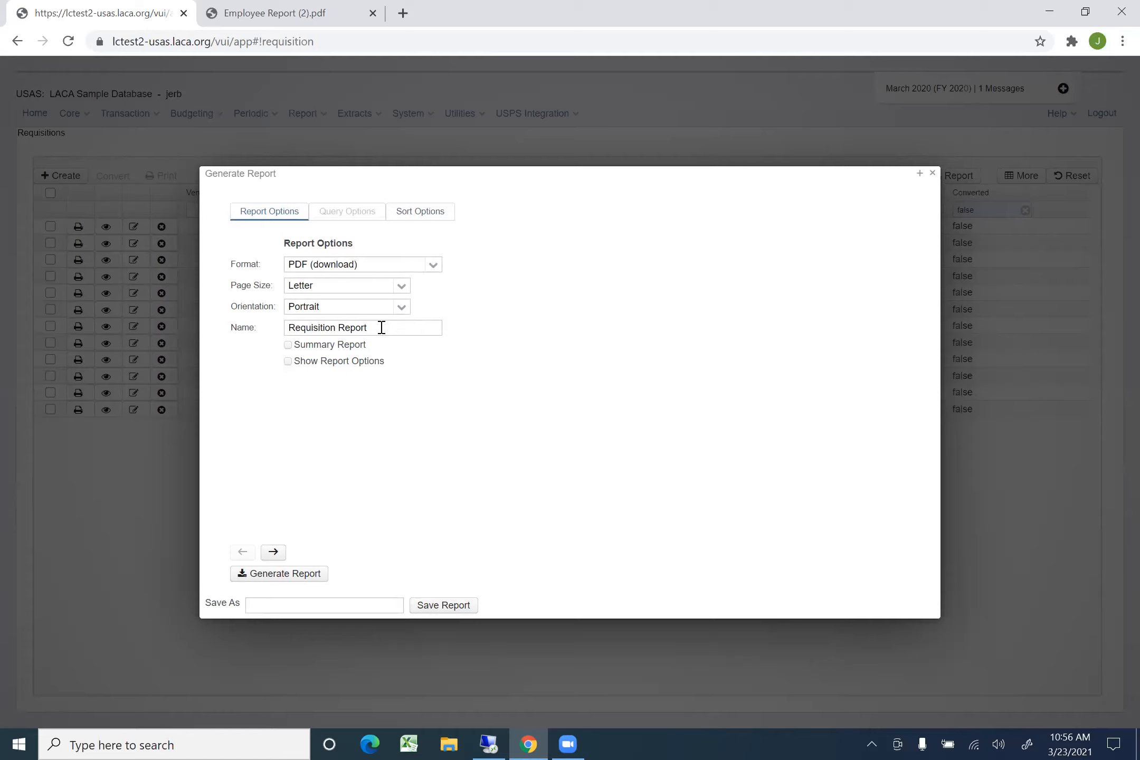
# Rename the report 'Outstanding Requisition Report', save it under that name, and close the dialog
pyautogui.click(292, 328)
pyautogui.write('Outstanding')
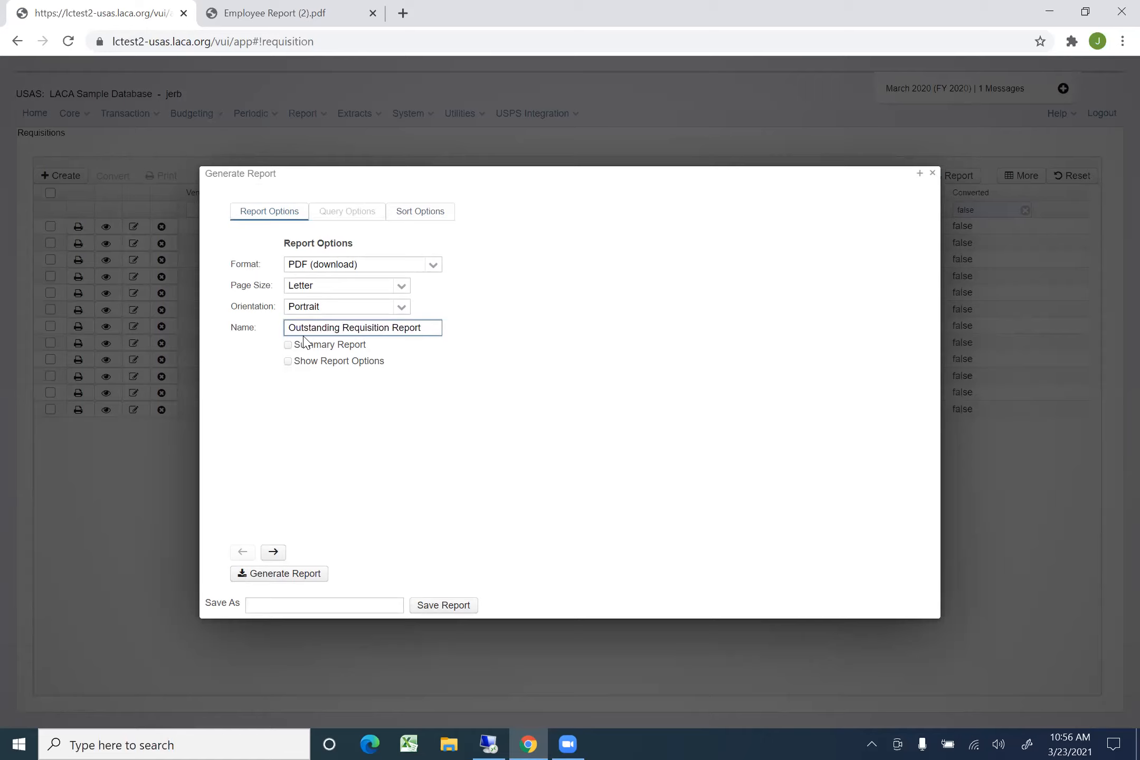
pyautogui.click(345, 604)
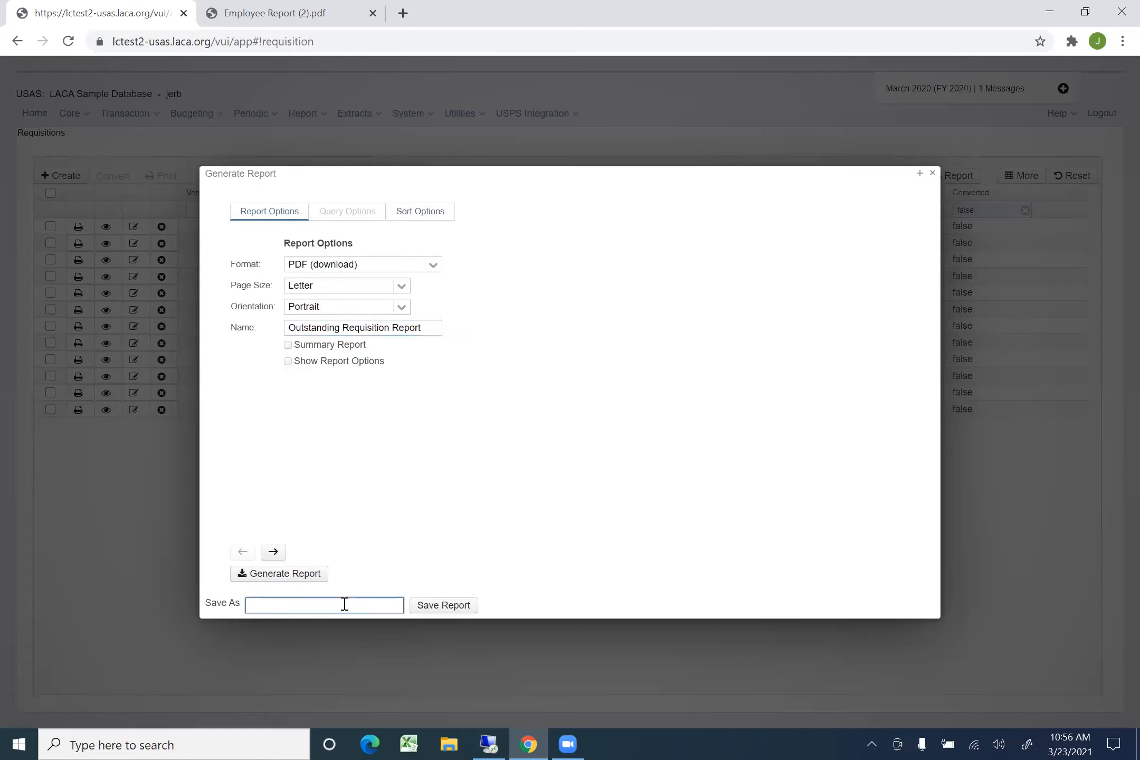
pyautogui.write('Outstanding Requisition Report')
pyautogui.click(448, 608)
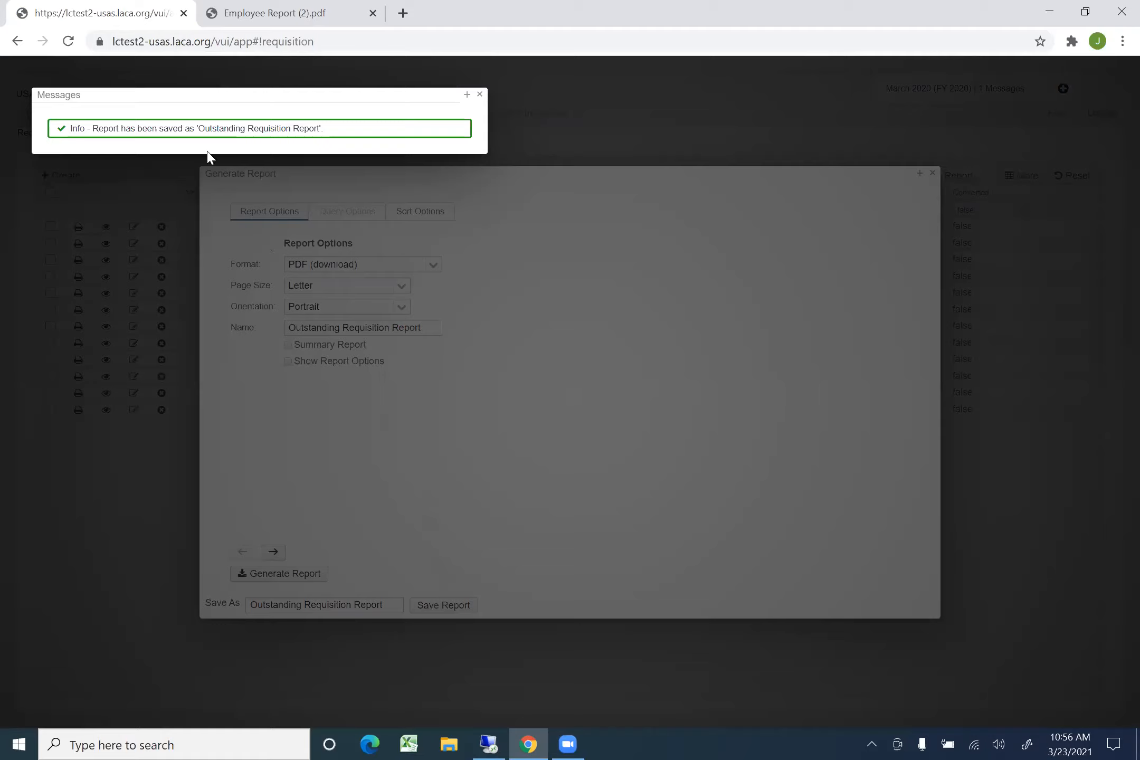
pyautogui.click(479, 97)
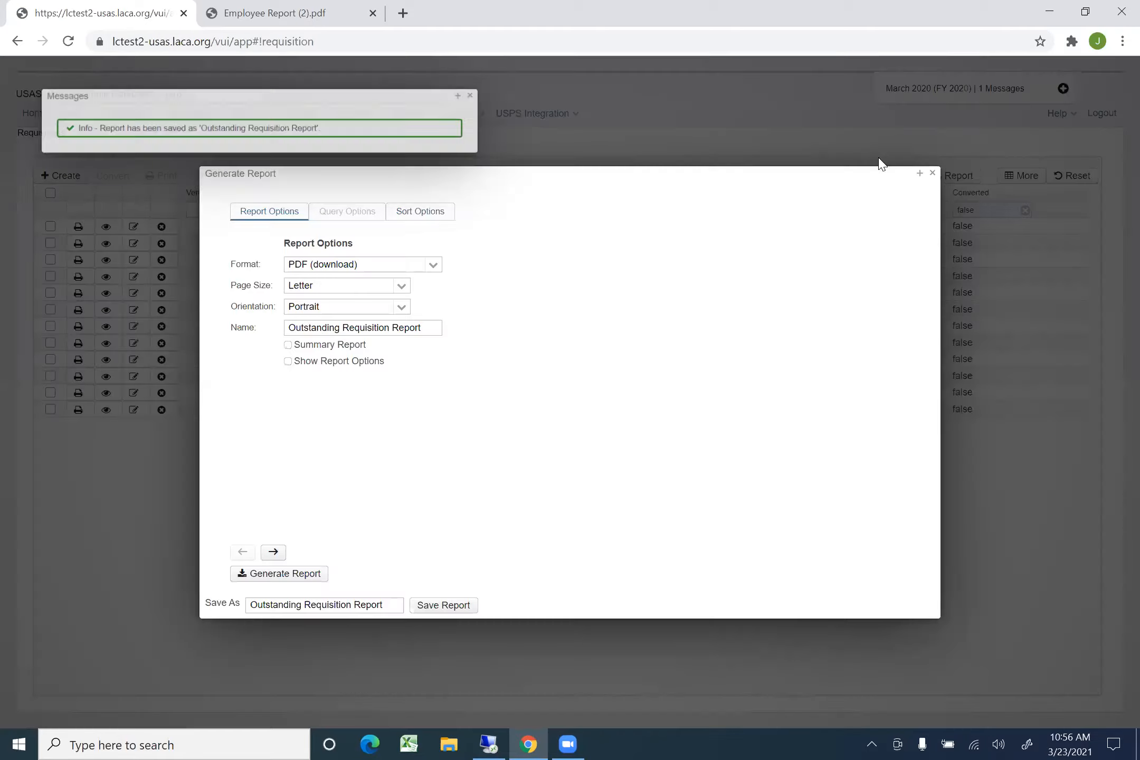
pyautogui.click(933, 175)
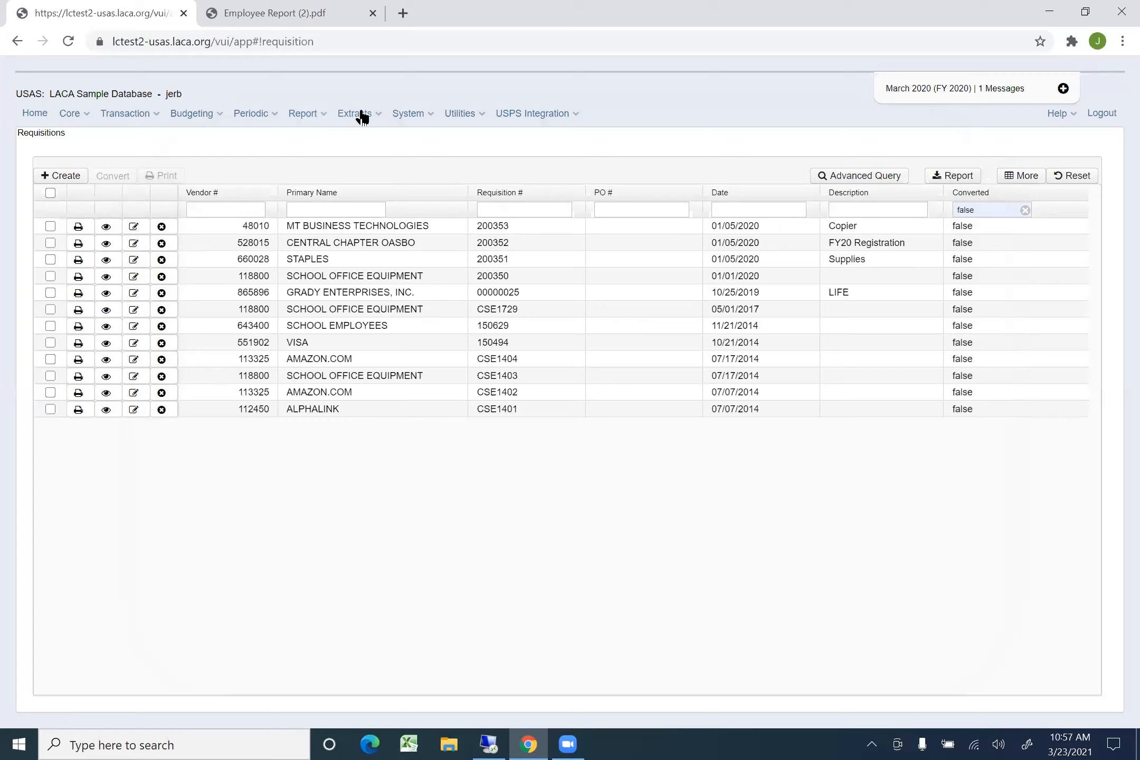
# From Report Manager, generate Outstanding Requisition Report as a PDF and open the download
pyautogui.click(317, 114)
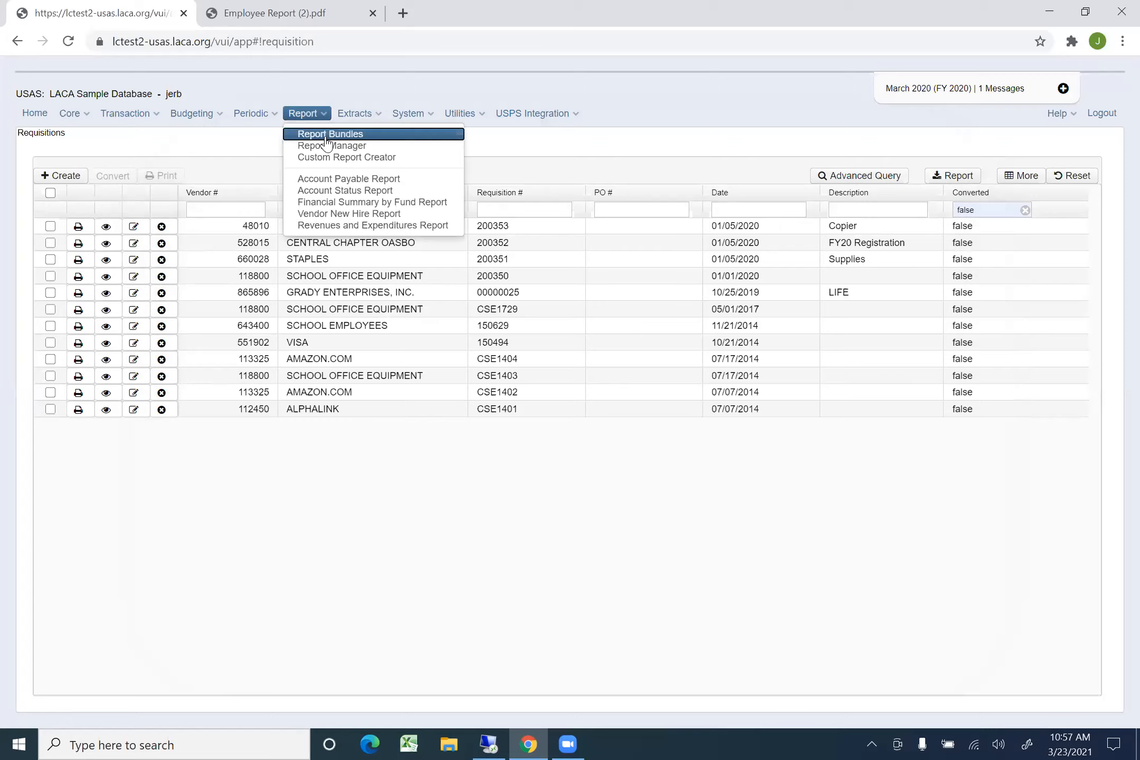
pyautogui.click(329, 147)
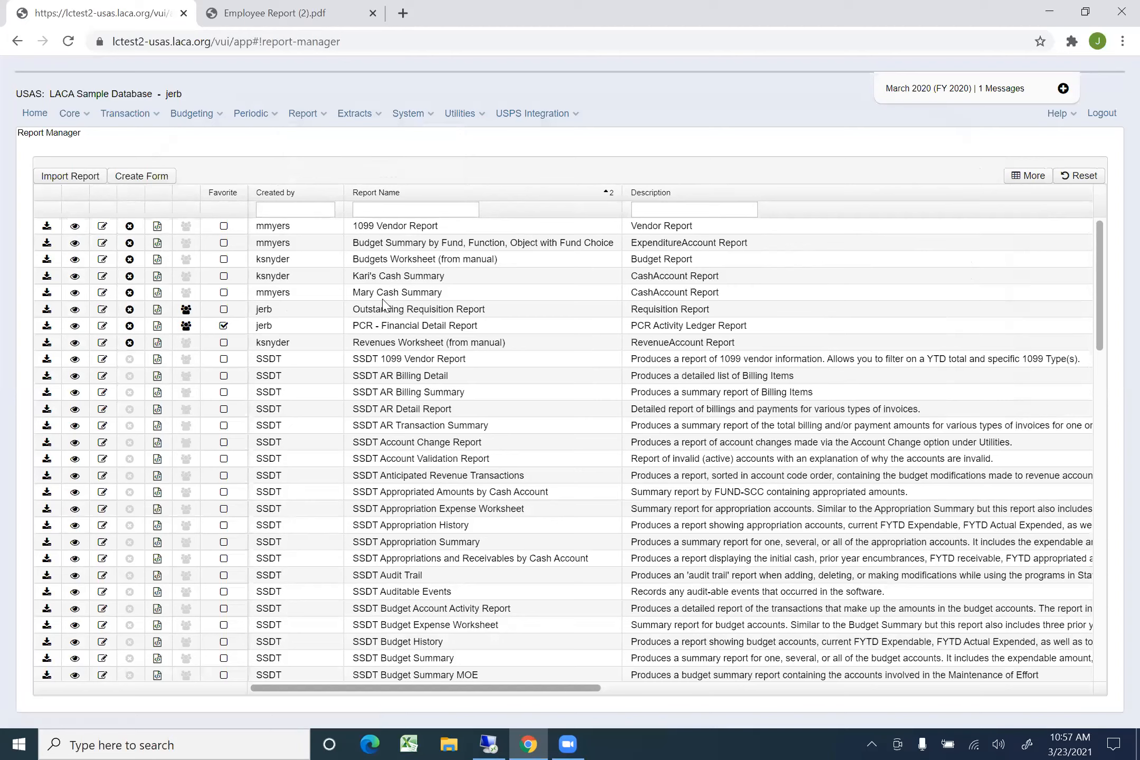
pyautogui.click(46, 311)
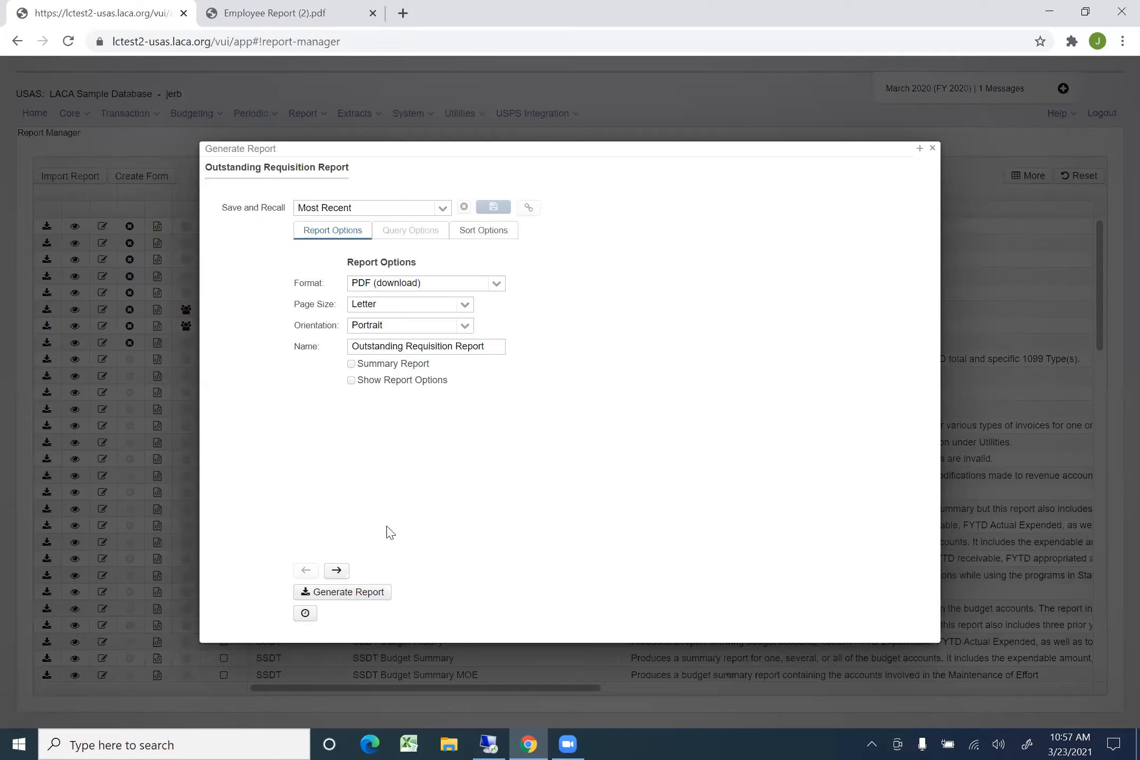
pyautogui.click(366, 595)
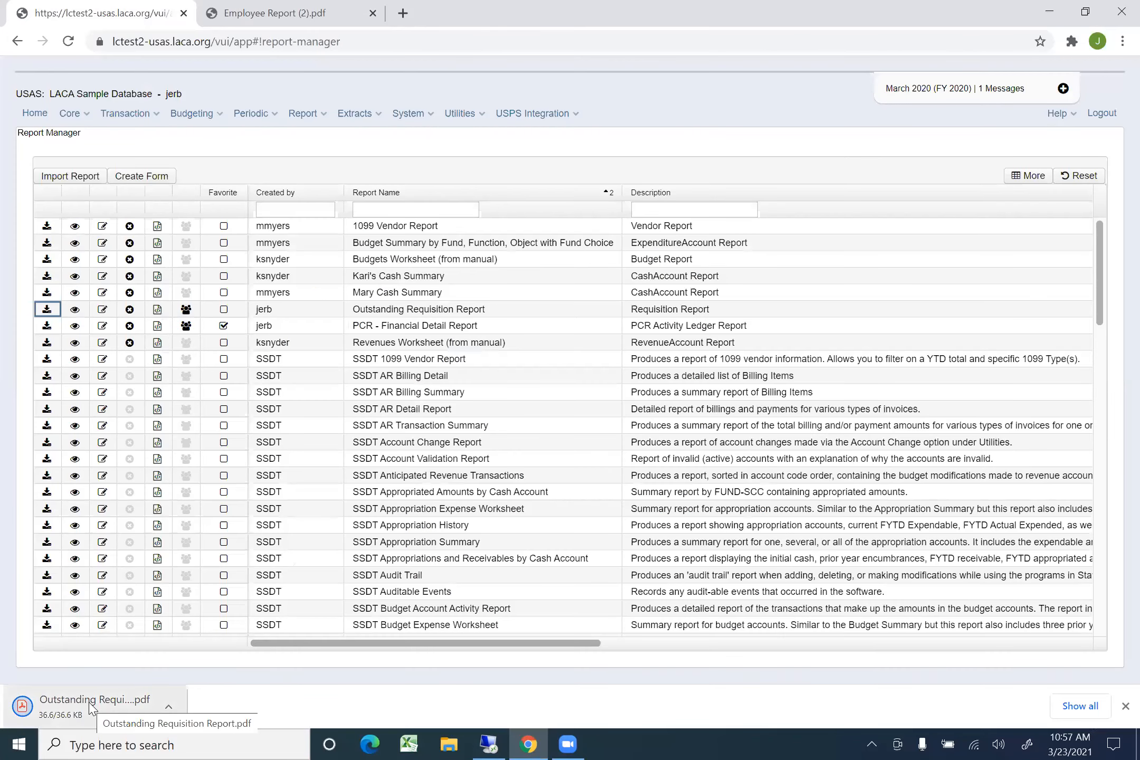
pyautogui.click(90, 708)
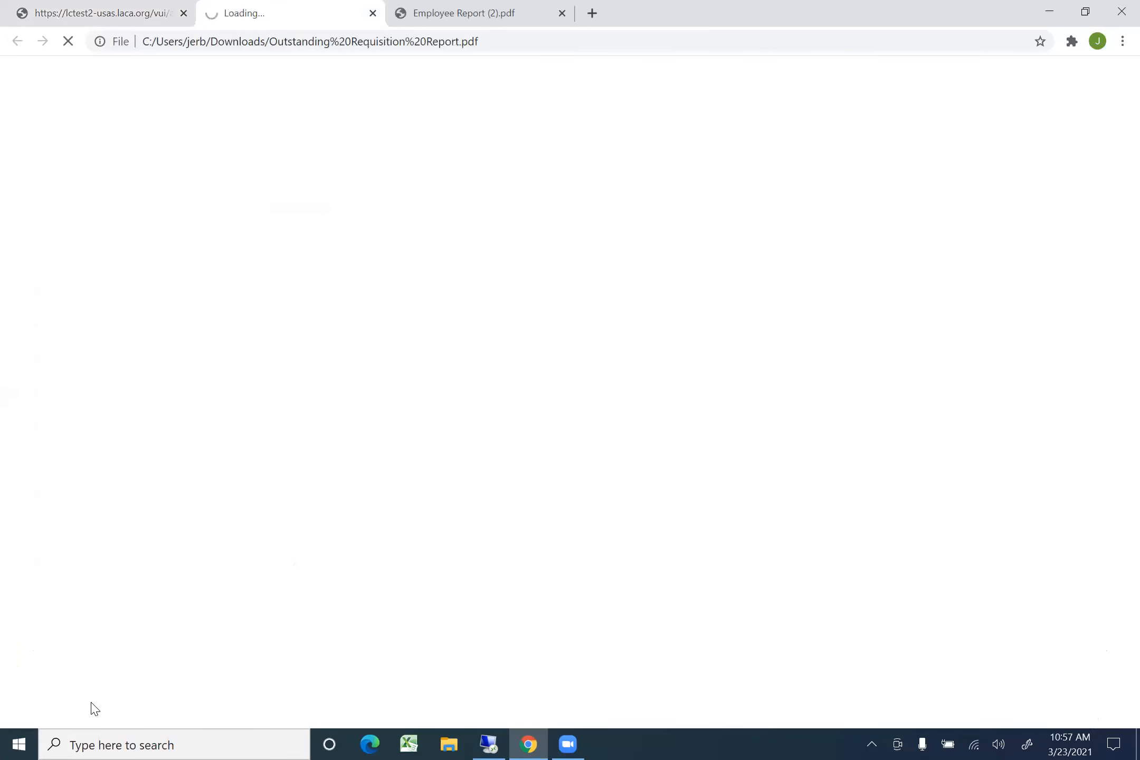
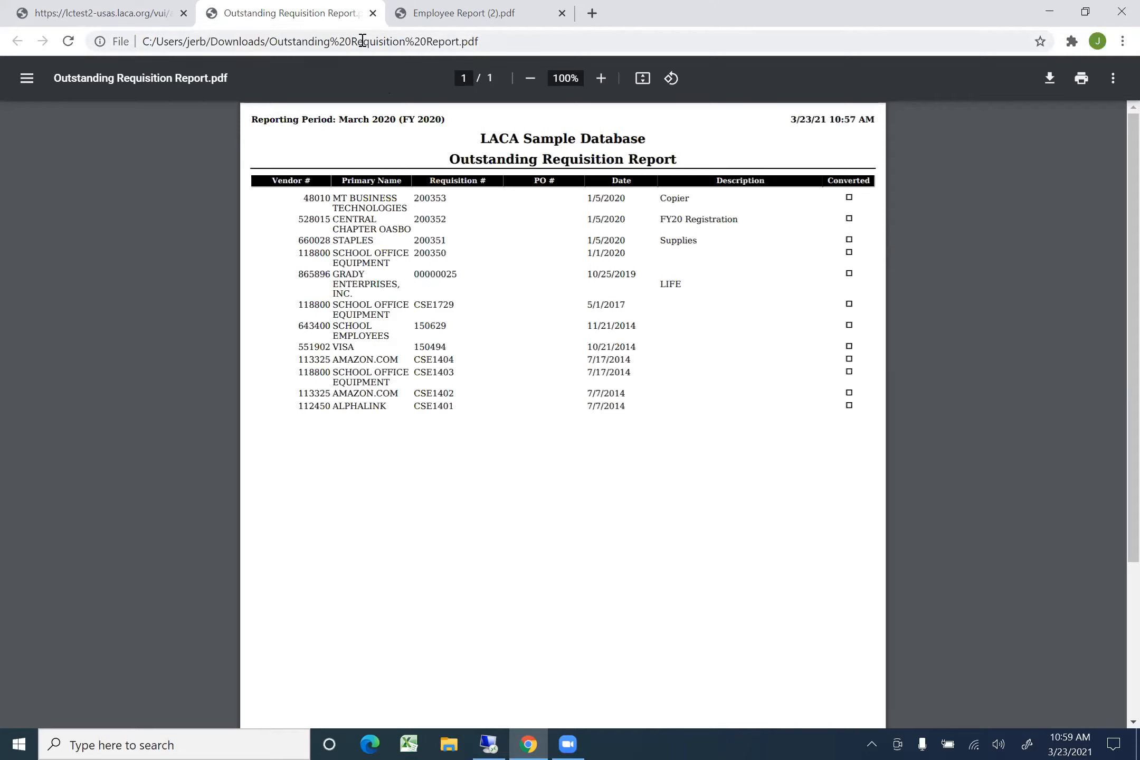
# Leave the requisition report PDF and go back to the Report Manager tab
pyautogui.click(124, 21)
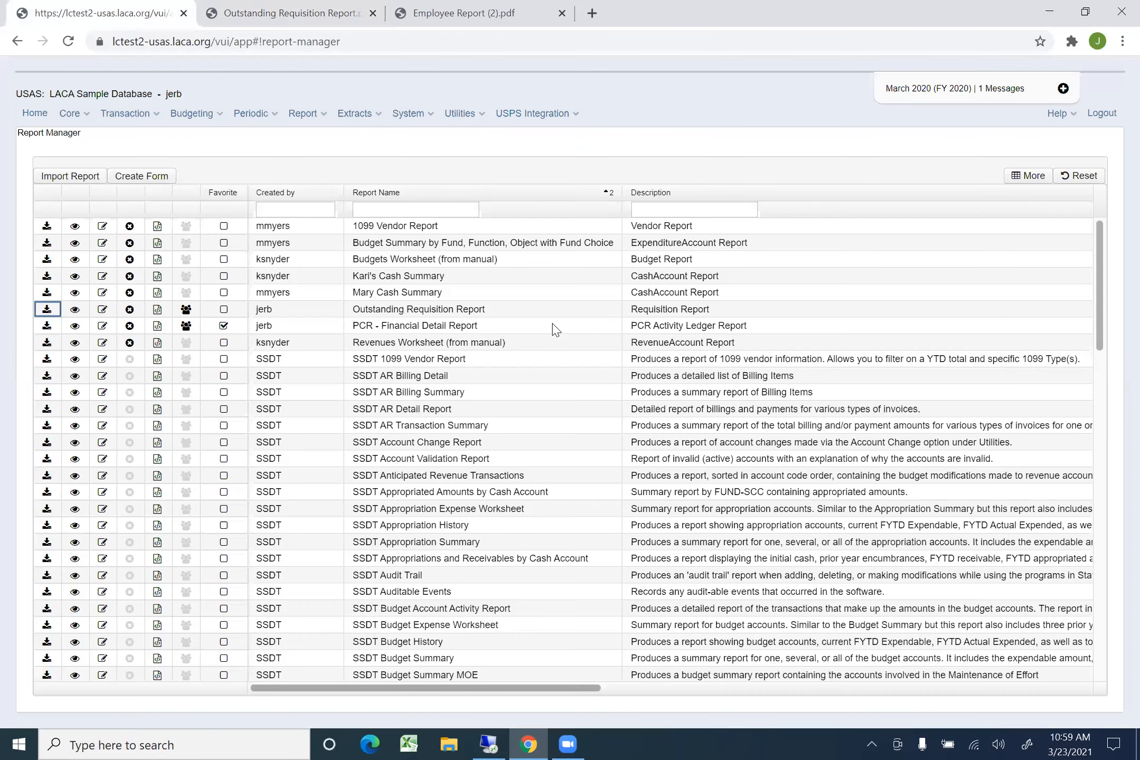
# Remove the PO # and Converted columns, move Requisition # to the top, and move Primary Name above Vendor #
pyautogui.click(74, 311)
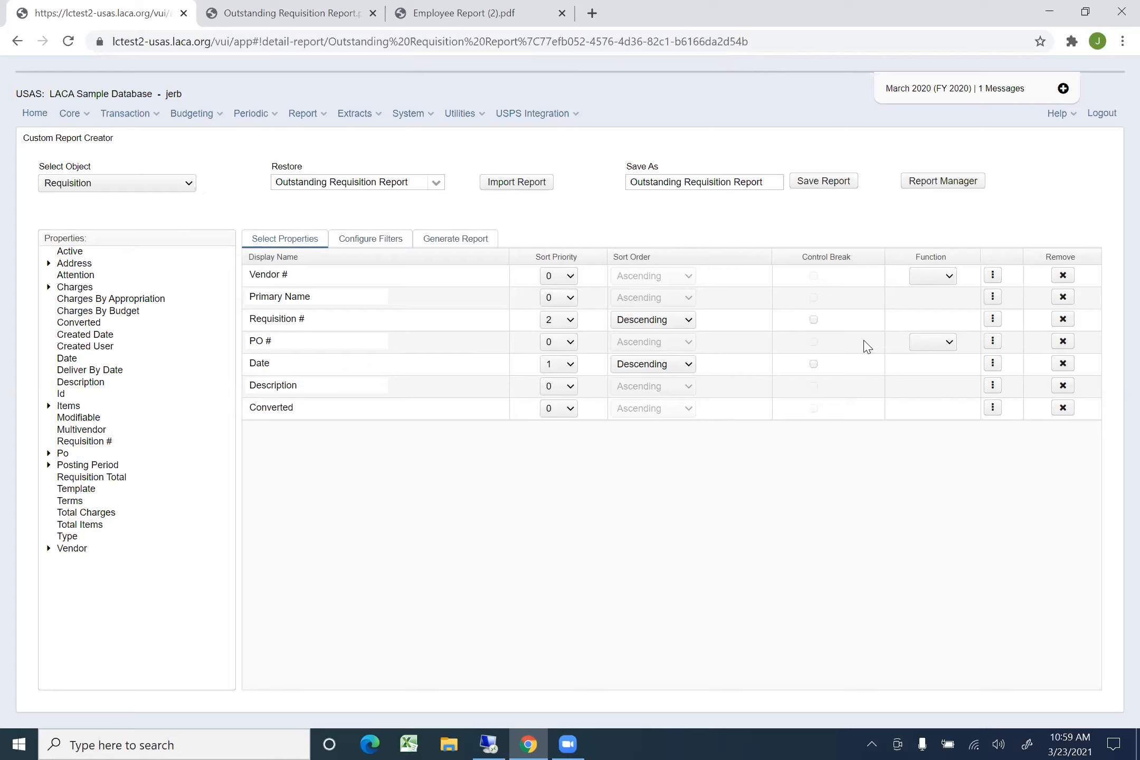
pyautogui.click(1064, 342)
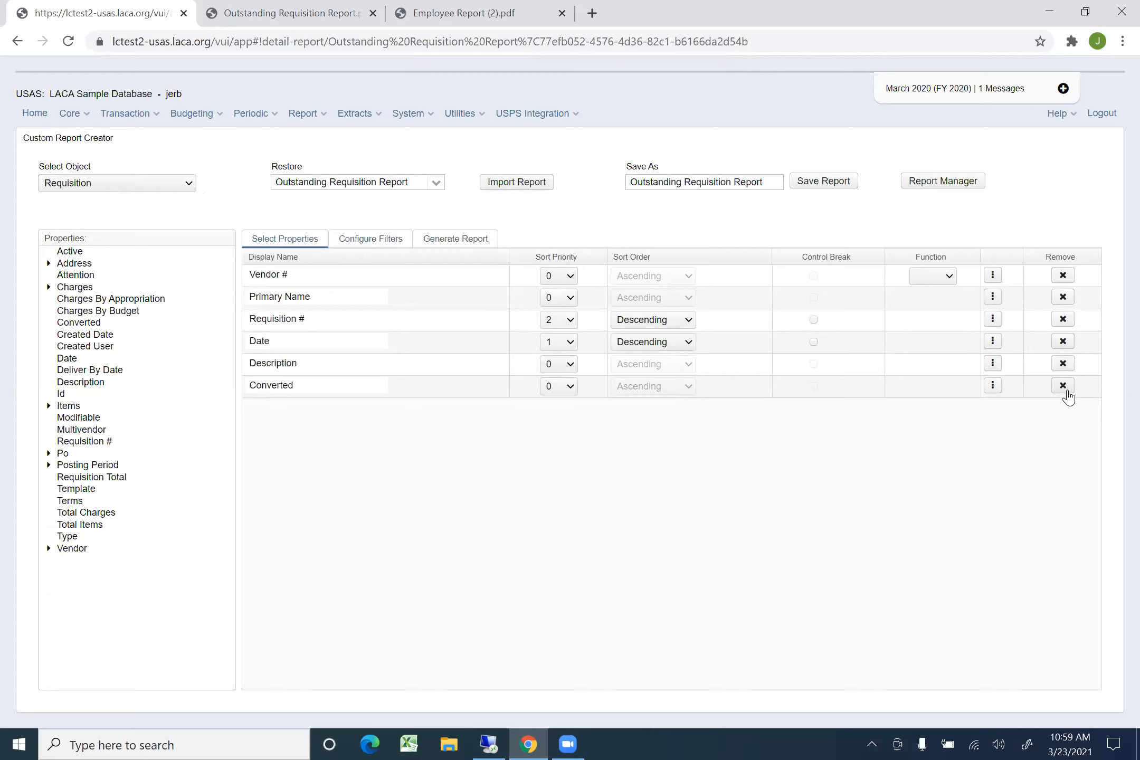
pyautogui.click(1065, 389)
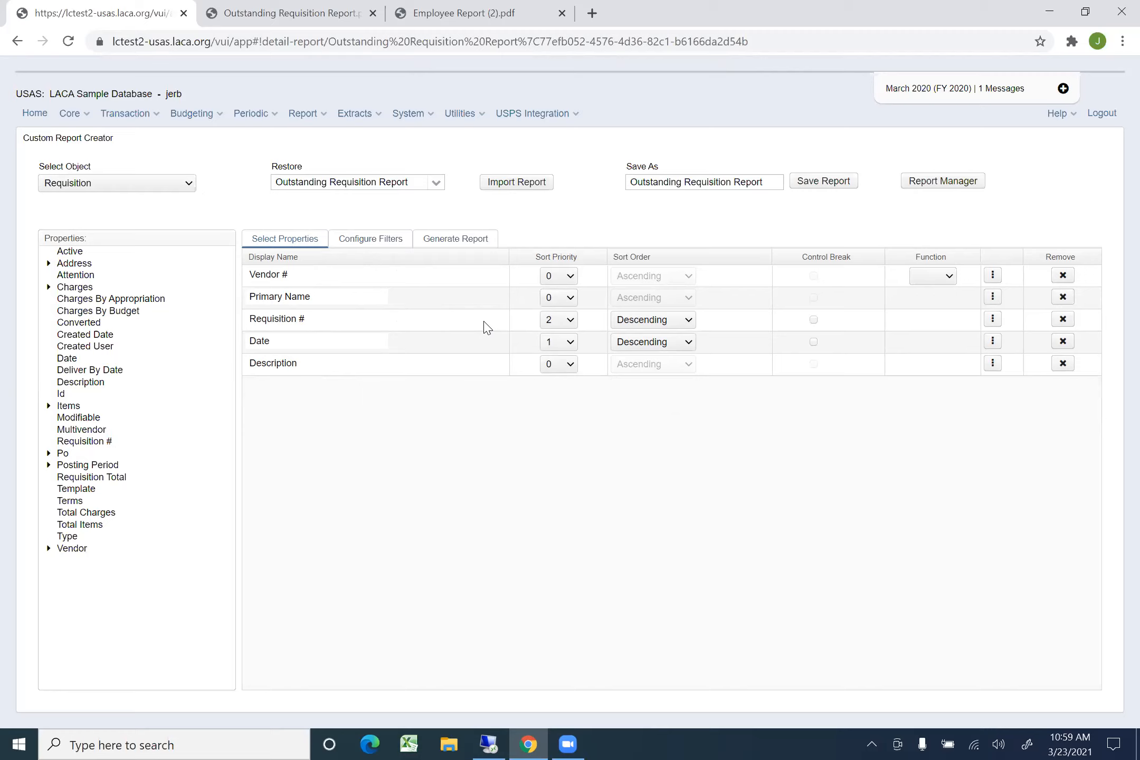
pyautogui.moveTo(487, 327); pyautogui.dragTo(484, 270)
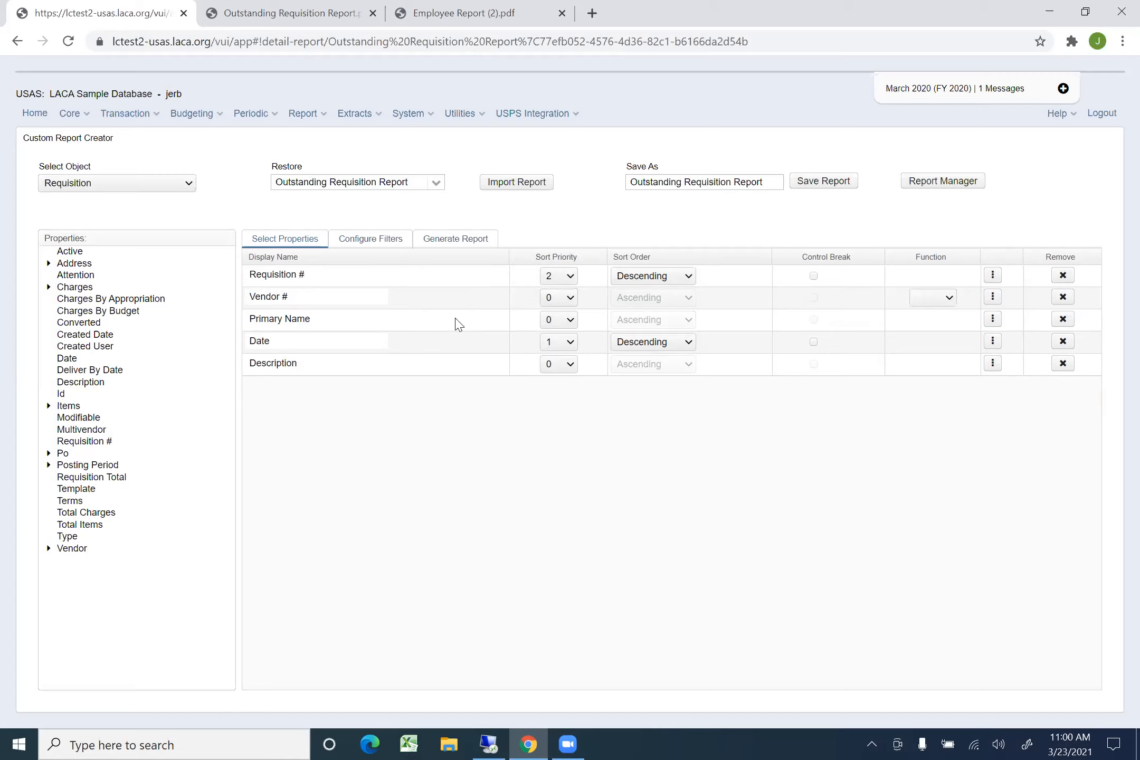
pyautogui.moveTo(458, 323)
pyautogui.mouseDown()
pyautogui.moveTo(457, 288)
pyautogui.moveTo(456, 308)
pyautogui.moveTo(459, 298)
pyautogui.mouseUp()
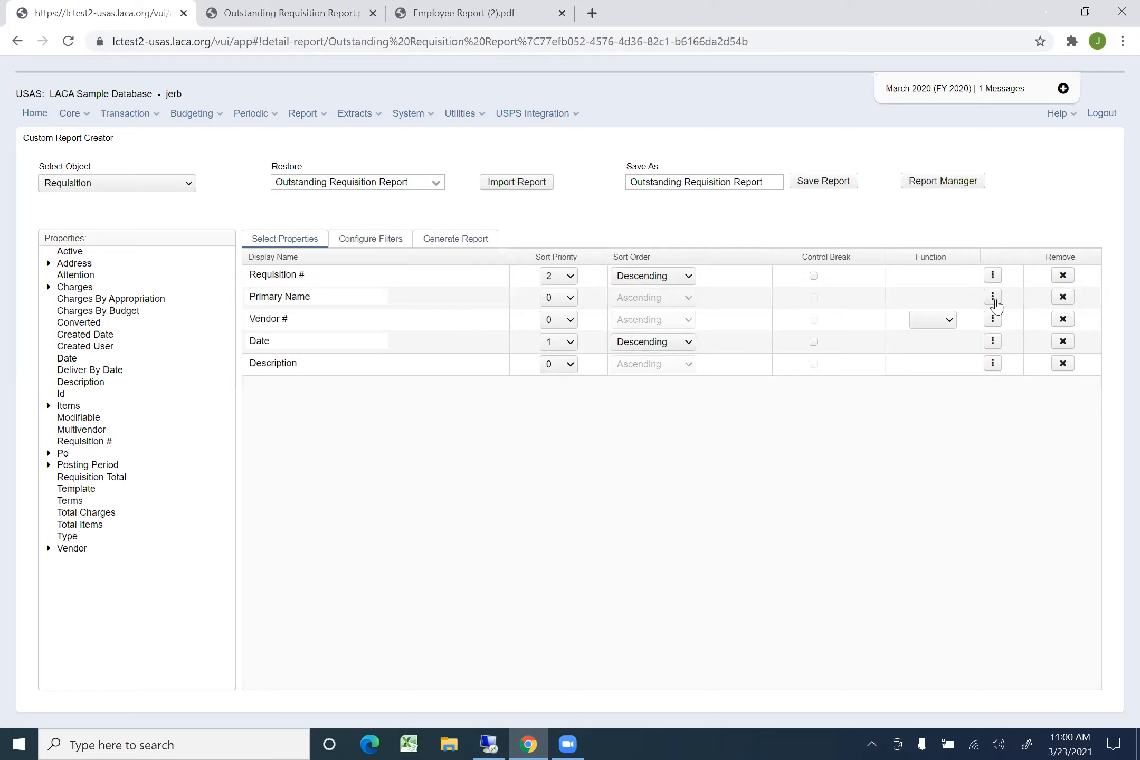
# Retitle the Primary Name column to 'Vendor Name' and save it
pyautogui.click(993, 297)
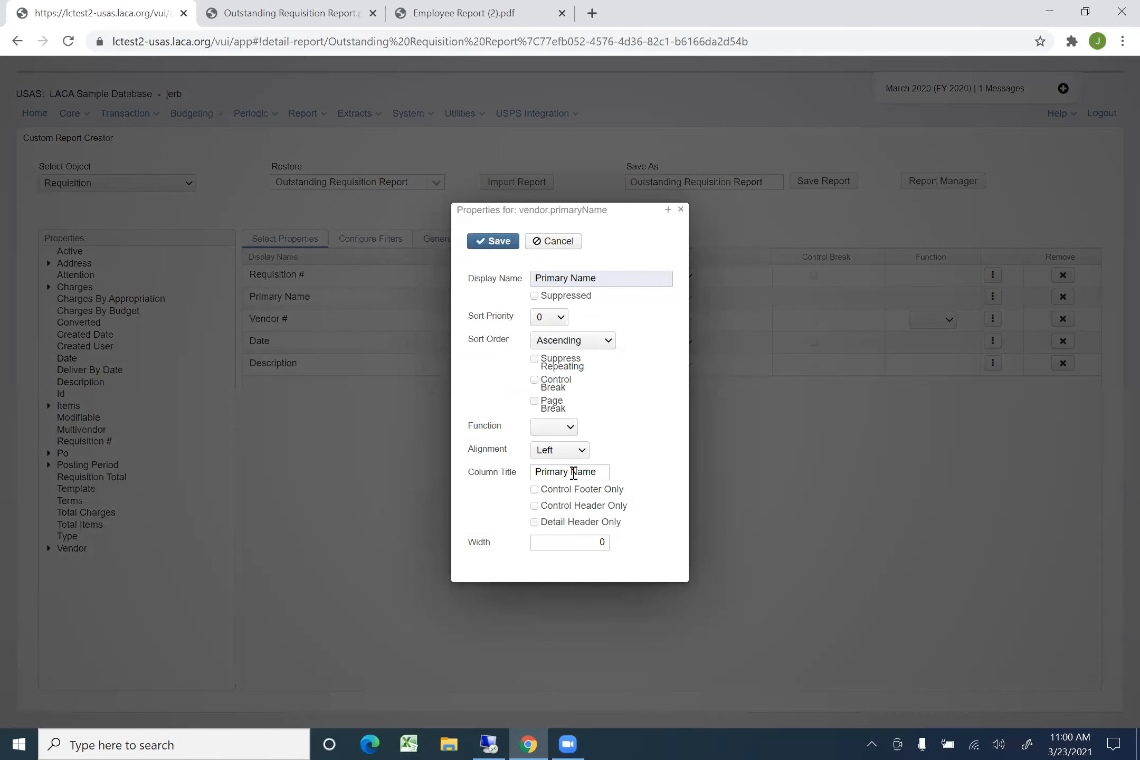
pyautogui.moveTo(567, 471); pyautogui.dragTo(536, 472)
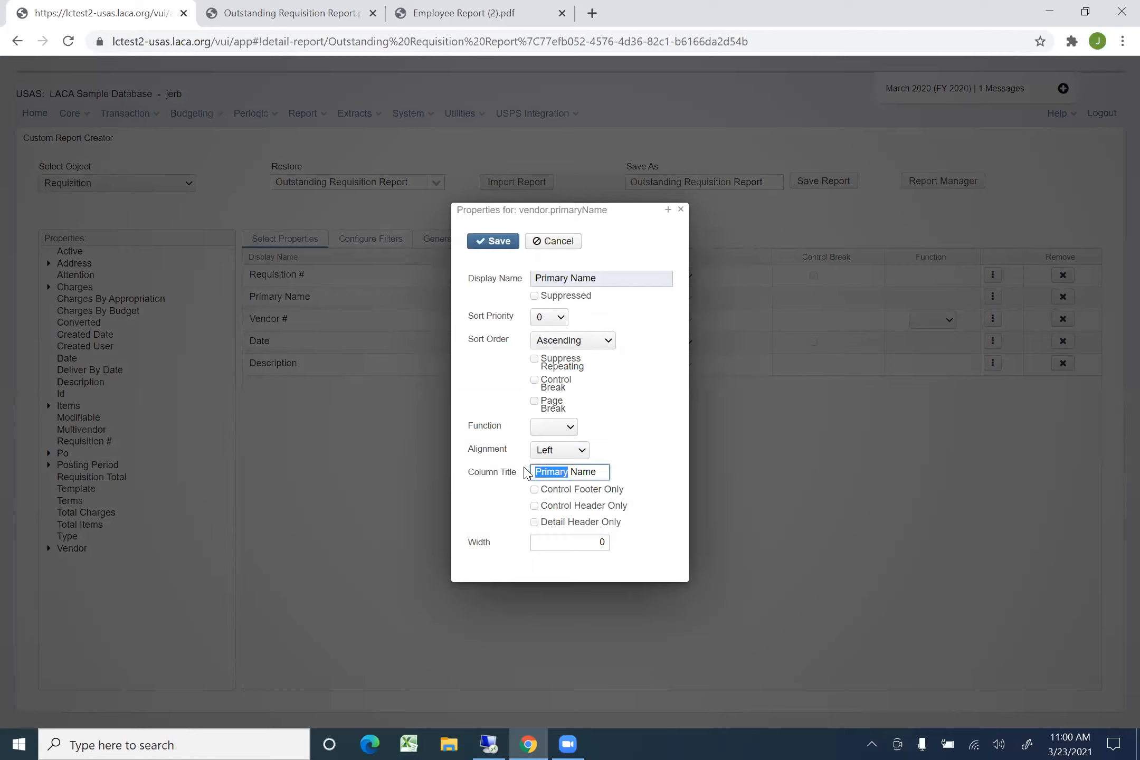
pyautogui.press('BackSpace')
pyautogui.write('Vendor')
pyautogui.click(504, 244)
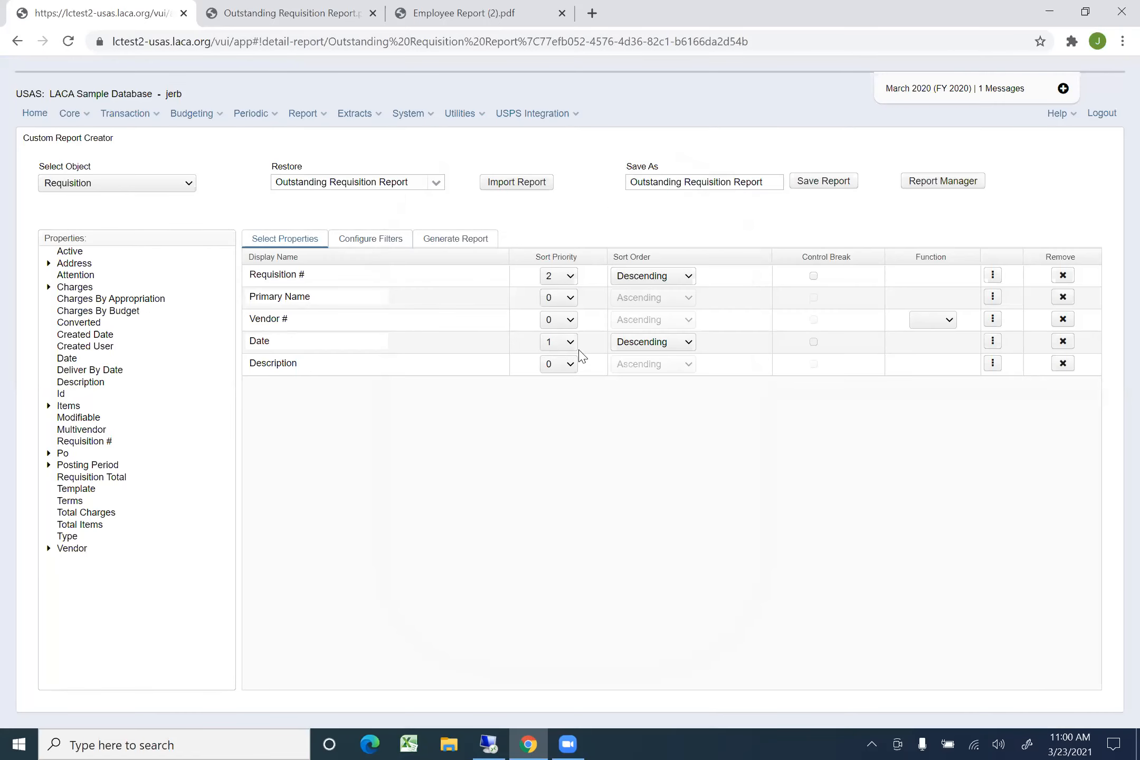
# Make Requisition # sort priority 1 and set Date's sort priority to 0
pyautogui.click(550, 338)
pyautogui.click(554, 375)
pyautogui.click(572, 278)
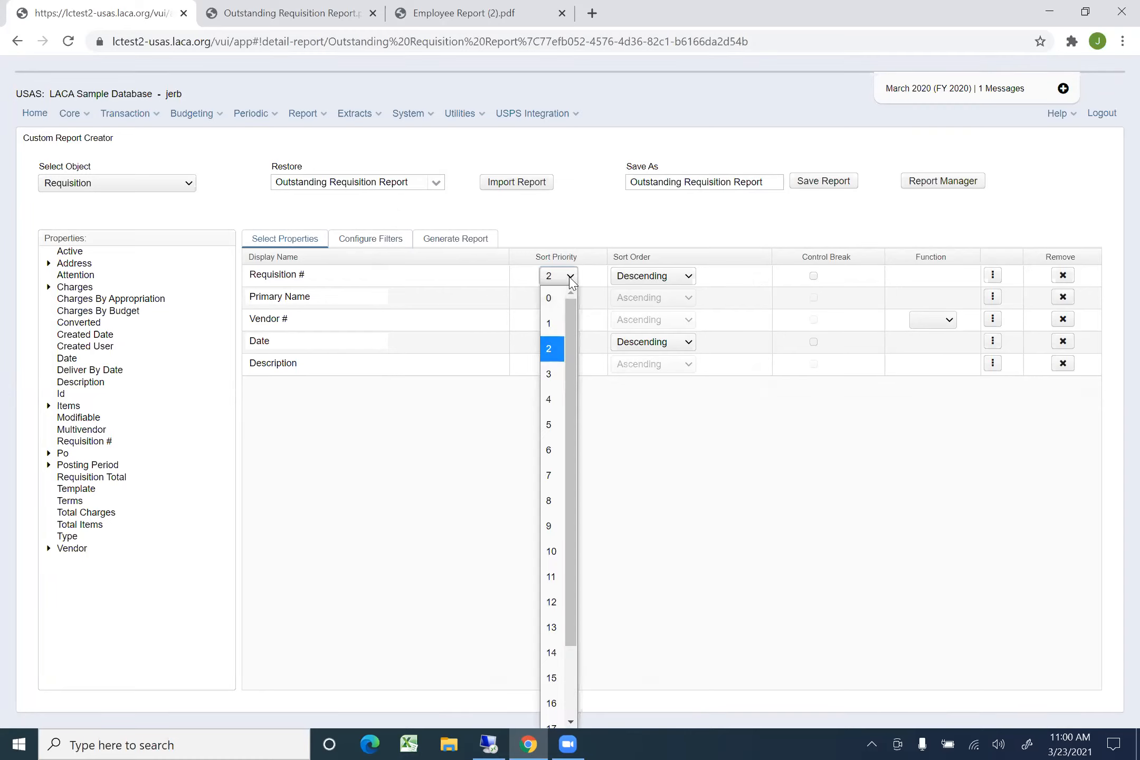
pyautogui.click(555, 323)
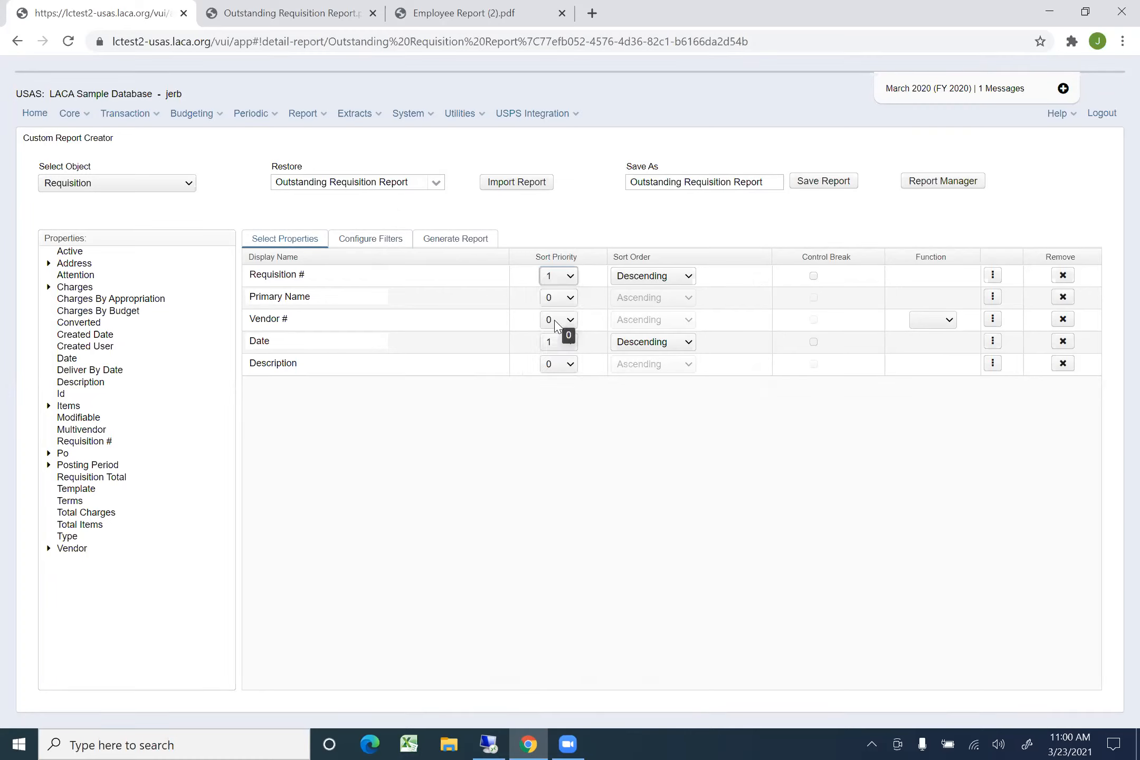
pyautogui.click(570, 345)
pyautogui.click(558, 358)
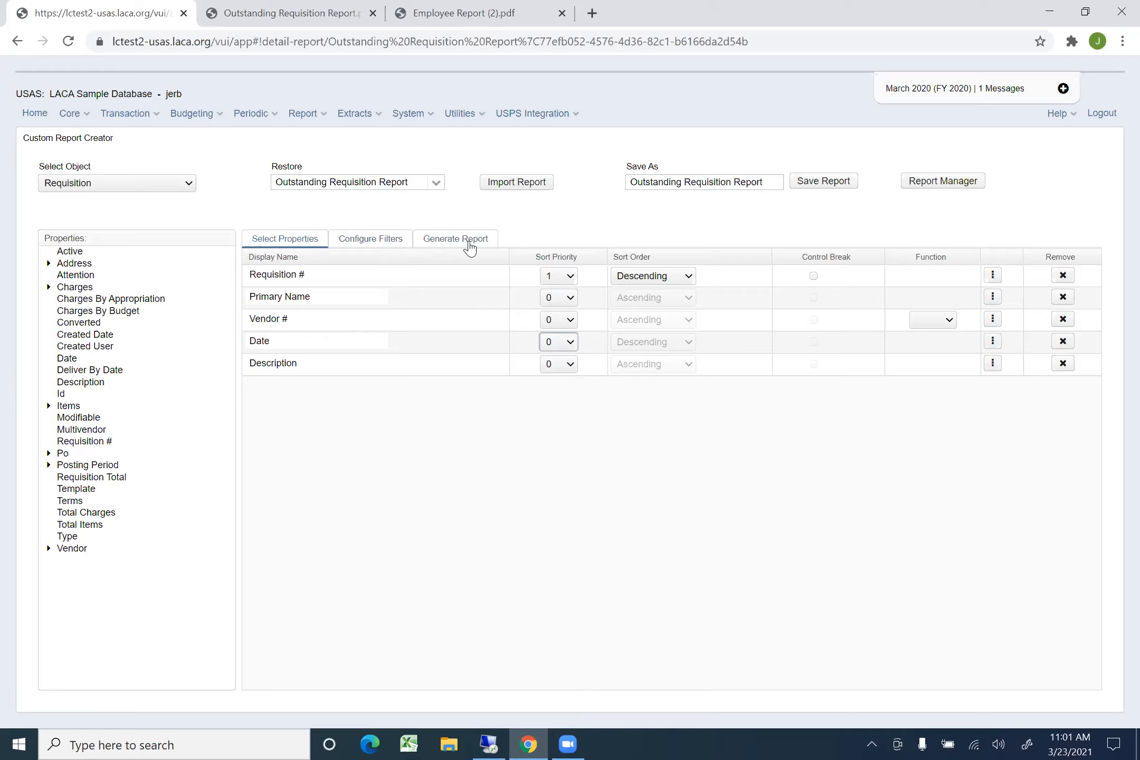
pyautogui.click(472, 245)
# Generate the revised report as a PDF, review it, and return to the report creator
pyautogui.click(319, 635)
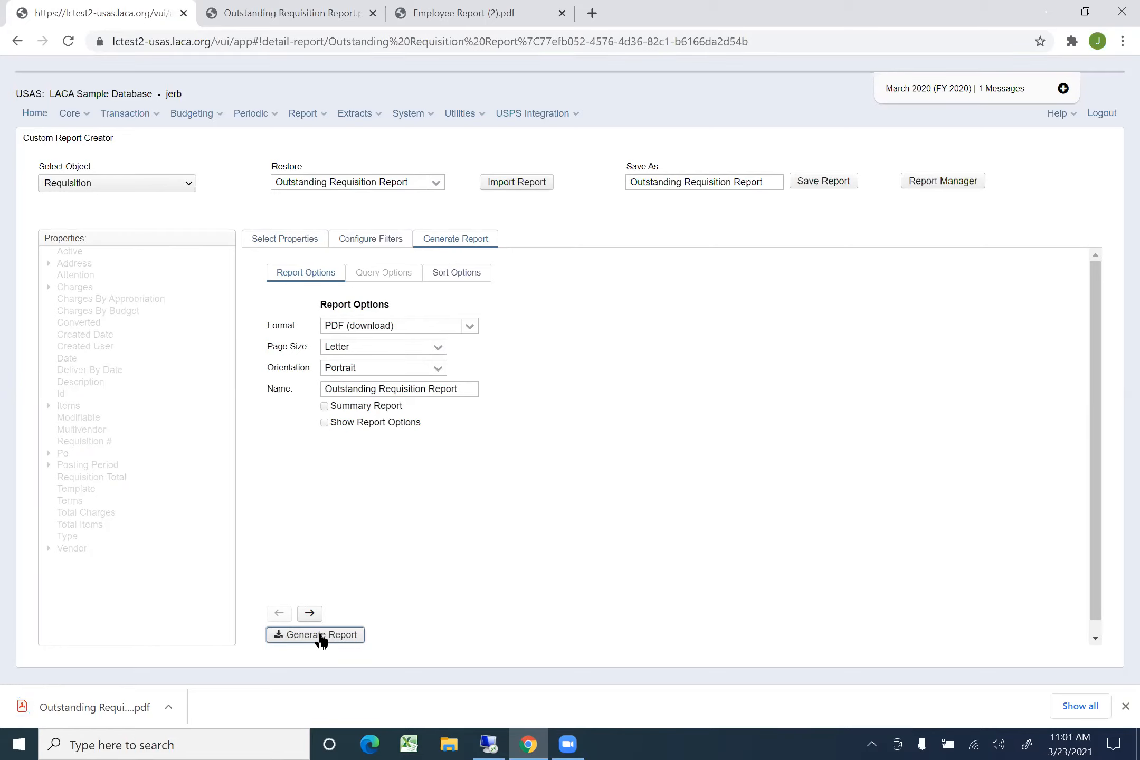
pyautogui.click(97, 708)
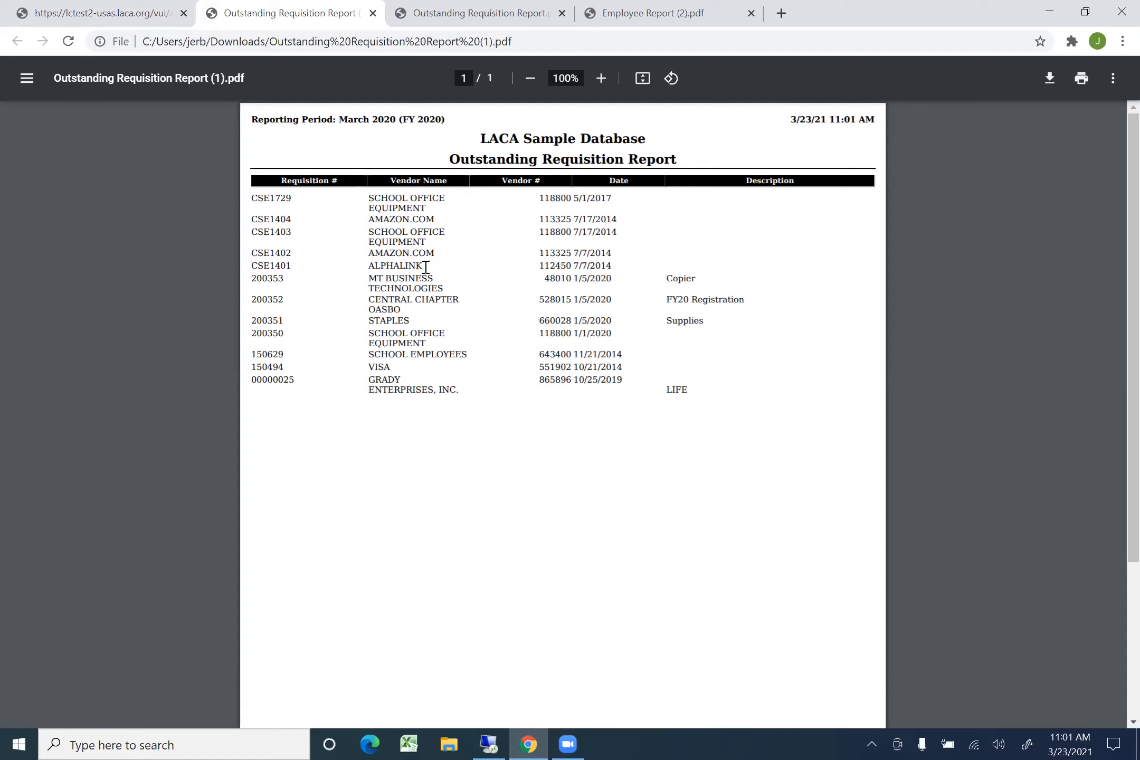
pyautogui.click(91, 13)
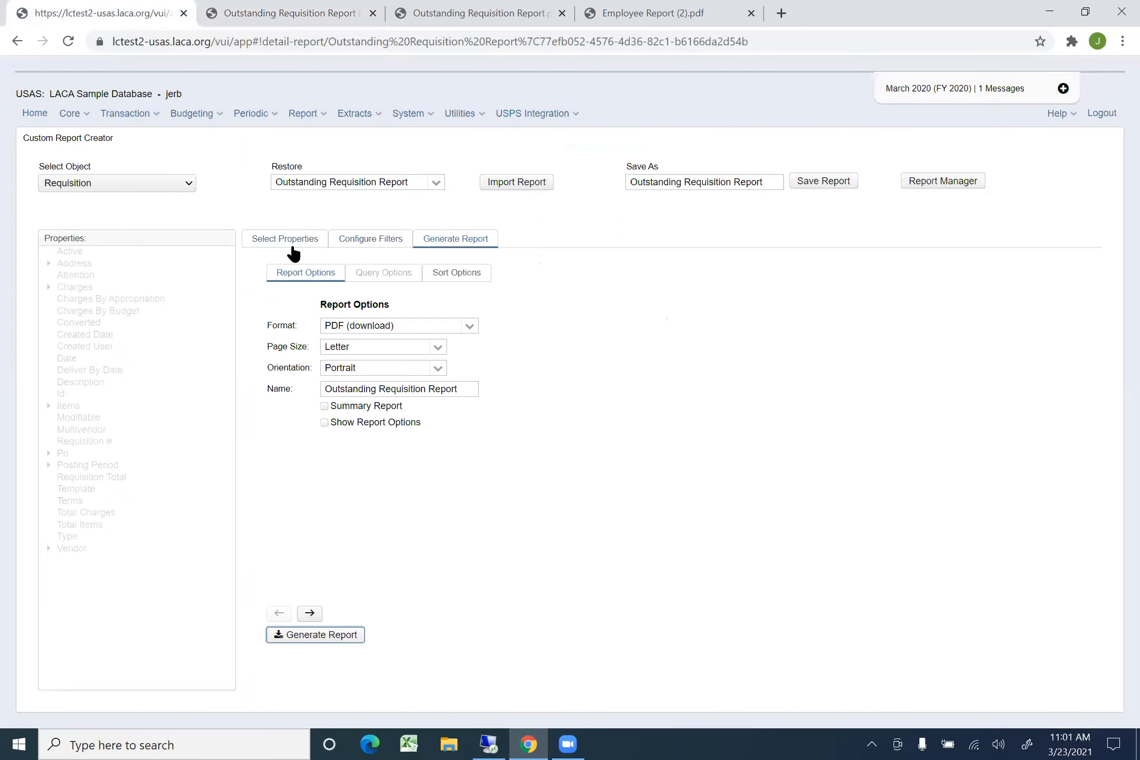
# Set the Primary Name column width to 25 and save it
pyautogui.click(288, 243)
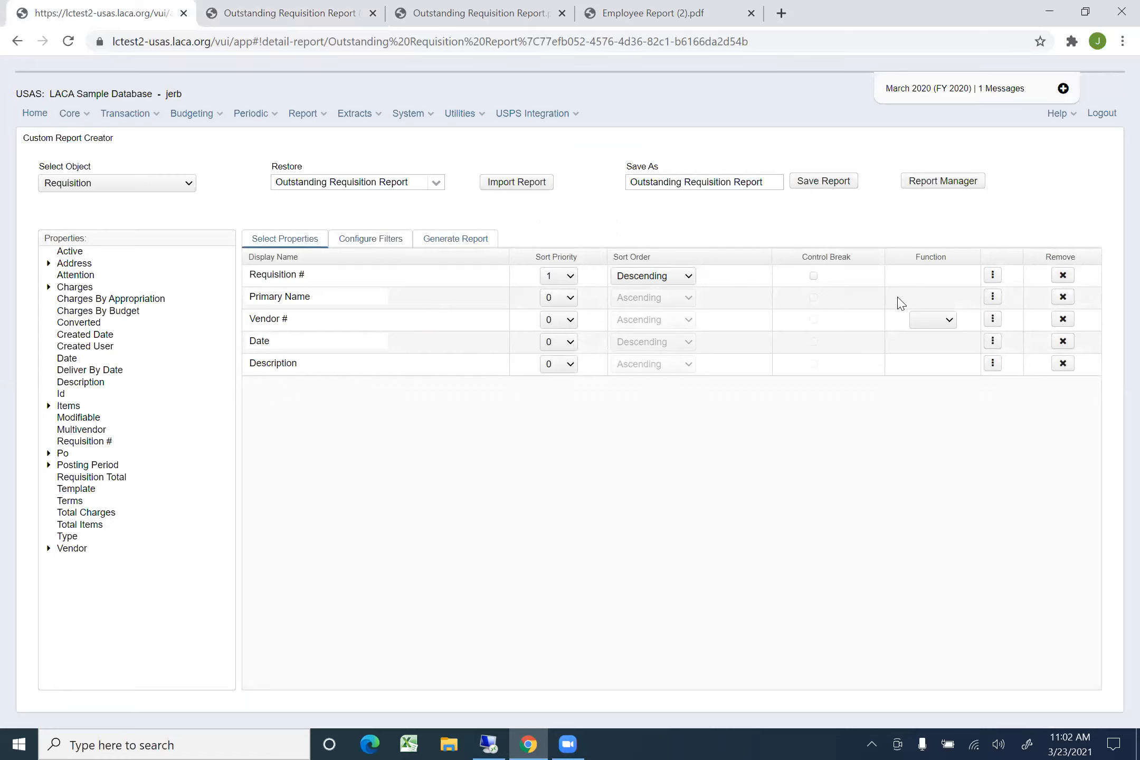
pyautogui.click(992, 297)
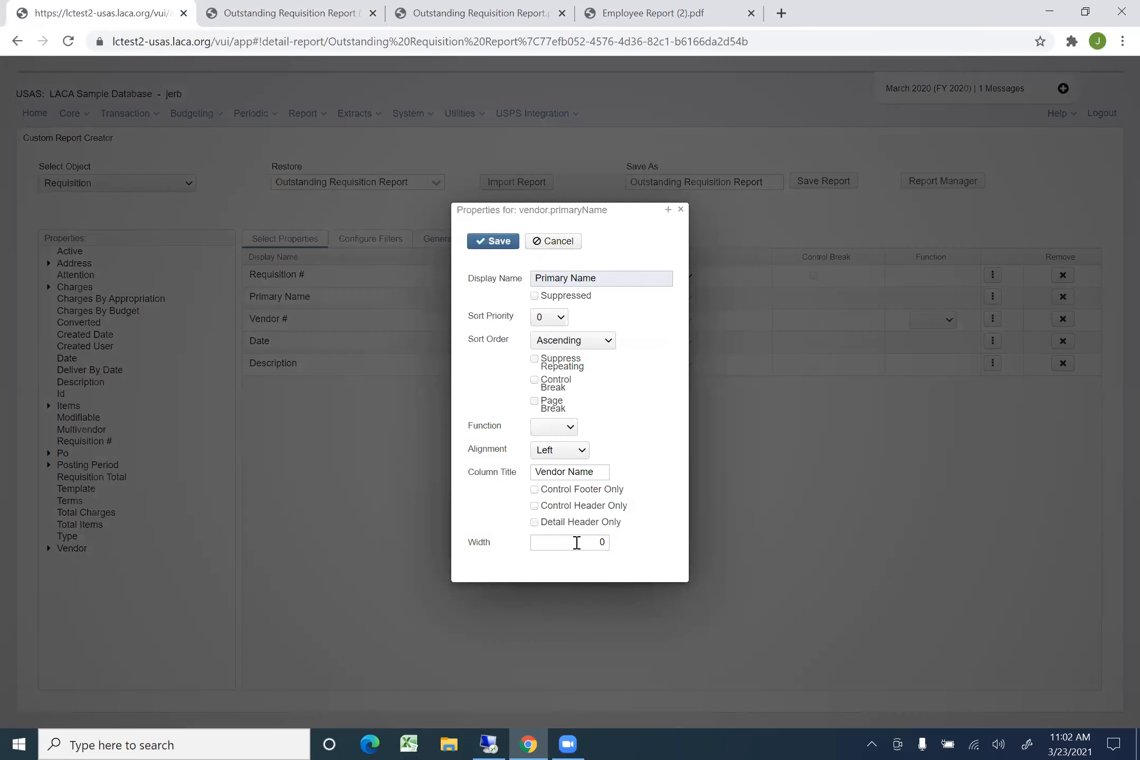
pyautogui.click(575, 542)
pyautogui.write('25')
pyautogui.click(496, 241)
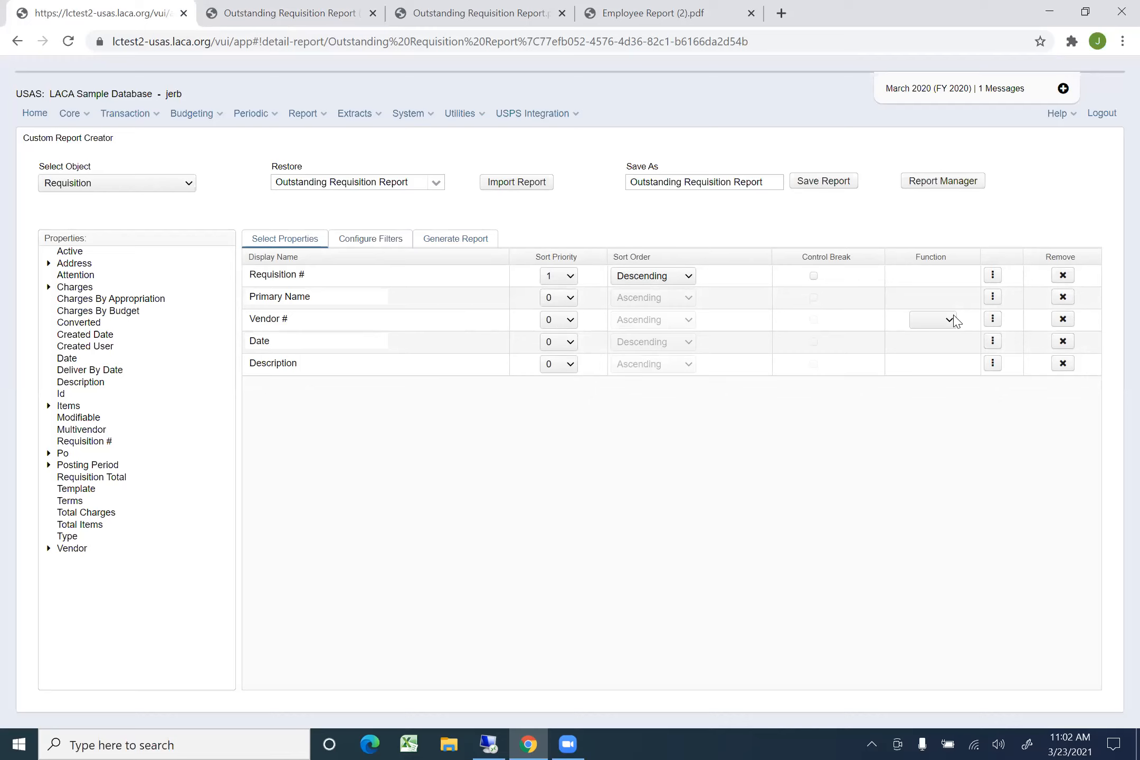
# Change the Vendor # column alignment to Center and save it
pyautogui.click(993, 323)
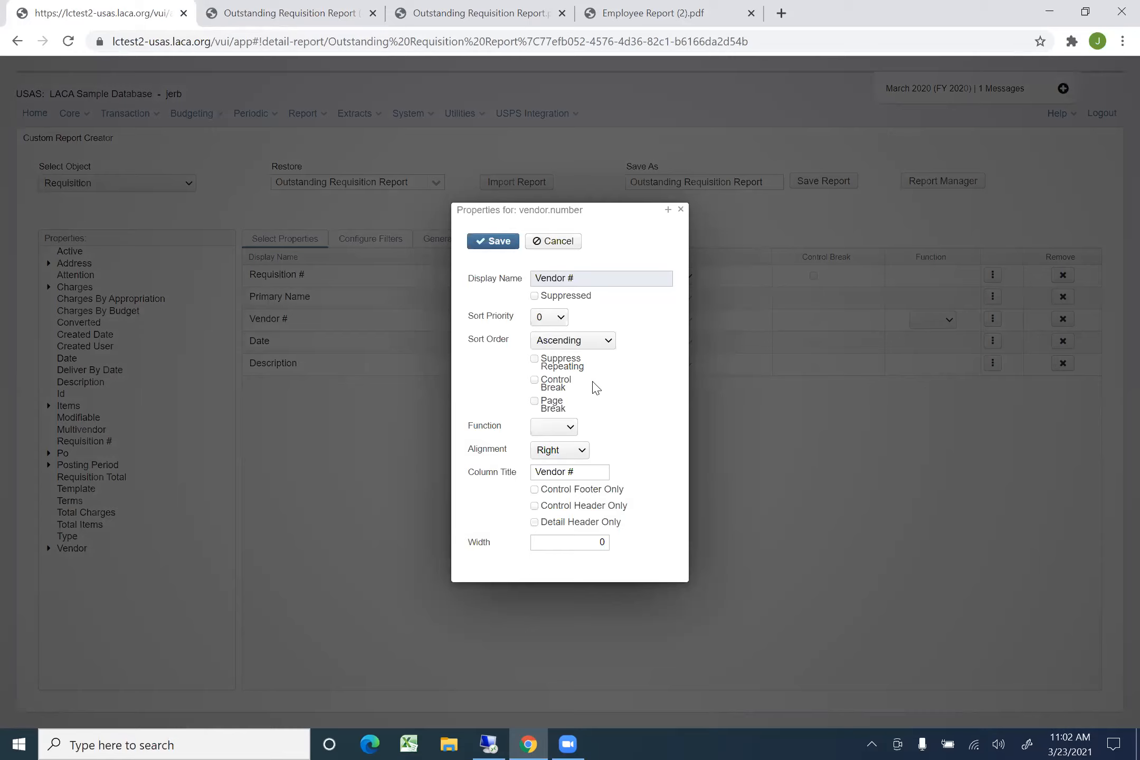
pyautogui.click(582, 454)
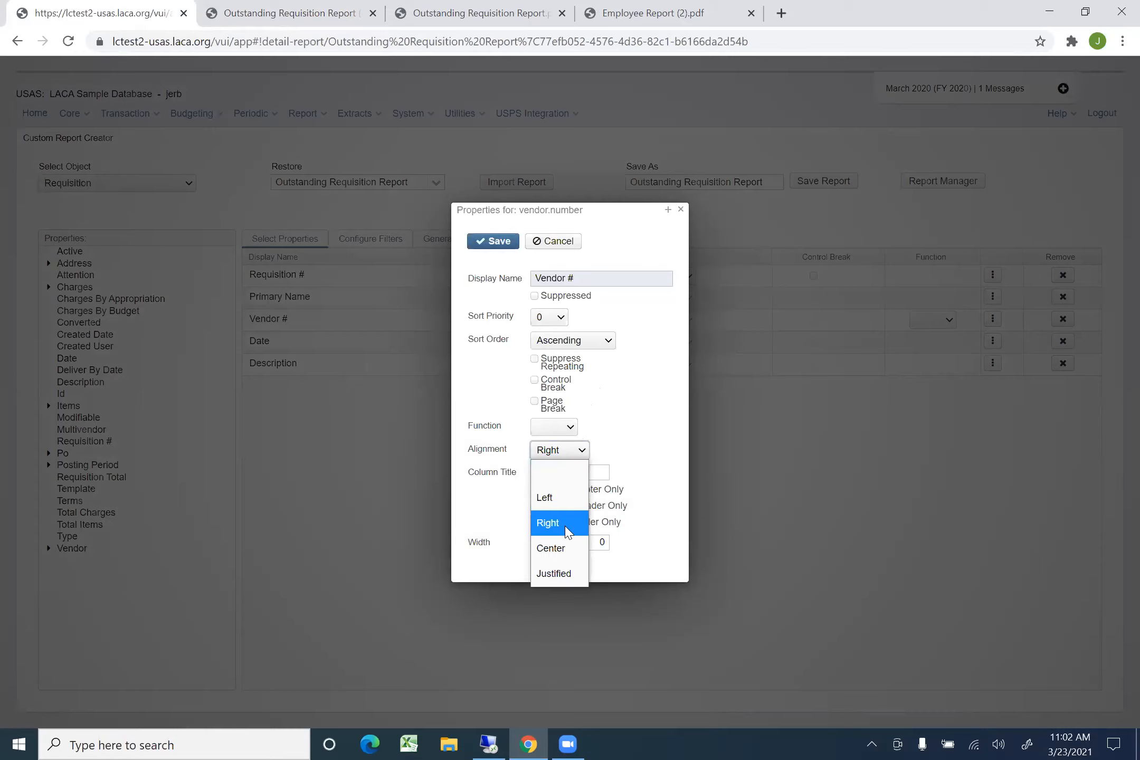
pyautogui.click(565, 547)
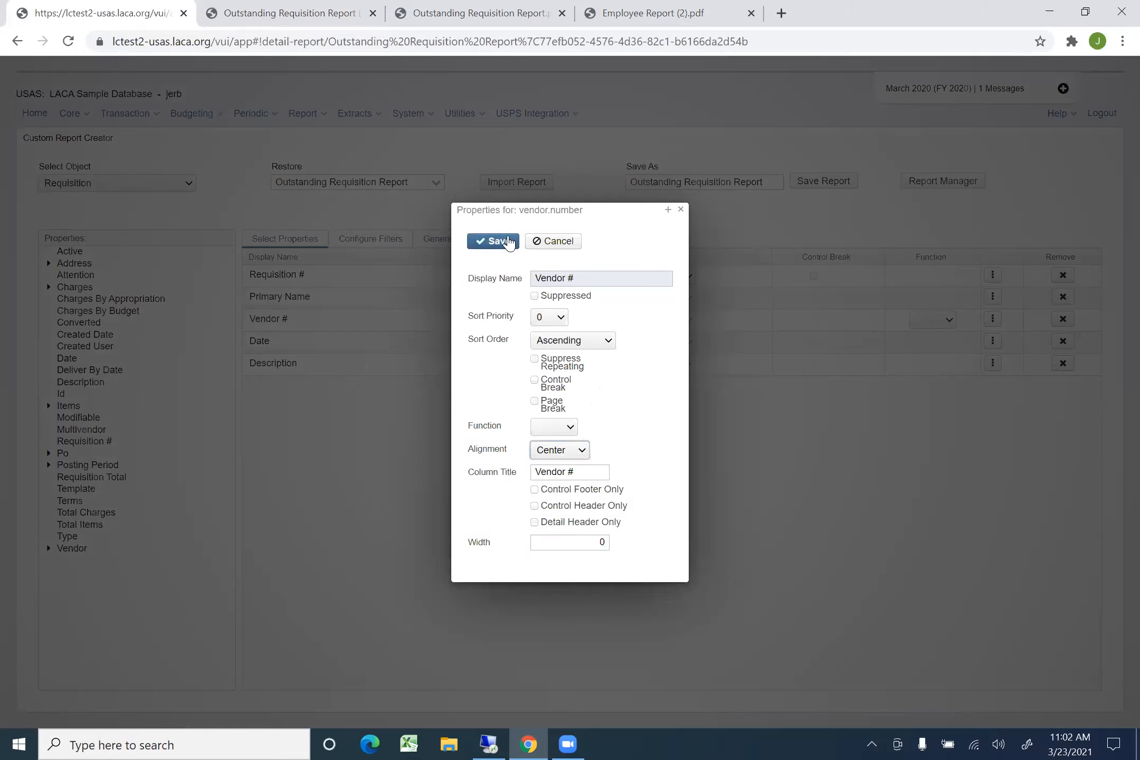
pyautogui.click(494, 242)
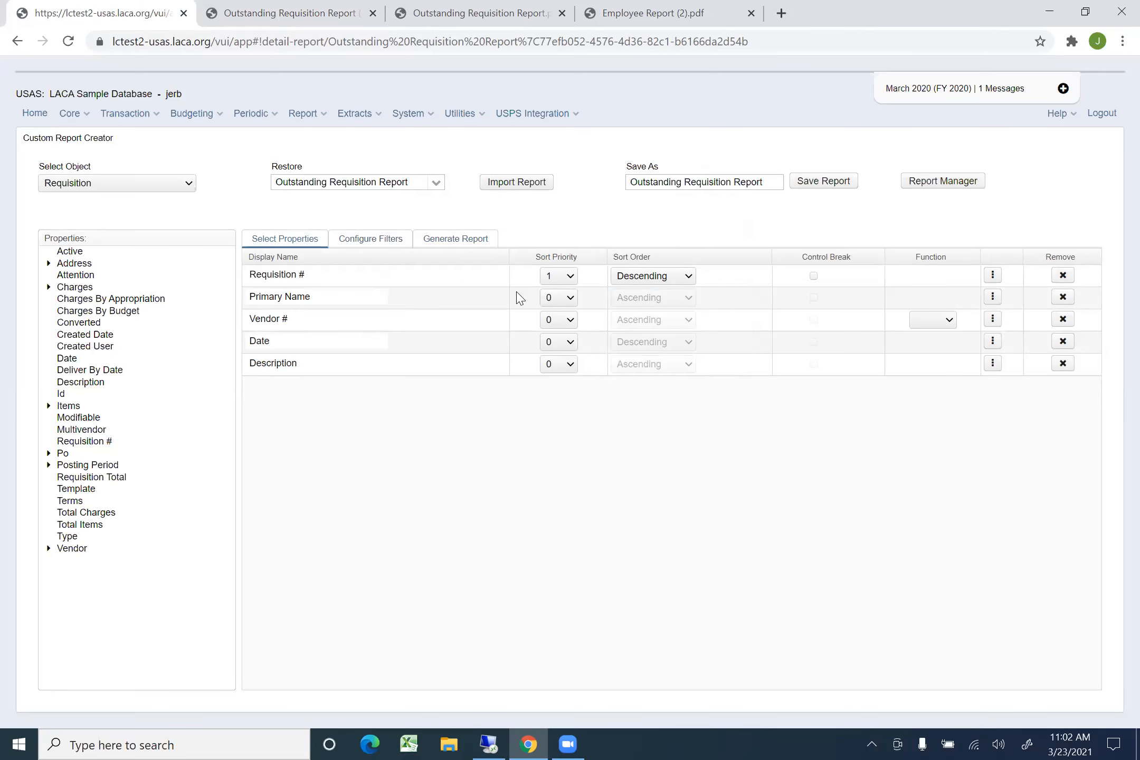
# Generate the Outstanding Requisition Report PDF again and open the downloaded file
pyautogui.click(470, 240)
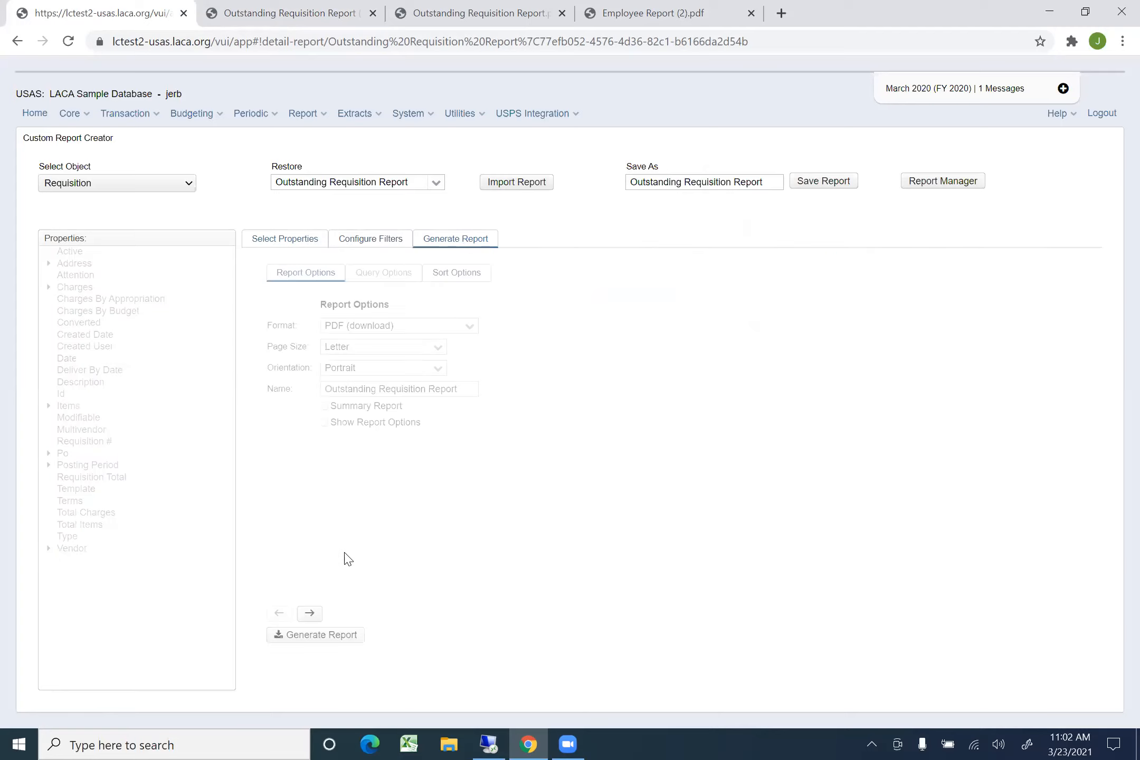
pyautogui.click(324, 636)
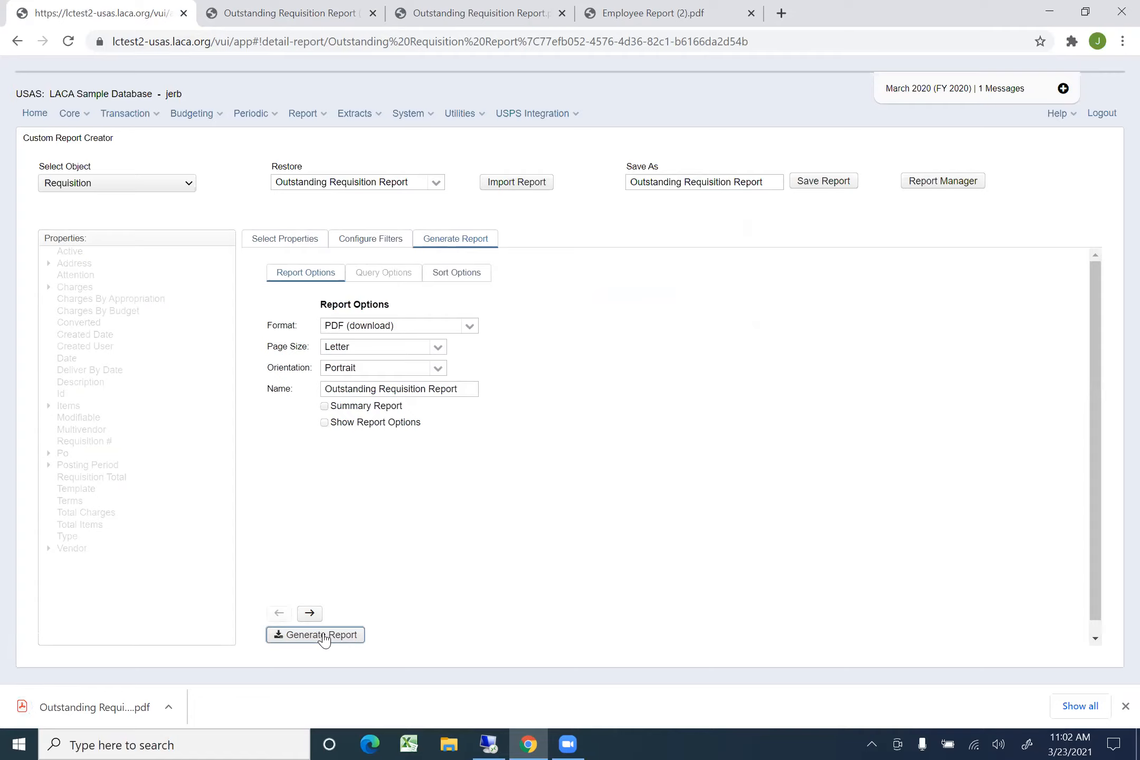
pyautogui.click(71, 702)
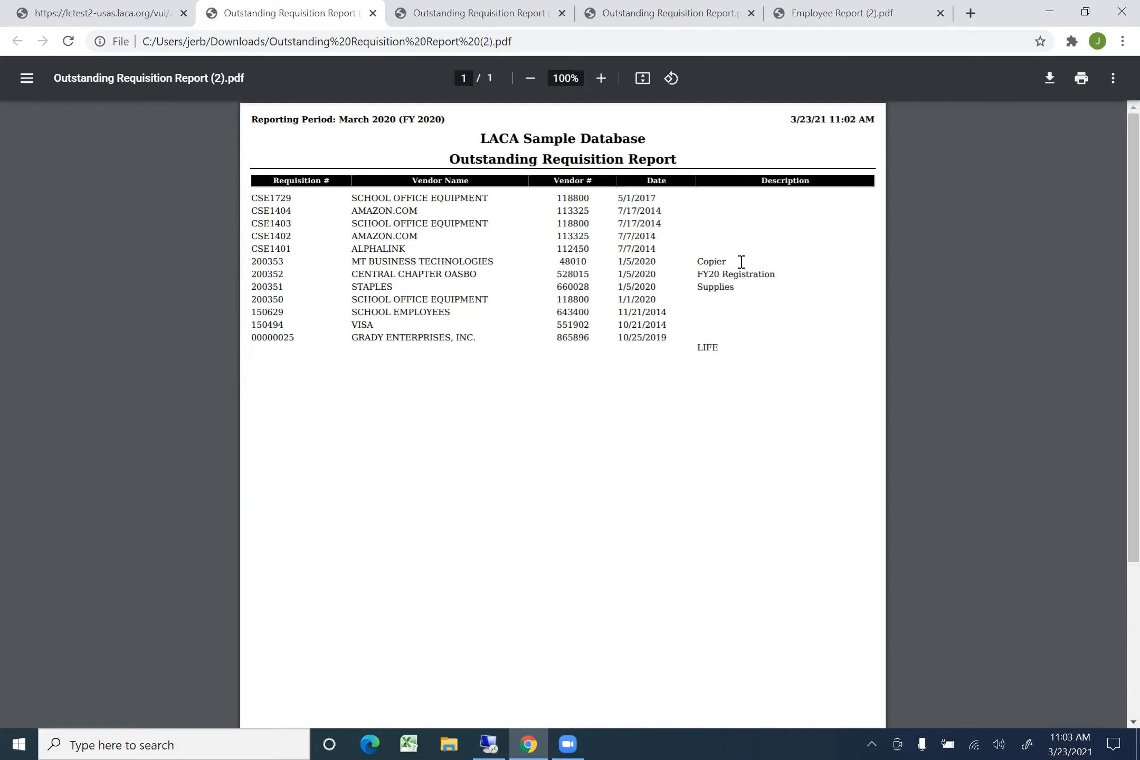
# Back in the report creator, save the report as 'Outstanding Requisition Report'
pyautogui.click(100, 14)
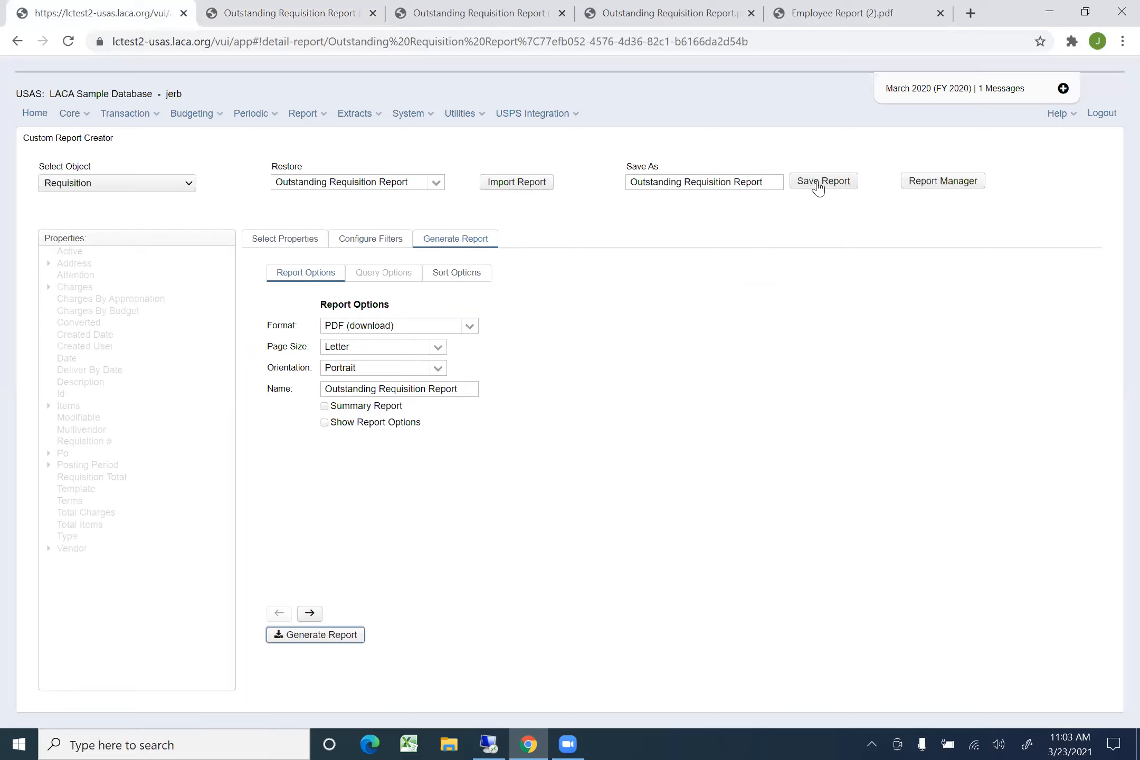
pyautogui.click(819, 184)
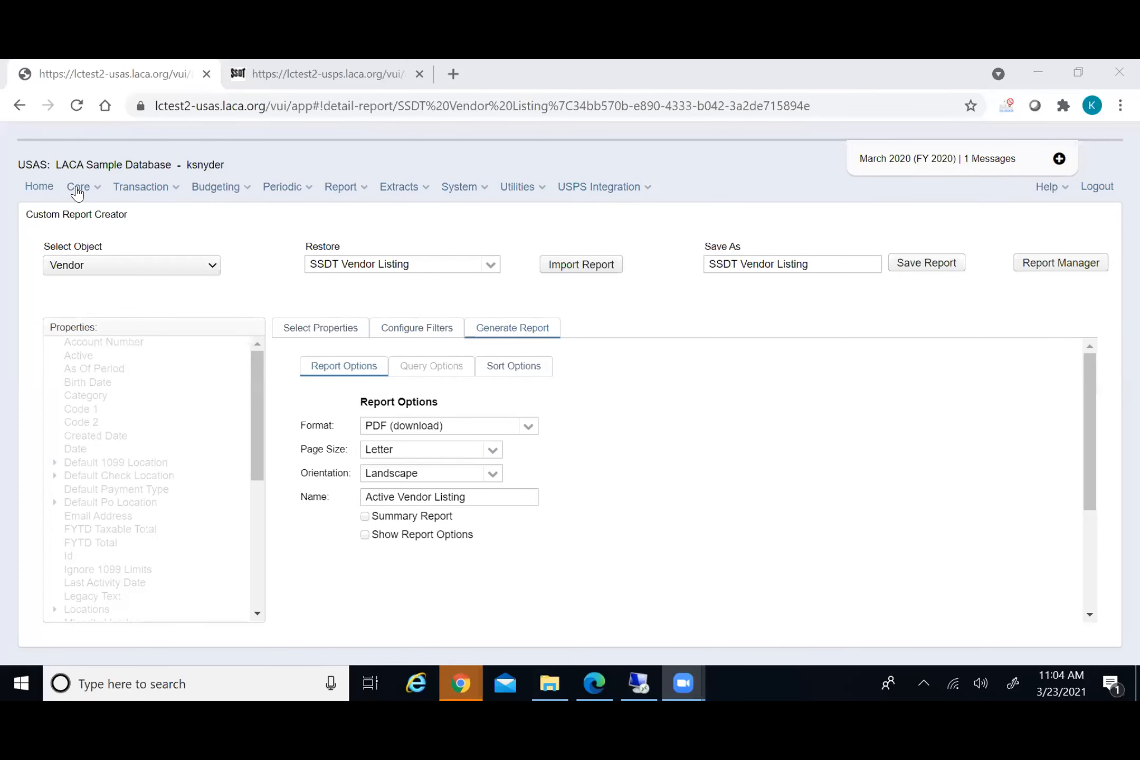
# Navigate to Report Manager, dismissing the session-expiry warning along the way
pyautogui.click(349, 189)
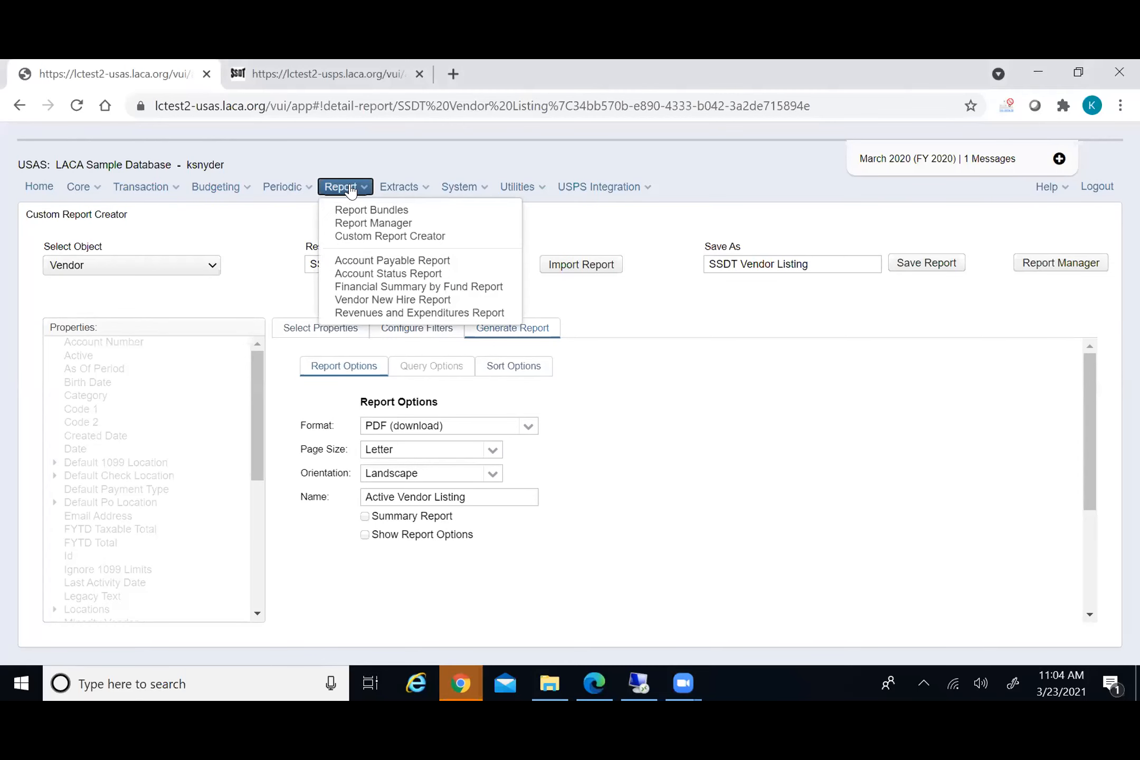
pyautogui.click(358, 224)
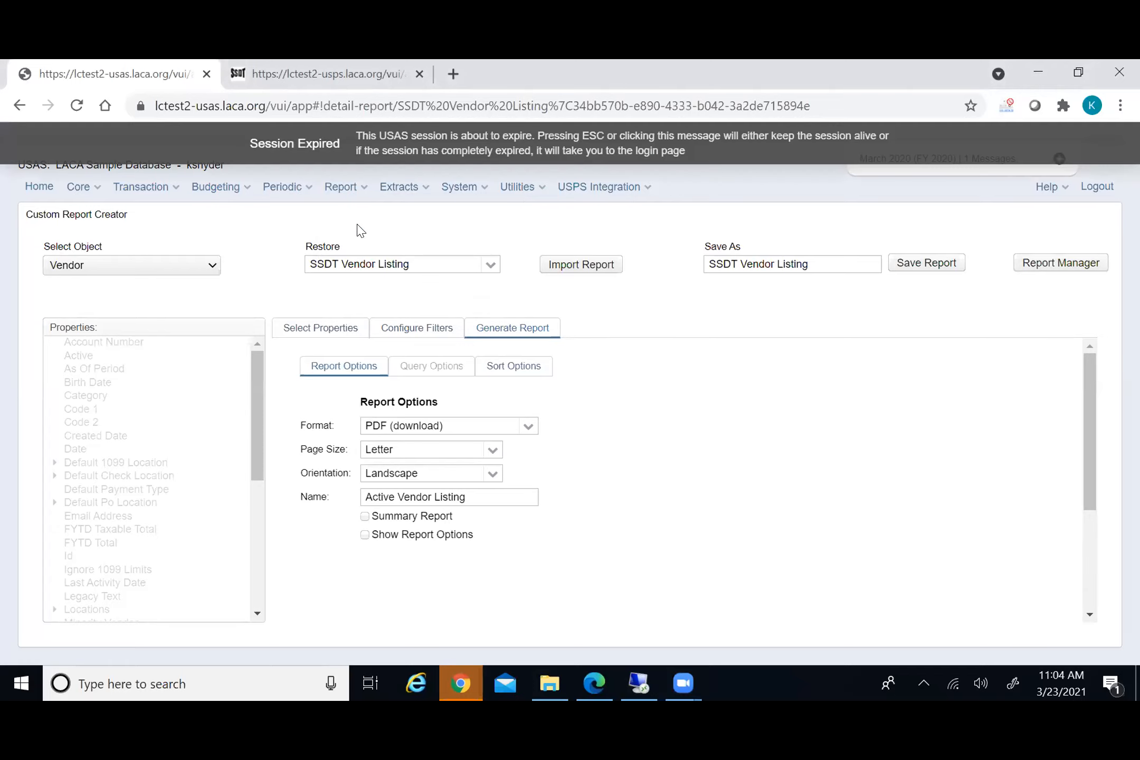
pyautogui.click(373, 154)
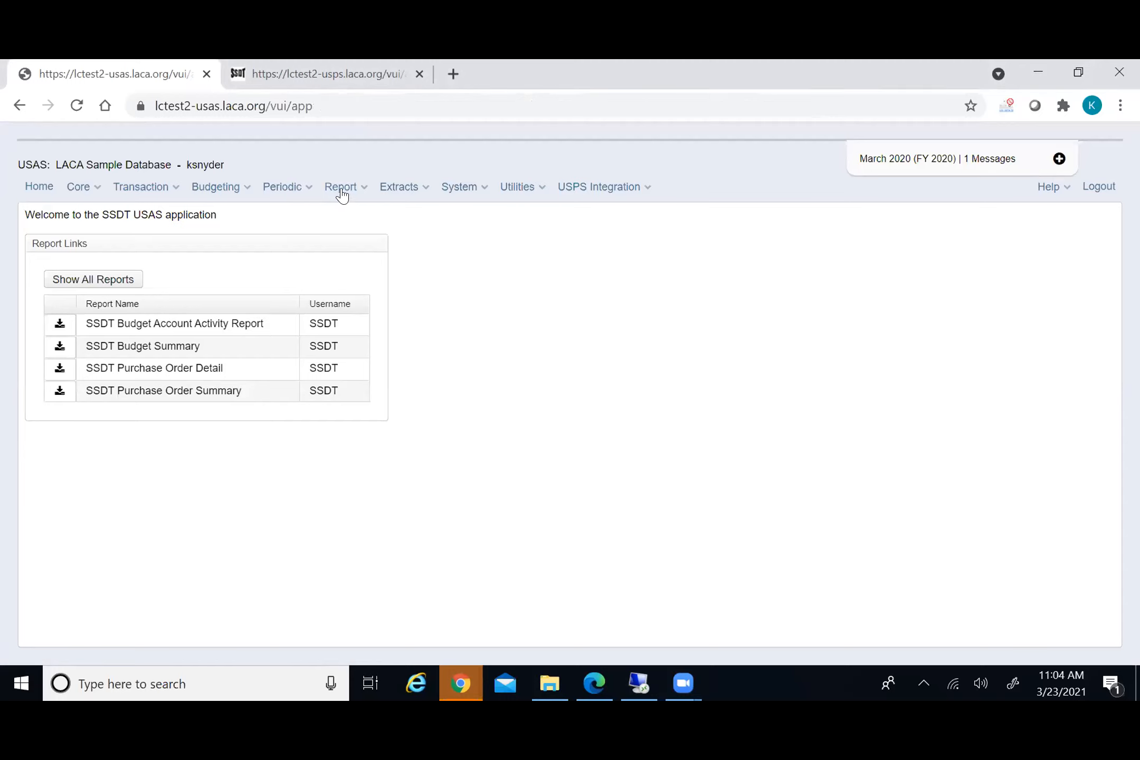
pyautogui.click(342, 195)
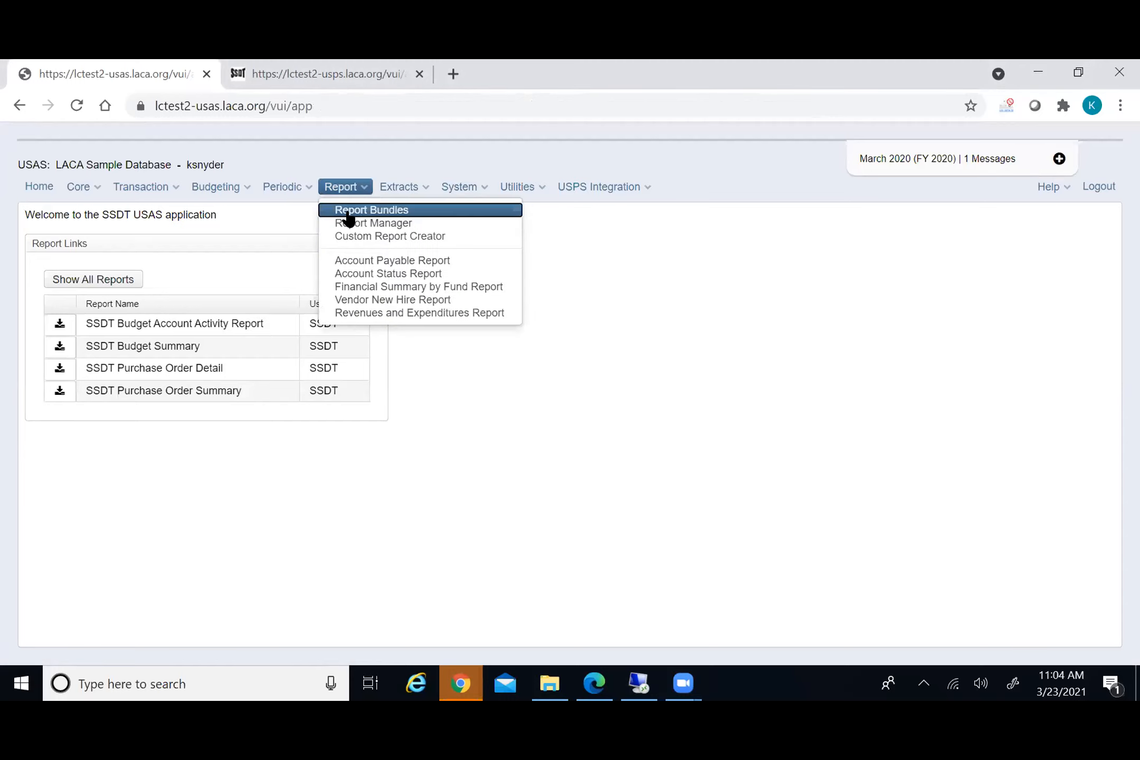
pyautogui.click(350, 222)
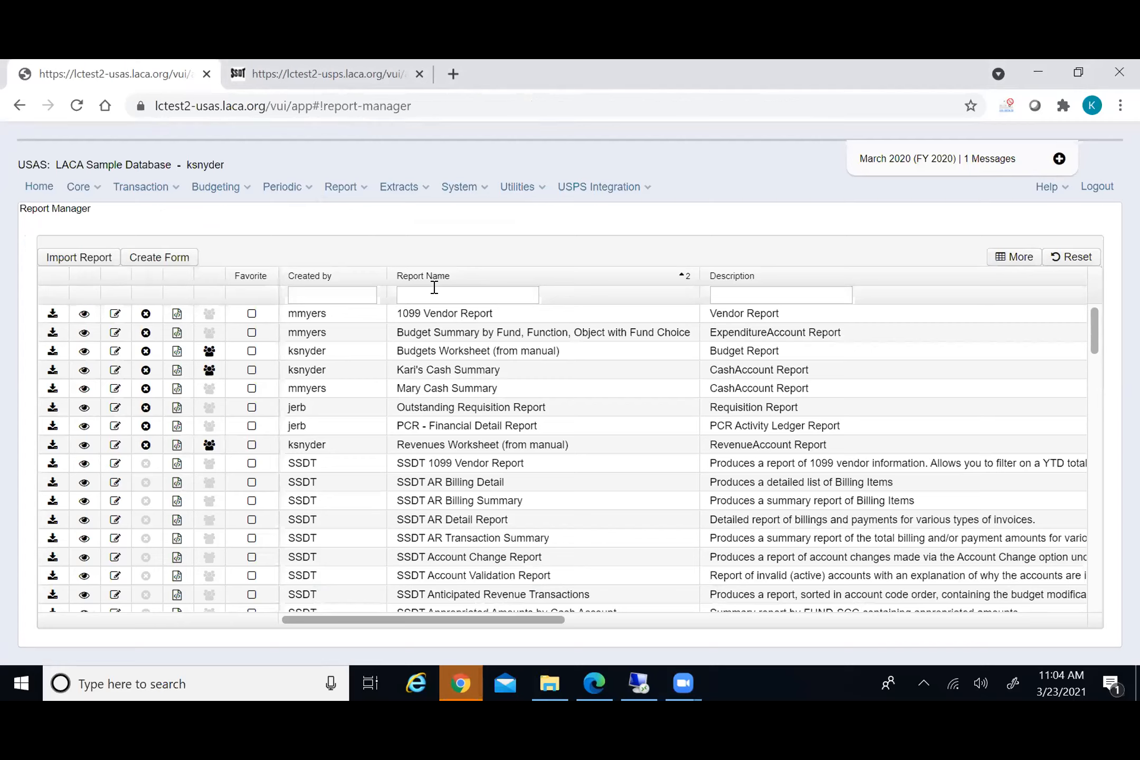
# Filter reports by 'ssdt cash' and open SSDT Cash Summary's generation options
pyautogui.click(415, 293)
pyautogui.write('s')
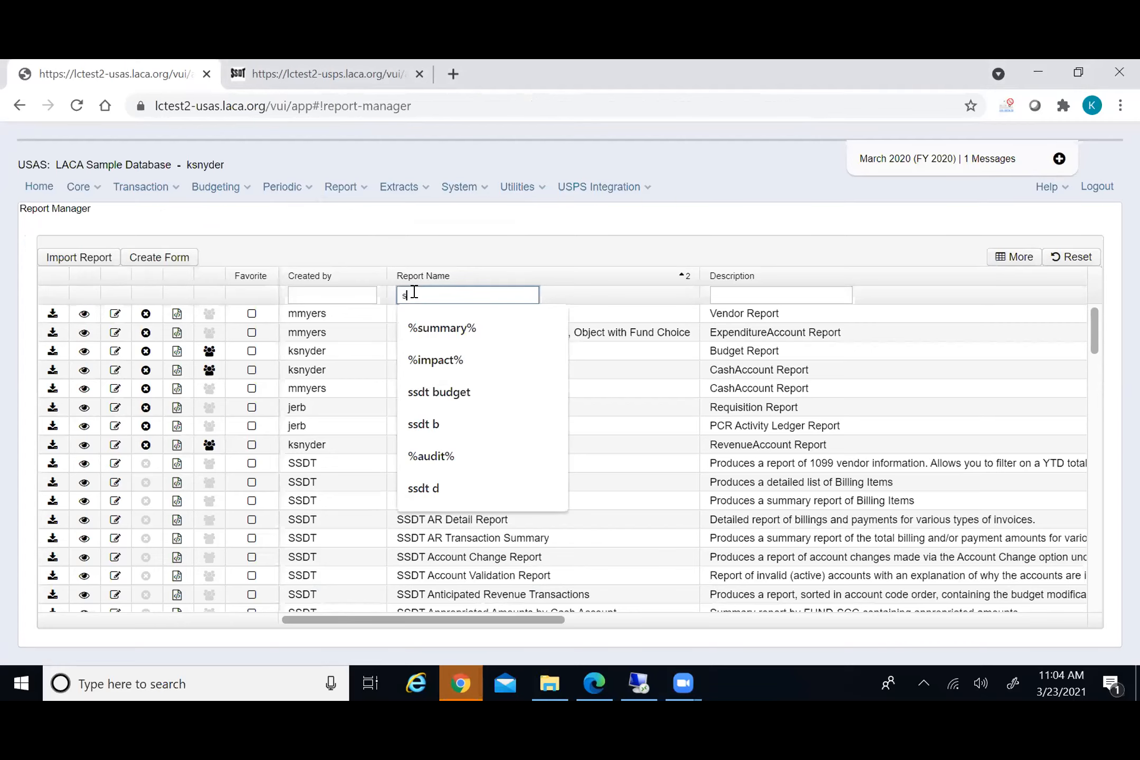
pyautogui.write('sdt cash')
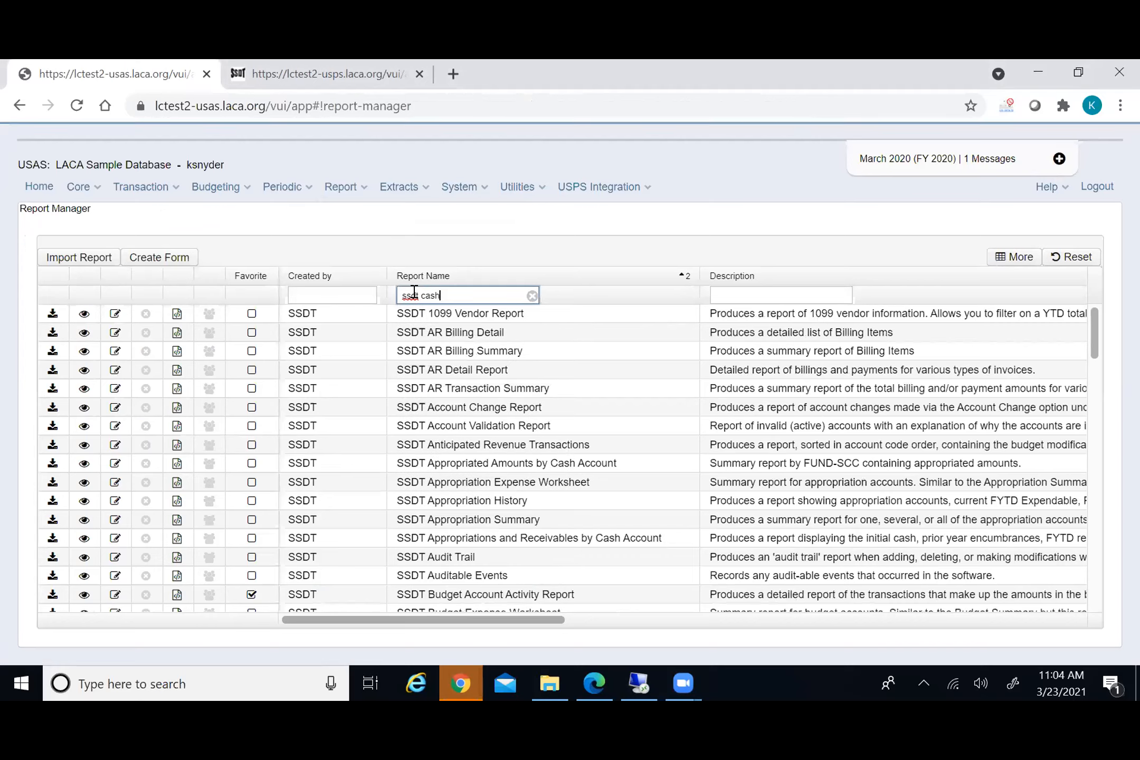
pyautogui.click(52, 352)
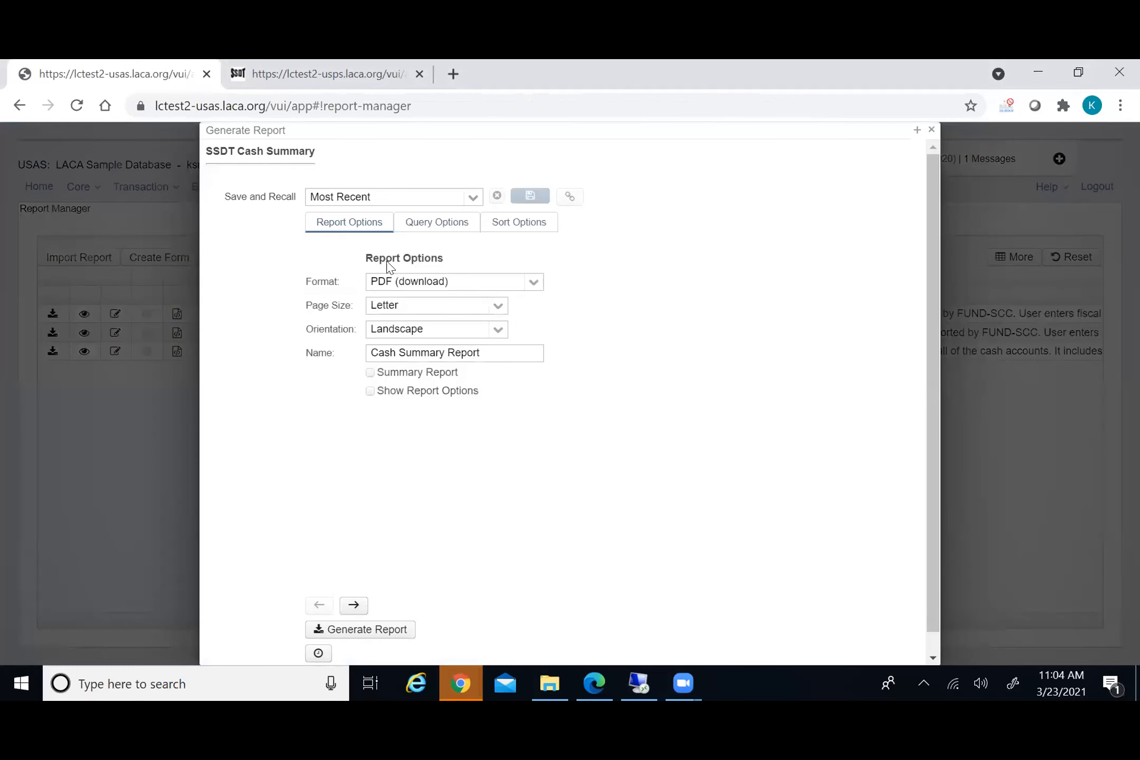
# Check the Cash Summary query options in the maximized dialog, then generate the report
pyautogui.click(439, 225)
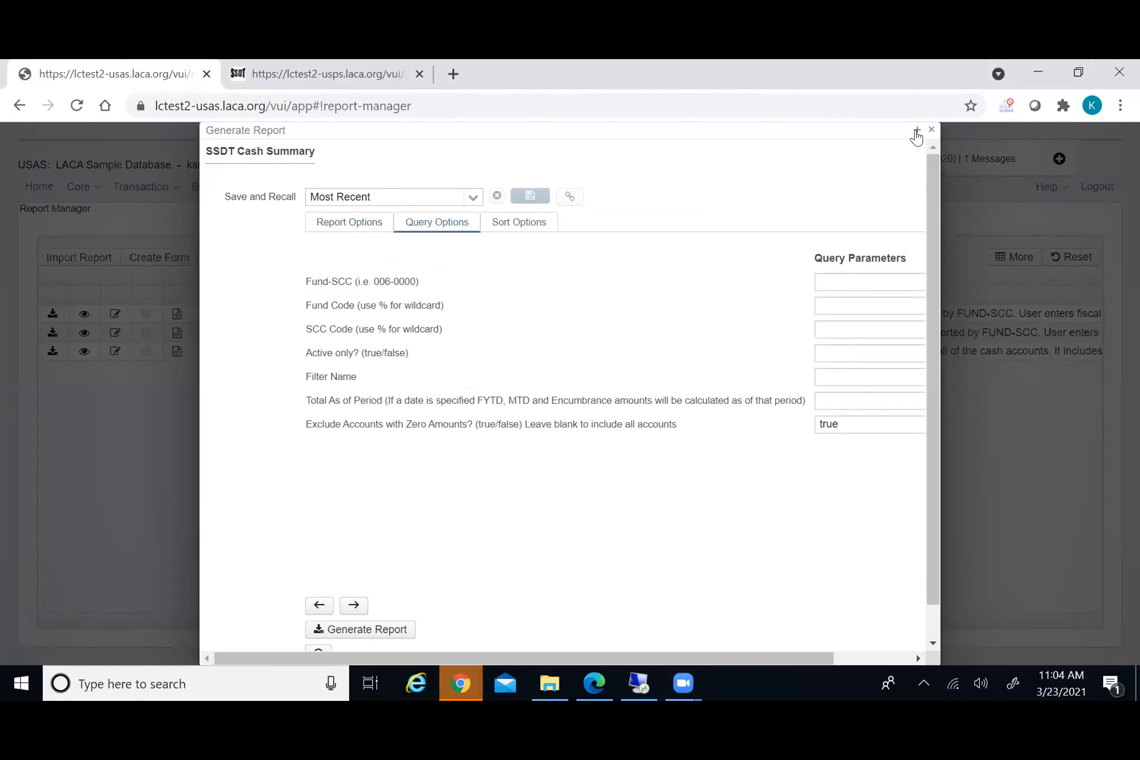
pyautogui.click(917, 130)
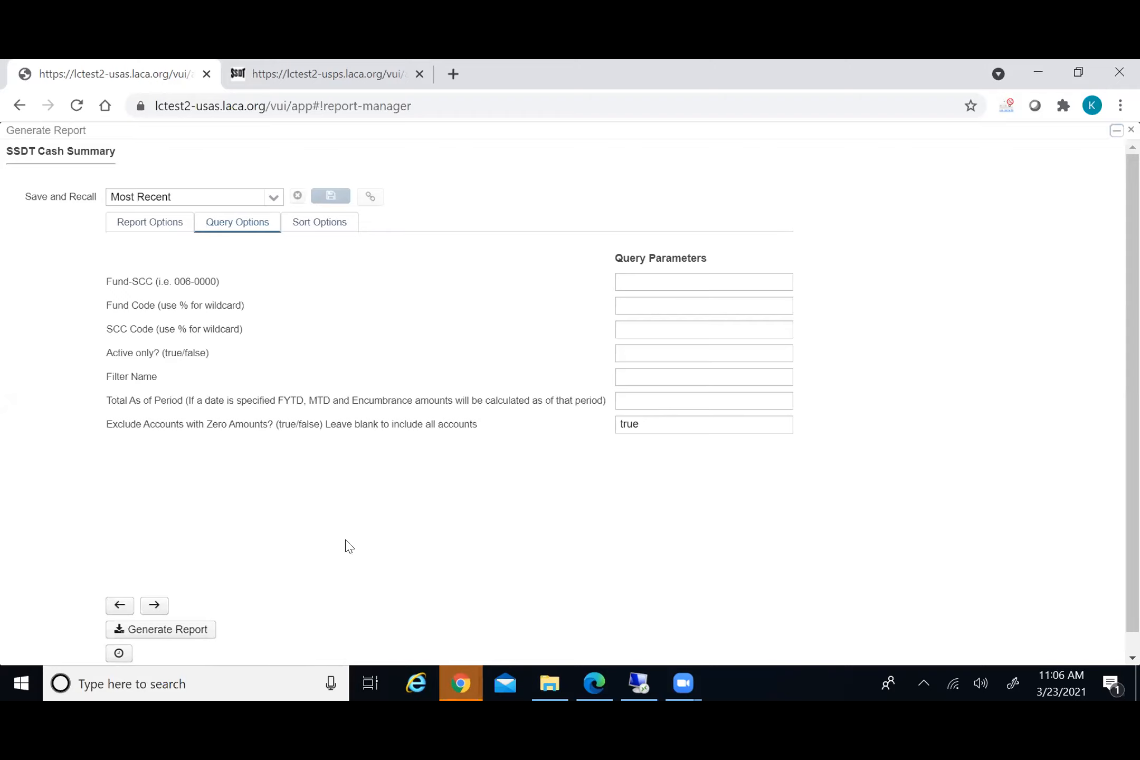
pyautogui.click(174, 630)
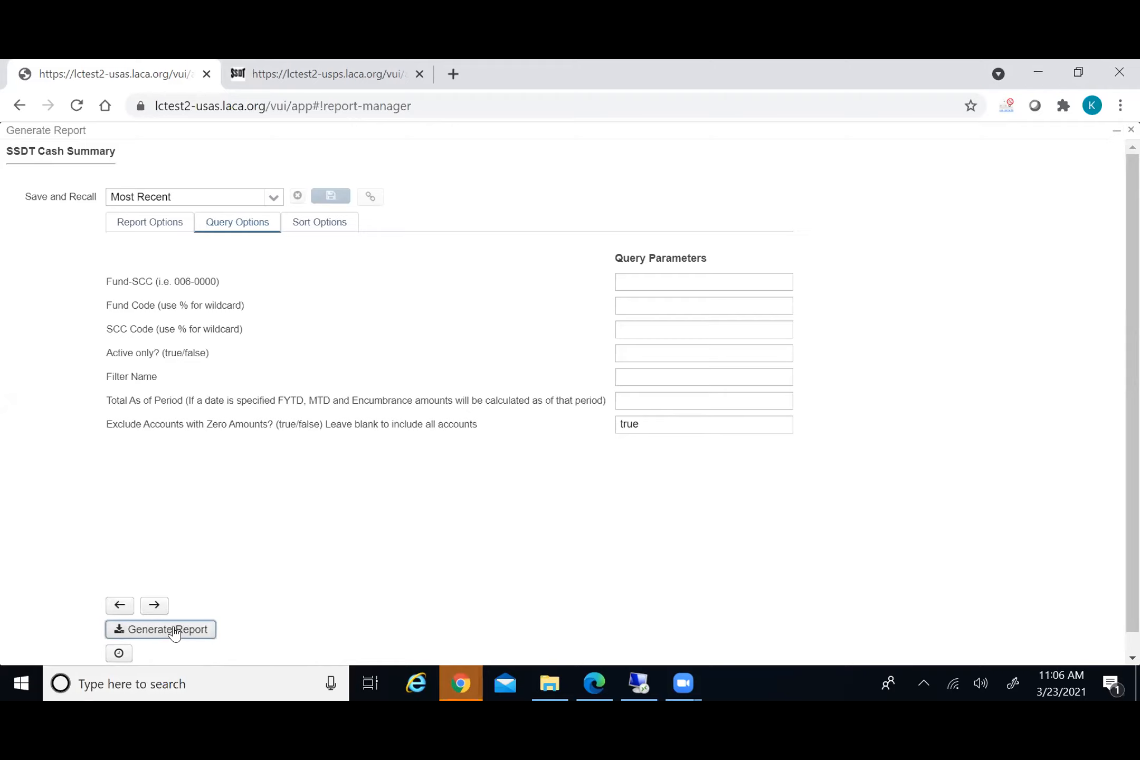
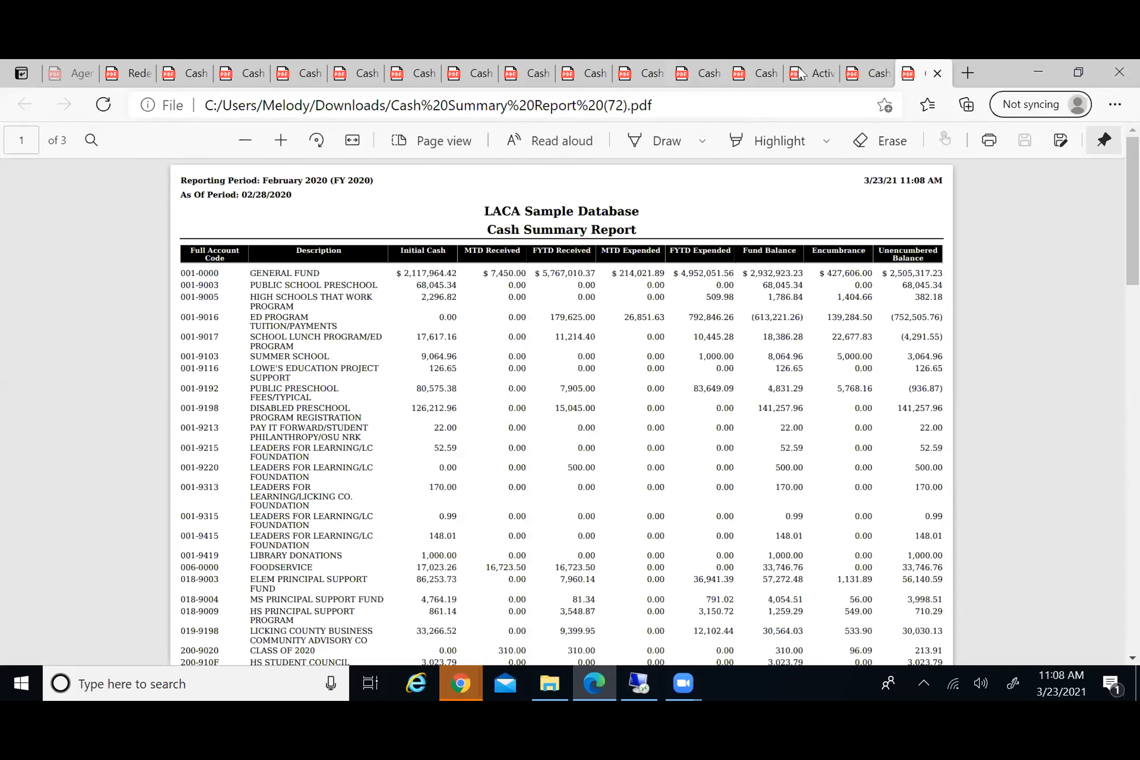
# Scroll through the March 2020 Cash Summary Report (71)
pyautogui.click(859, 80)
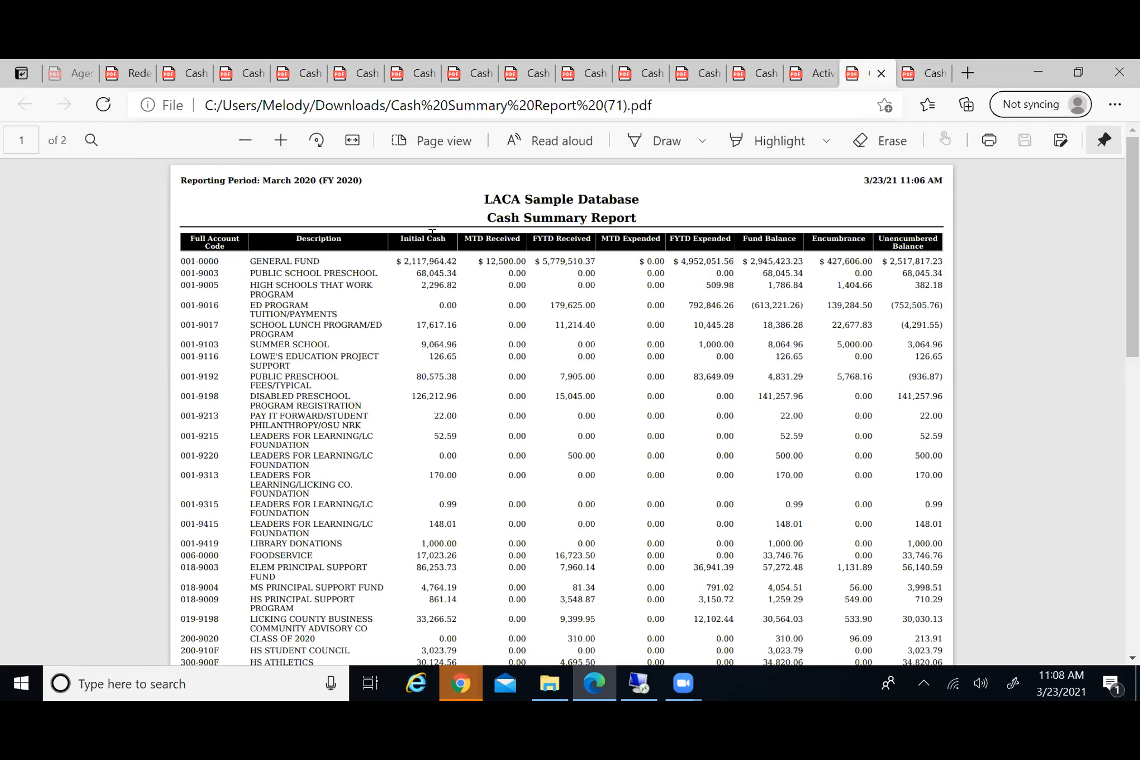
pyautogui.scroll(-20, 582, 460)
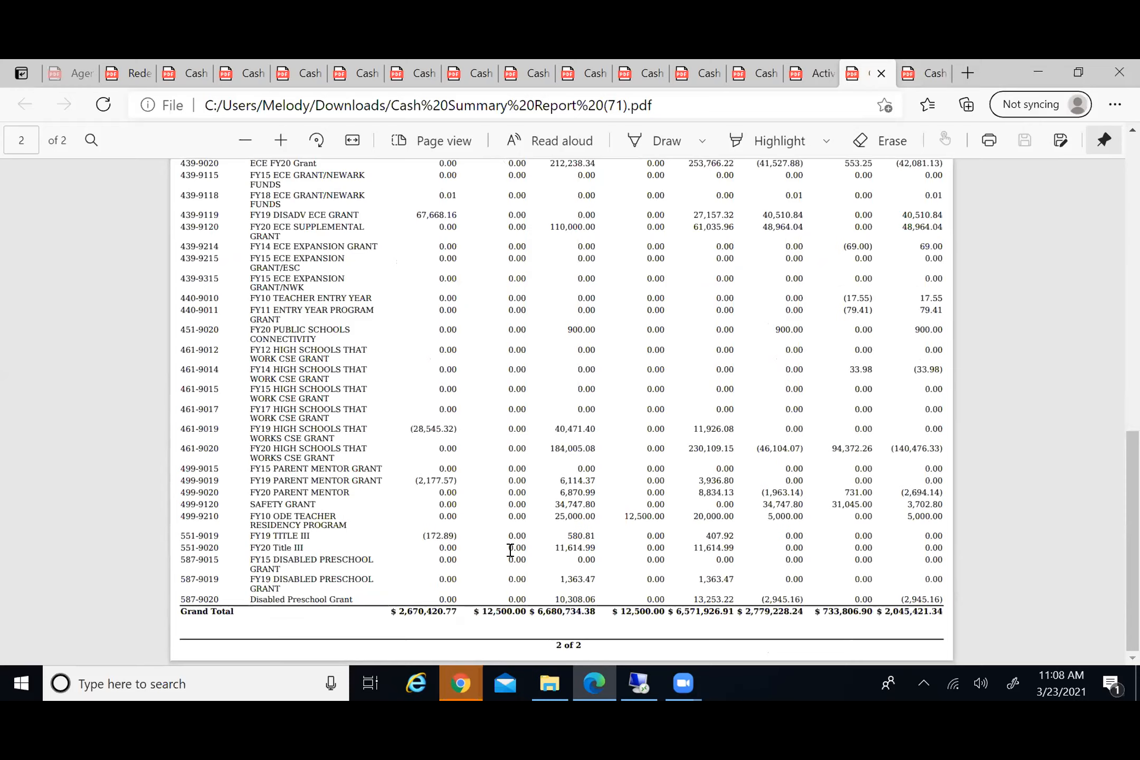
pyautogui.scroll(1, 515, 550)
pyautogui.scroll(-1, 512, 349)
# Review the February 2020 Cash Summary Report (72), ending back on page 1
pyautogui.click(927, 74)
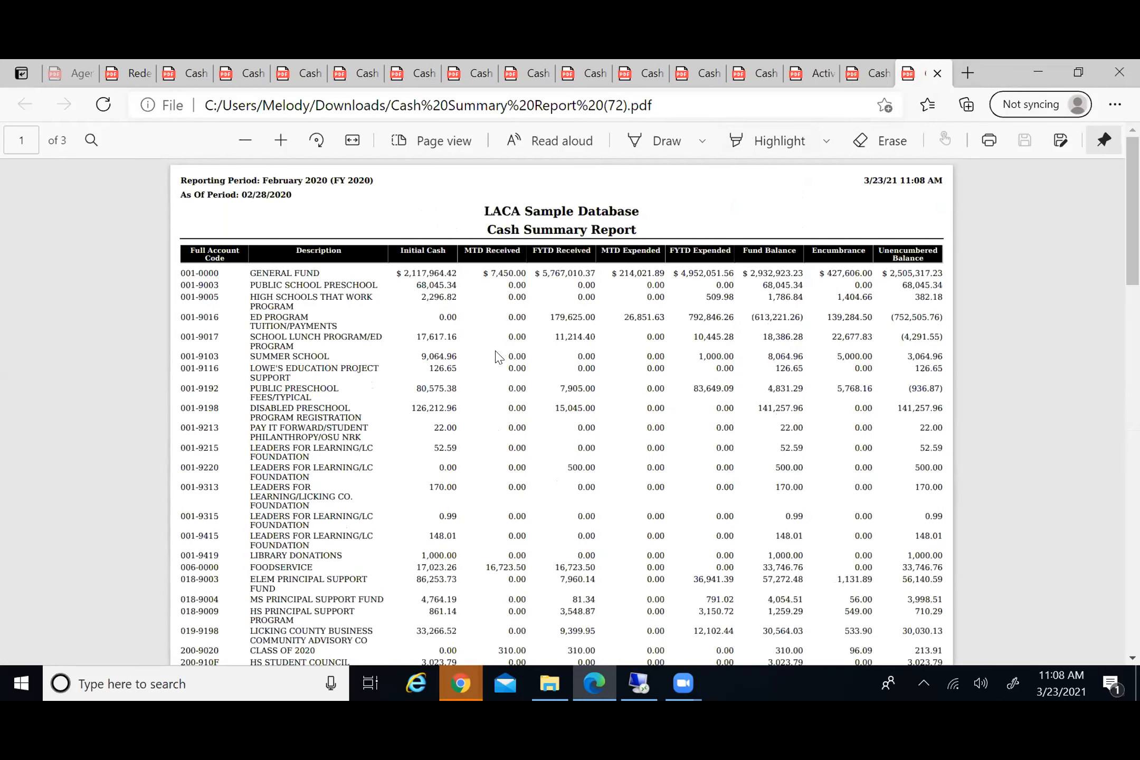
pyautogui.scroll(-15, 496, 355)
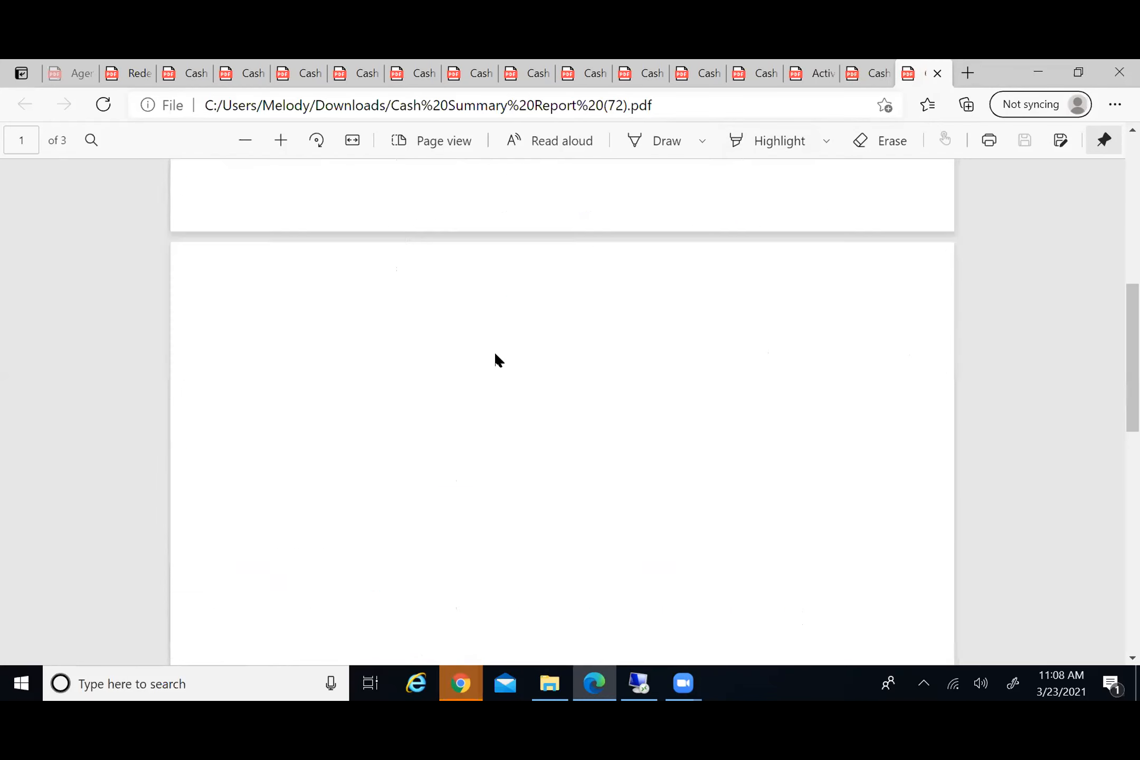
pyautogui.scroll(3, 495, 351)
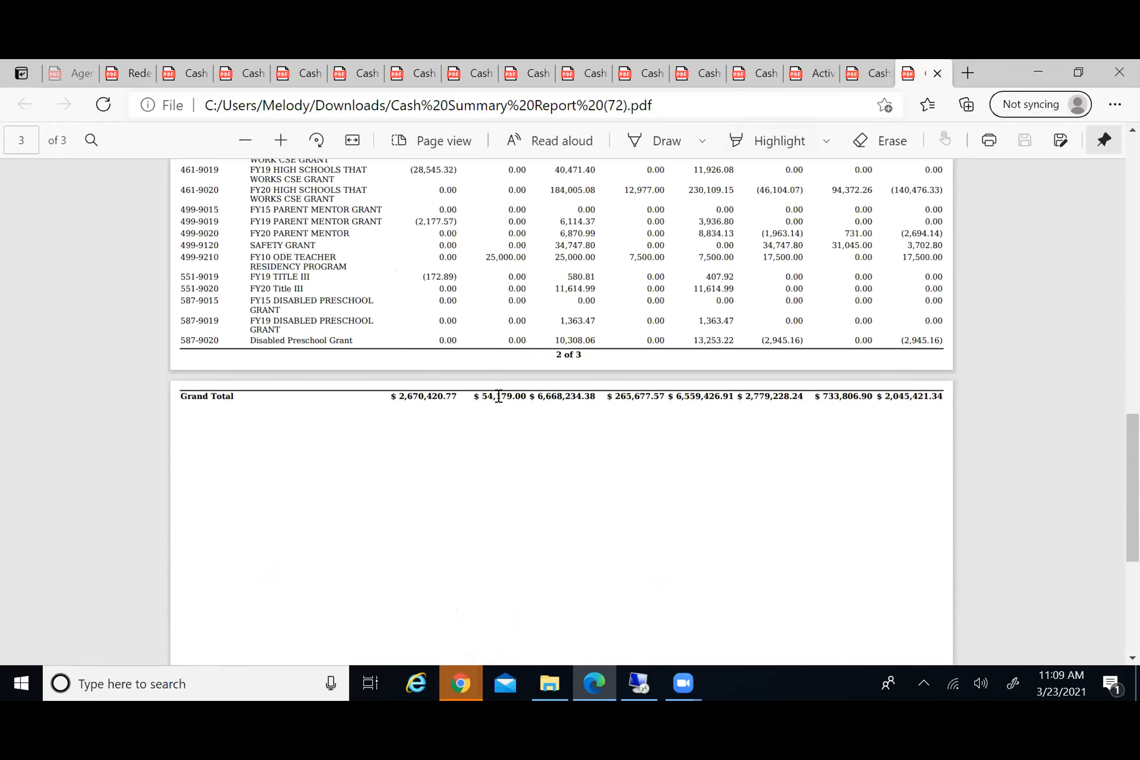
pyautogui.scroll(8, 526, 470)
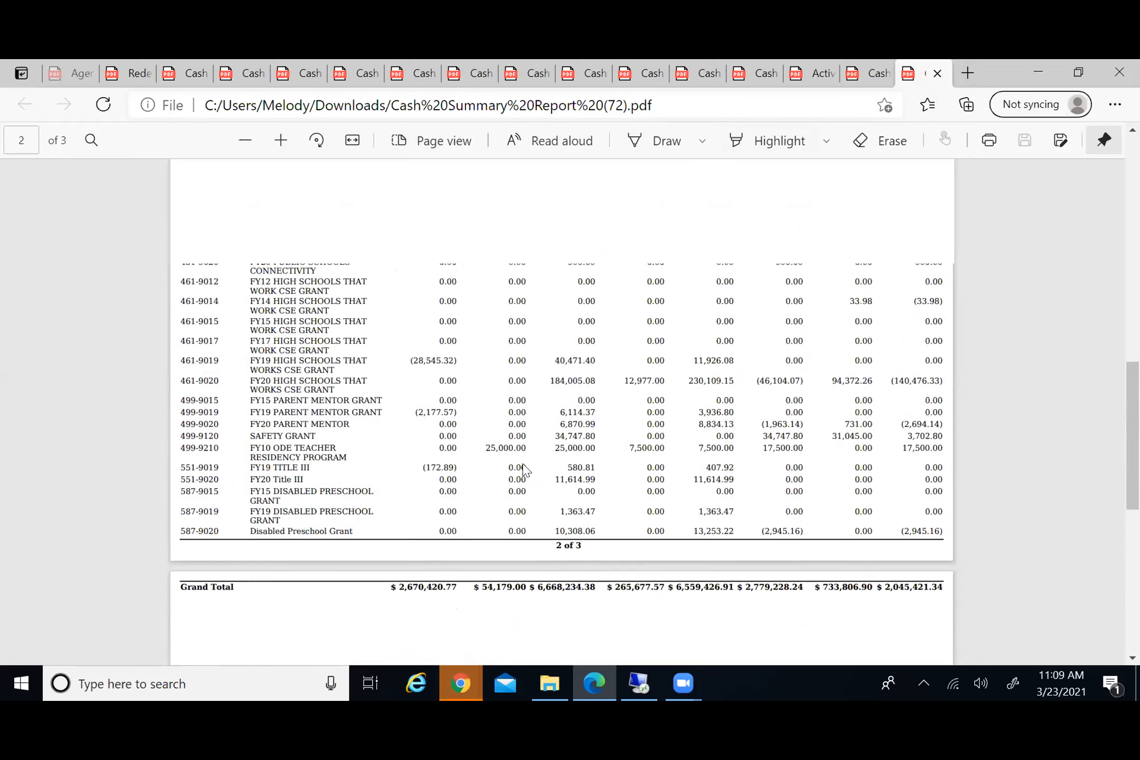
pyautogui.scroll(3, 526, 470)
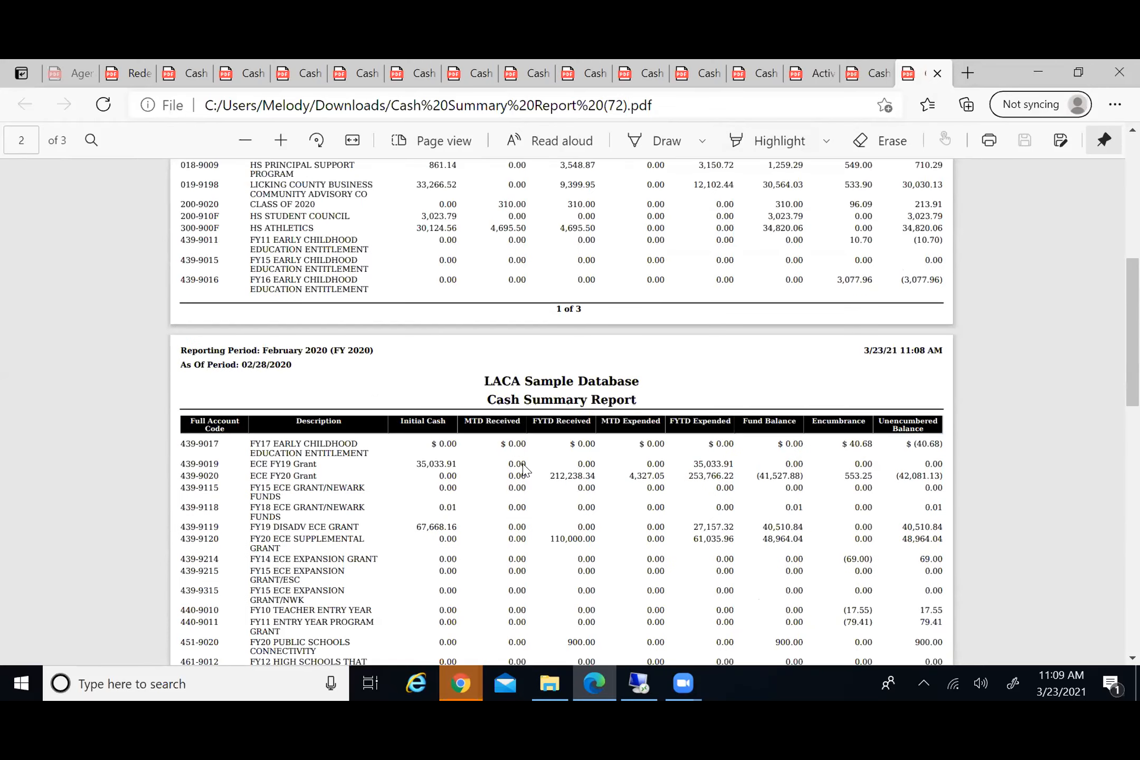
pyautogui.scroll(8, 523, 466)
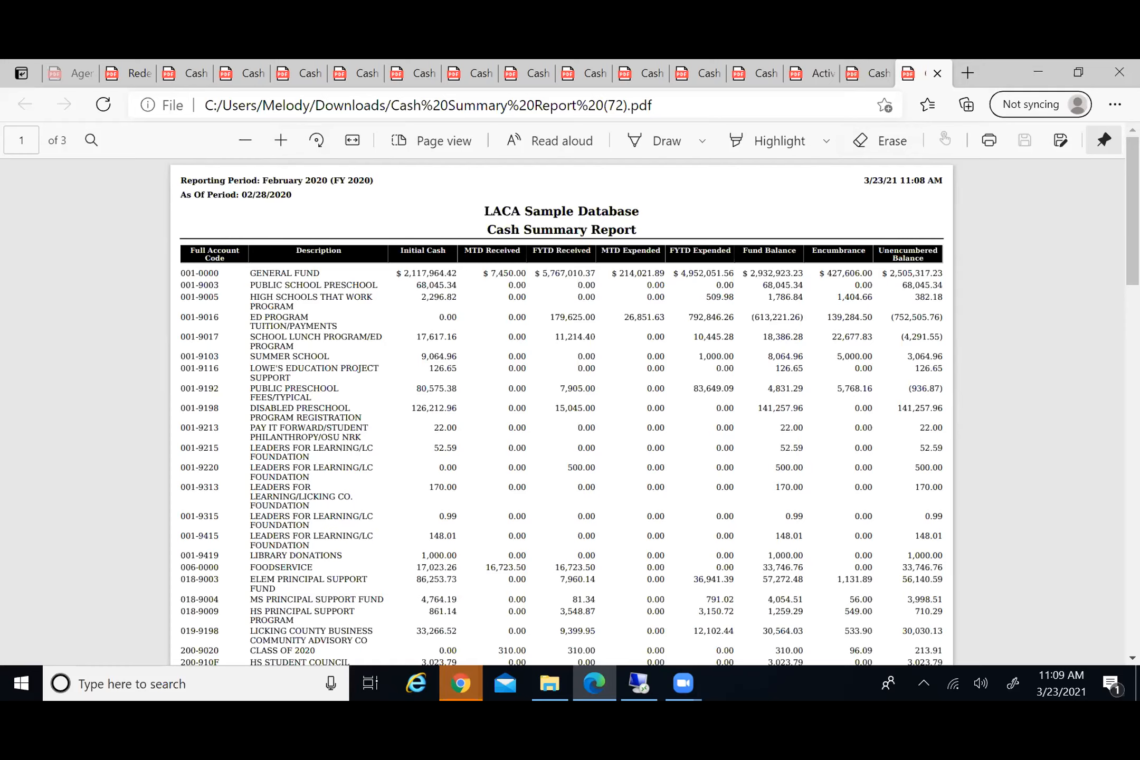
# Make February 2020 the current posting period in Core > Posting Periods, then return to Report Manager
pyautogui.click(1039, 74)
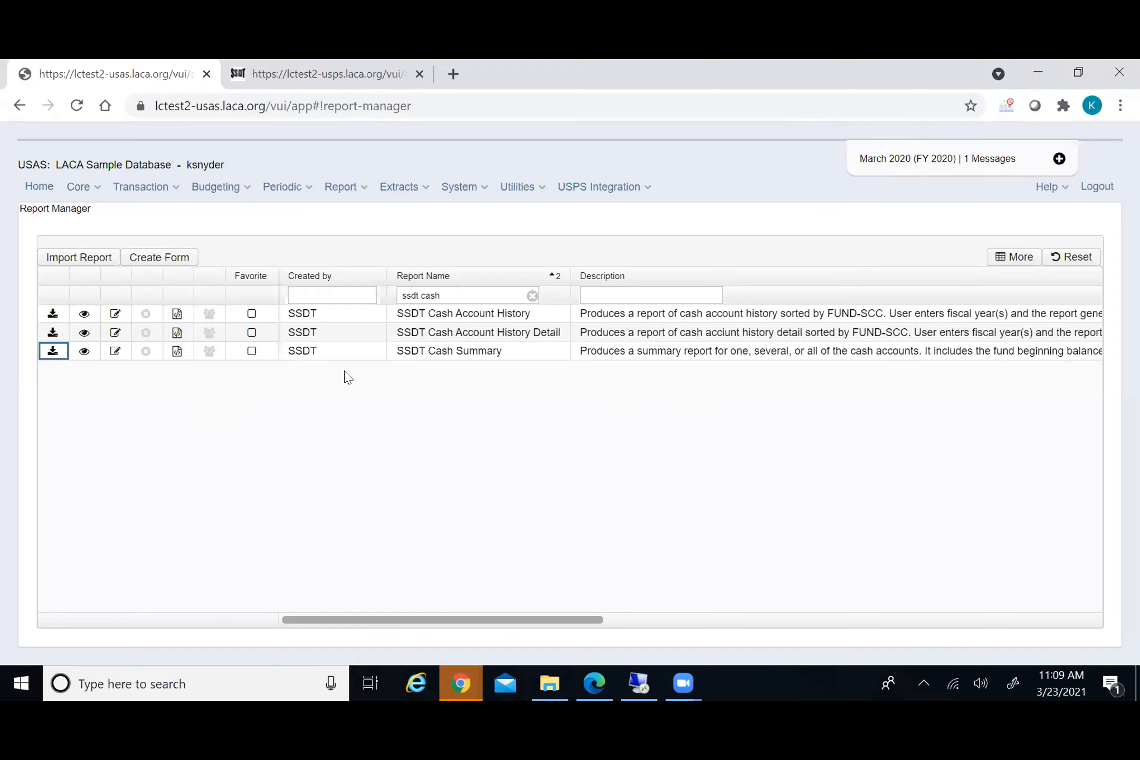
pyautogui.click(82, 191)
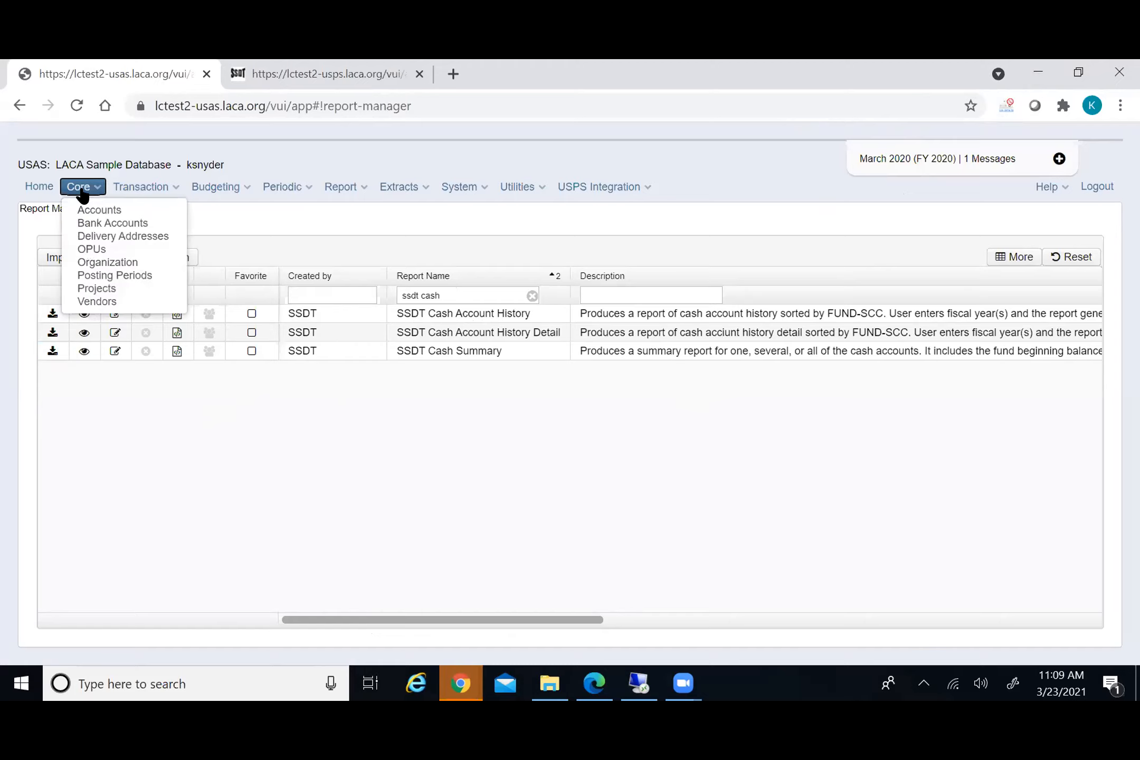
pyautogui.click(101, 277)
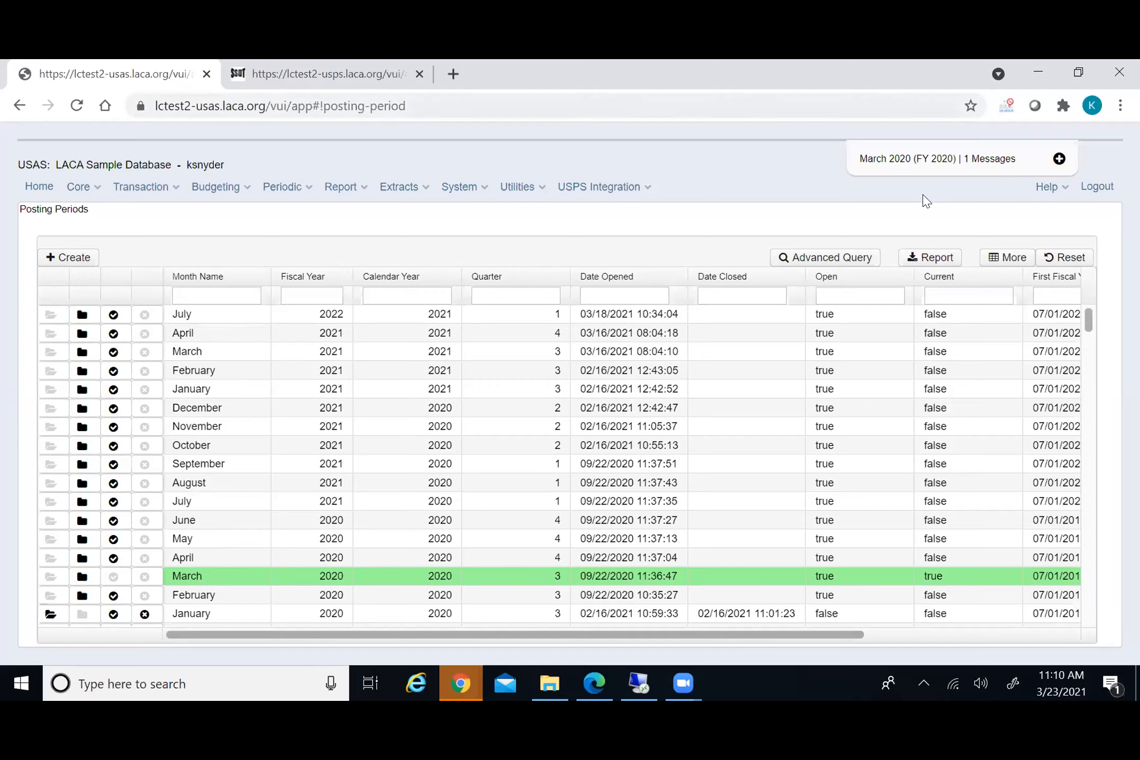
pyautogui.click(114, 597)
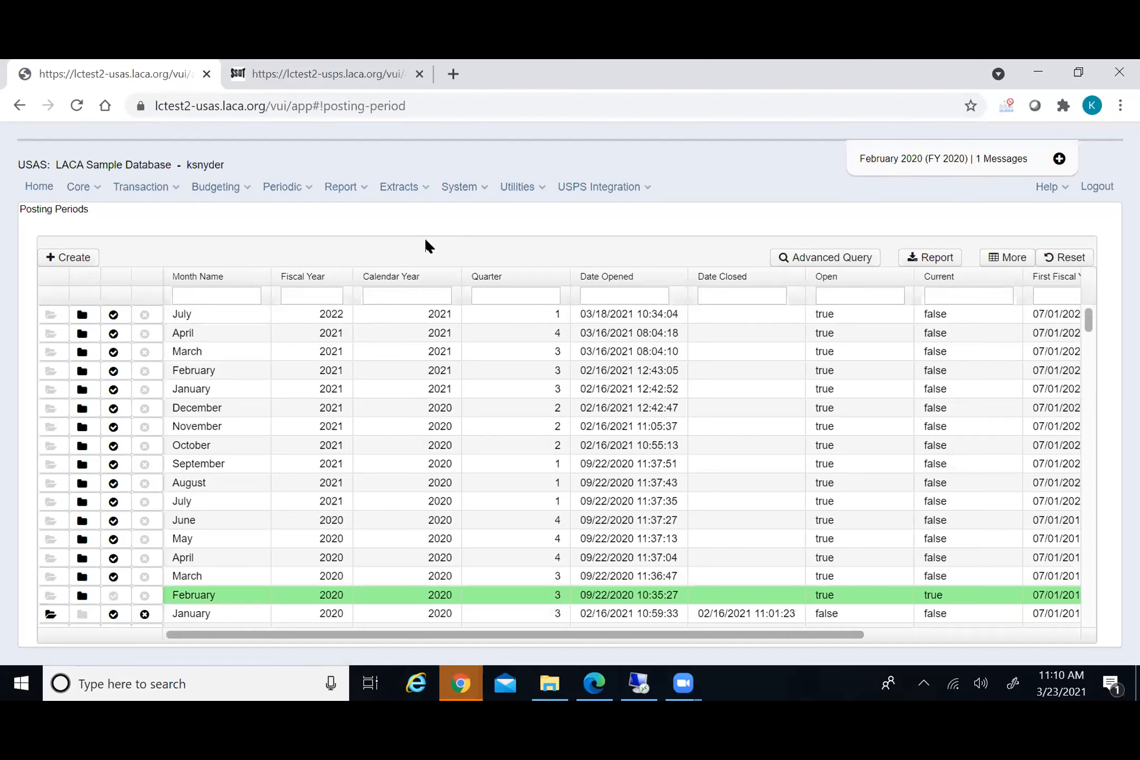
pyautogui.click(333, 188)
pyautogui.click(349, 223)
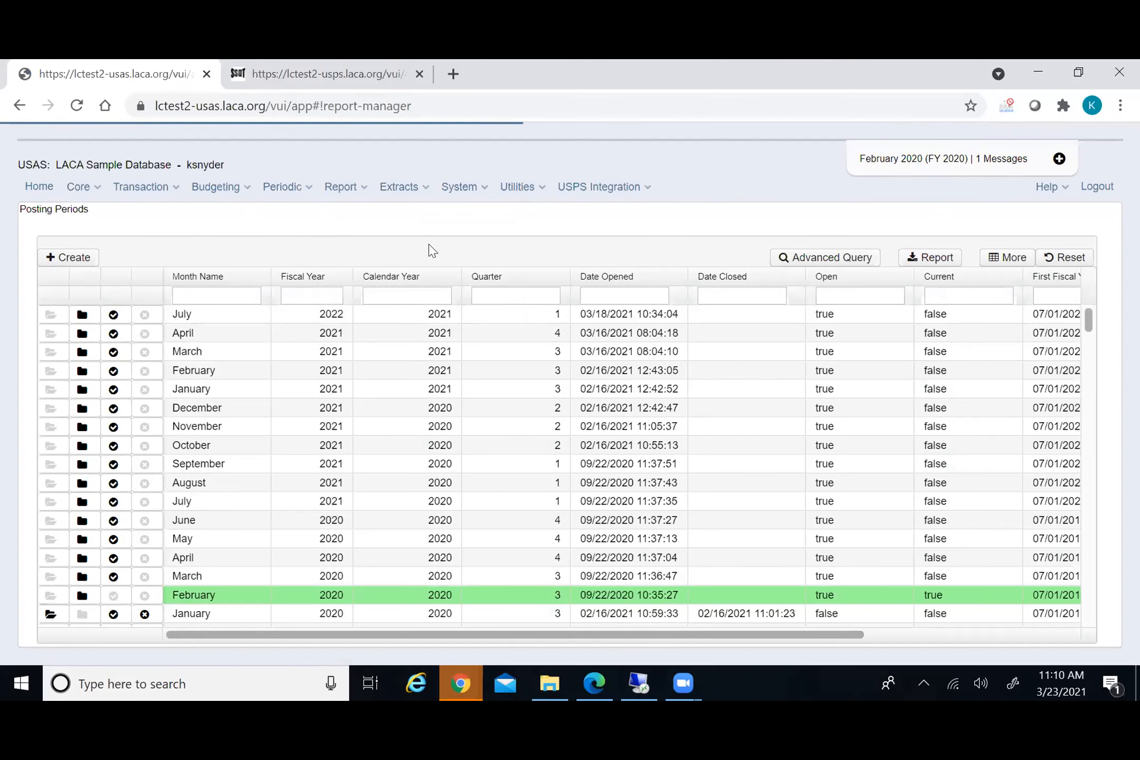
# Filter reports by 'ssdt cas' and open SSDT Cash Summary's generation options
pyautogui.click(444, 294)
pyautogui.write('ssdt cas')
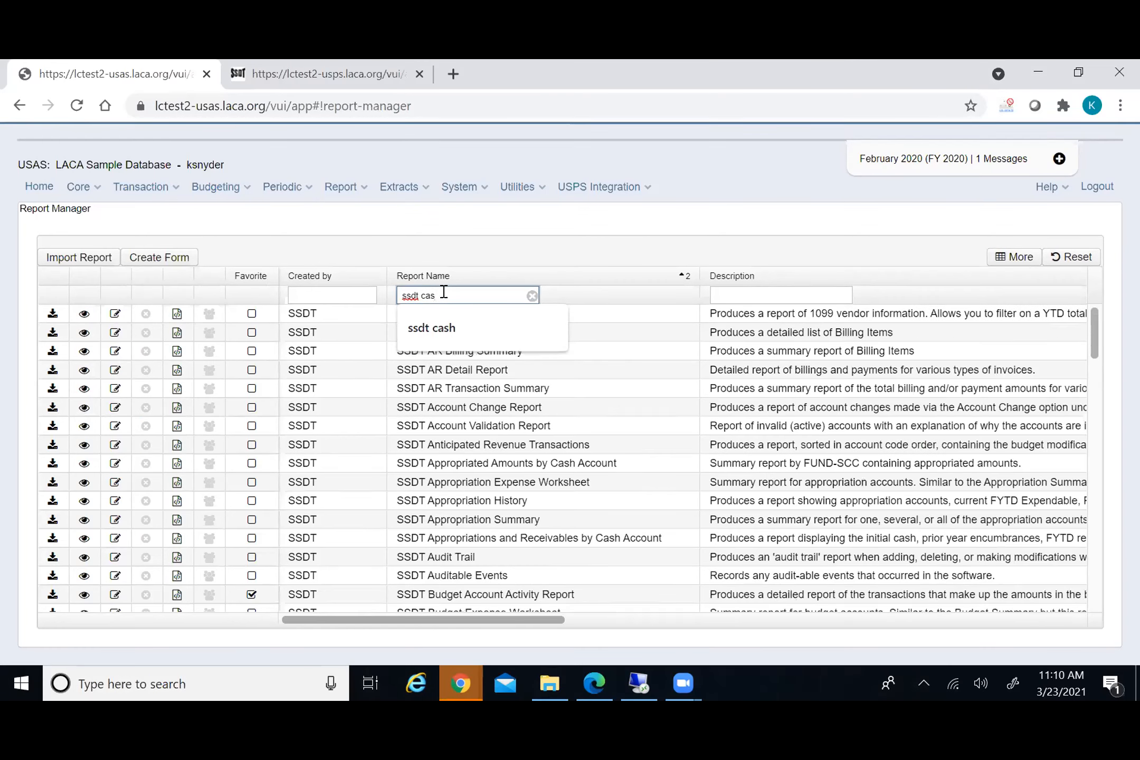
pyautogui.click(53, 351)
# Clear the Total As of Period date in Query Options and generate the report
pyautogui.click(465, 225)
pyautogui.click(859, 400)
pyautogui.press('BackSpace')
pyautogui.press('BackSpace')
pyautogui.press('BackSpace')
pyautogui.press('BackSpace')
pyautogui.press('BackSpace')
pyautogui.press('BackSpace')
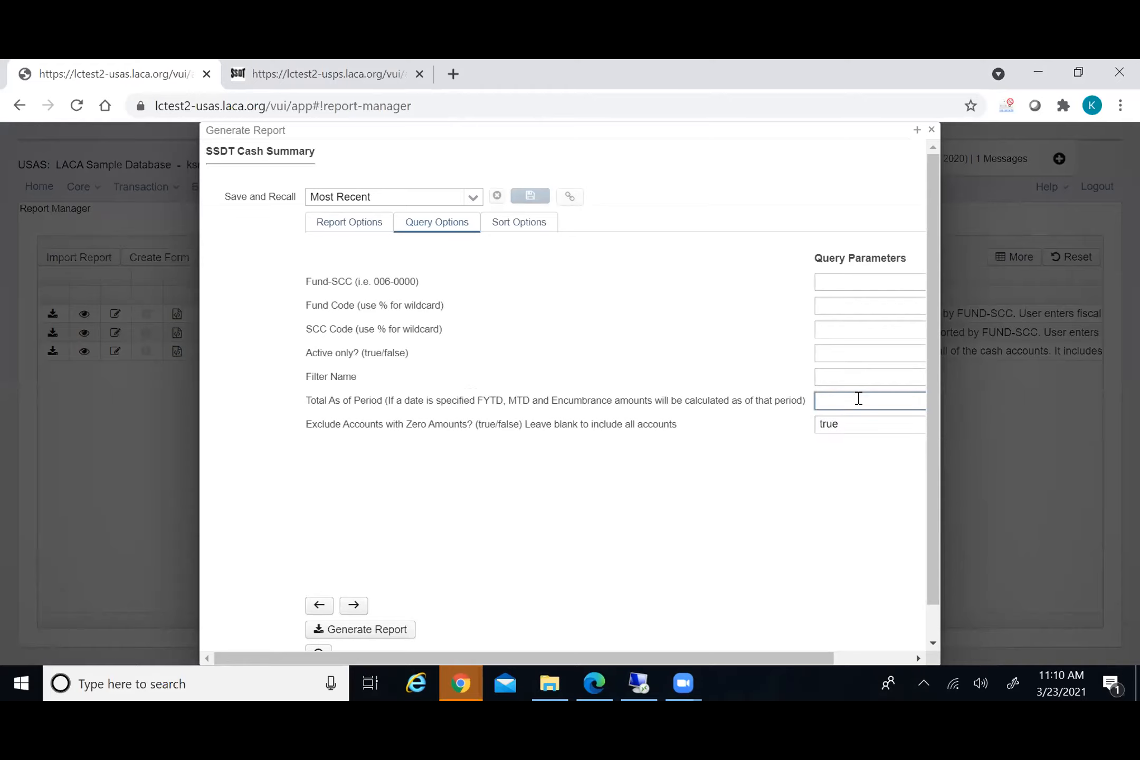
pyautogui.click(736, 512)
pyautogui.scroll(-1, 734, 513)
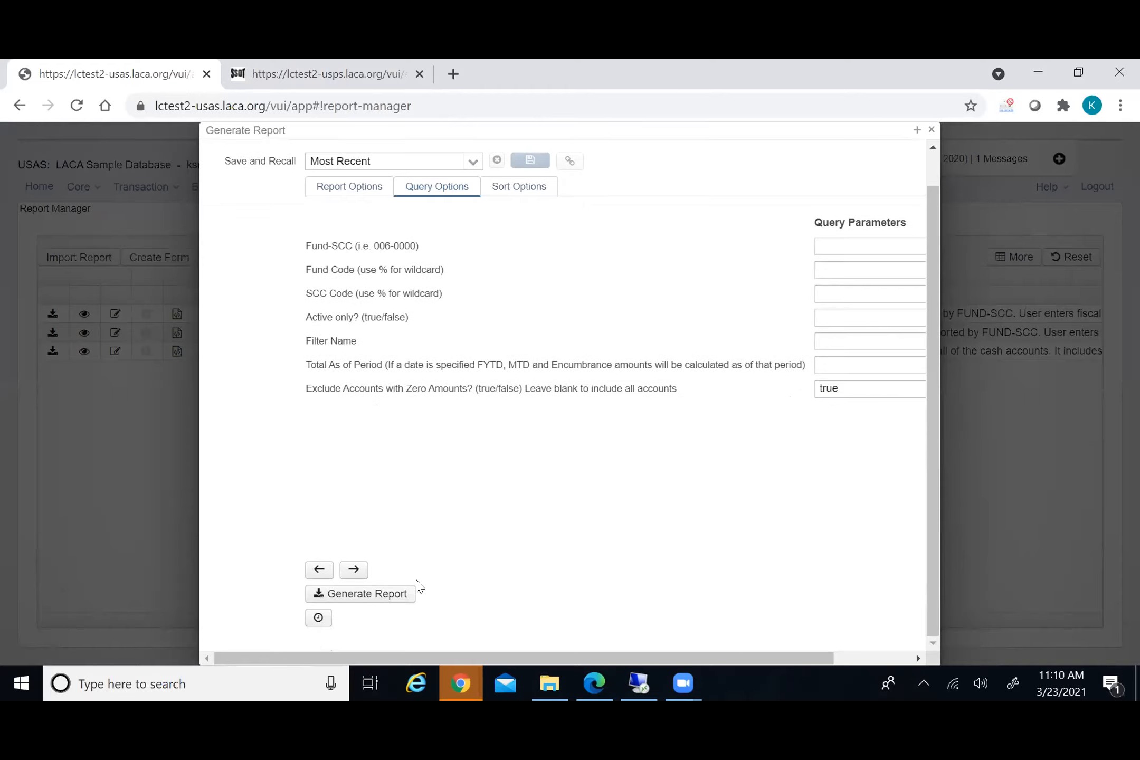
pyautogui.click(404, 594)
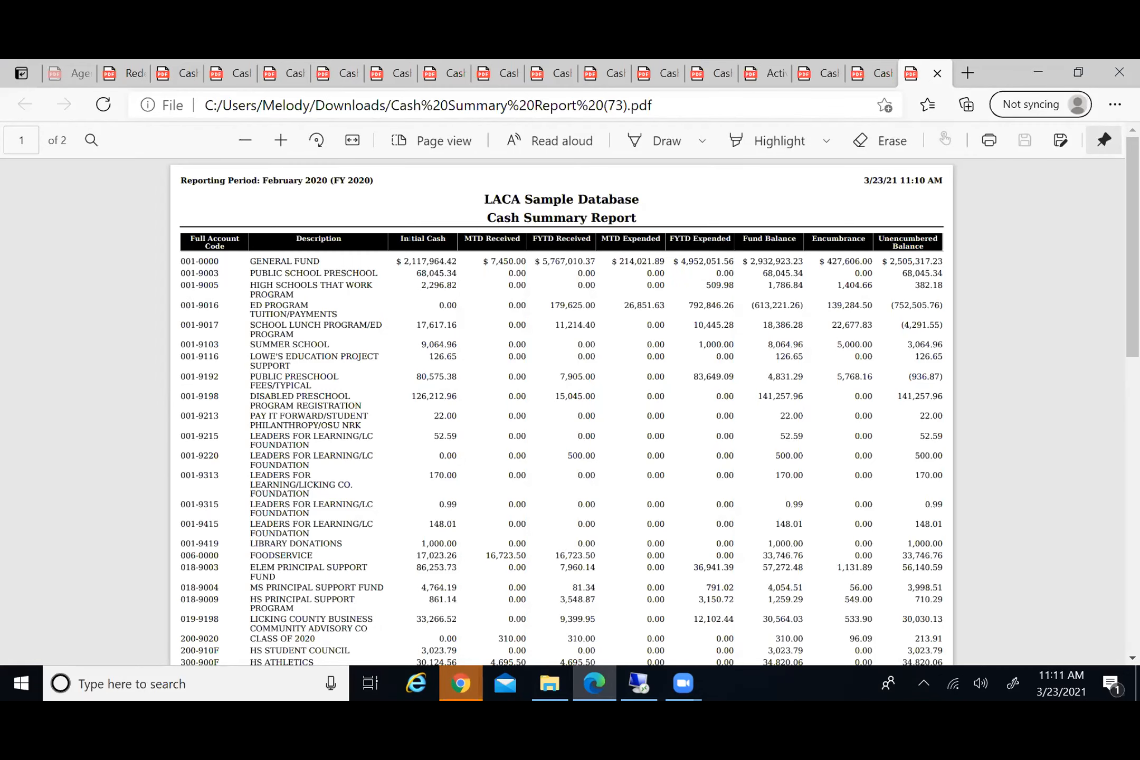
# Compare the new February report (73) against report (72), then minimize the PDF viewer
pyautogui.scroll(-10, 460, 459)
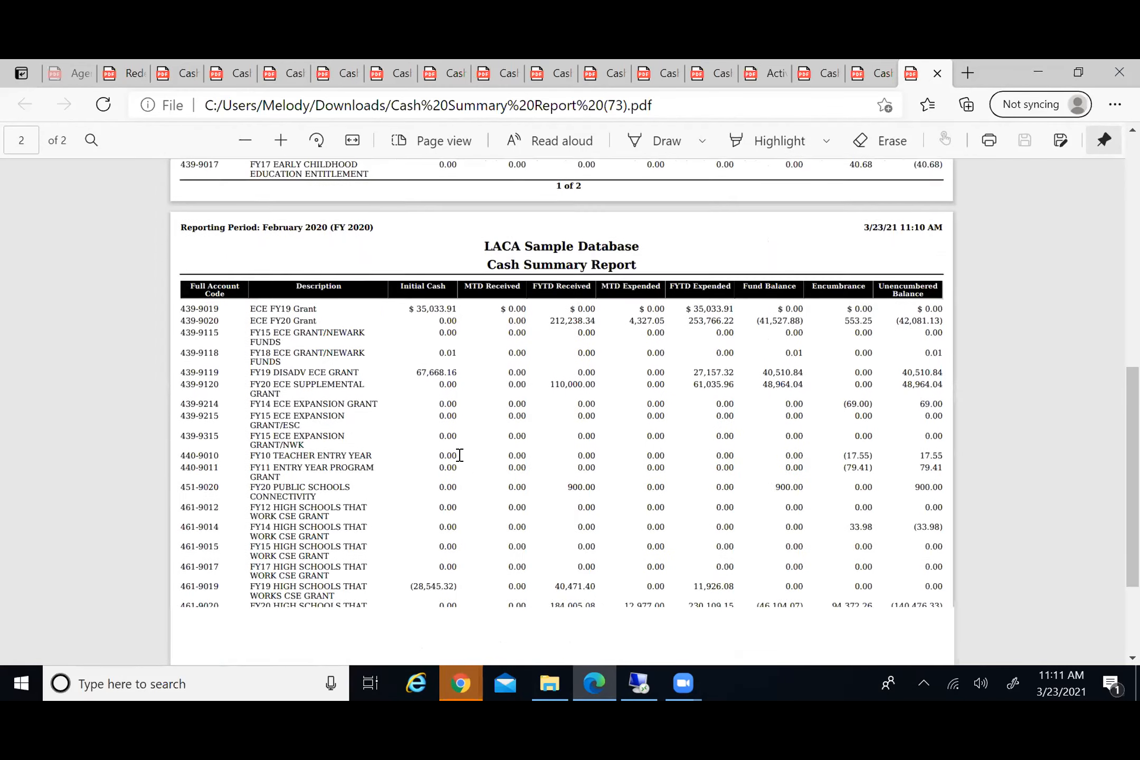
pyautogui.scroll(-3, 472, 463)
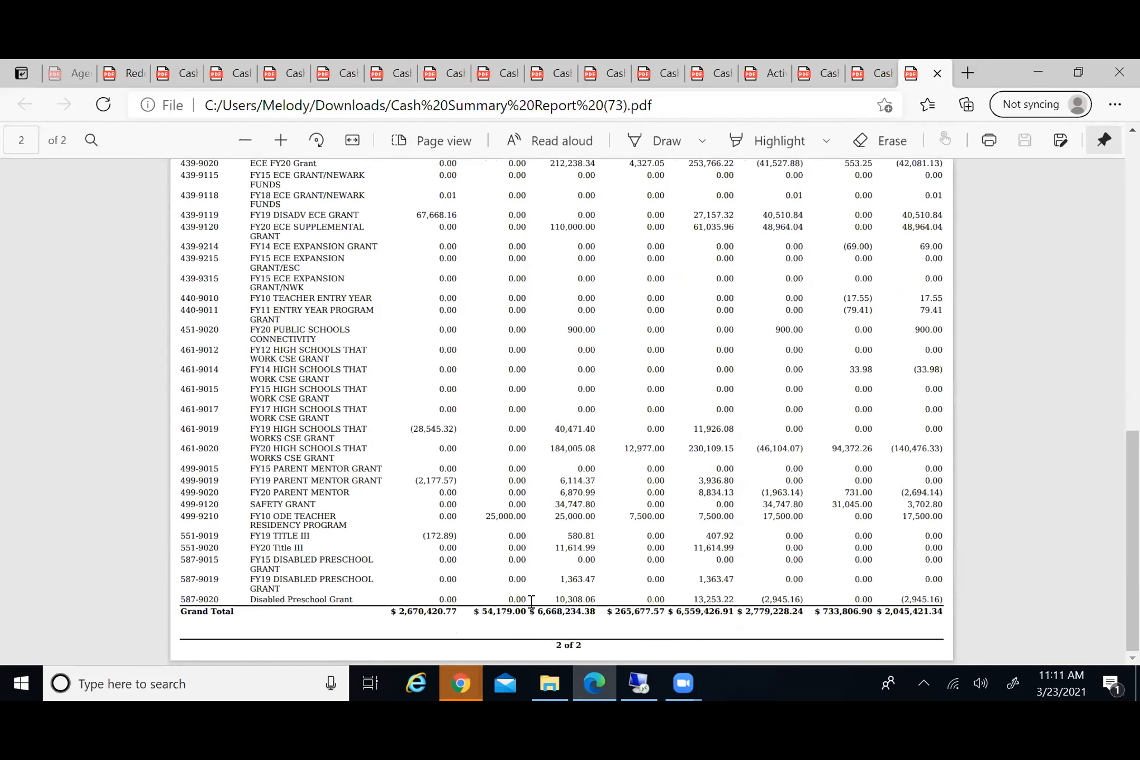
pyautogui.click(870, 76)
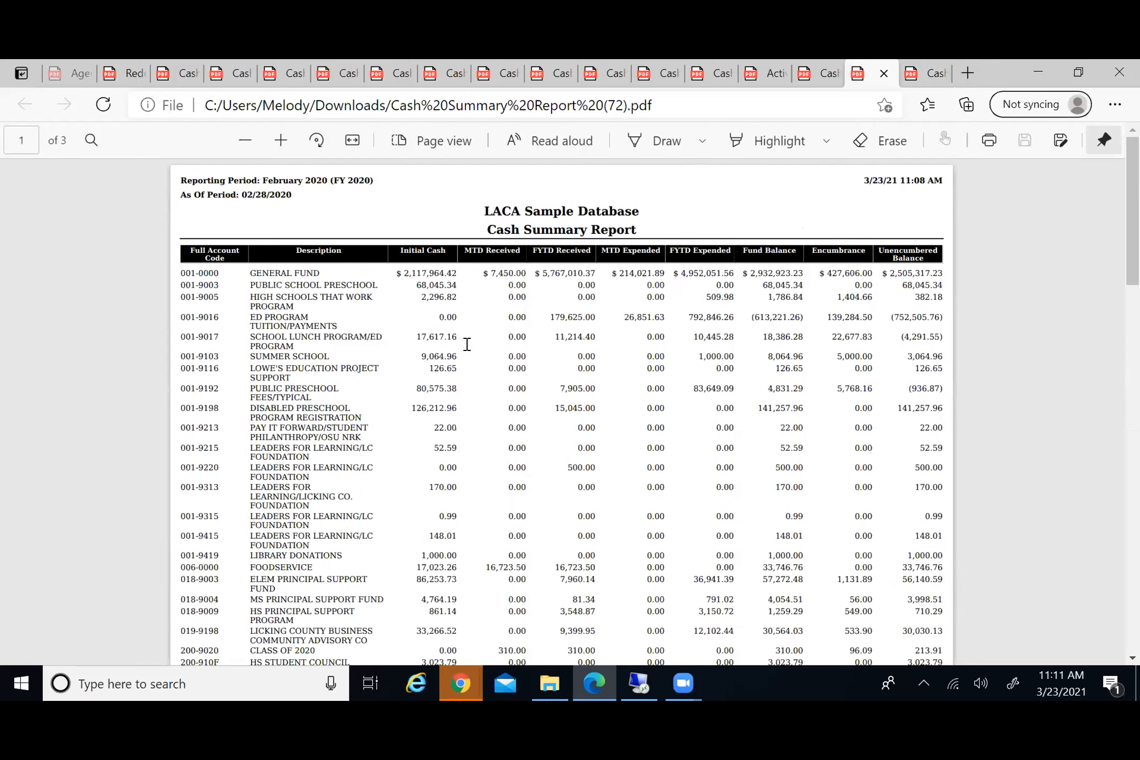
pyautogui.scroll(-20, 468, 348)
pyautogui.scroll(1, 469, 347)
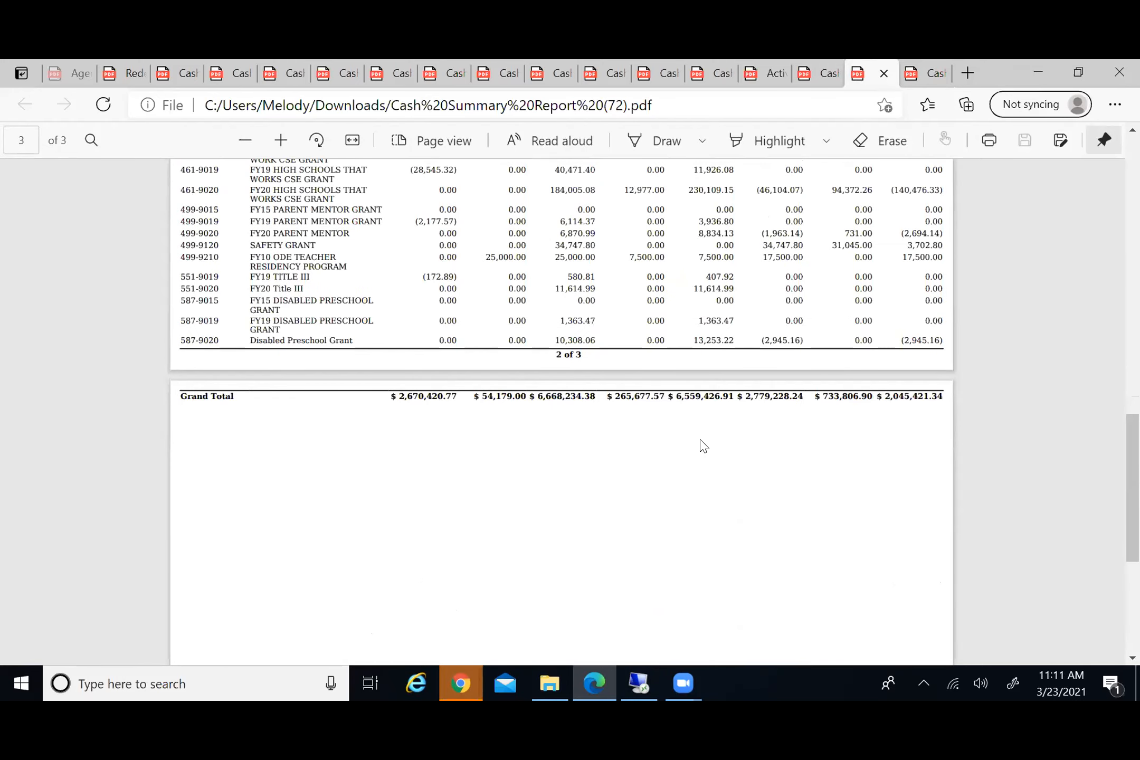
pyautogui.scroll(20, 701, 479)
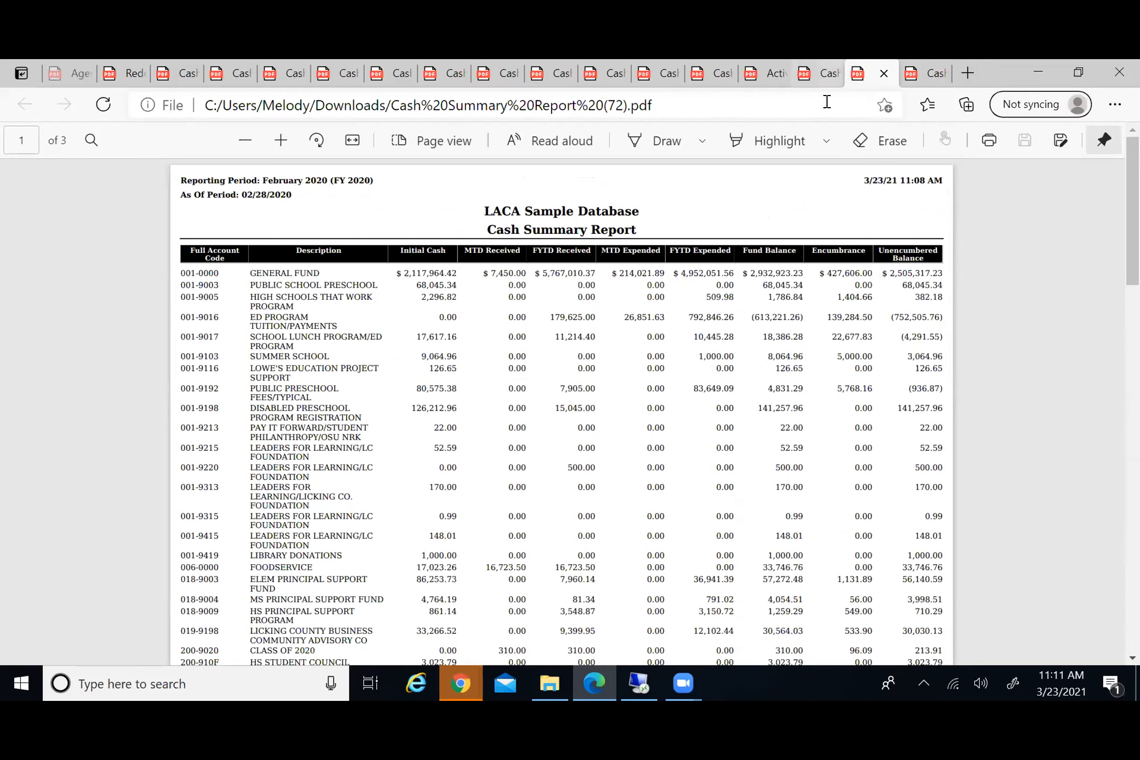
pyautogui.click(912, 75)
pyautogui.scroll(20, 749, 339)
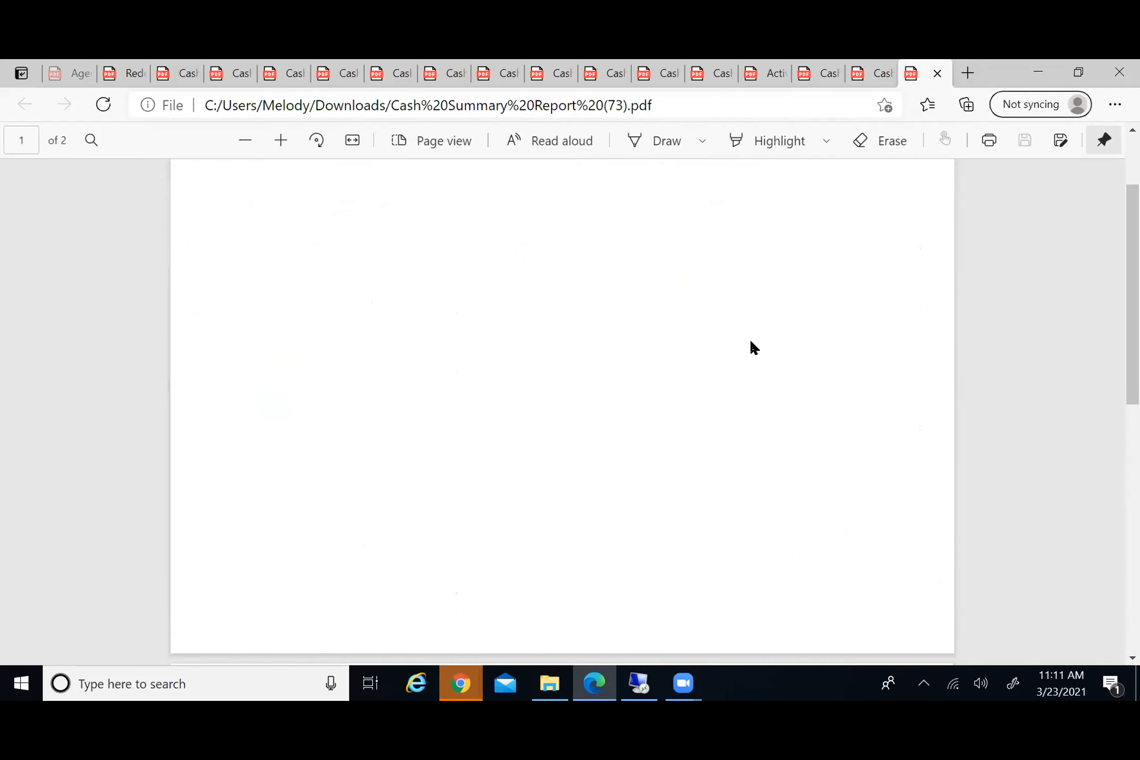
pyautogui.click(1039, 78)
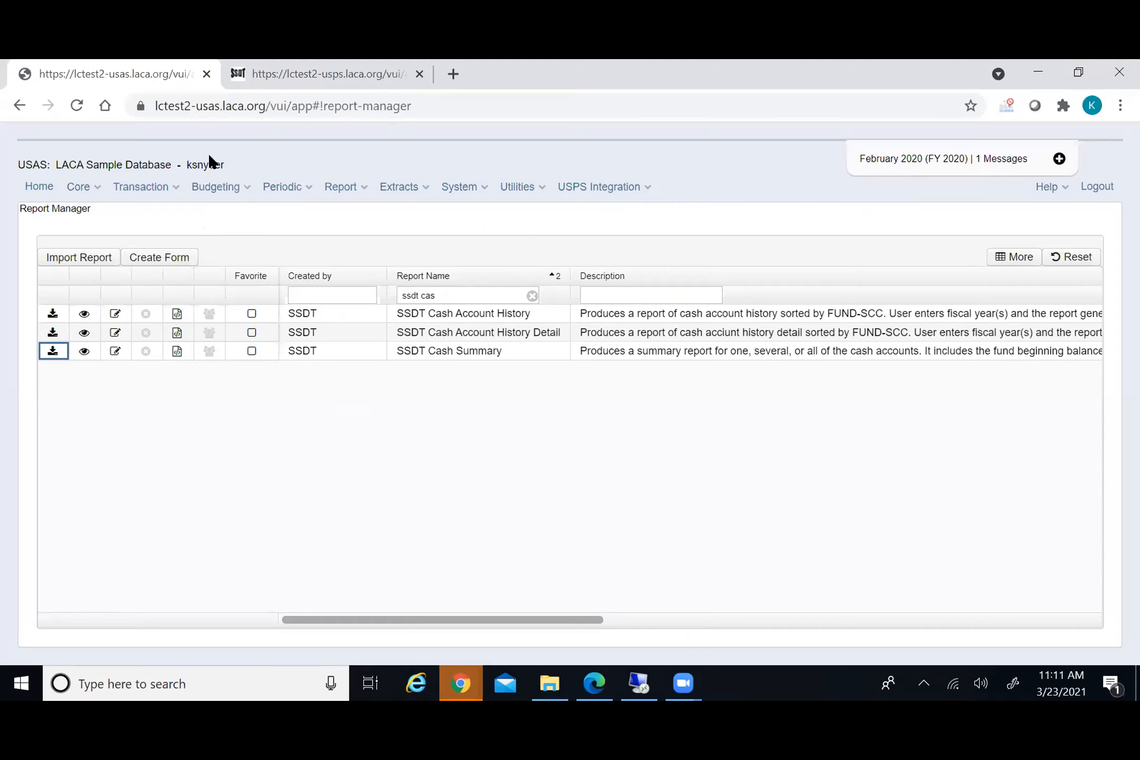
# Close the USPS Integration menu and open the Core menu
pyautogui.click(76, 192)
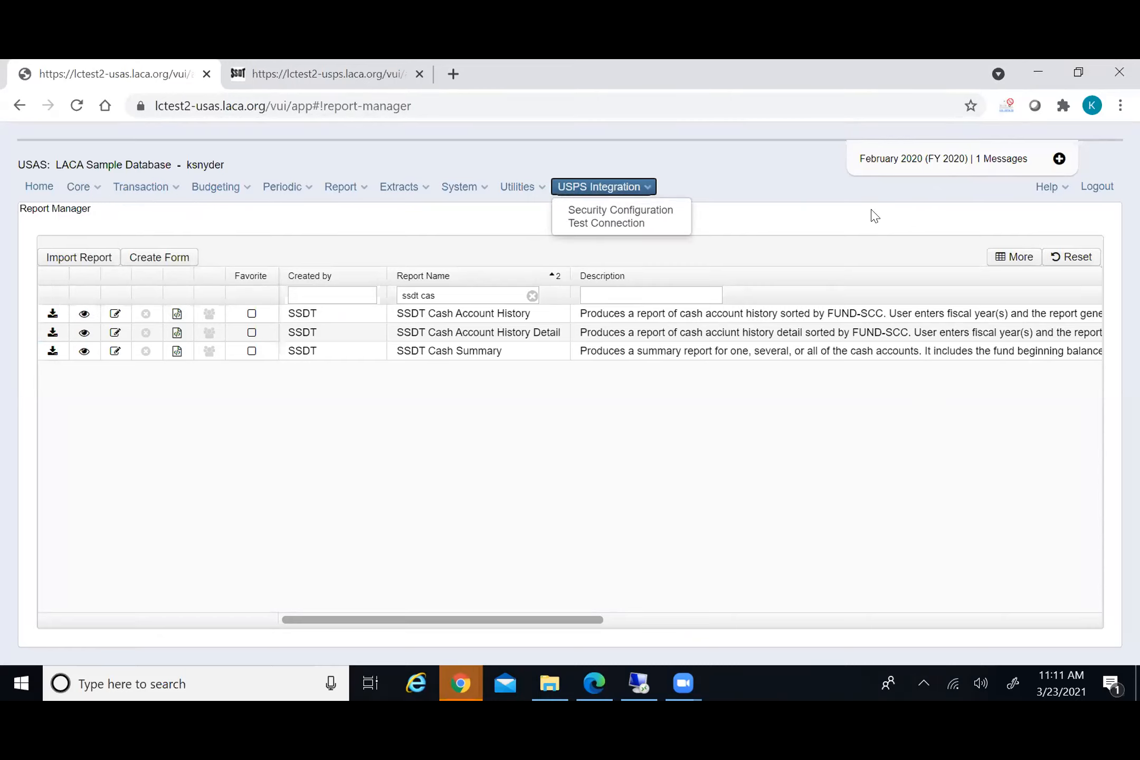
pyautogui.click(905, 228)
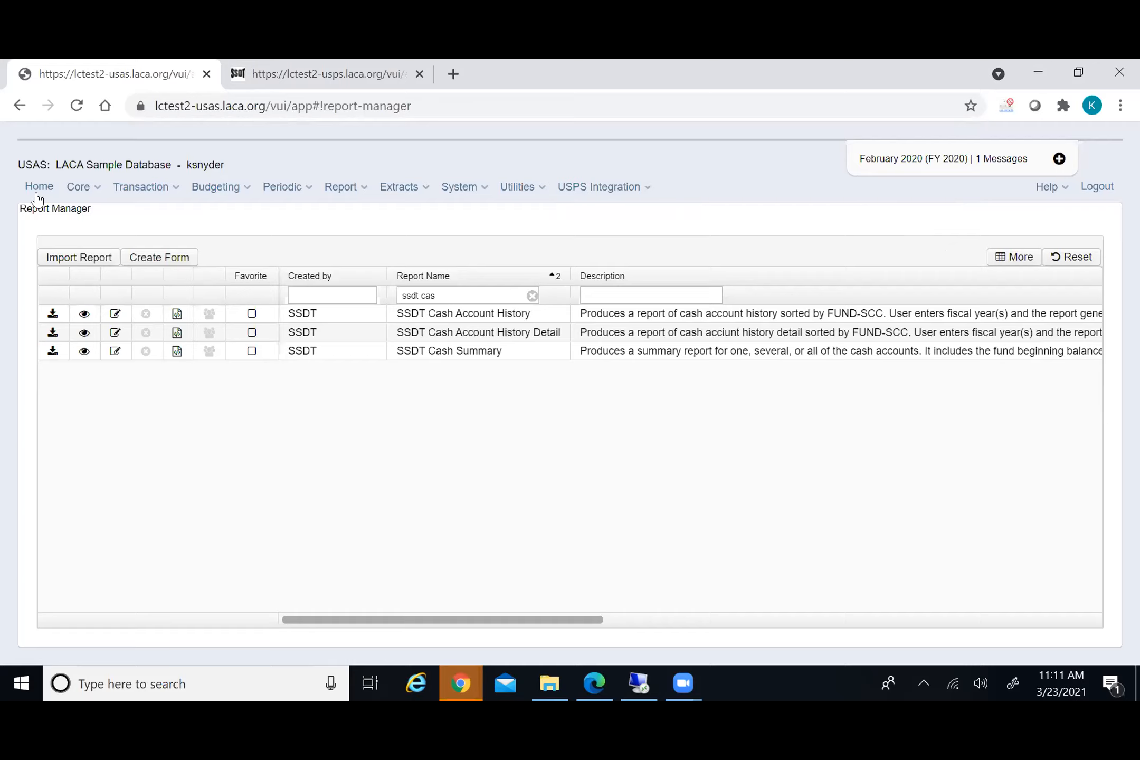
pyautogui.click(83, 192)
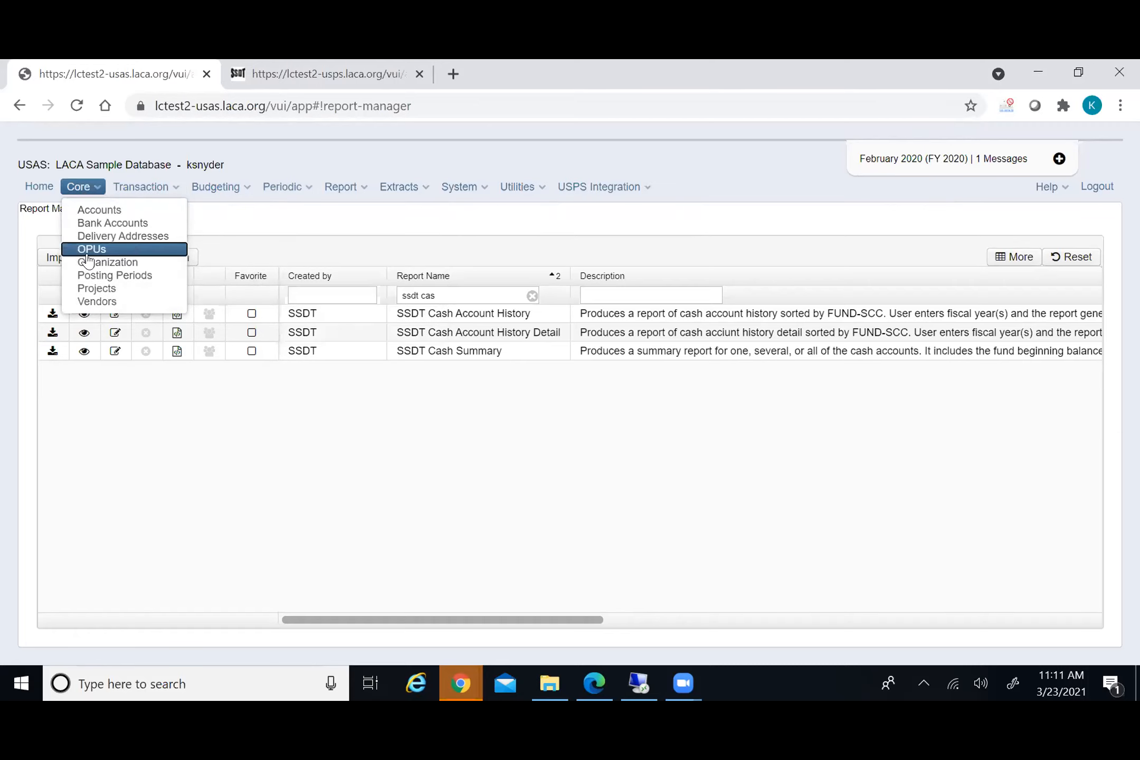
# Make March 2020 the current posting period from the Posting Periods list
pyautogui.click(121, 277)
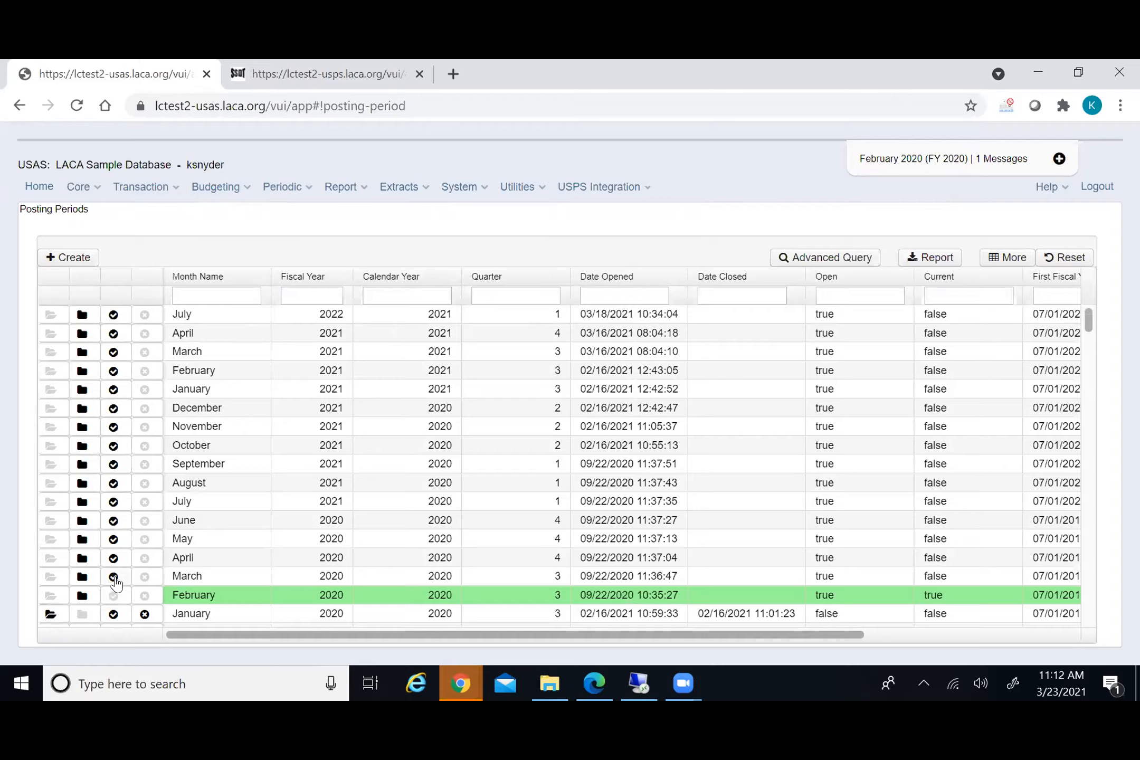
pyautogui.click(114, 578)
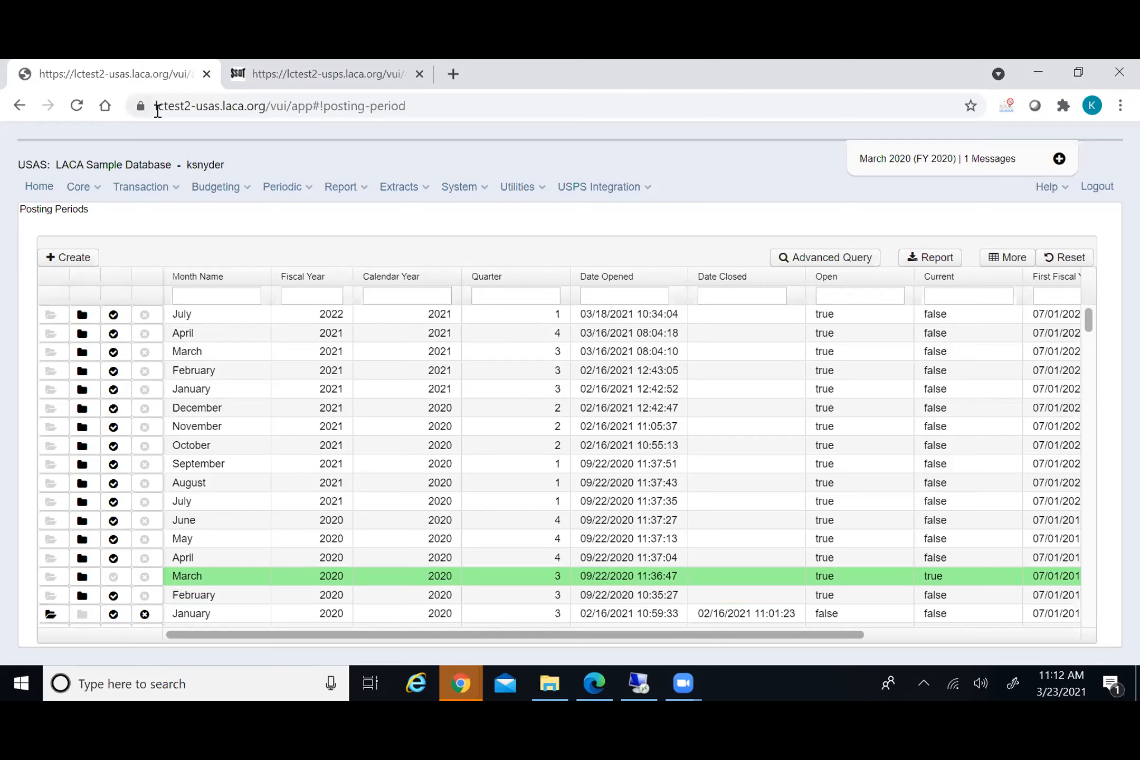
# In Report Manager, filter by 'ssdt ca' and open SSDT Cash Summary's generation options
pyautogui.click(340, 187)
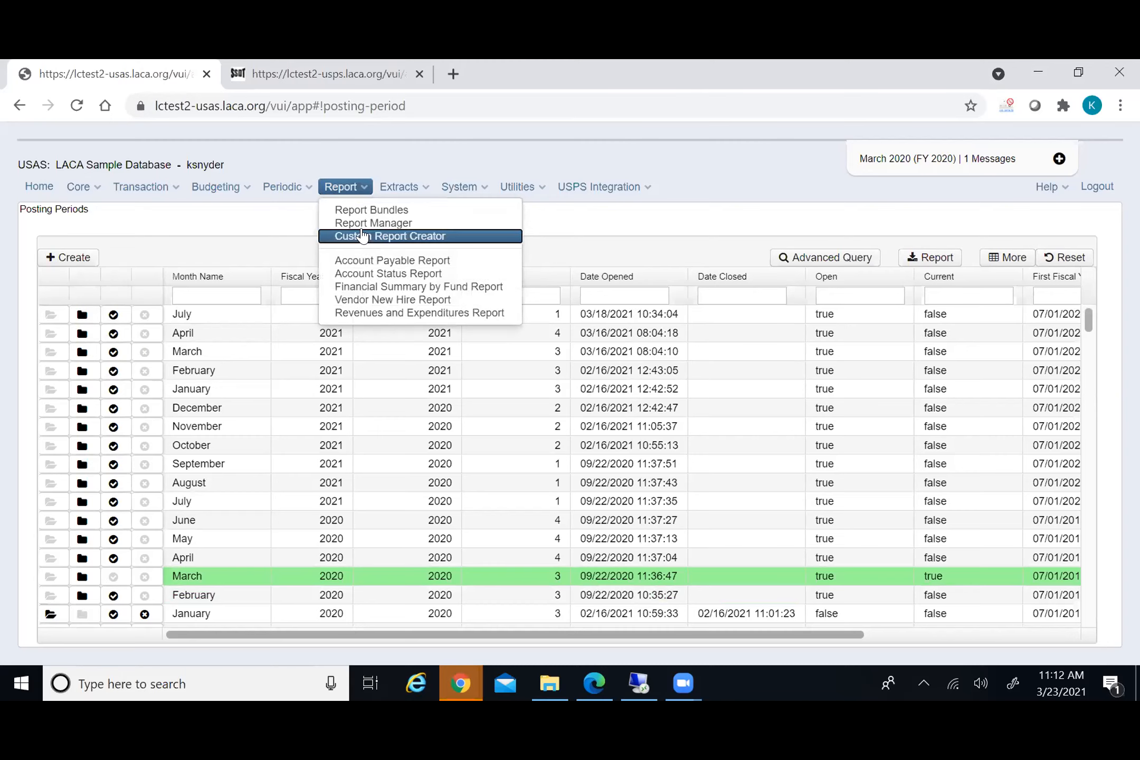
pyautogui.click(364, 235)
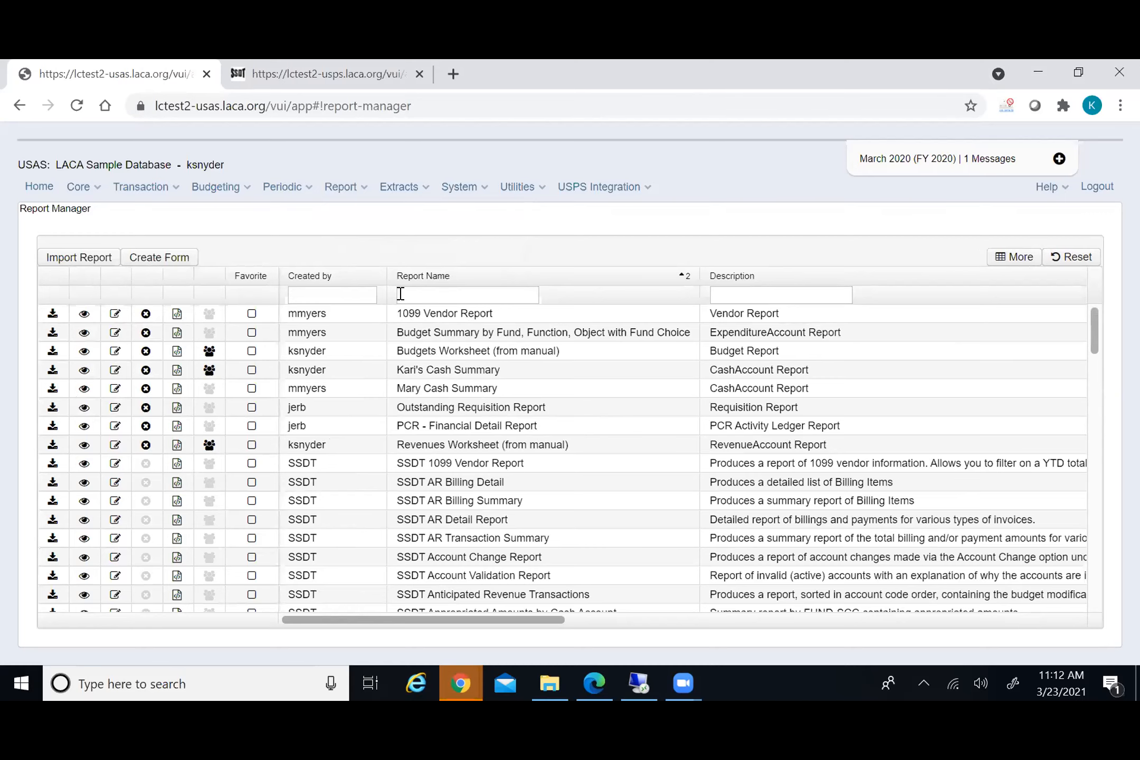
pyautogui.click(422, 293)
pyautogui.write('ssdt ca')
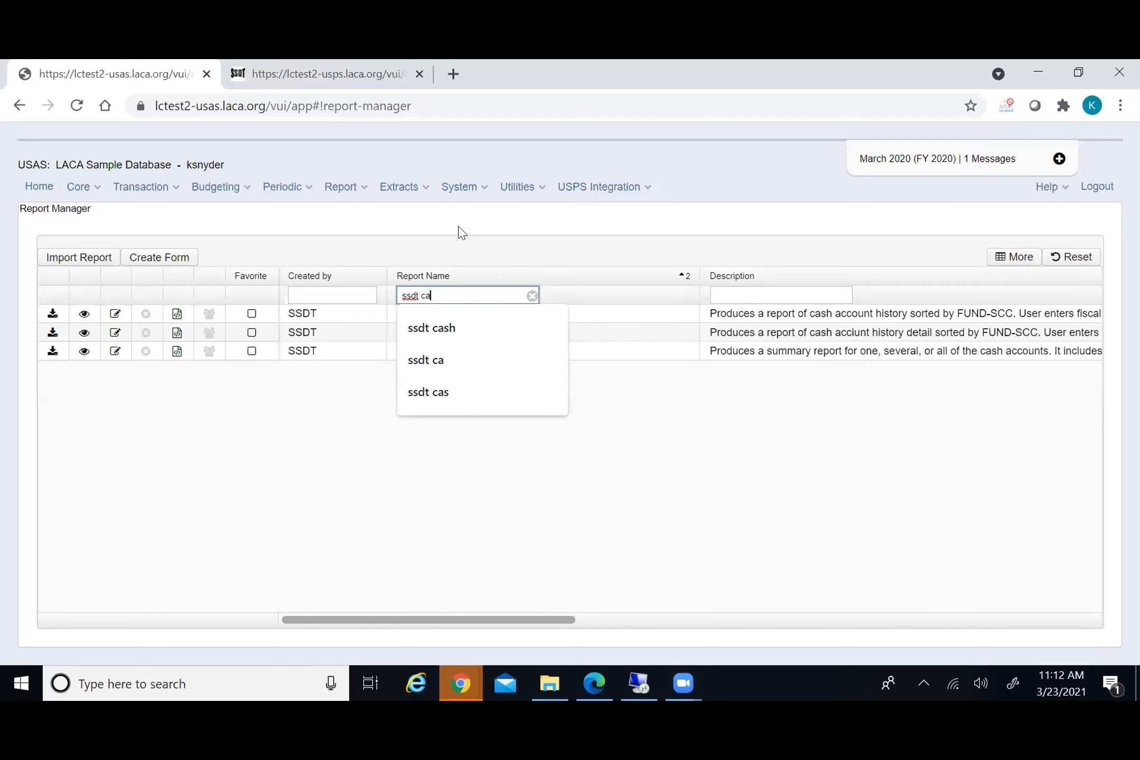
pyautogui.click(459, 232)
pyautogui.click(52, 353)
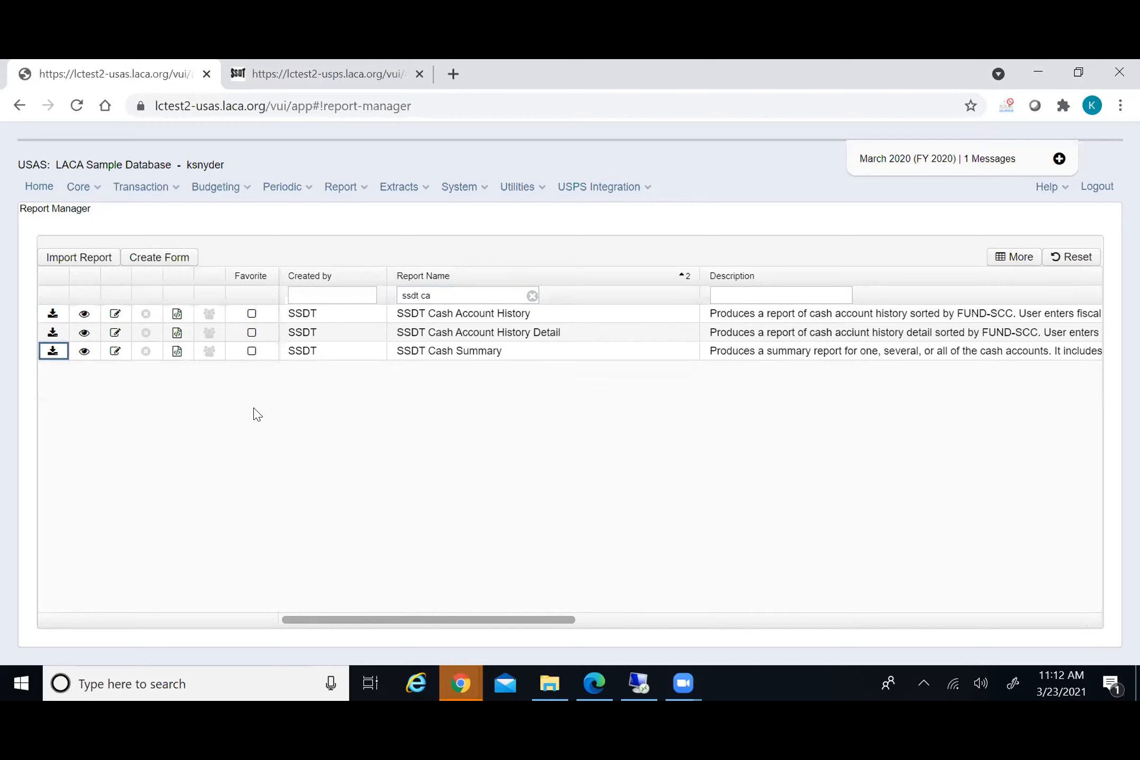
pyautogui.click(425, 222)
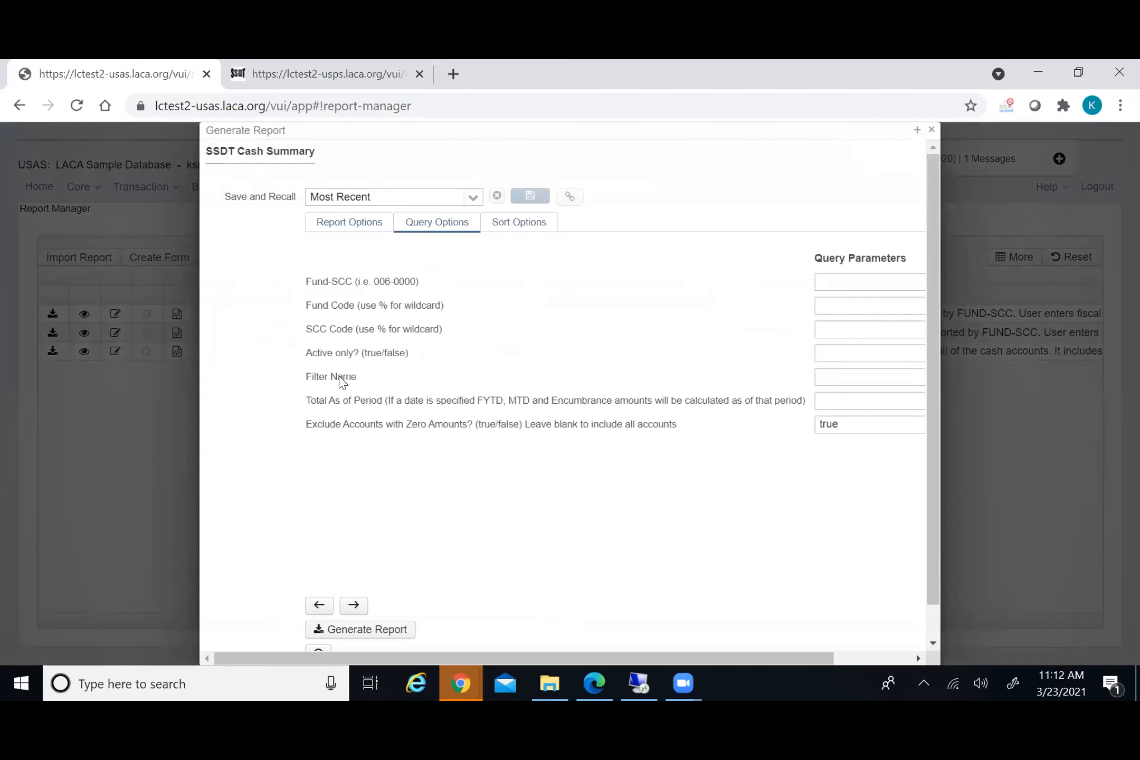
pyautogui.click(918, 131)
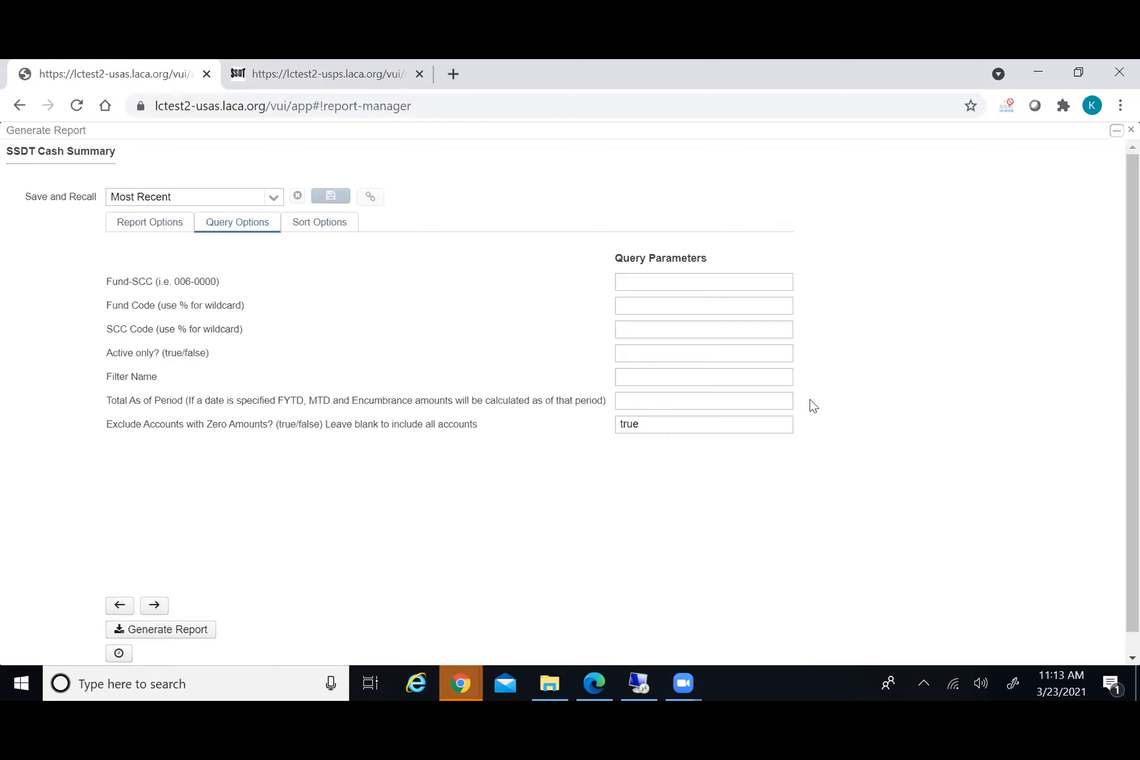
pyautogui.click(336, 225)
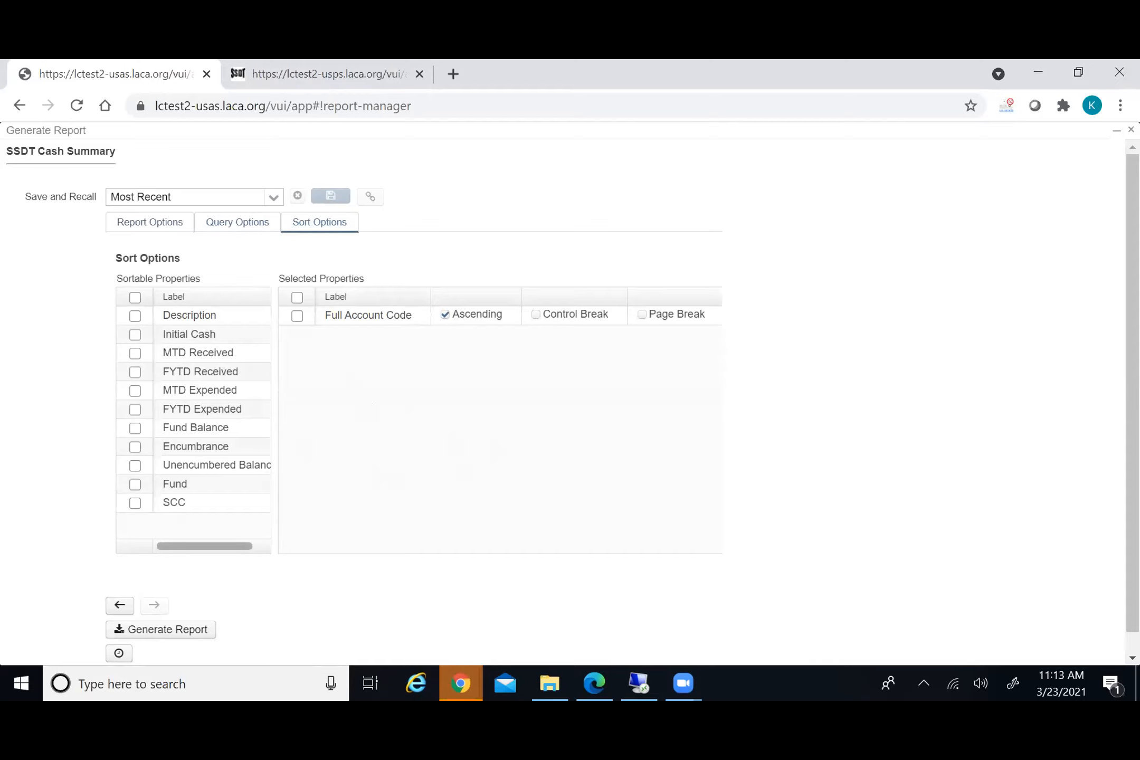
pyautogui.click(1132, 130)
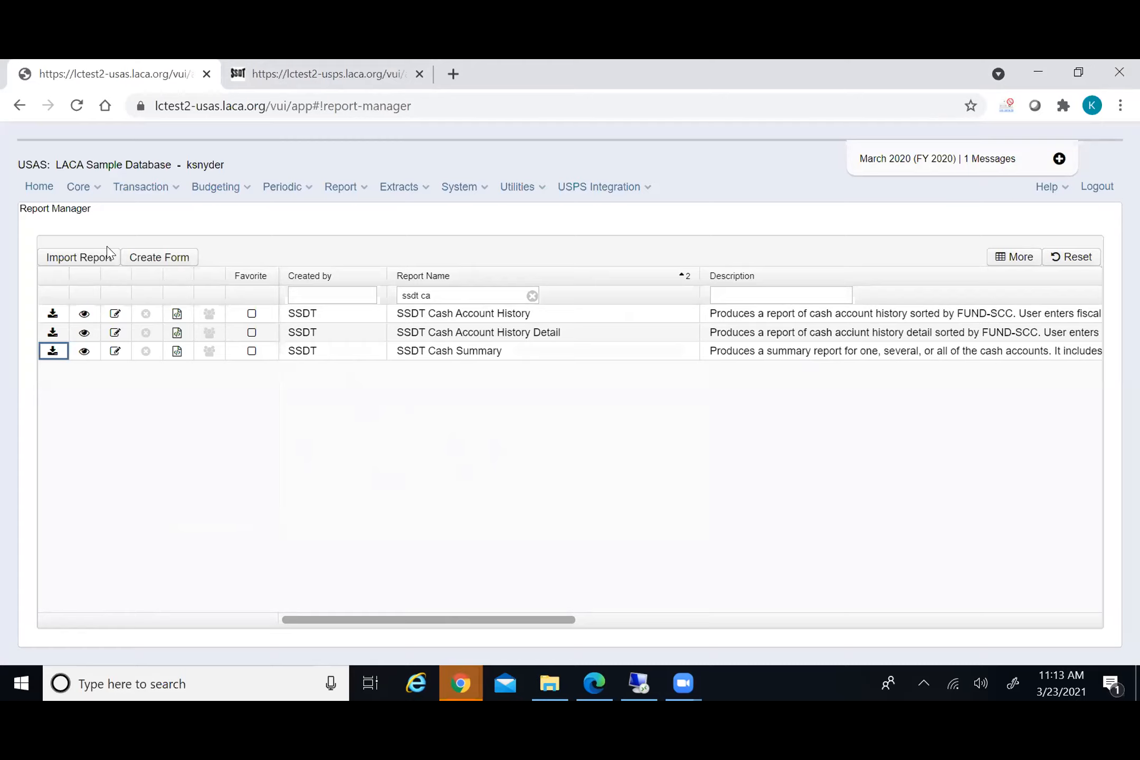
pyautogui.click(52, 353)
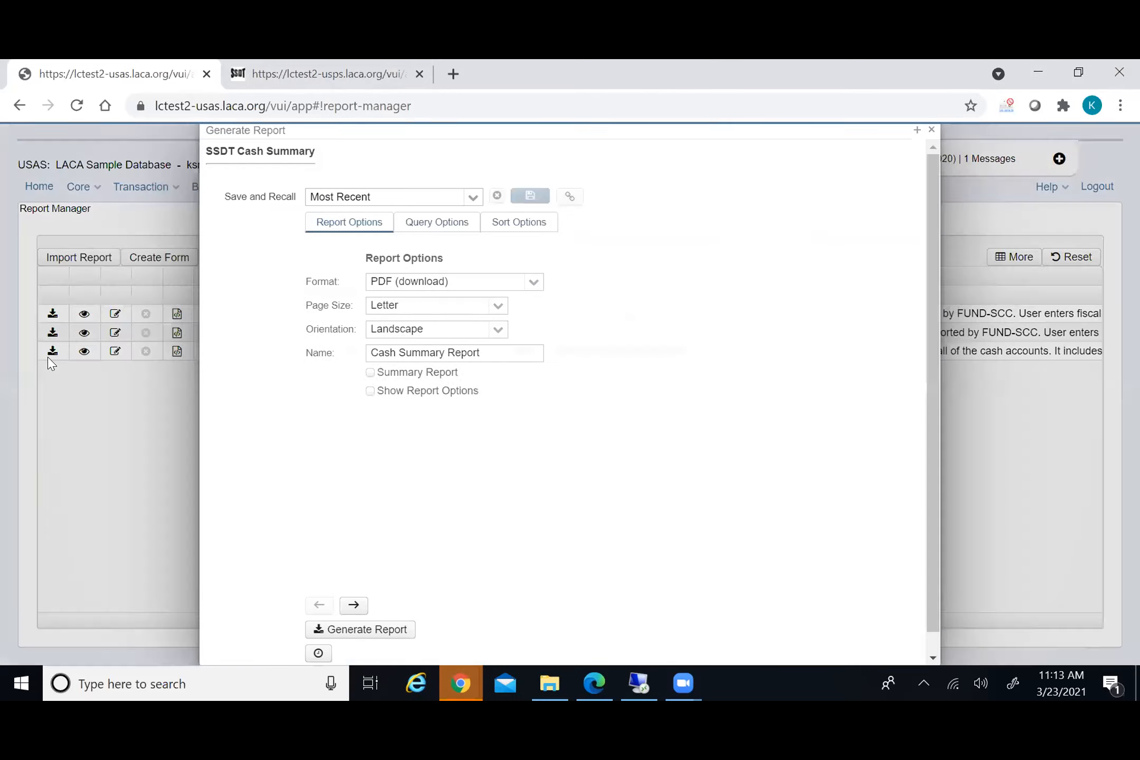
pyautogui.click(461, 227)
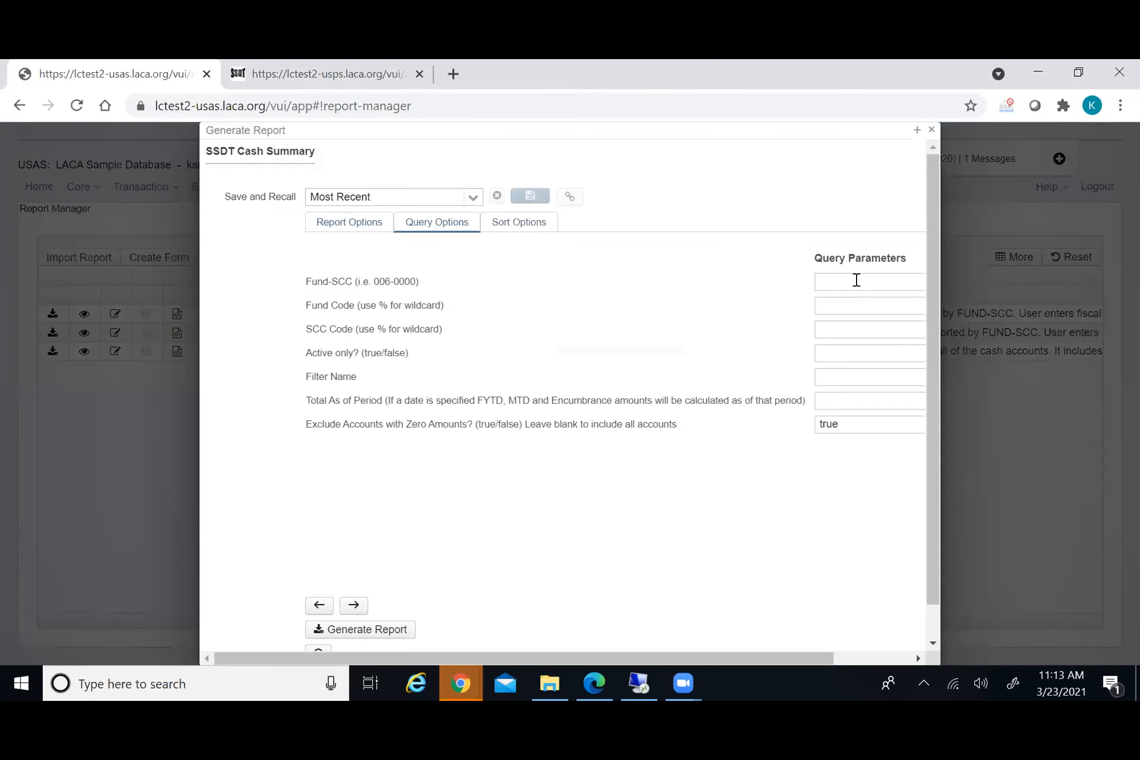
pyautogui.click(917, 129)
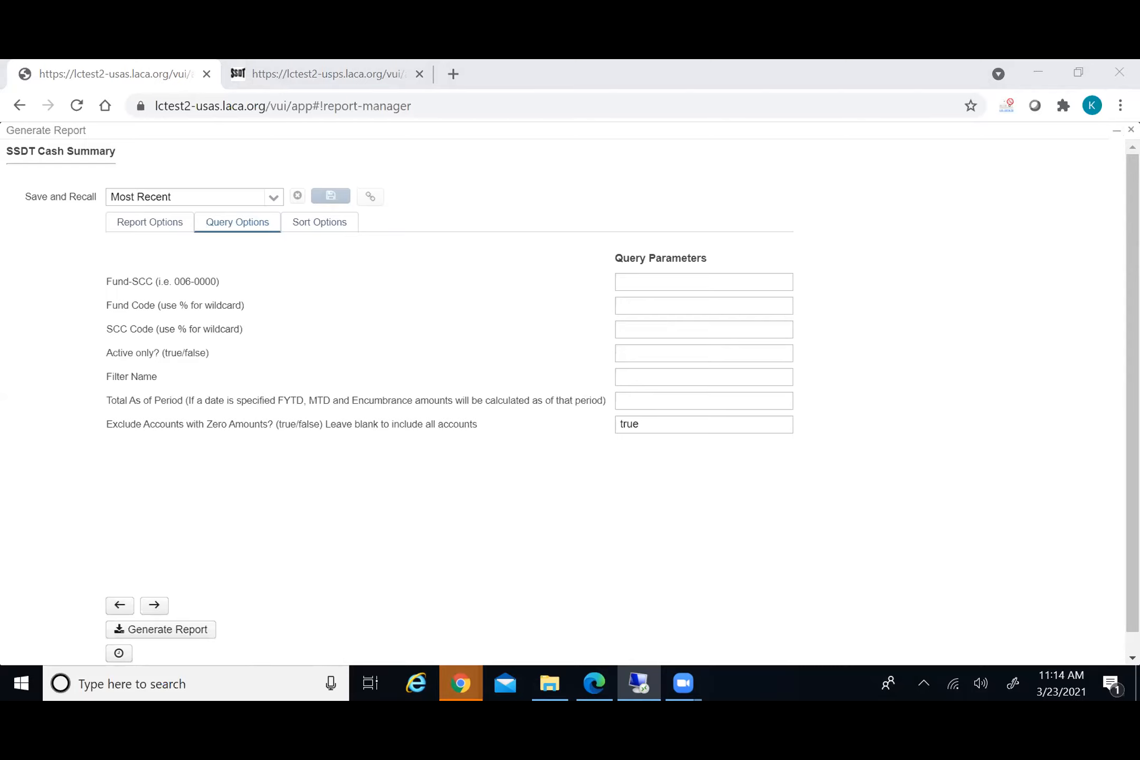
pyautogui.click(909, 244)
pyautogui.click(1131, 129)
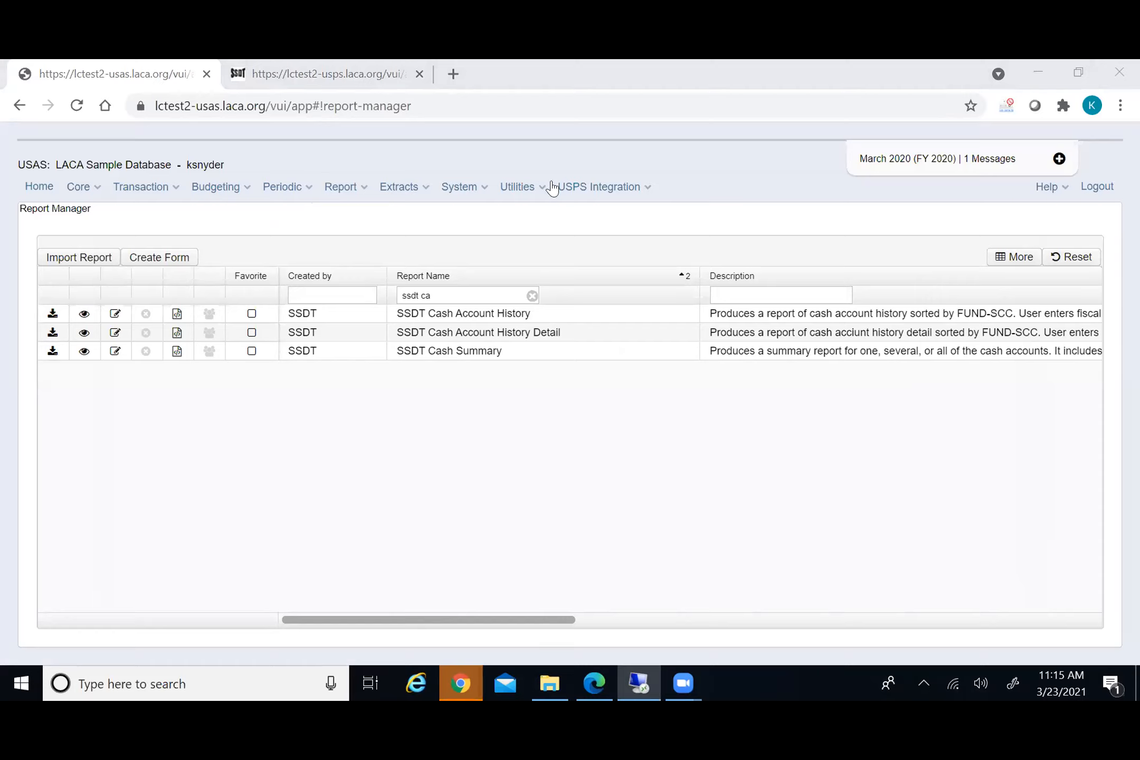
# Filter reports by 'ssdt bud' and check Budget Account Activity Report's sort options, then close
pyautogui.click(531, 296)
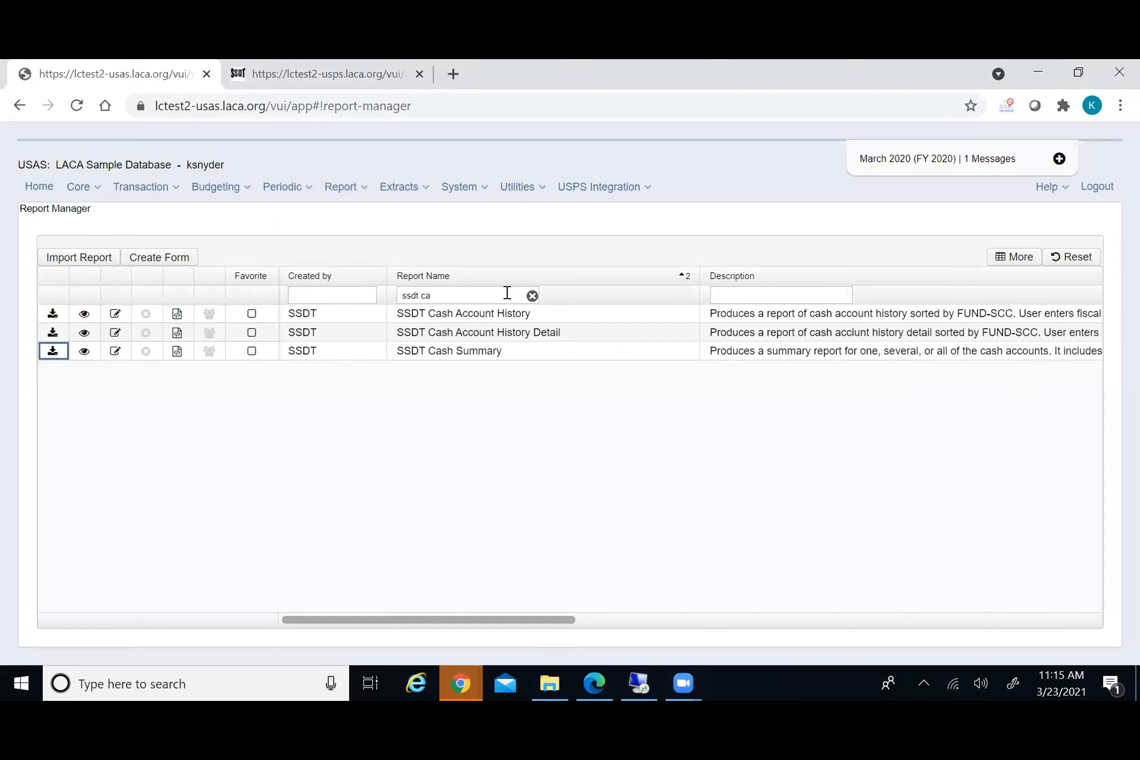
pyautogui.write('ssdt bud')
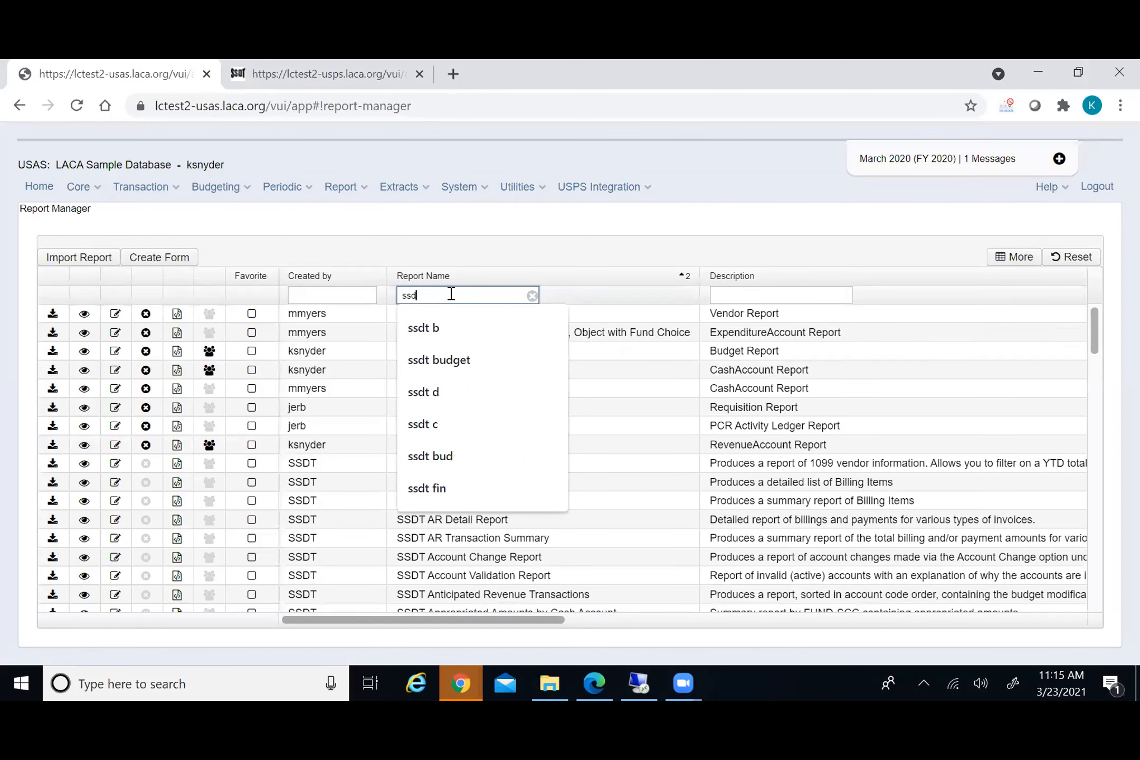
pyautogui.click(423, 222)
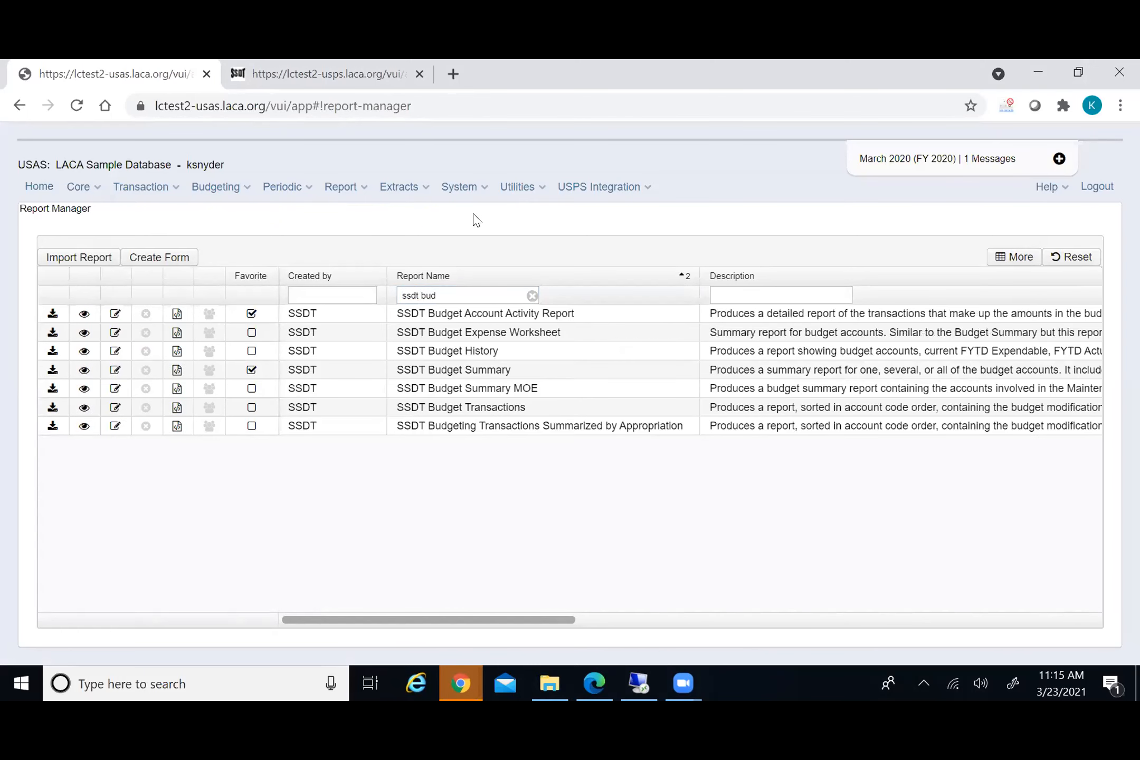
pyautogui.click(55, 314)
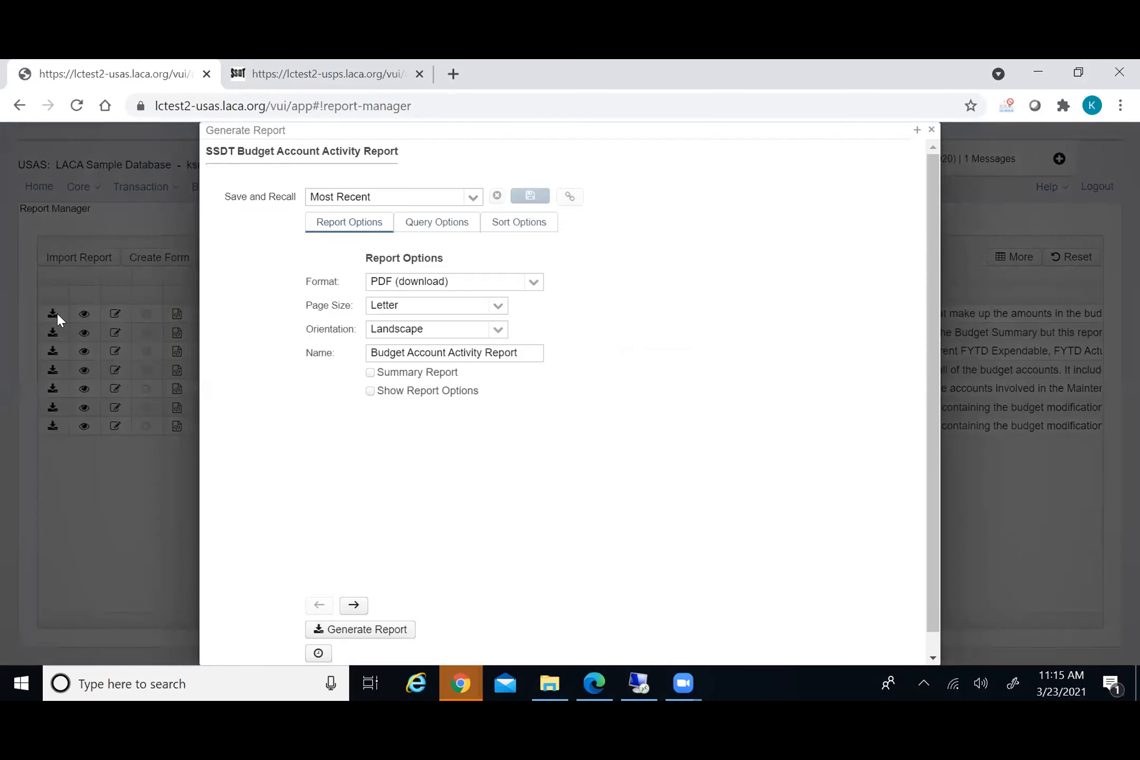
pyautogui.click(523, 228)
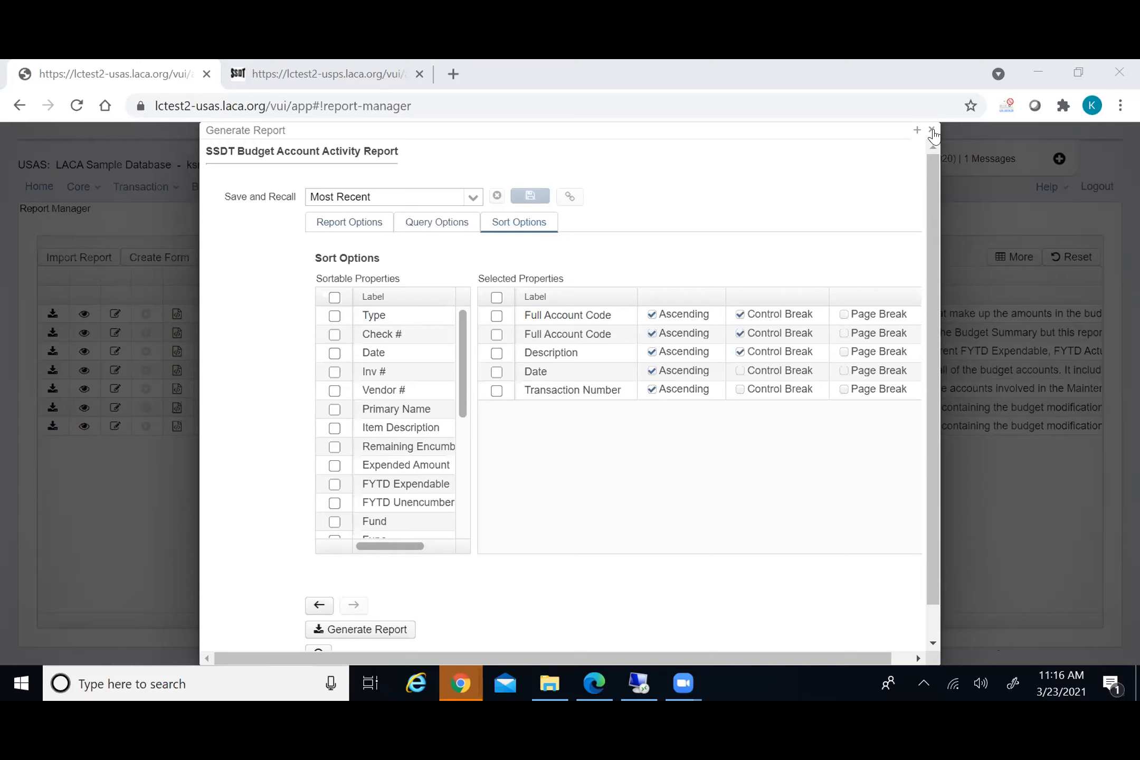
pyautogui.click(932, 131)
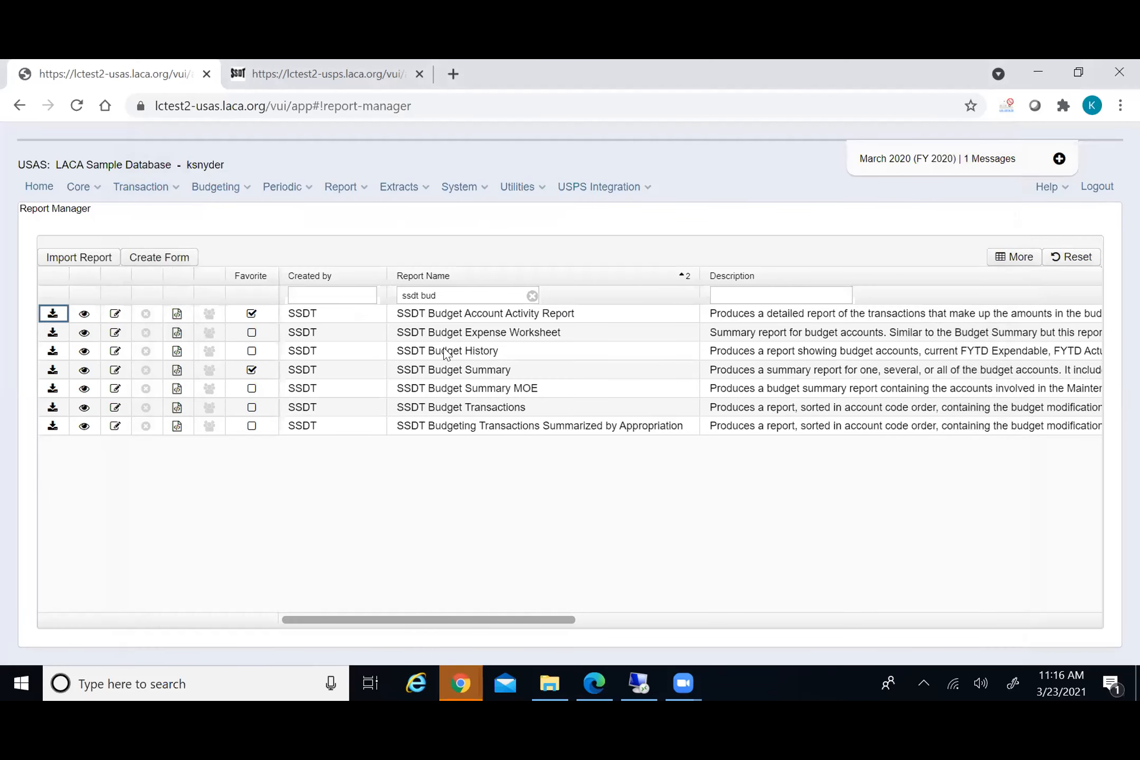